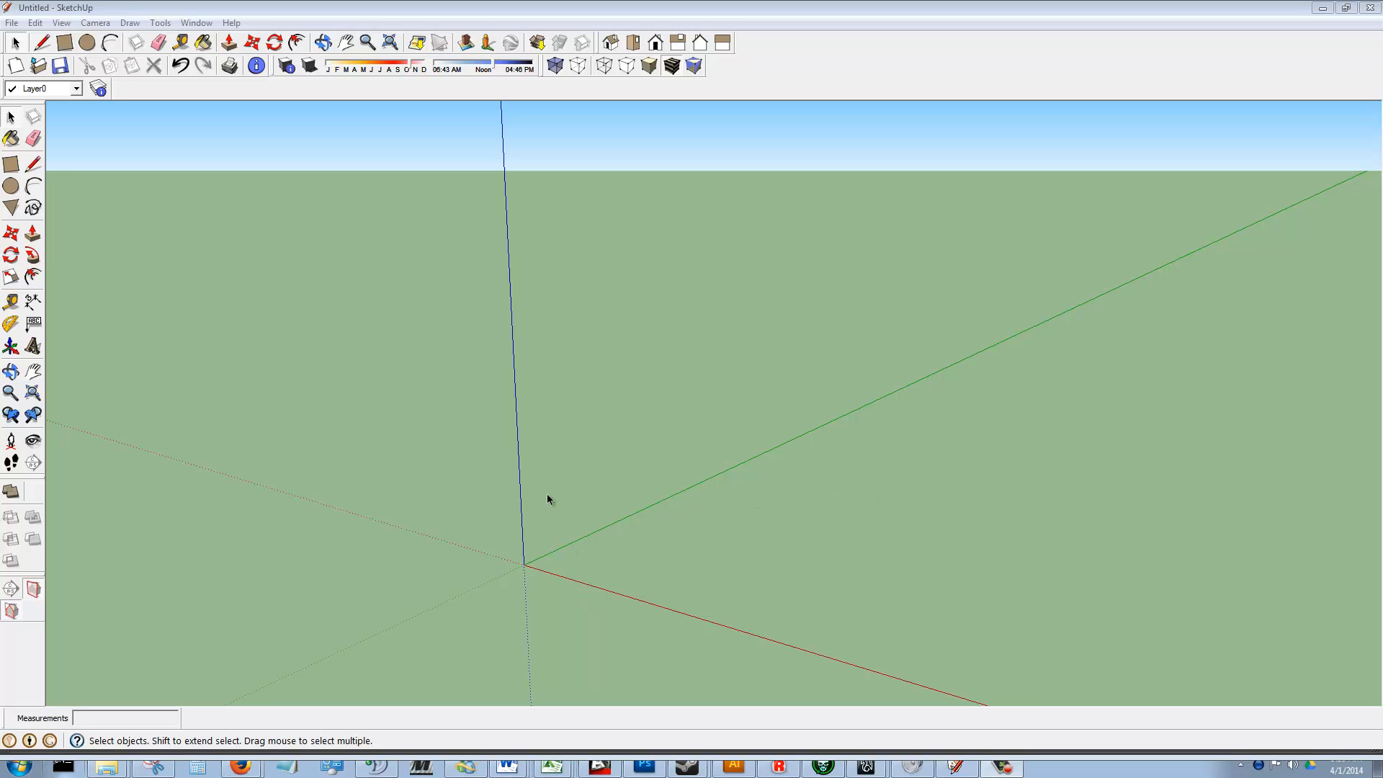
scroll(554, 498, "down", 2)
scroll(553, 492, "down", 2)
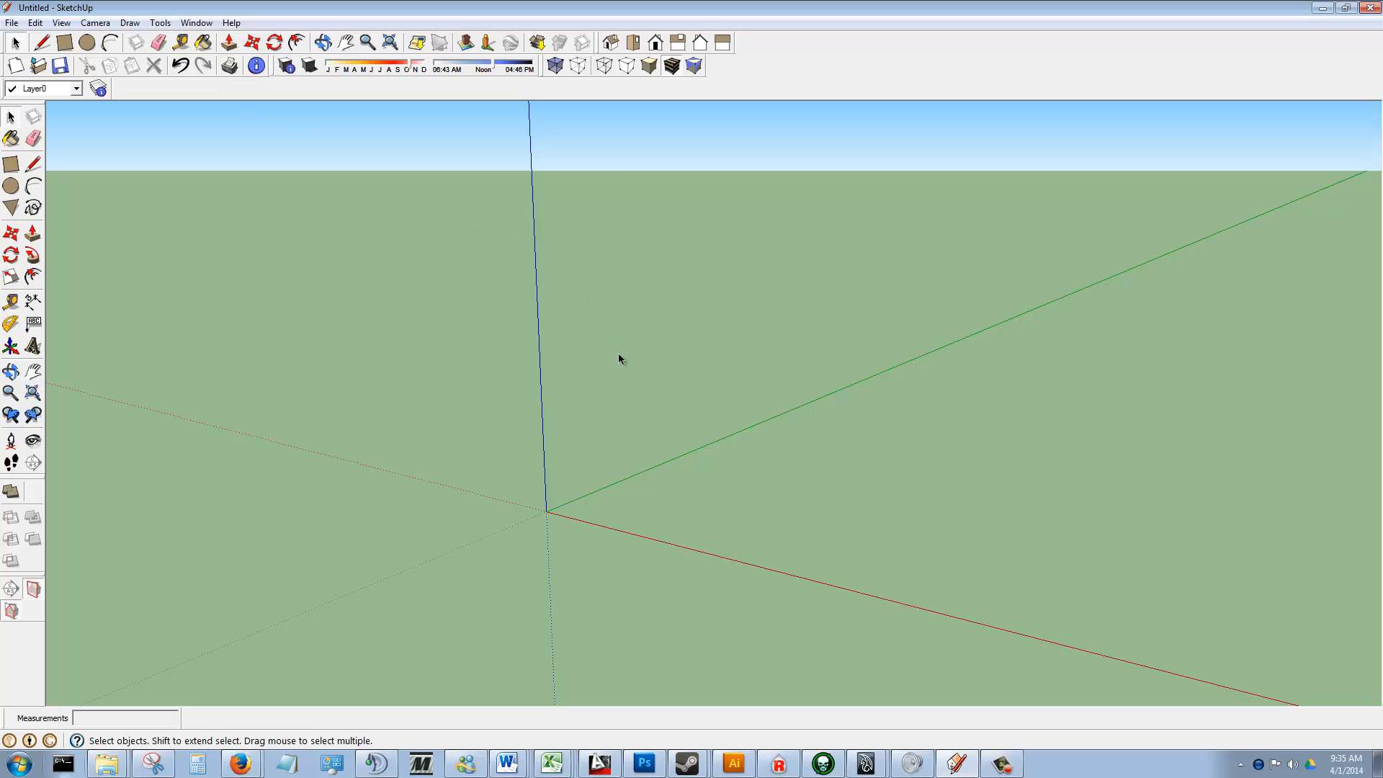
middle_click_drag(665, 425, 526, 506)
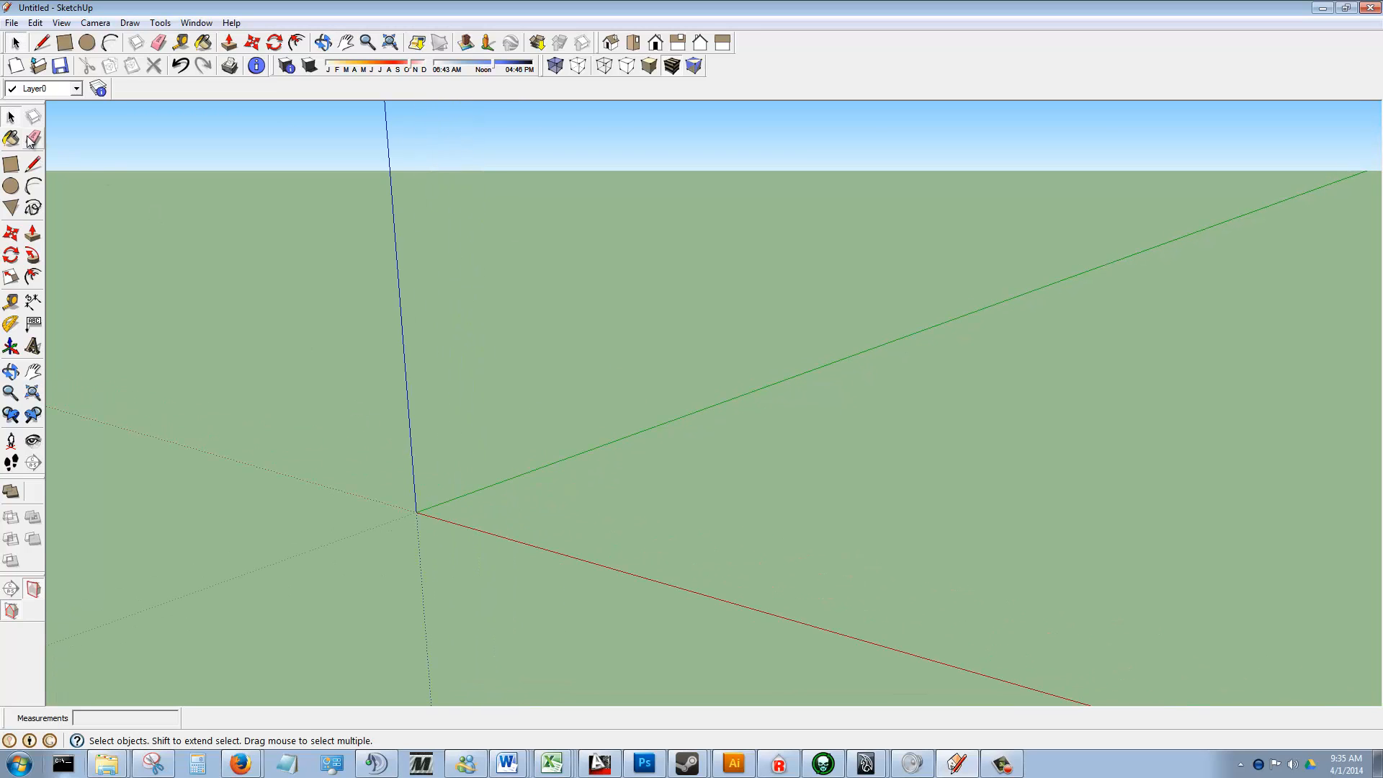
left_click(11, 165)
left_click(12, 166)
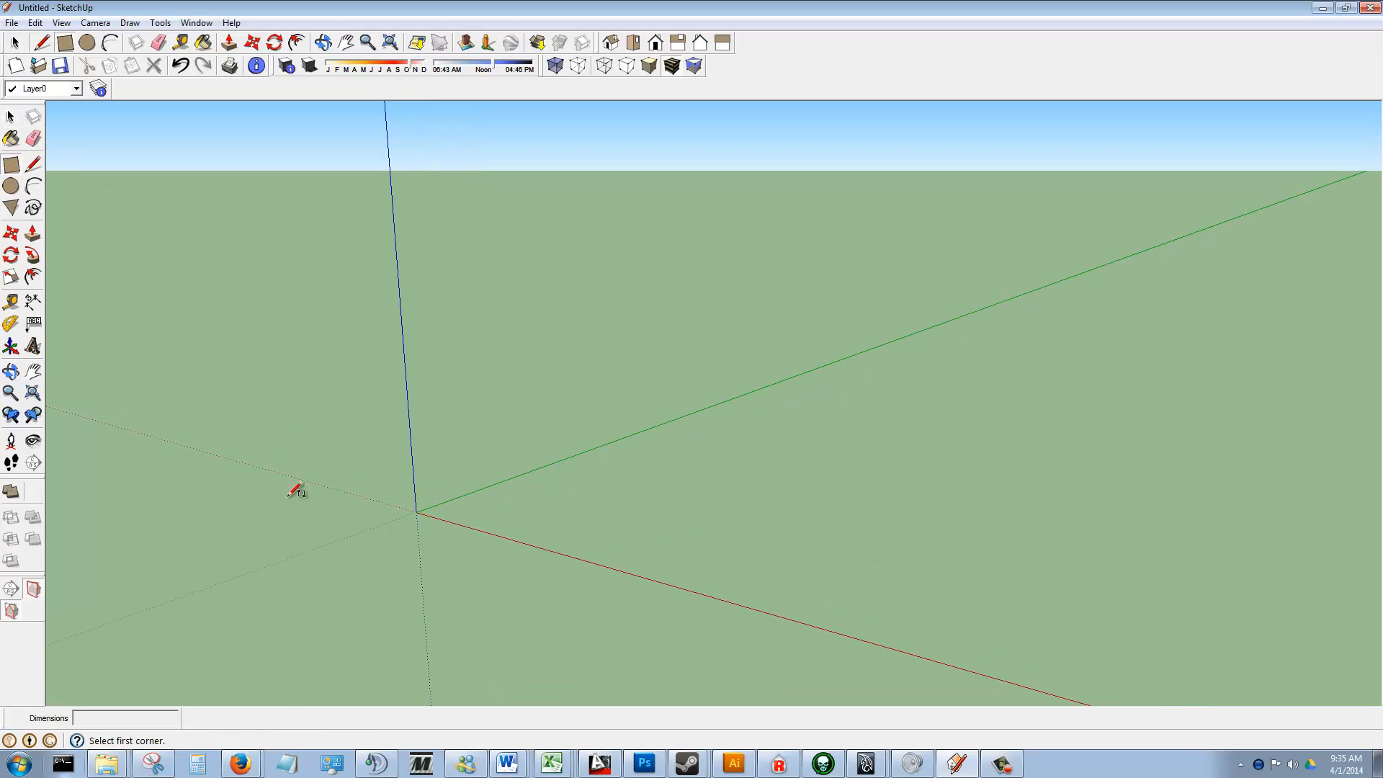
left_click(417, 510)
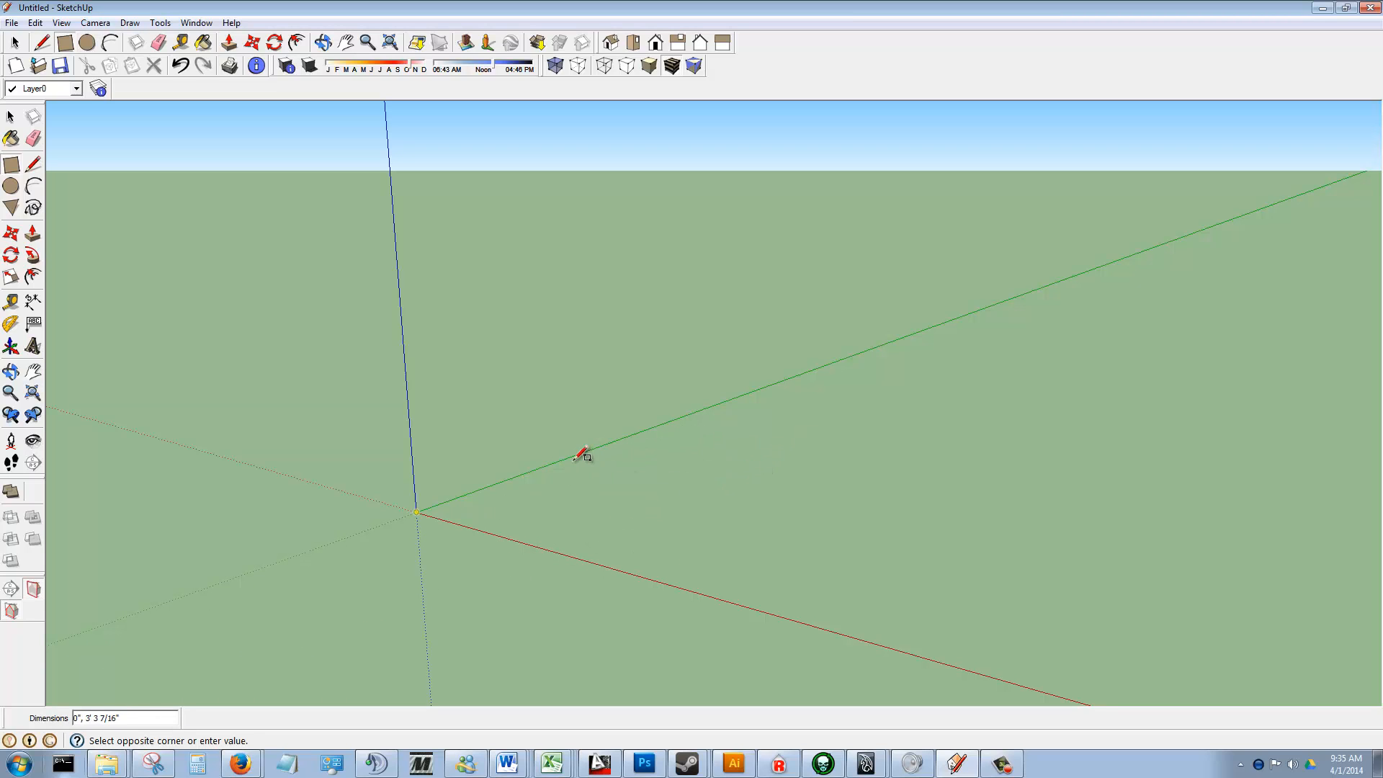
key("Escape")
- Create a new model without saving the current untitled one
left_click(12, 22)
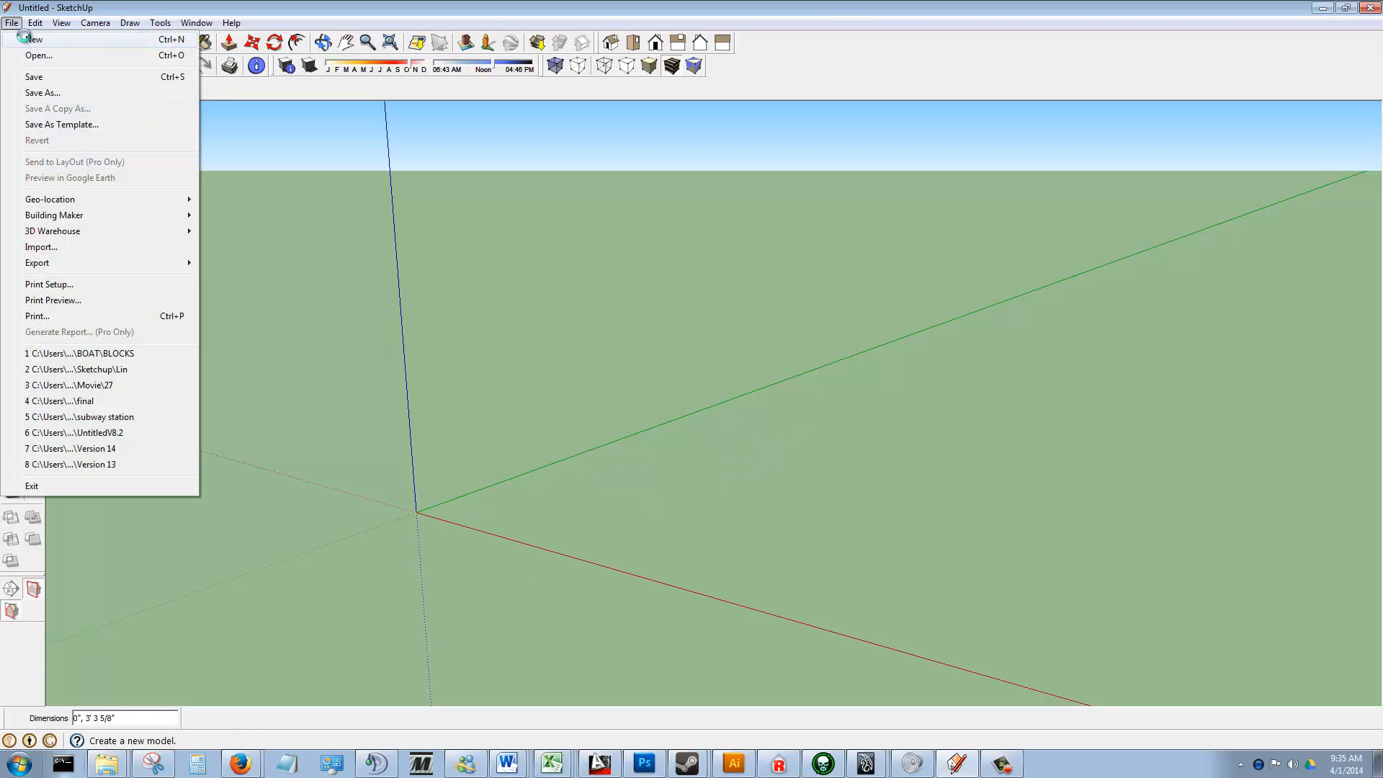
left_click(22, 36)
left_click(684, 410)
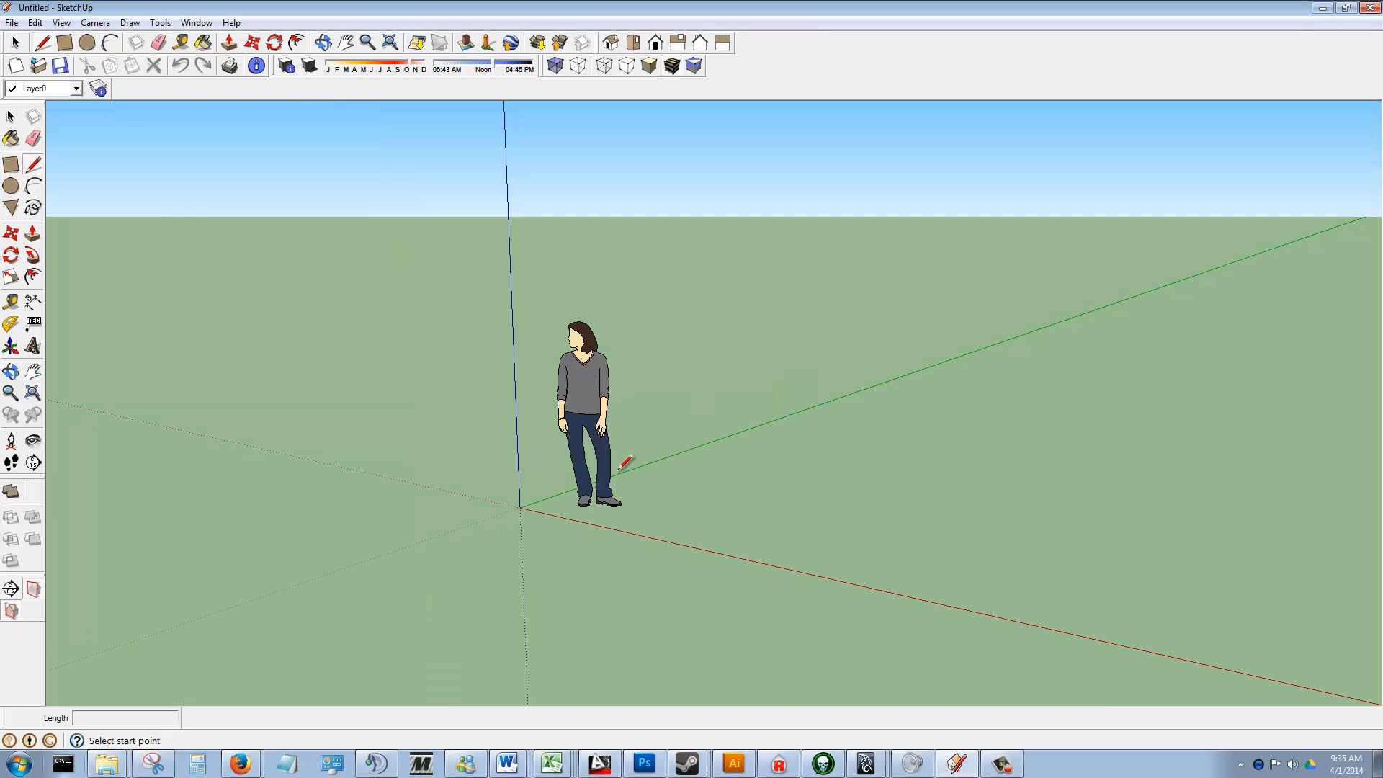
- Examine the default standing figure beside the origin from near and far as a scale reference
scroll(583, 404, "up", 4)
scroll(585, 403, "down", 4)
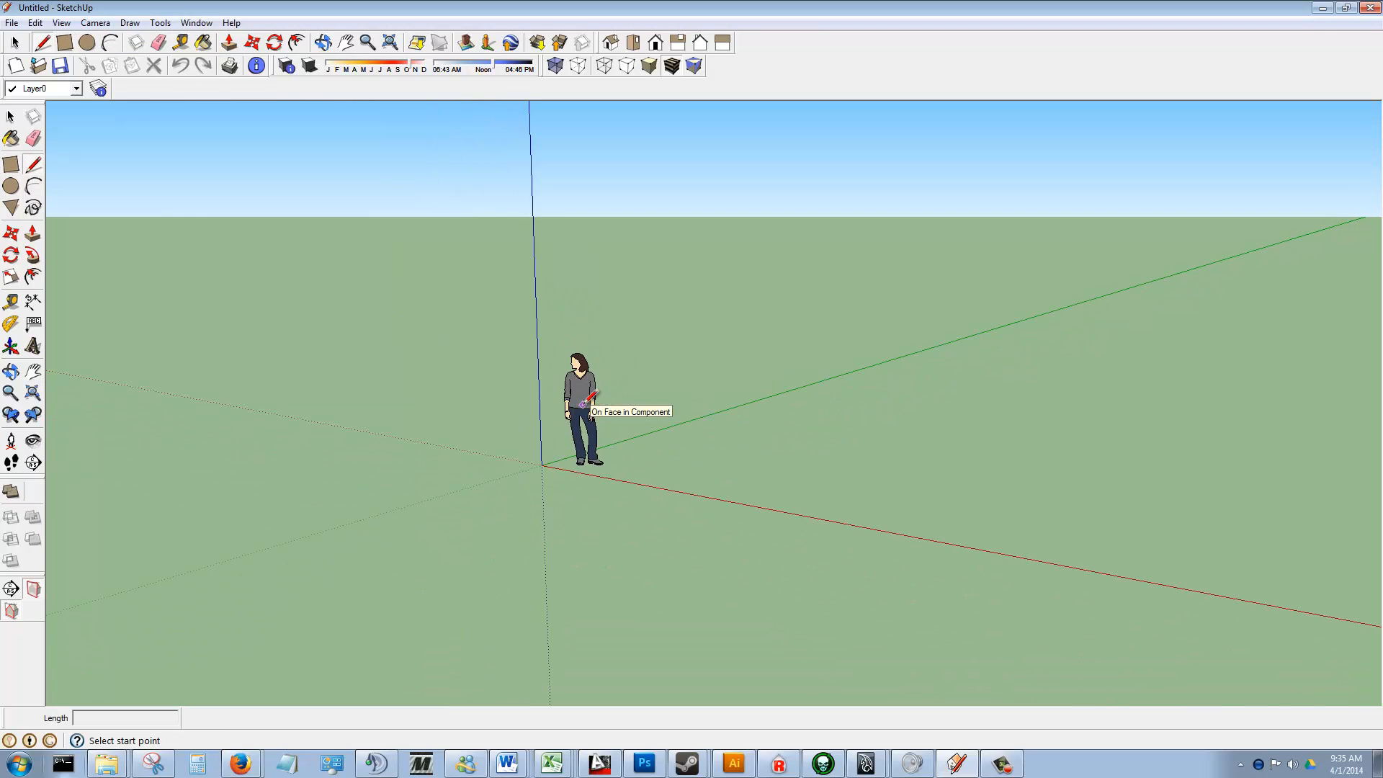
scroll(583, 400, "up", 6)
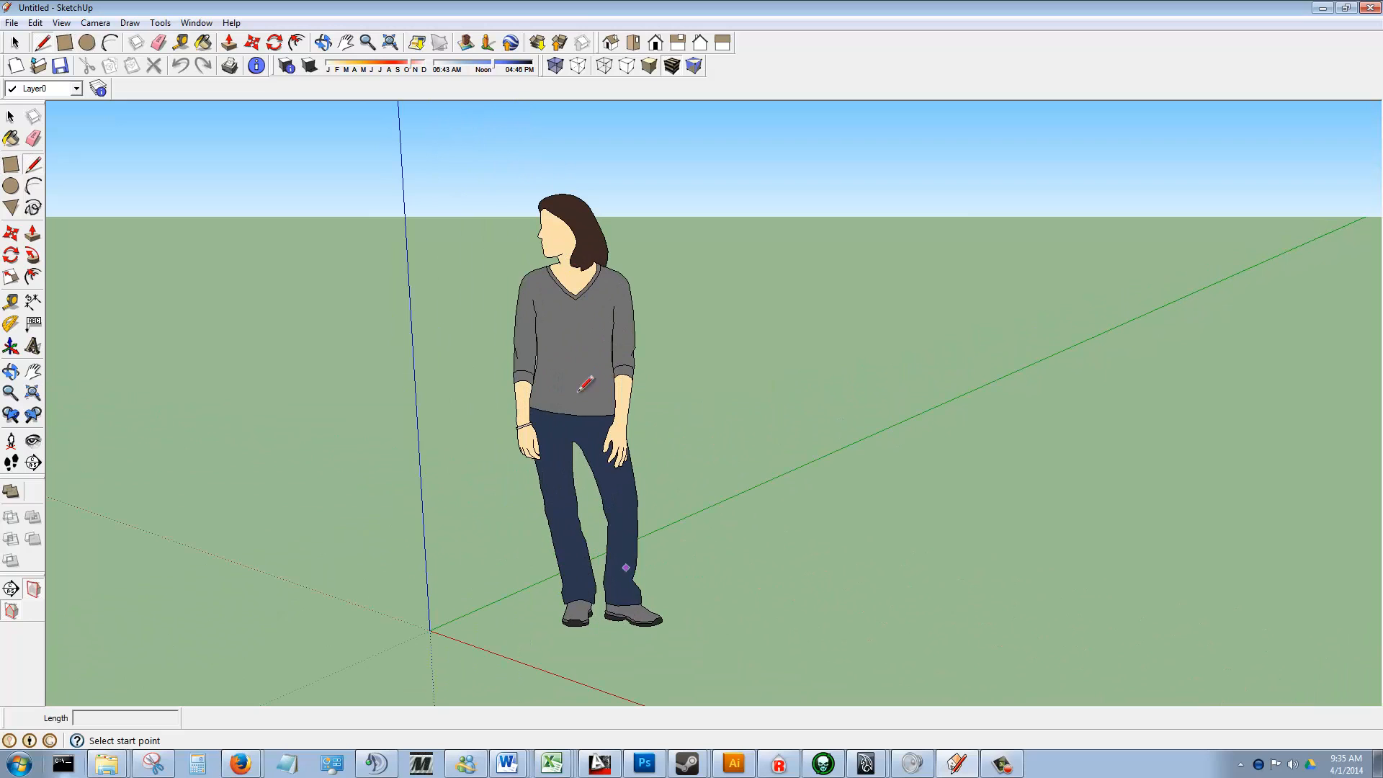
scroll(598, 576, "down", 2)
scroll(604, 578, "up", 3)
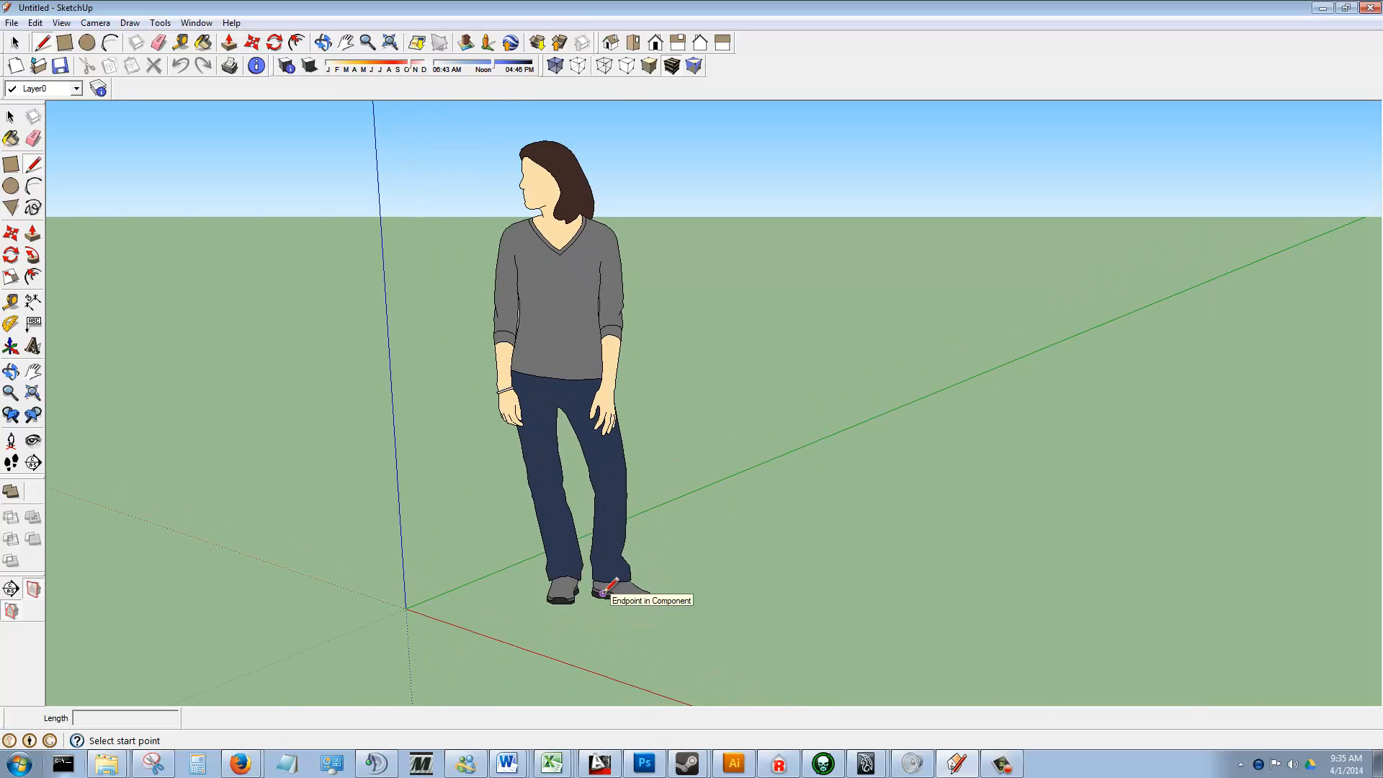
scroll(546, 274, "down", 2)
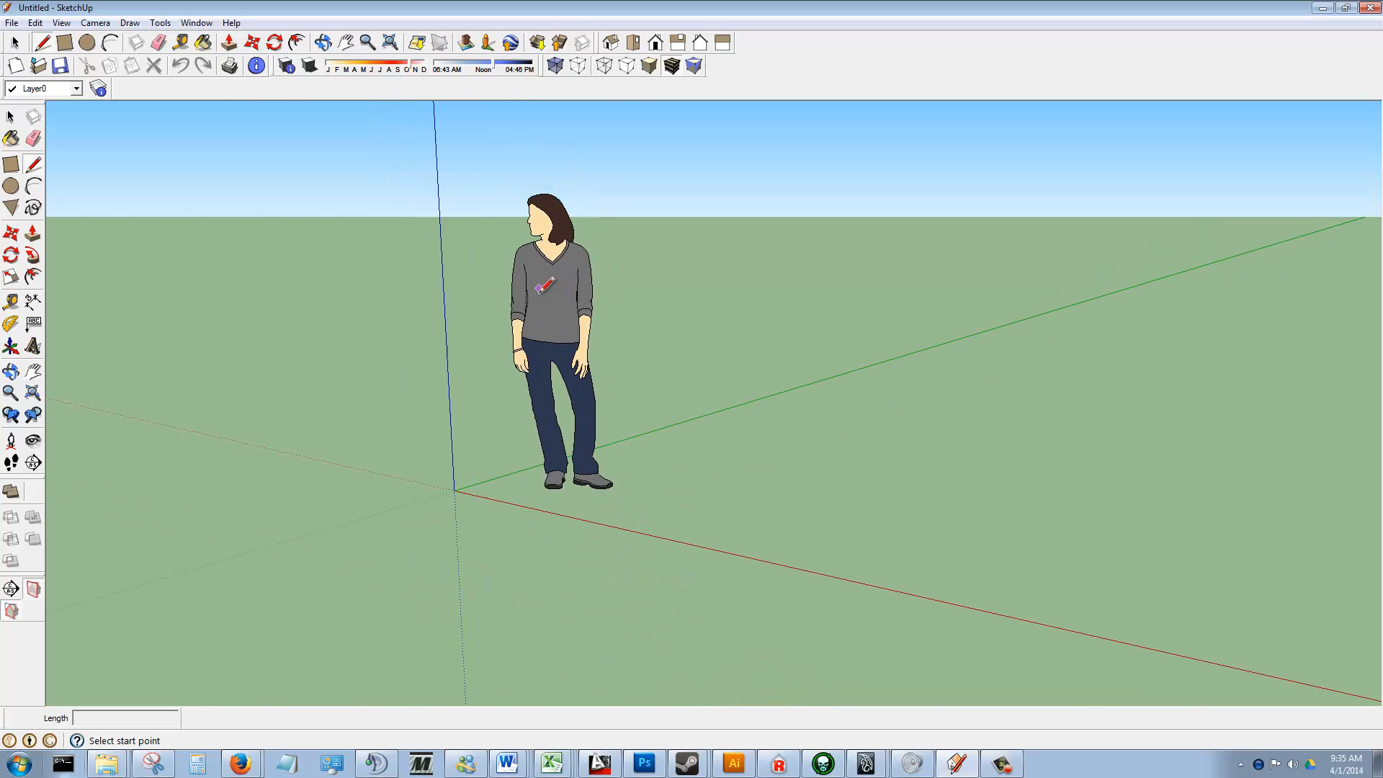
scroll(528, 200, "up", 2)
scroll(626, 554, "down", 2)
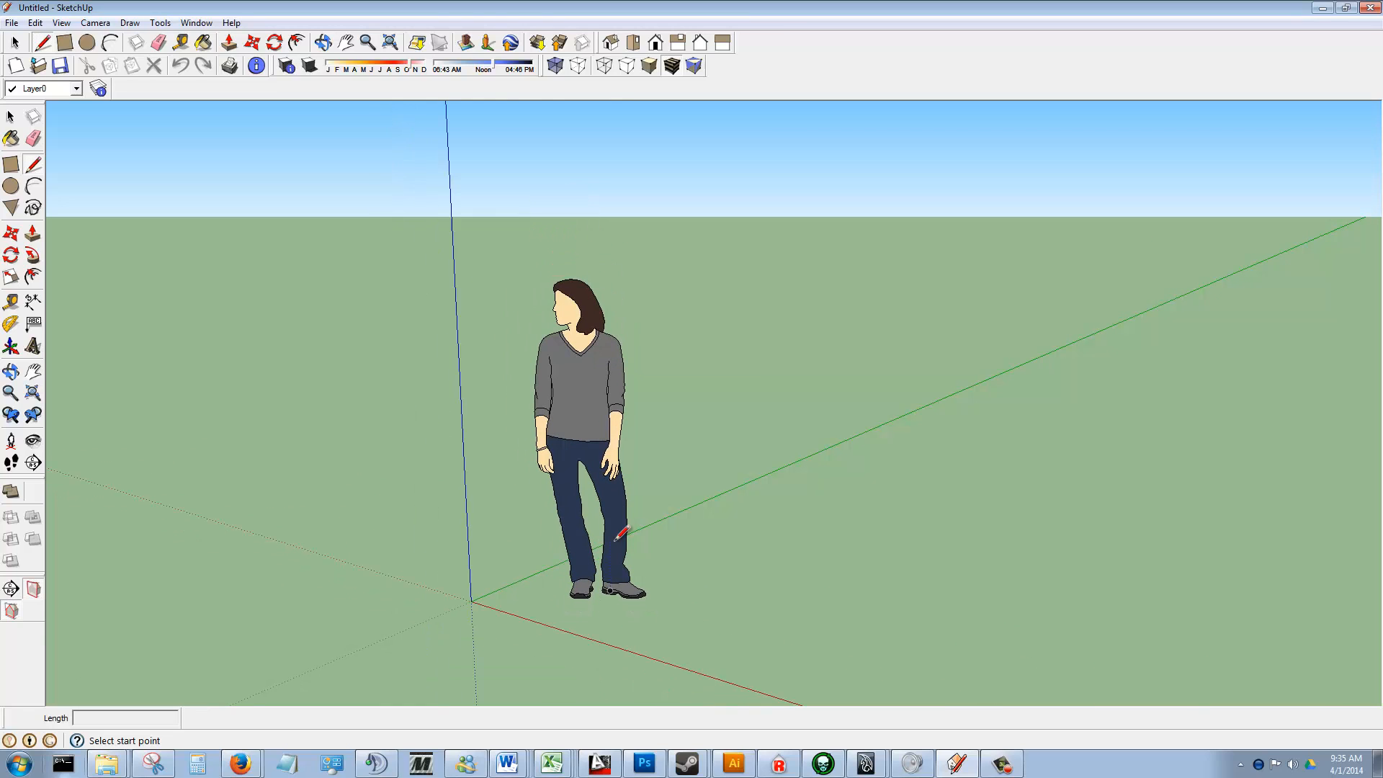
scroll(505, 628, "up", 5)
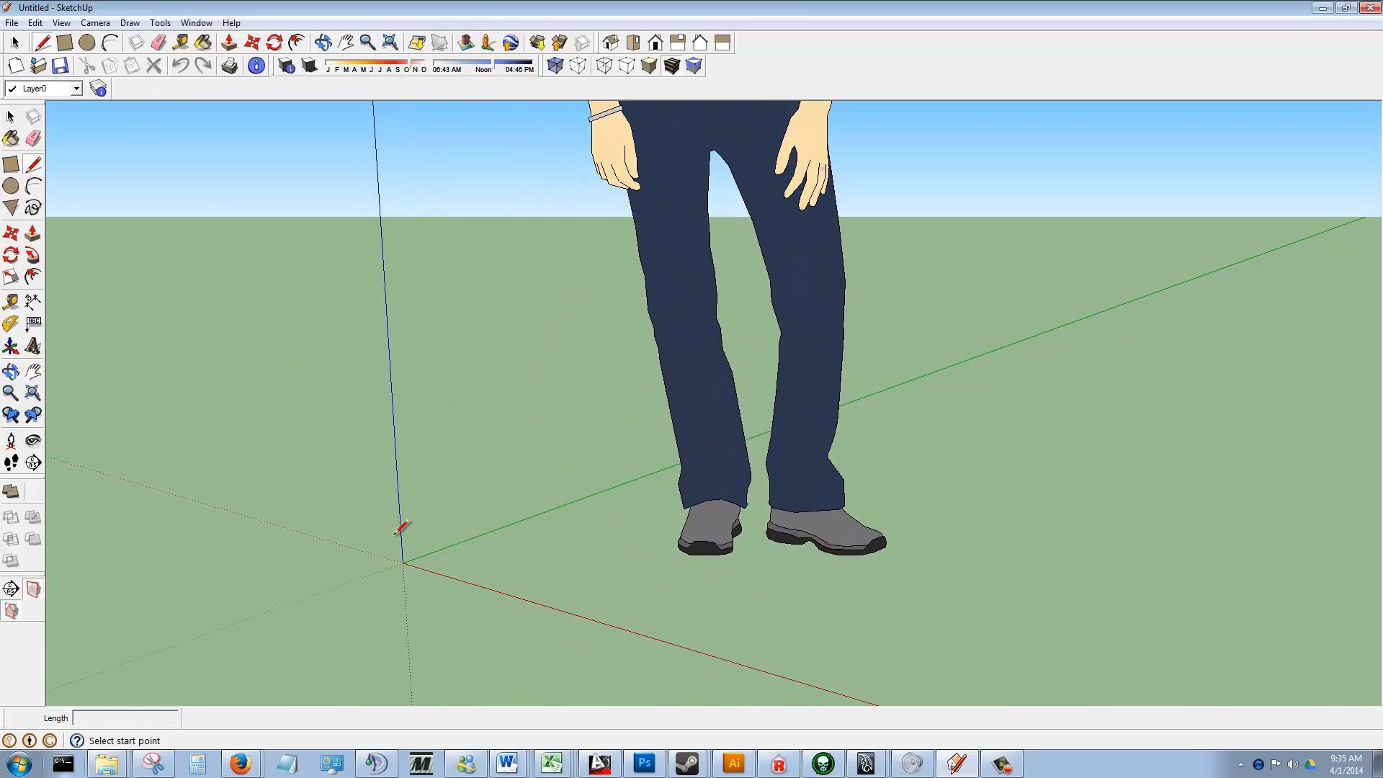
- Erase the default standing figure from the model
left_click(11, 116)
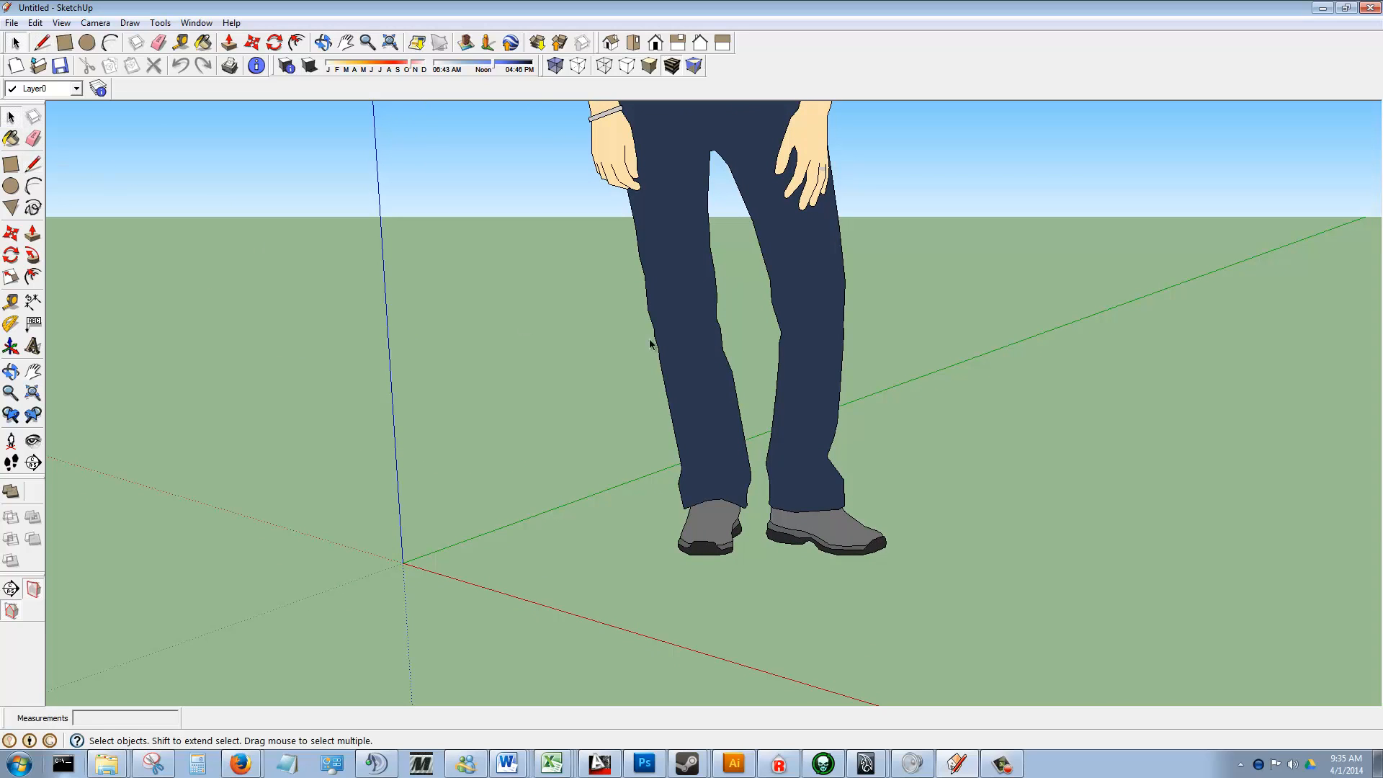
left_click(683, 289)
right_click(685, 306)
left_click(719, 333)
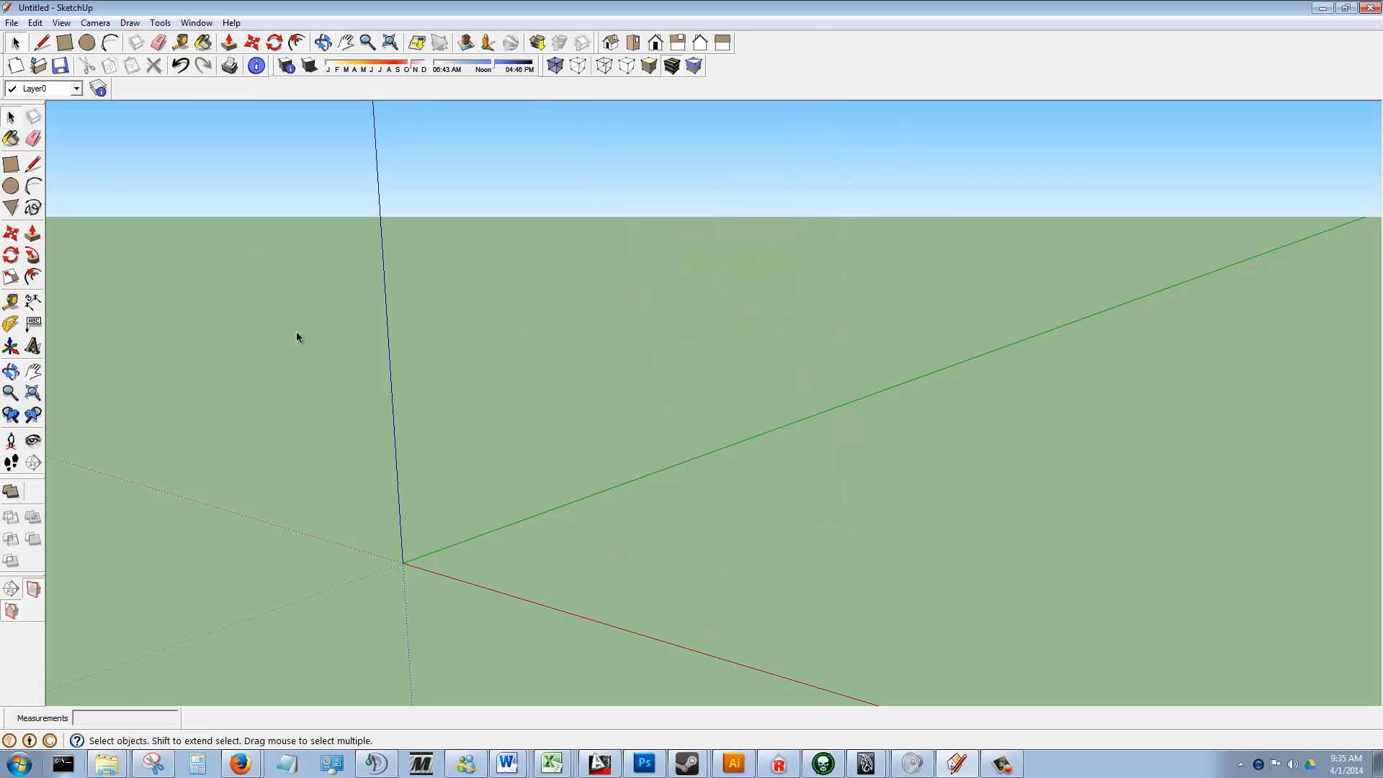
left_click(10, 165)
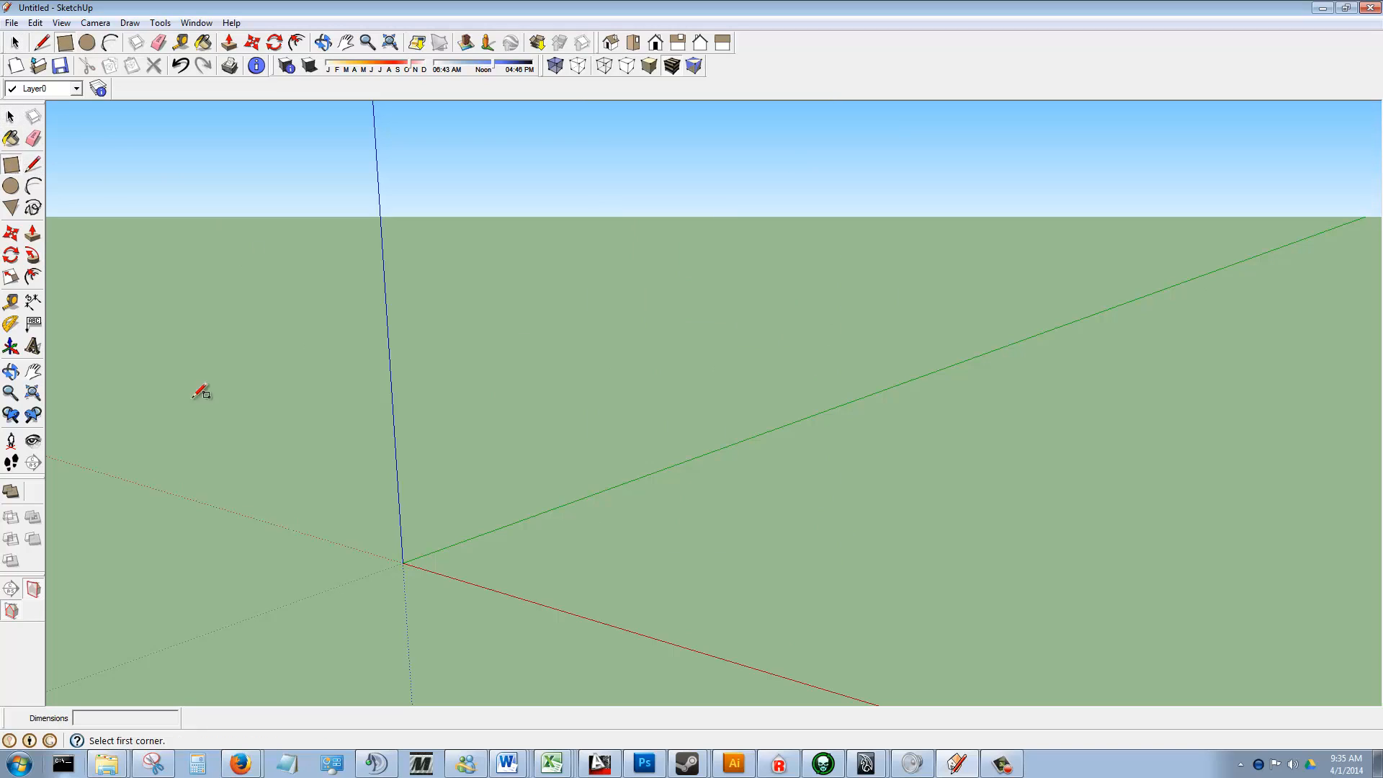
left_click(402, 562)
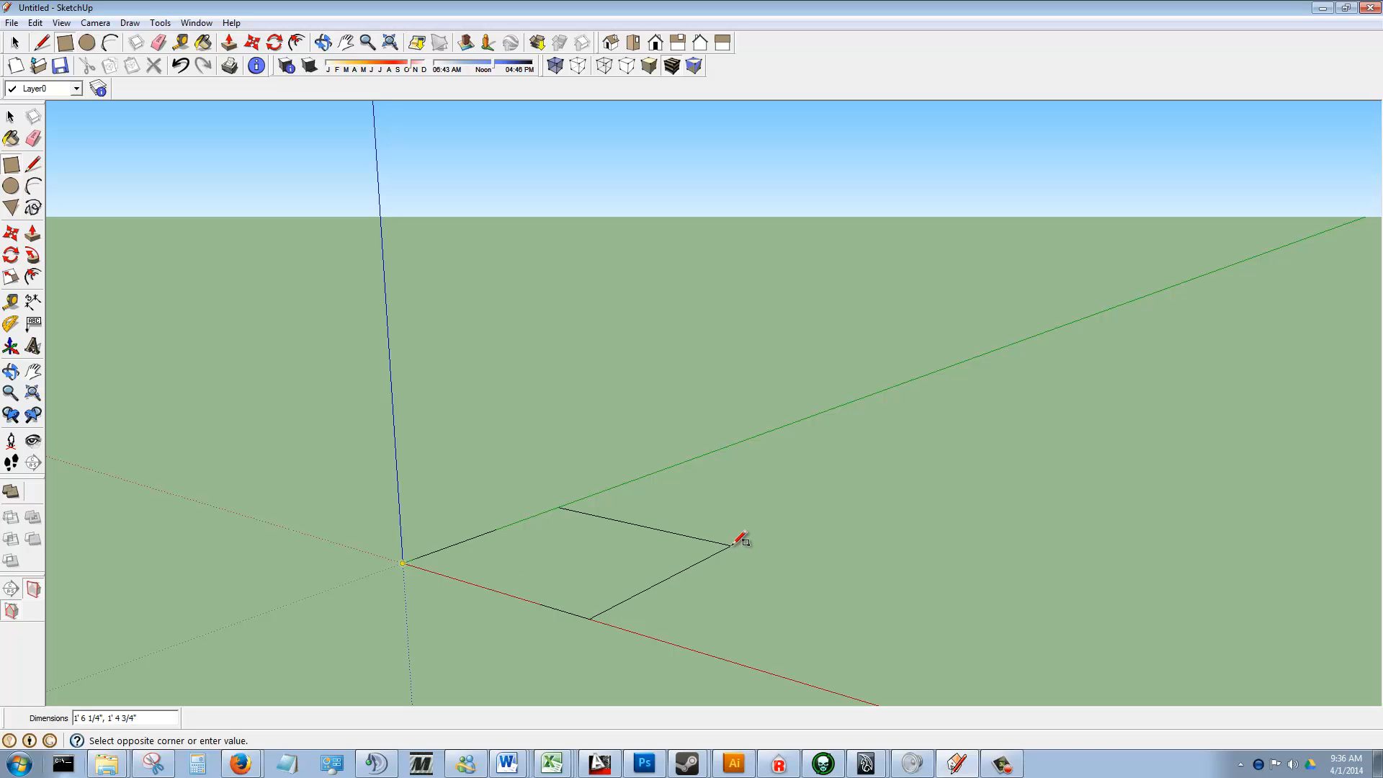
scroll(524, 565, "up", 2)
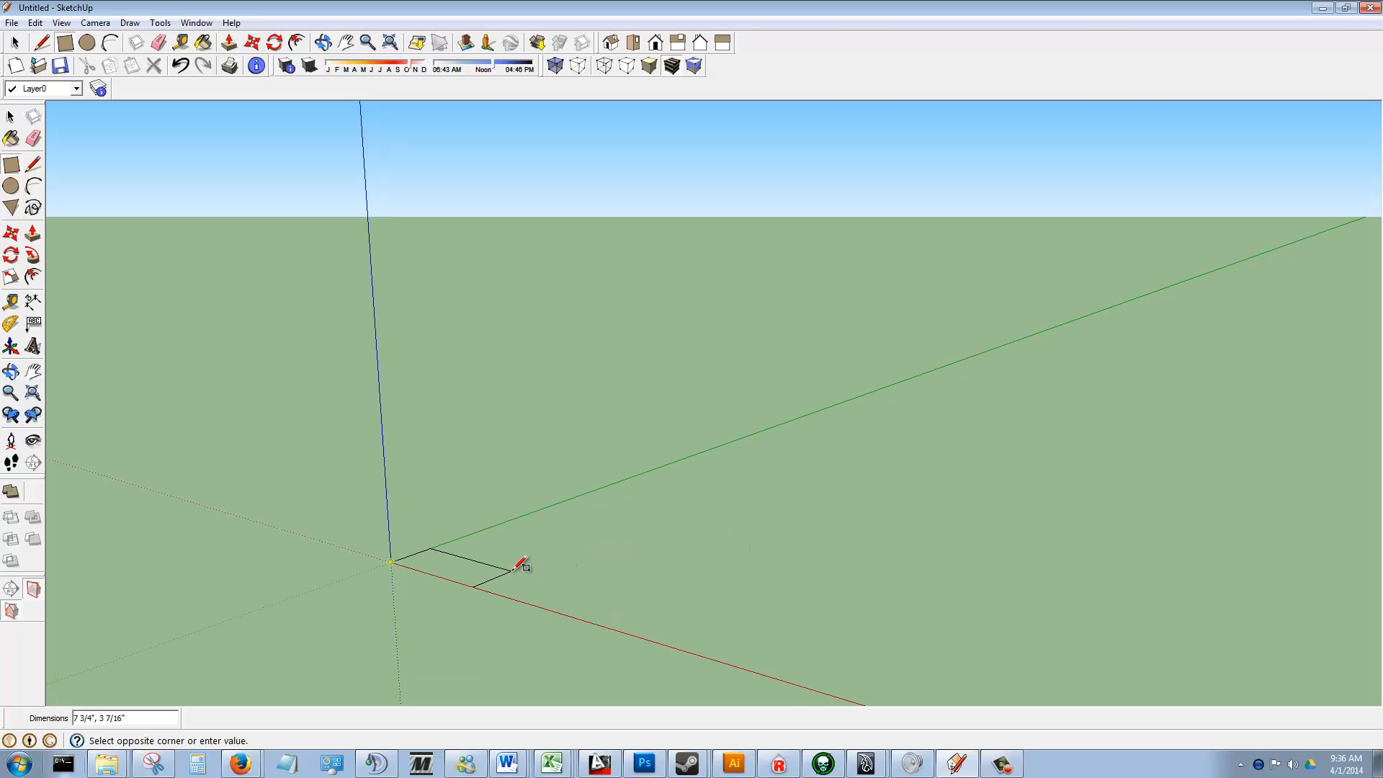
scroll(521, 566, "up", 1)
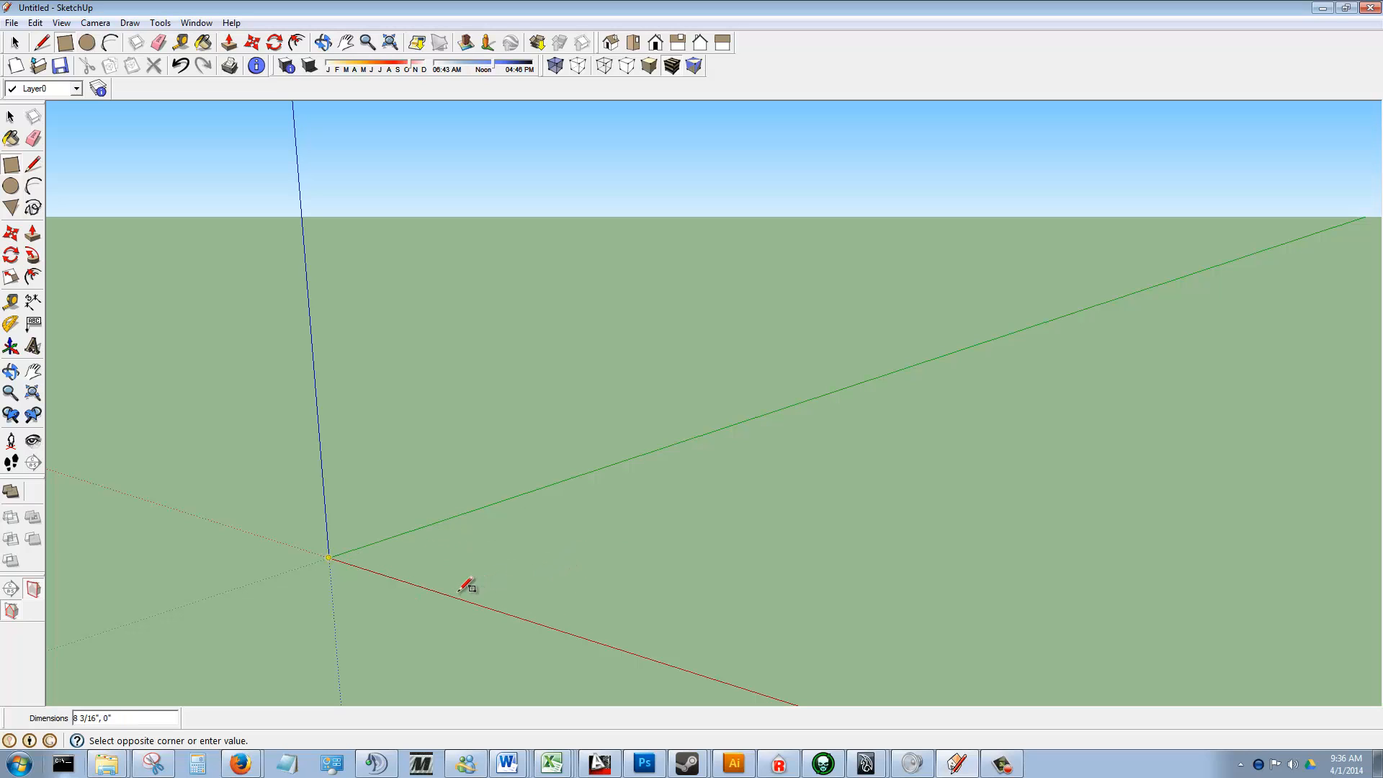
left_click(48, 154)
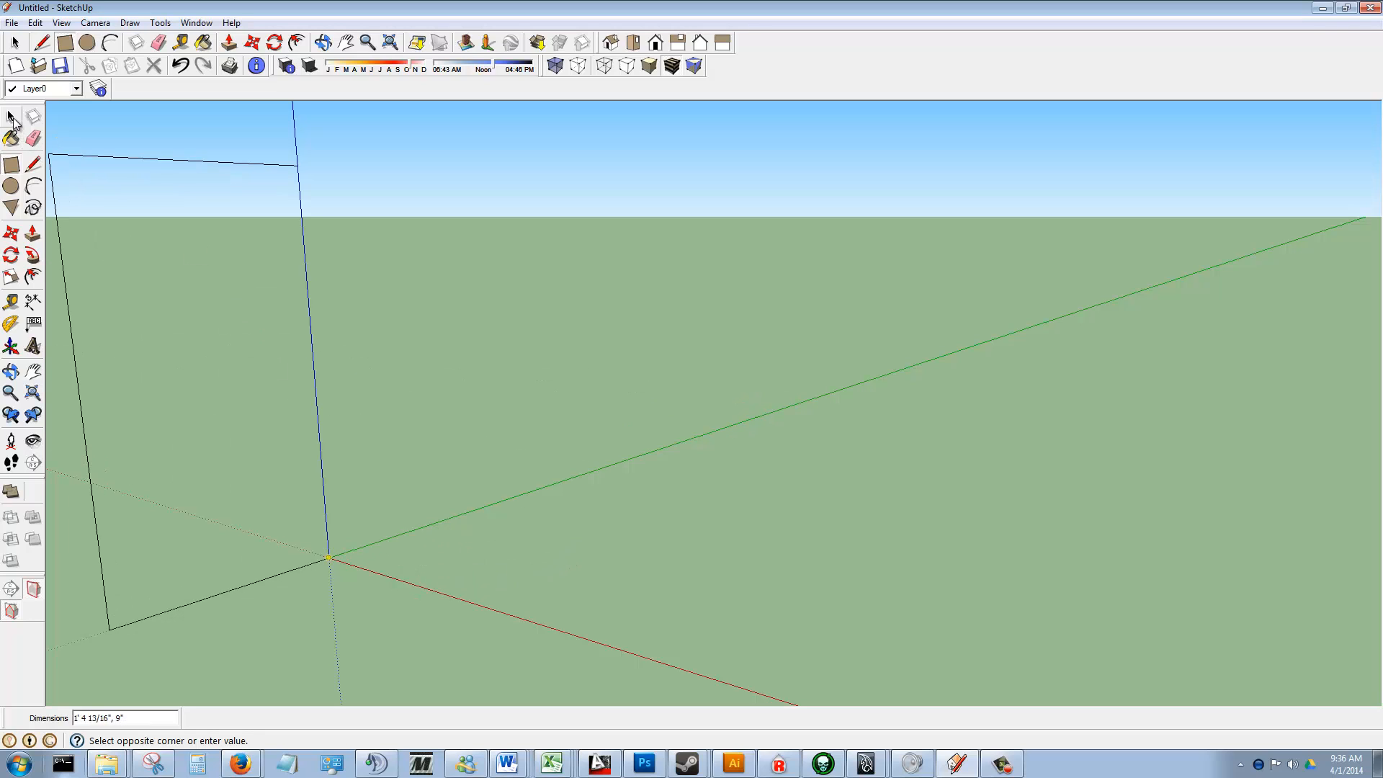
left_click(11, 116)
- Draw a 1.5" line from the origin along the green axis
left_click(34, 165)
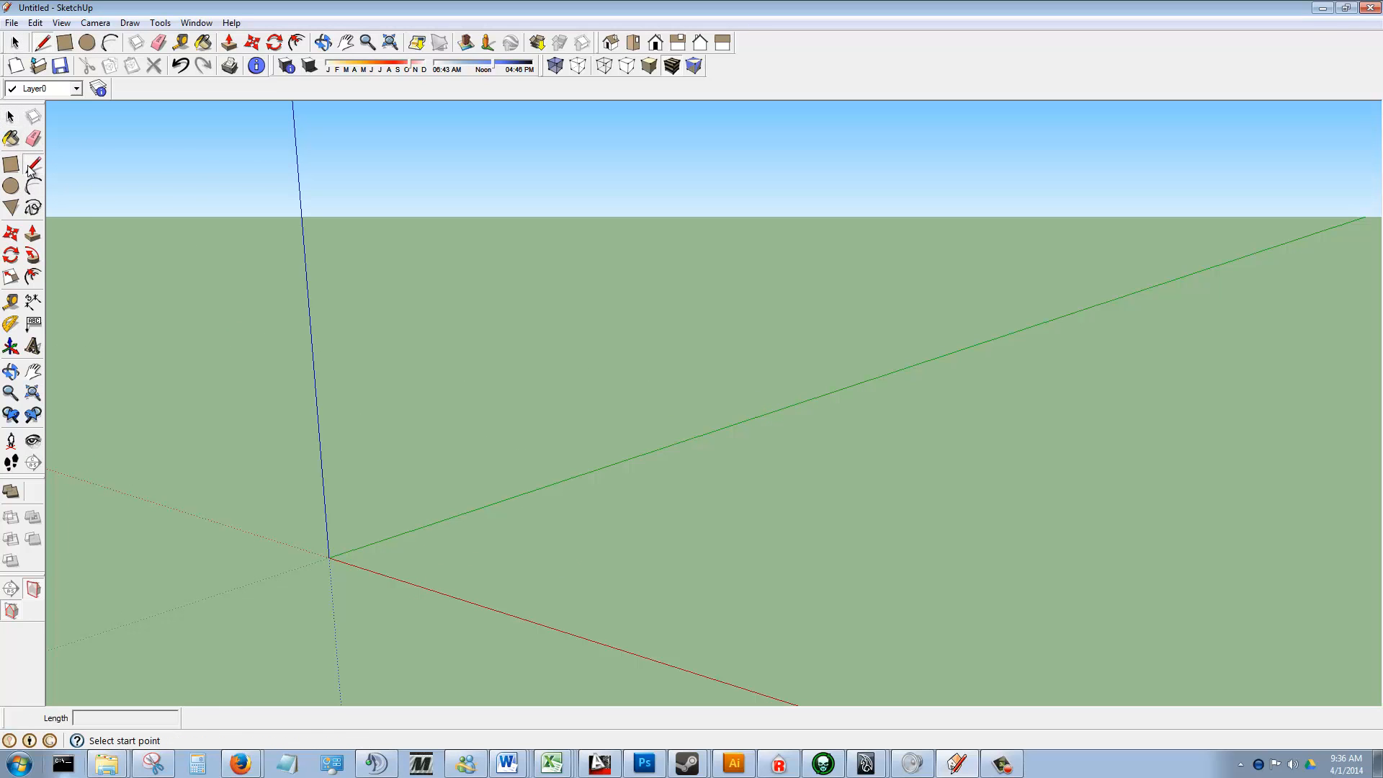
left_click(328, 558)
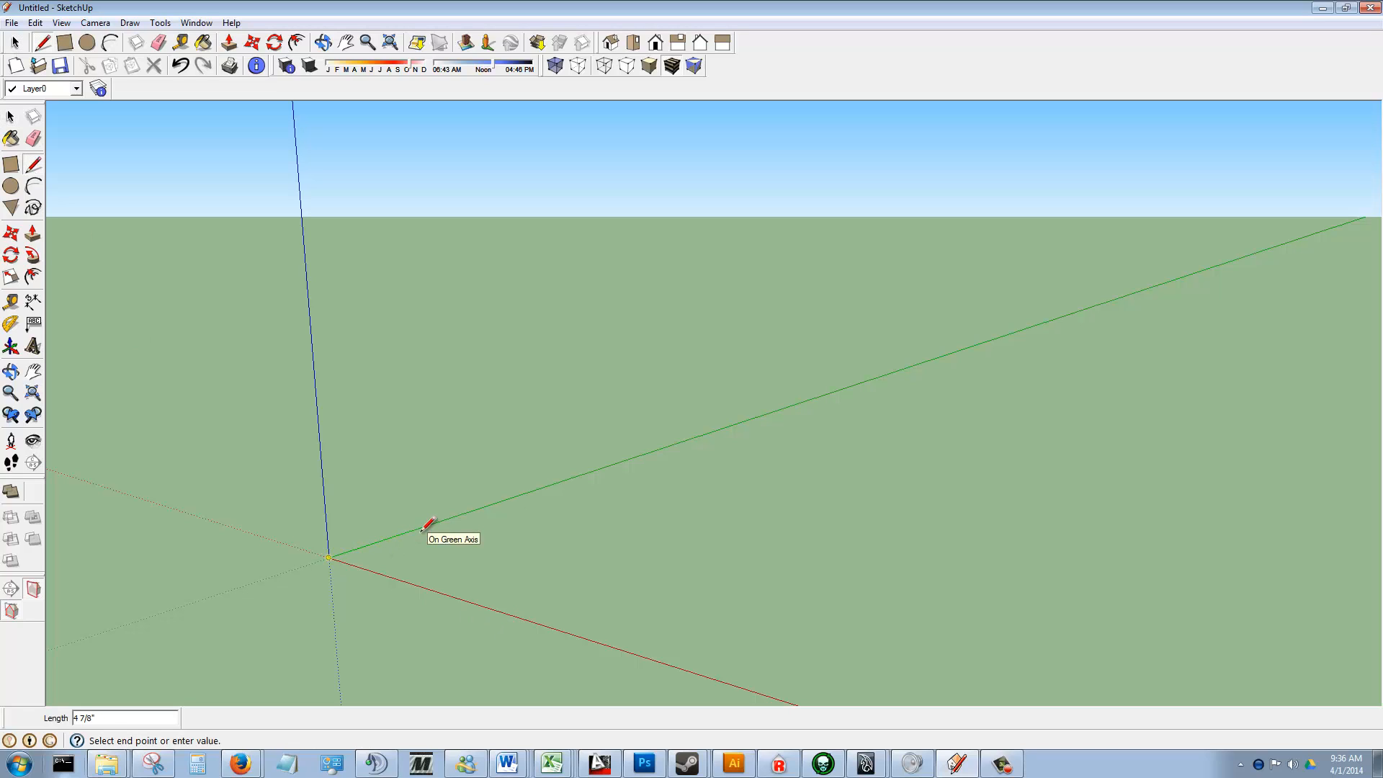
type("1")
type("\" 1/2")
key("Return")
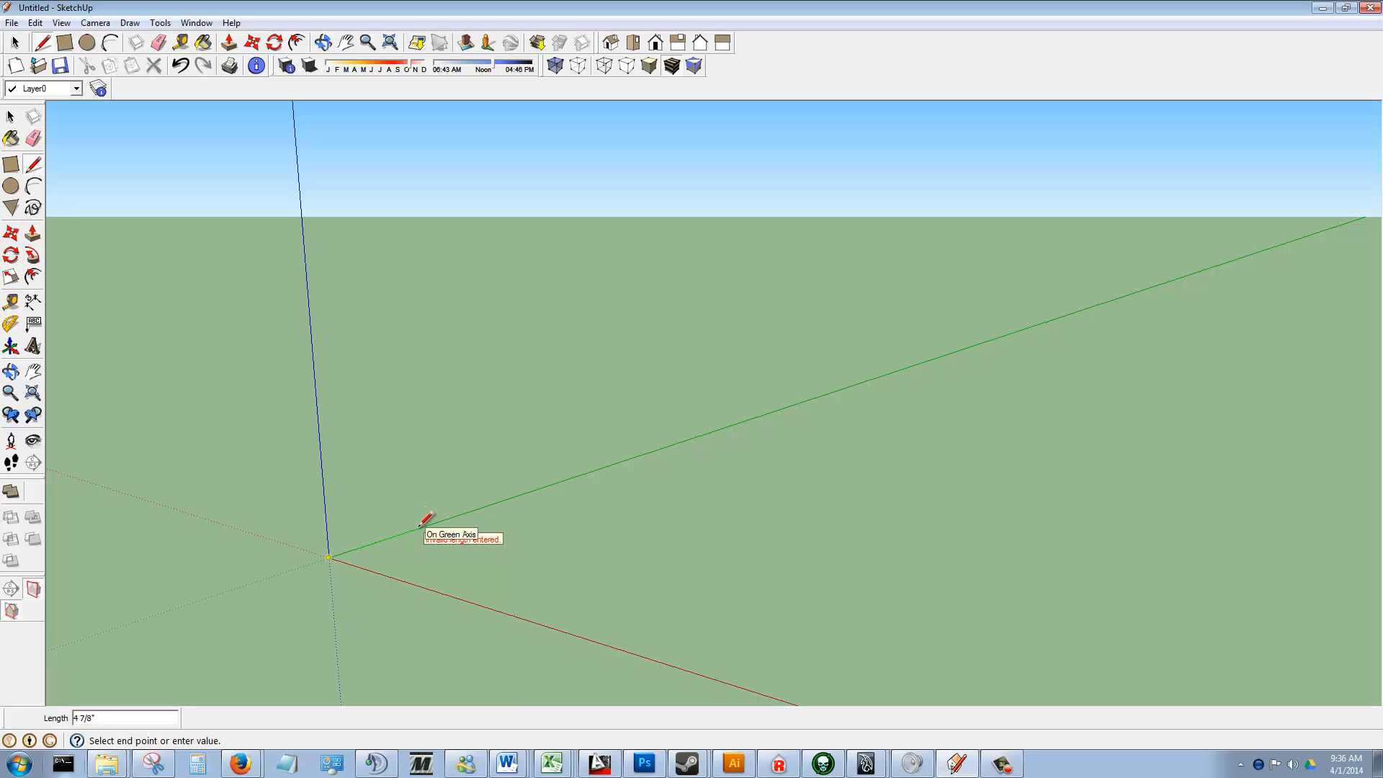
type("1.5")
key("Return")
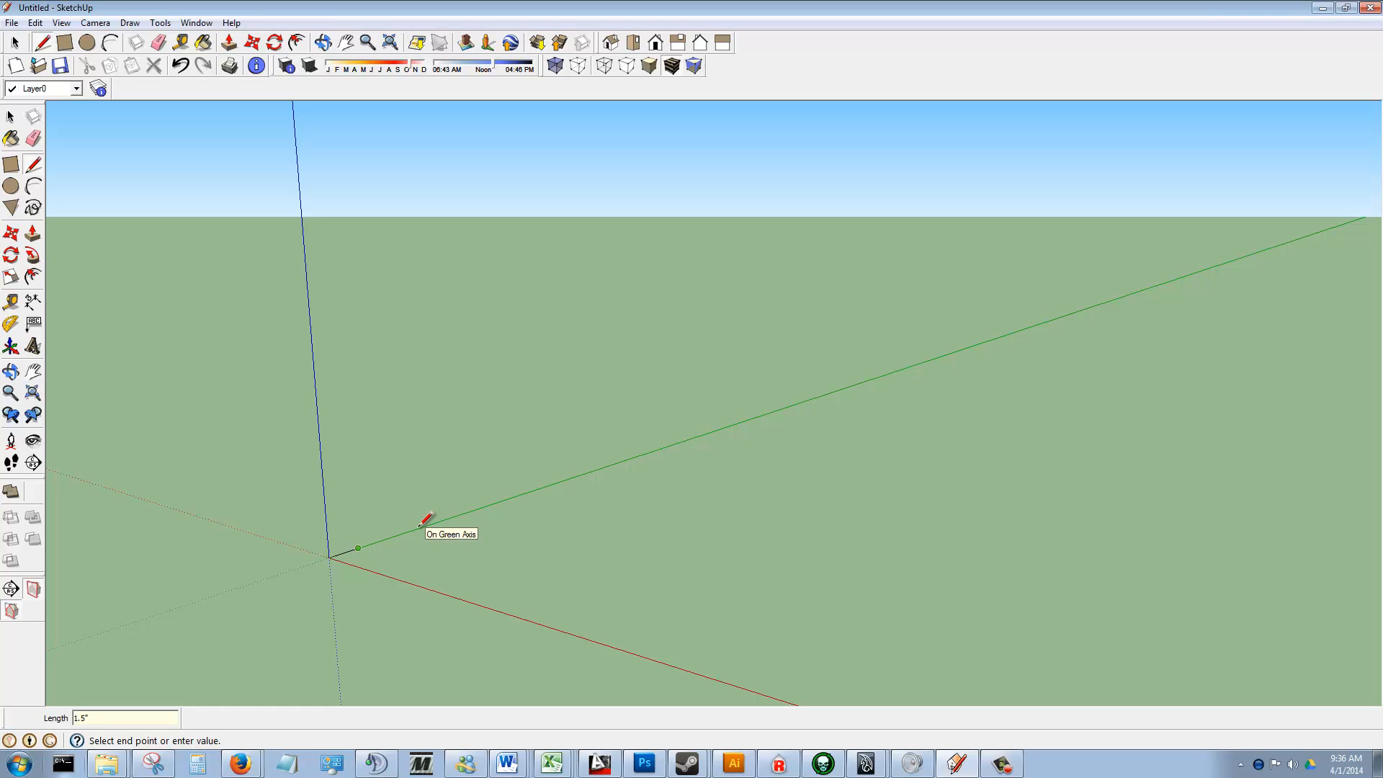
- Add a 3" edge parallel to the red axis and close the outline back to the origin as a rectangular face
scroll(354, 534, "up", 4)
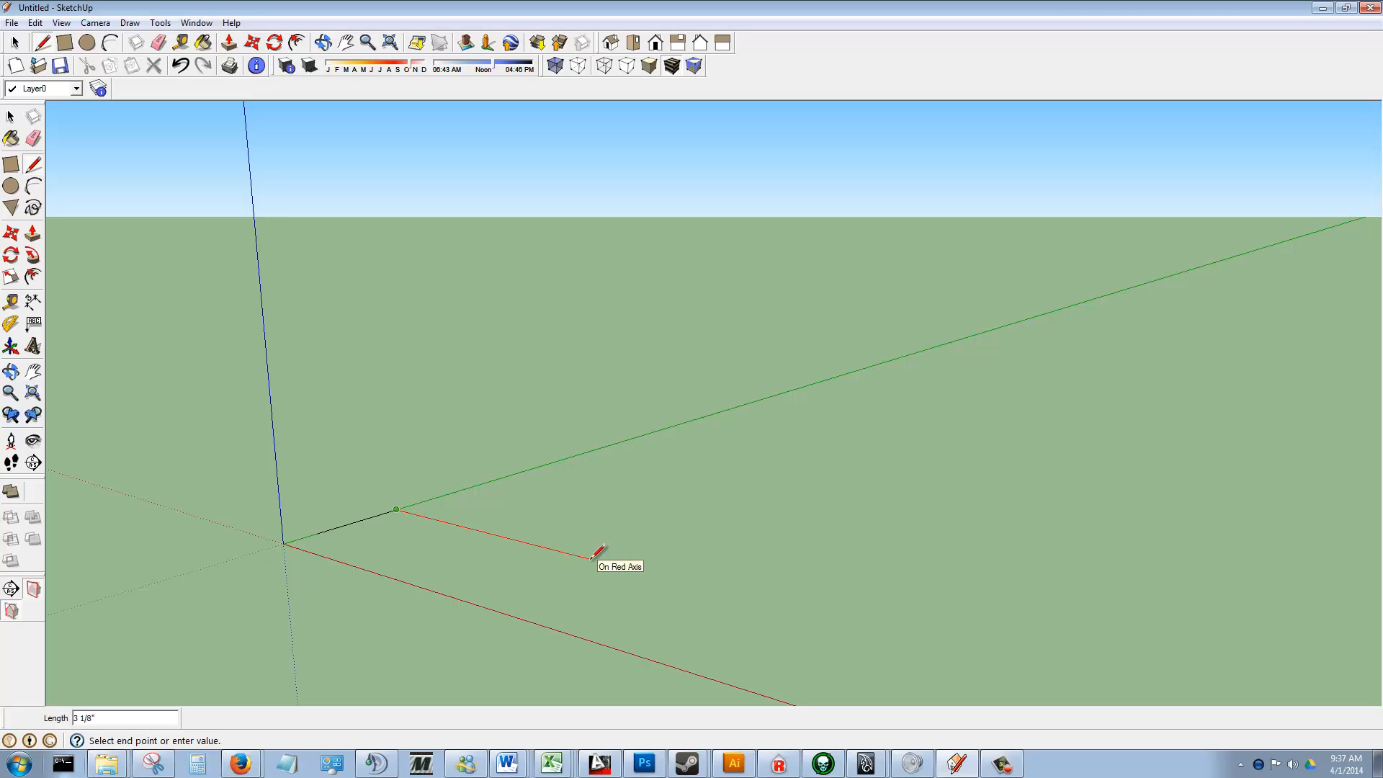
type("3")
key("Return")
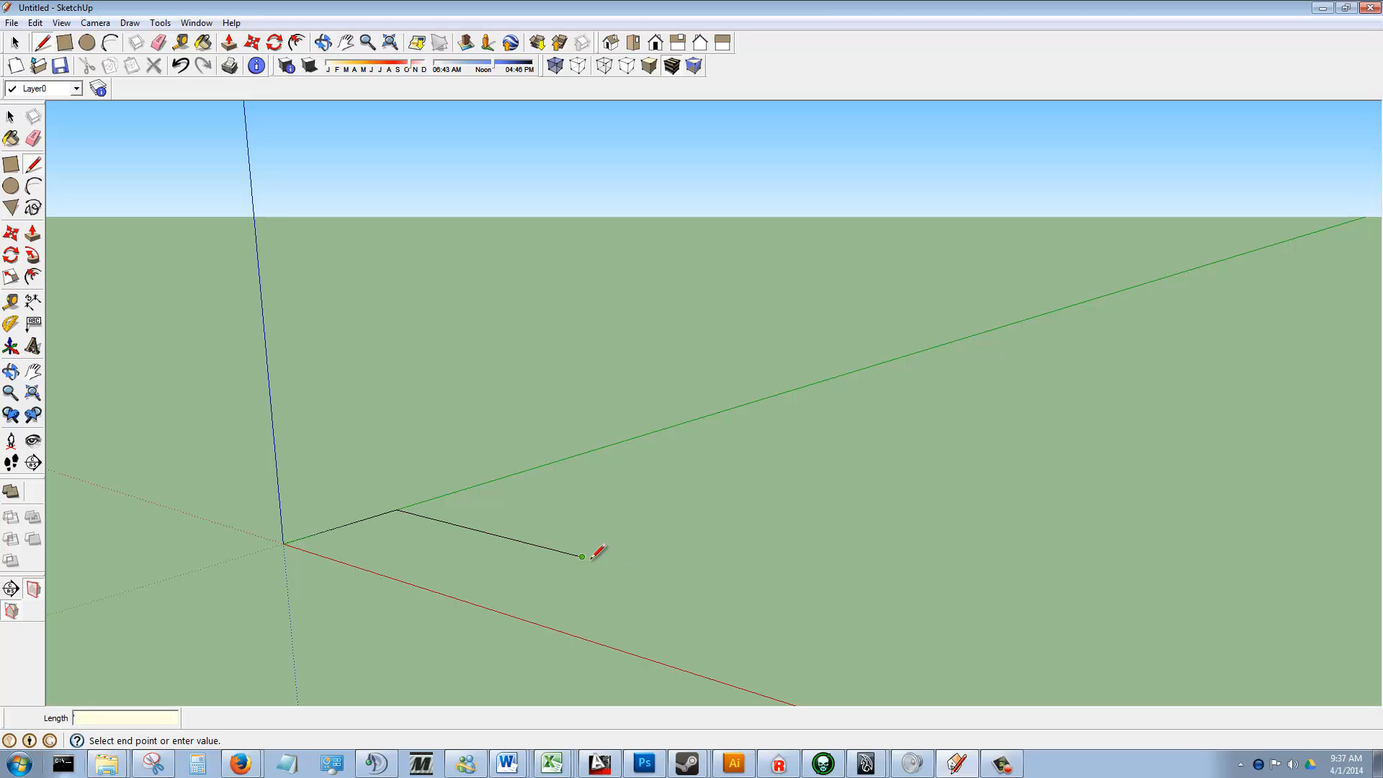
key("Return")
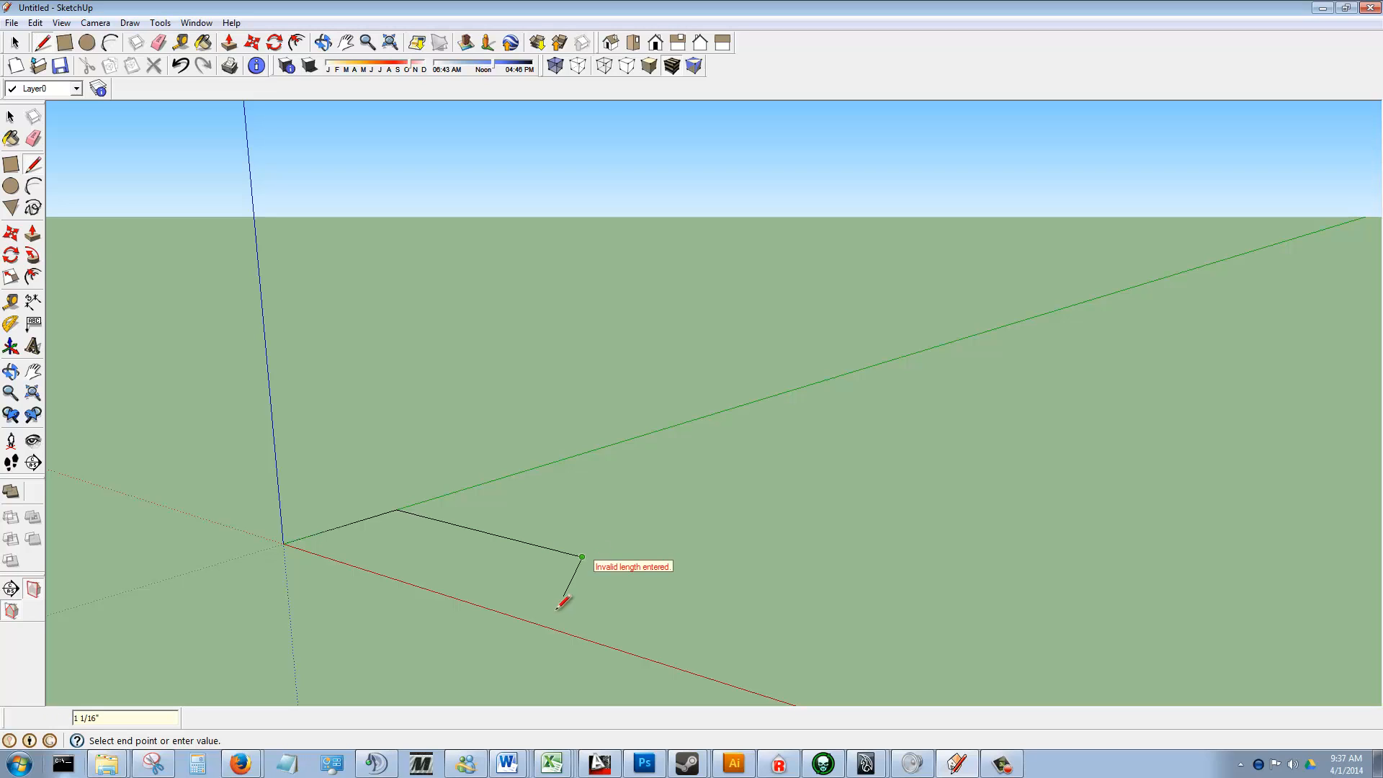
left_click(474, 603)
left_click(286, 541)
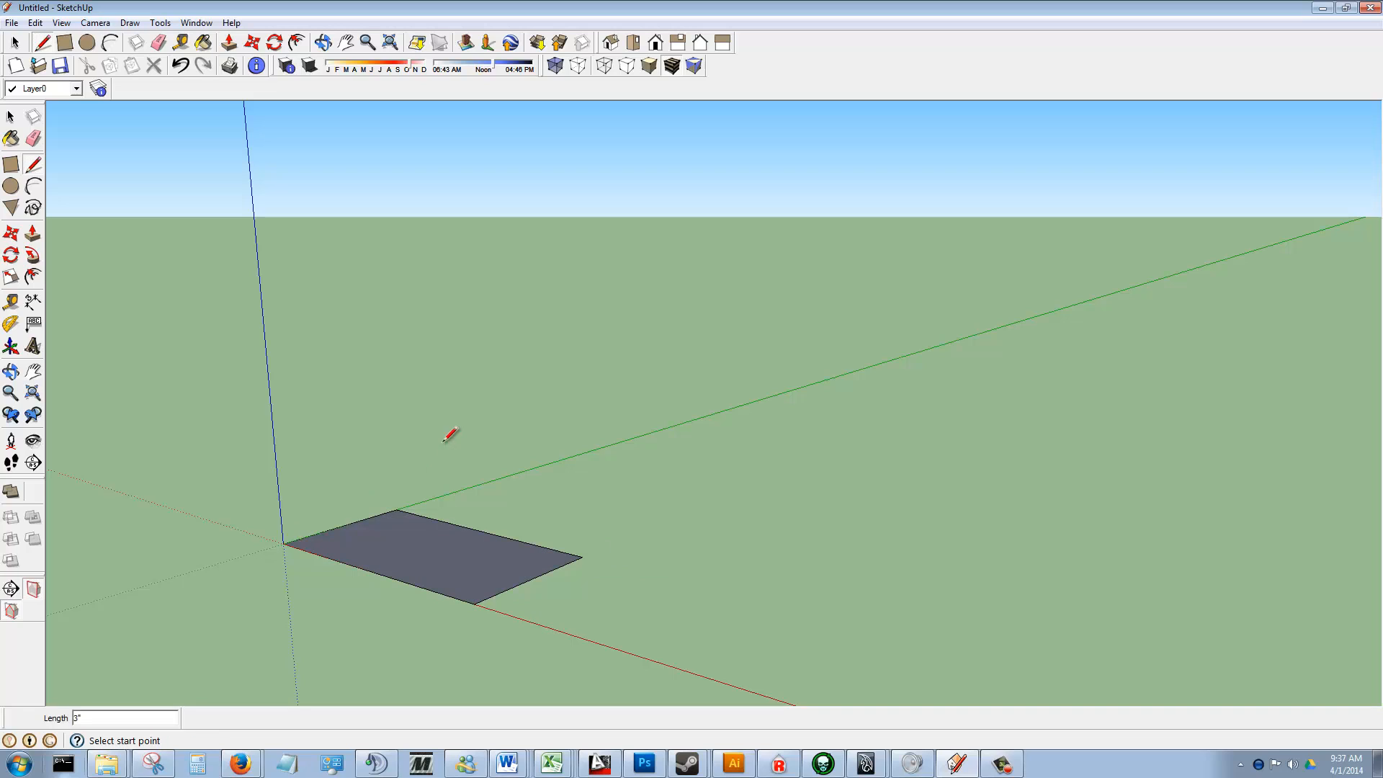
- Push/Pull the rectangular face upward 2 1/4" to form a block
left_click(10, 118)
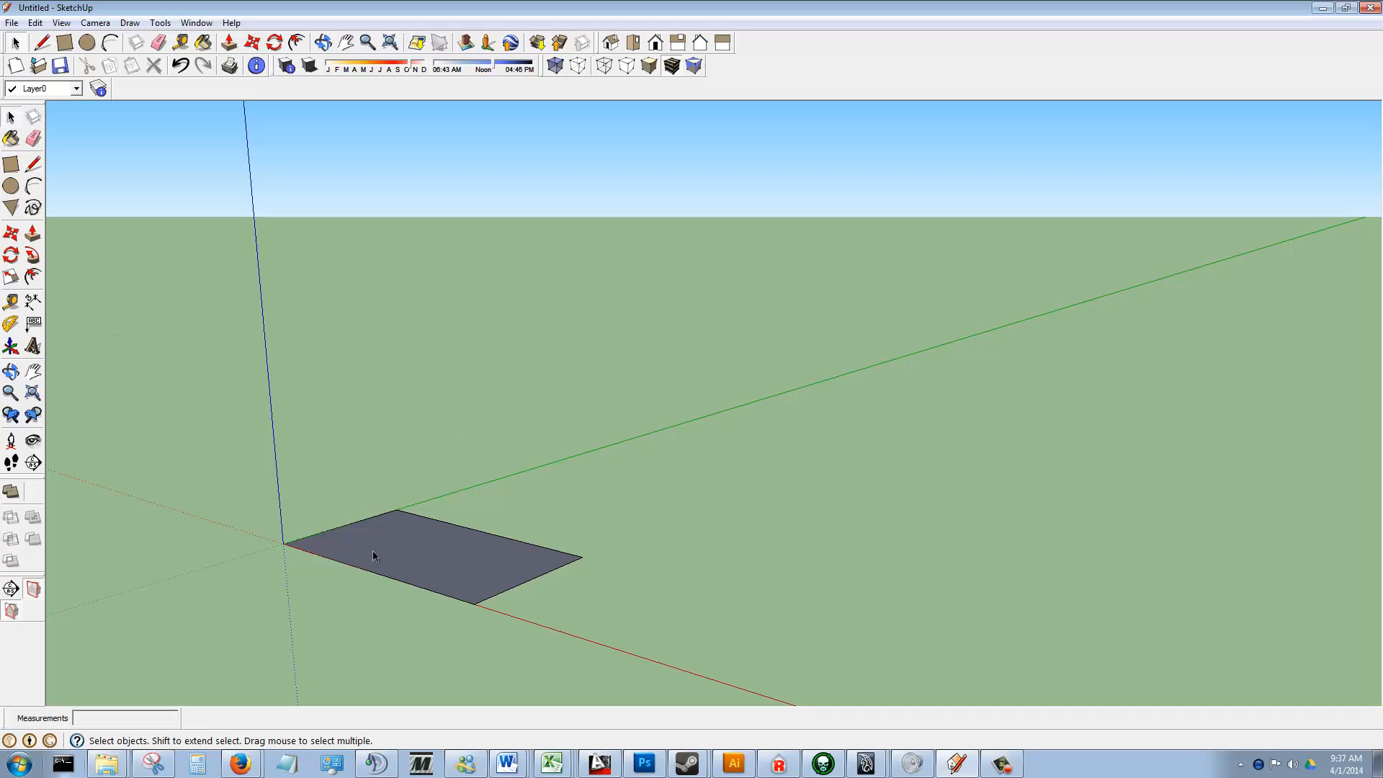
left_click(455, 538)
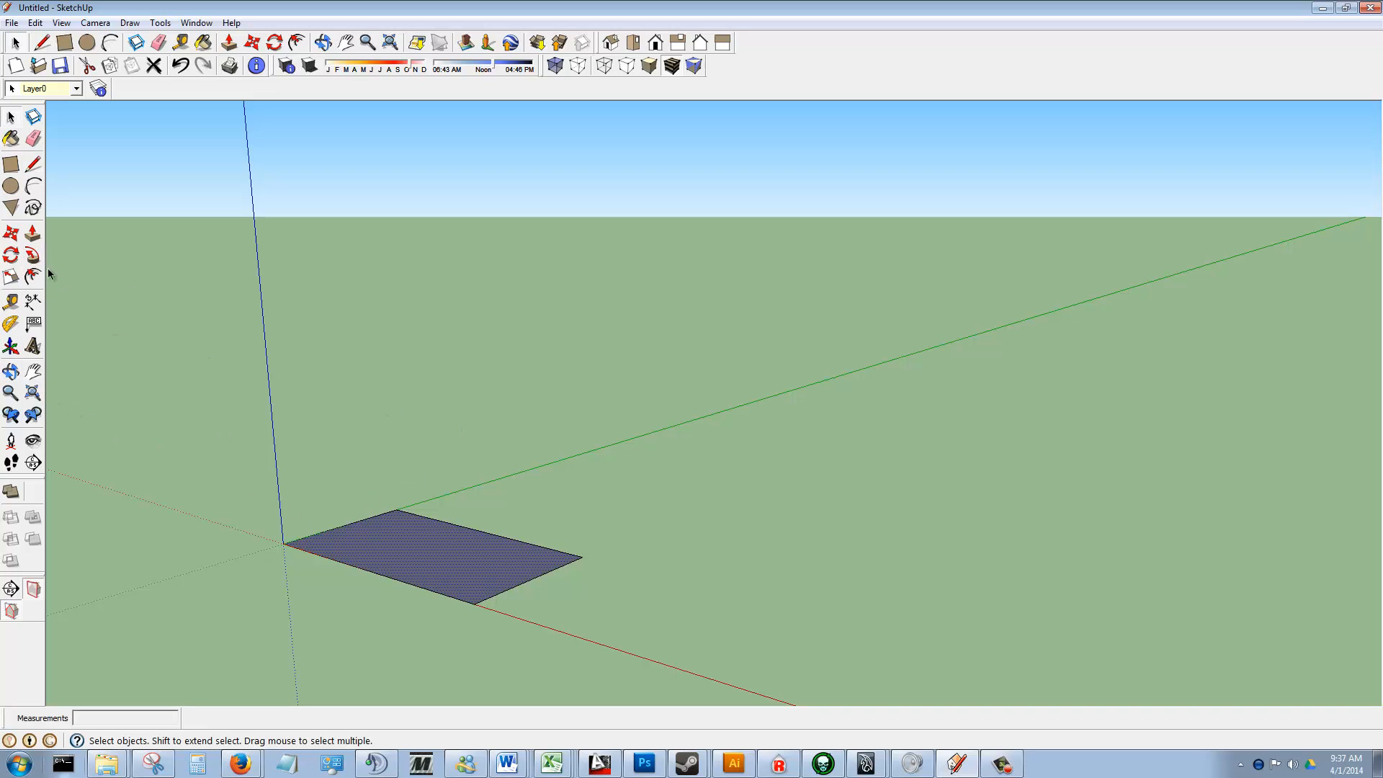
left_click(31, 234)
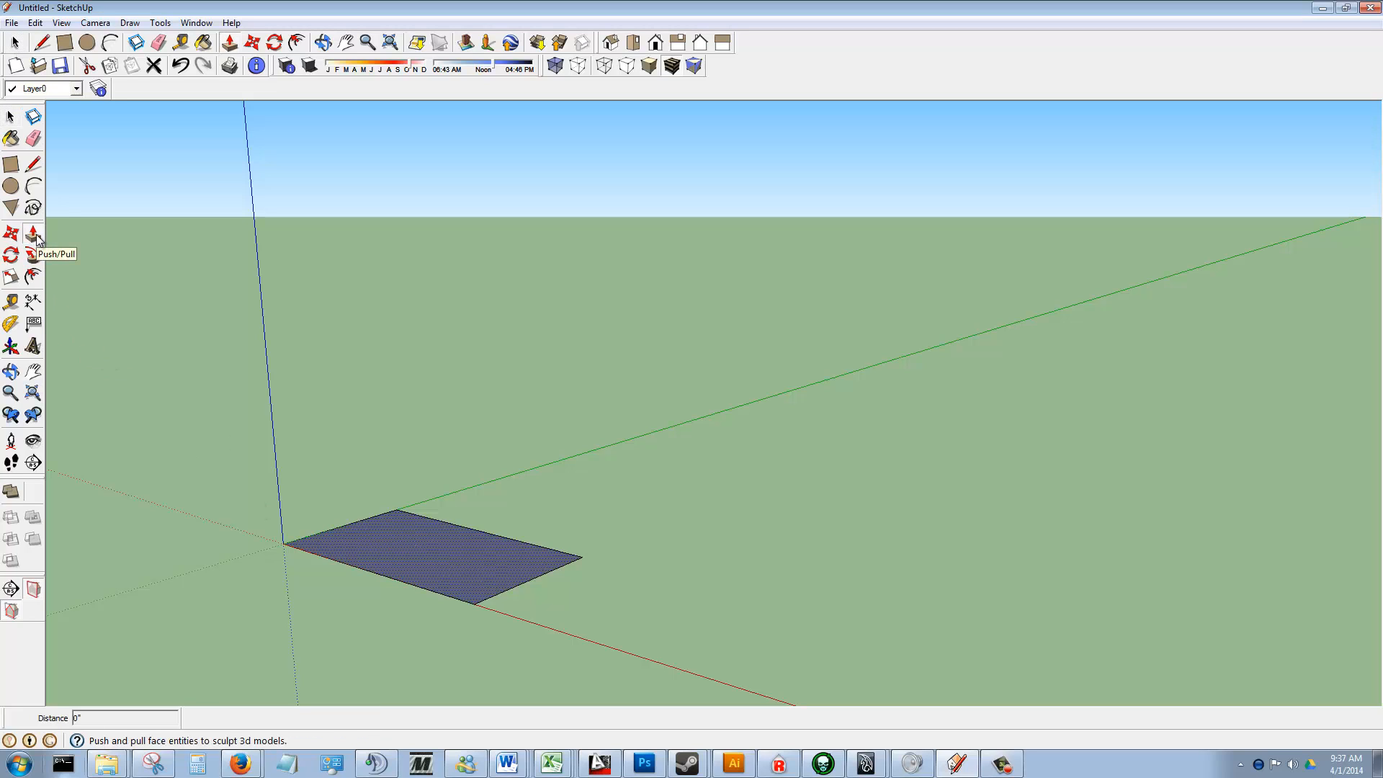
left_click(435, 570)
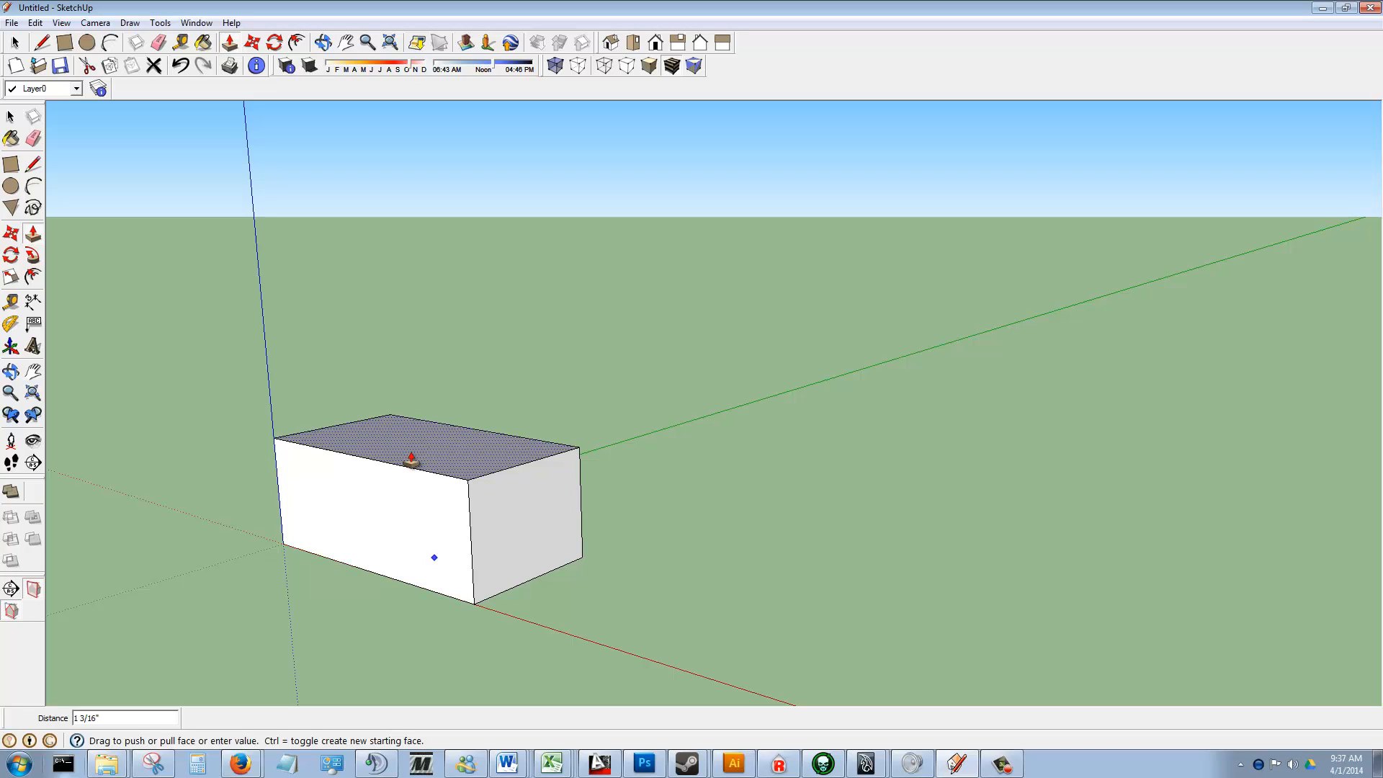
type("2 1/4")
key("Return")
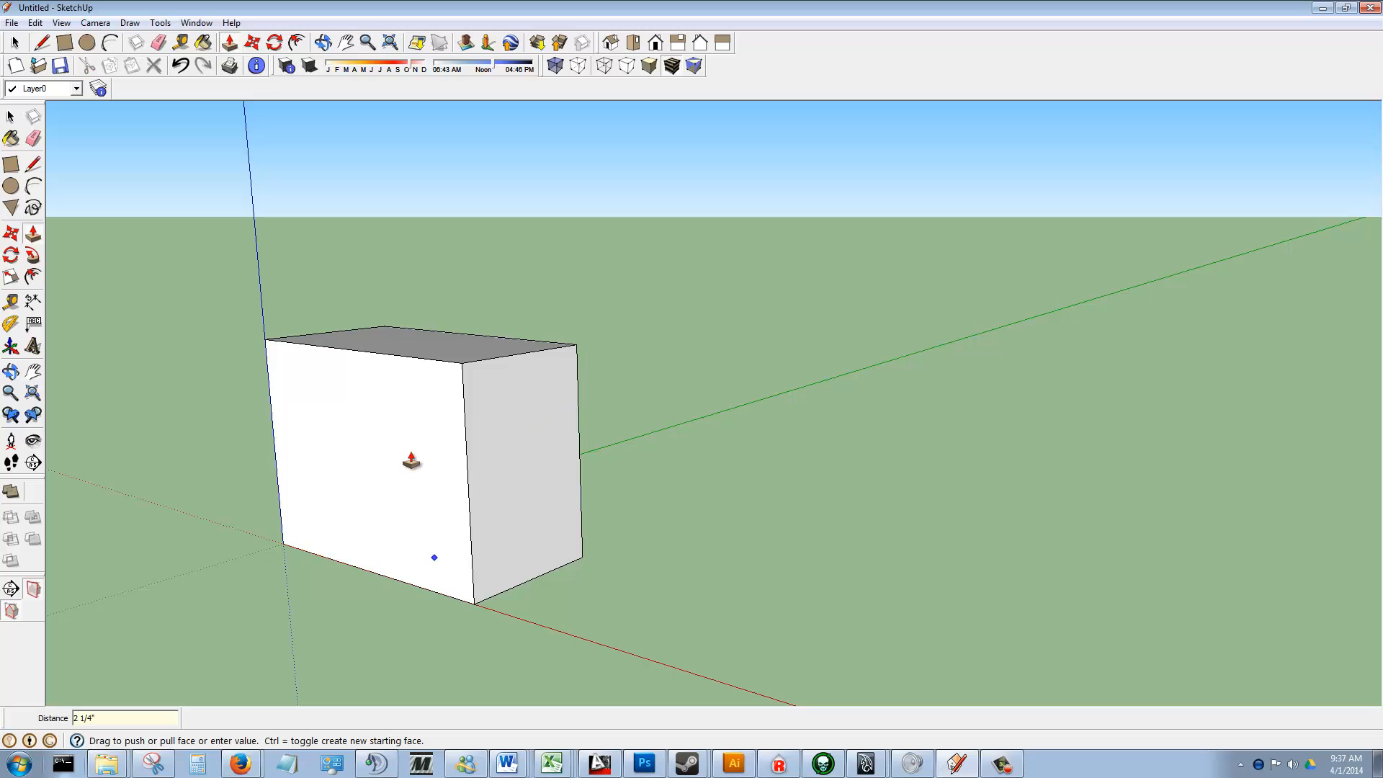
- Divide the block's front top edge into 5 equal segments
left_click(11, 116)
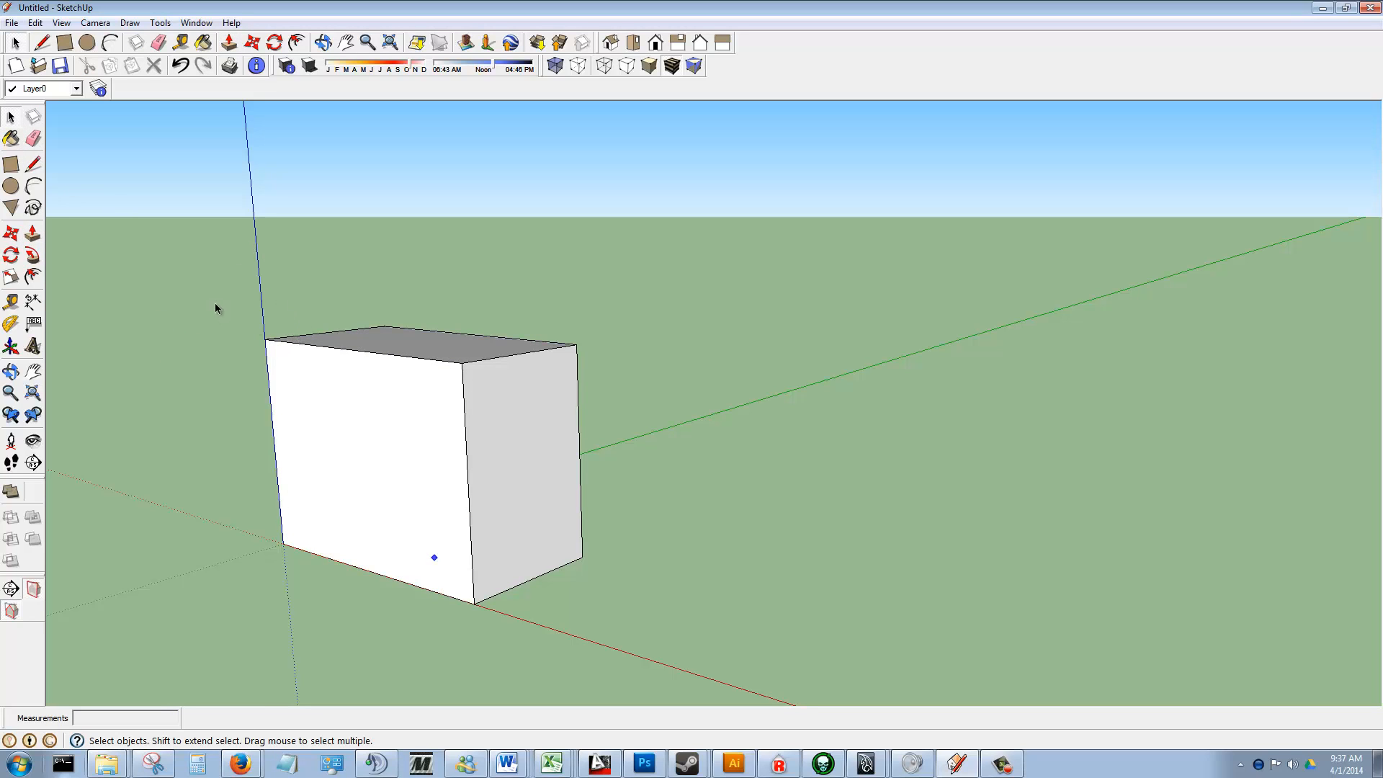
middle_click_drag(216, 305, 321, 374)
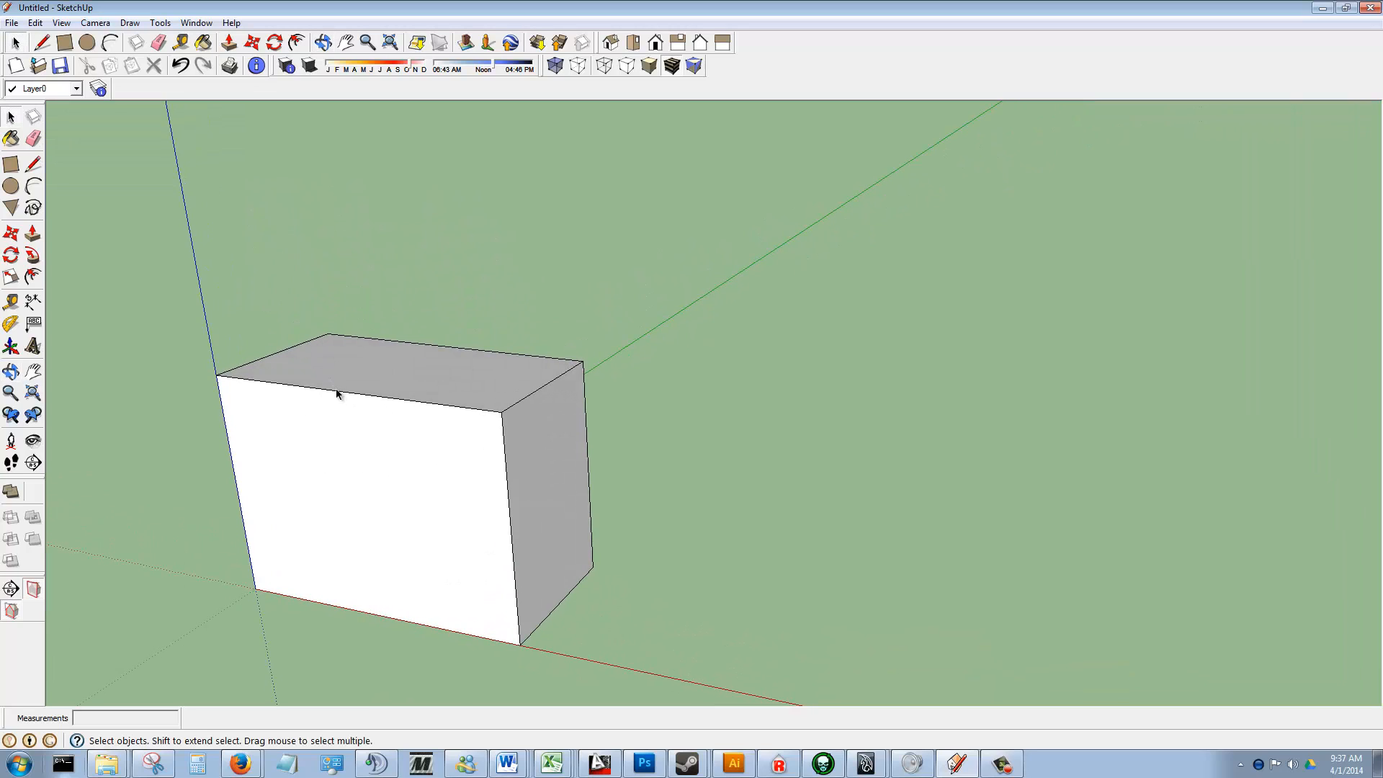
left_click(336, 392)
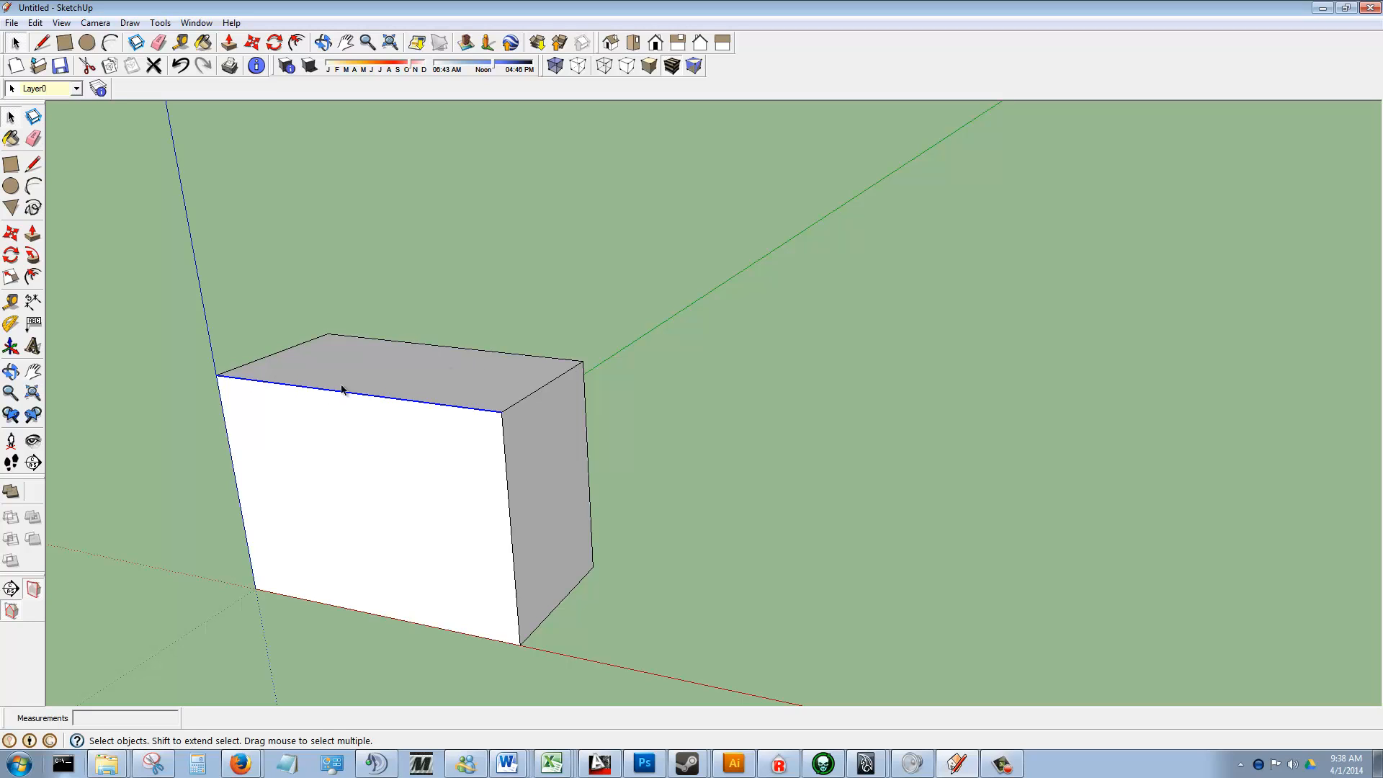
right_click(293, 388)
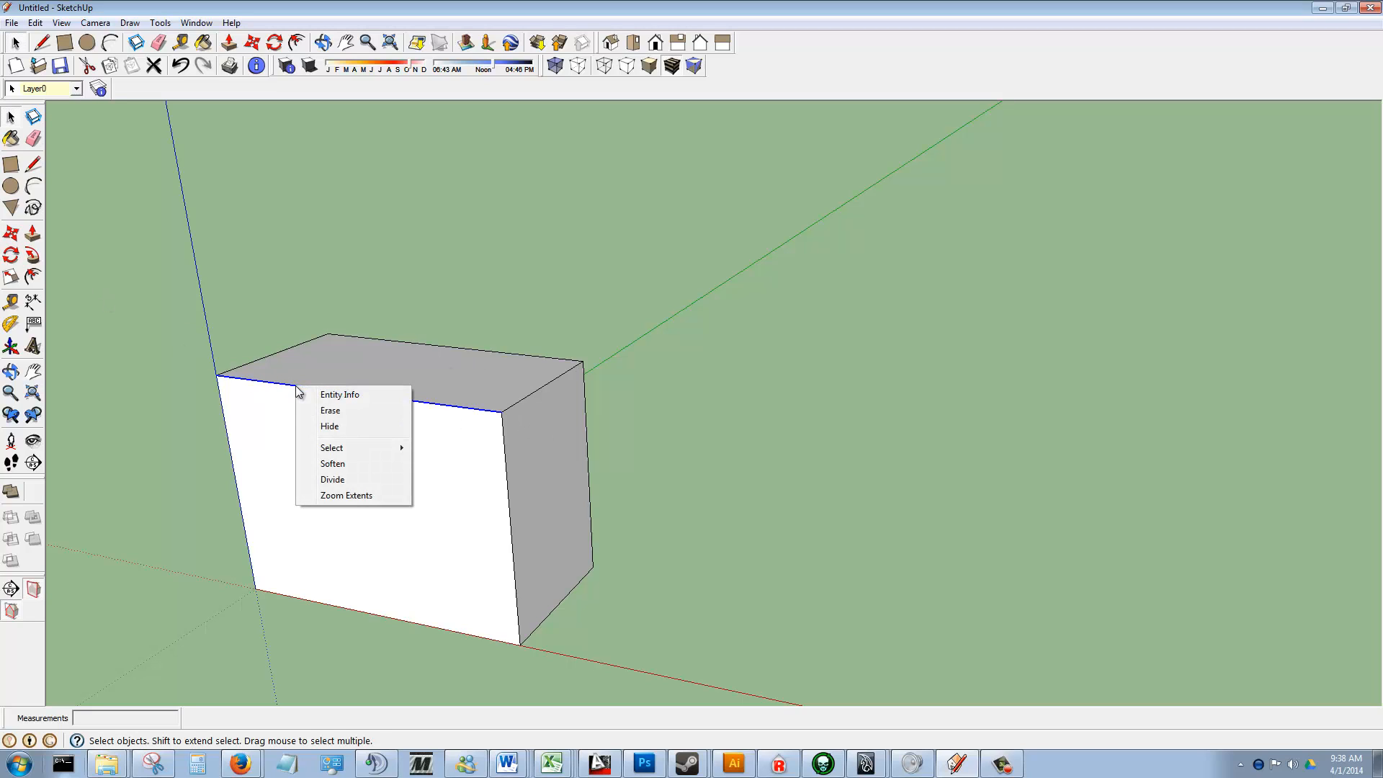
left_click(333, 479)
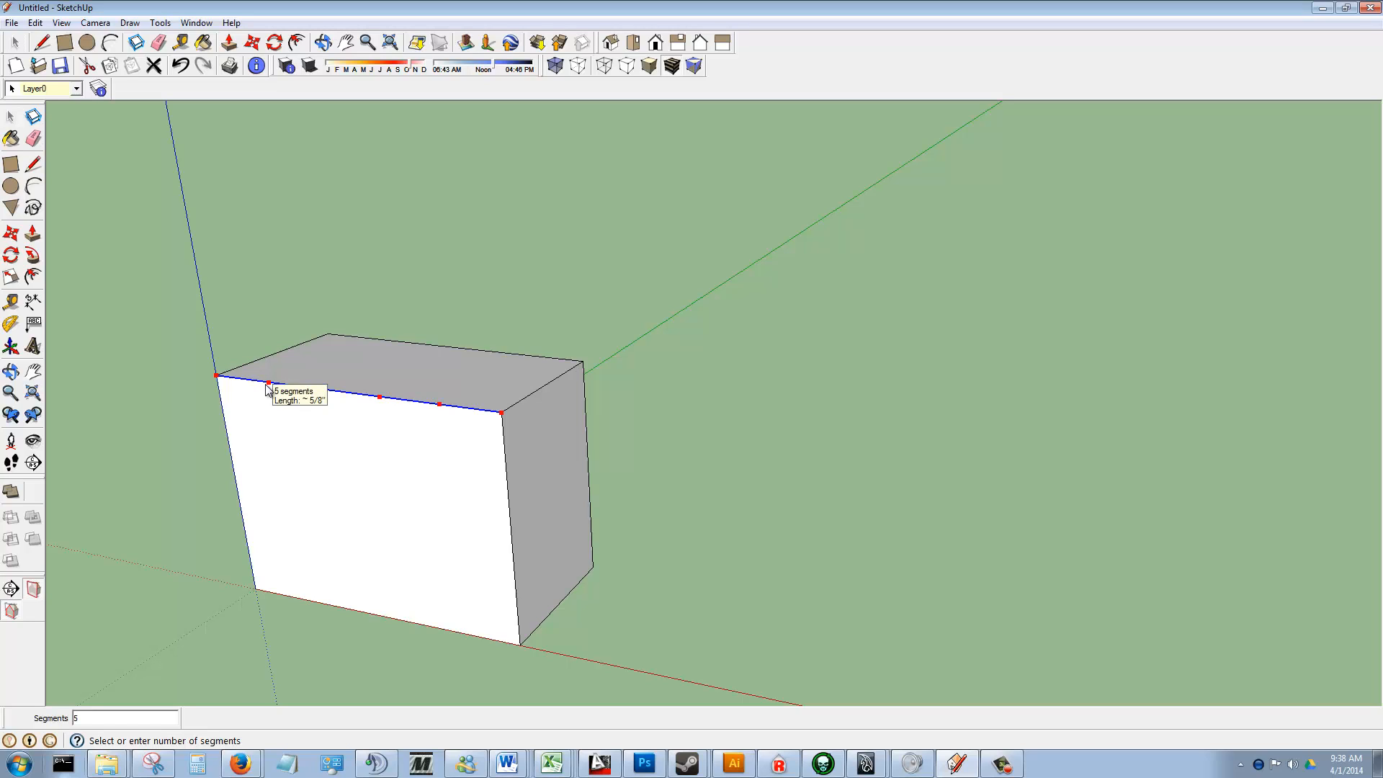
left_click(266, 389)
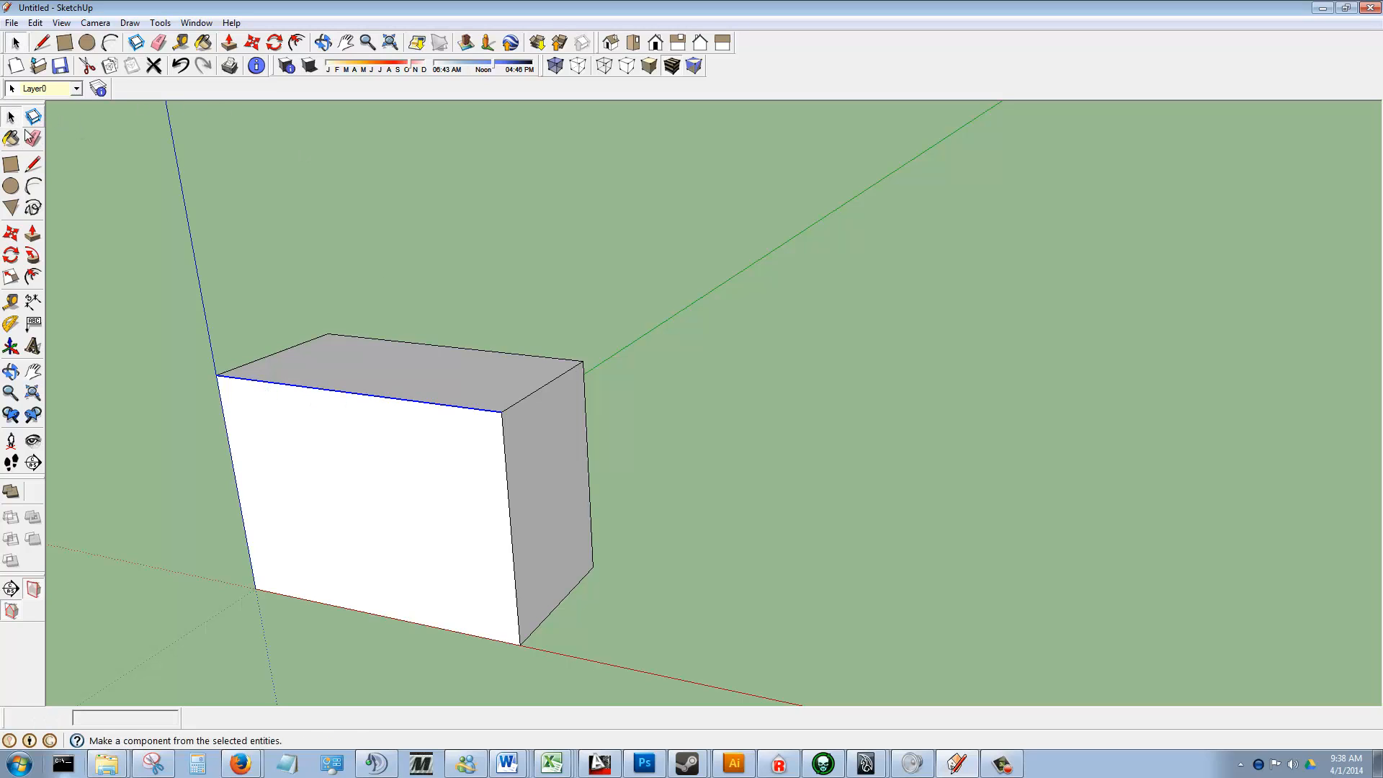
- Draw four 1 1/2" lines across the top face from the front edge's division points, parallel to the green axis, to the back edge
left_click(32, 166)
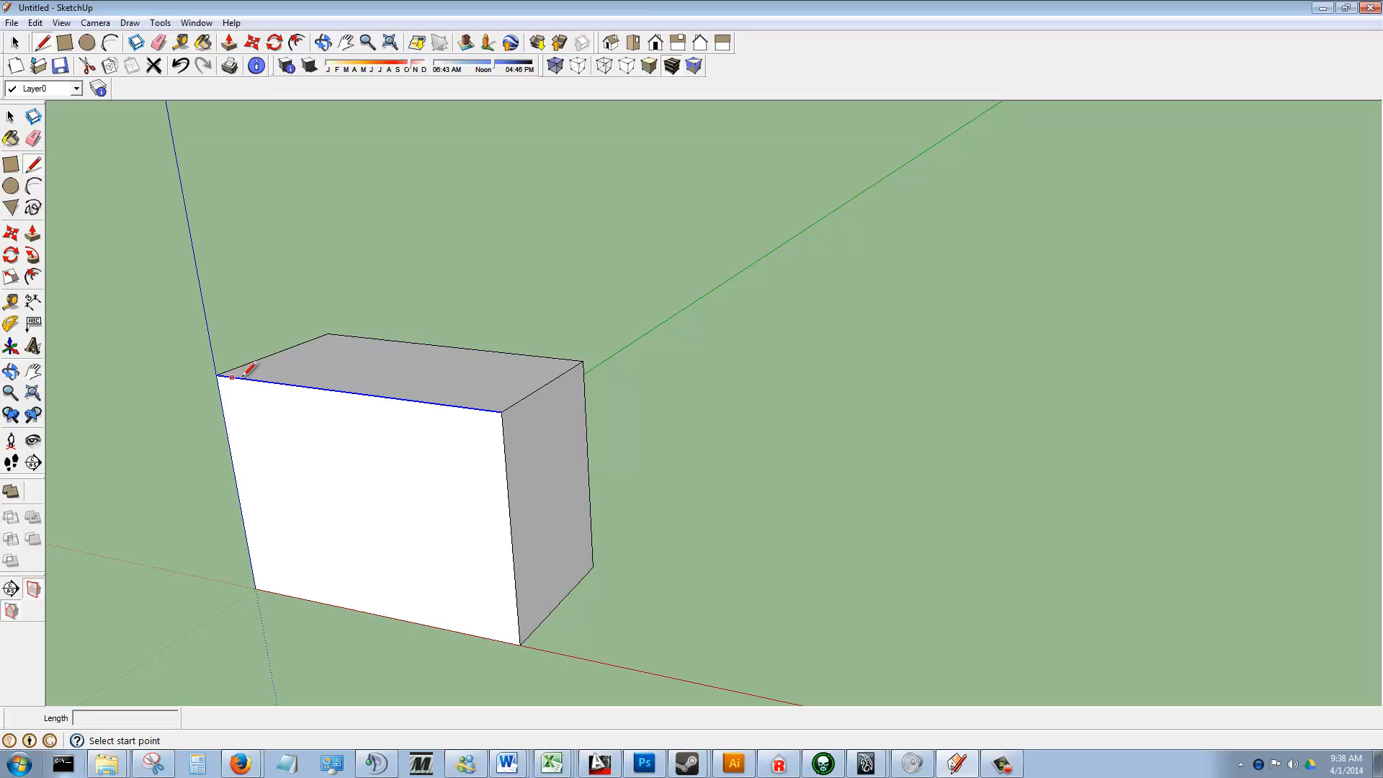
left_click(268, 380)
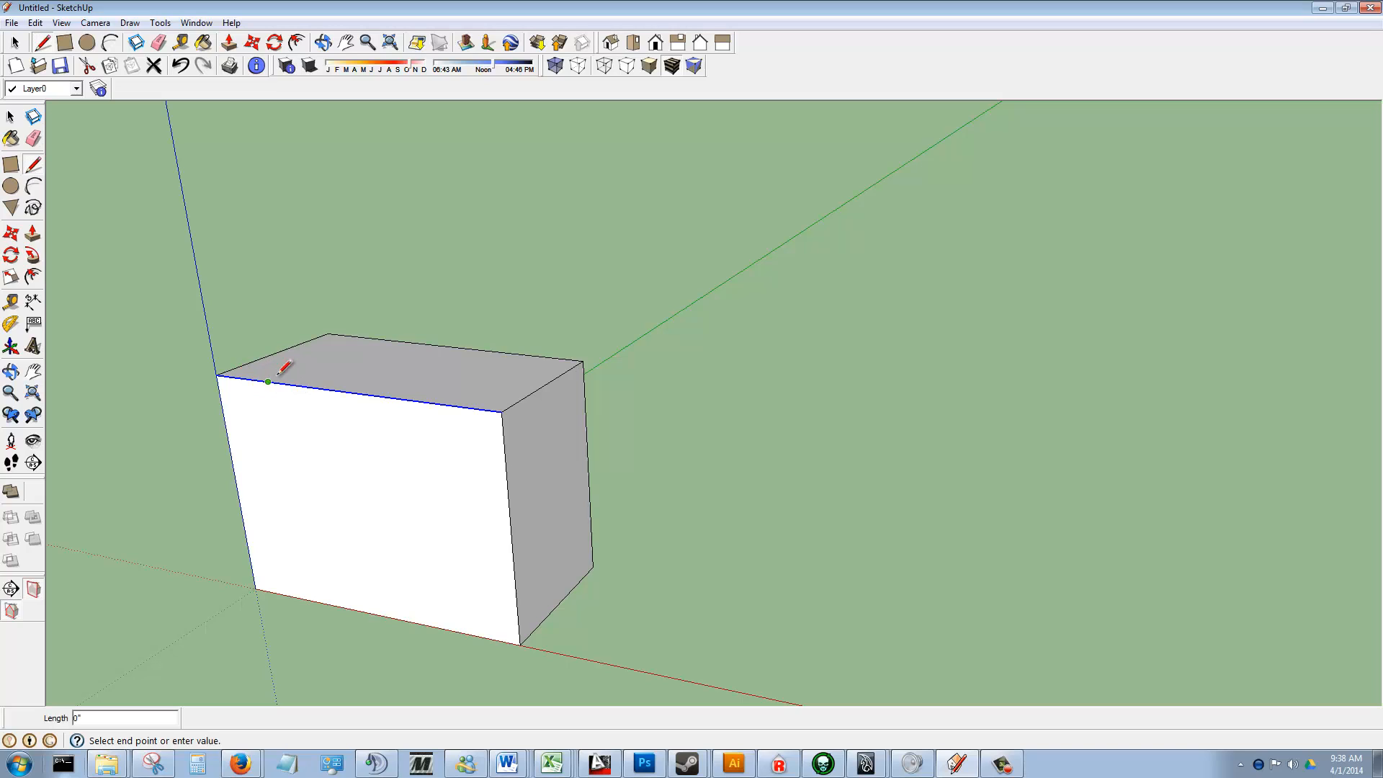
left_click(373, 339)
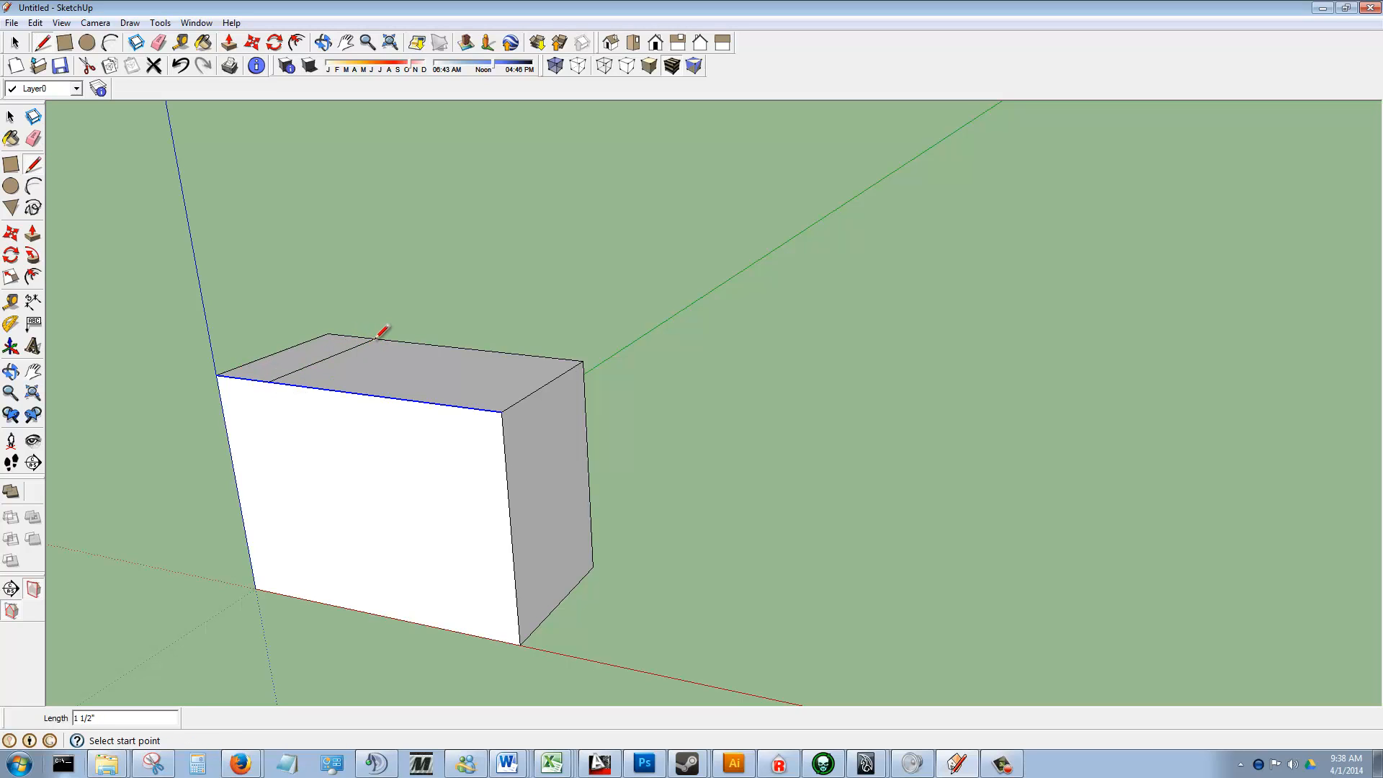
left_click(323, 389)
left_click(424, 344)
left_click(380, 396)
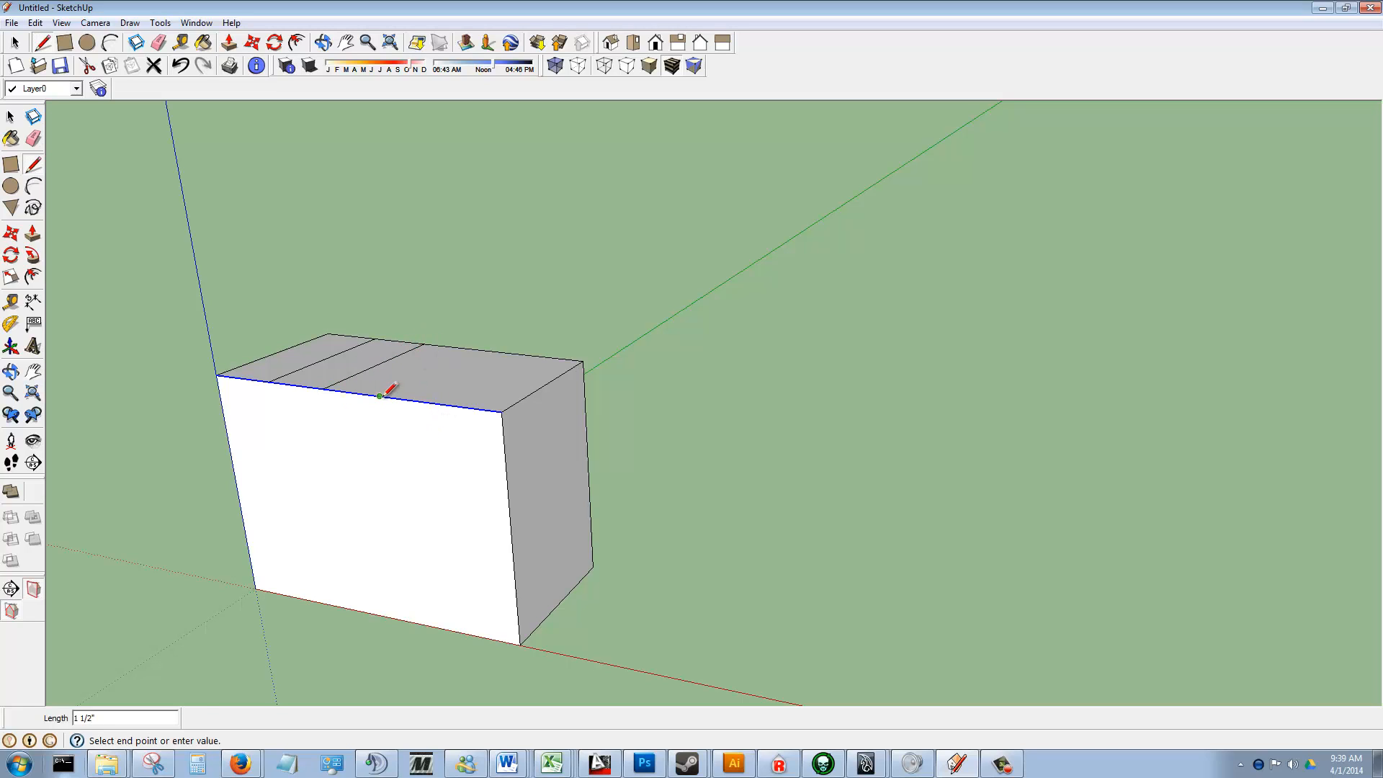
left_click(472, 349)
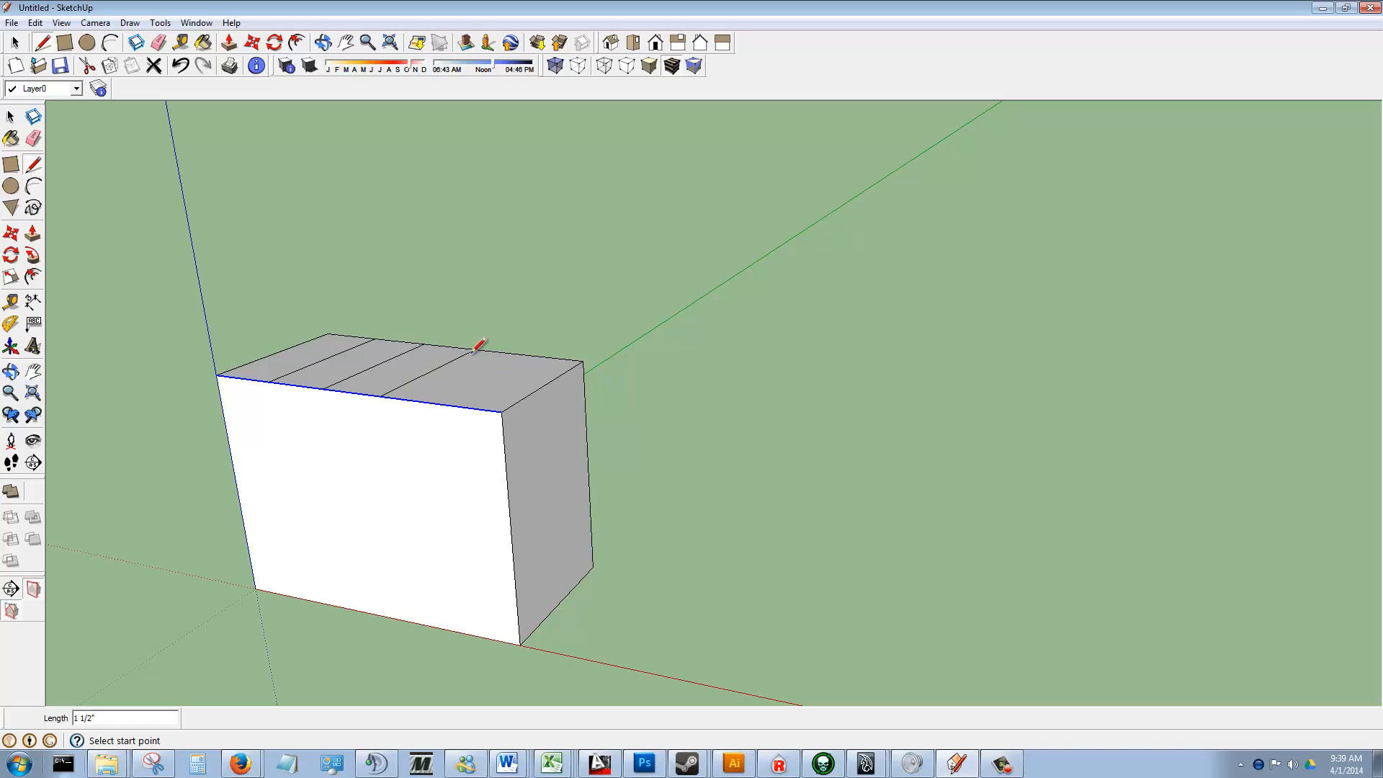
left_click(439, 404)
left_click(528, 354)
left_click(11, 118)
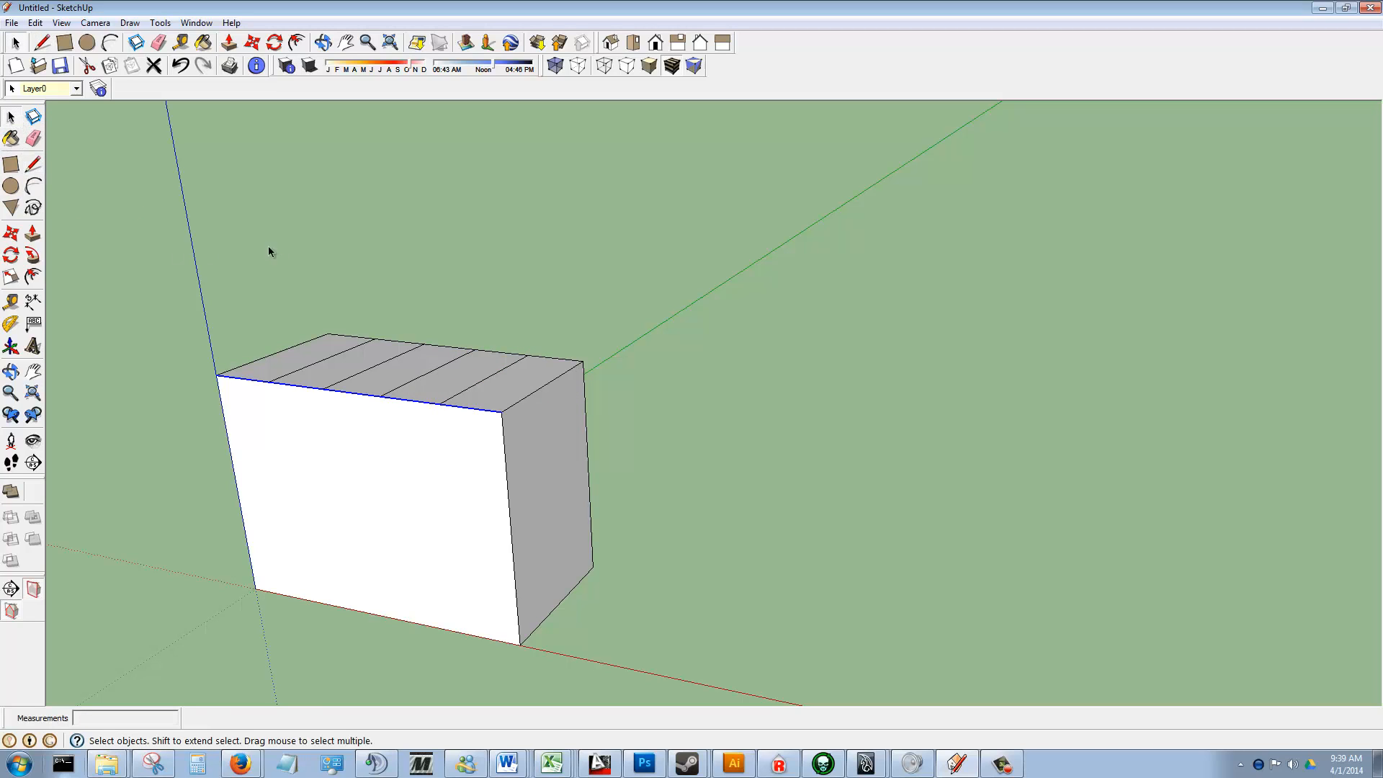
- Measure the block's height along its front vertical edge farthest from the origin
left_click(32, 234)
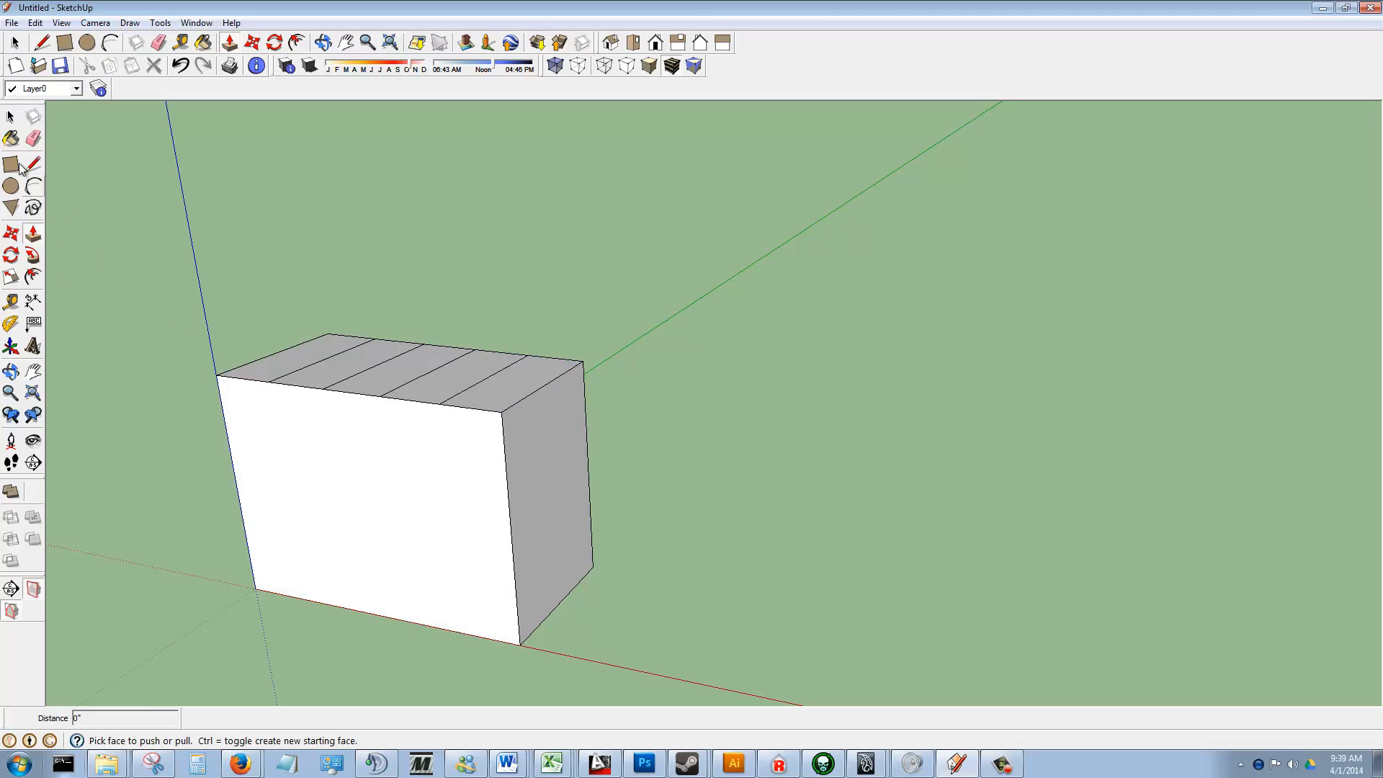
left_click(11, 117)
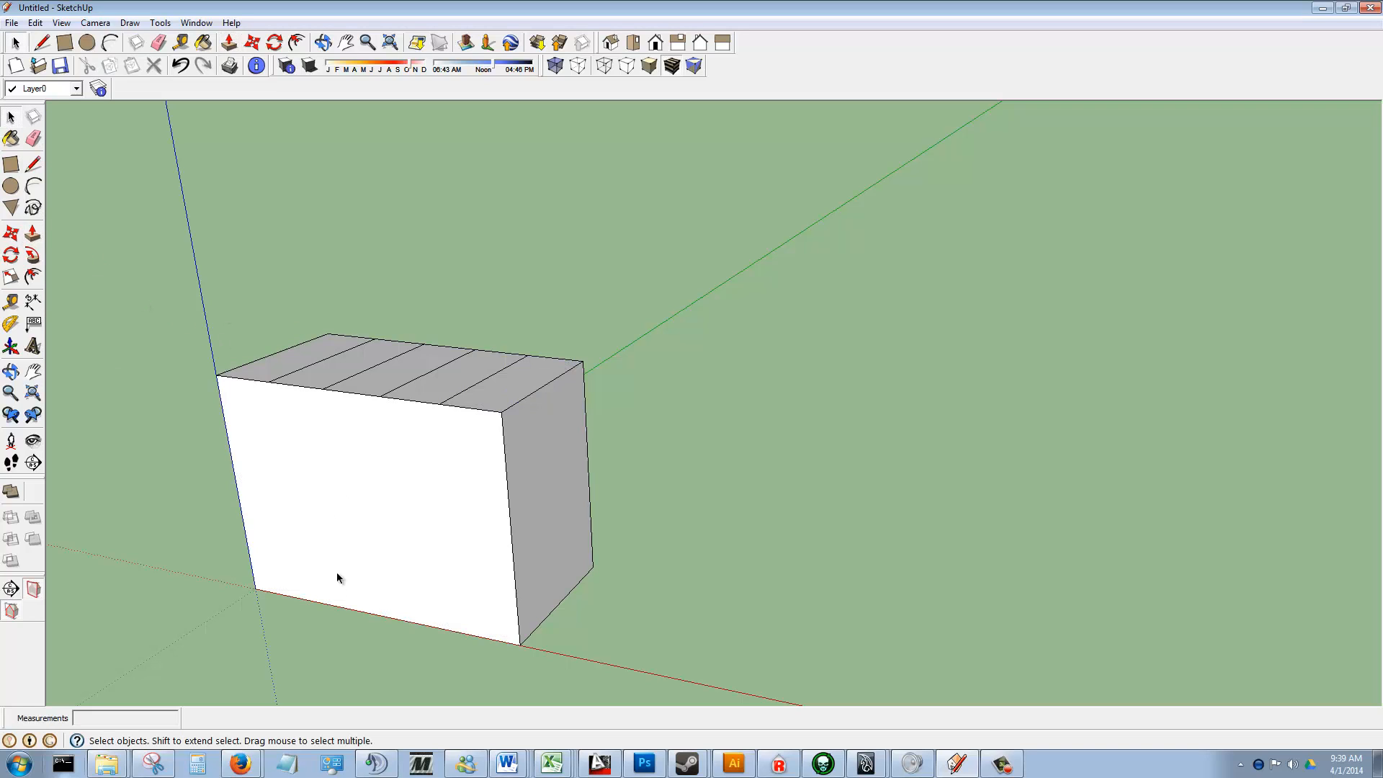
key("t")
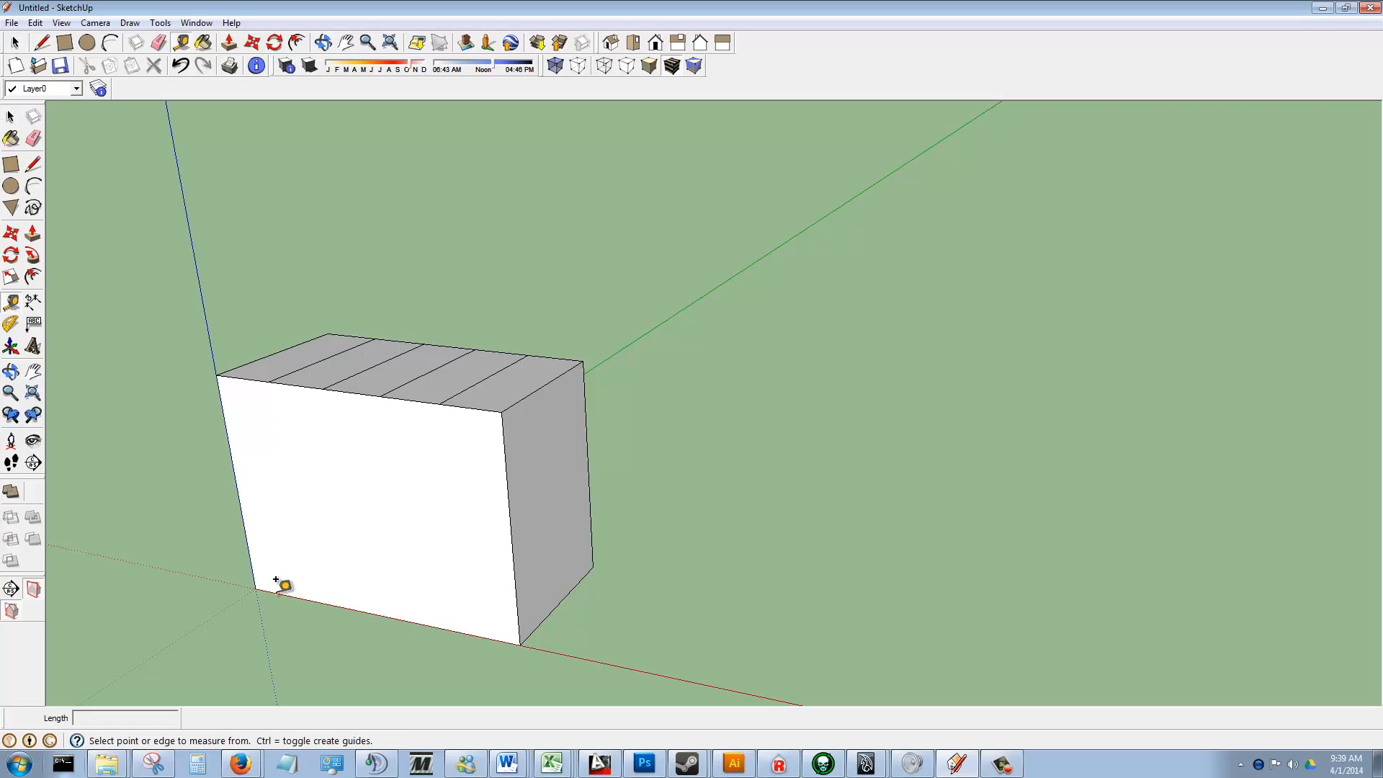
left_click(517, 629)
left_click(507, 401)
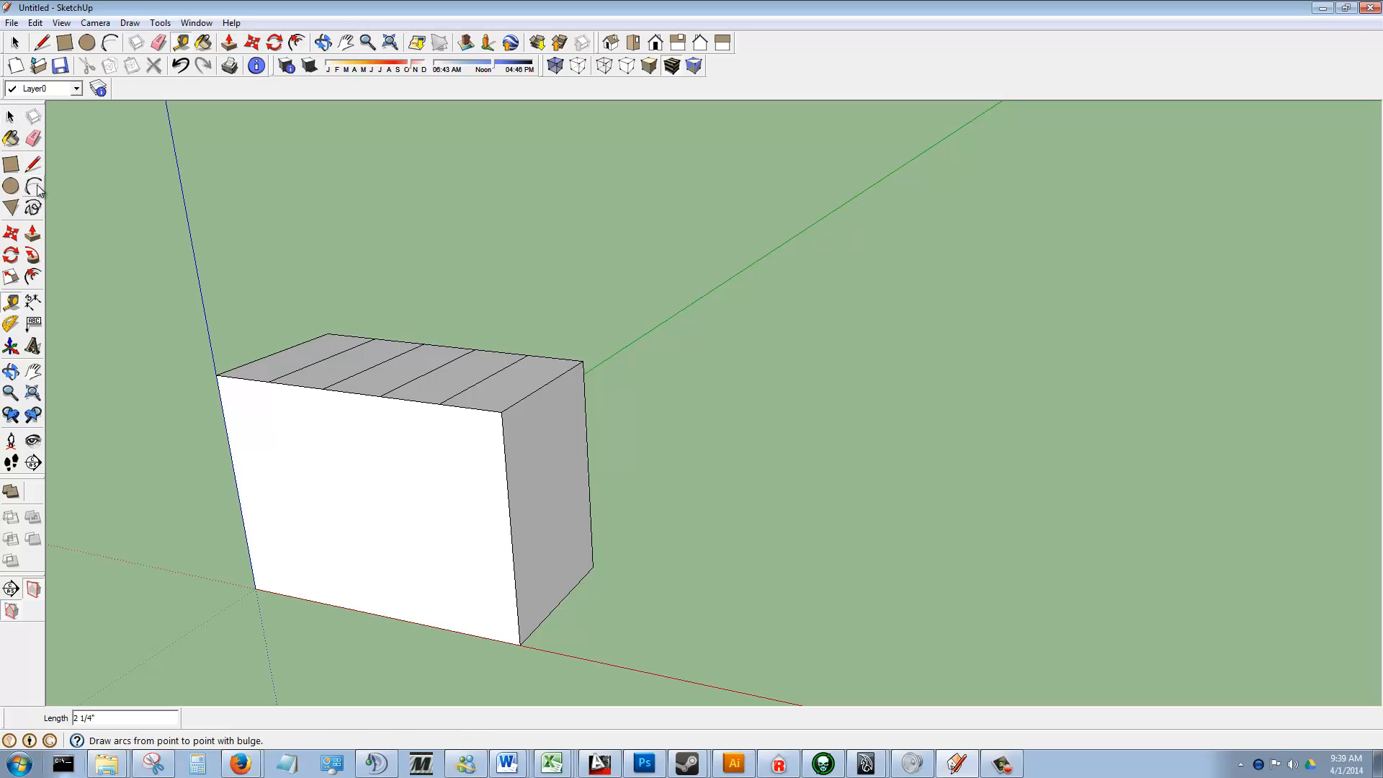
- Push/Pull the top strip farthest from the origin down 1.5" to form the lowest stair tread
left_click(31, 236)
left_click_drag(537, 392, 528, 484)
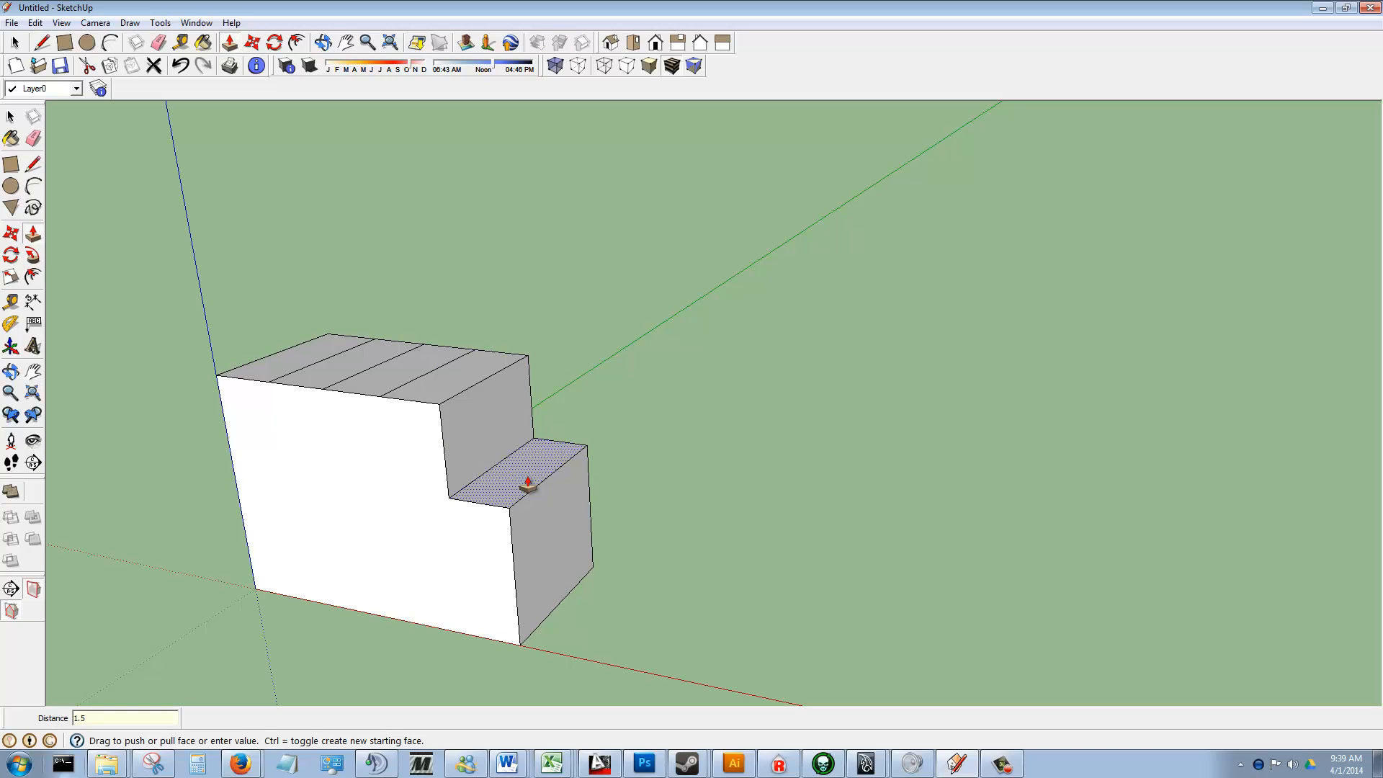
key("Return")
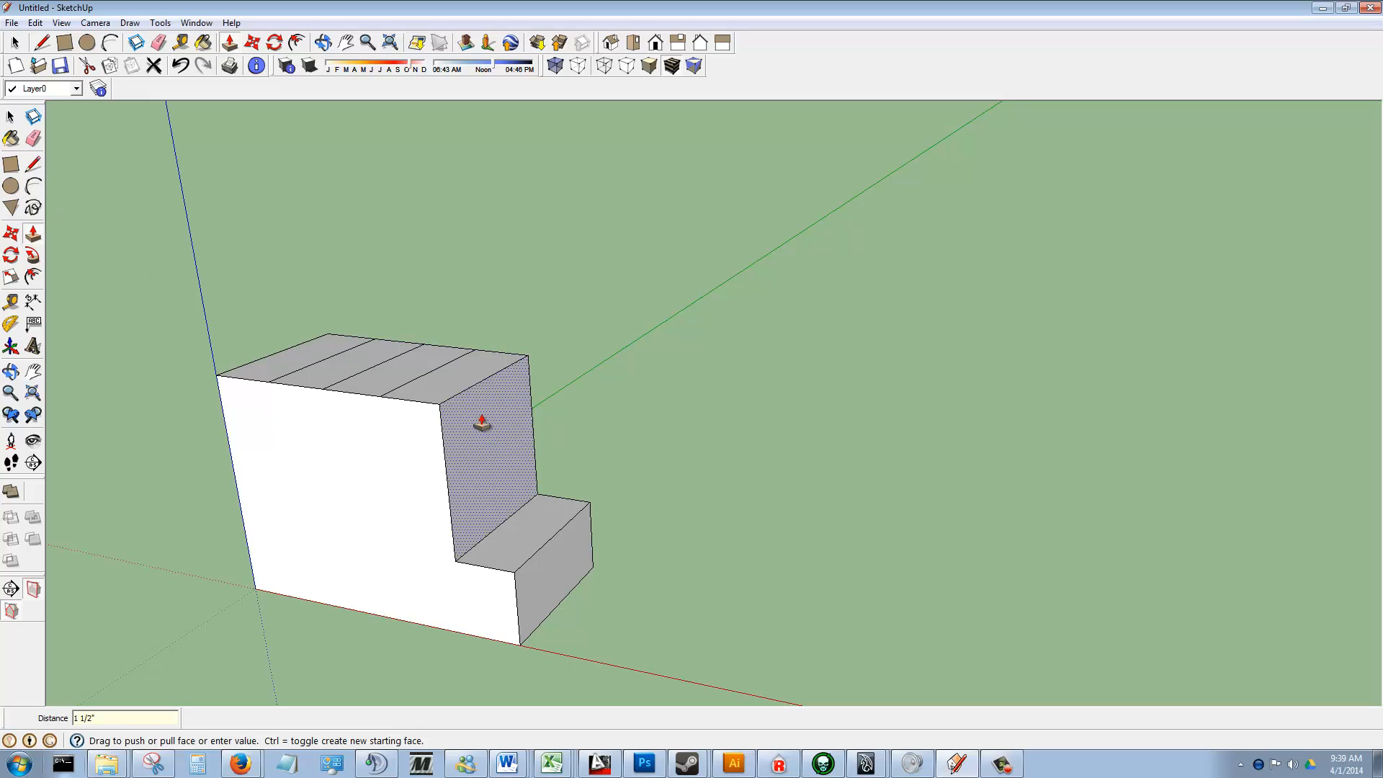
- Push the next three top strips down by decreasing depths, from 1" beside the lowest tread to 1/4" beside the uppermost strip, forming stairs
left_click(439, 402)
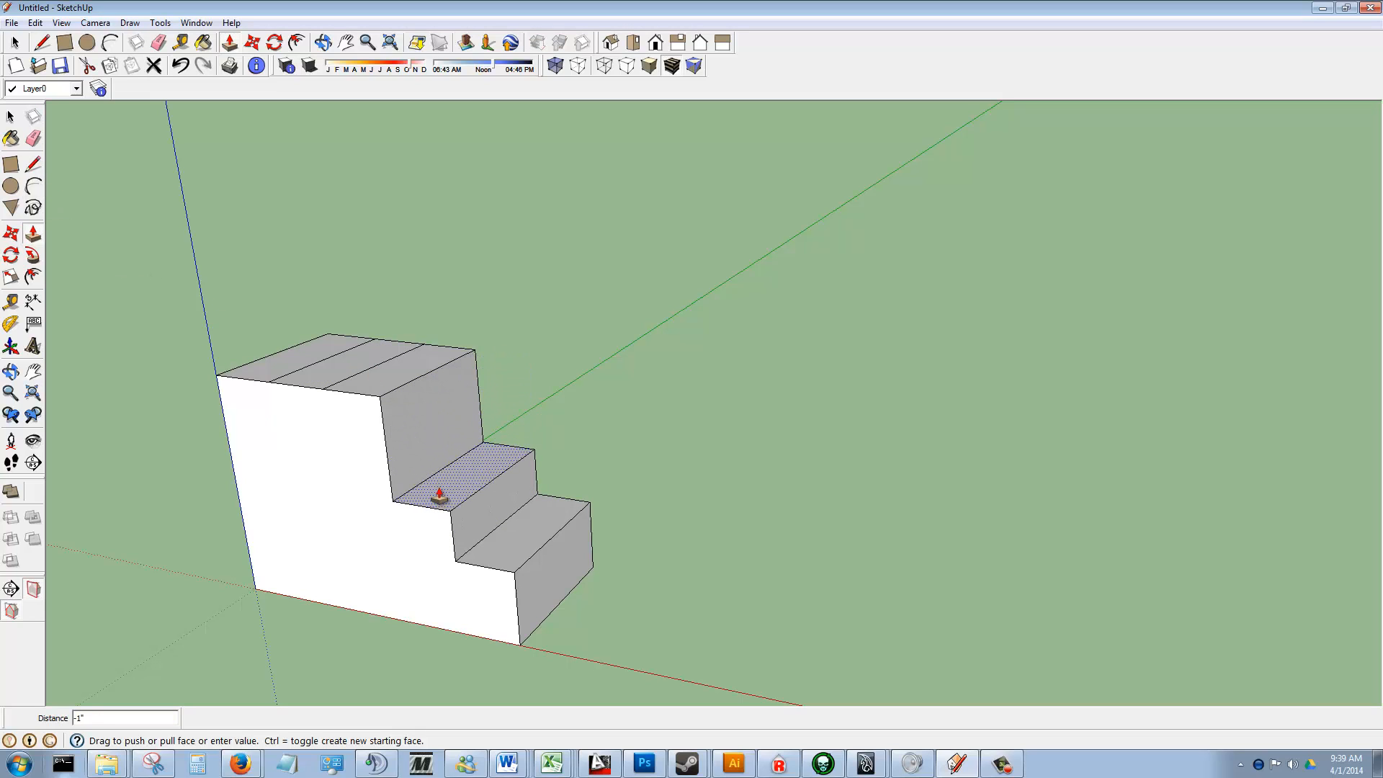
left_click(439, 497)
left_click(402, 394)
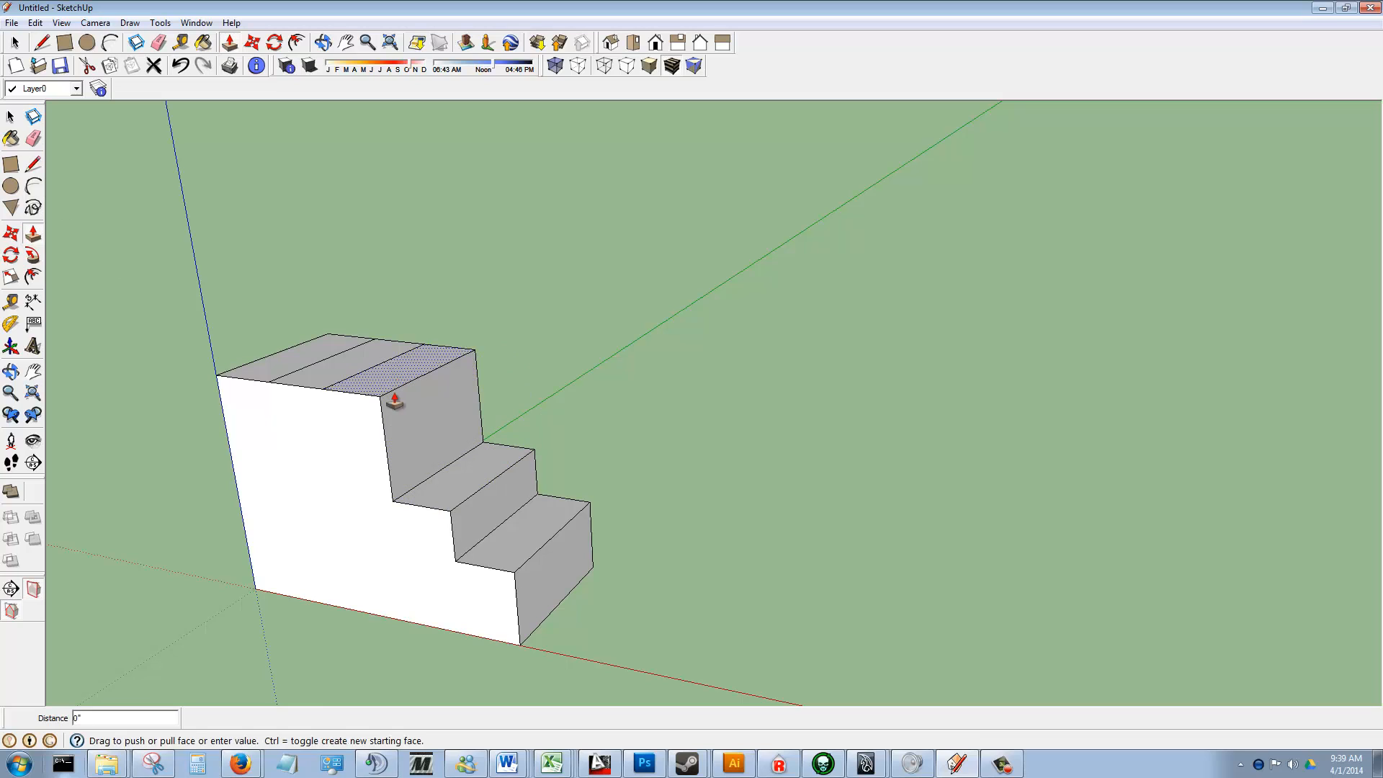
left_click(396, 445)
left_click(346, 370)
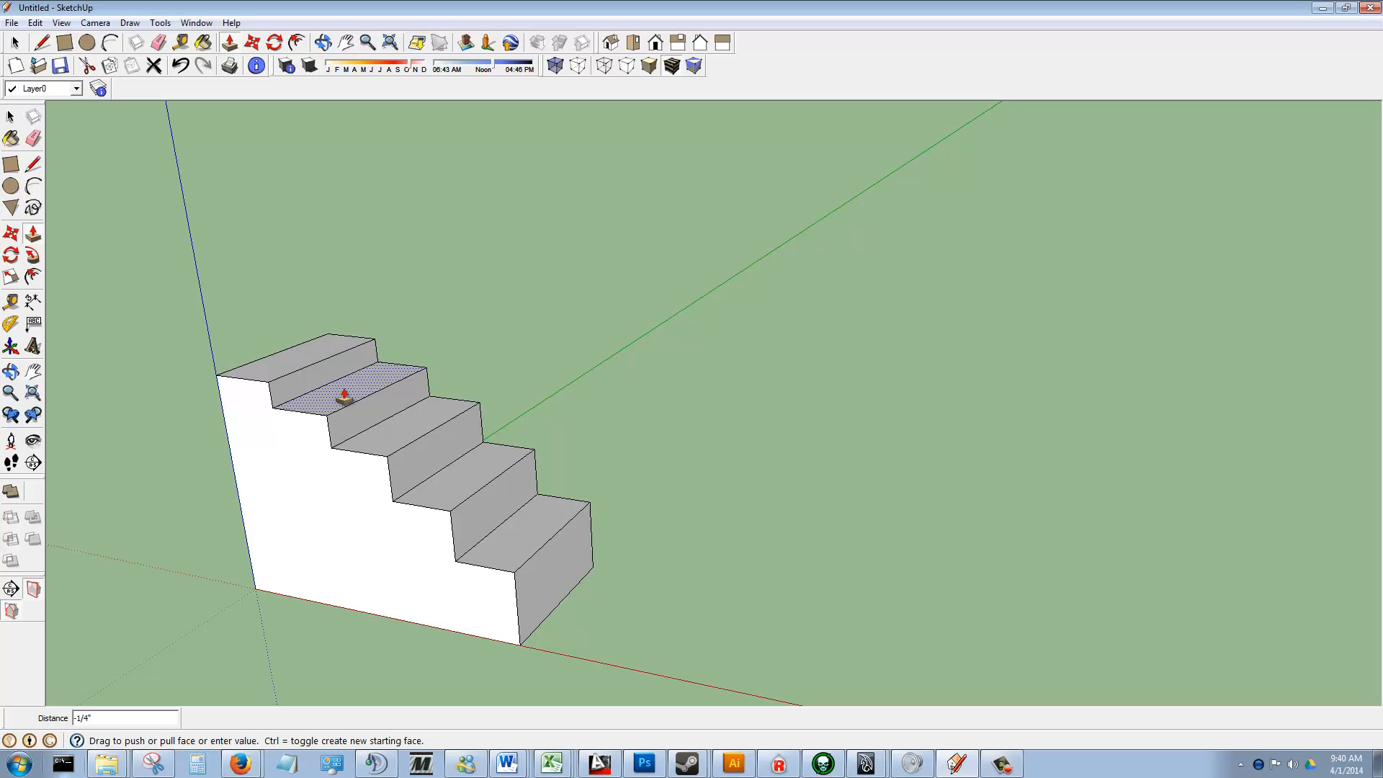
left_click(344, 396)
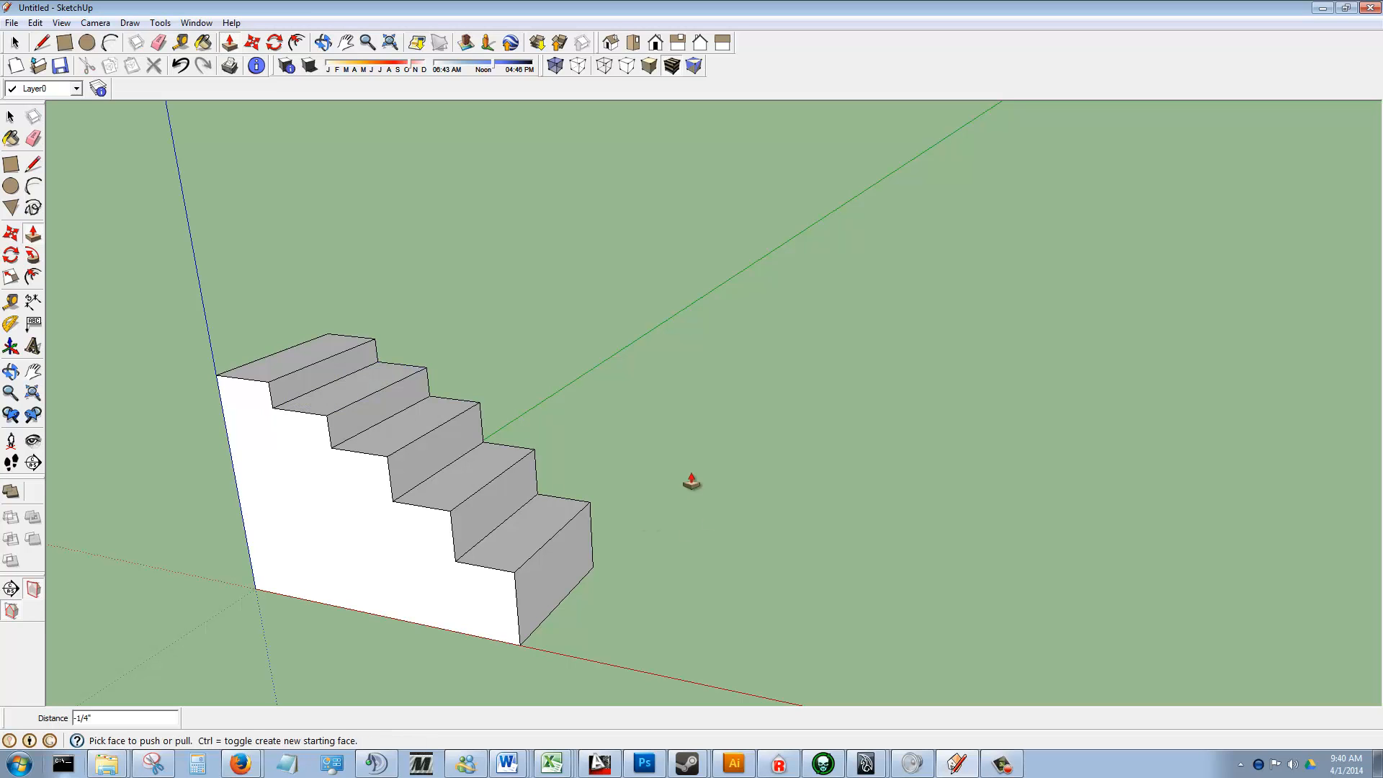
- Measure the lowest tread's width along its front edge with the Tape Measure
left_click(33, 167)
middle_click_drag(615, 536, 559, 559)
scroll(417, 402, "up", 2)
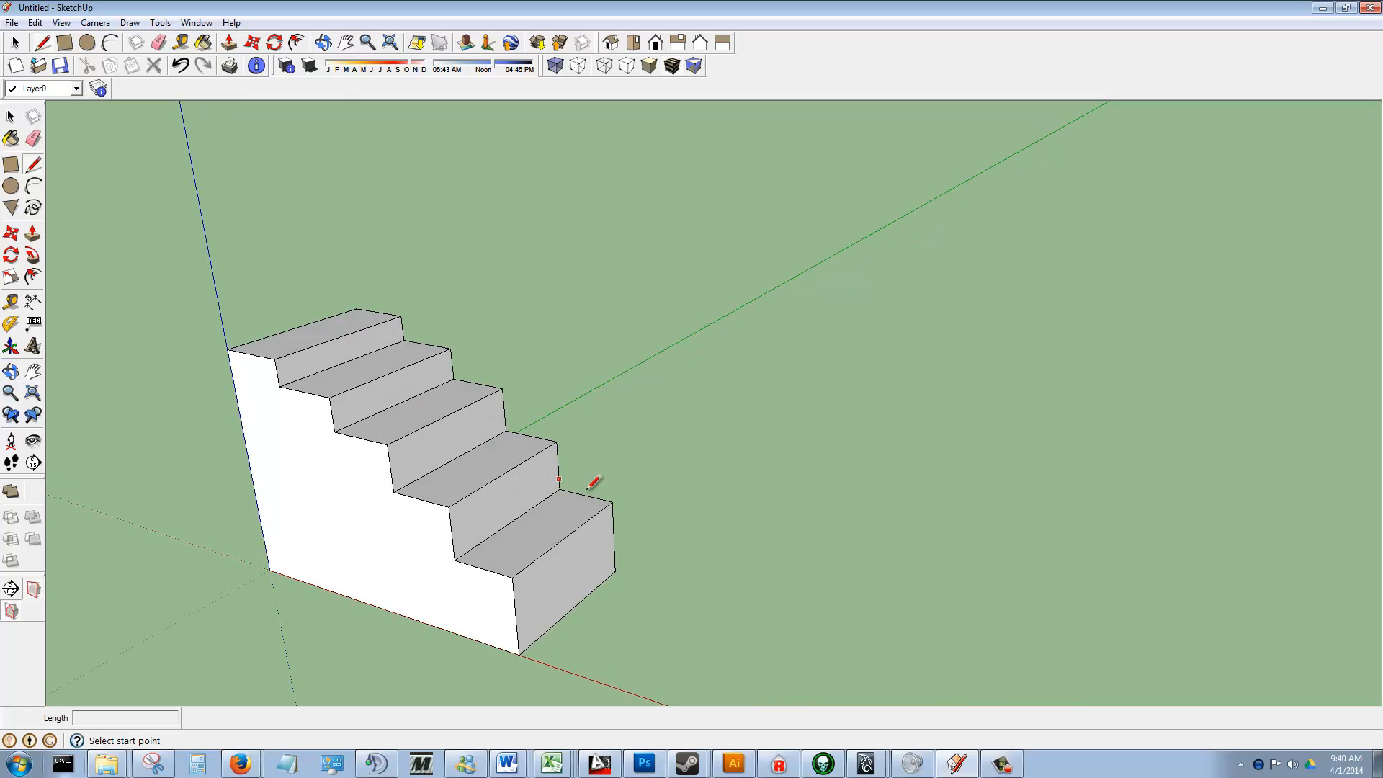
middle_click_drag(593, 483, 549, 395)
scroll(612, 439, "up", 3)
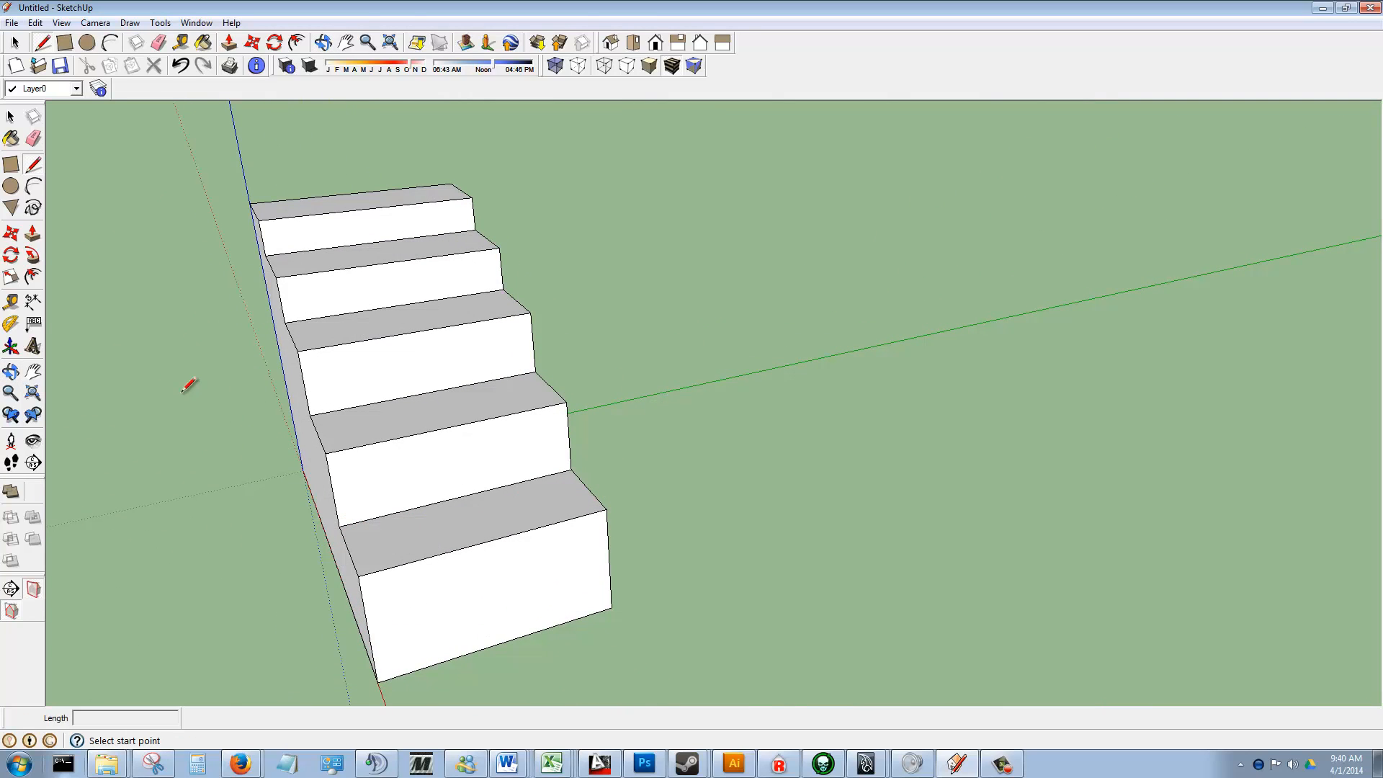
left_click(11, 301)
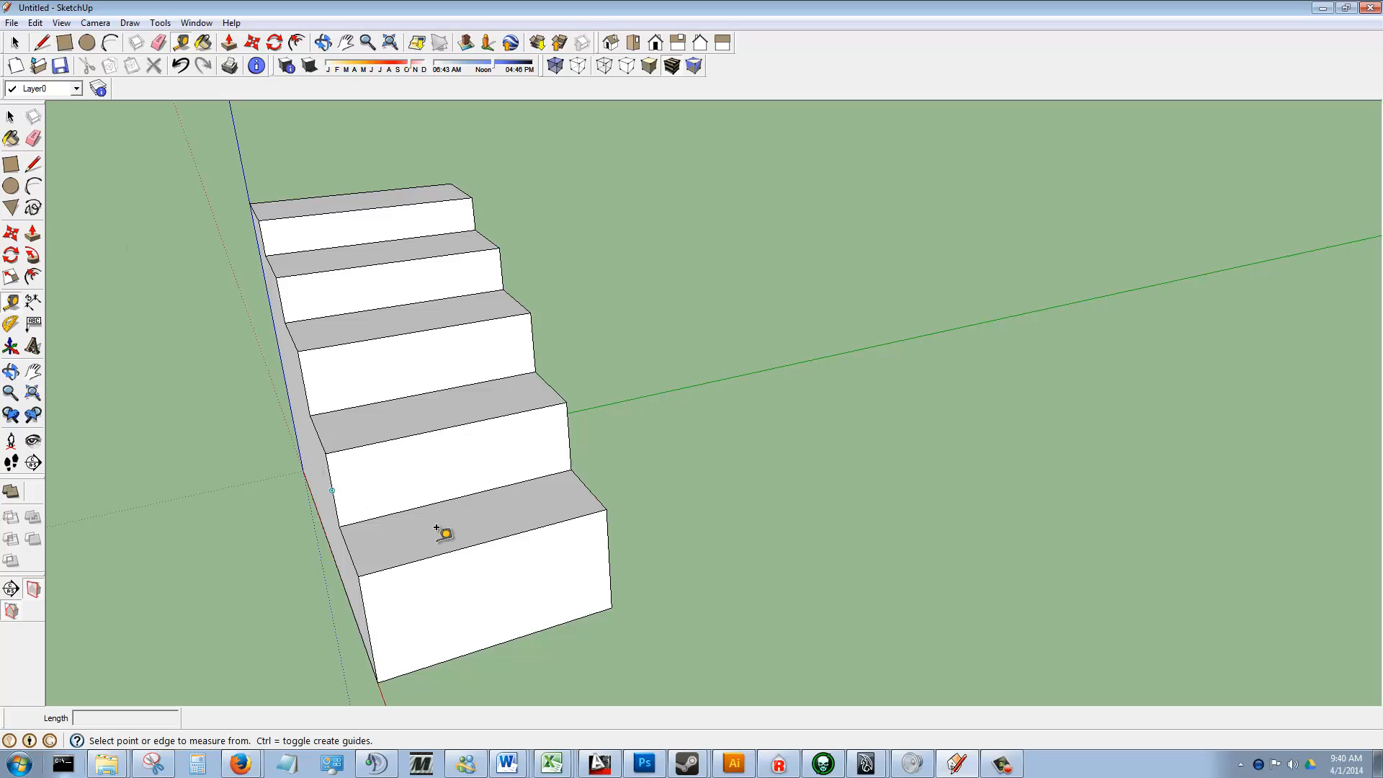
left_click(359, 562)
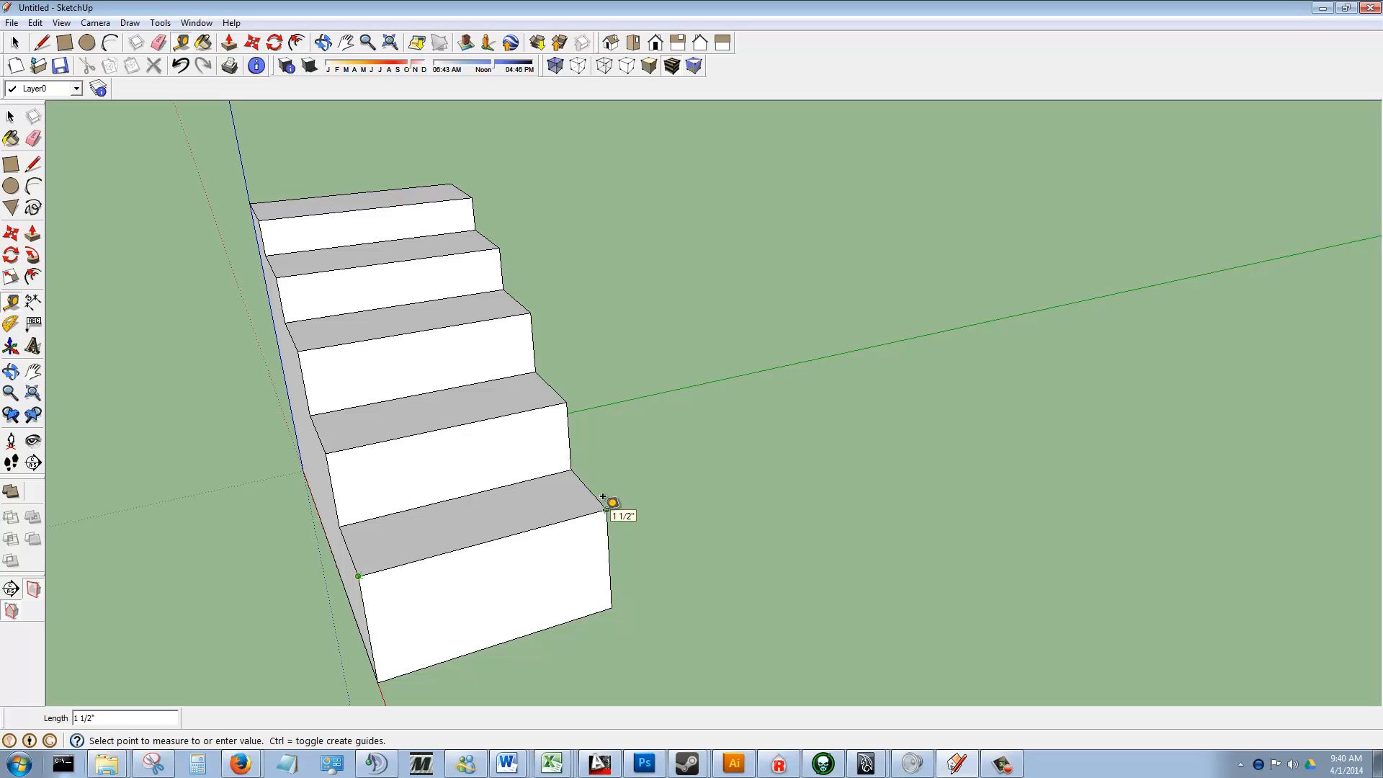
- Draw a 5/16" line inward across the lowest tread from the midpoint of its short edge on the red-axis side
left_click(33, 165)
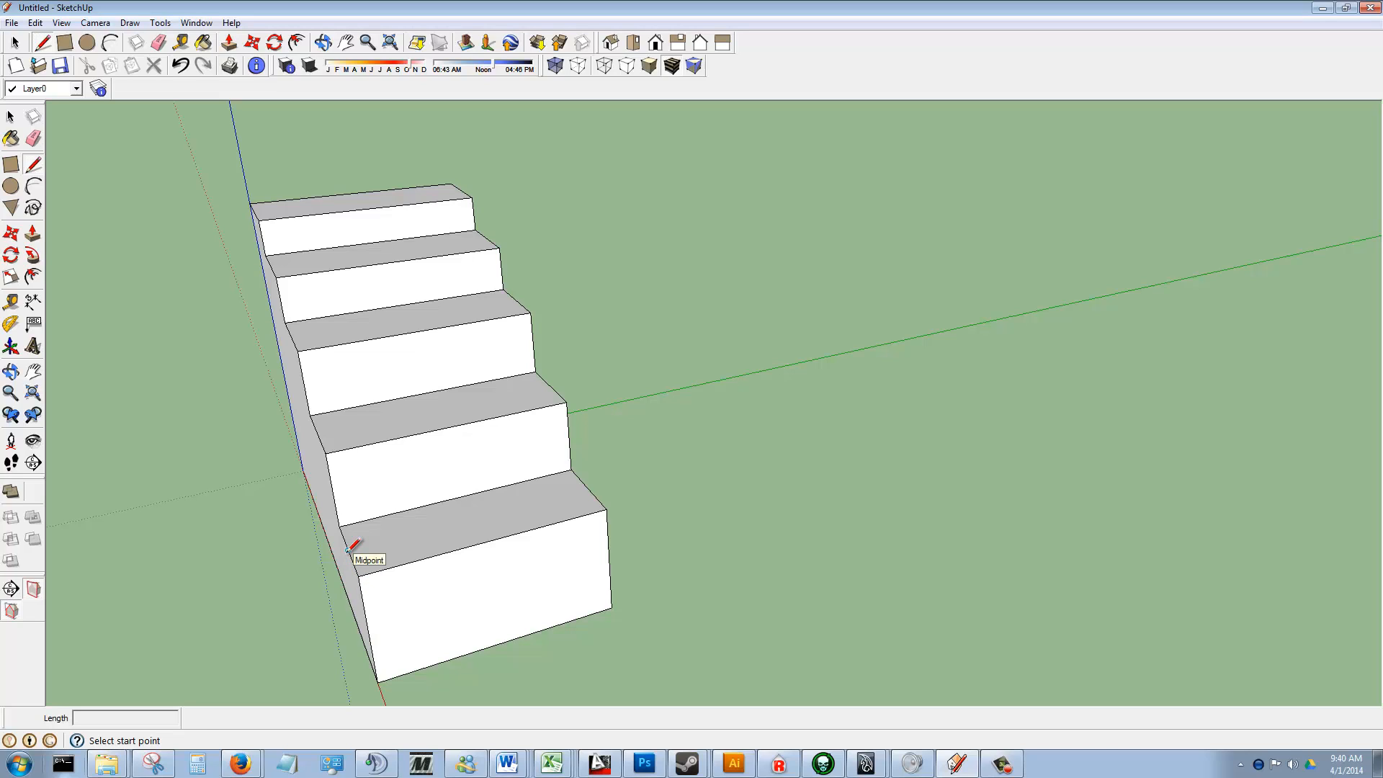
left_click(359, 549)
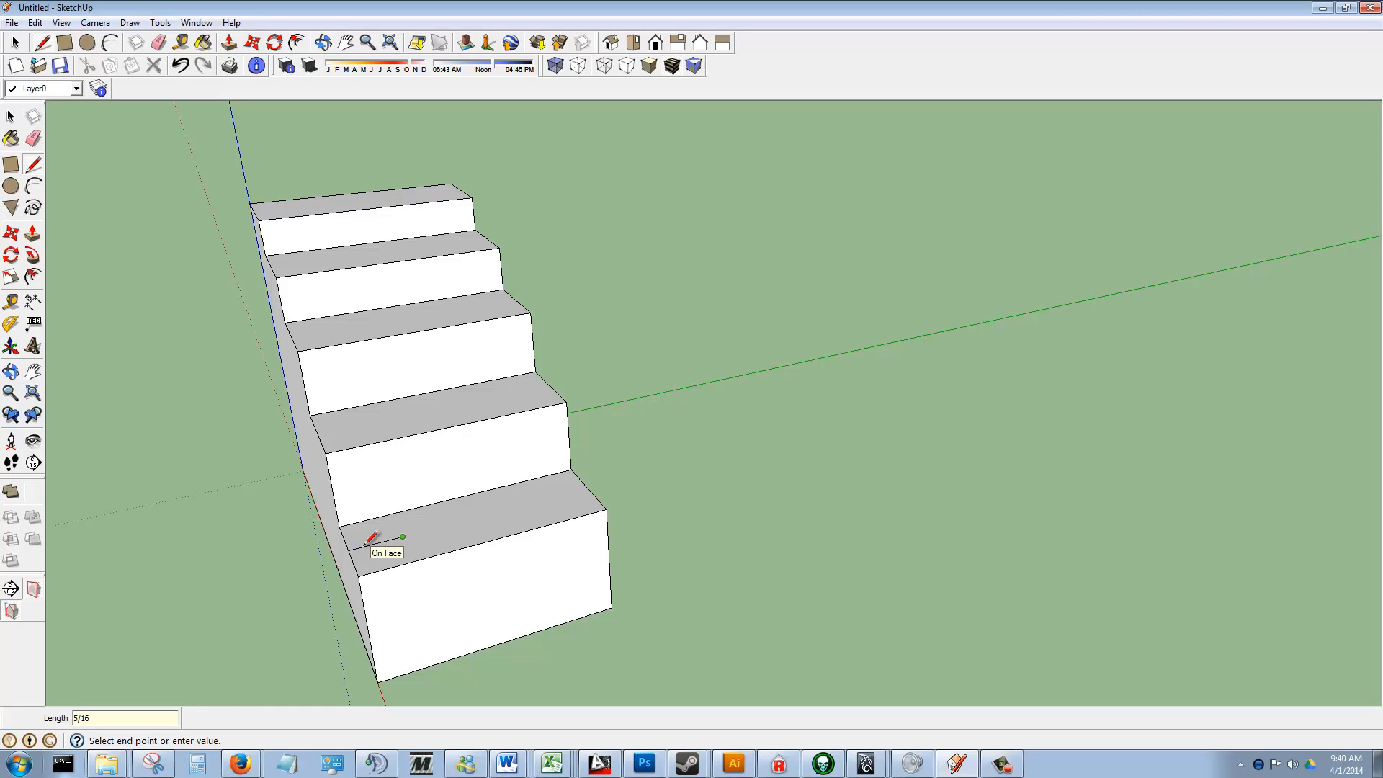
left_click(403, 537)
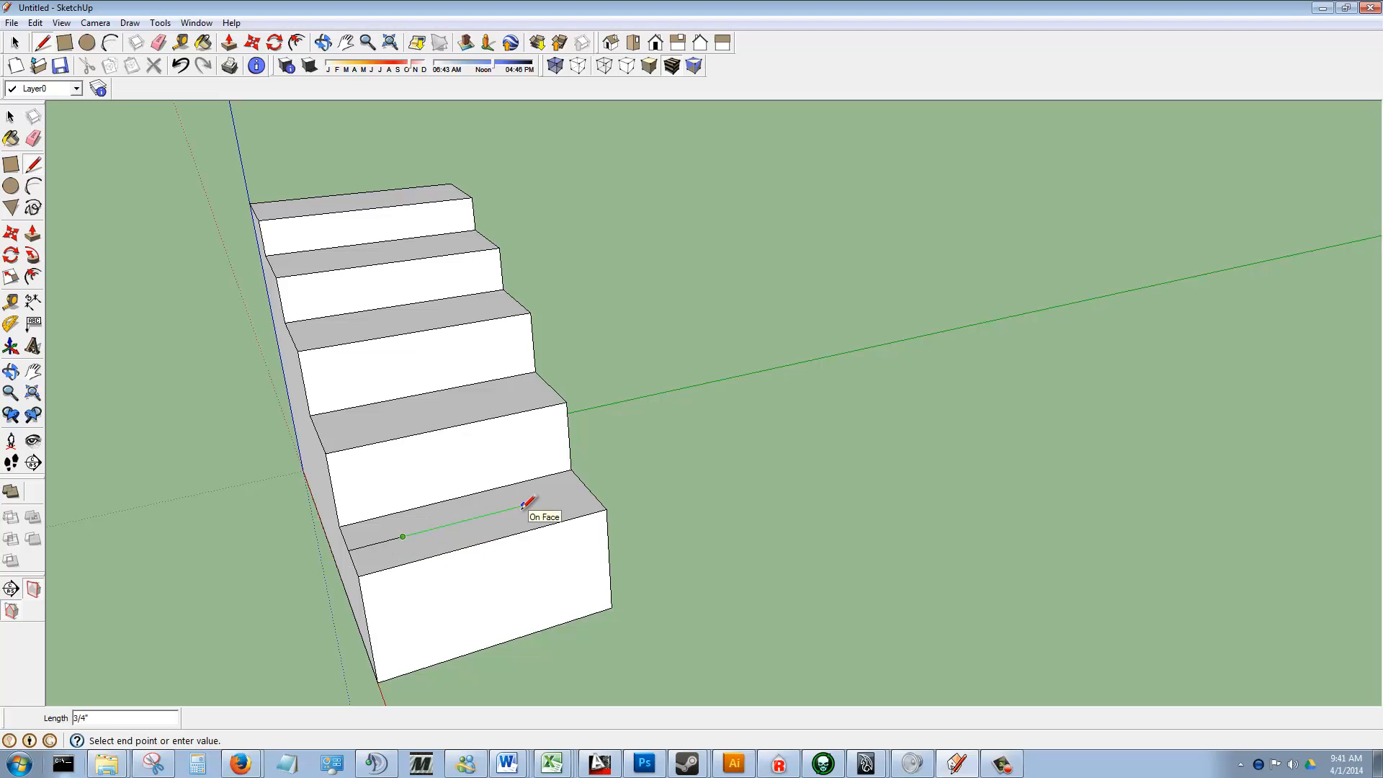
key("Escape")
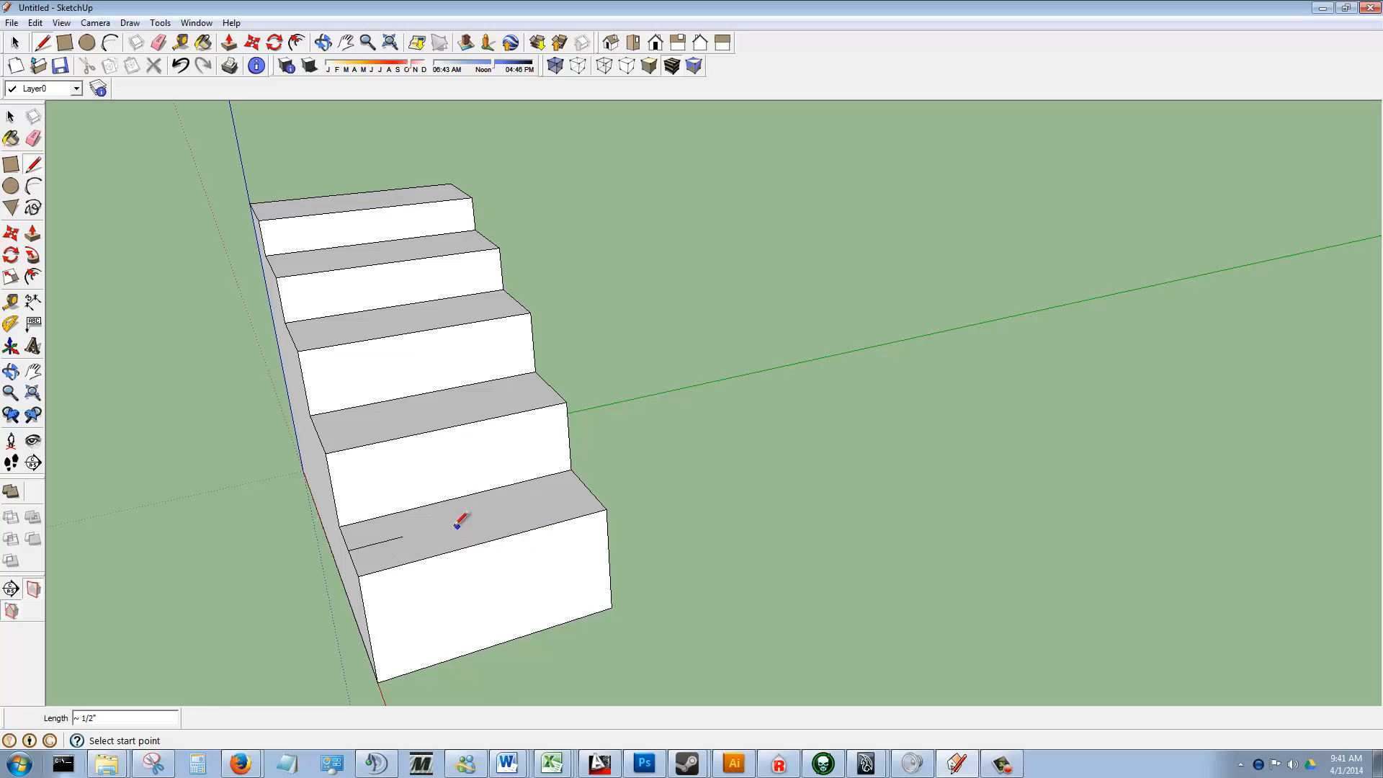
- Draw a matching 5/16" line inward from the midpoint of the lowest tread's opposite short edge
left_click(588, 488)
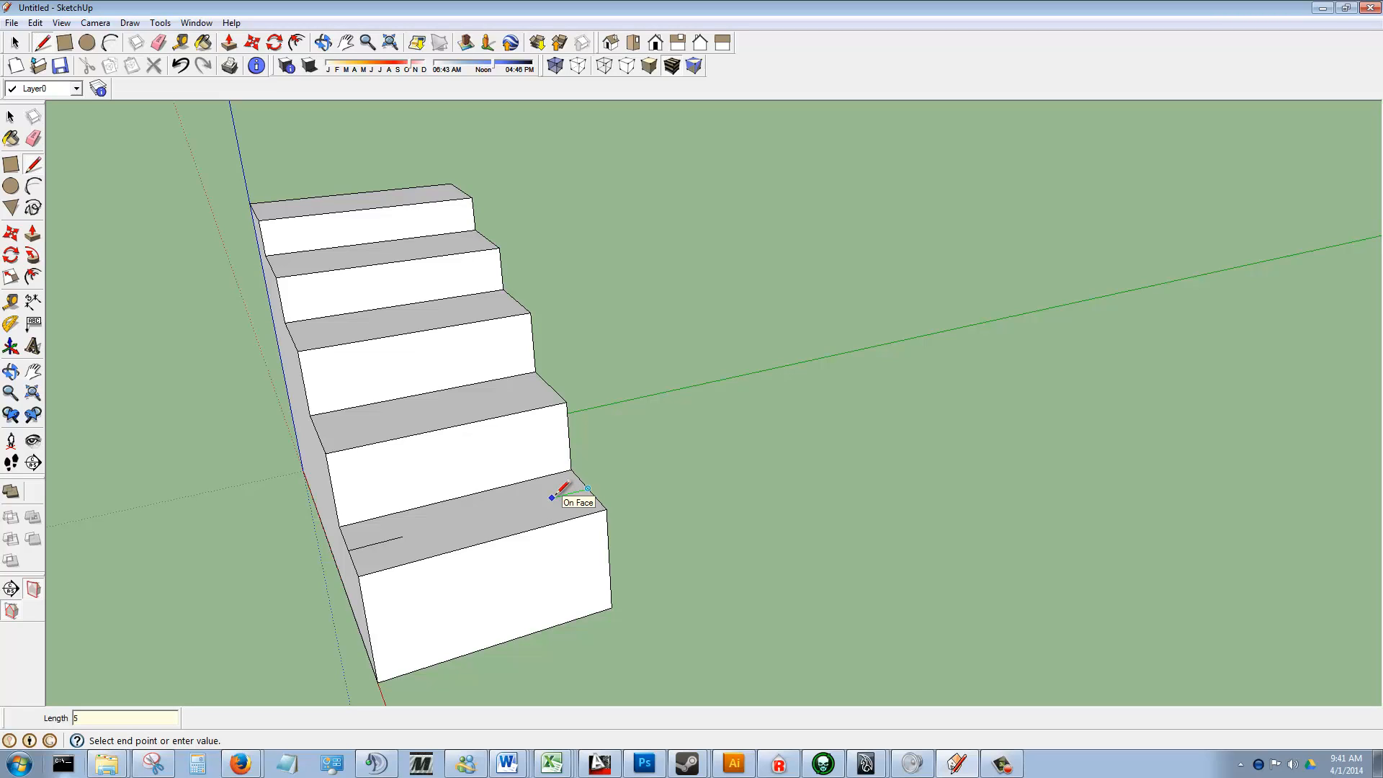
type("5/16")
key("Return")
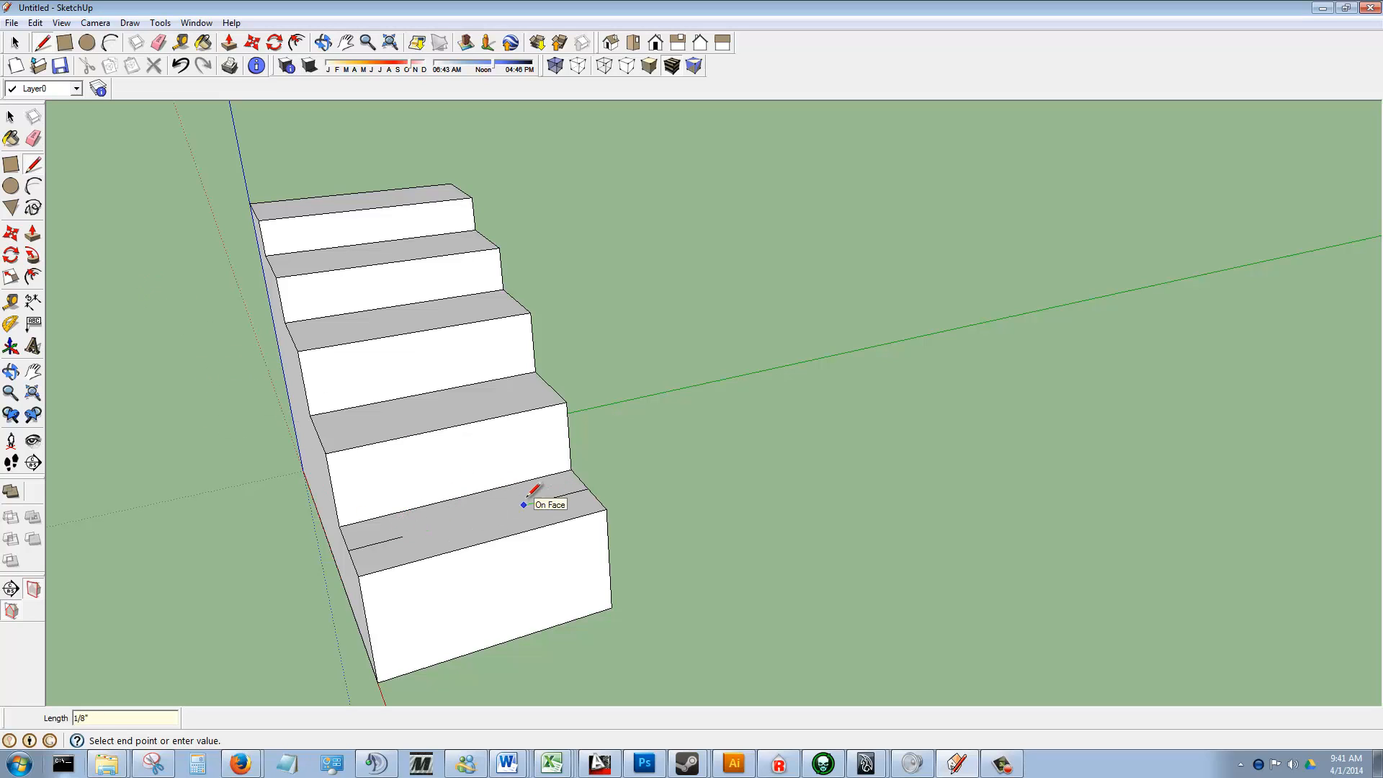
key("ctrl+z")
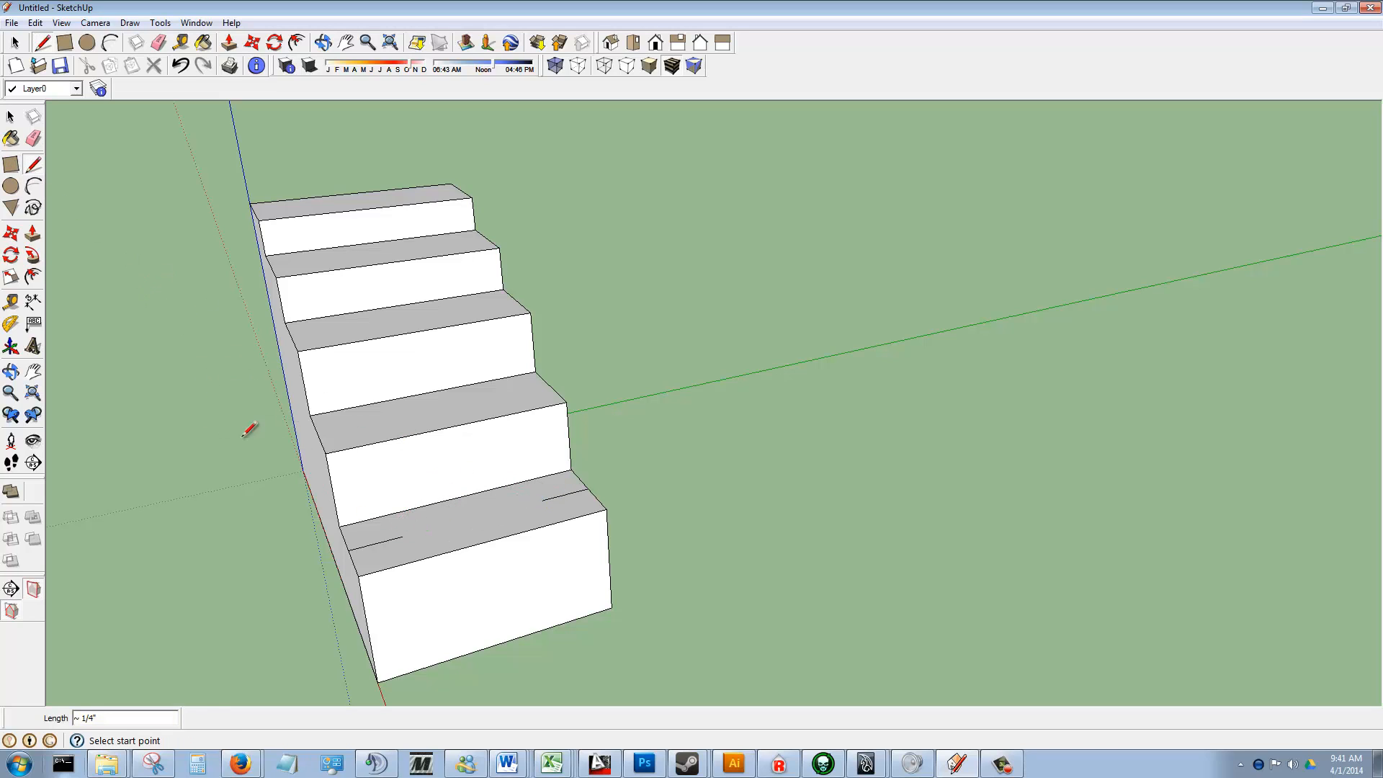
- Join the two 5/16" lines on the lowest tread with a U-shaped outline offset about 1/8" toward the tread's front edge
scroll(411, 532, "up", 2)
left_click(401, 536)
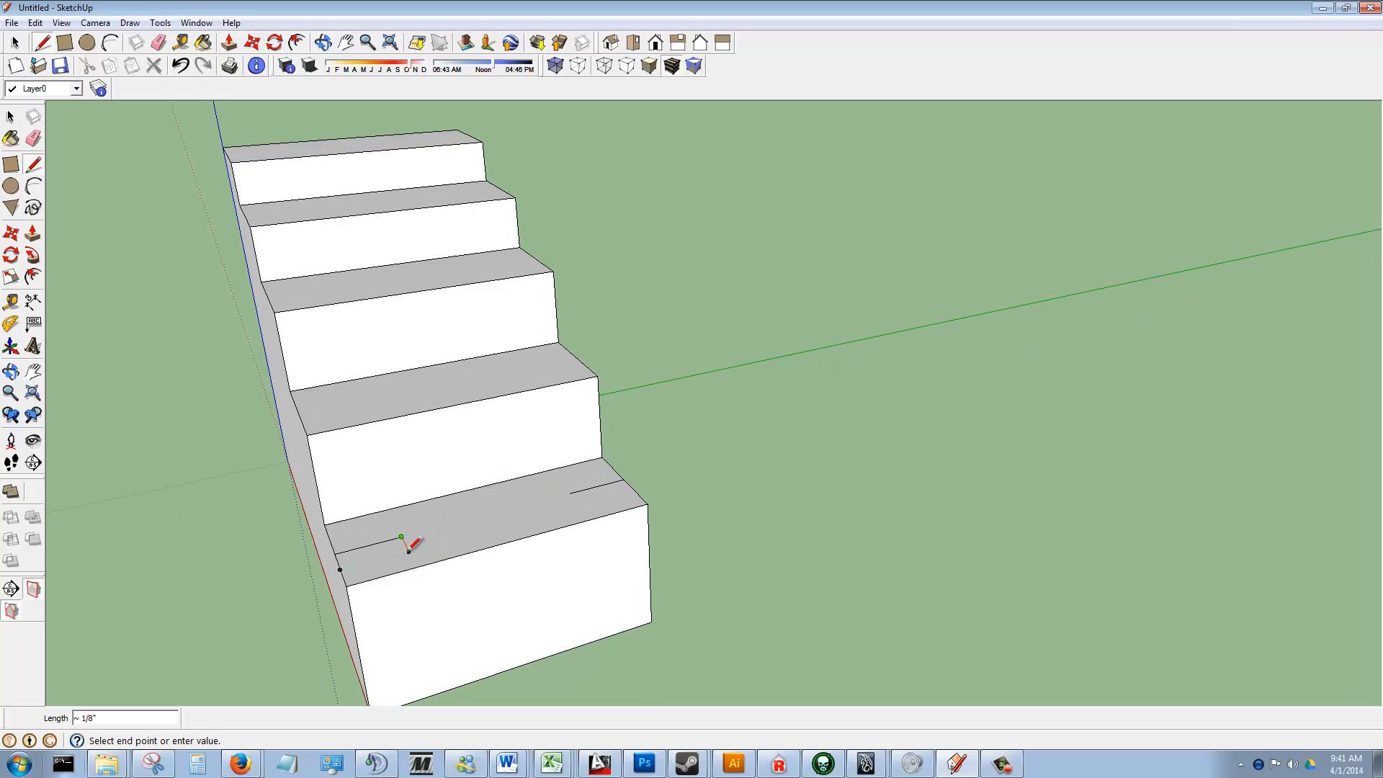
left_click(408, 551)
left_click(580, 505)
left_click(570, 494)
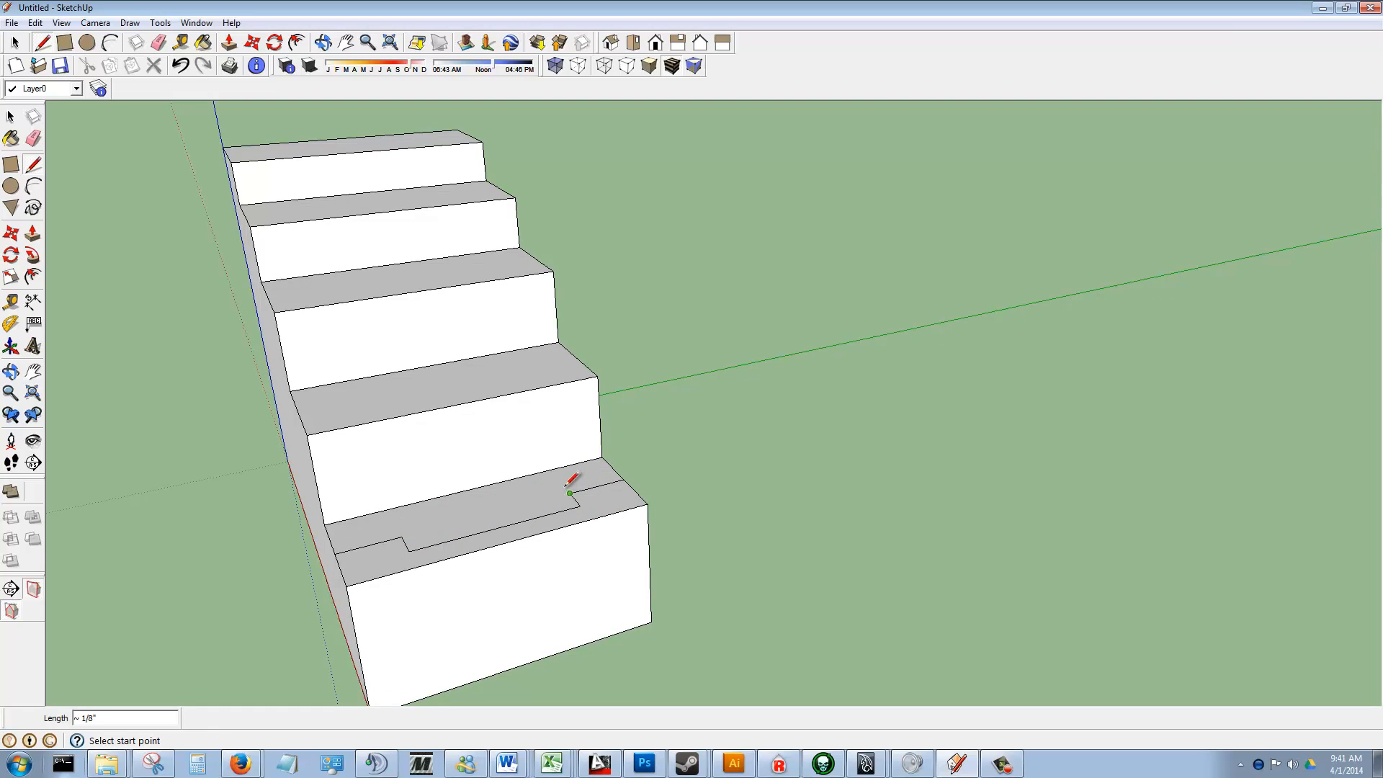
- Close the rectangle on the lowest tread with a U-shaped outline offset about 1/8" from the 5/16" lines toward the riser behind
left_click(401, 536)
left_click(395, 522)
left_click(560, 481)
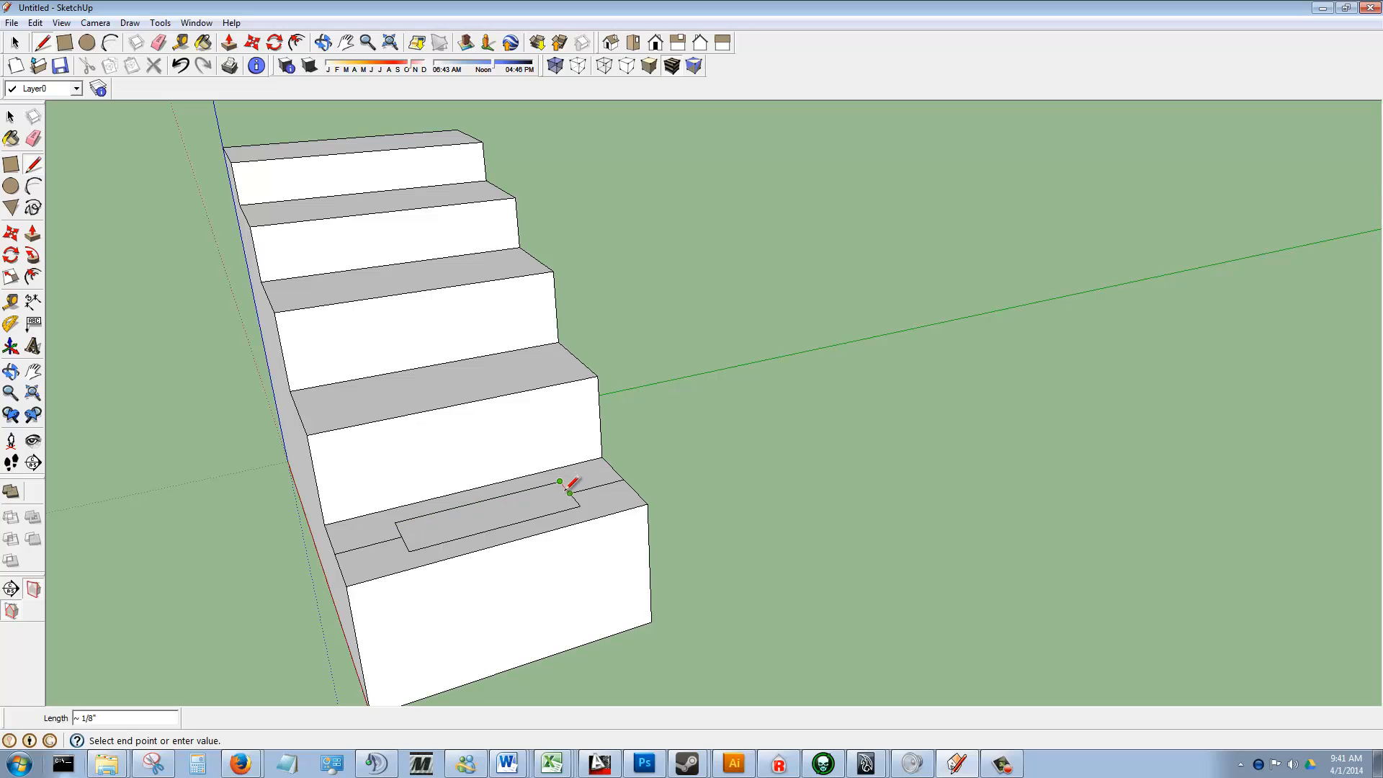
- Draw 5/16" lines inward across the second and third treads from the midpoints of their short edges on the red-axis side
left_click(297, 411)
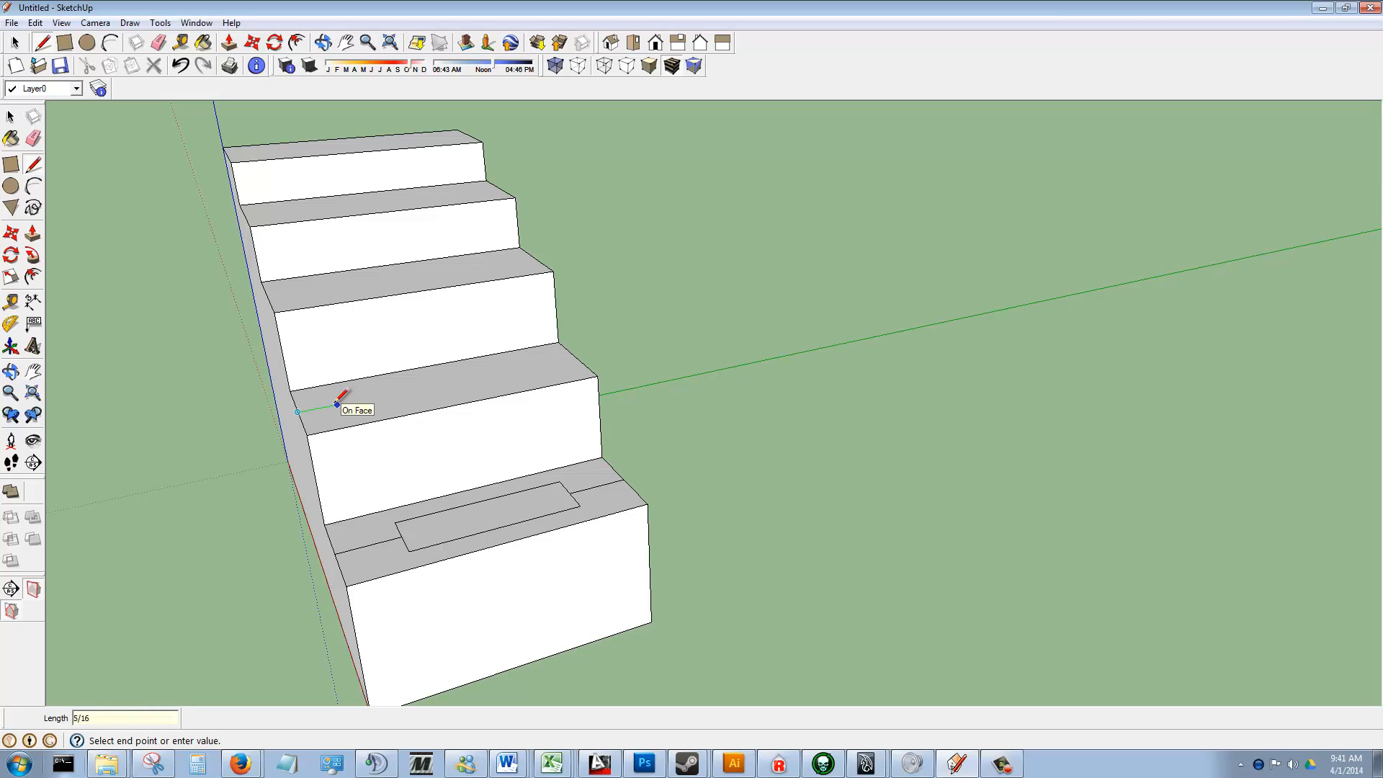
key("Return")
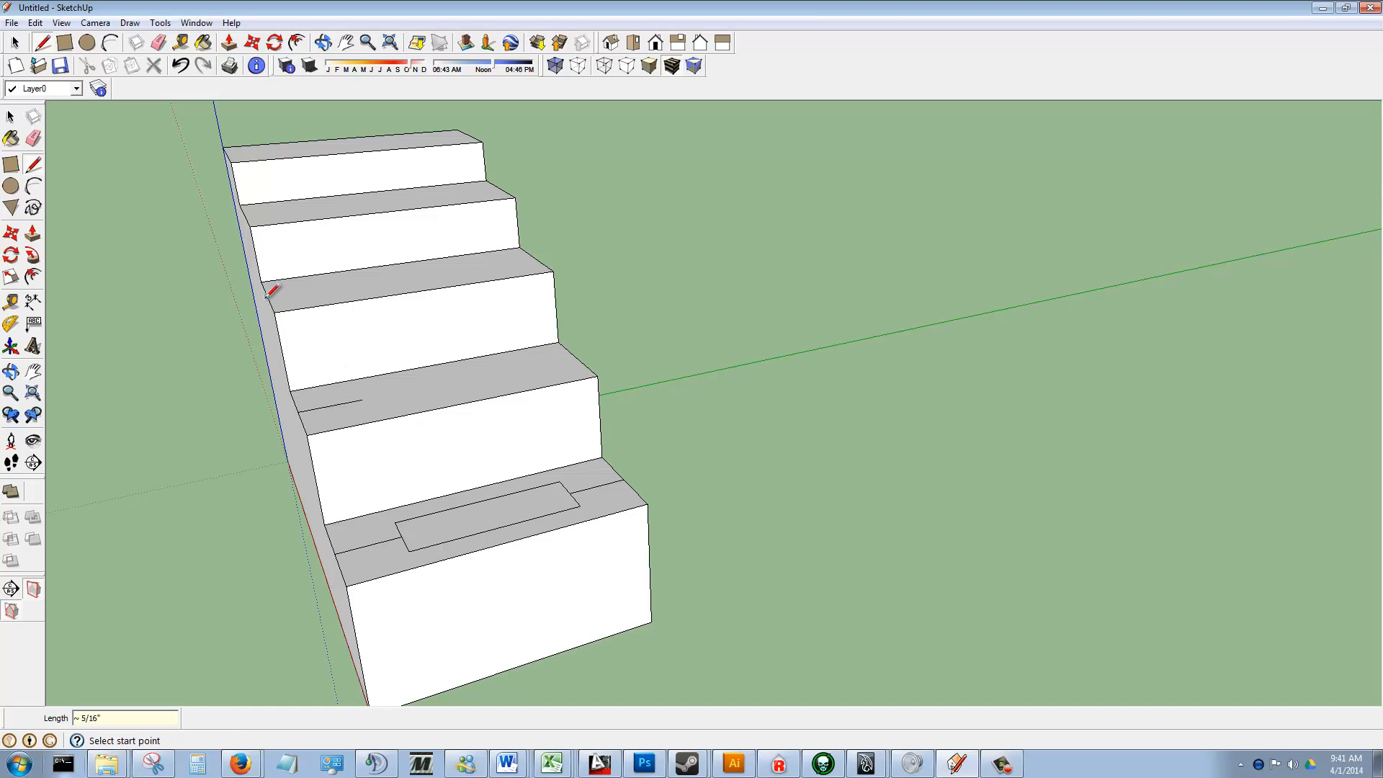
left_click(267, 296)
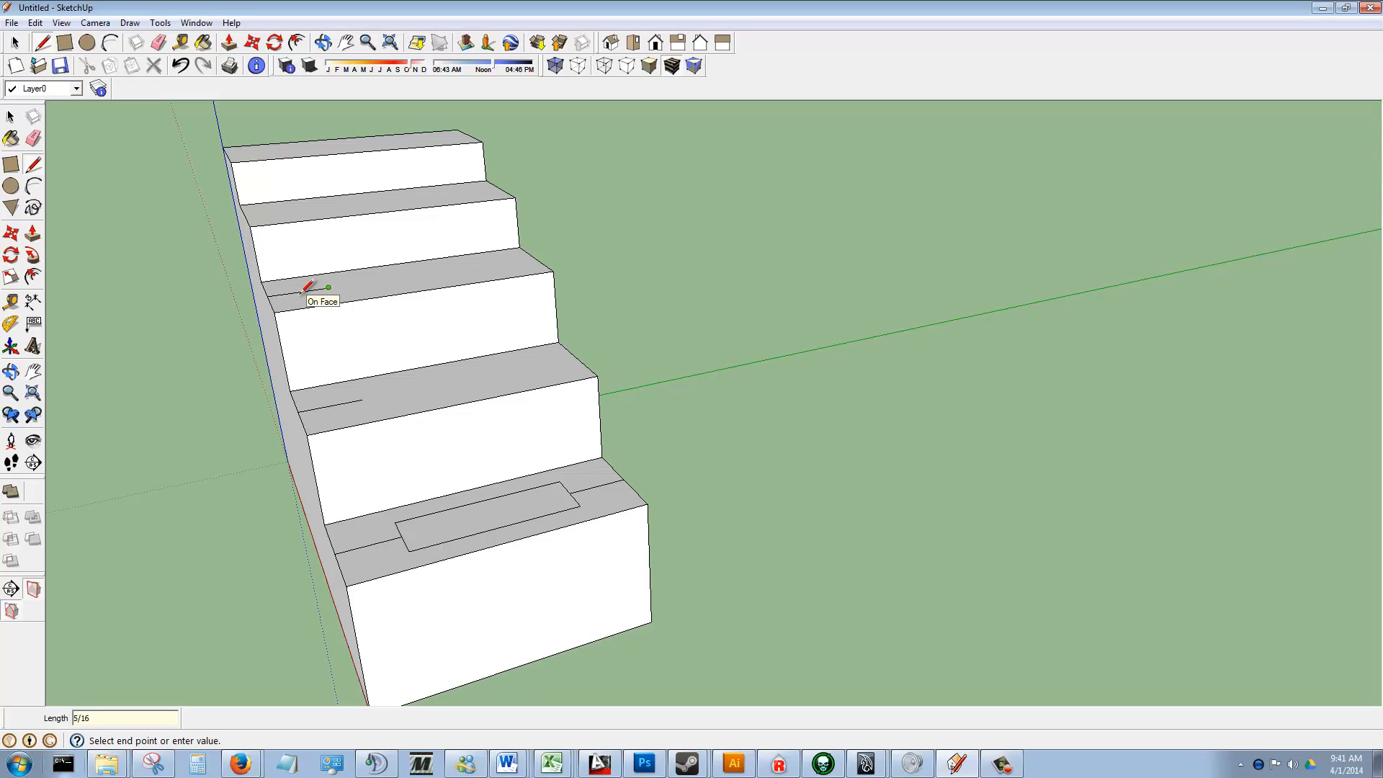
left_click(329, 287)
- Erase the stray diagonal line attached to the inner end of the third tread's 5/16" line
mouse_move(231, 237)
middle_mouse_down()
mouse_move(213, 253)
mouse_move(275, 350)
middle_mouse_up()
key("Escape")
key("space")
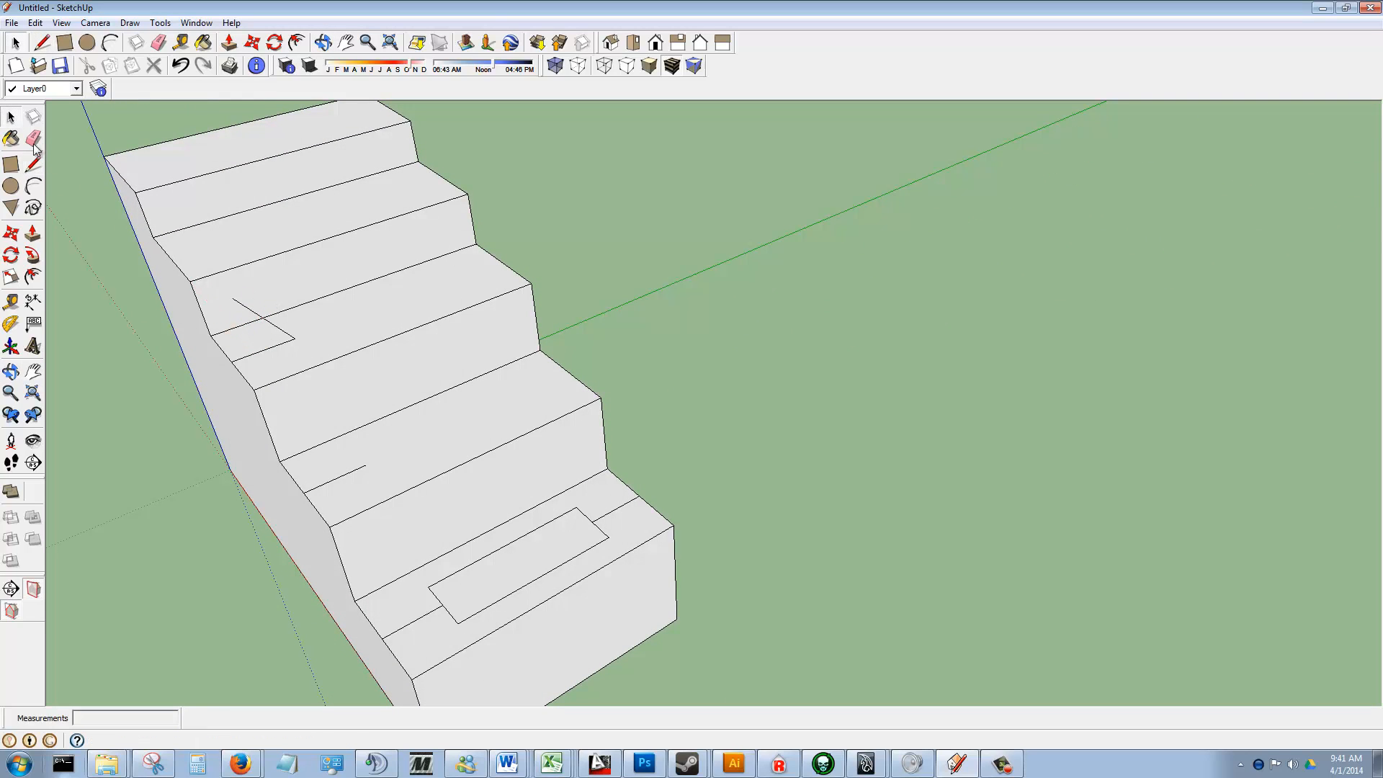
left_click(270, 324)
right_click(273, 325)
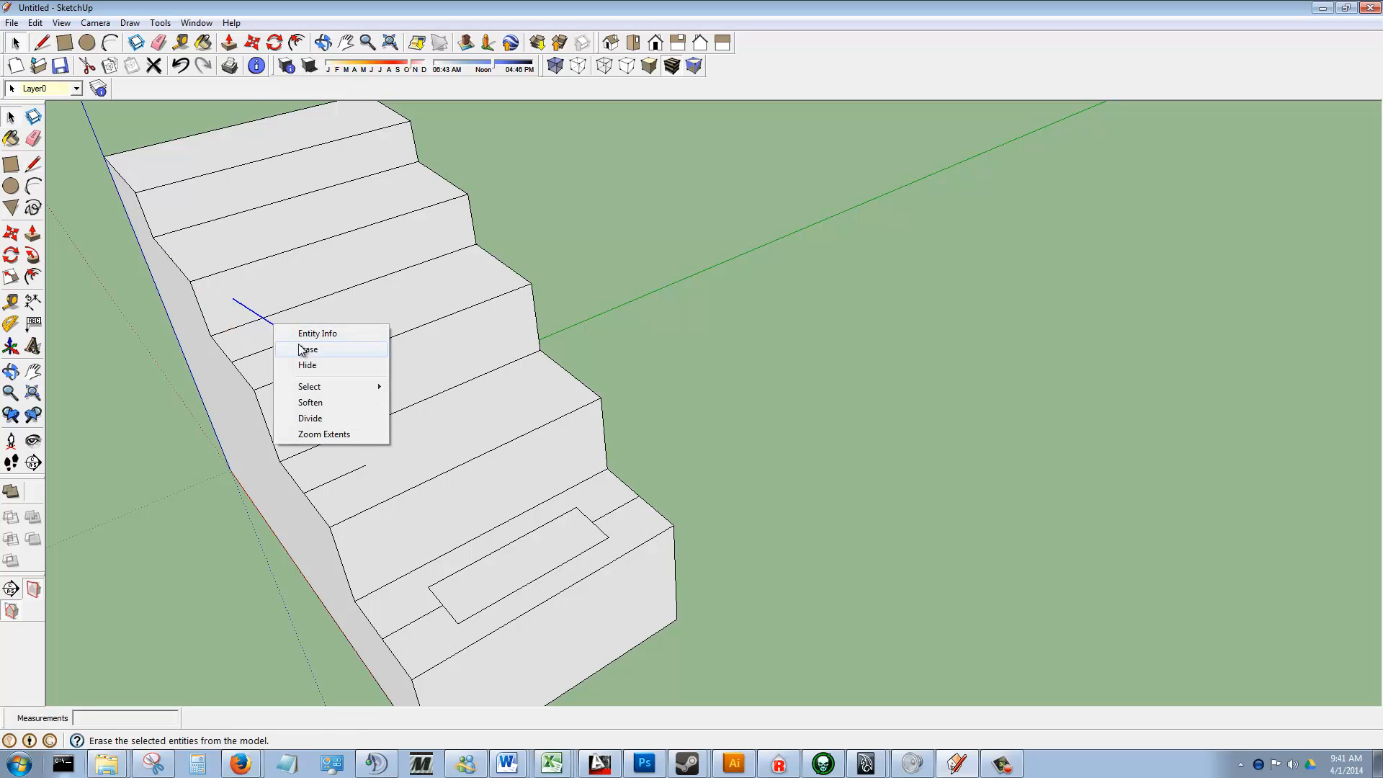
left_click(303, 346)
- Draw 5/16" lines inward across the fourth and top treads from the midpoints of their short edges on the red-axis side
left_click(34, 164)
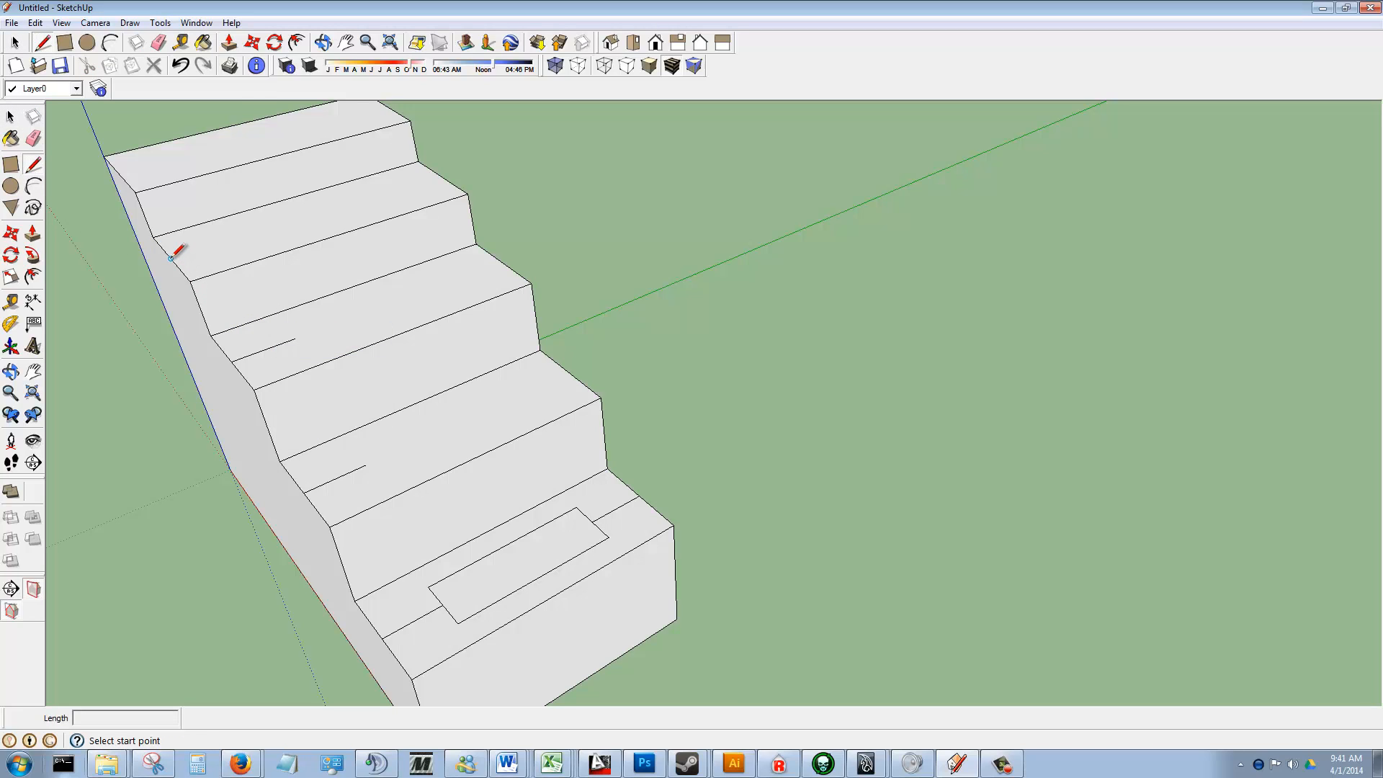
left_click(170, 258)
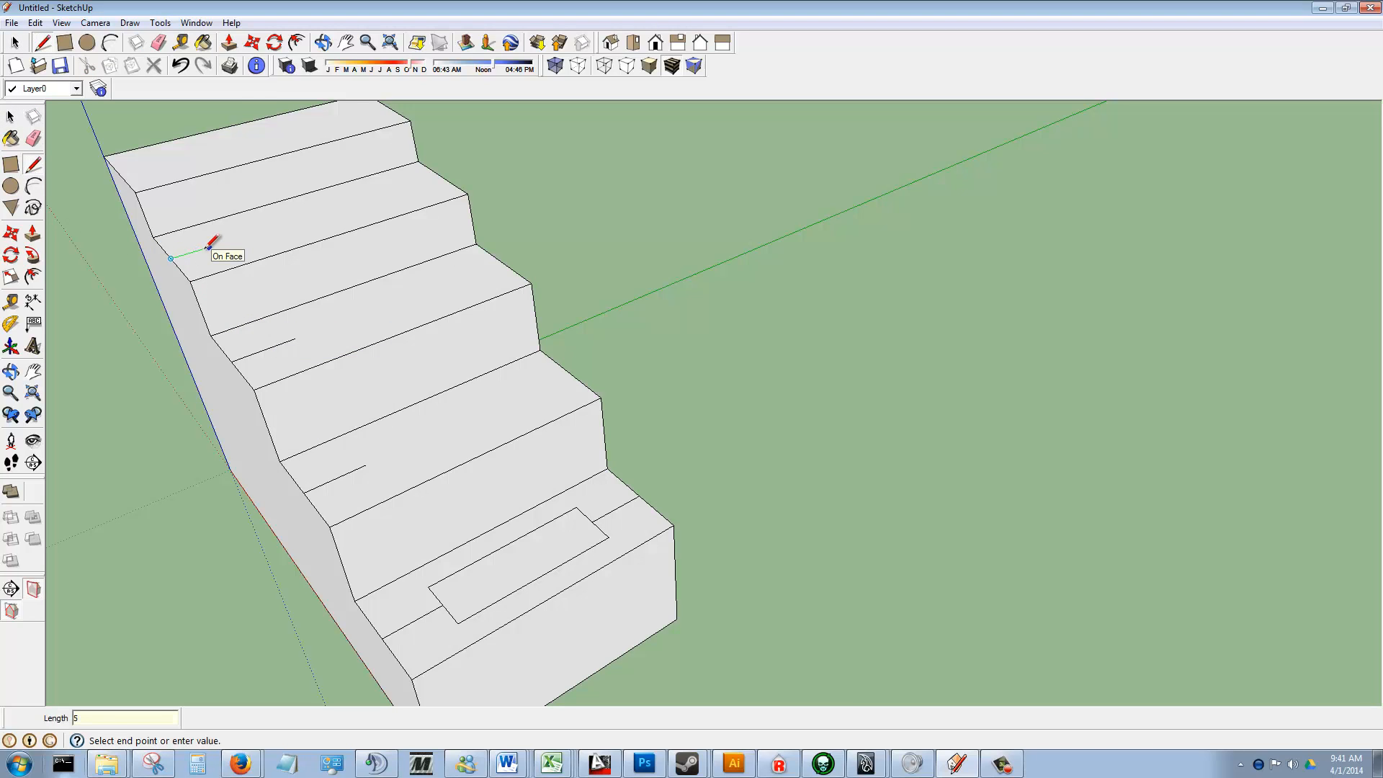
key("Return")
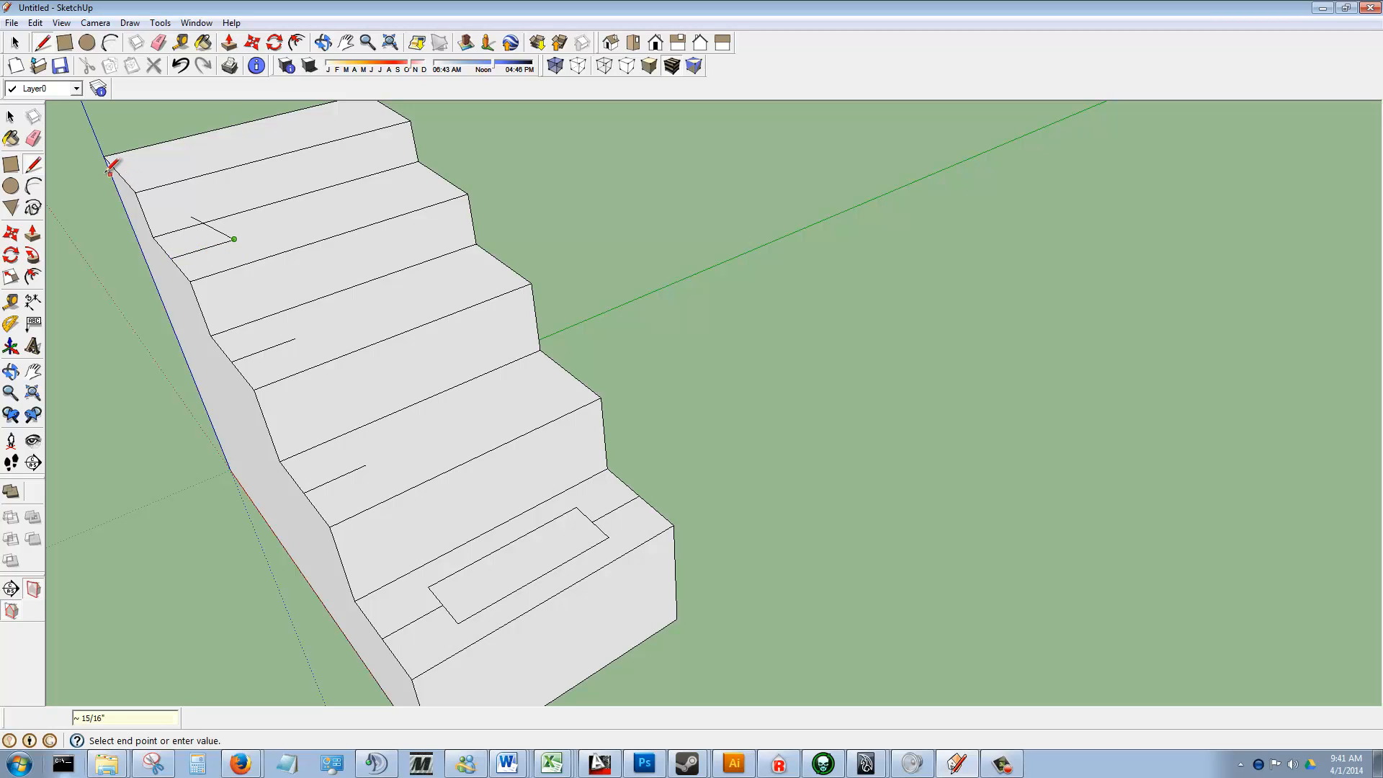
key("Escape")
left_click(119, 172)
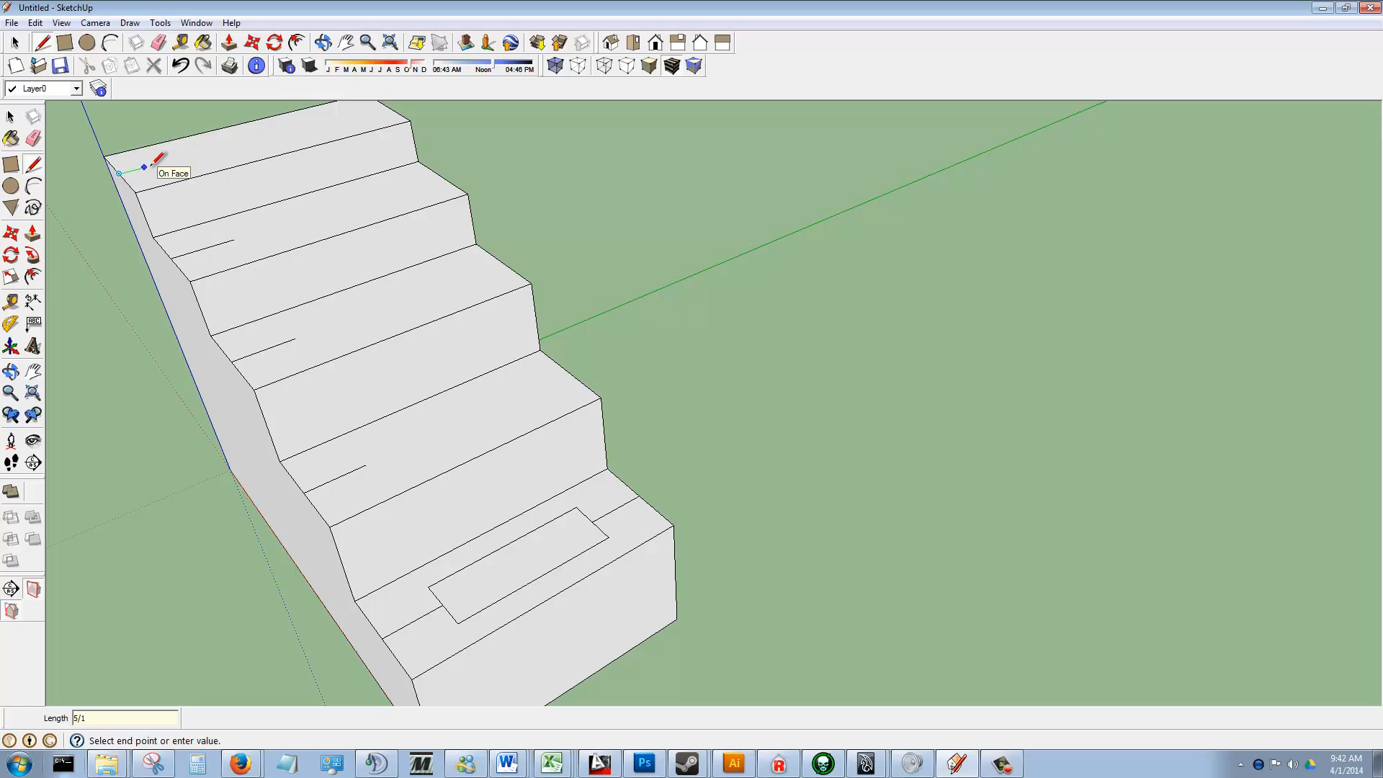
key("Return")
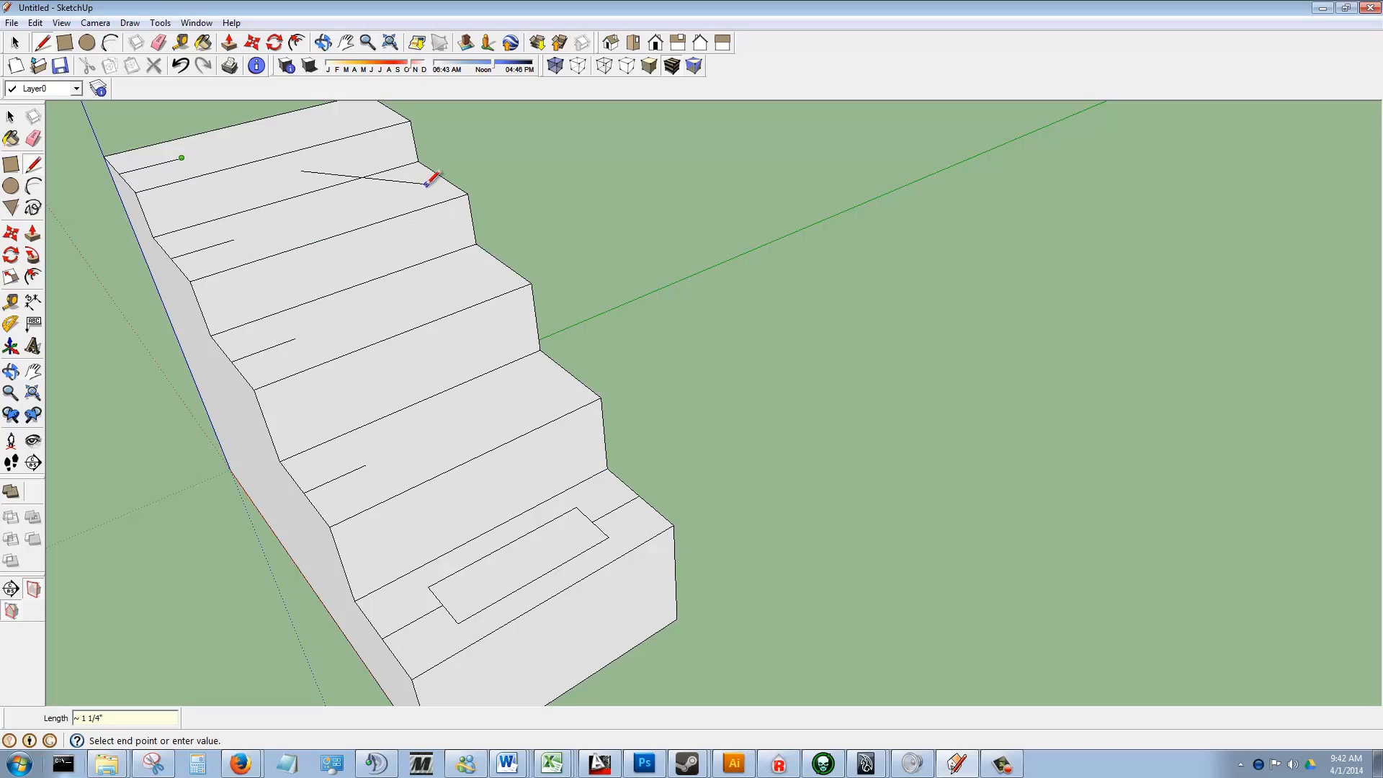
key("Escape")
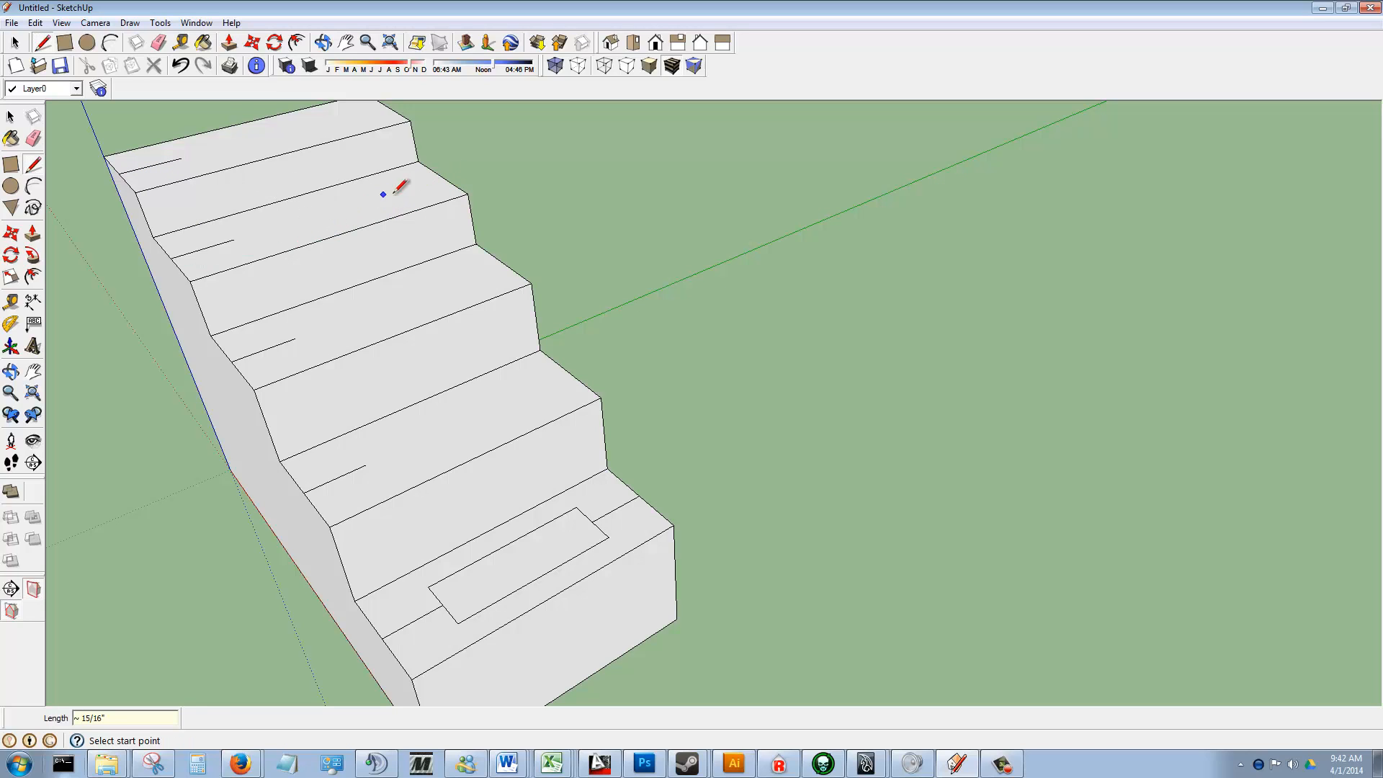
- Draw matching 5/16" lines inward from the midpoints of the fourth and third treads' opposite short edges
left_click(441, 177)
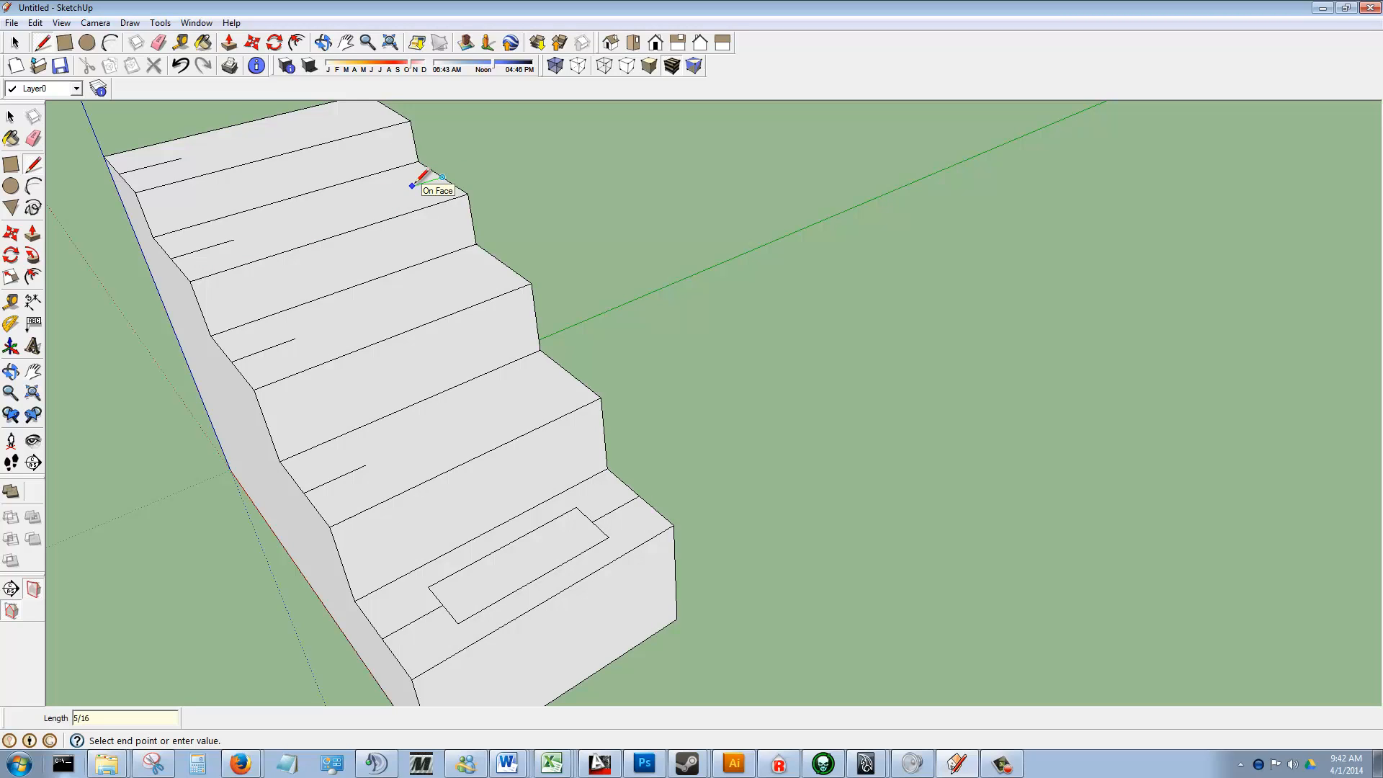
key("Return")
key("Escape")
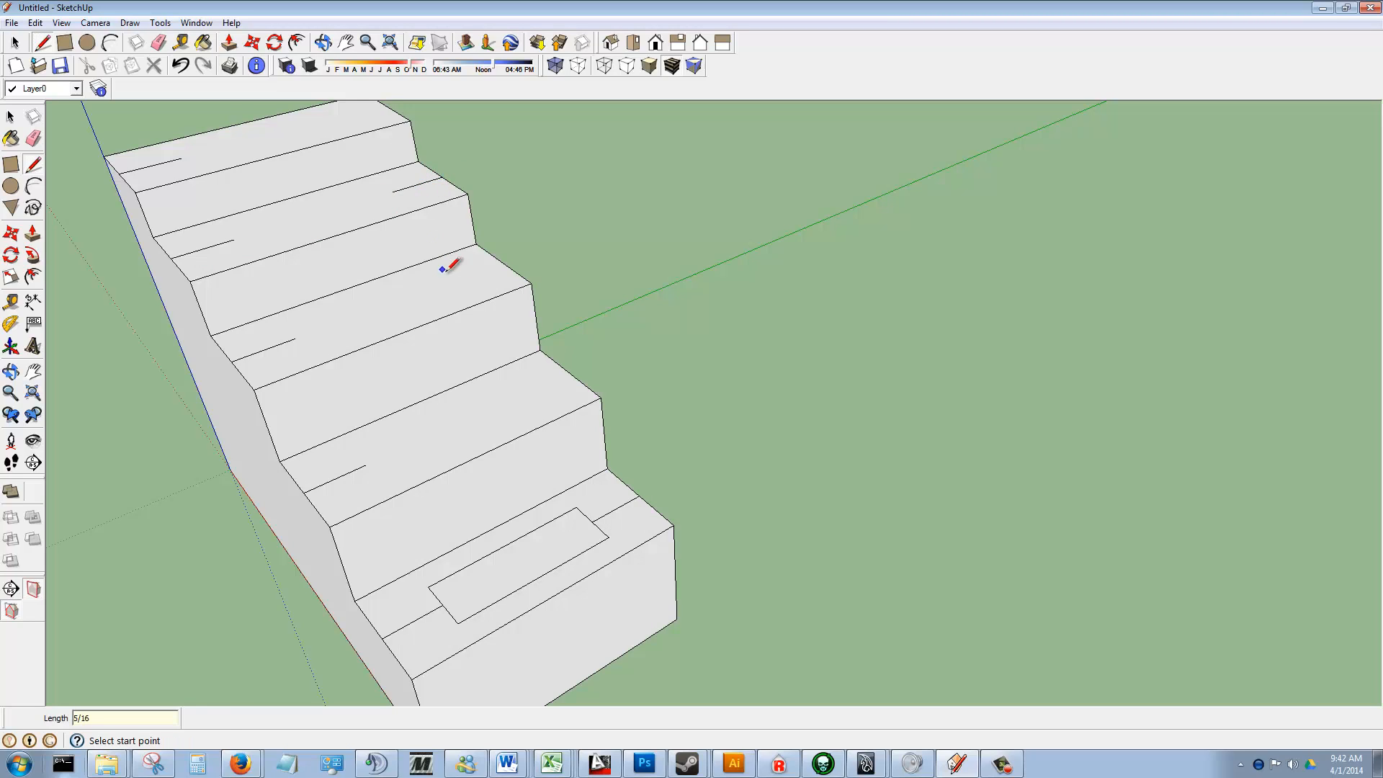
left_click(502, 264)
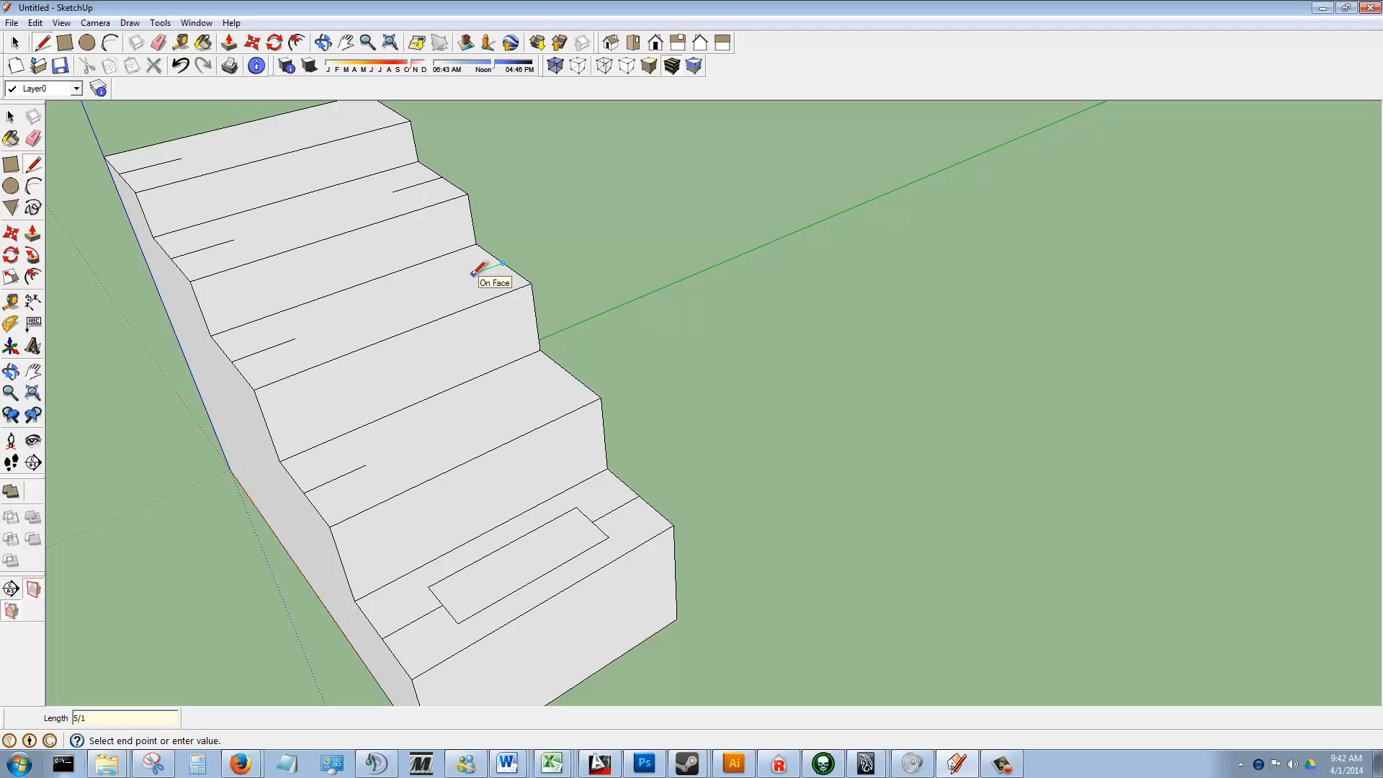
left_click(453, 280)
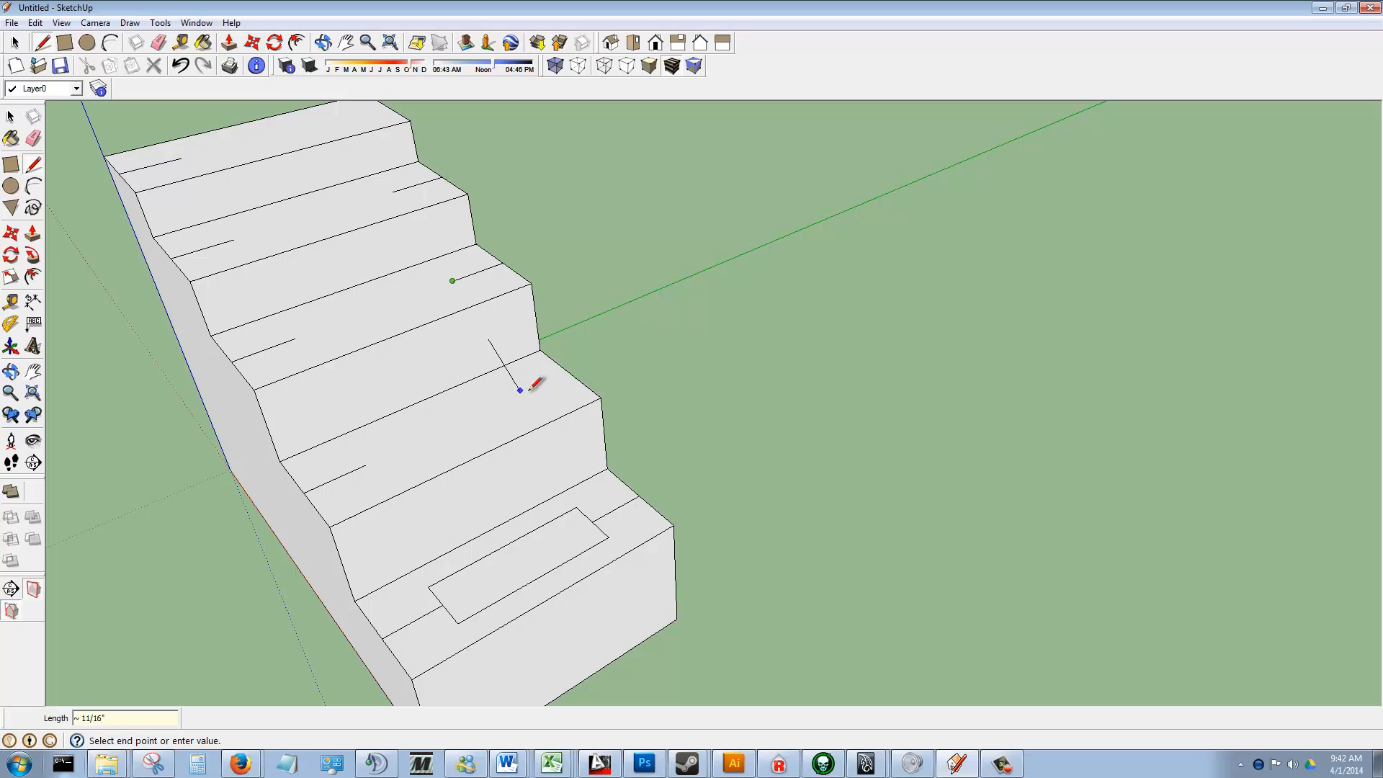
key("Escape")
- Draw matching 5/16" lines inward from the midpoints of the second and top treads' opposite short edges
left_click(569, 372)
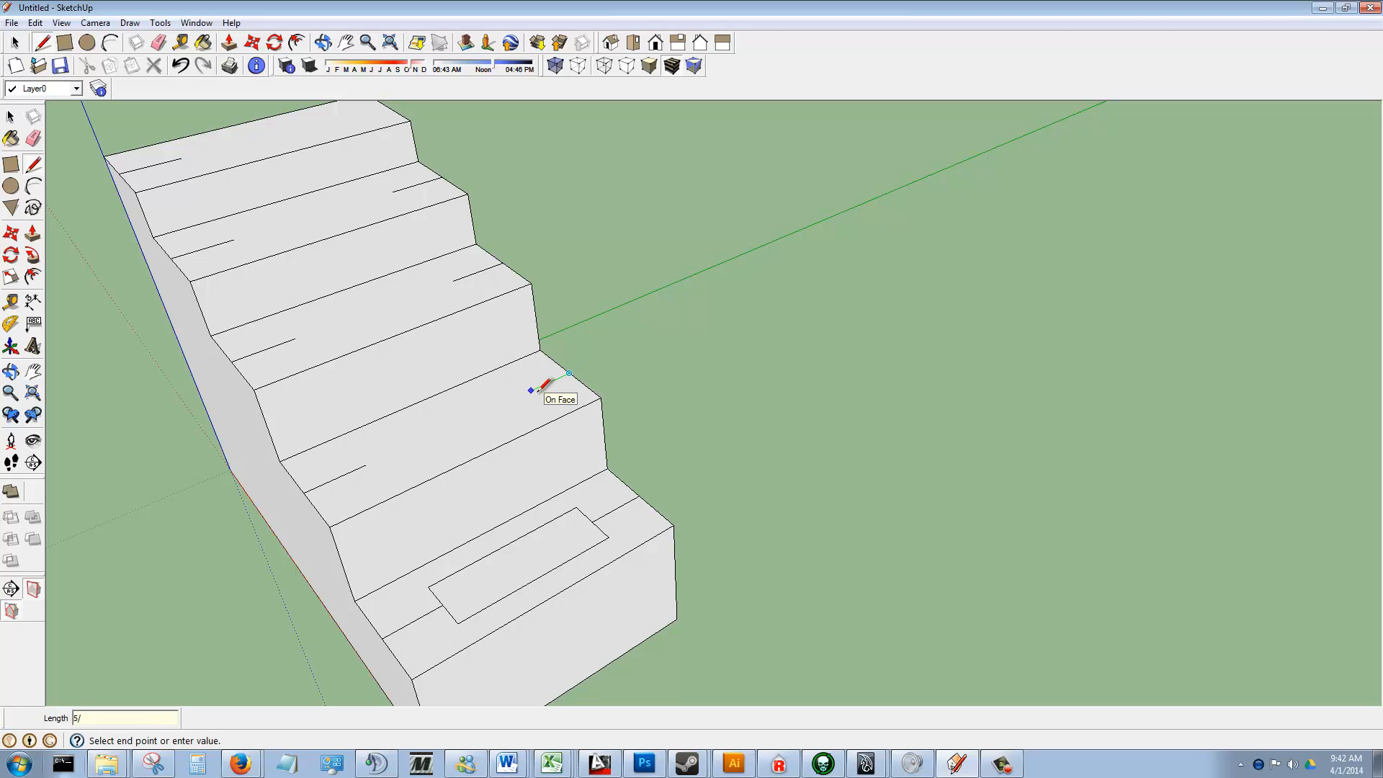
key("Escape")
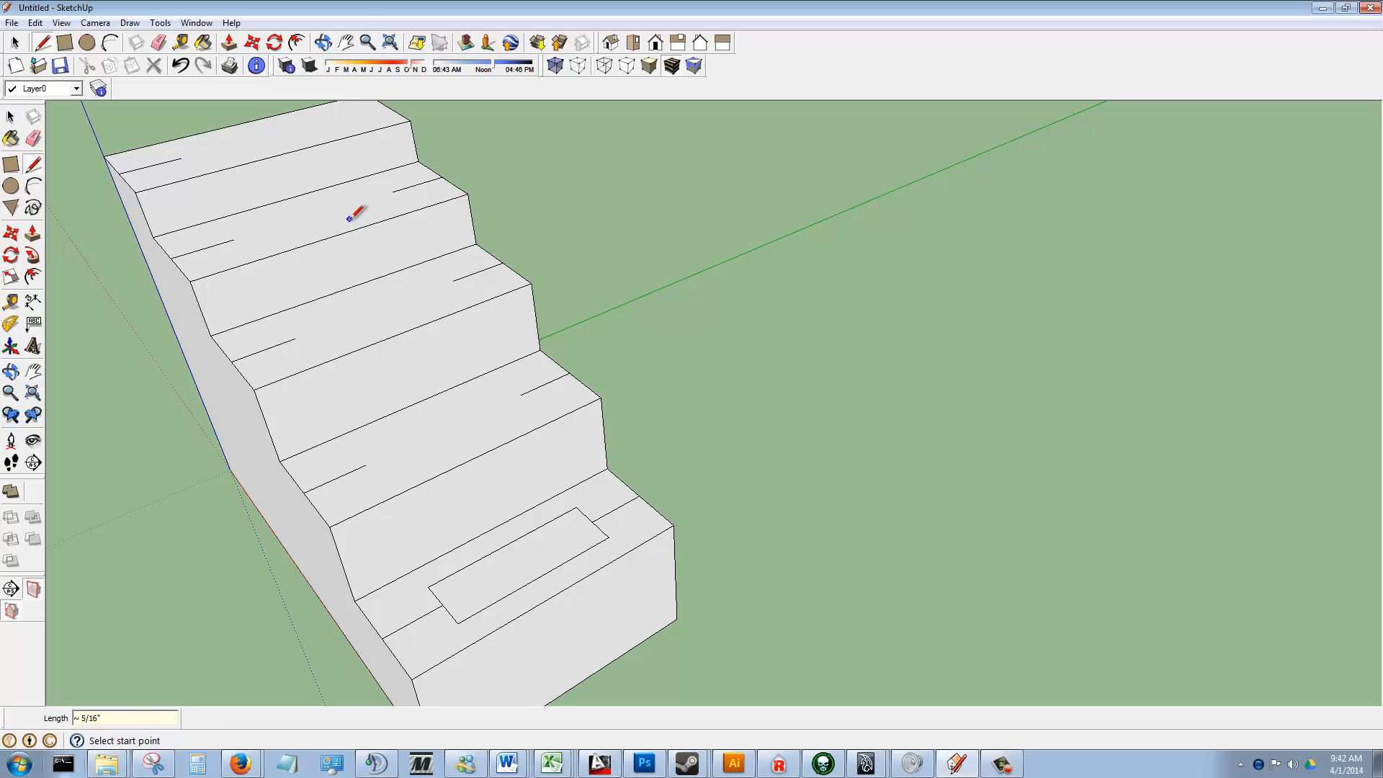
middle_click_drag(357, 232, 373, 283)
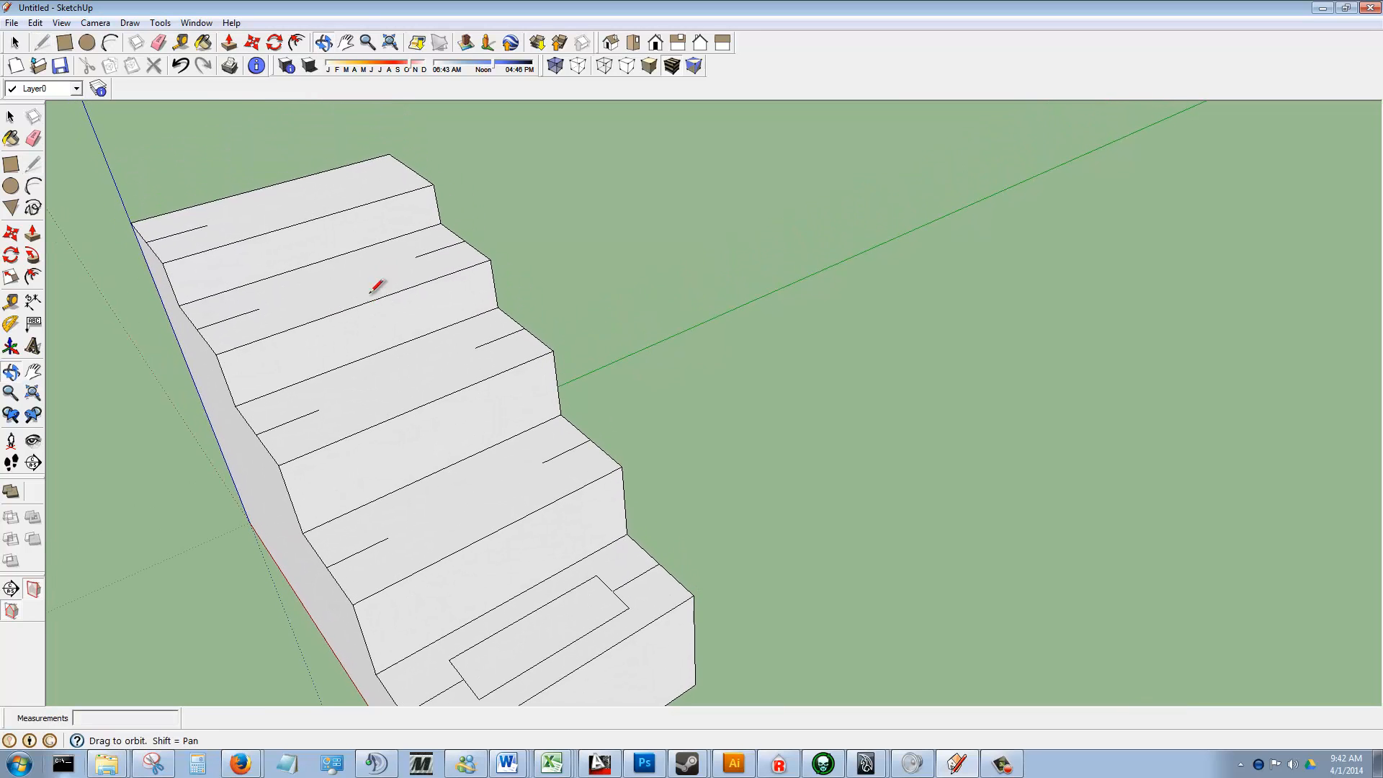
left_click(408, 164)
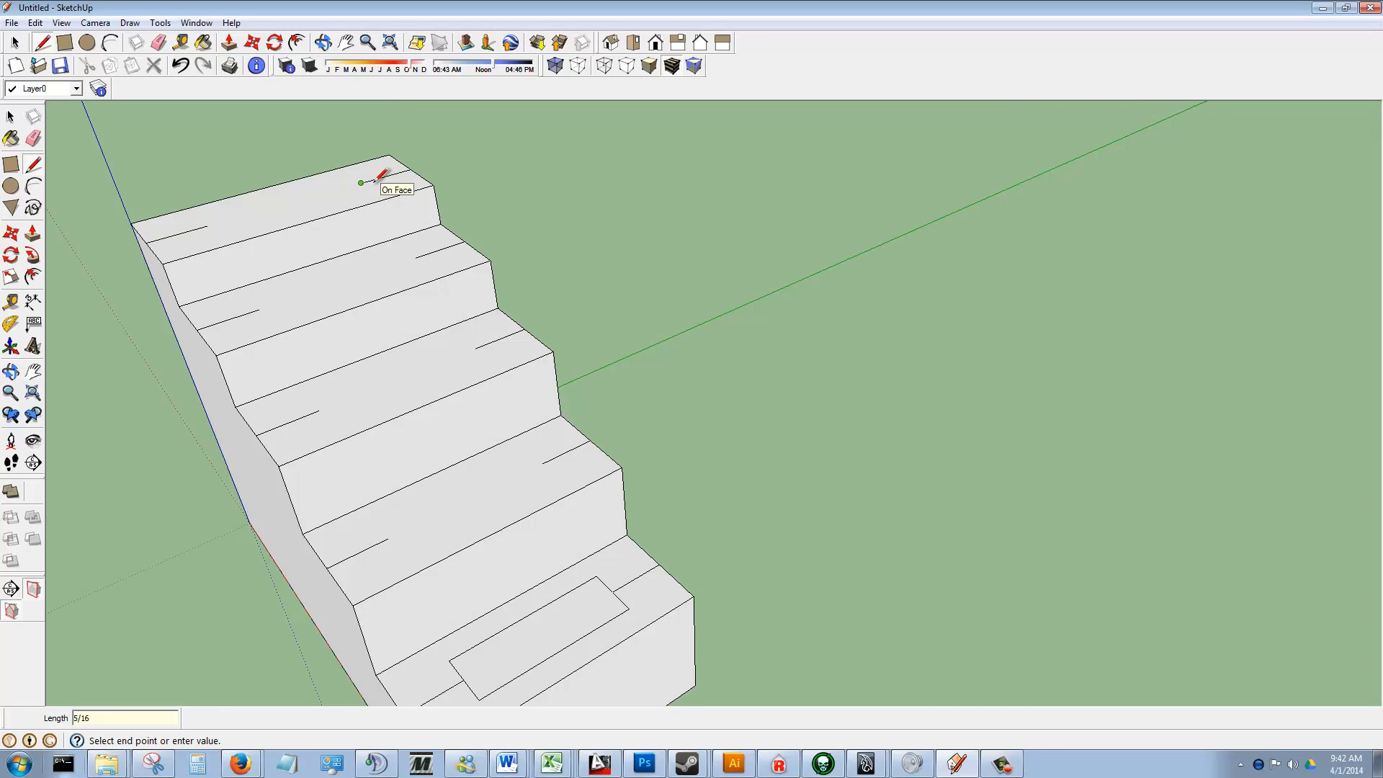
key("Escape")
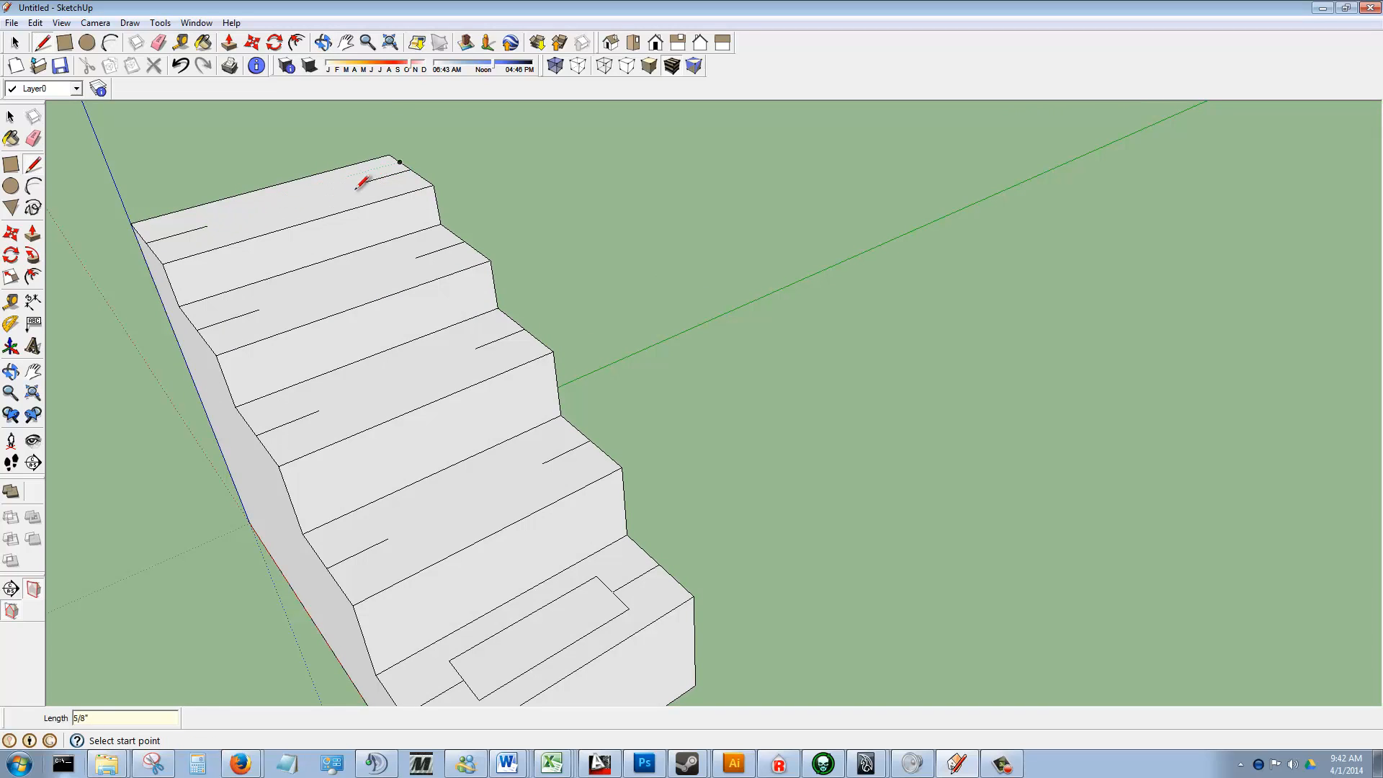
- Outline a rectangle on the top tread between its two 5/16" lines, extending about 1/8" to each side of them
left_click(372, 190)
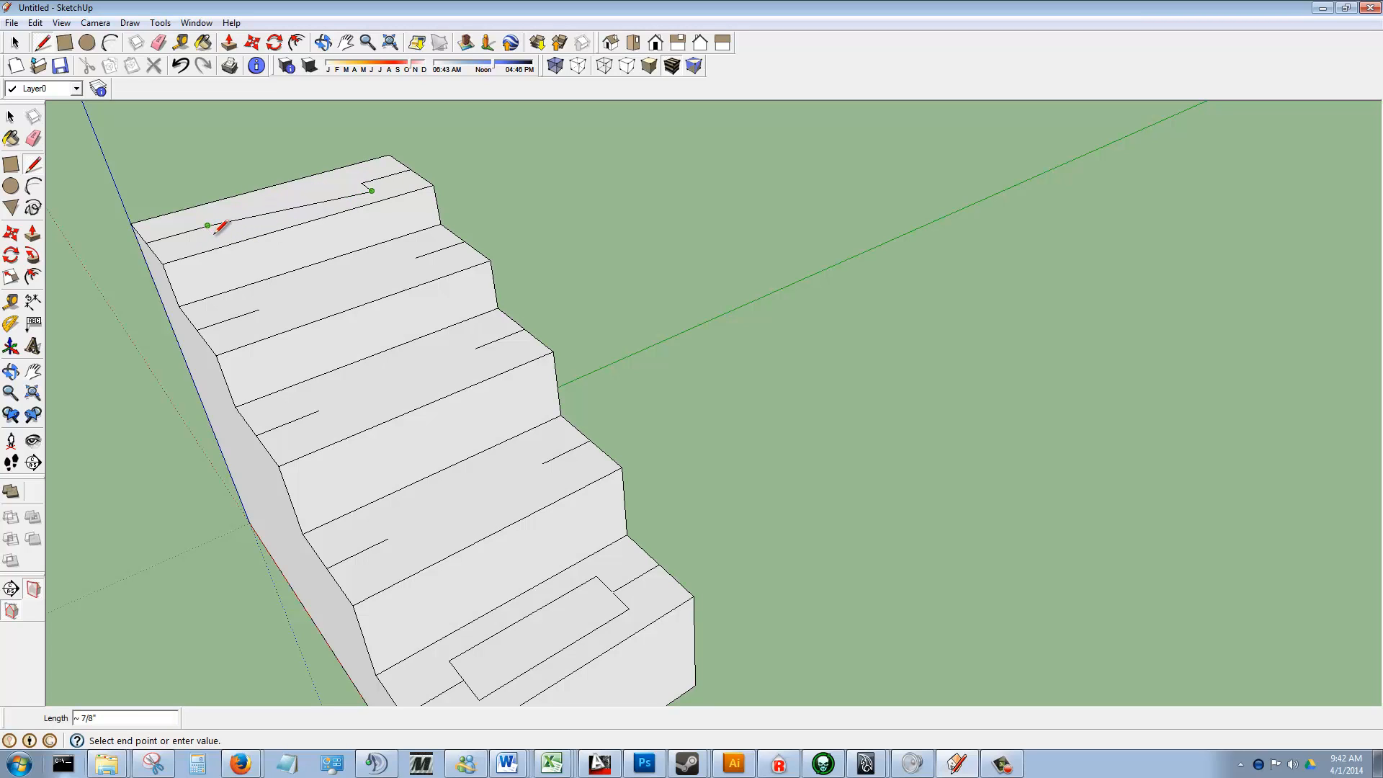
left_click(216, 235)
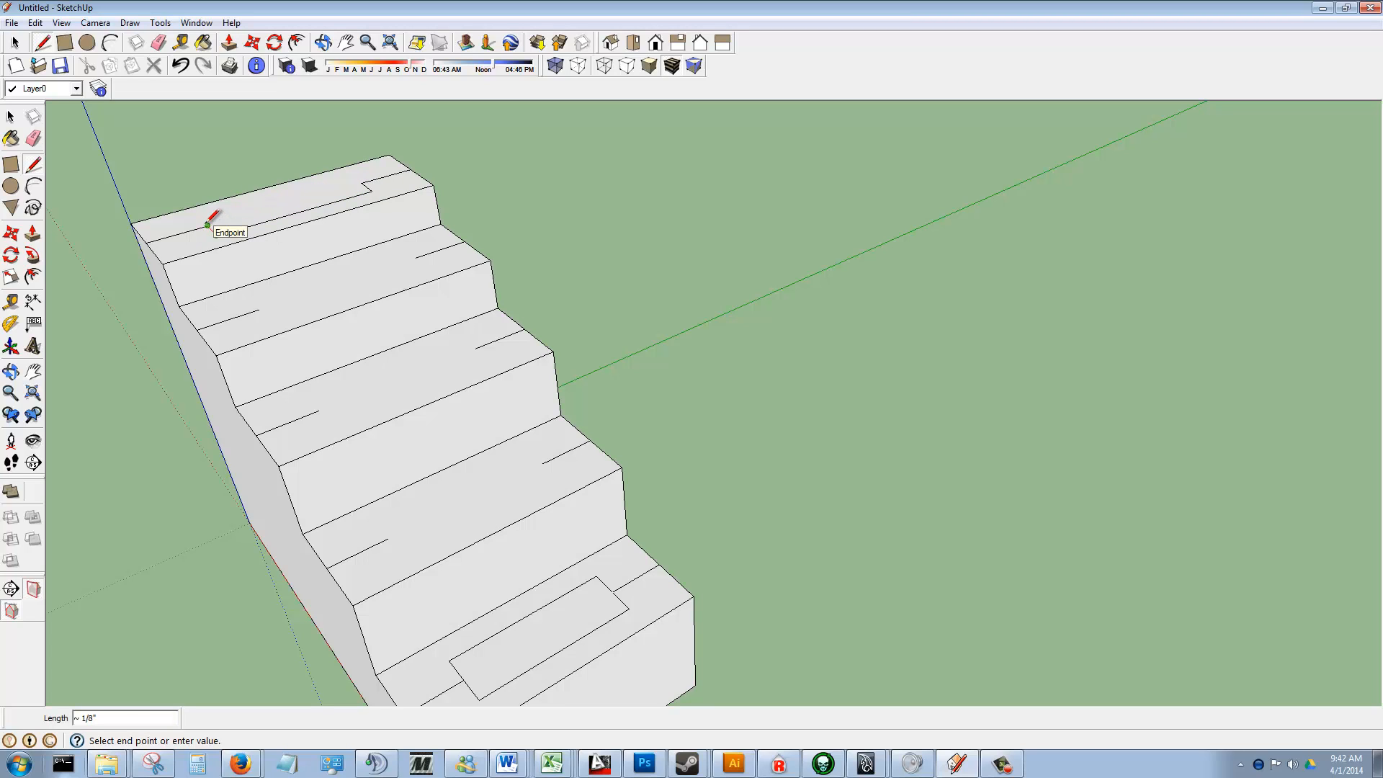
left_click(207, 226)
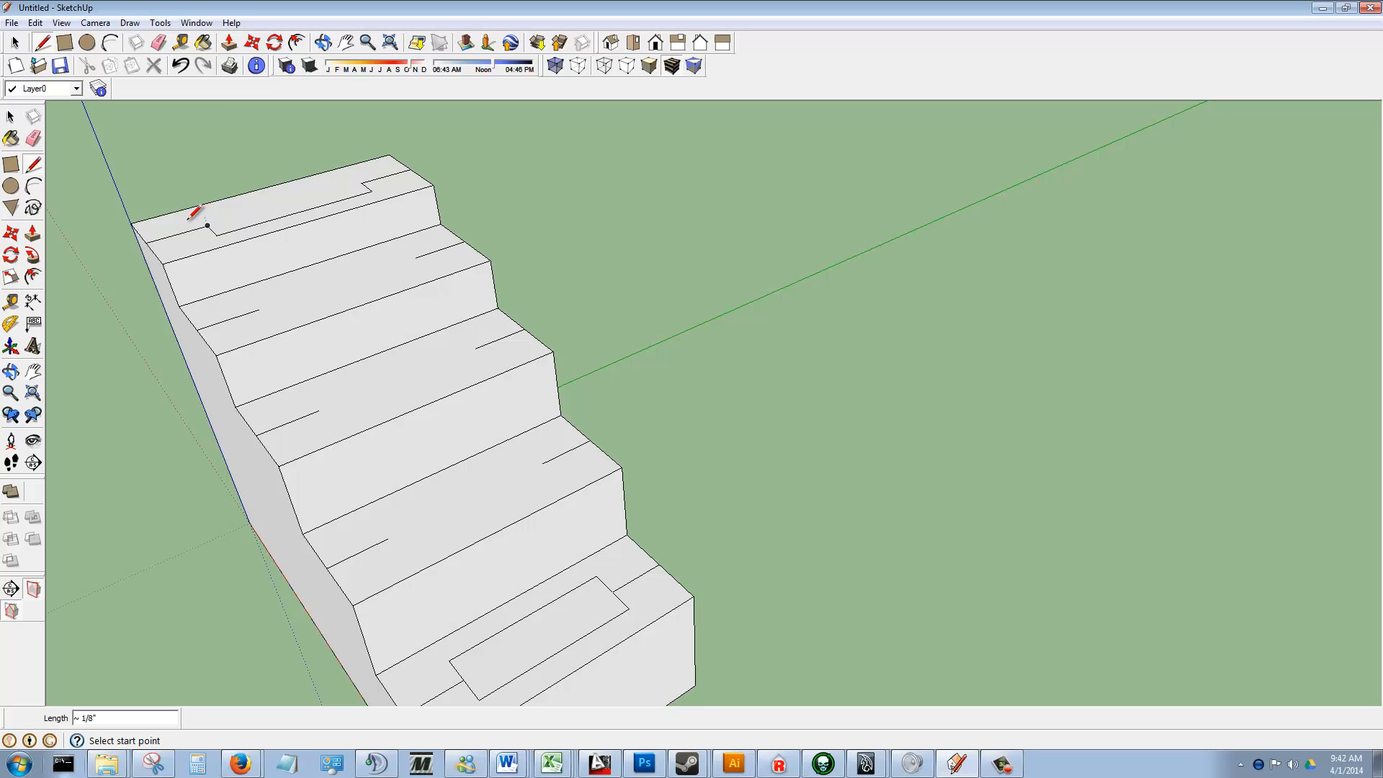
middle_click_drag(192, 216, 181, 266)
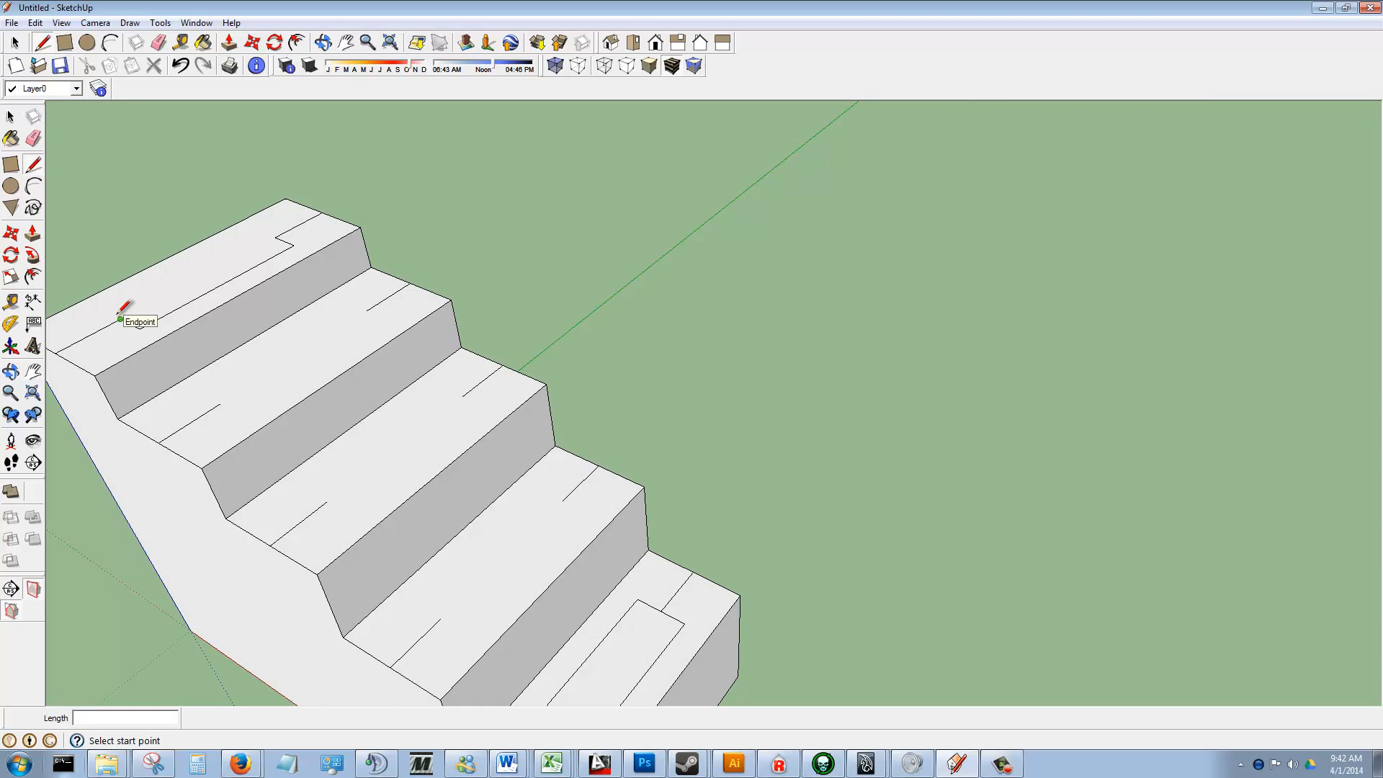
left_click(102, 309)
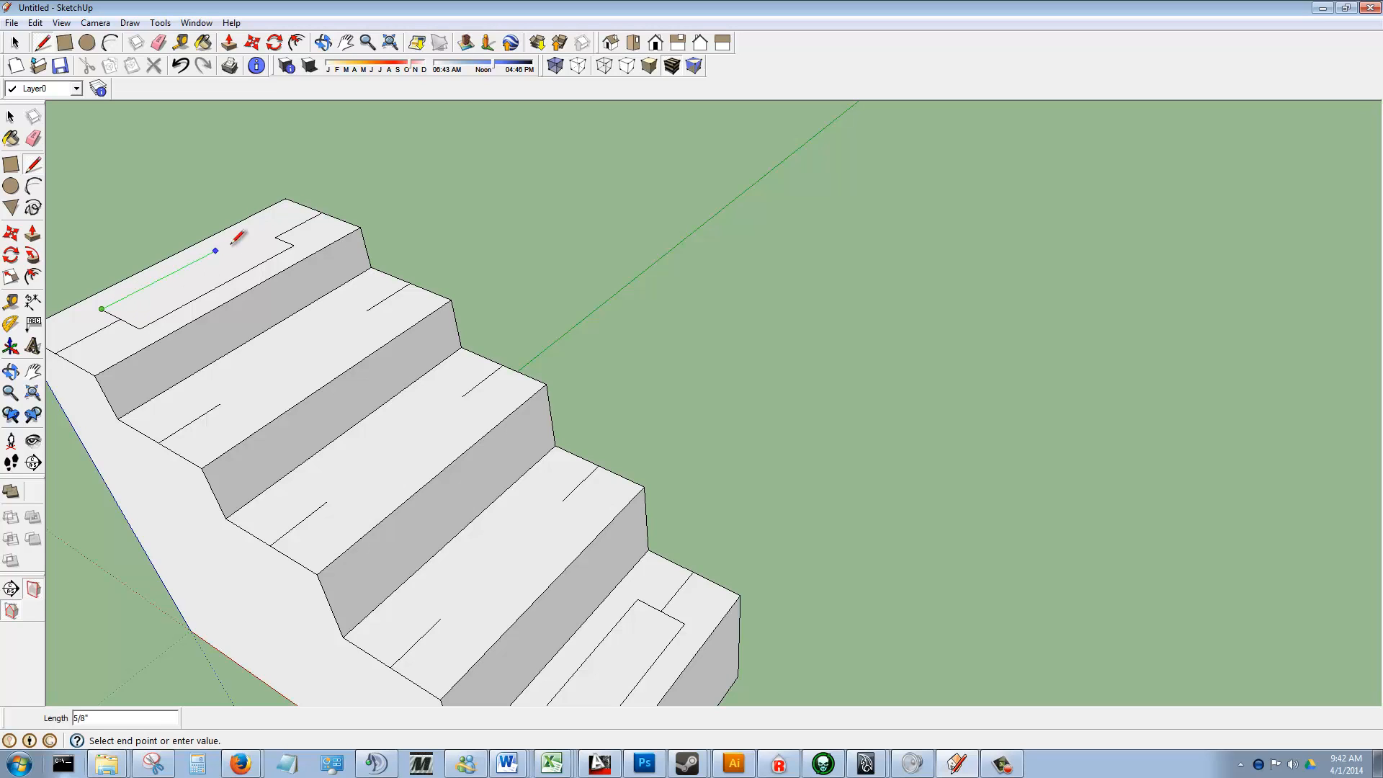
left_click(257, 231)
left_click(276, 235)
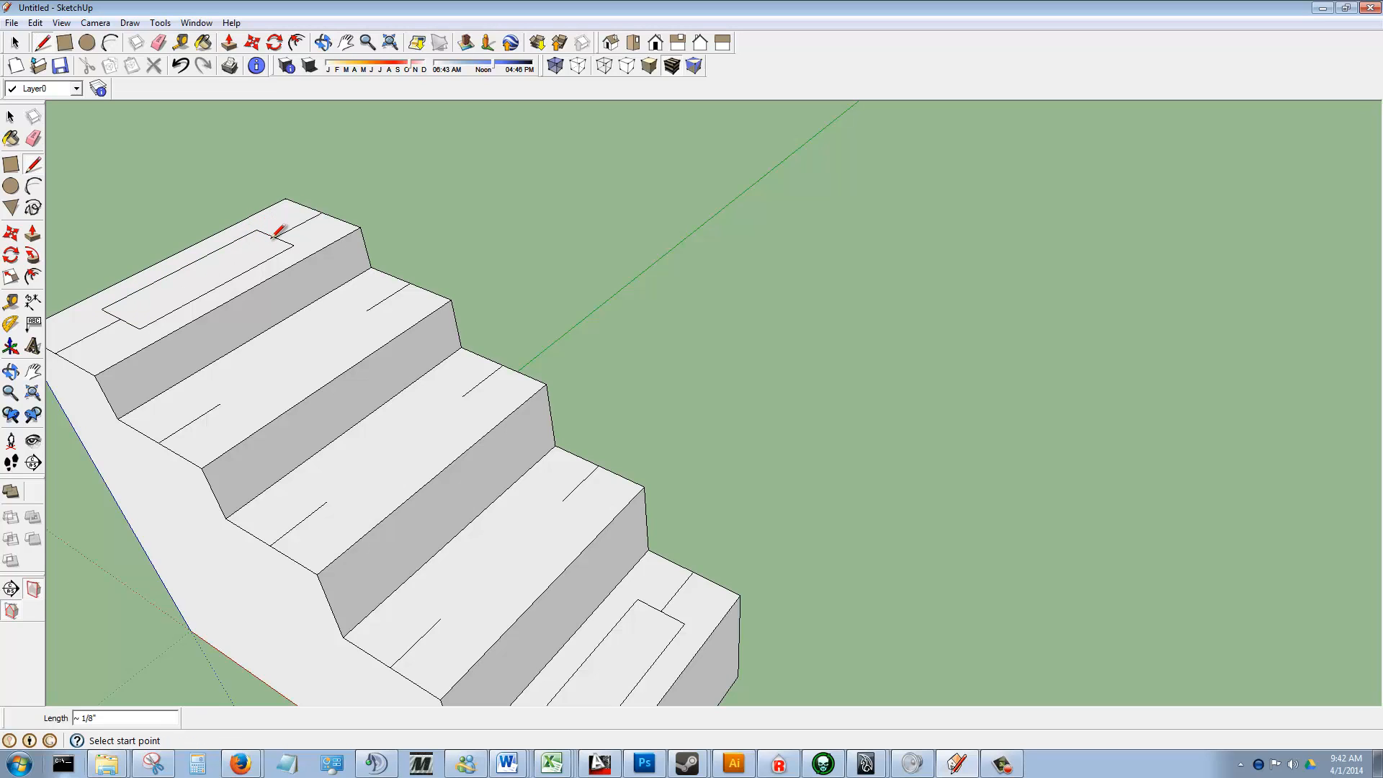
left_click(365, 311)
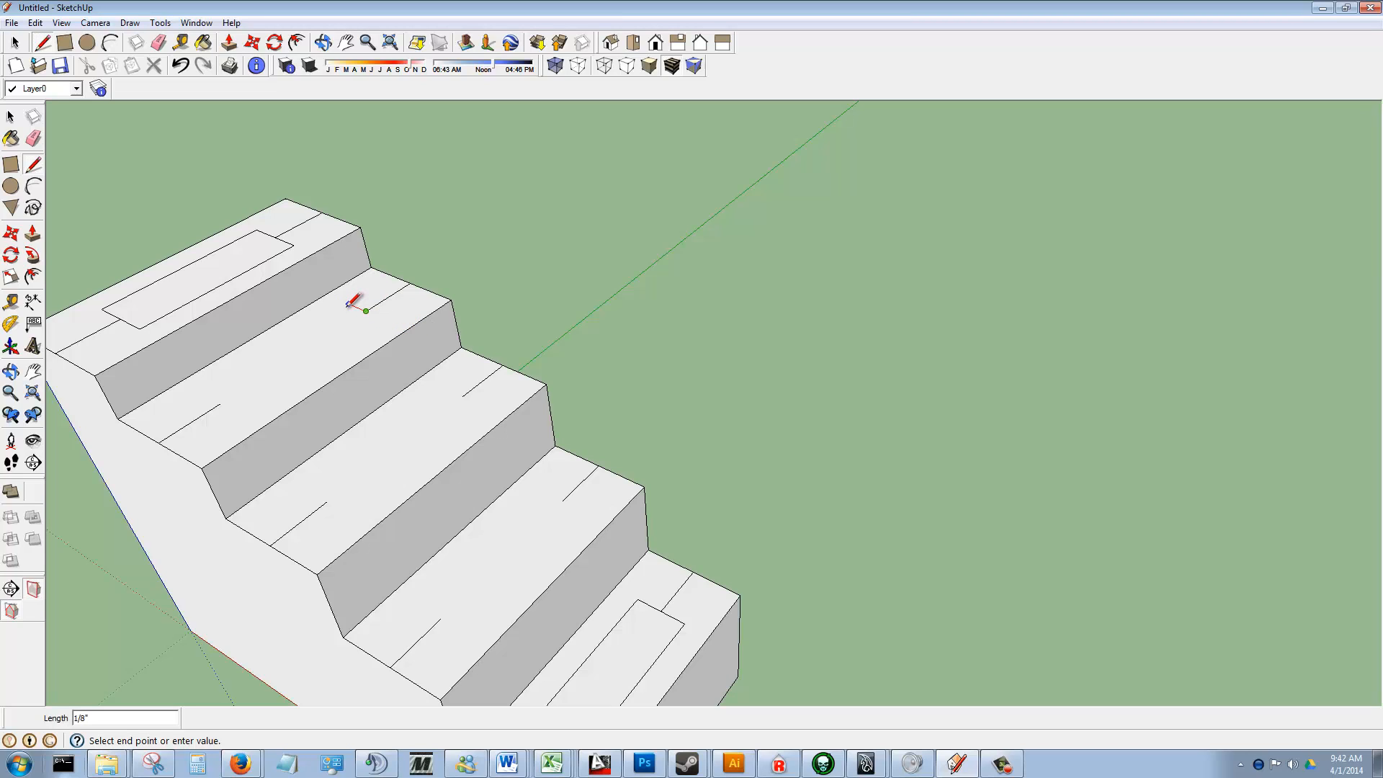
key("Escape")
left_click(218, 406)
key("Escape")
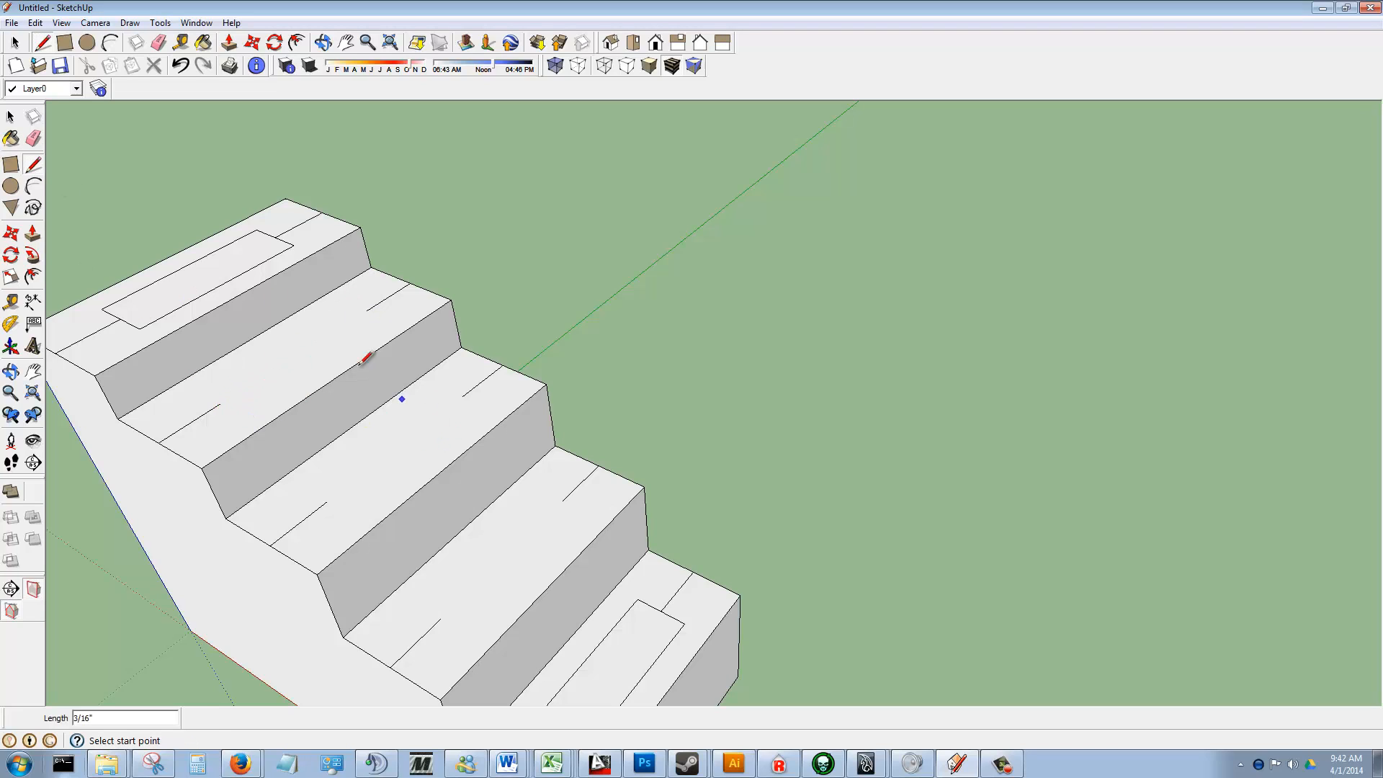
- Measure half the short side of the lowest tread's rectangle with the Tape Measure
left_click(10, 306)
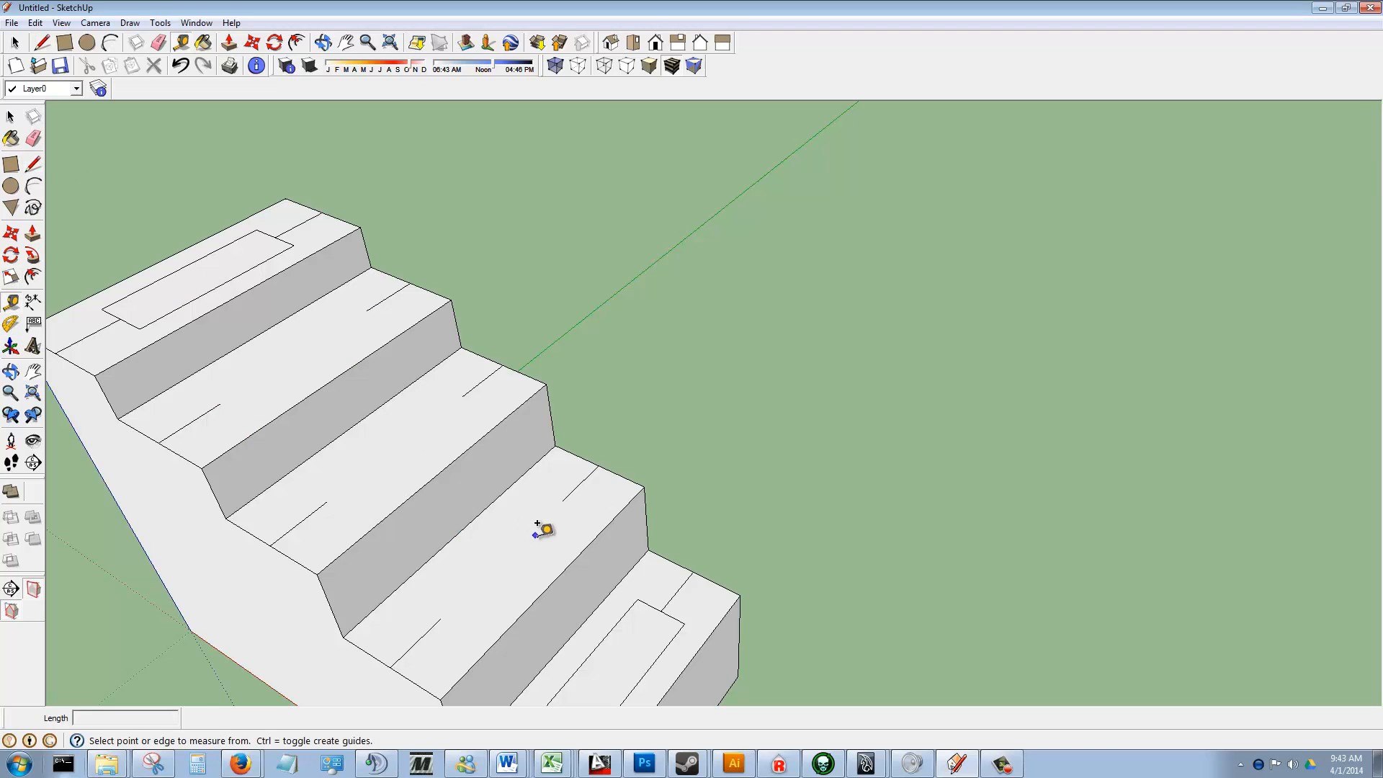
middle_click_drag(589, 574, 467, 398)
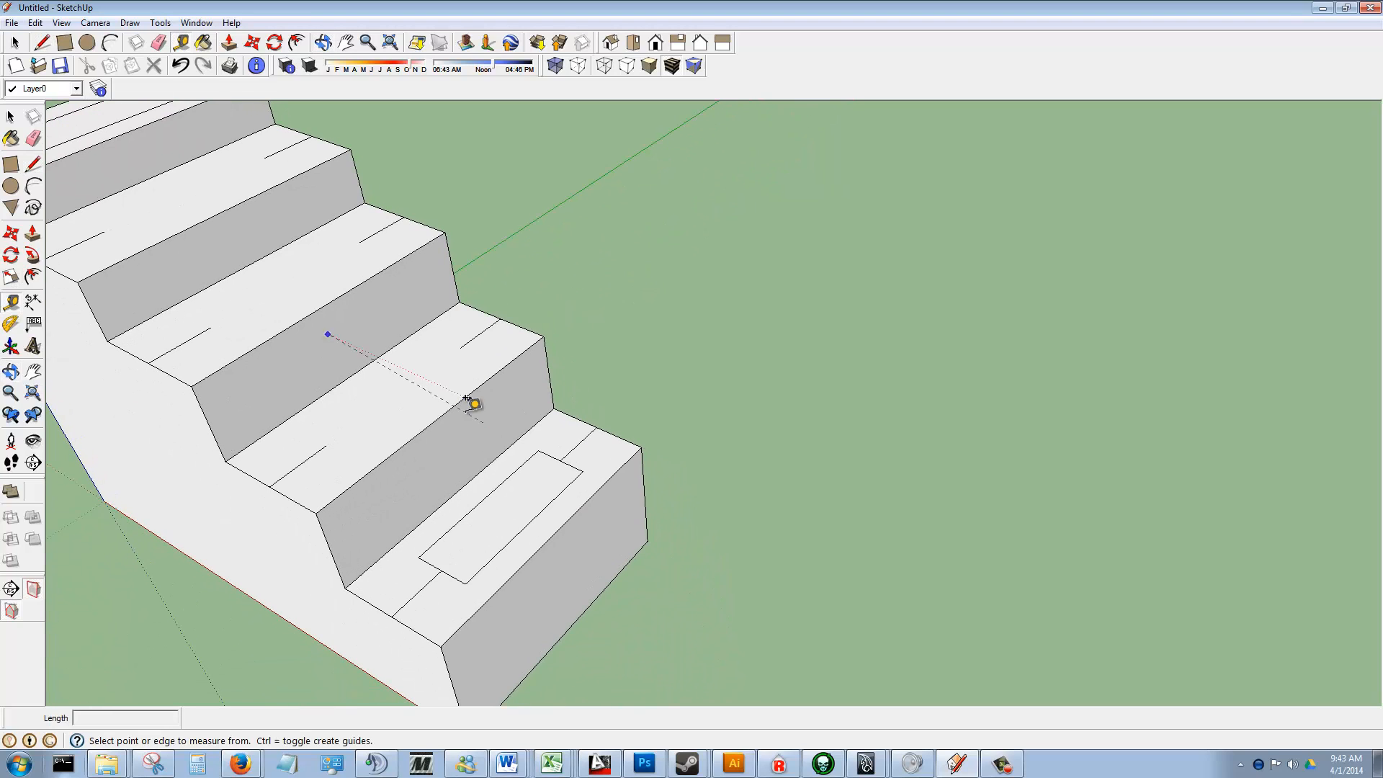
left_click(441, 570)
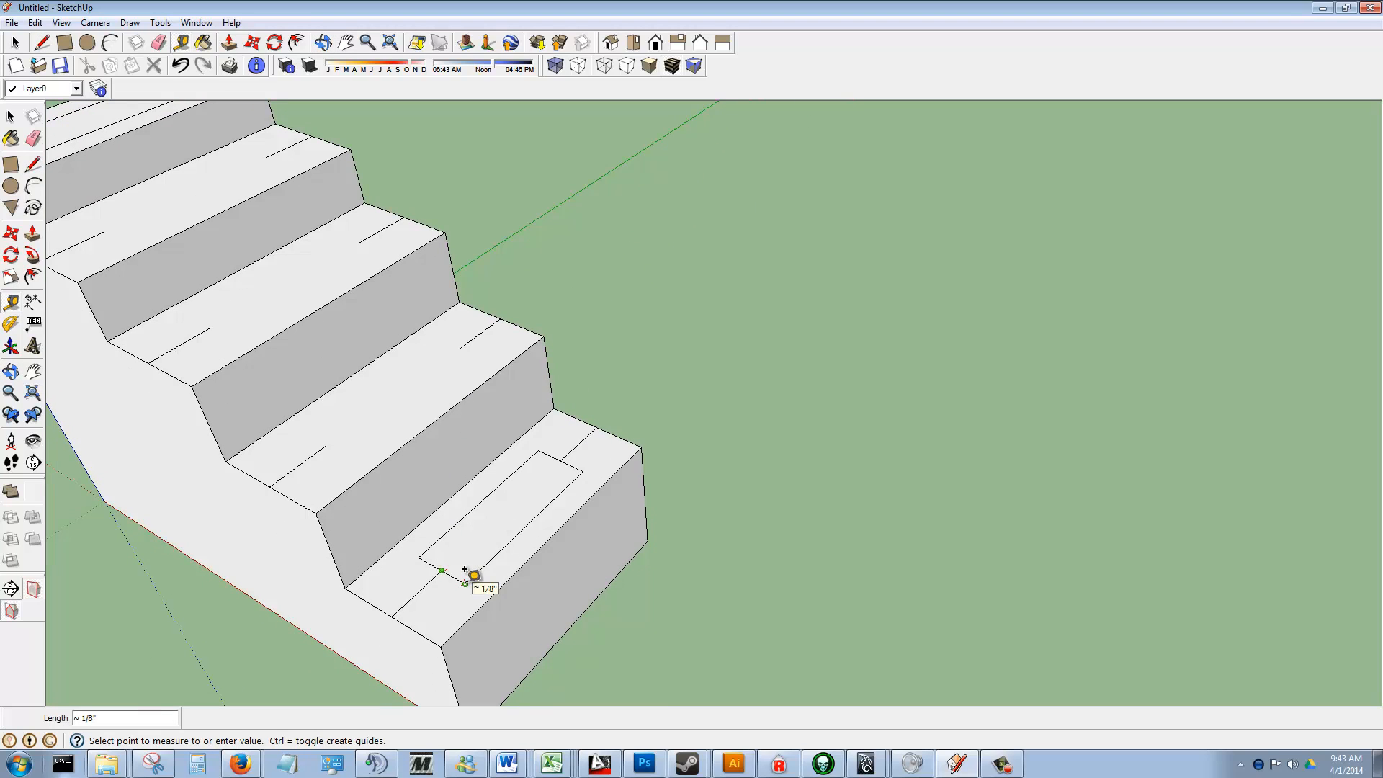
- Join the two 5/16" lines on the third tread with a U-shaped outline offset 1/8" toward the tread's front edge
left_click(33, 164)
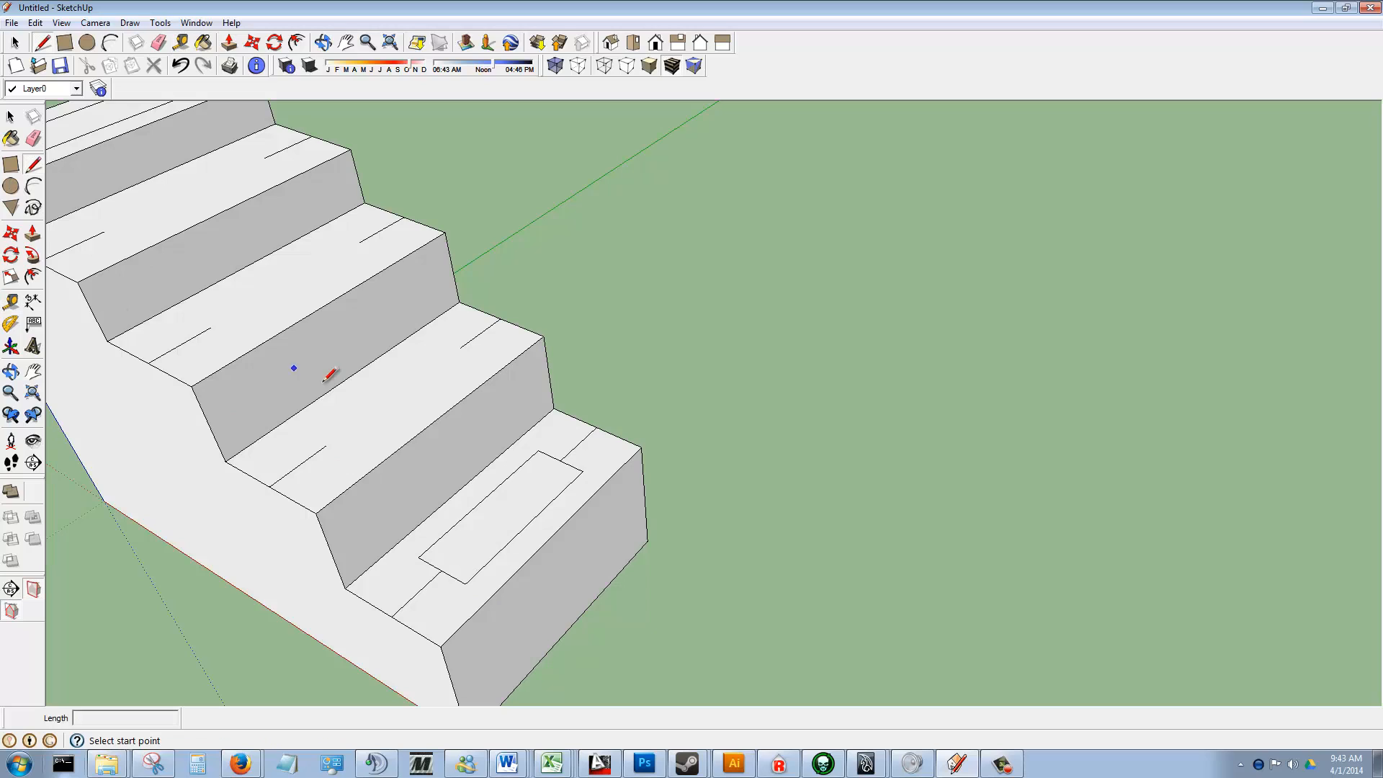
left_click(210, 327)
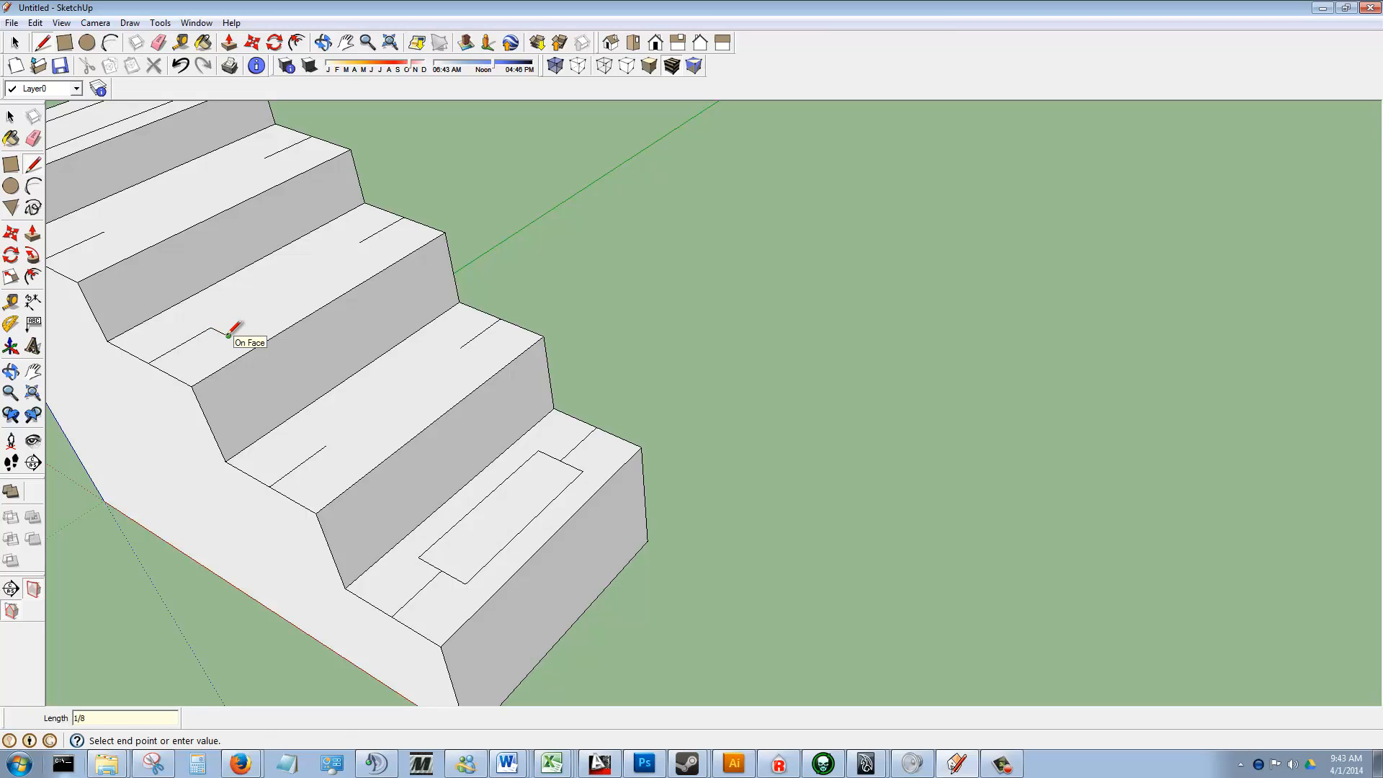
left_click(228, 335)
left_click(375, 248)
left_click(358, 243)
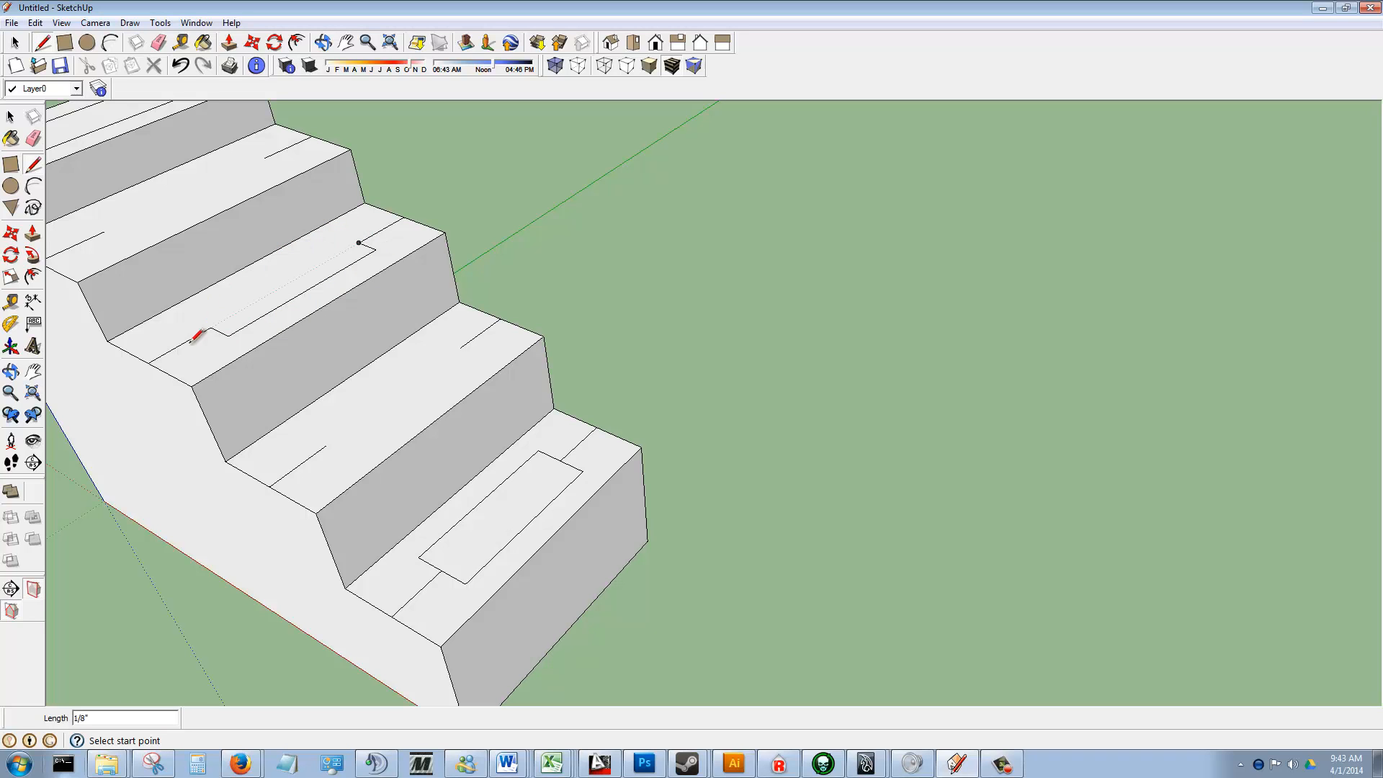
- Close the third tread's rectangle with a matching outline offset 1/8" from its two 5/16" lines toward the tread's back
mouse_move(192, 381)
middle_mouse_down()
mouse_move(288, 370)
mouse_move(148, 478)
middle_mouse_up()
left_click(188, 493)
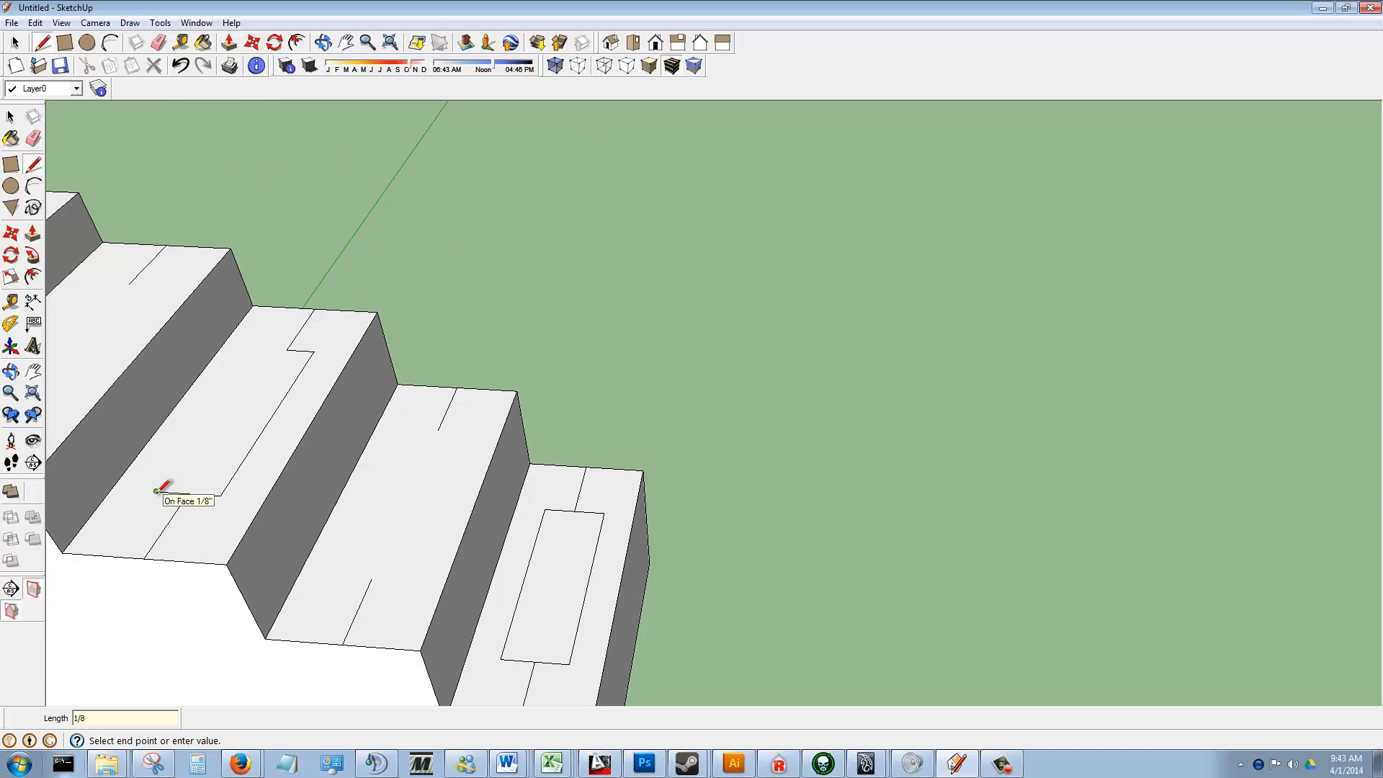
left_click(259, 348)
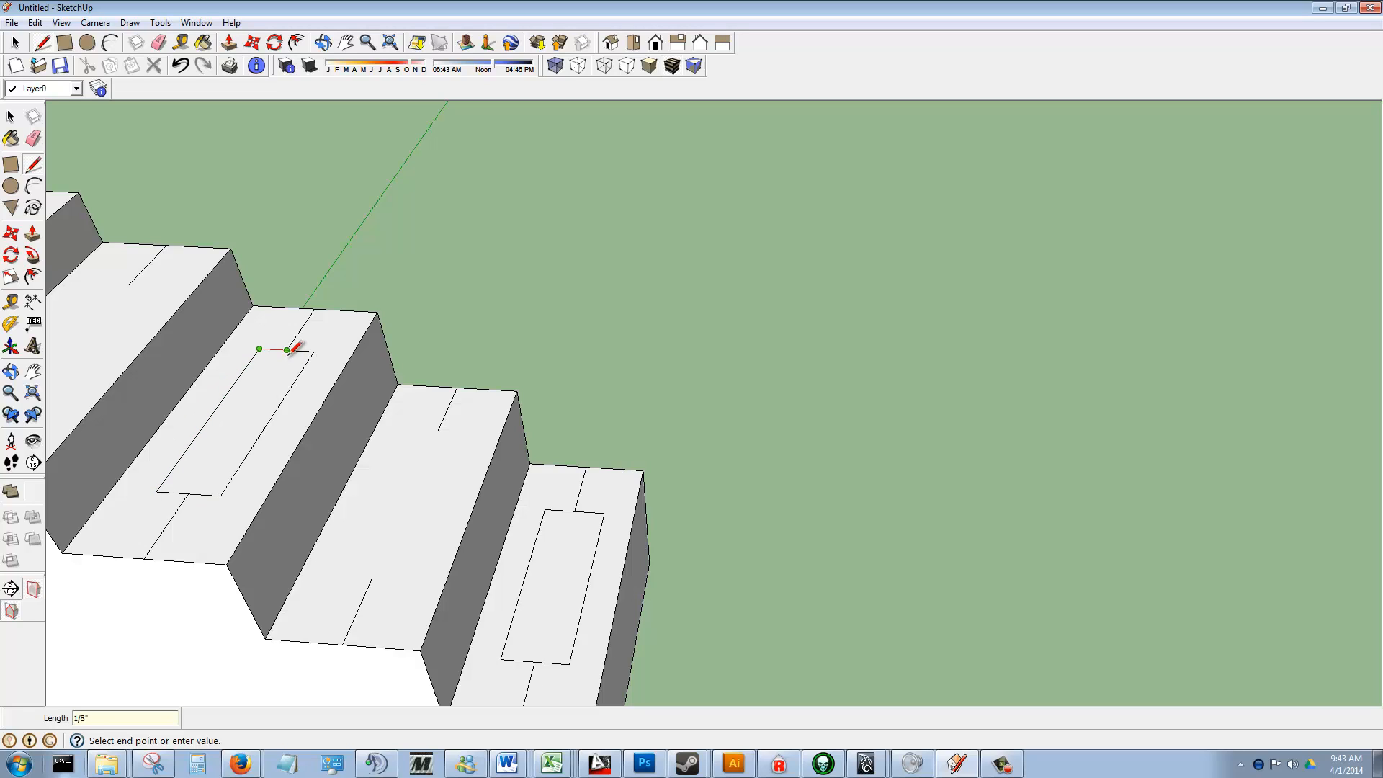
left_click(288, 350)
- Outline a rectangle on the tread just above the lowest, extending 1/8" to each side of its two 5/16" lines
left_click(438, 430)
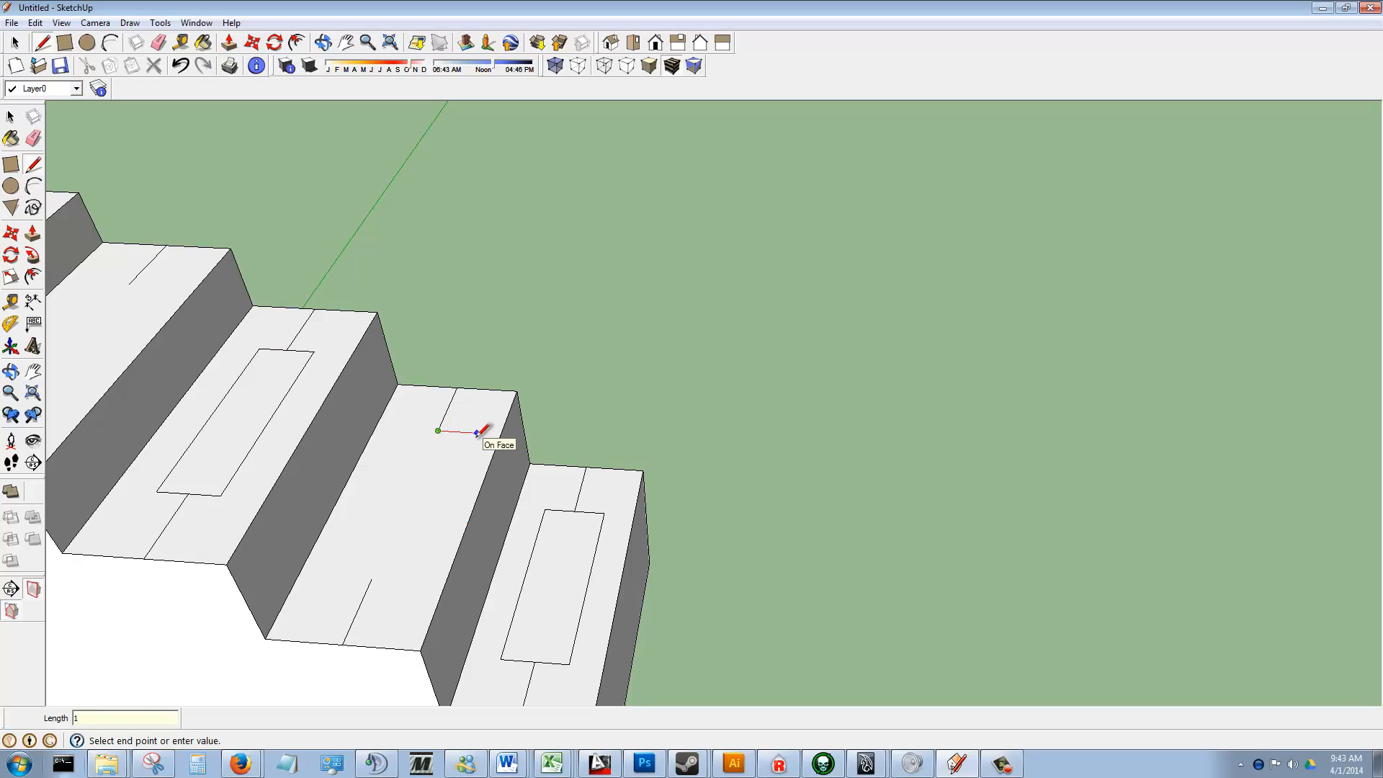
left_click(463, 432)
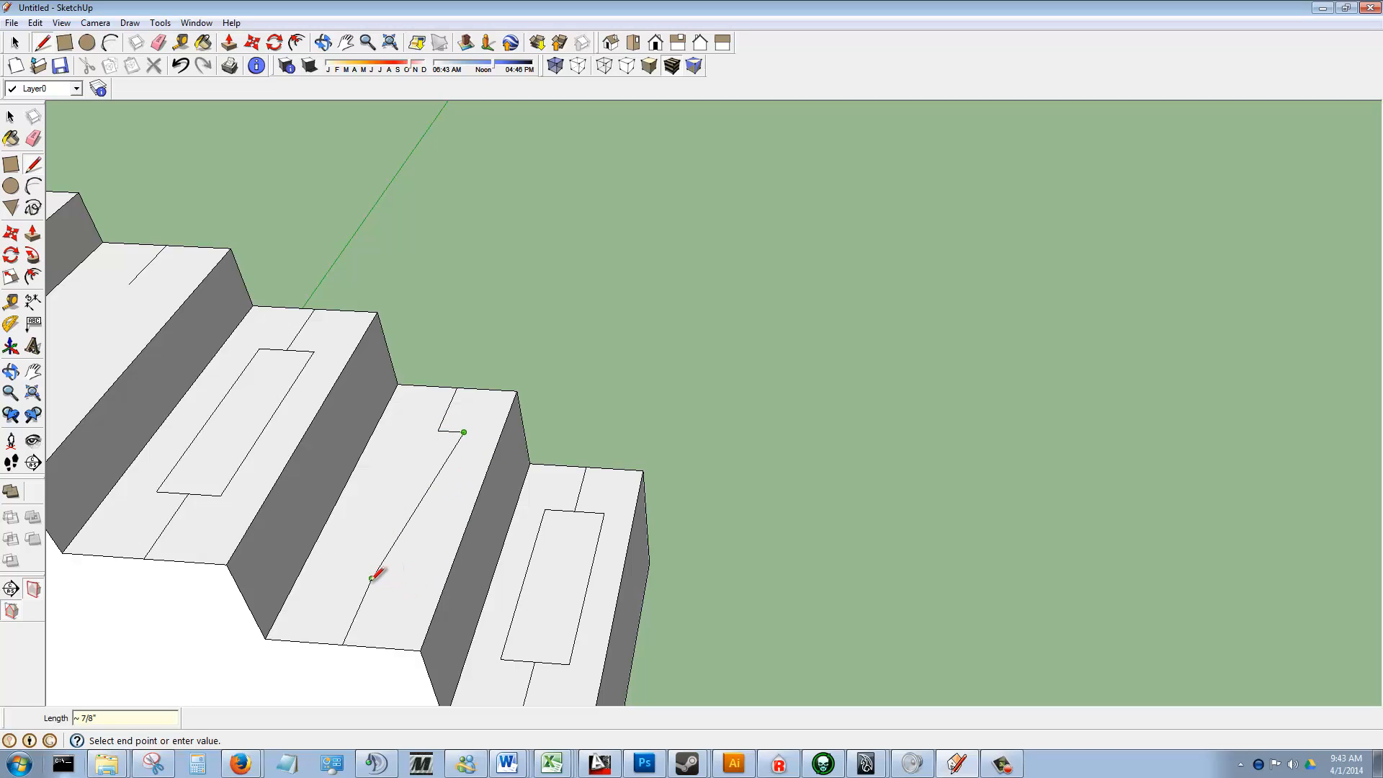
left_click(401, 580)
left_click(371, 581)
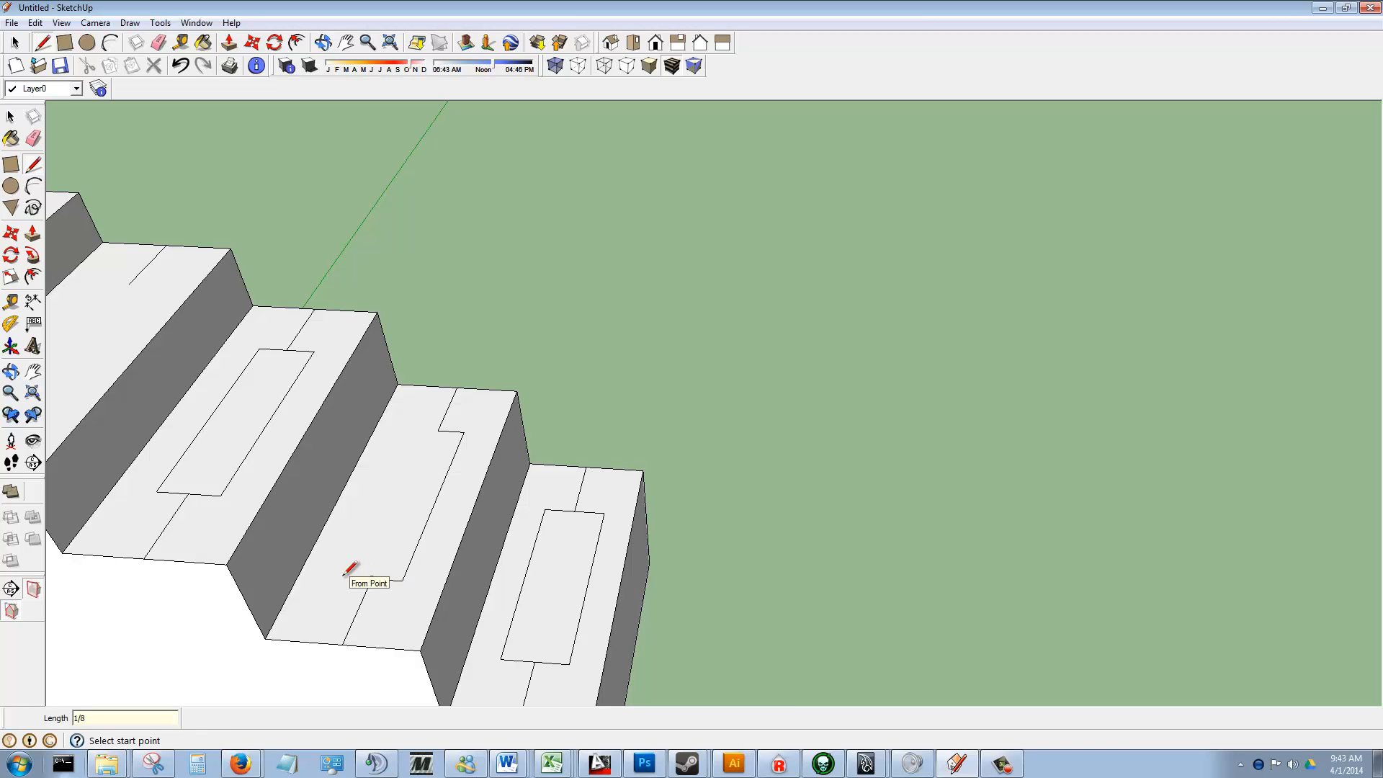
left_click(371, 579)
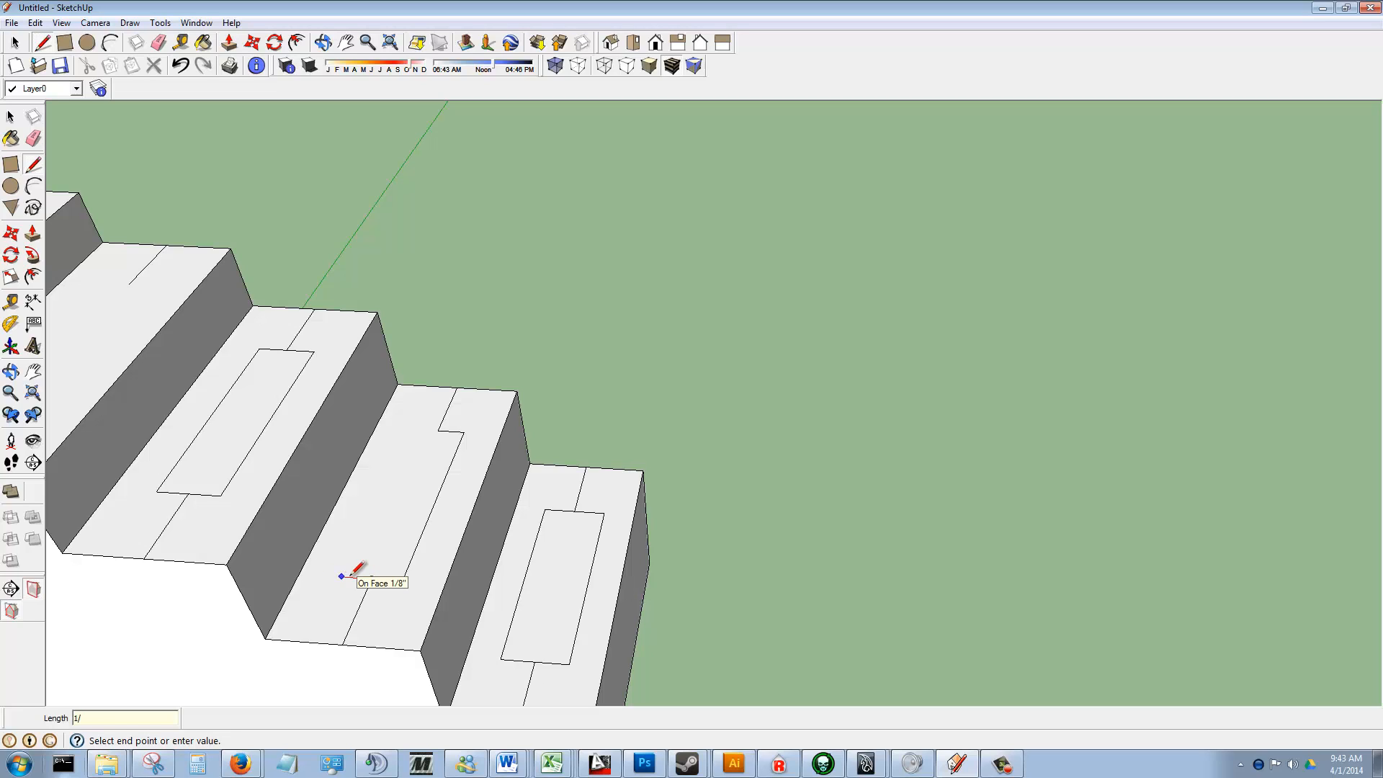
left_click(414, 428)
- Outline a rectangle on the tread just below the top one, extending 1/8" to each side of its two 5/16" lines
scroll(463, 497, "down", 2)
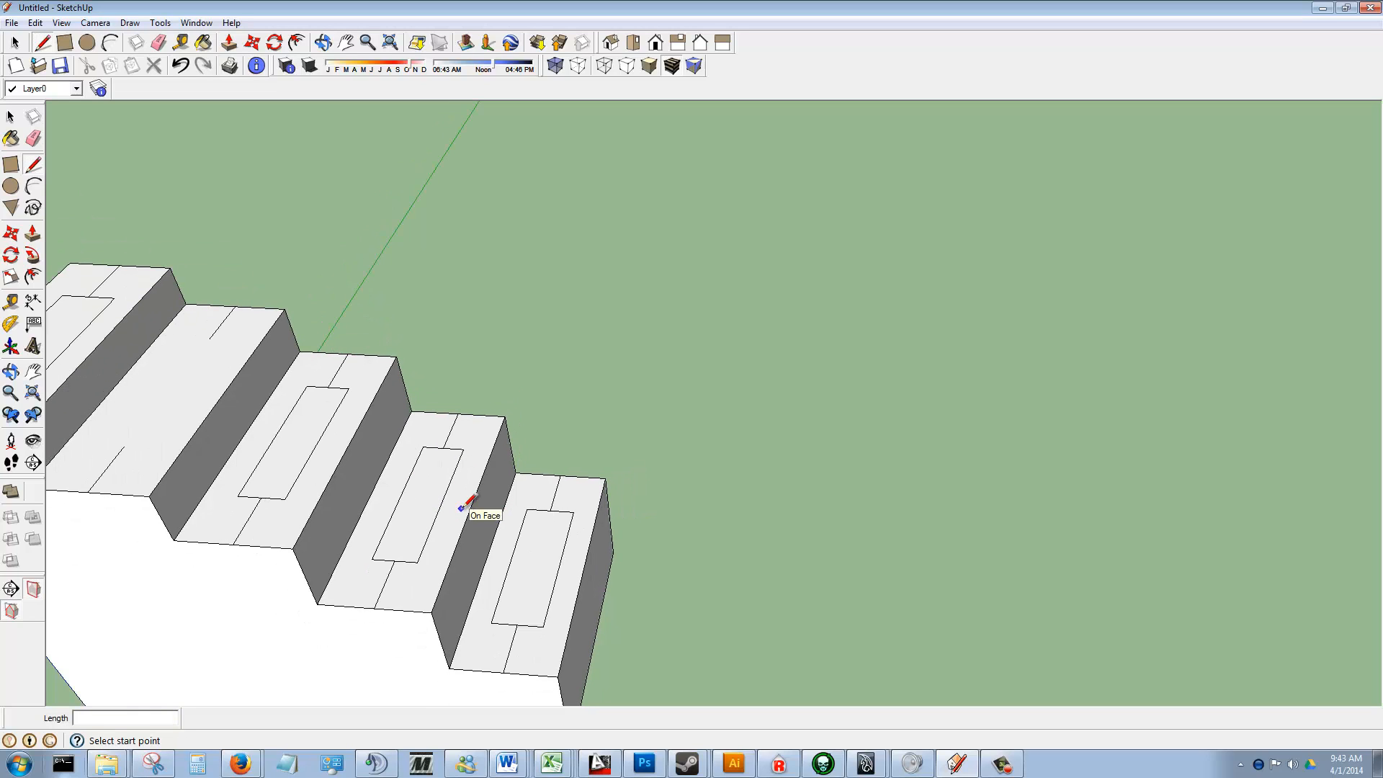
left_click(209, 338)
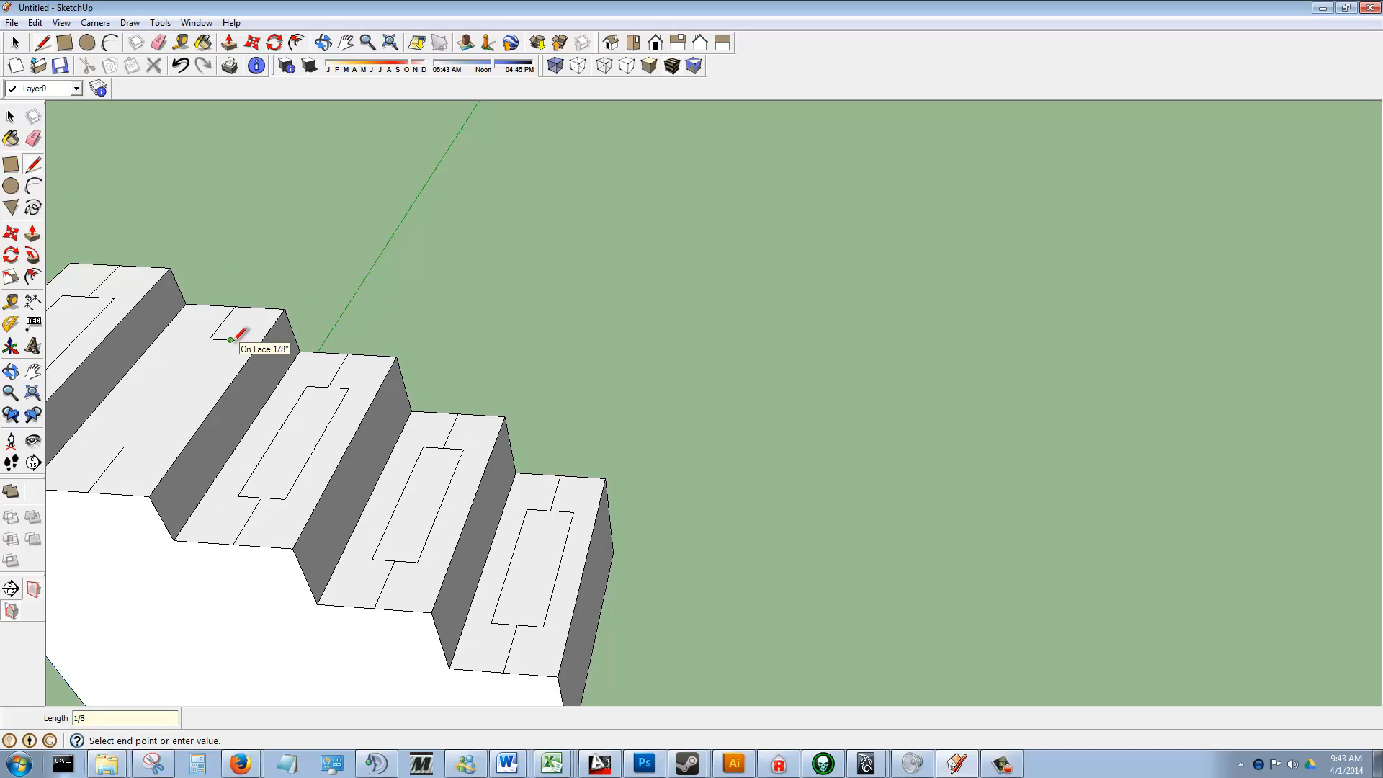
left_click(231, 339)
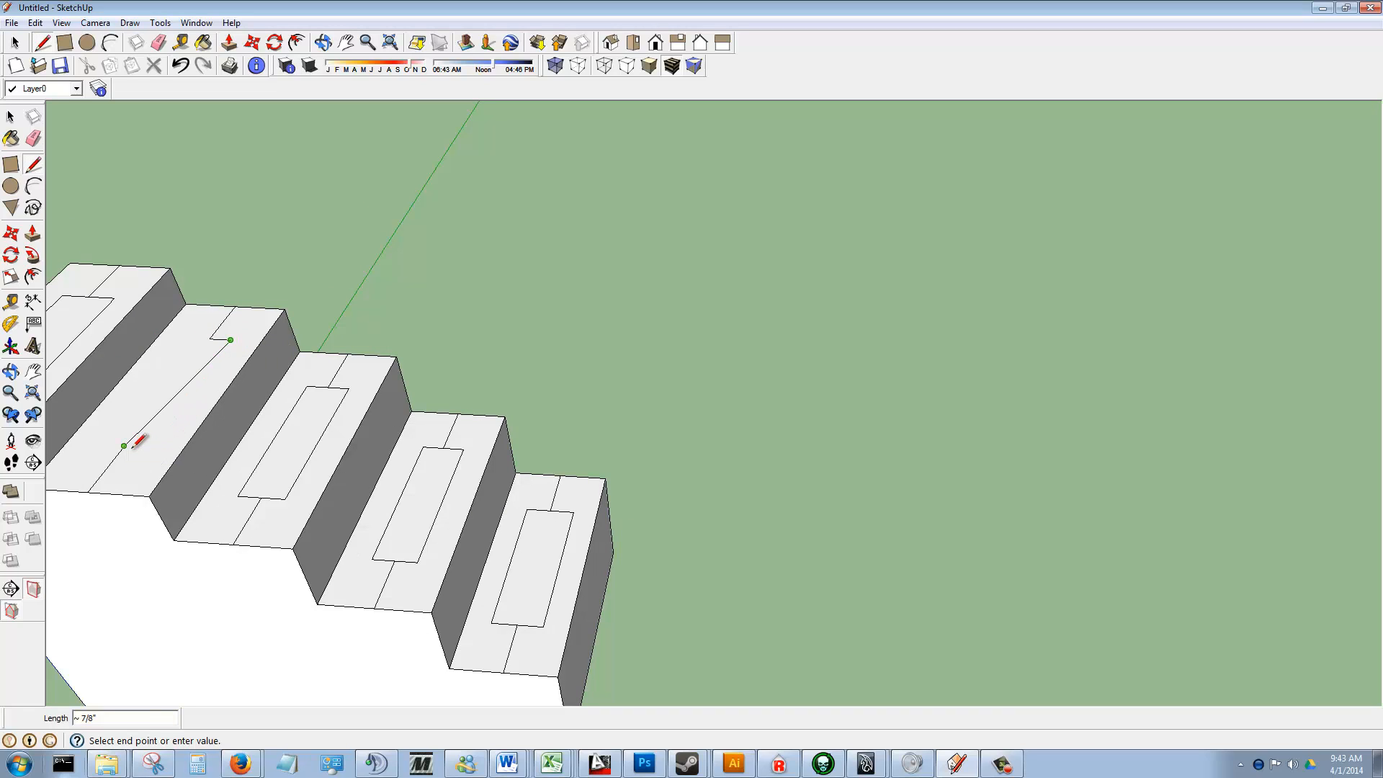
left_click(149, 447)
left_click(123, 446)
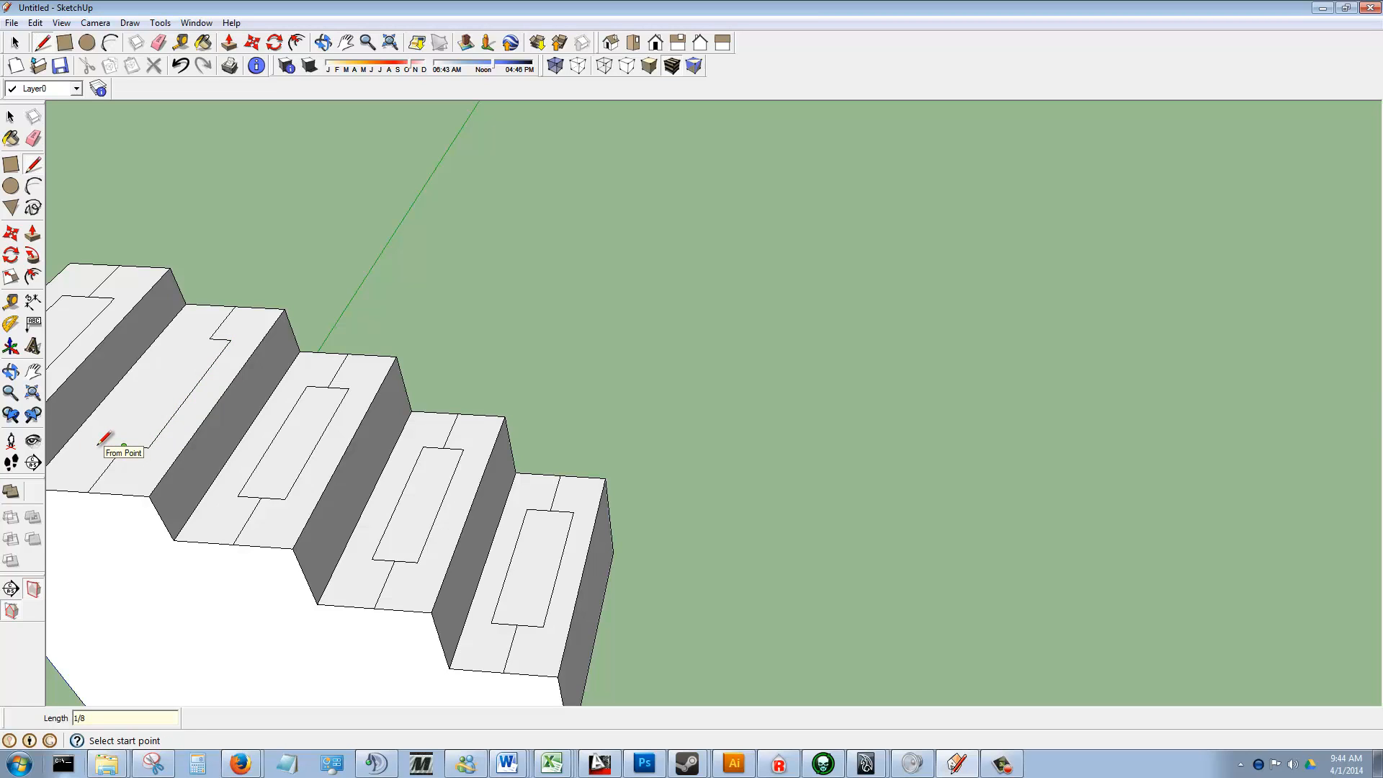
left_click(99, 444)
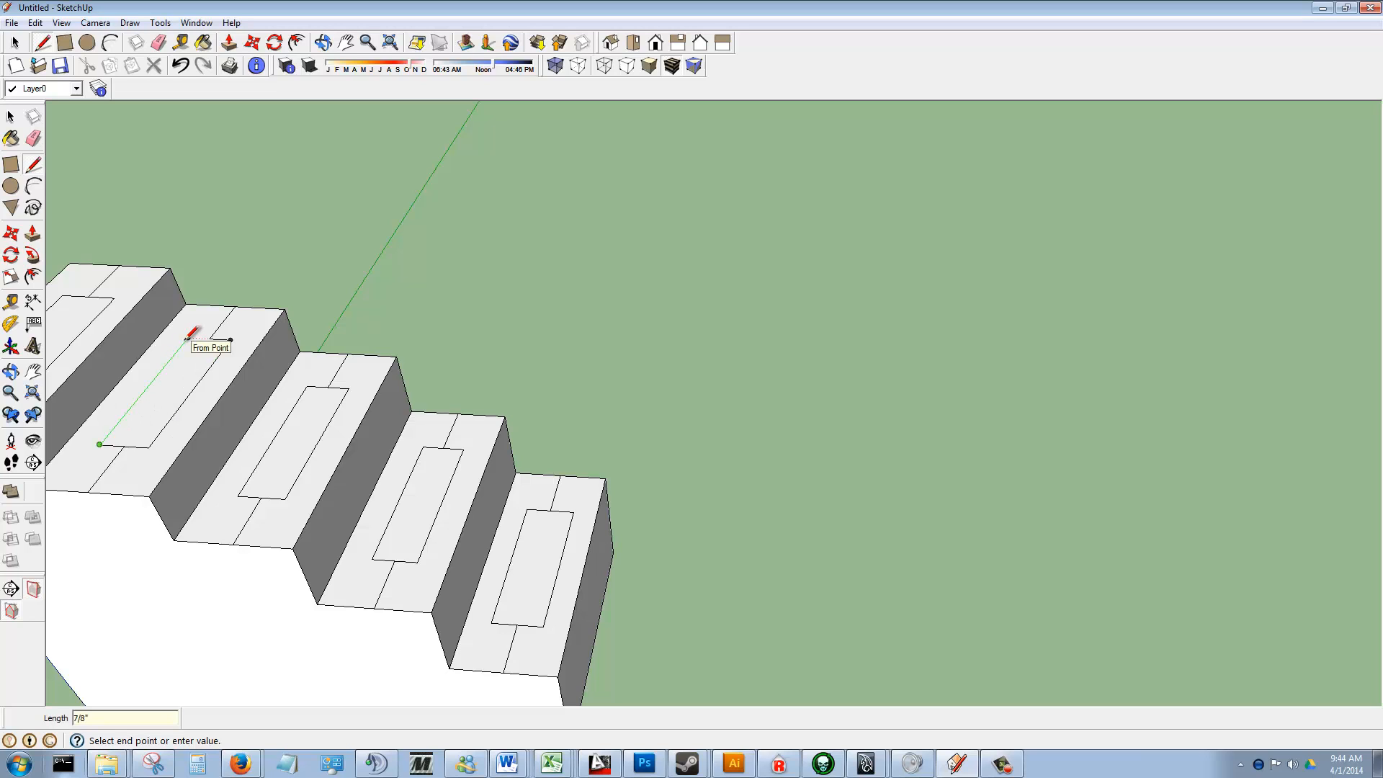
key("Escape")
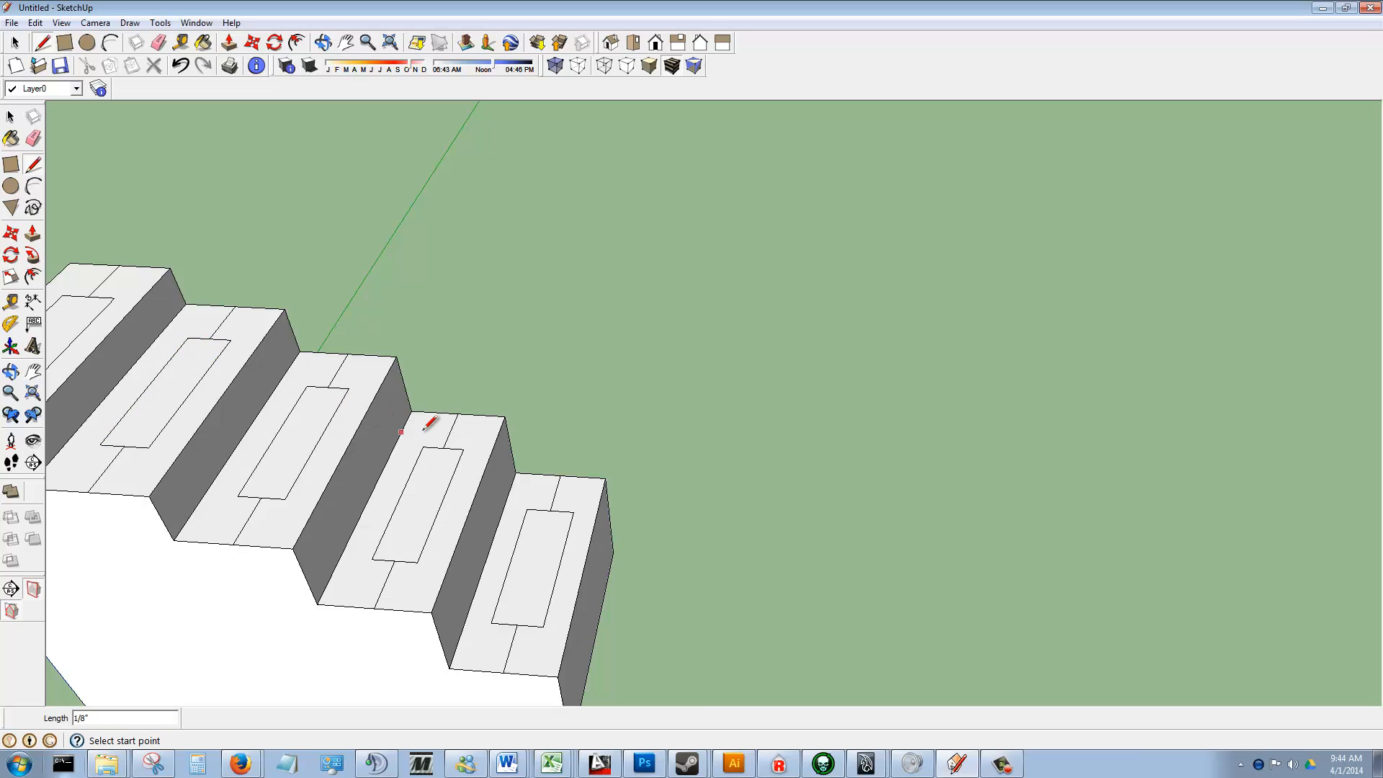
- Recess the lowest tread's rectangle 3/4" down into the block with Push/Pull
scroll(429, 425, "down", 2)
middle_click_drag(410, 468, 425, 364)
left_click(32, 232)
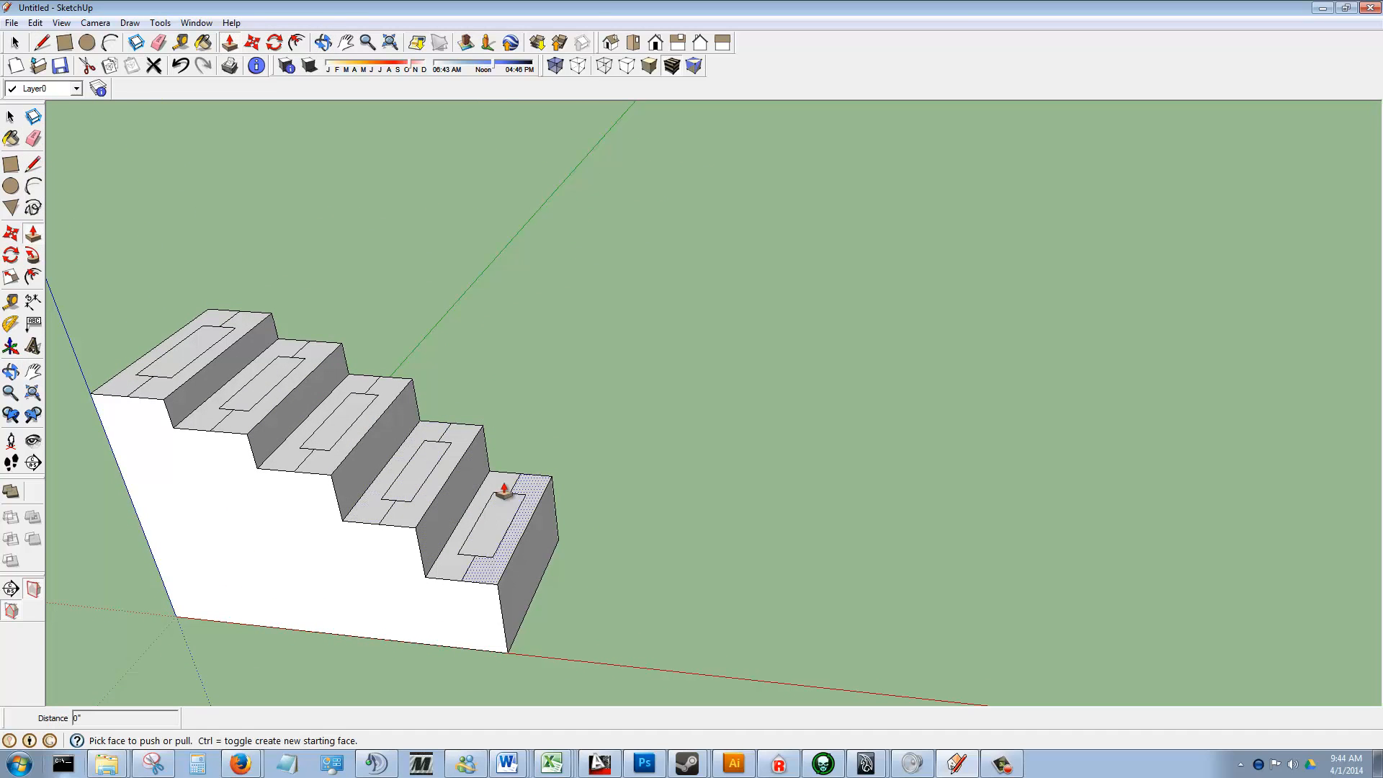
middle_click_drag(639, 568, 504, 509)
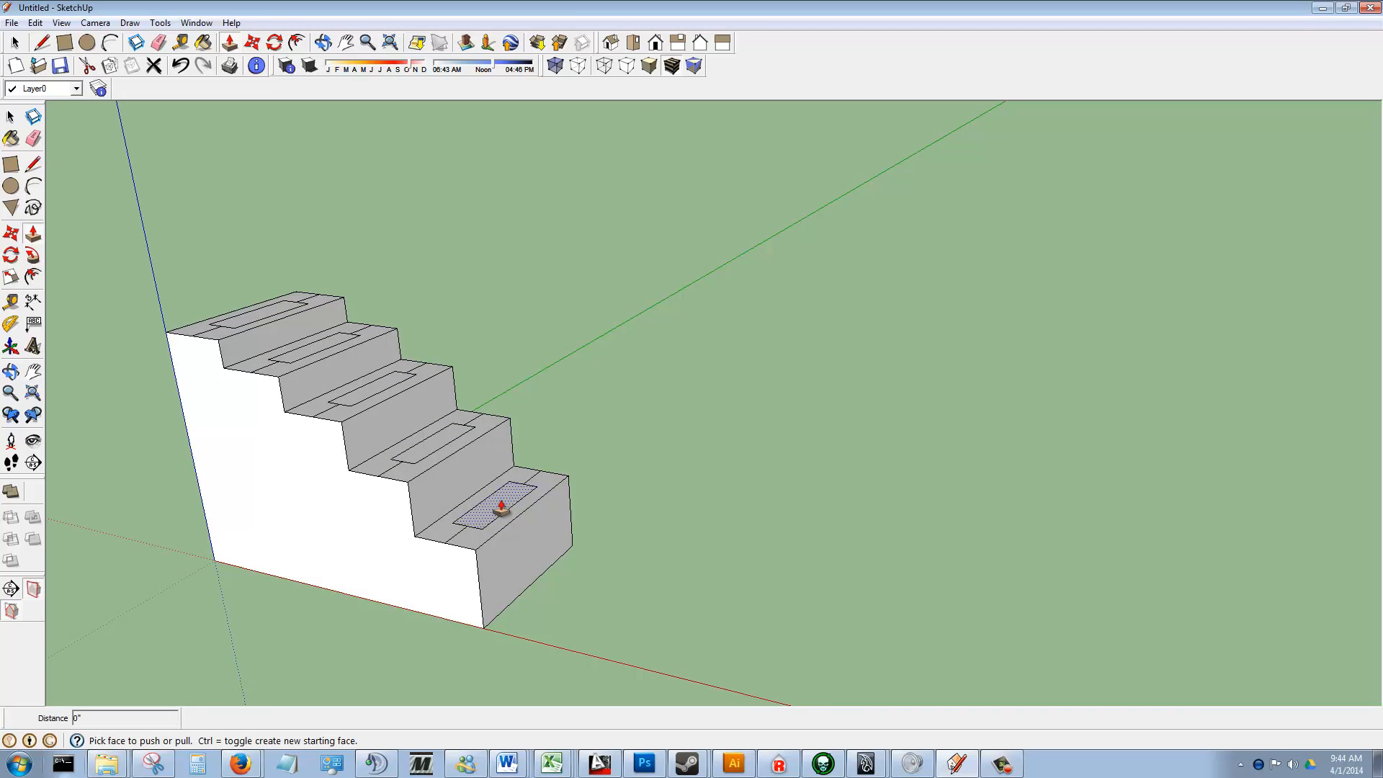
left_click(501, 507)
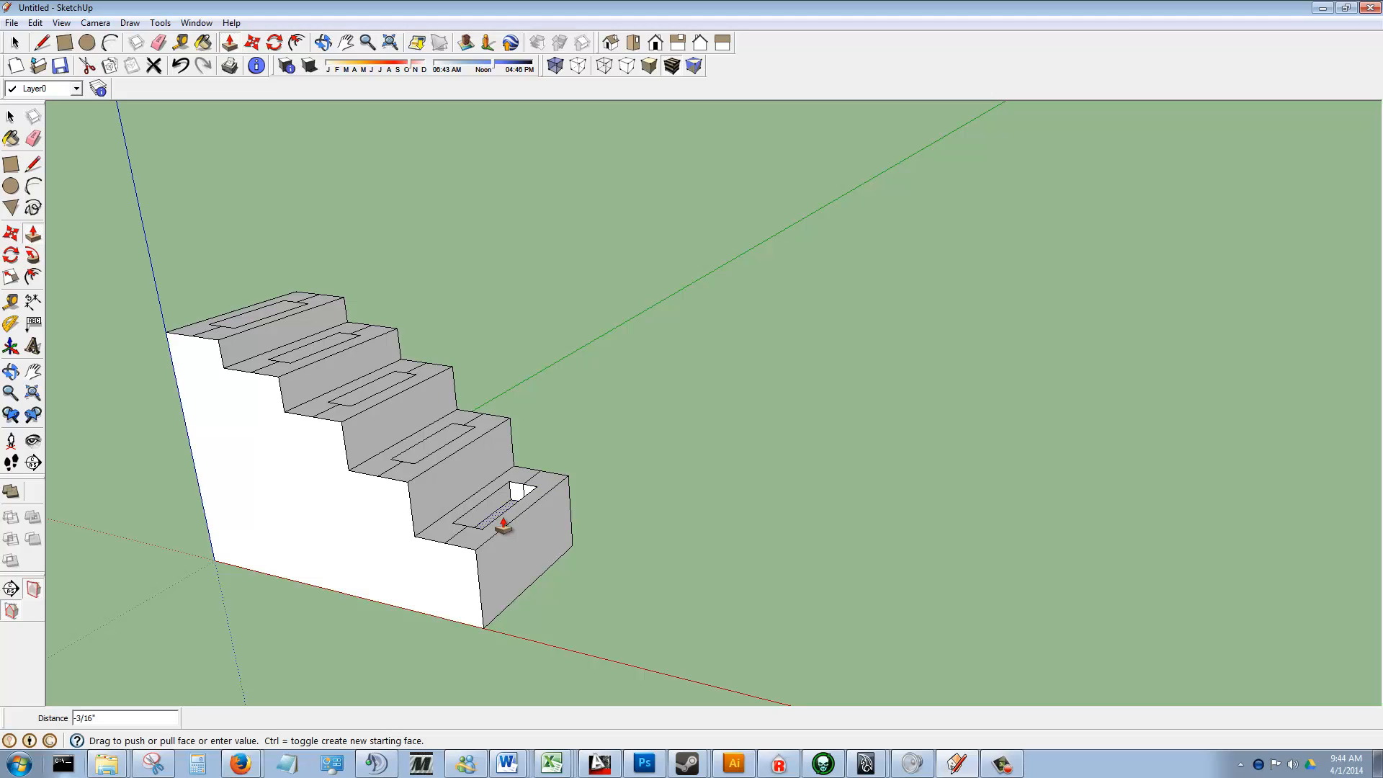
type("4")
key("Return")
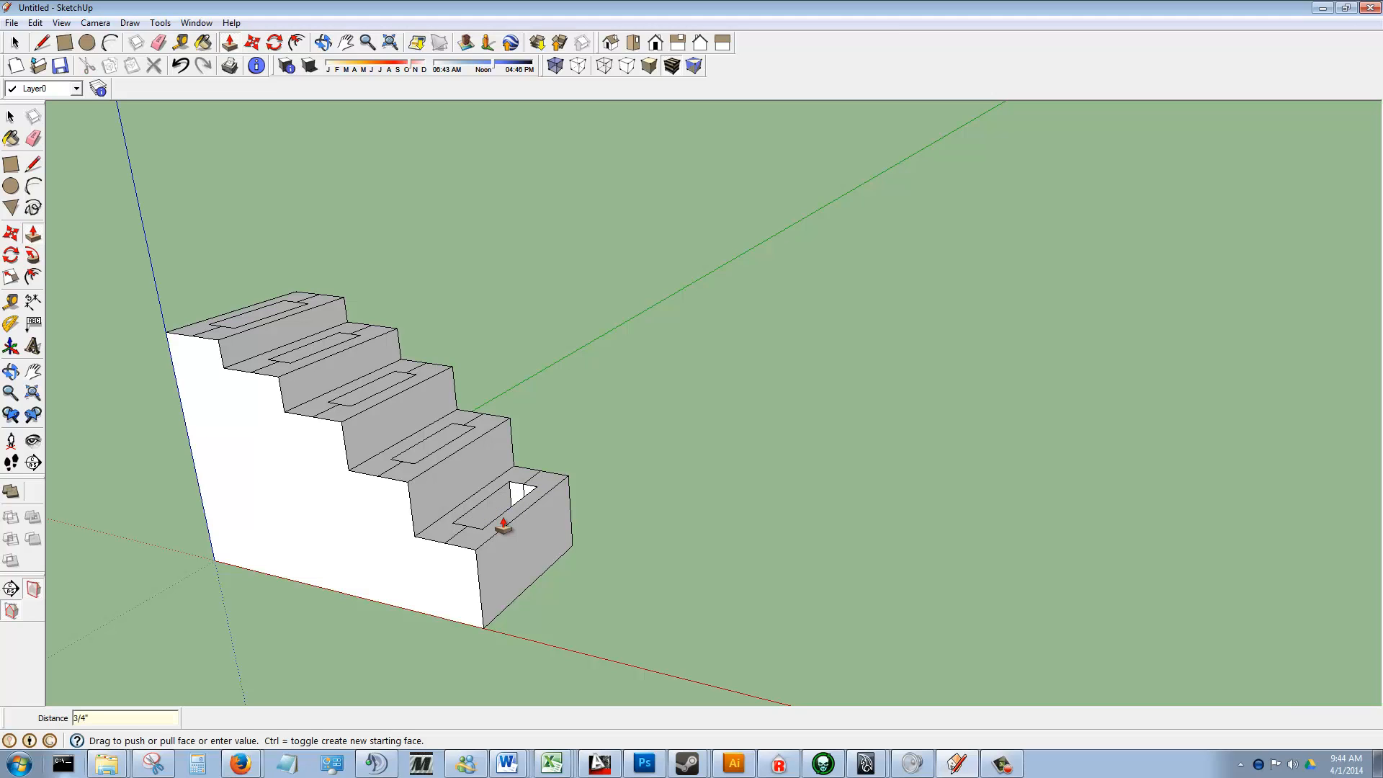
- Push the rectangles on the four upper treads 3/4" down into the block
double_click(442, 468)
double_click(380, 396)
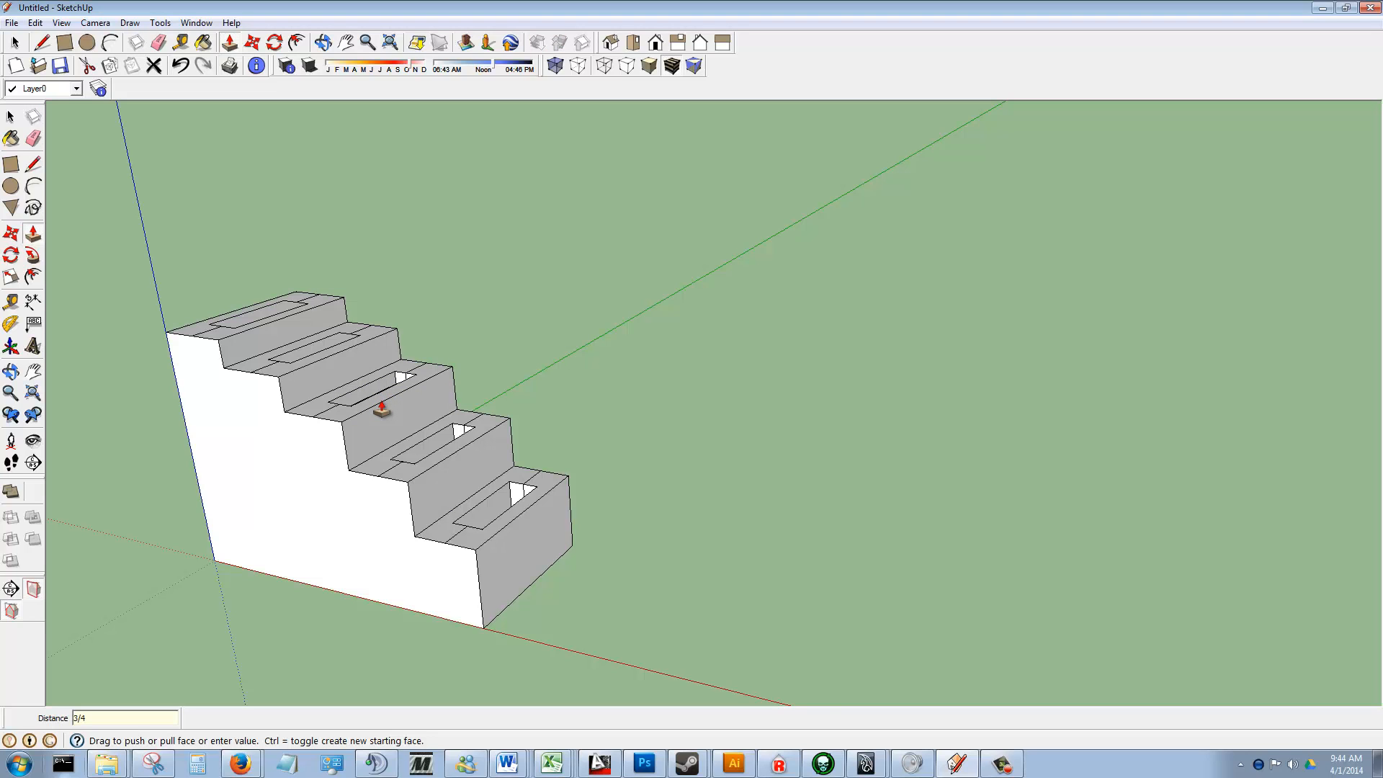
key("Return")
middle_click_drag(313, 387, 389, 452)
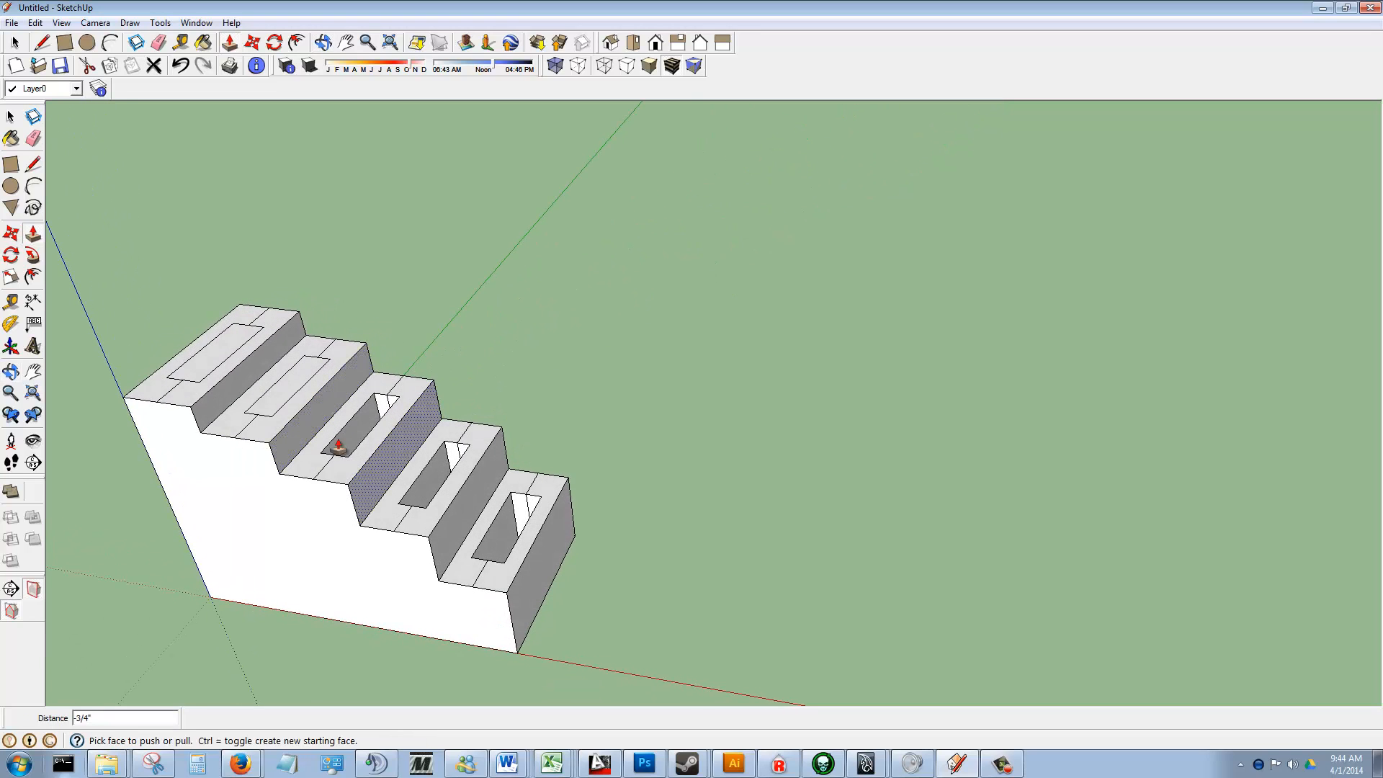
left_click(287, 414)
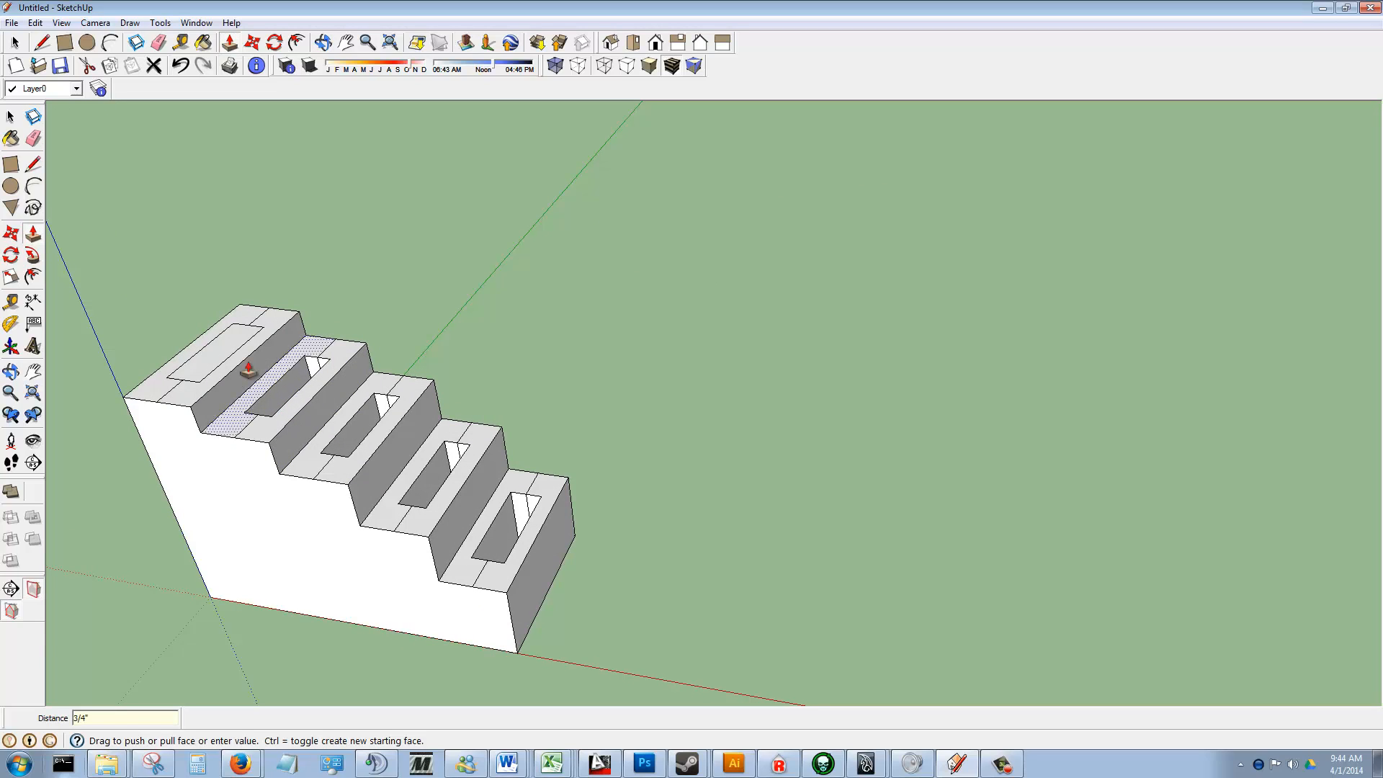
left_click(229, 355)
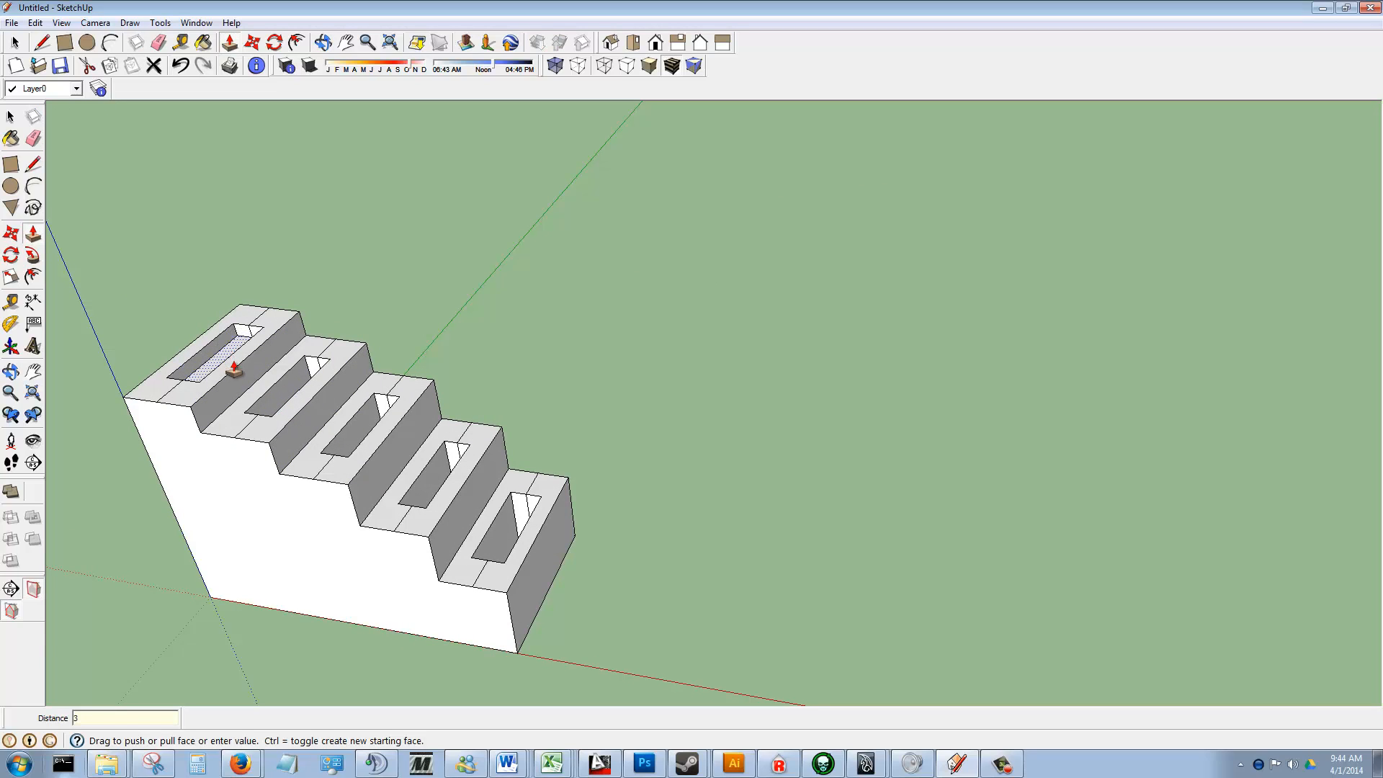
key("Return")
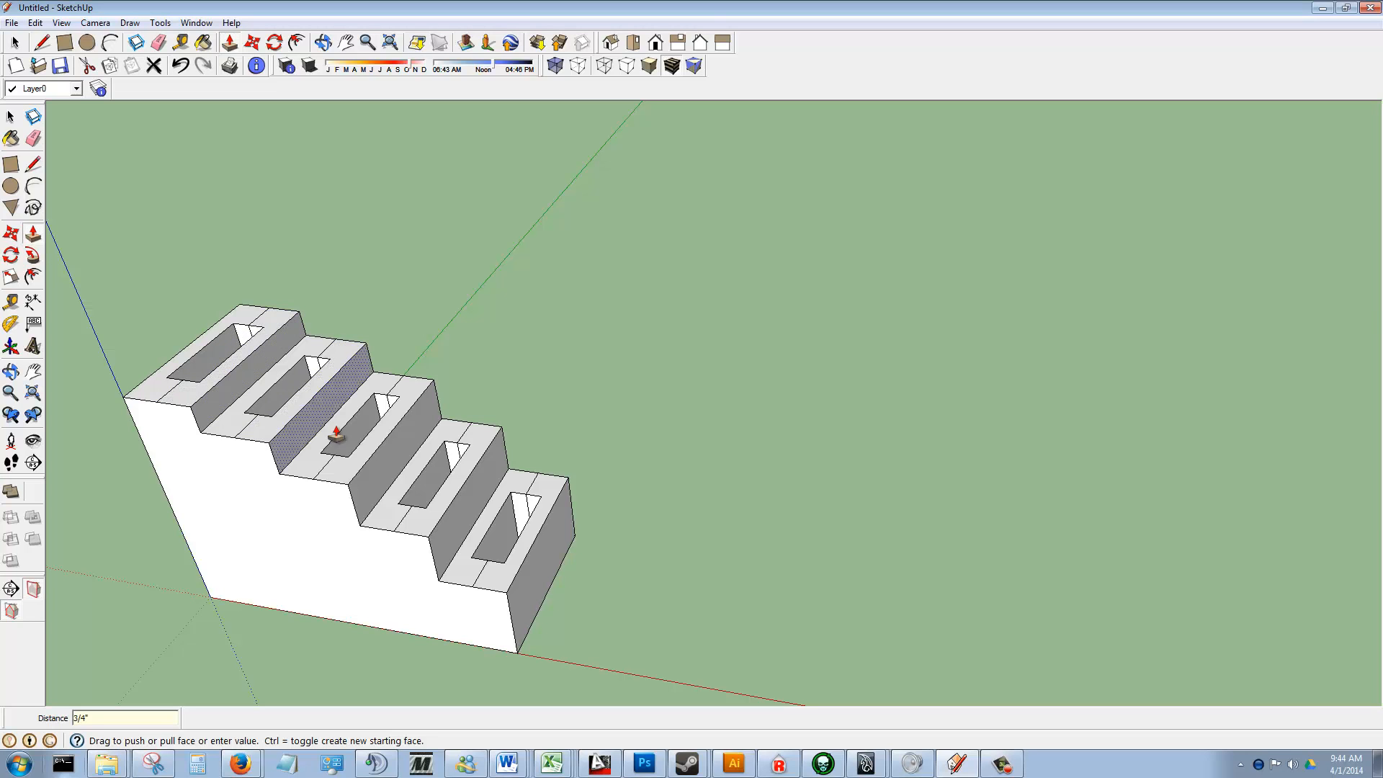
- Try lowering the front half of the lowest tread about 1/8" with Push/Pull, and bring it flush with the back half again
middle_click_drag(324, 432, 518, 457)
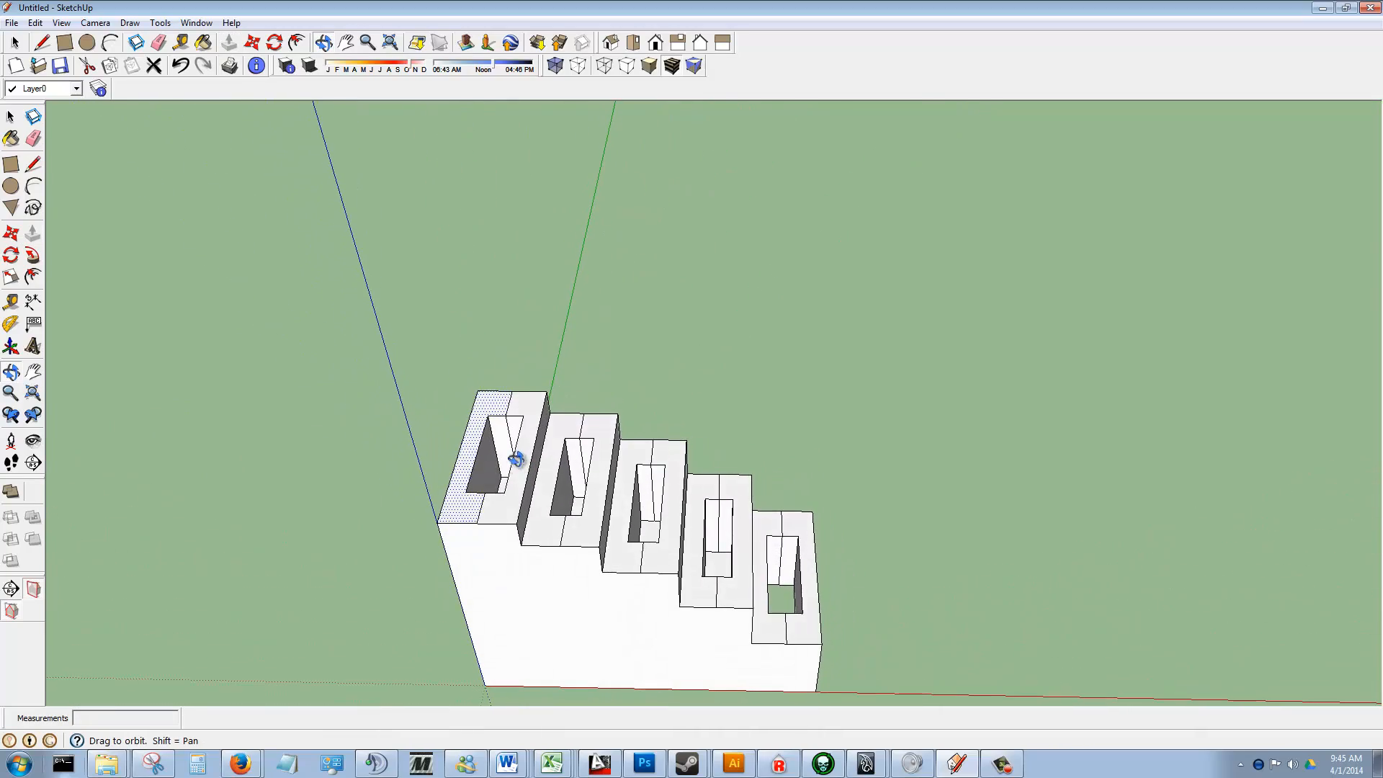
middle_click_drag(731, 633, 528, 692)
middle_click_drag(670, 635, 608, 282)
middle_click_drag(741, 549, 685, 564)
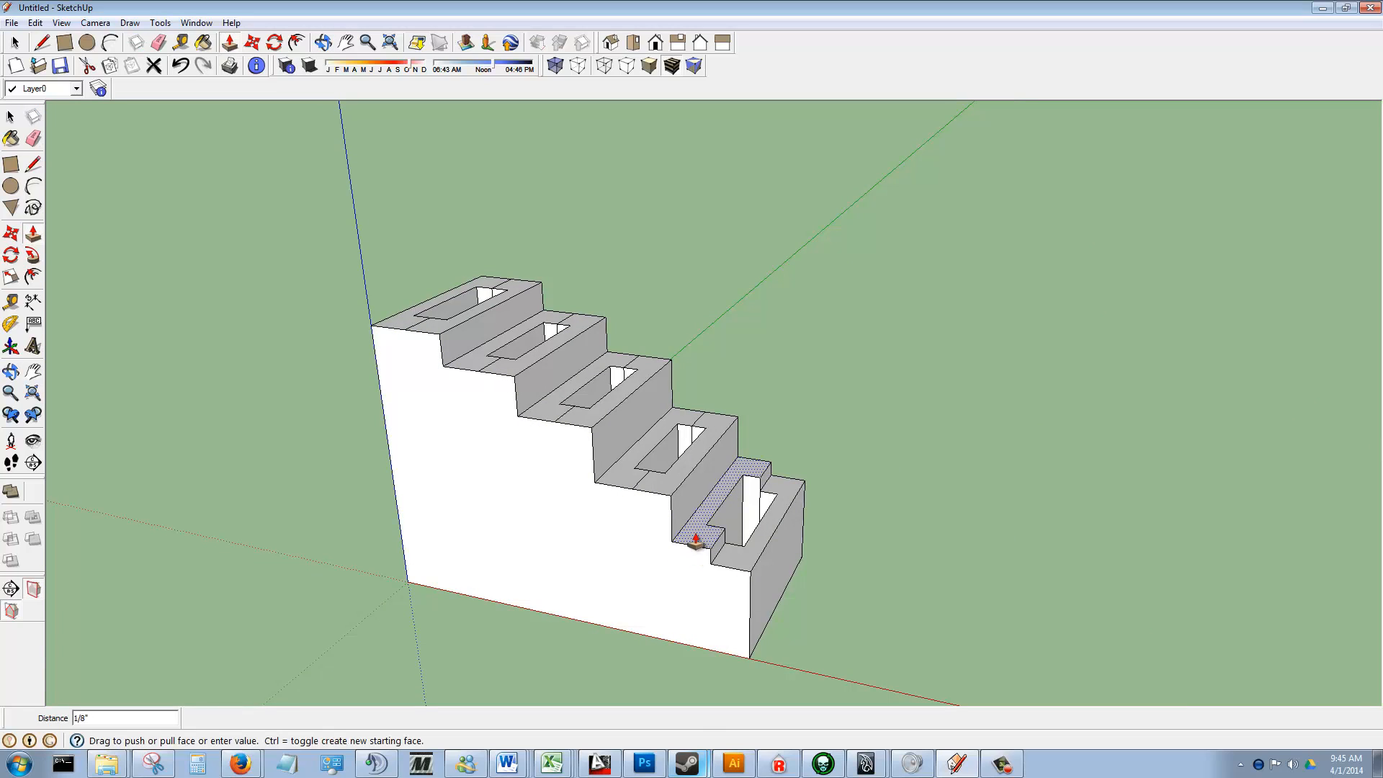
left_click(695, 536)
left_click(727, 556)
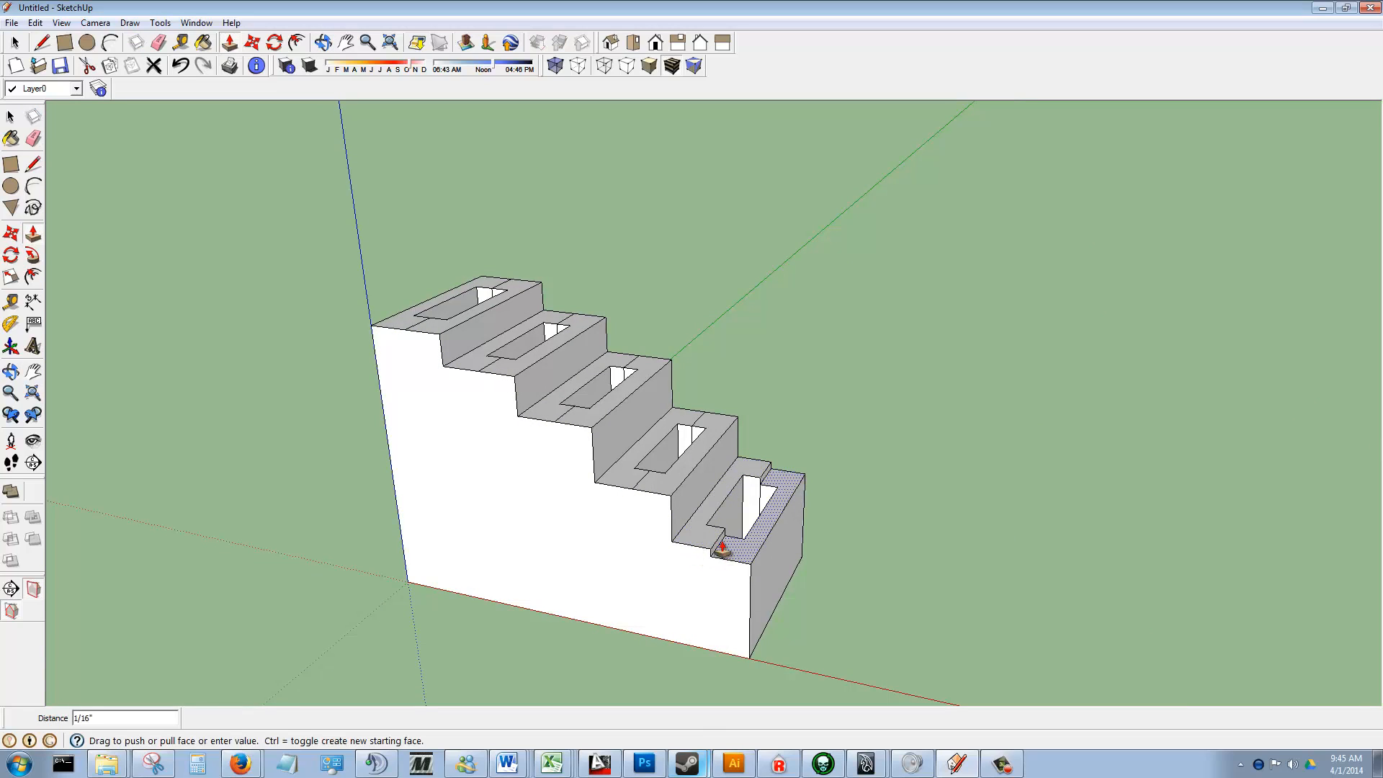
left_click(718, 545)
- Close the opening in the block's underside beneath the lowest tread by tracing one of its short edges with a line
middle_click_drag(756, 655, 538, 368)
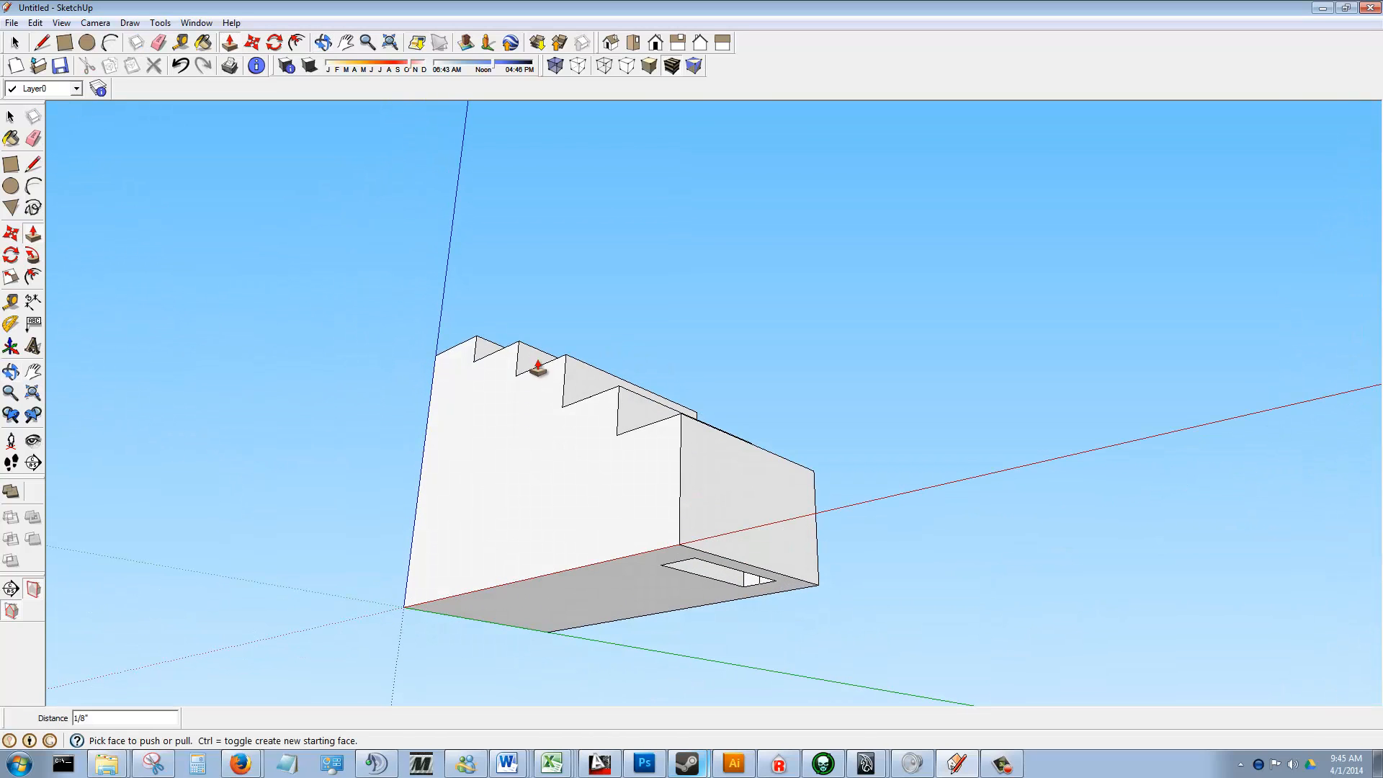
left_click(33, 168)
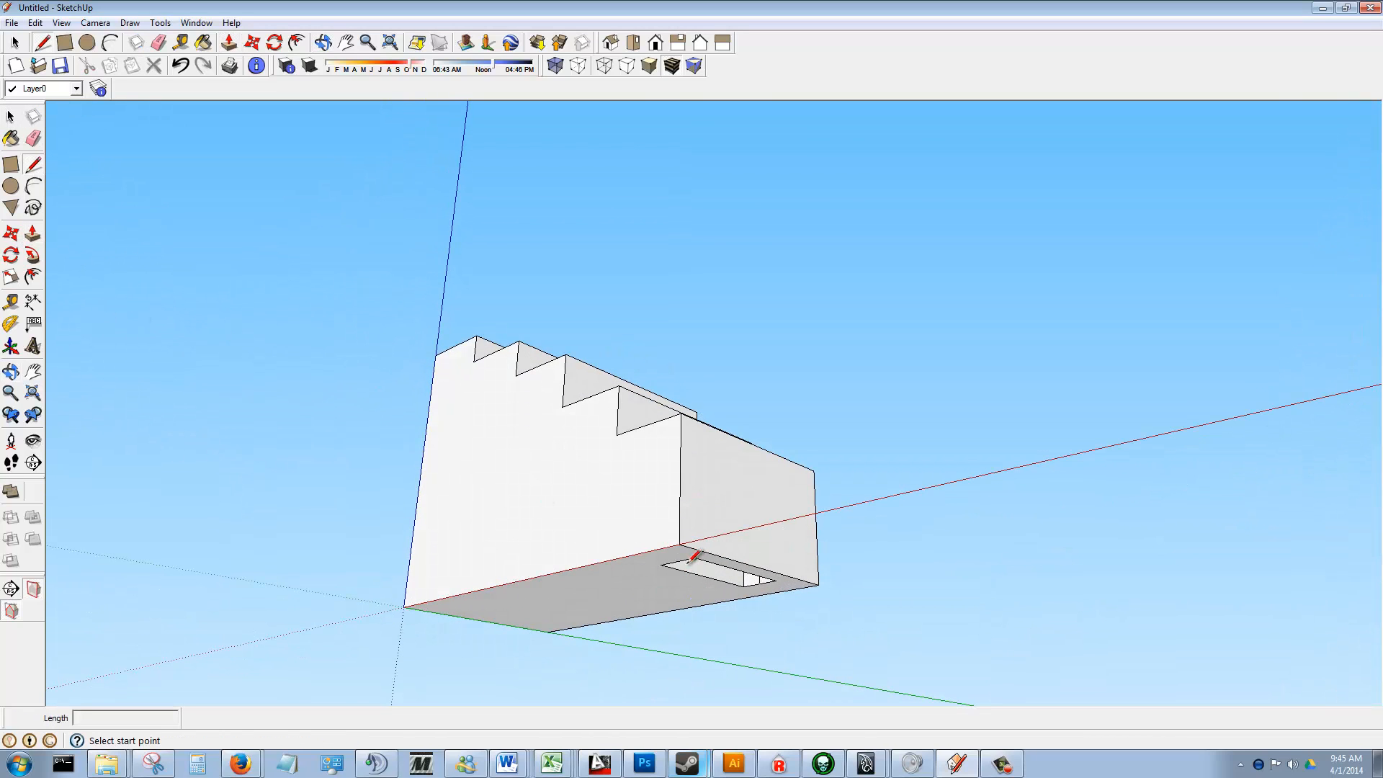
left_click(694, 557)
left_click(662, 564)
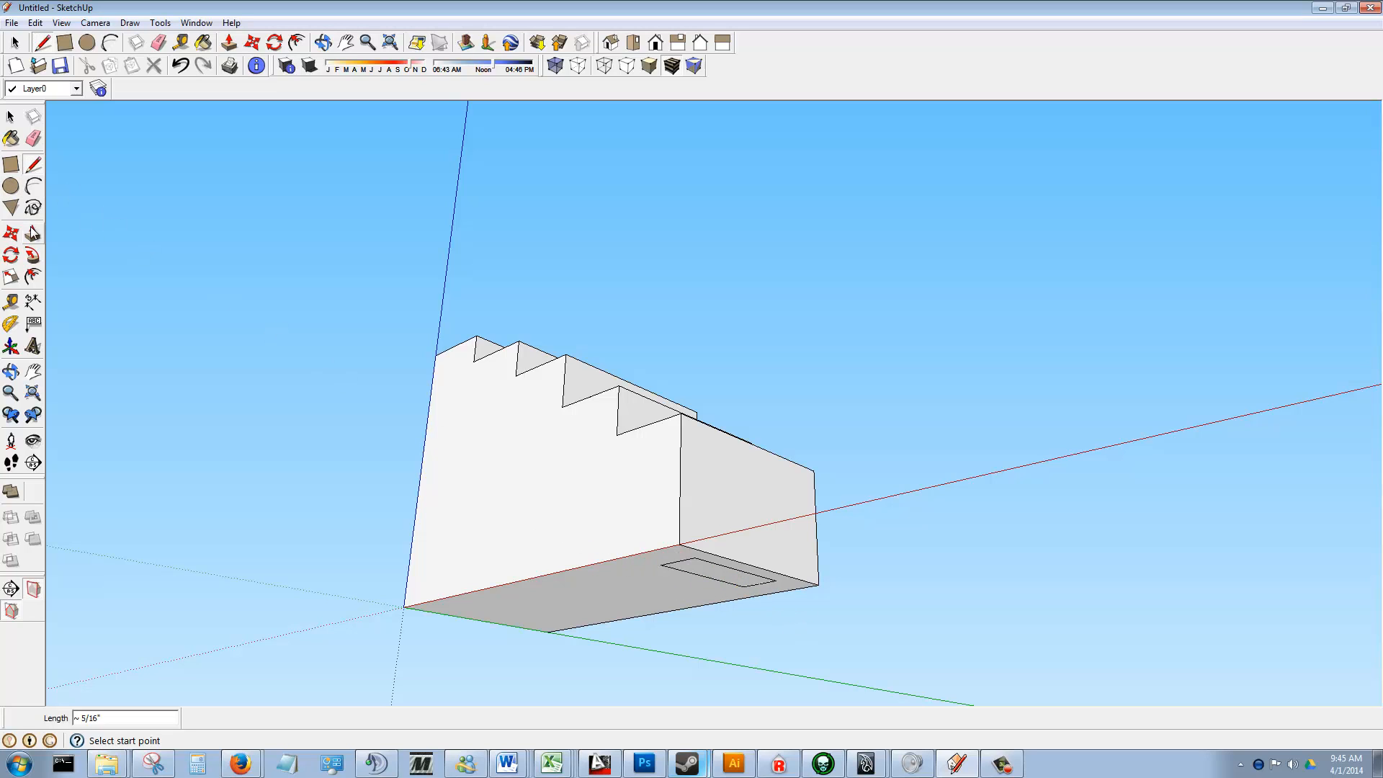
key("p")
mouse_move(701, 577)
left_mouse_down()
mouse_move(706, 566)
mouse_move(697, 581)
left_mouse_up()
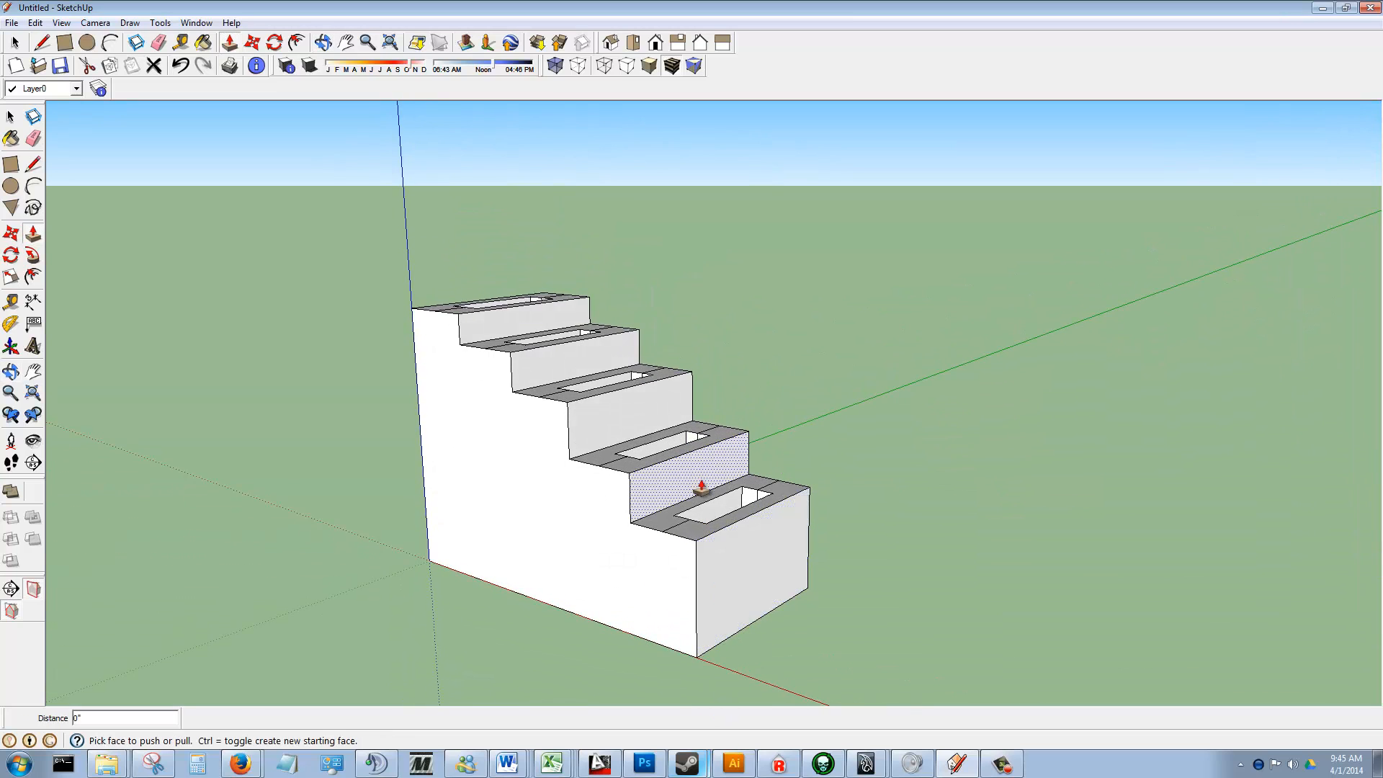
- Raise the floor of the lowest tread's recess 1/8" with Push/Pull
middle_click_drag(700, 490, 743, 533)
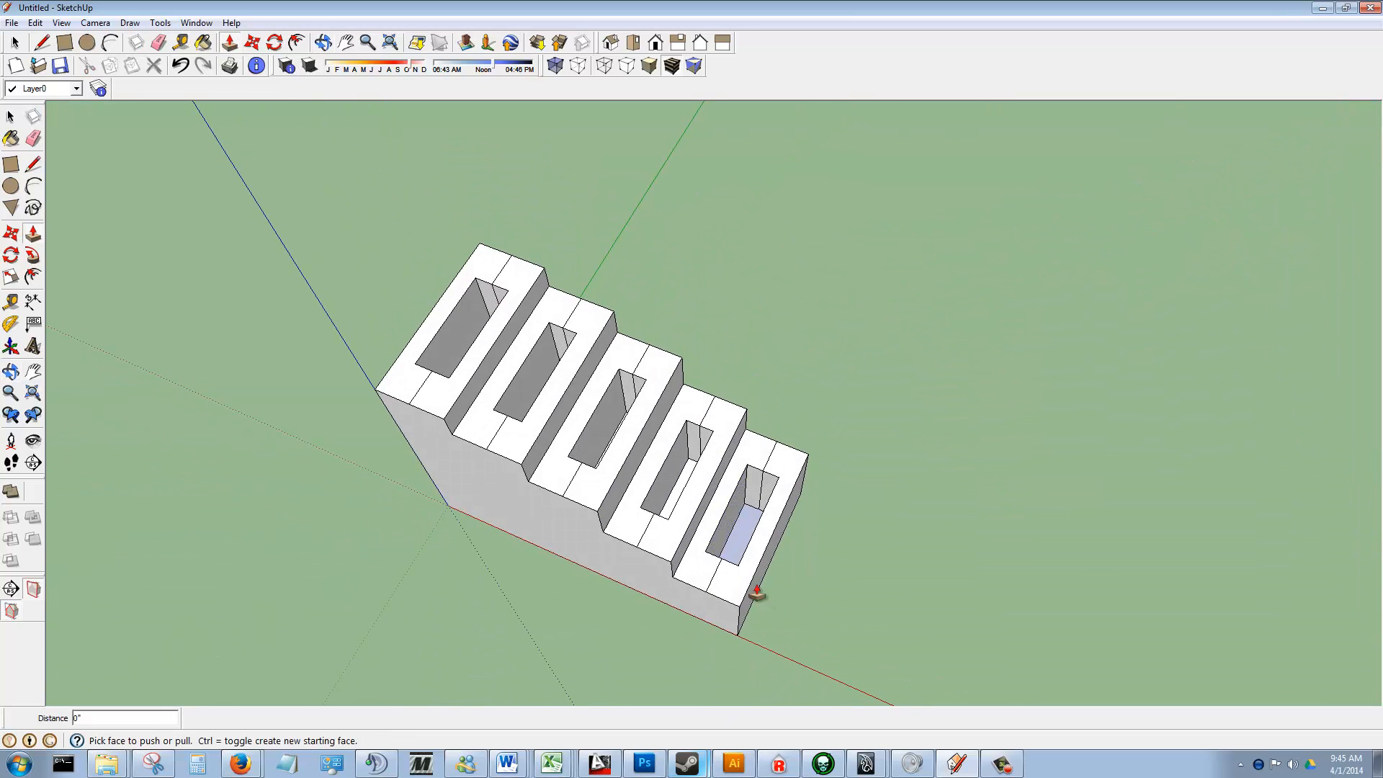
left_click_drag(743, 531, 744, 528)
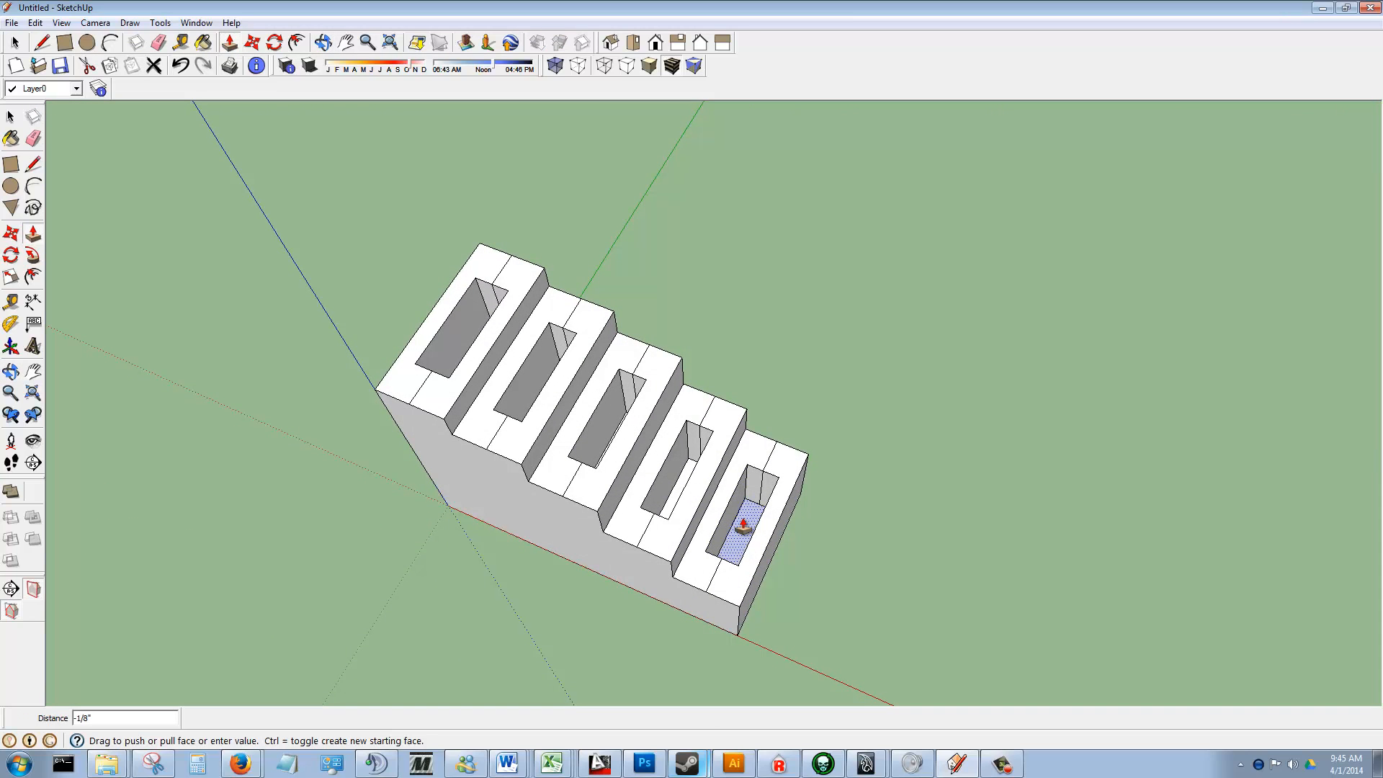
type("1/8")
key("Return")
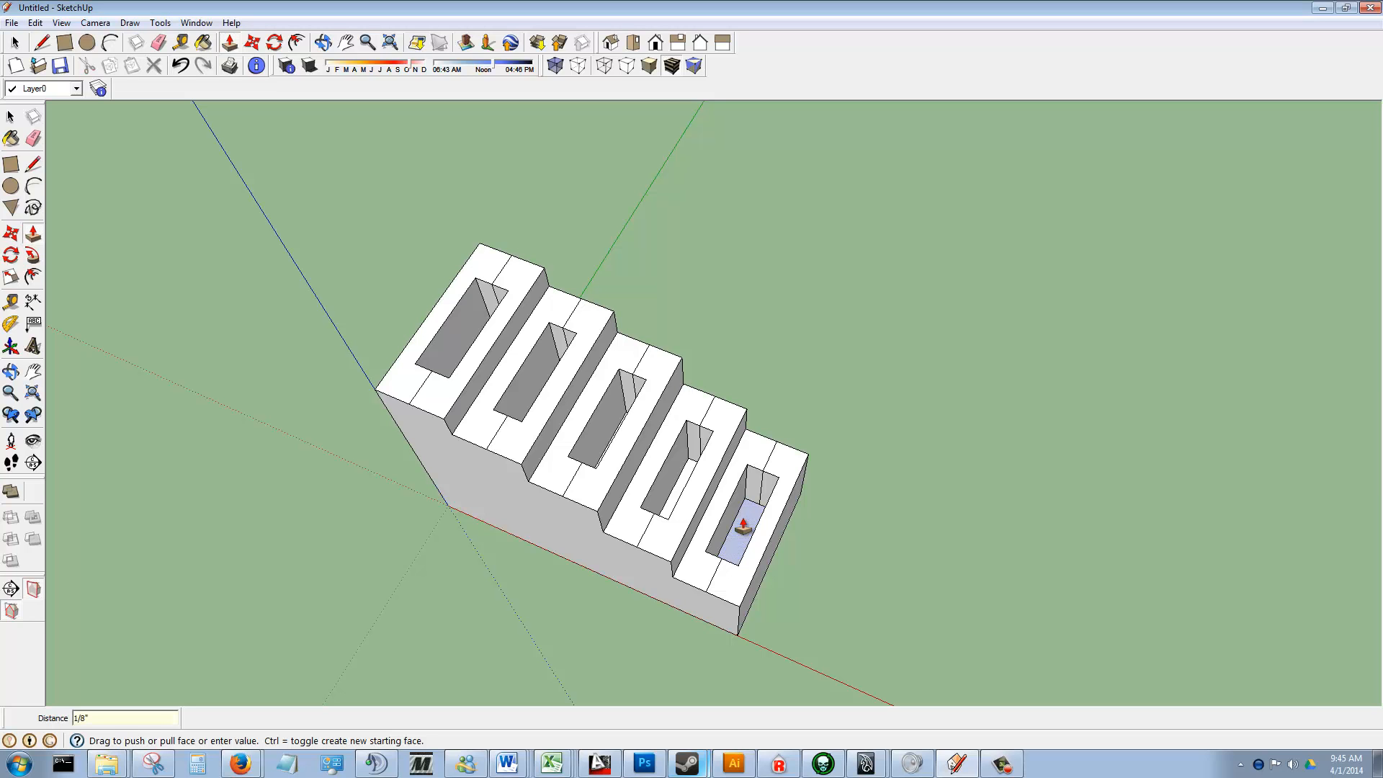
- Cover the shallow recess in the underside with a flush face by redrawing its short edge
middle_click_drag(741, 611, 626, 339)
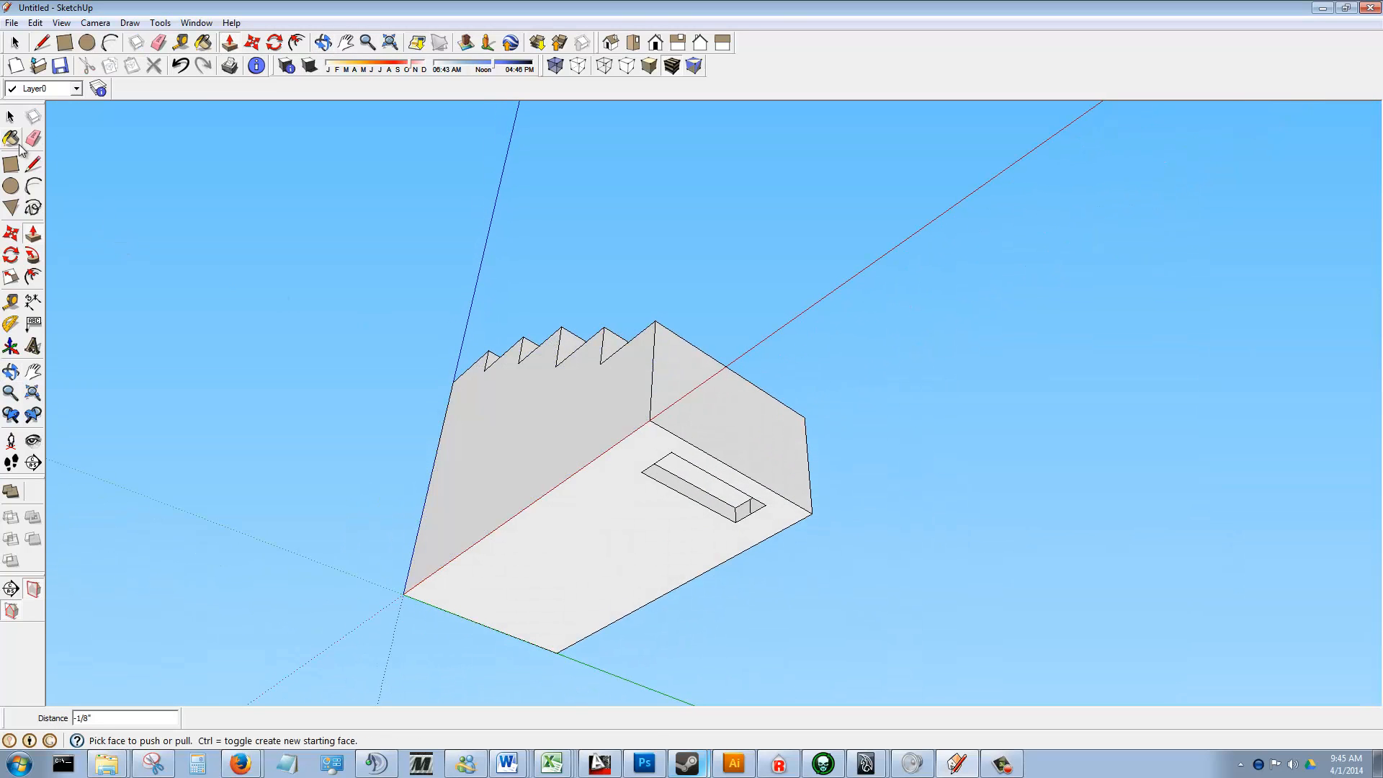
key("l")
left_click(641, 472)
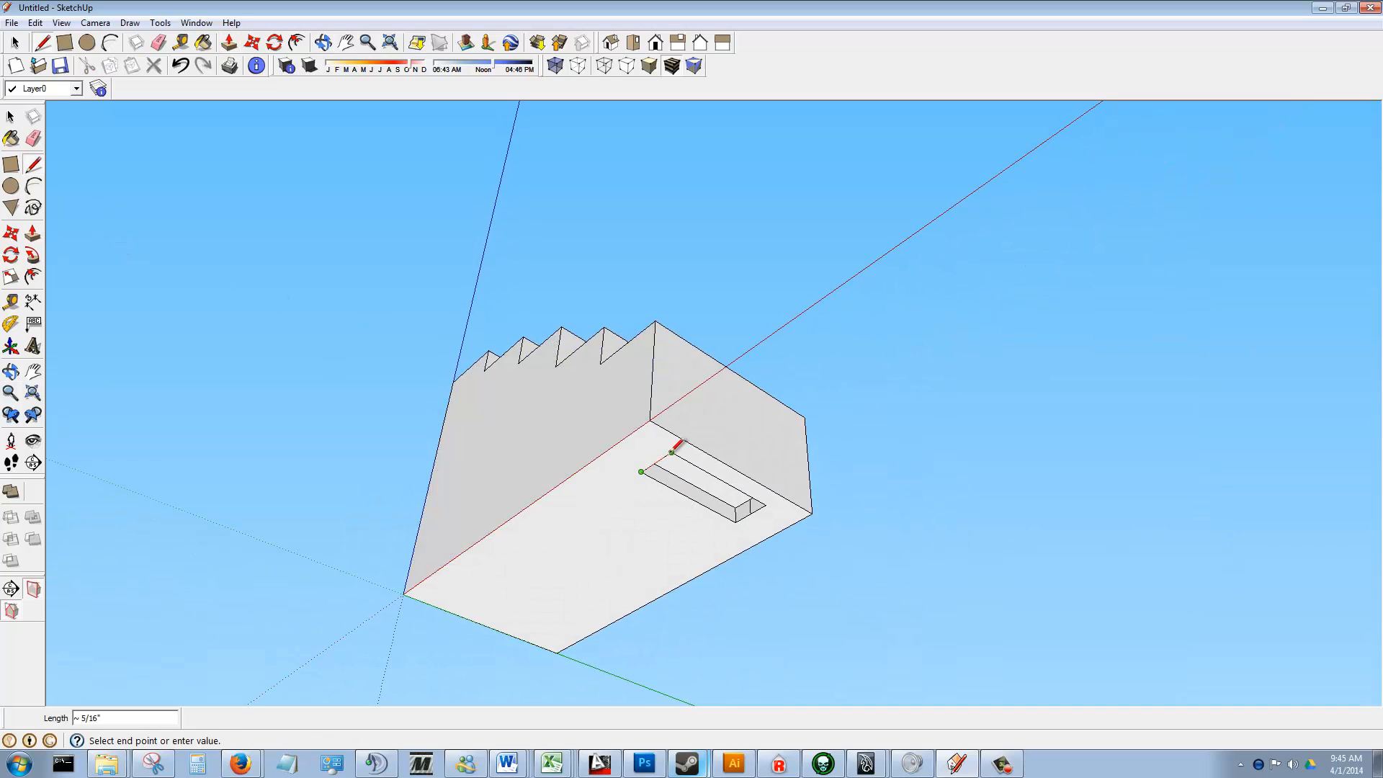
left_click(672, 452)
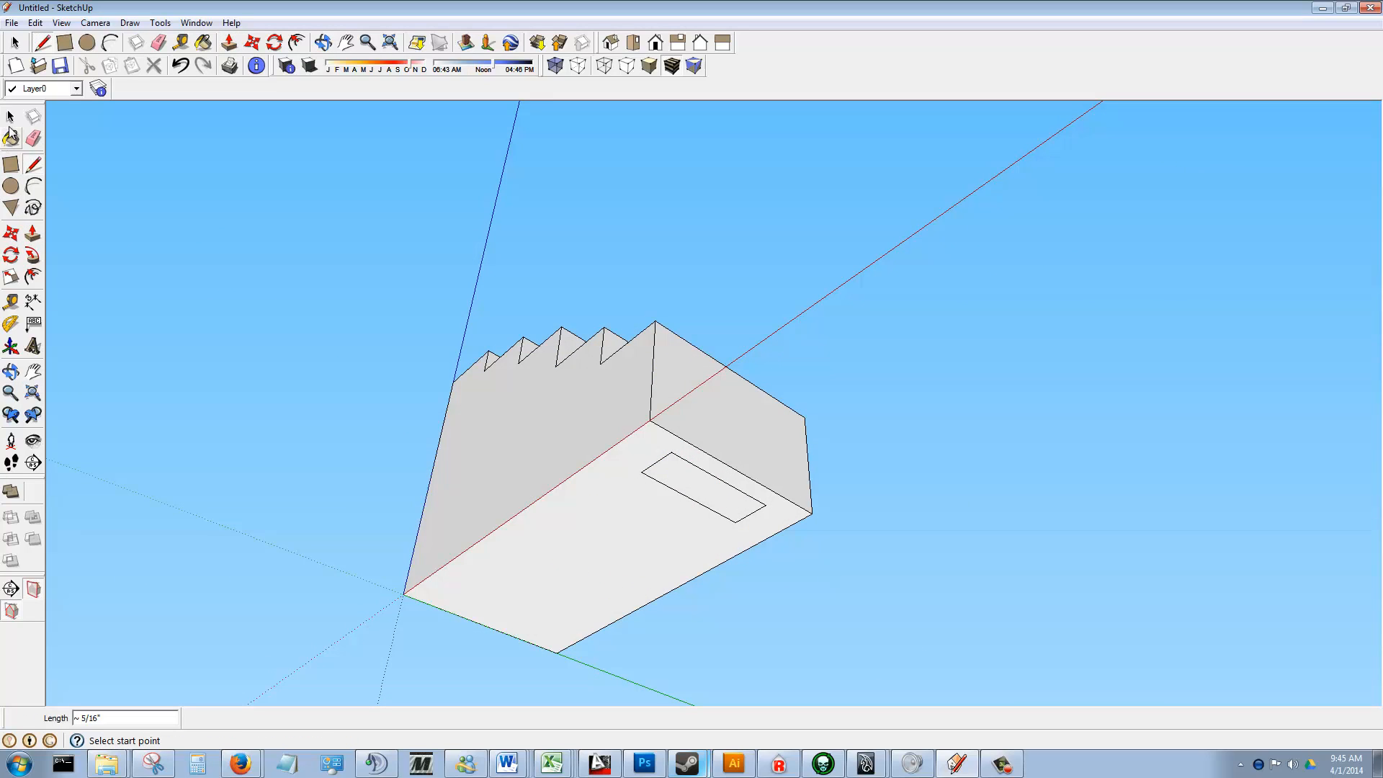
- Erase the leftover rectangular outline on the block's underside beneath the lowest tread
left_click(10, 118)
left_click(655, 475)
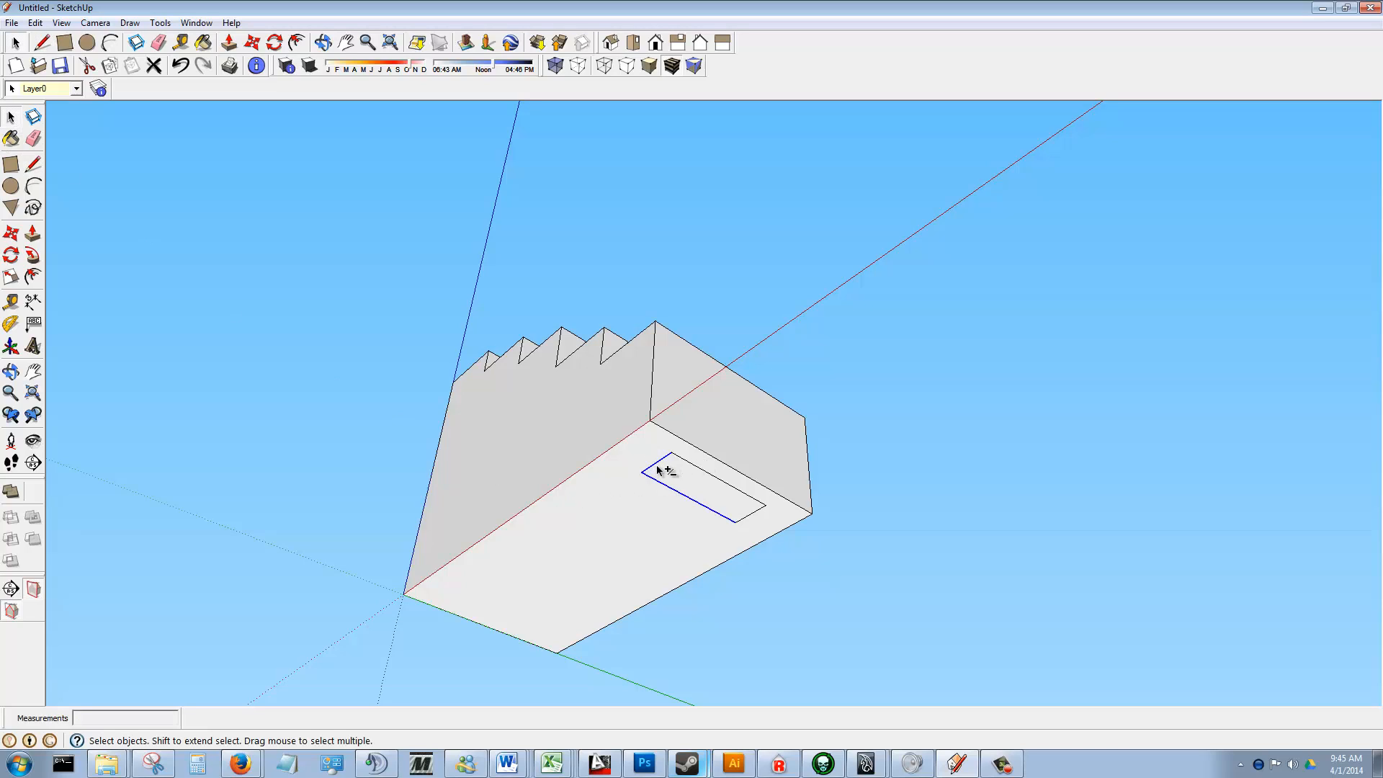
left_click(693, 465, "shift")
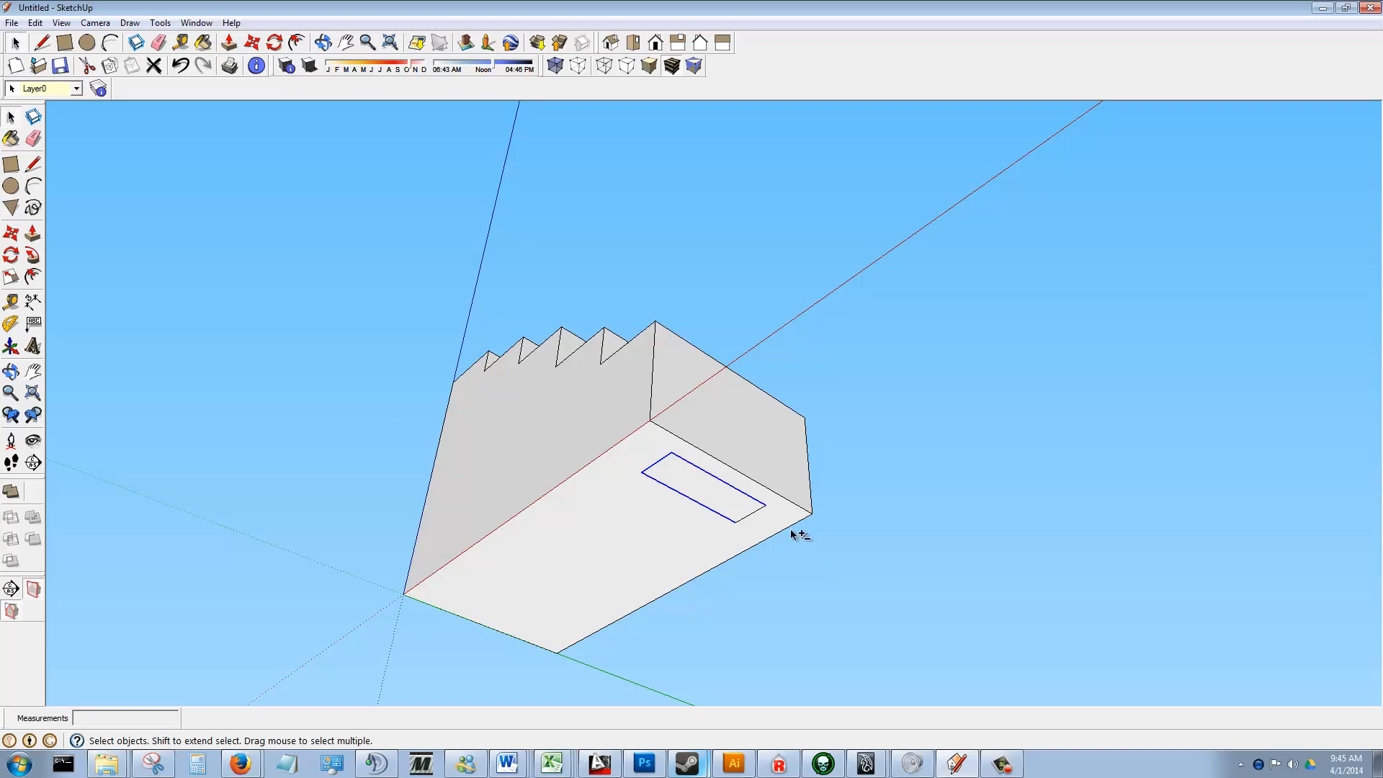
right_click(744, 517)
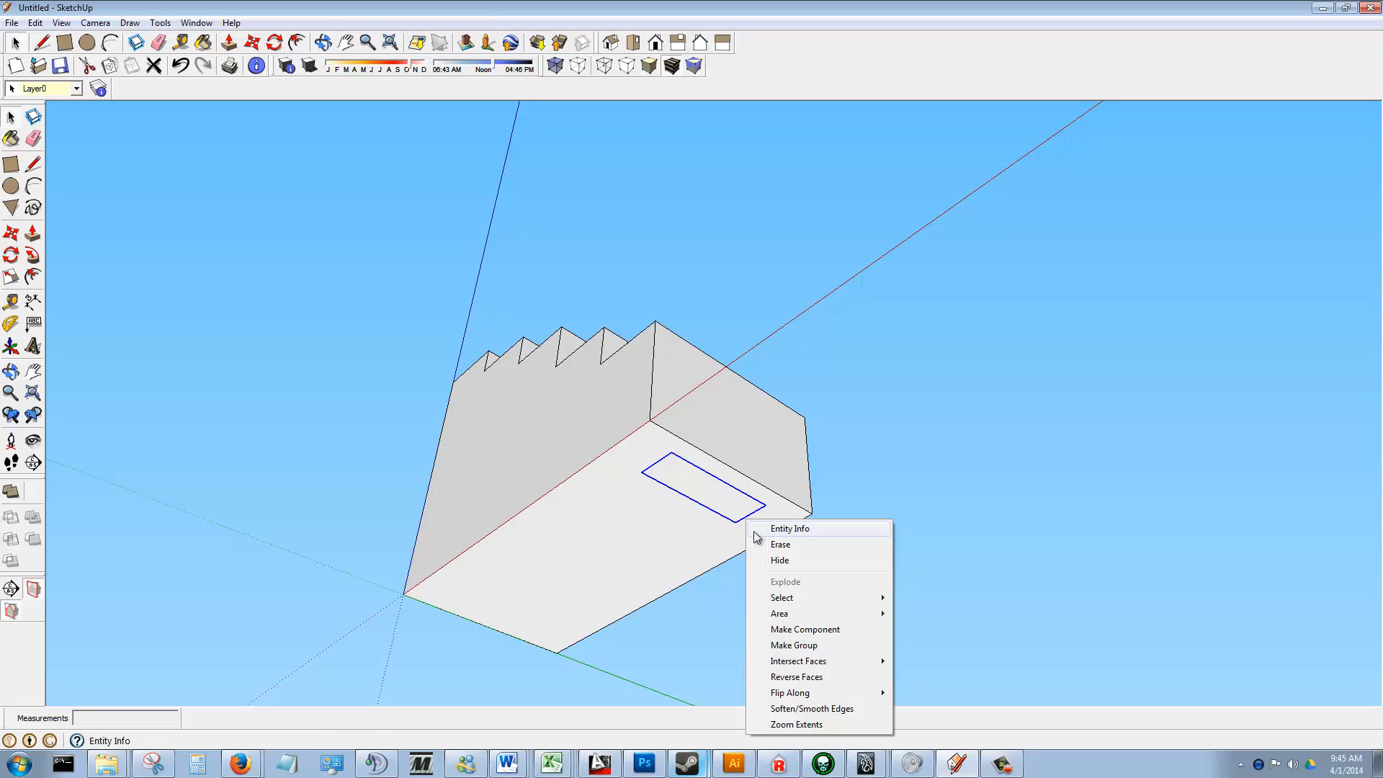
left_click(767, 546)
- Inspect the finished staircase from the sides, front and above, checking the treads and their recesses
mouse_move(540, 386)
middle_mouse_down()
mouse_move(547, 484)
mouse_move(615, 546)
mouse_move(613, 583)
mouse_move(518, 395)
mouse_move(710, 565)
mouse_move(792, 568)
middle_mouse_up()
middle_click_drag(443, 539, 1041, 493)
middle_click_drag(632, 516, 619, 417)
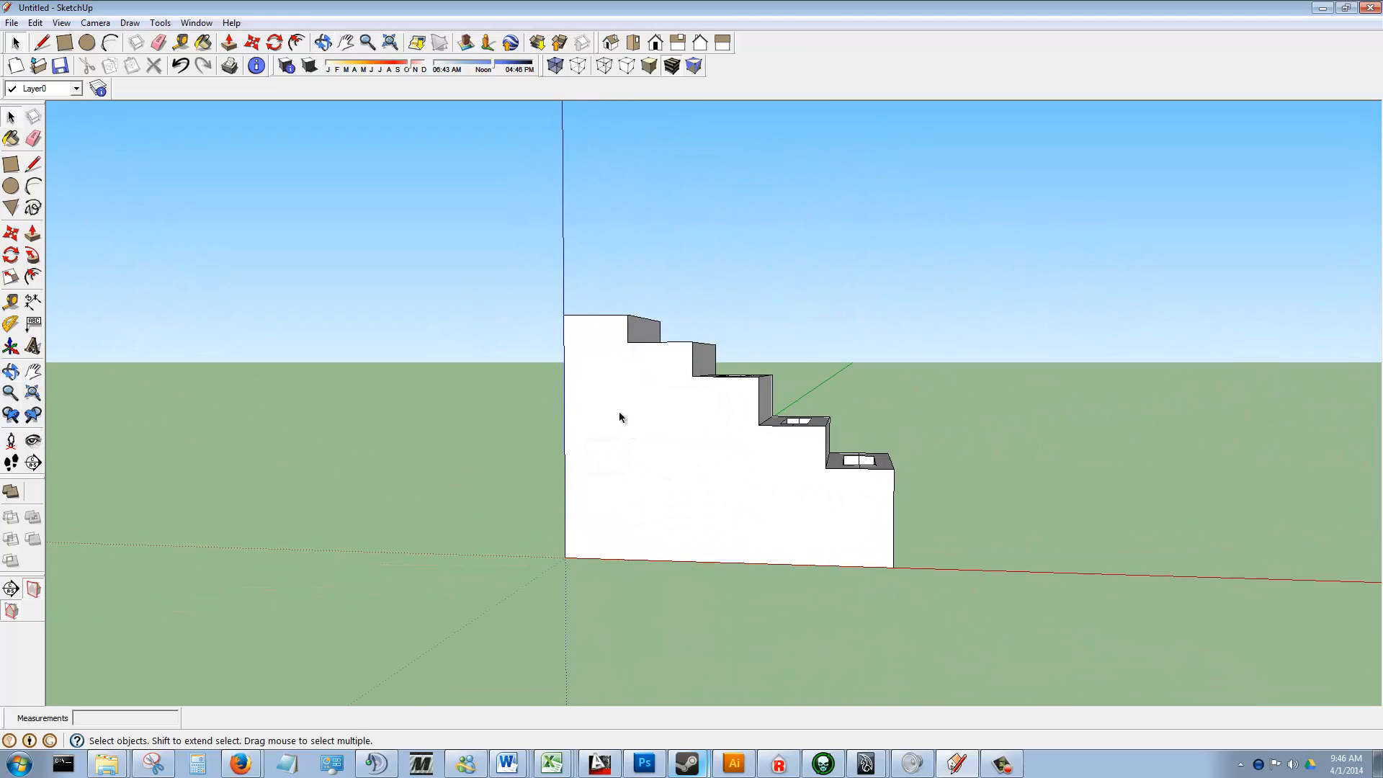
middle_click_drag(736, 370, 265, 395)
middle_click_drag(650, 409, 148, 360)
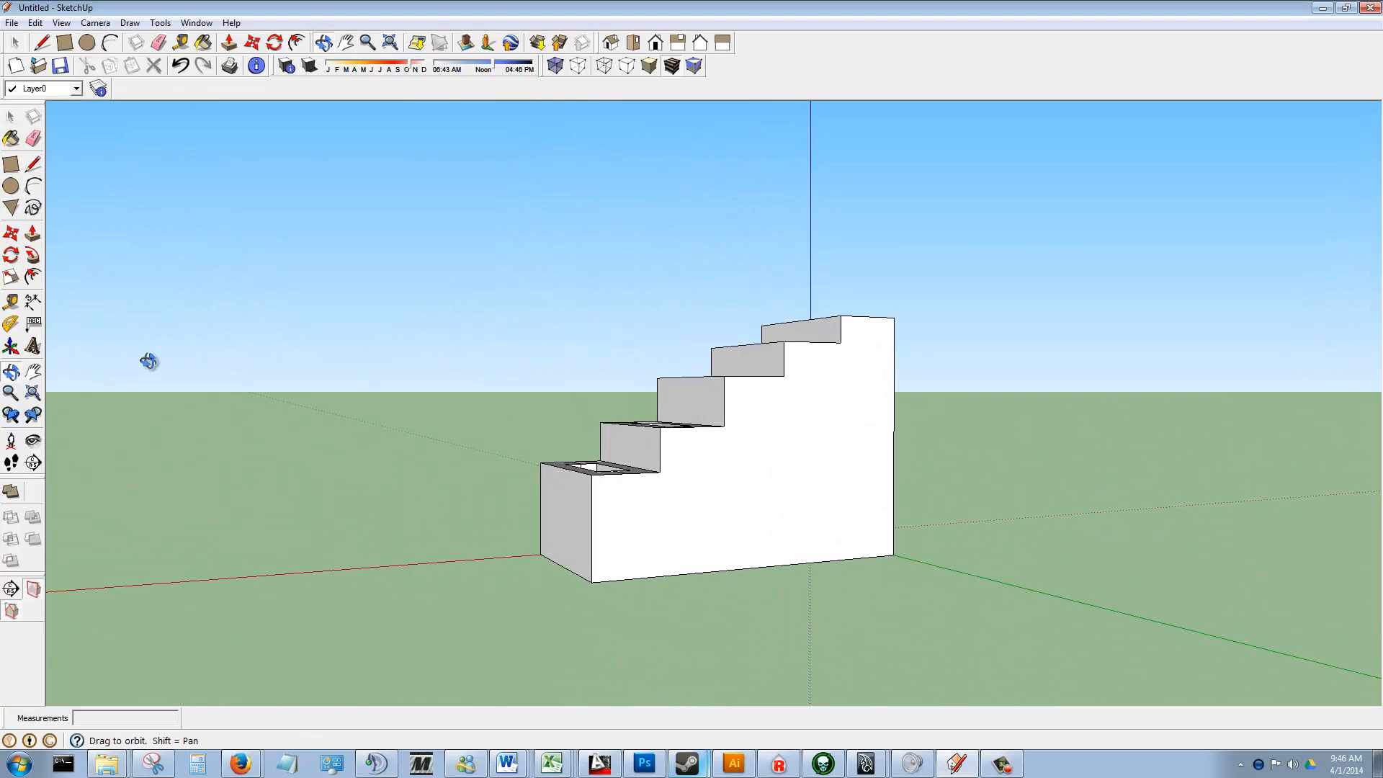
middle_click_drag(728, 429, 459, 463)
scroll(633, 429, "up", 4)
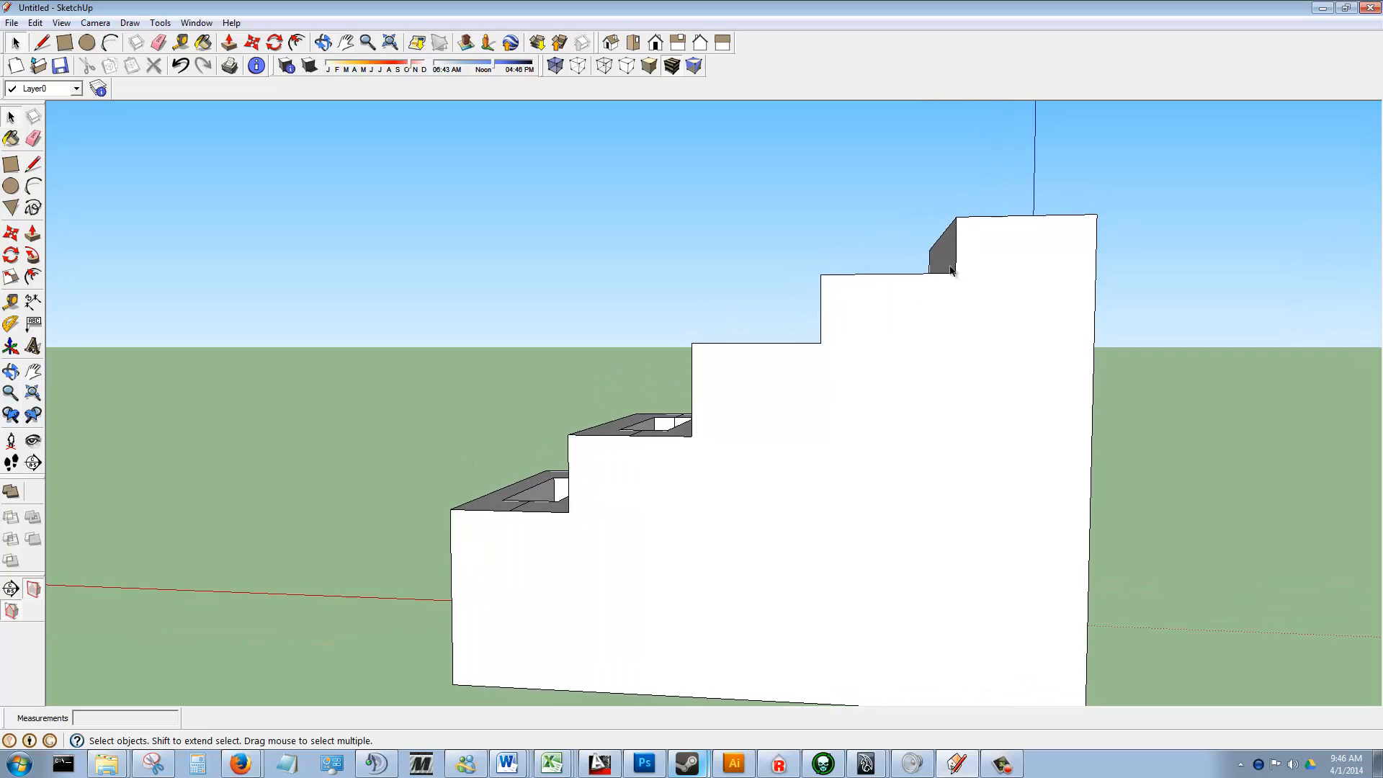
middle_click_drag(513, 366, 593, 386)
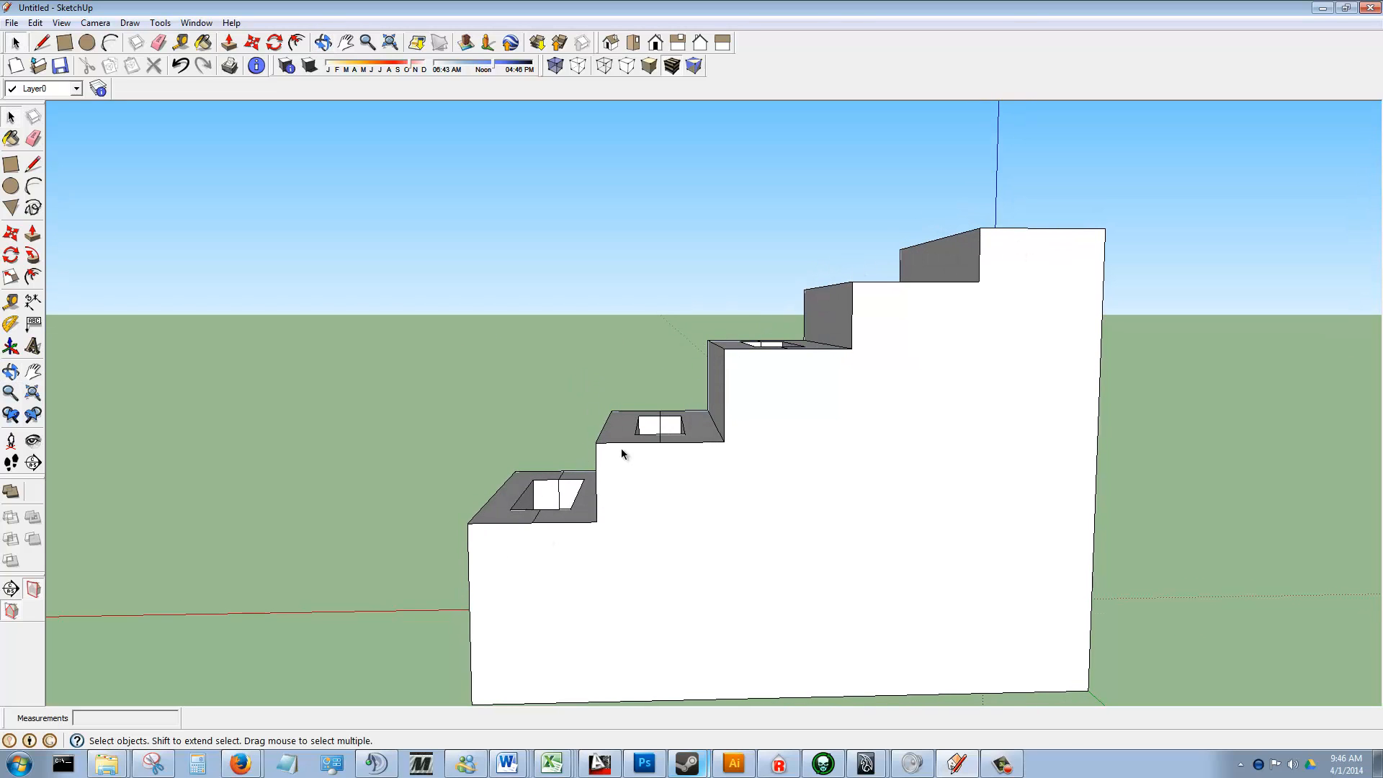
scroll(621, 453, "down", 3)
middle_click_drag(733, 411, 578, 374)
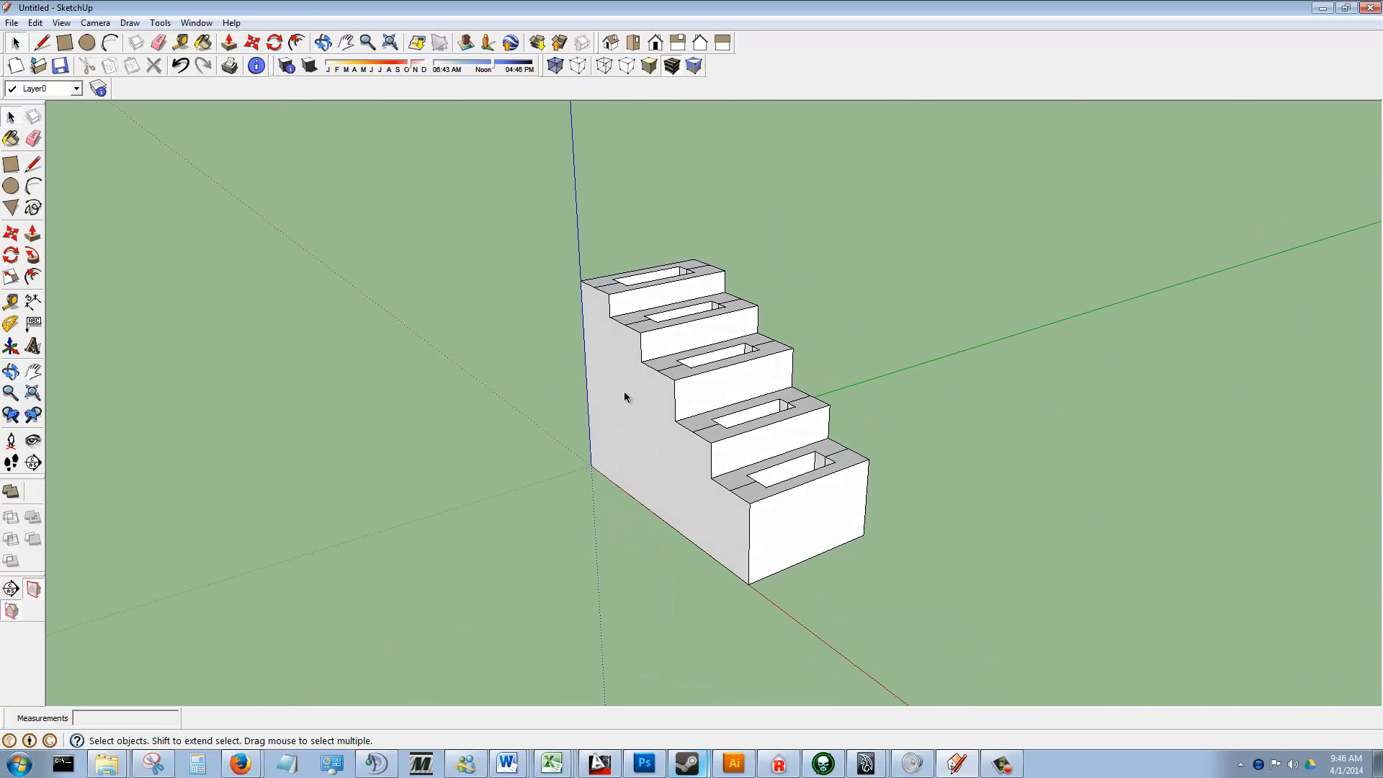
scroll(623, 391, "down", 3)
scroll(617, 457, "up", 5)
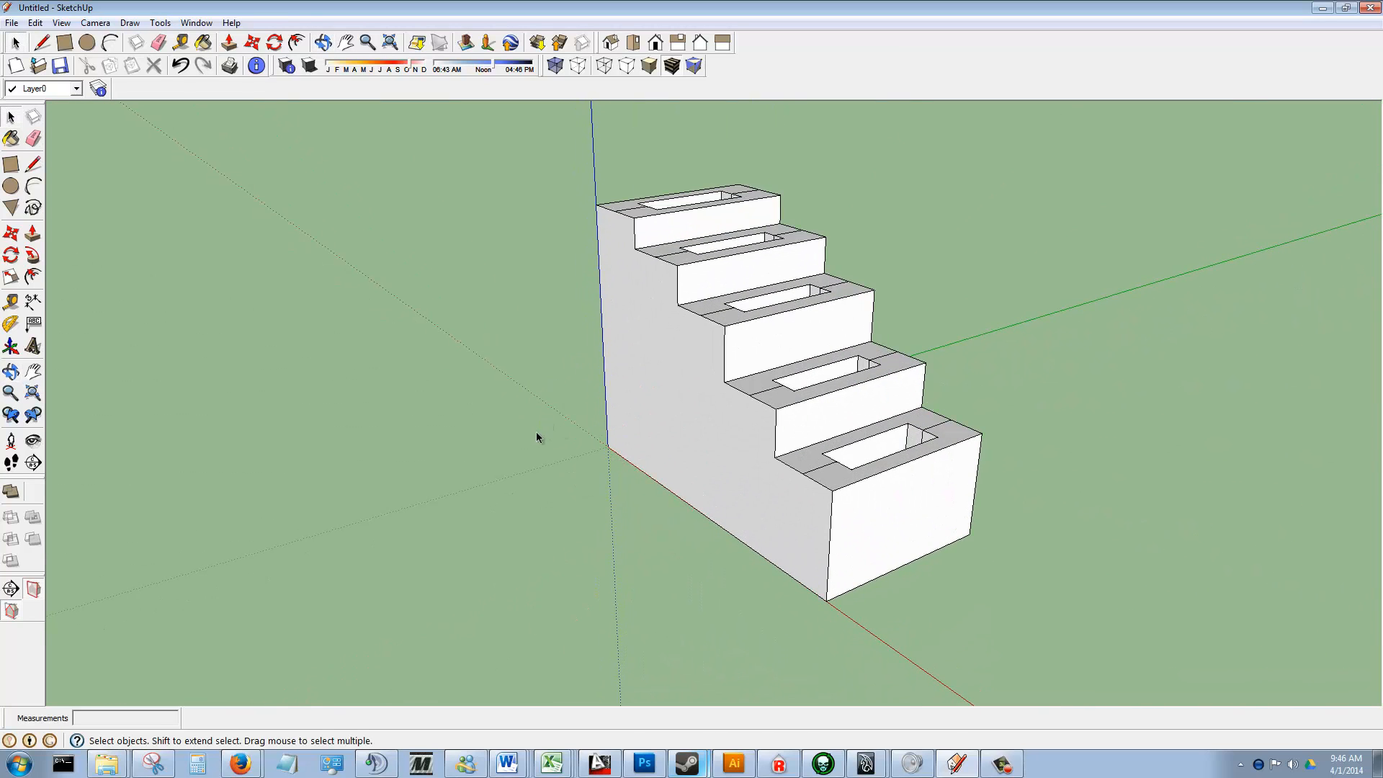
middle_click_drag(536, 430, 674, 521)
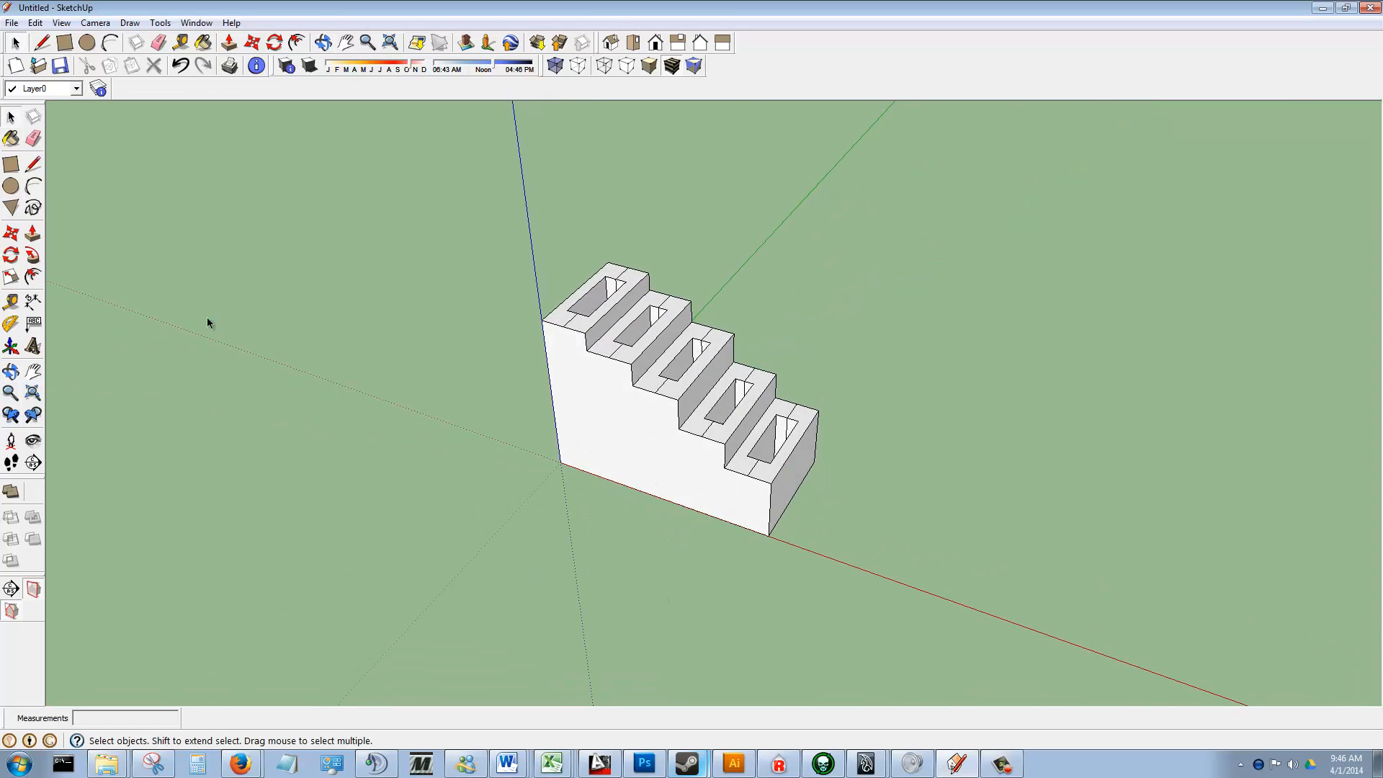
- Measure from the block's origin corner to the second-highest tread, and from that tread's recess to its side edge
left_click(9, 304)
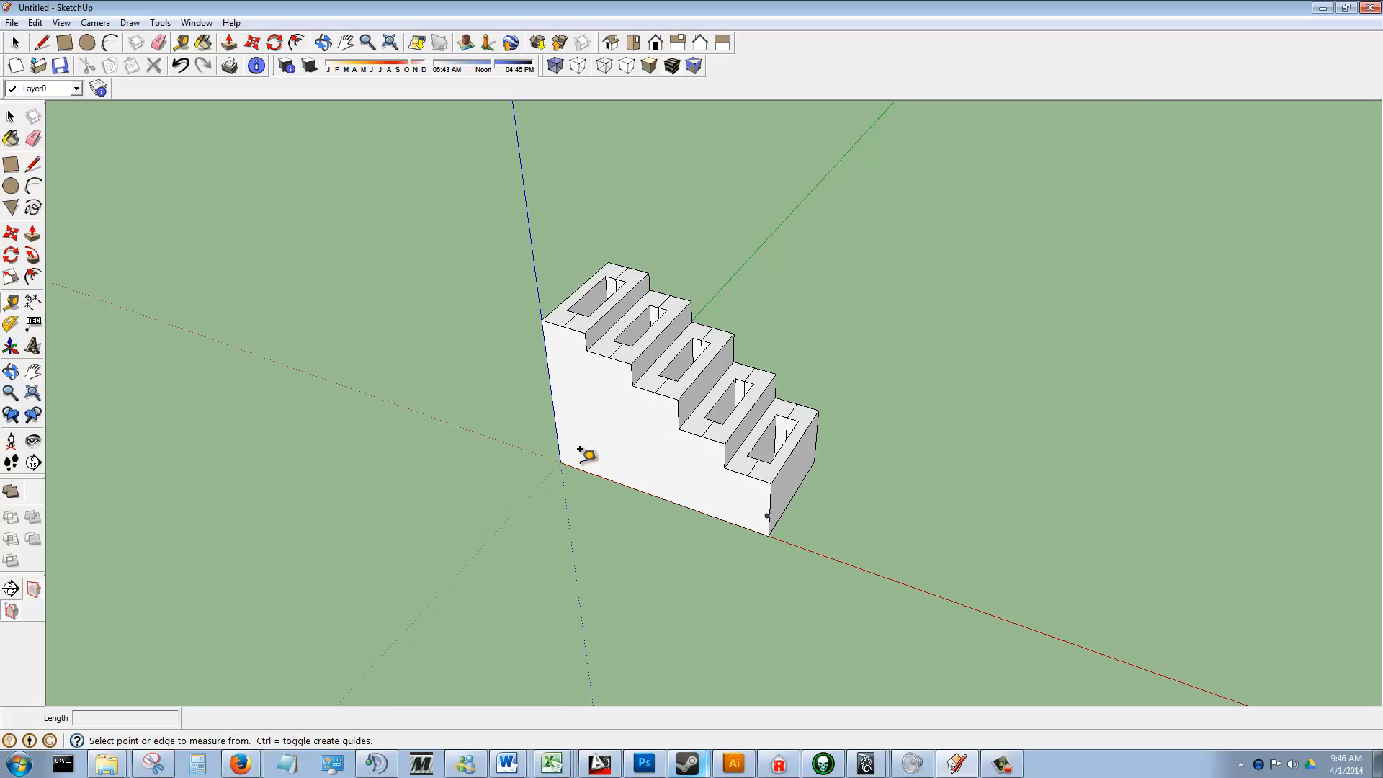
scroll(565, 455, "up", 3)
left_click(555, 455)
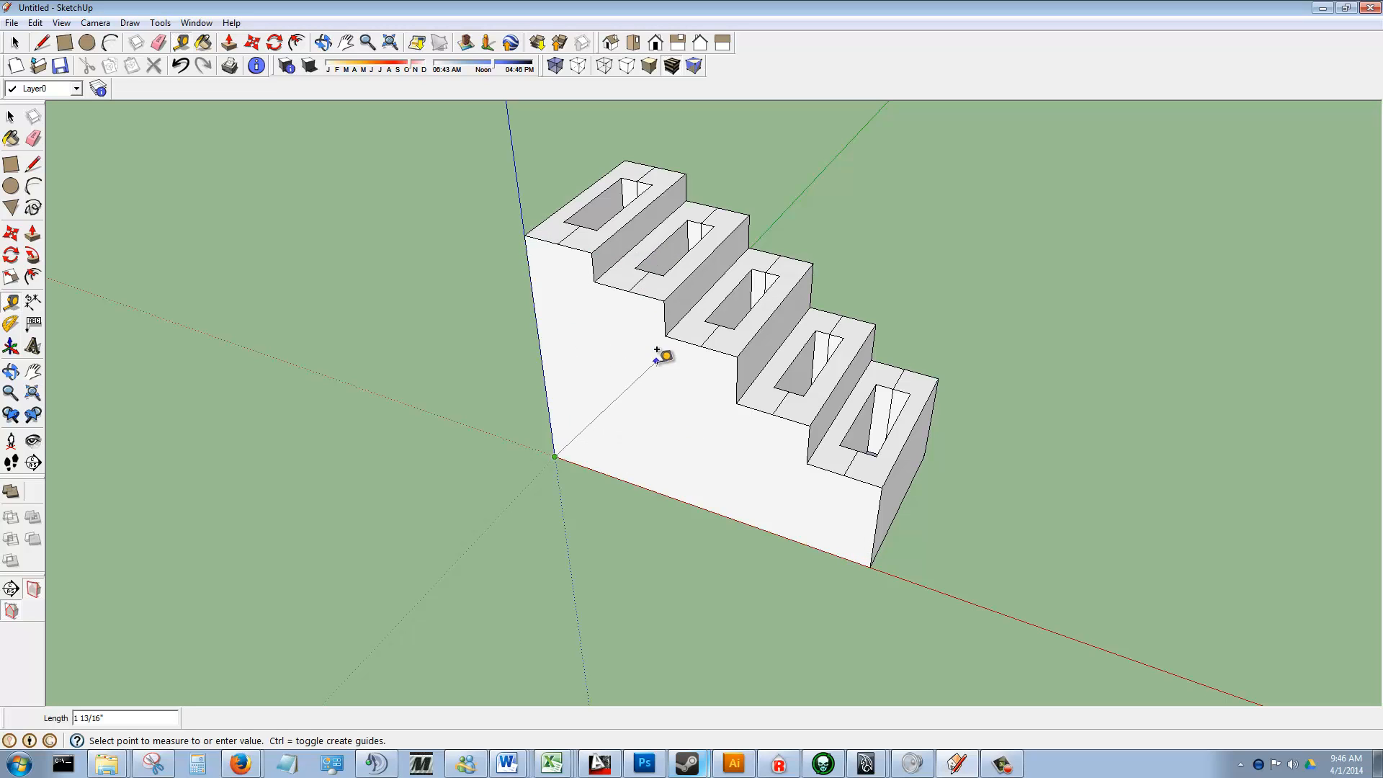
left_click(650, 266)
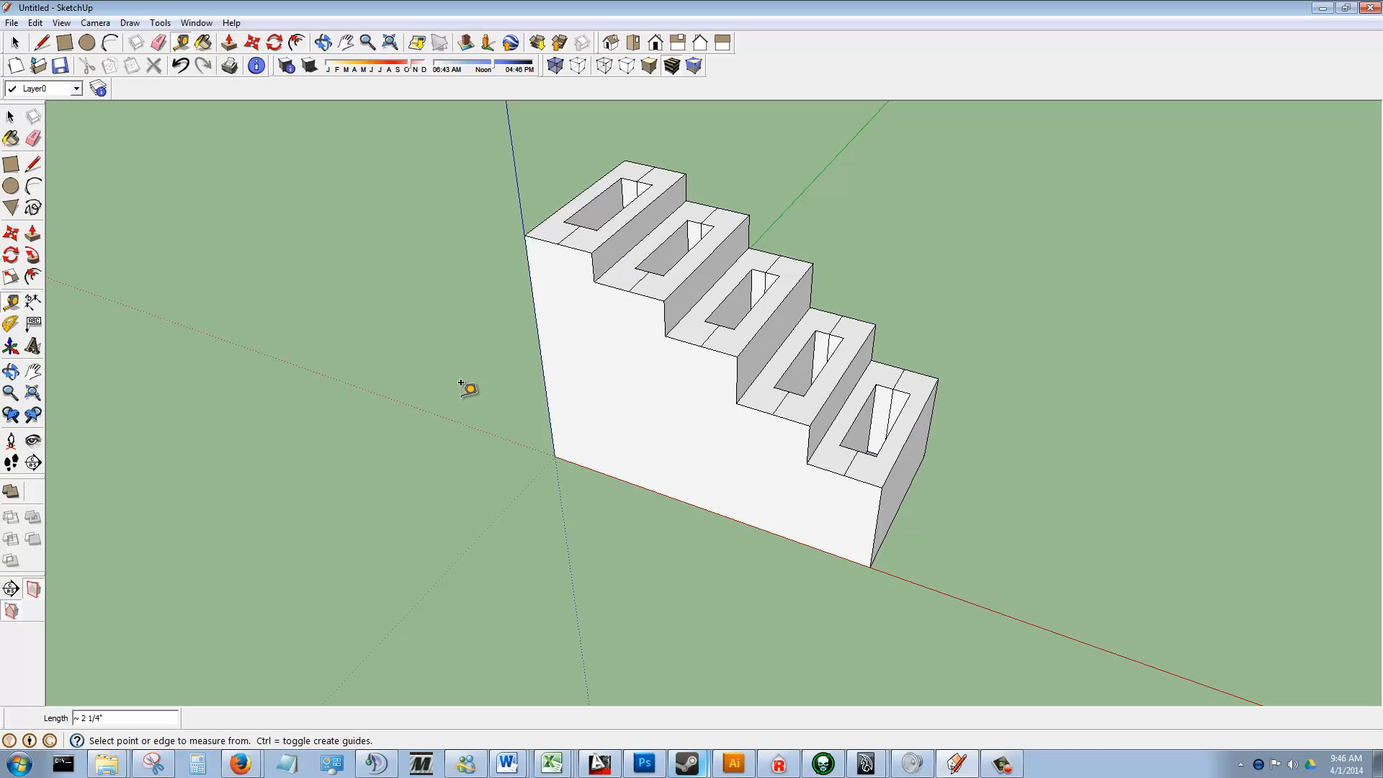
left_click(635, 268)
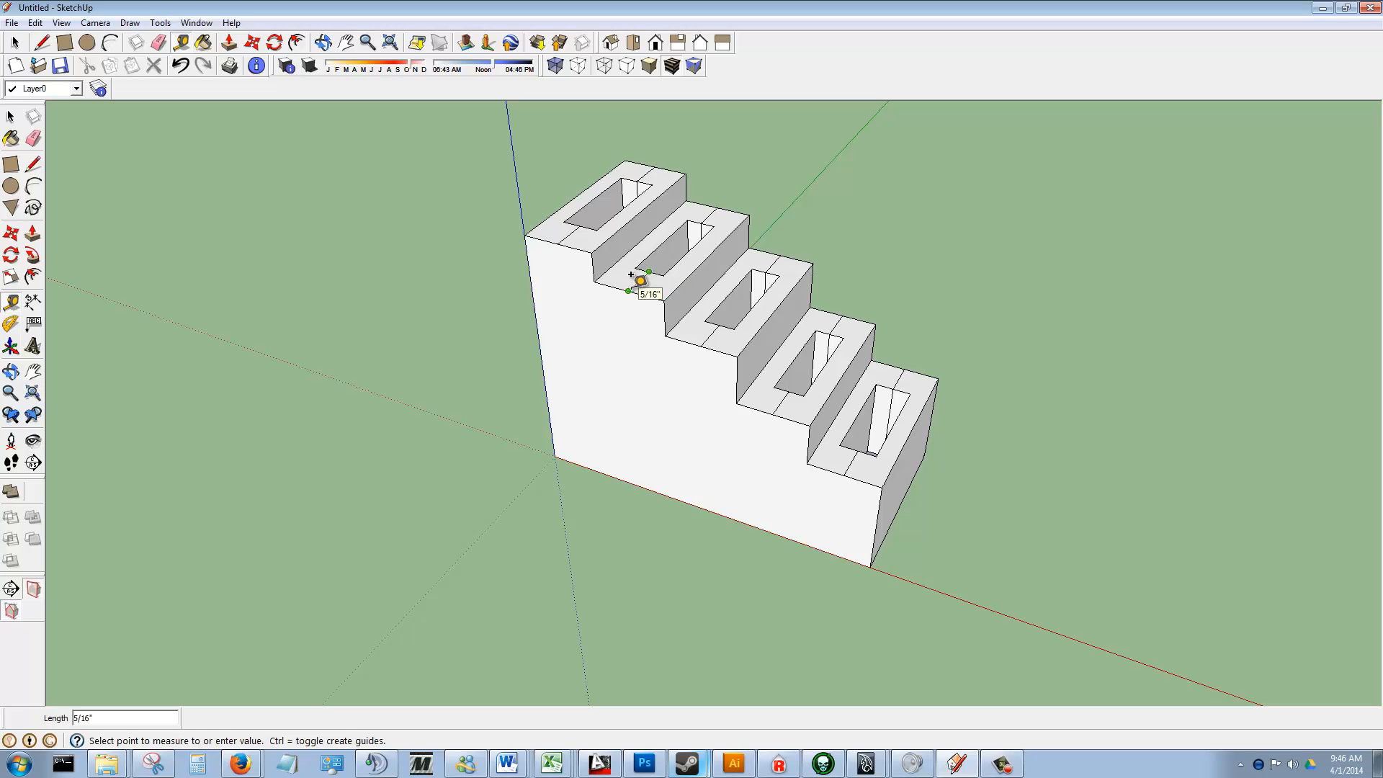
left_click(640, 280)
scroll(688, 416, "down", 2)
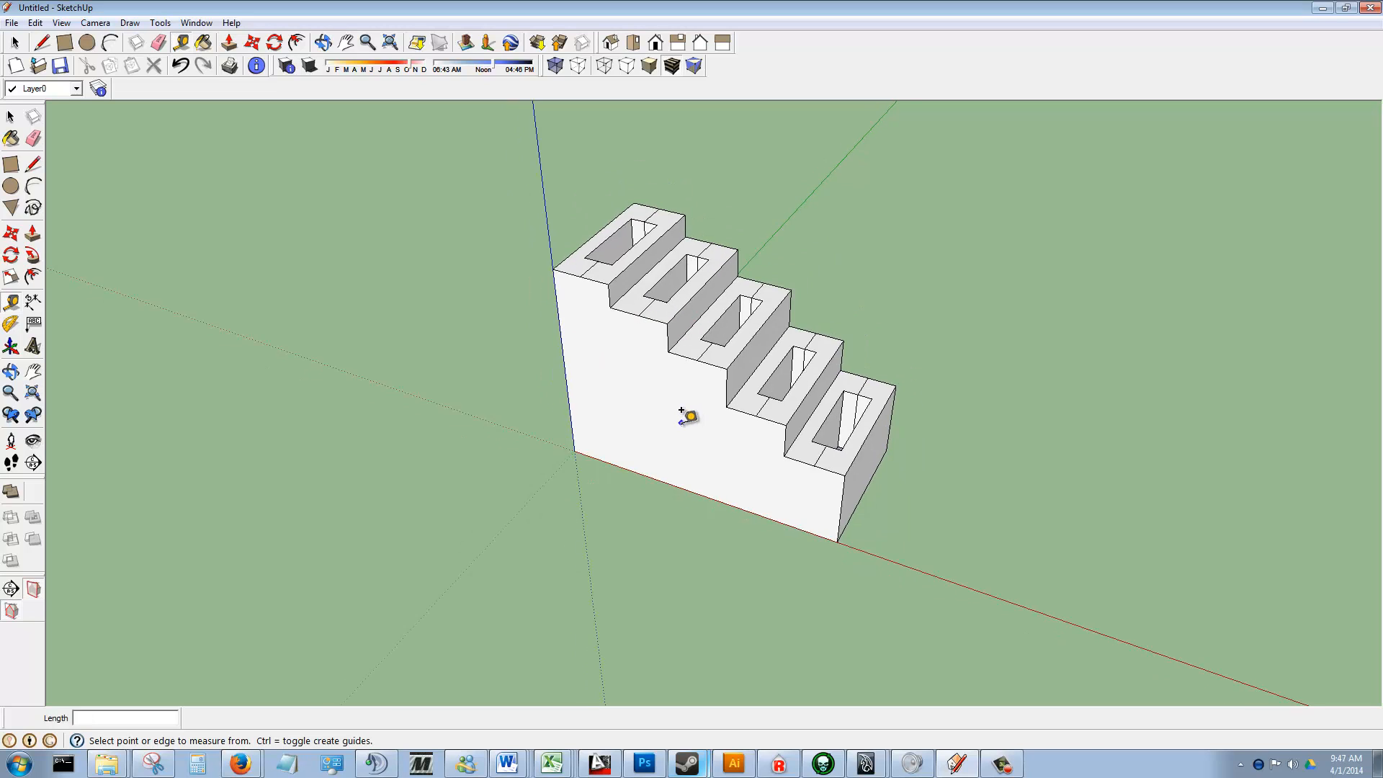
middle_click_drag(764, 468, 554, 382)
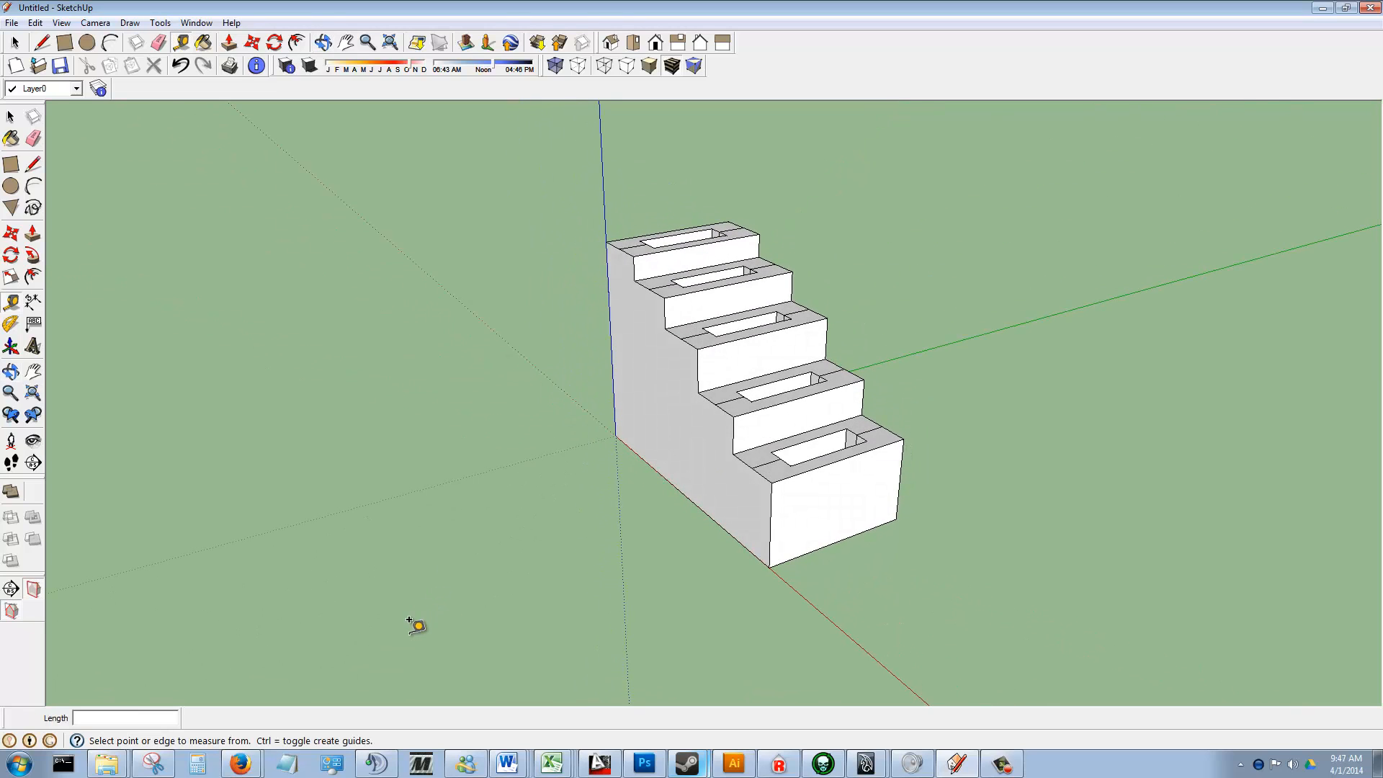
middle_click_drag(672, 499, 739, 441)
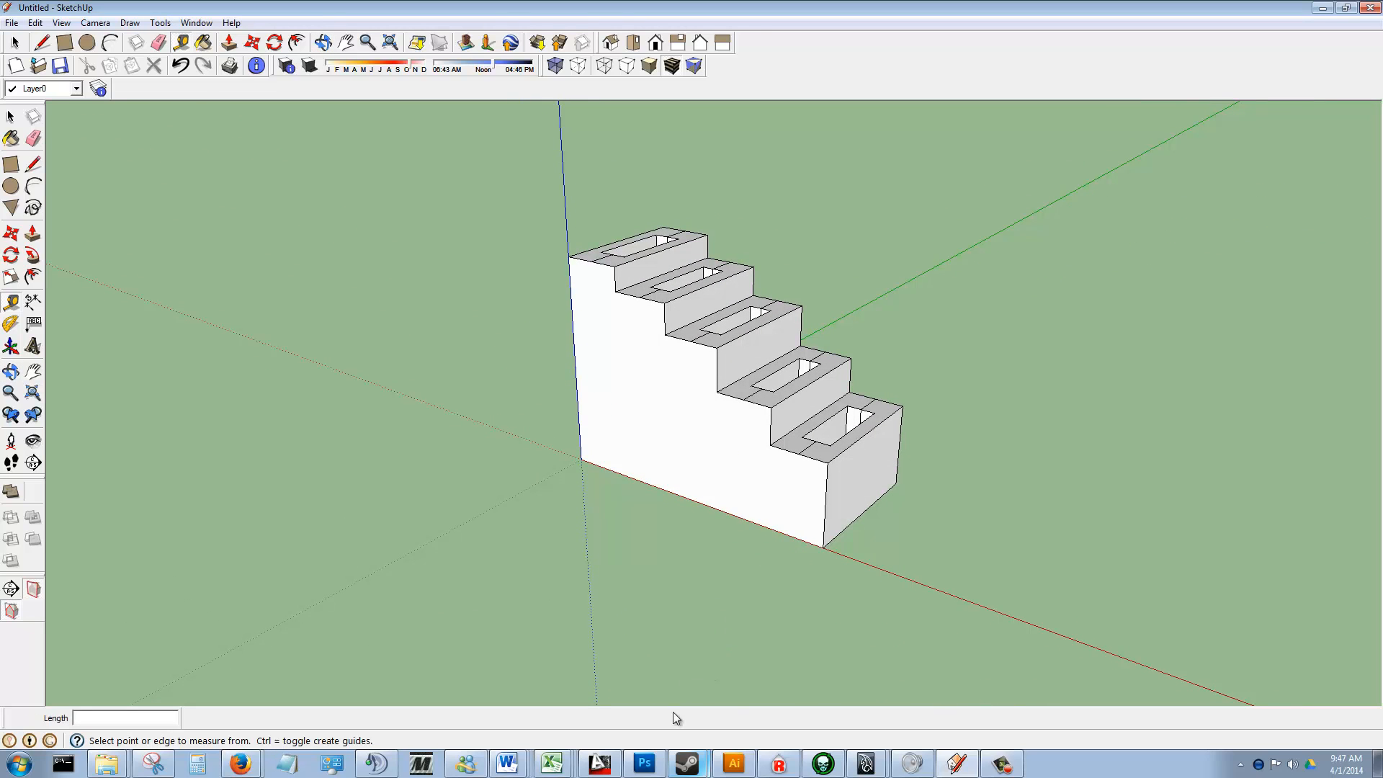
- Switch to AutoCAD and start a new drawing from the acad.dwt template, continuing past the educational product notice
left_click(599, 762)
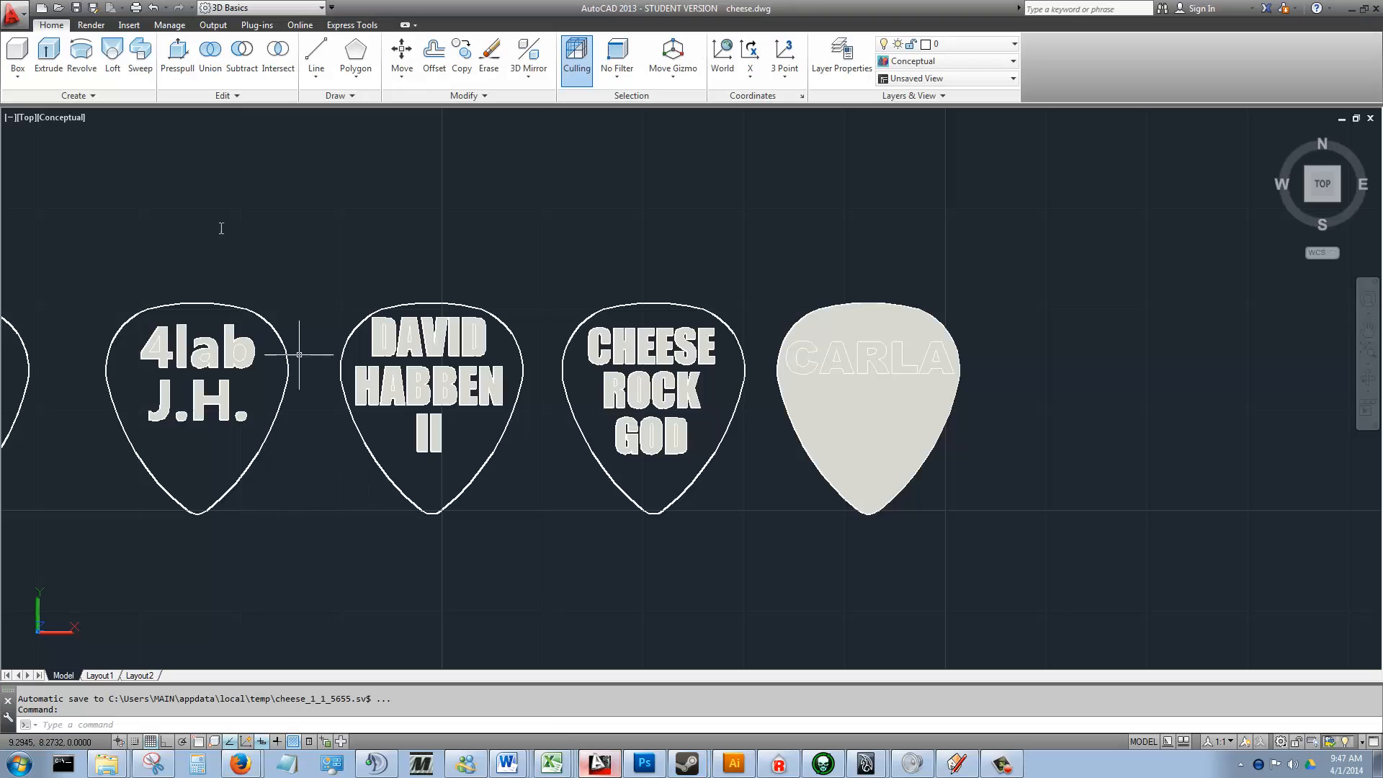
scroll(349, 268, "down", 5)
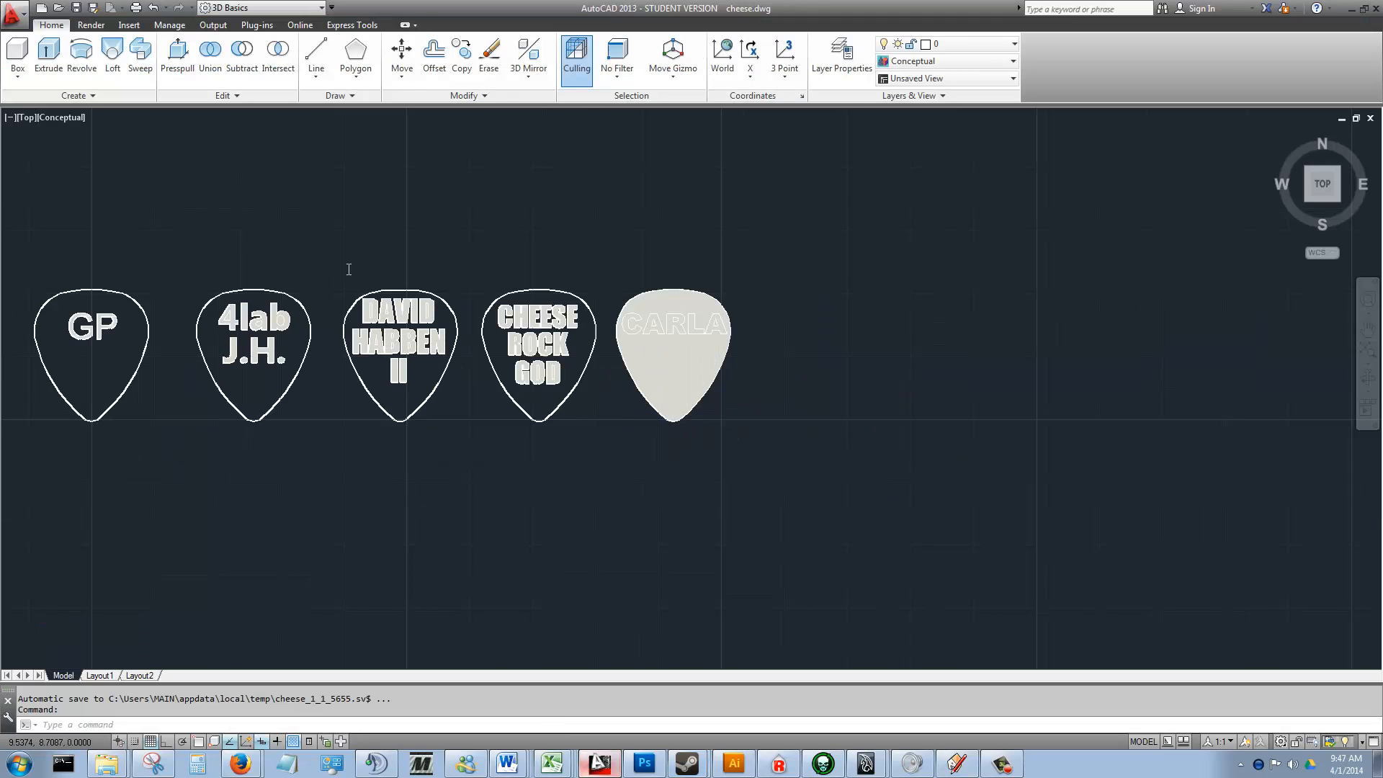
left_click(14, 15)
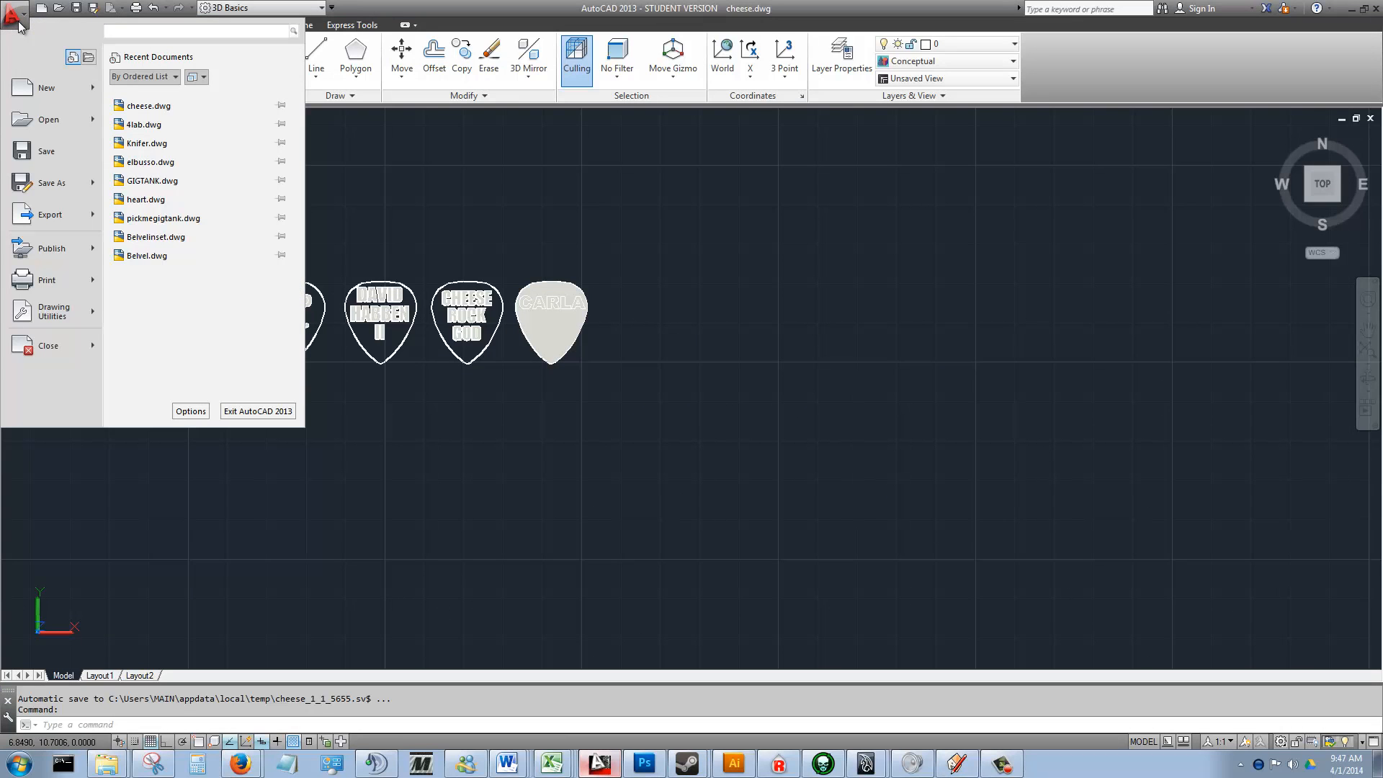
left_click(54, 88)
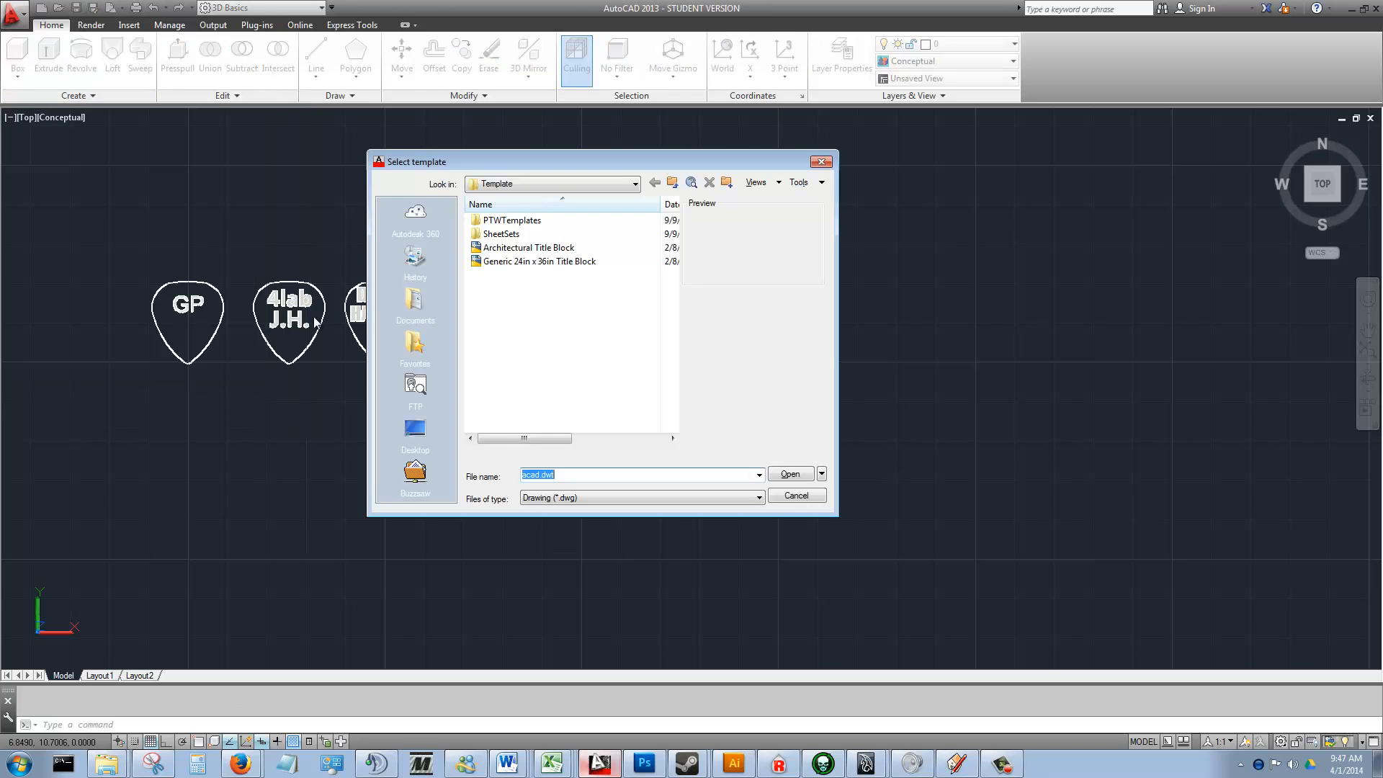
left_click(790, 475)
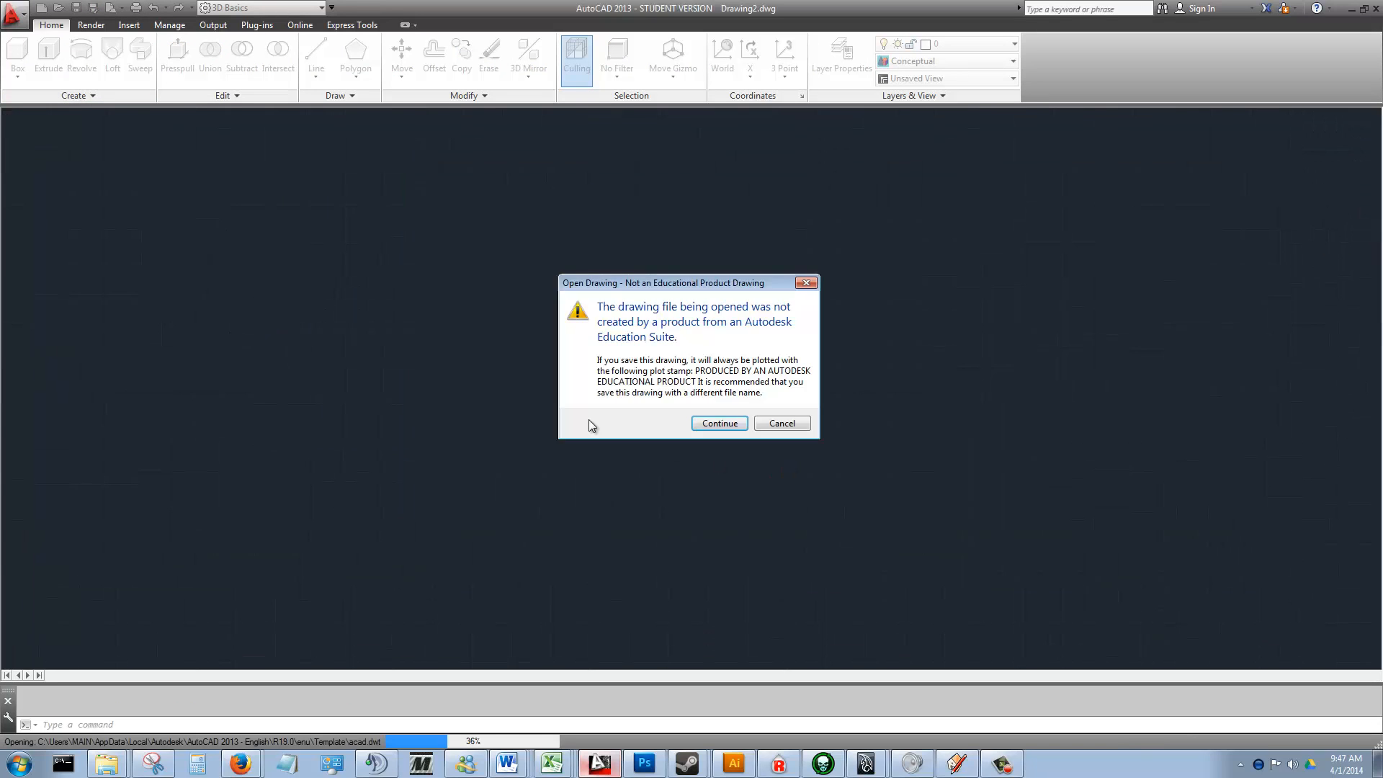
left_click(711, 425)
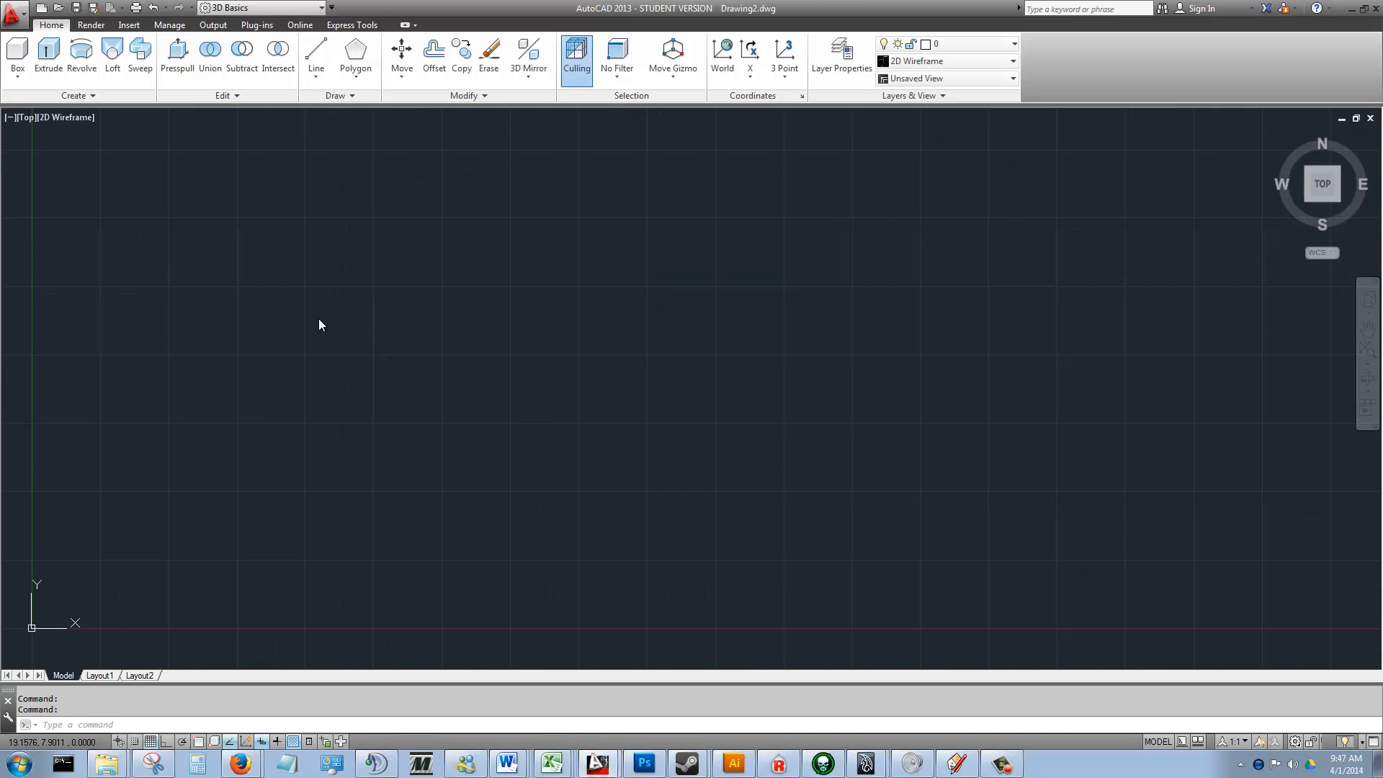
- Set the empty drawing to the SW Isometric view with the origin low in the drawing area
left_click(1307, 199)
middle_click_drag(759, 220, 736, 282)
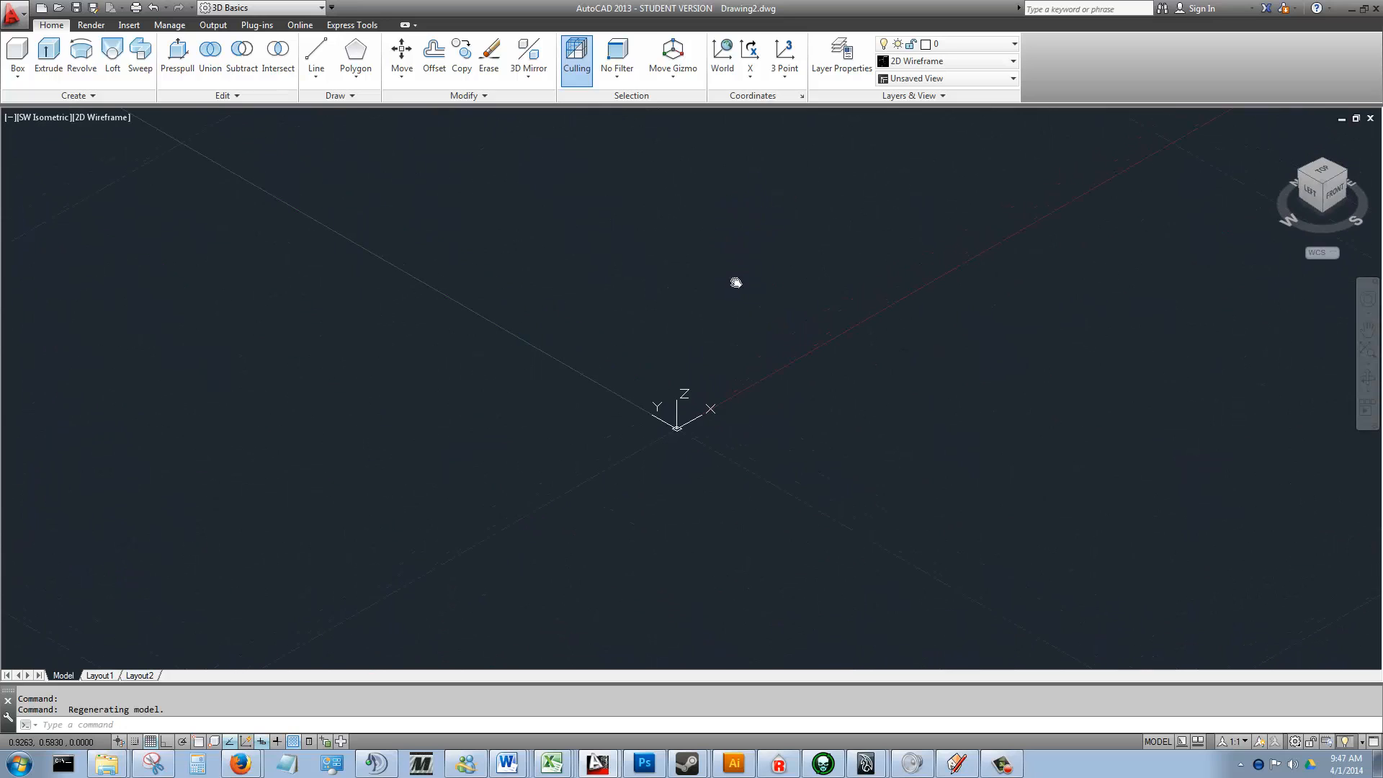
middle_click_drag(569, 481, 569, 482)
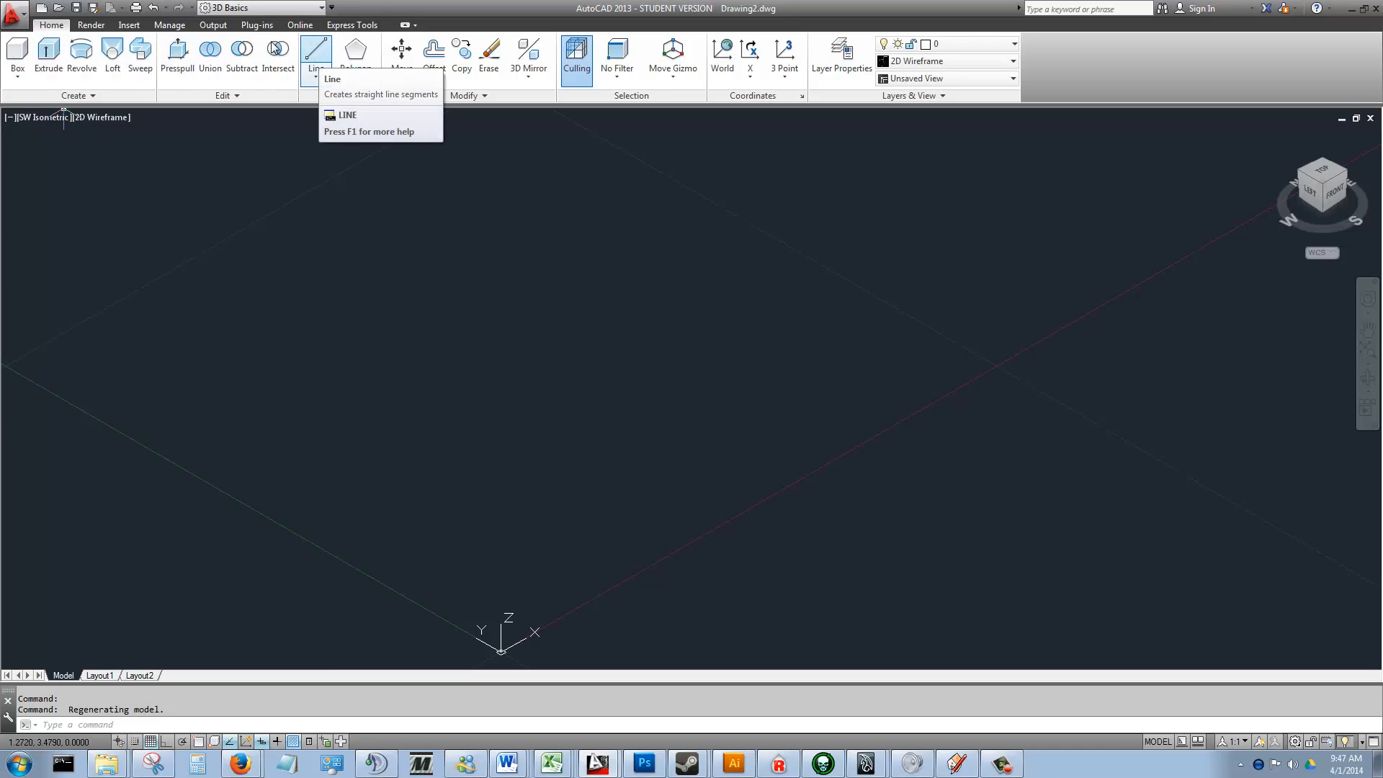
left_click(10, 24)
left_click(413, 12)
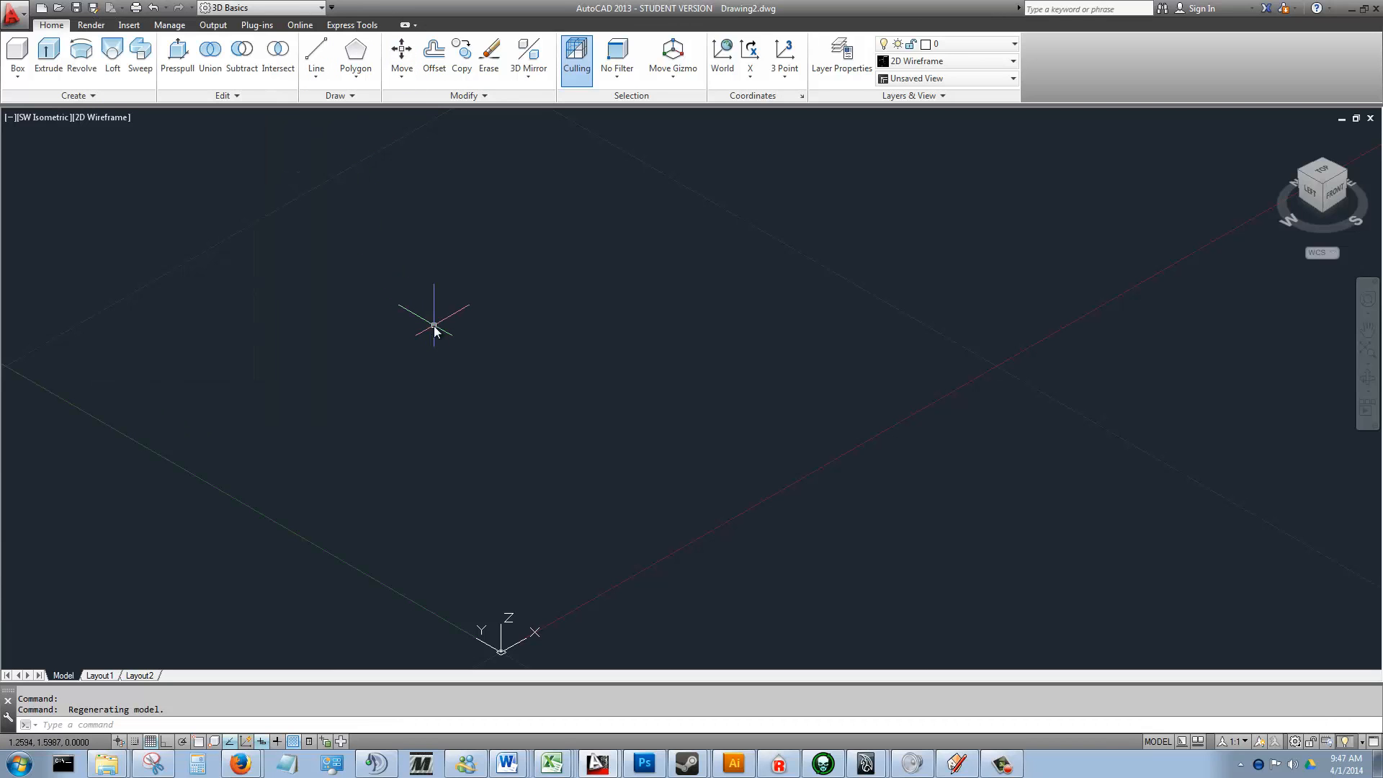
key("F1")
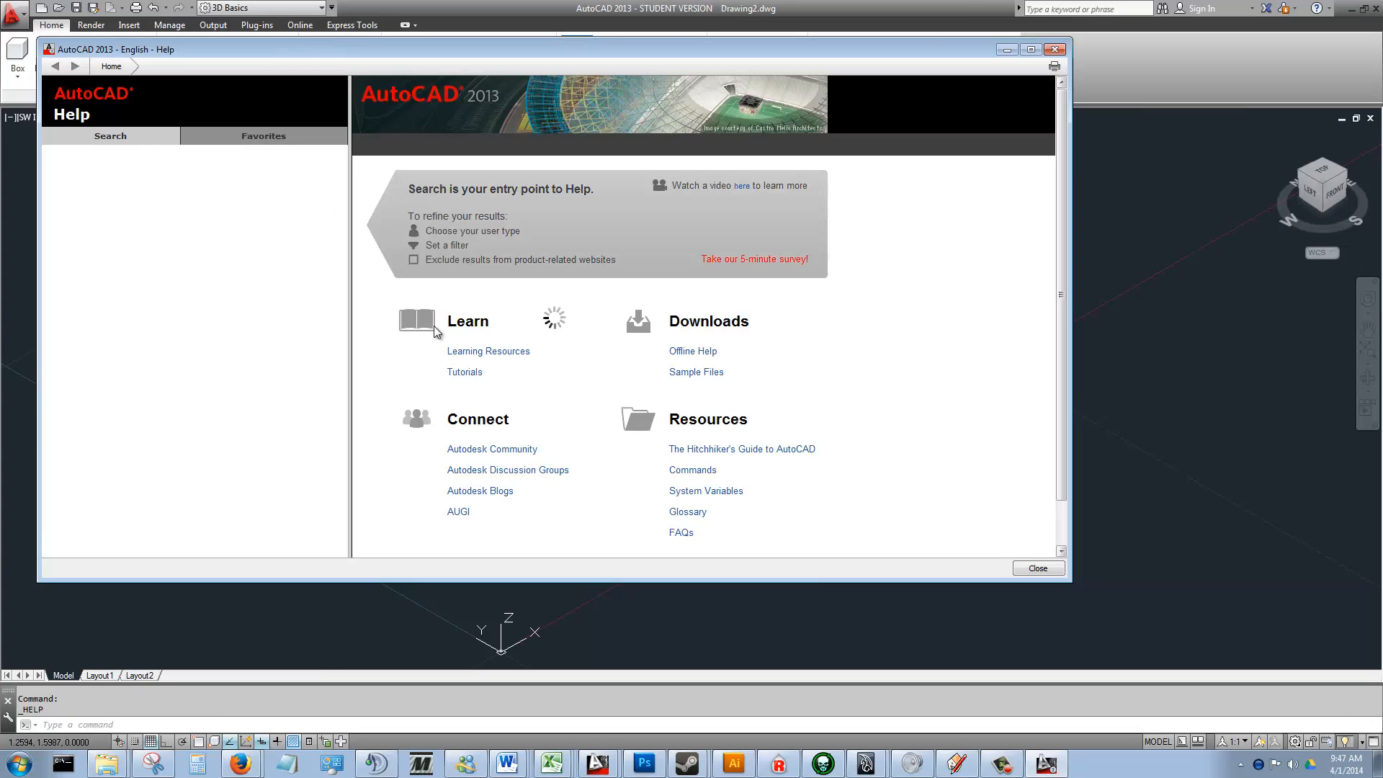
left_click(1055, 49)
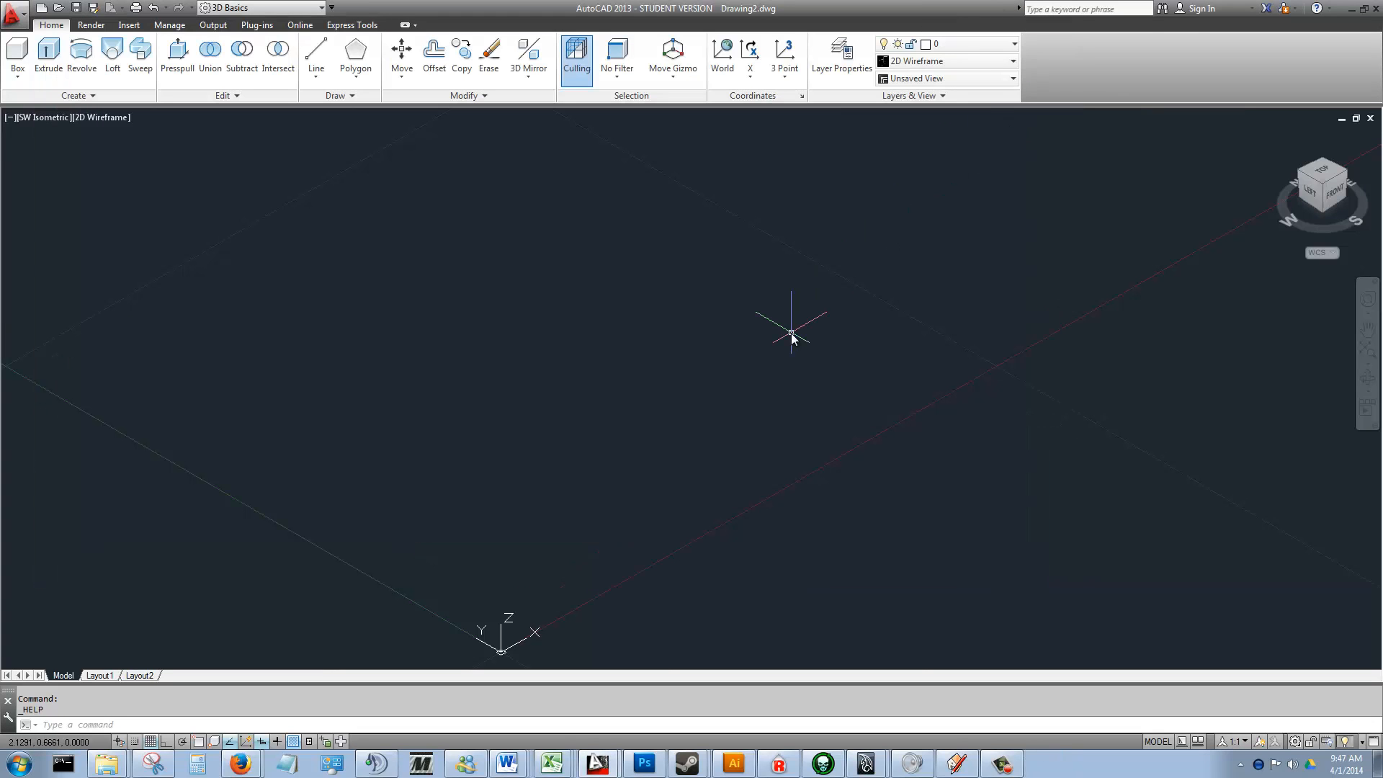
- Set the drawing's length units to Architectural using the UNITS command
type("uni")
key("Return")
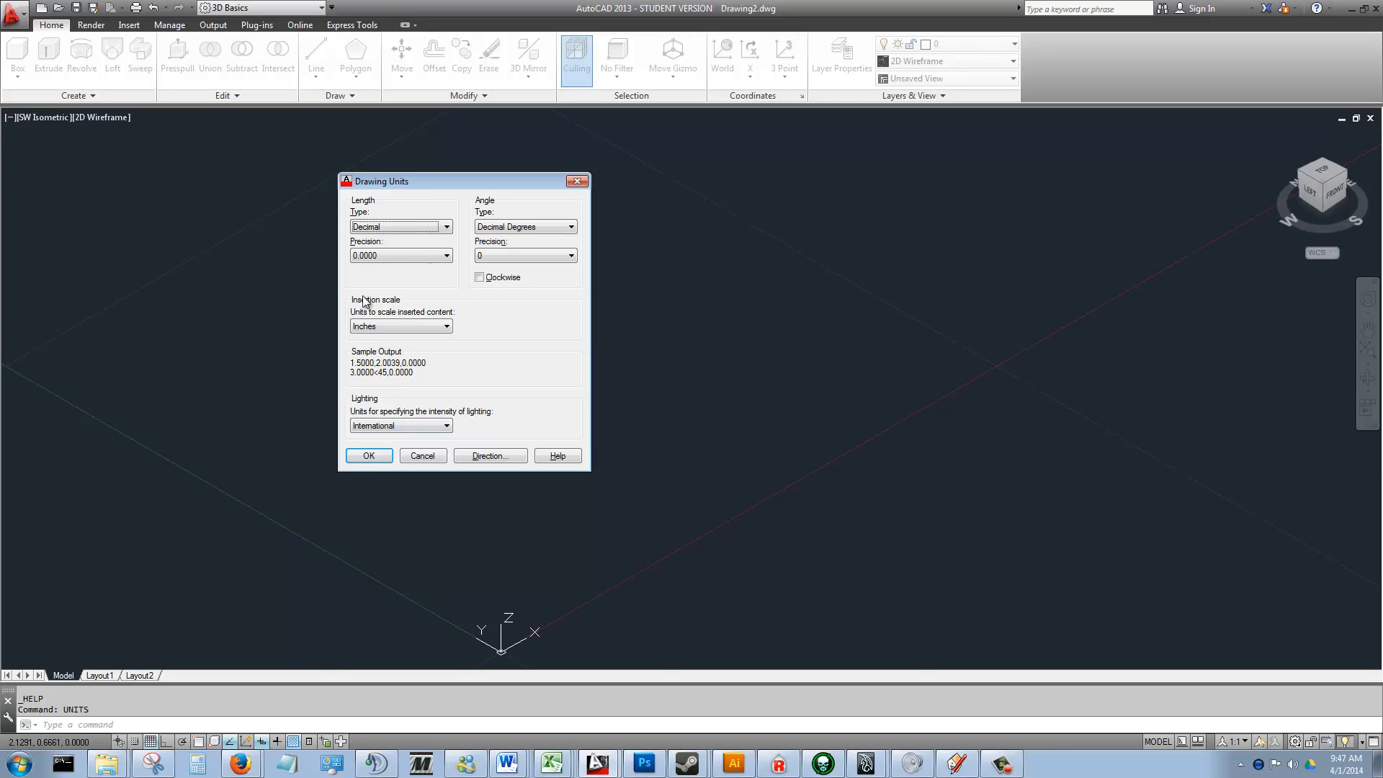
left_click(402, 228)
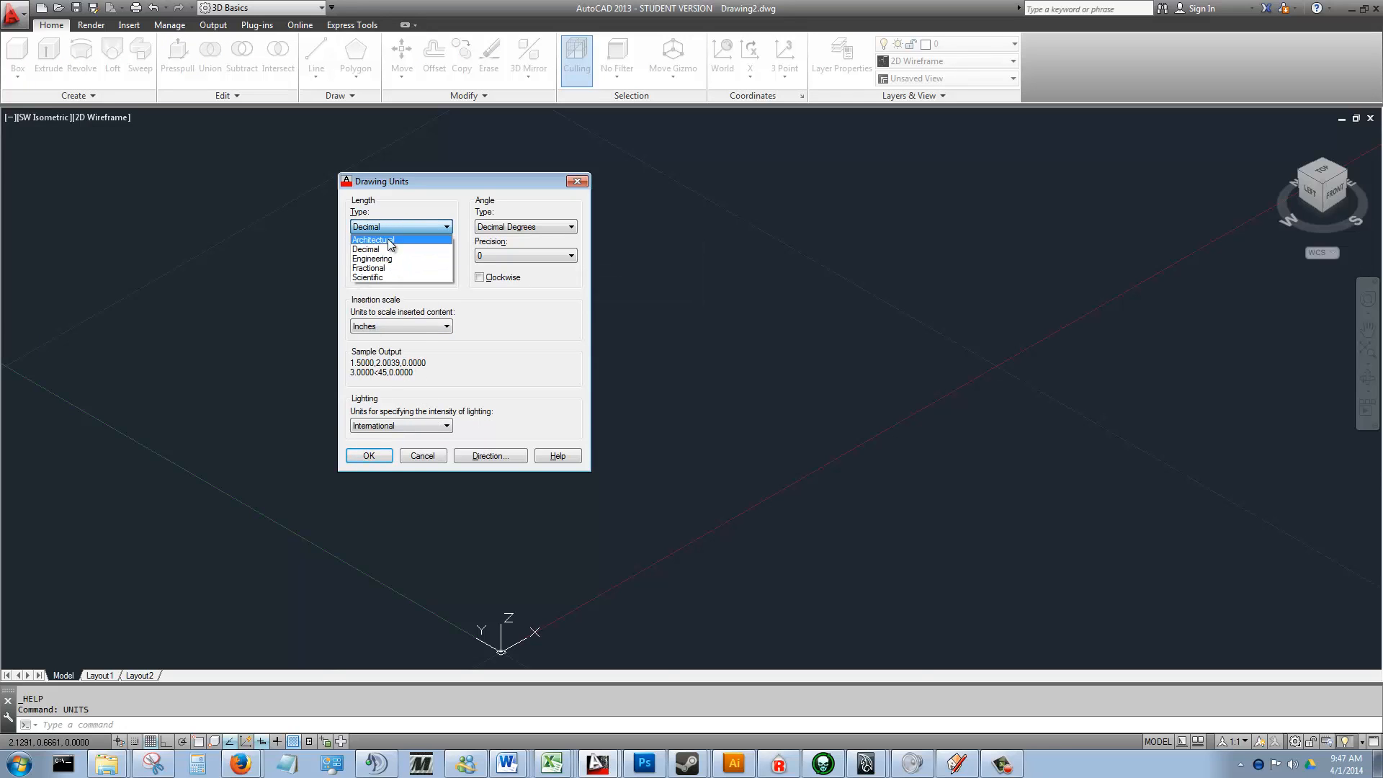
left_click(390, 242)
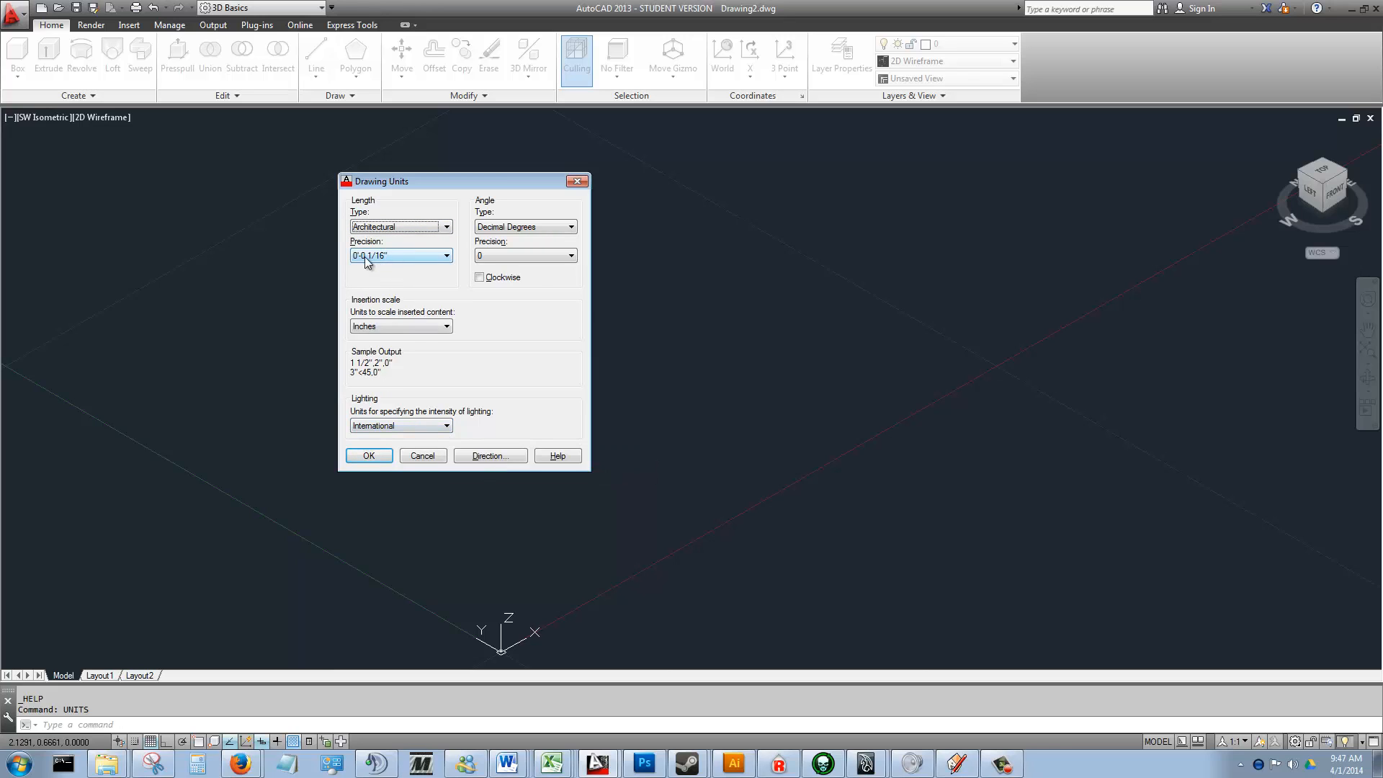
left_click(370, 455)
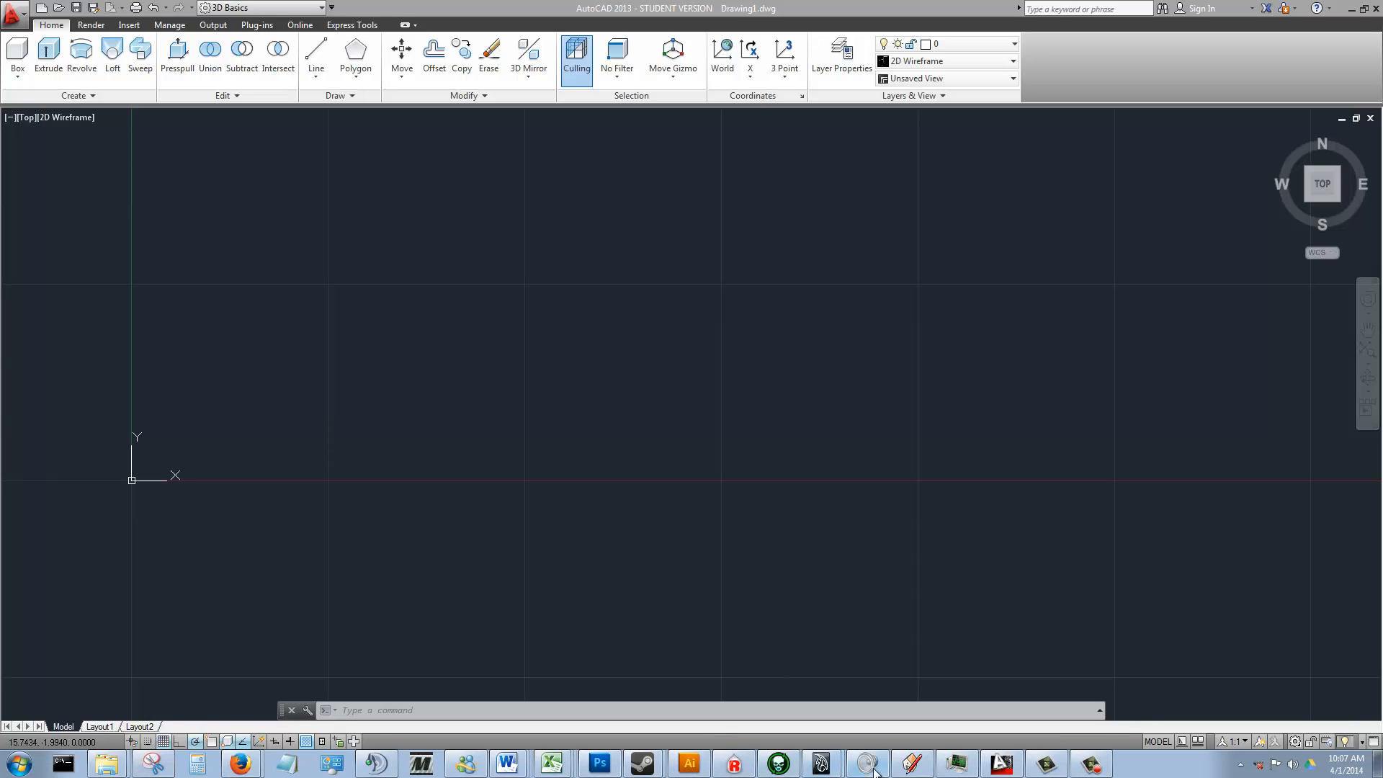
- Switch to SketchUp and measure the lowest step's width along its front top edge
left_click(912, 764)
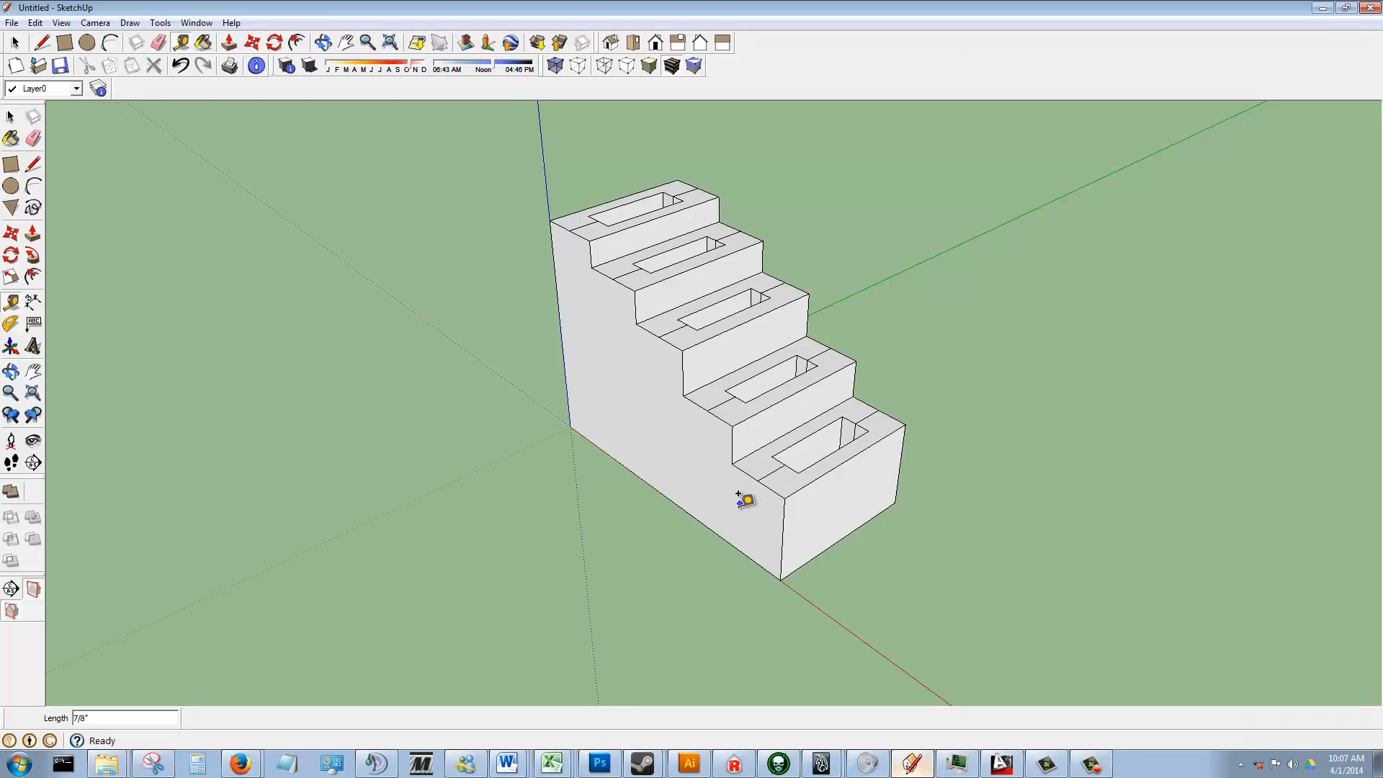
scroll(774, 479, "up", 1)
scroll(767, 480, "down", 1)
scroll(818, 536, "up", 1)
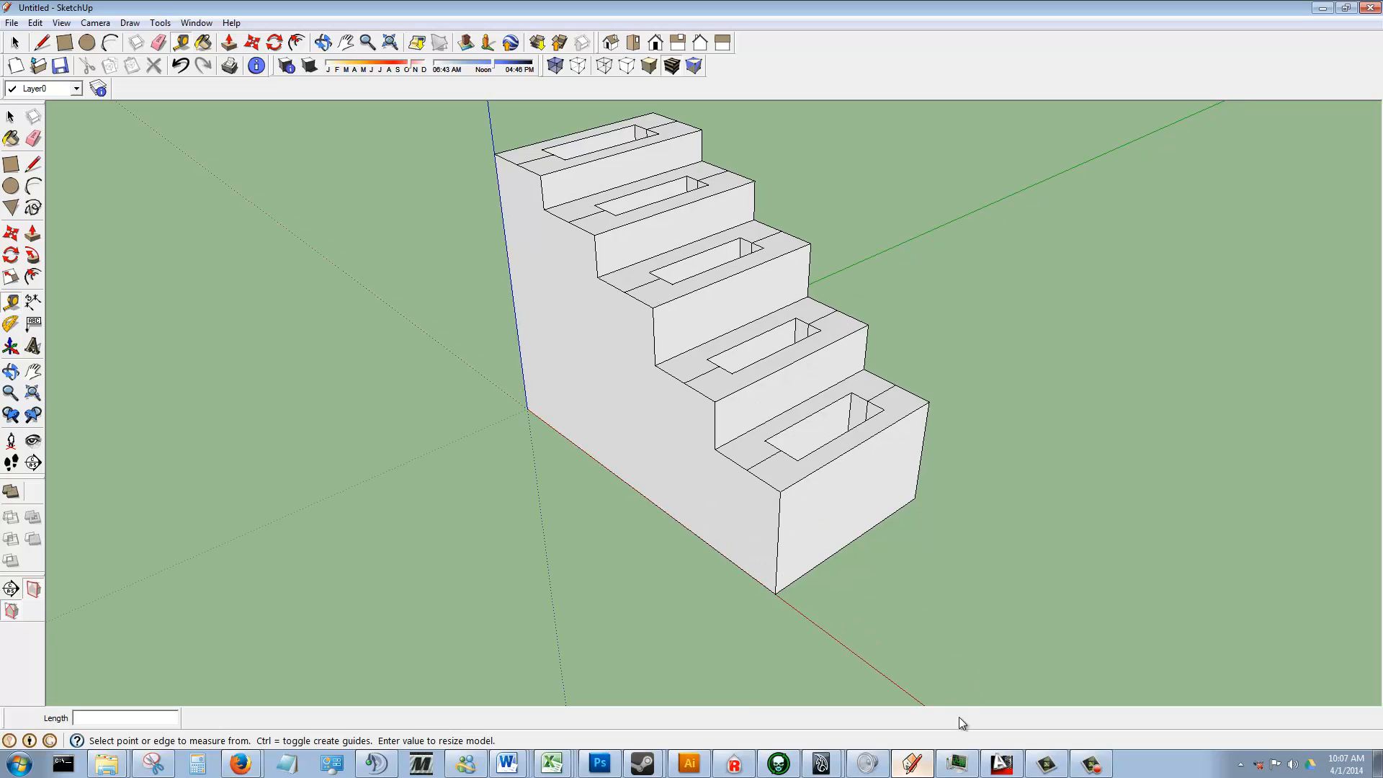
left_click(780, 480)
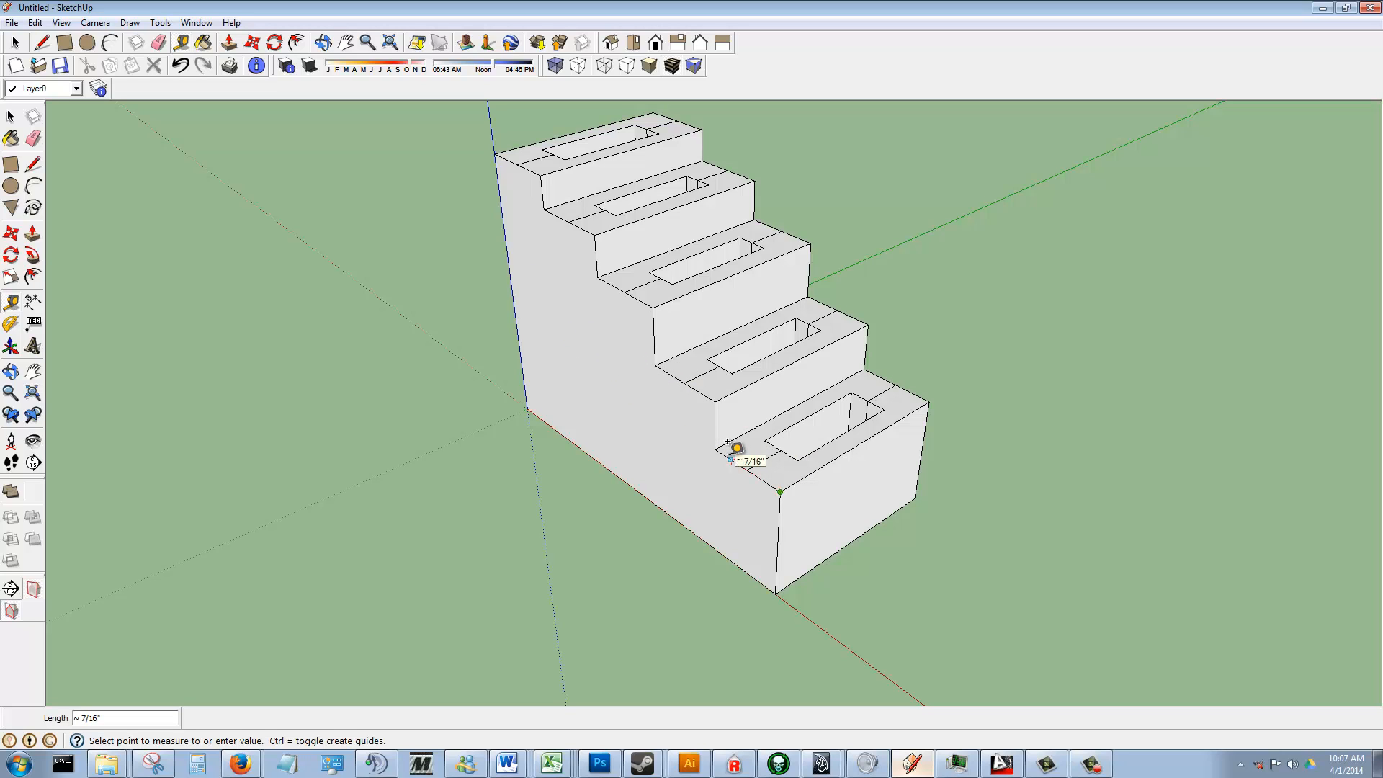
left_click(782, 480)
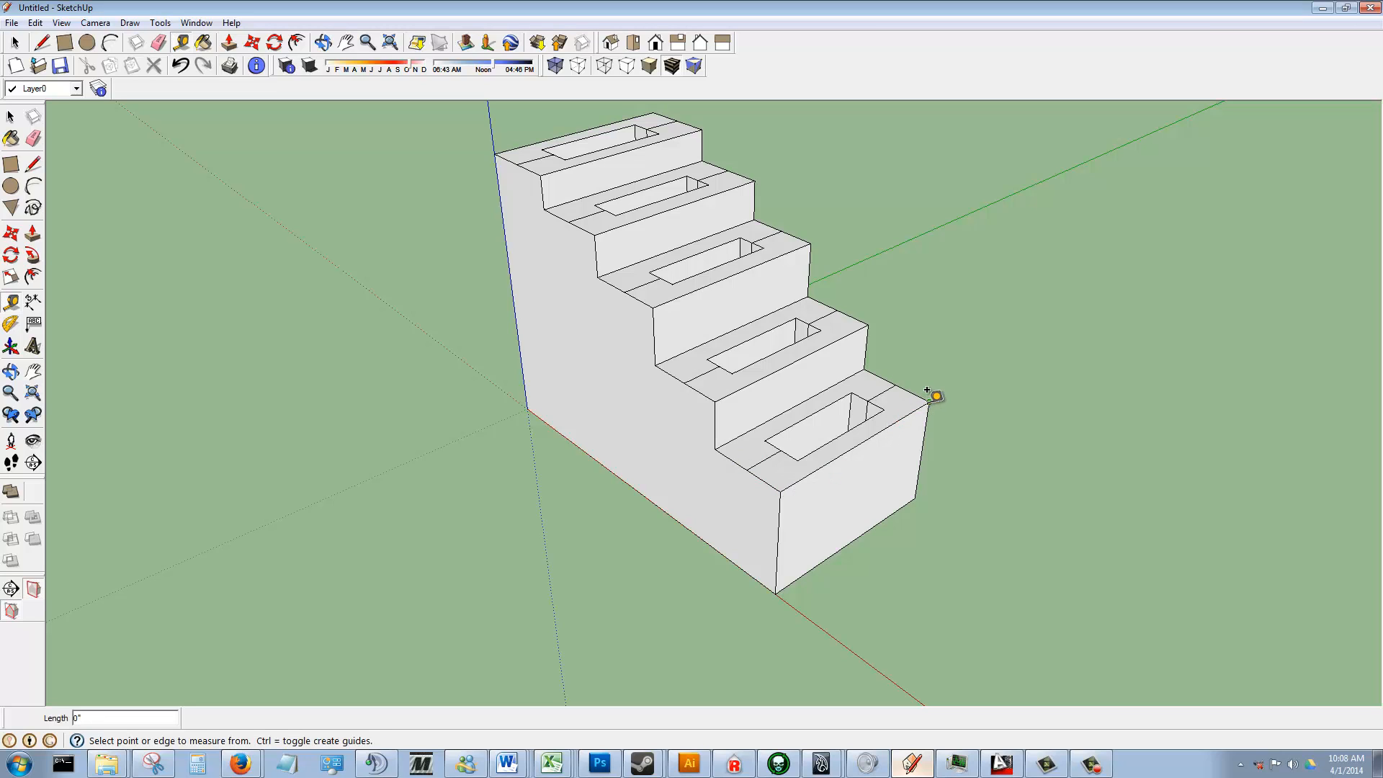
left_click(776, 489)
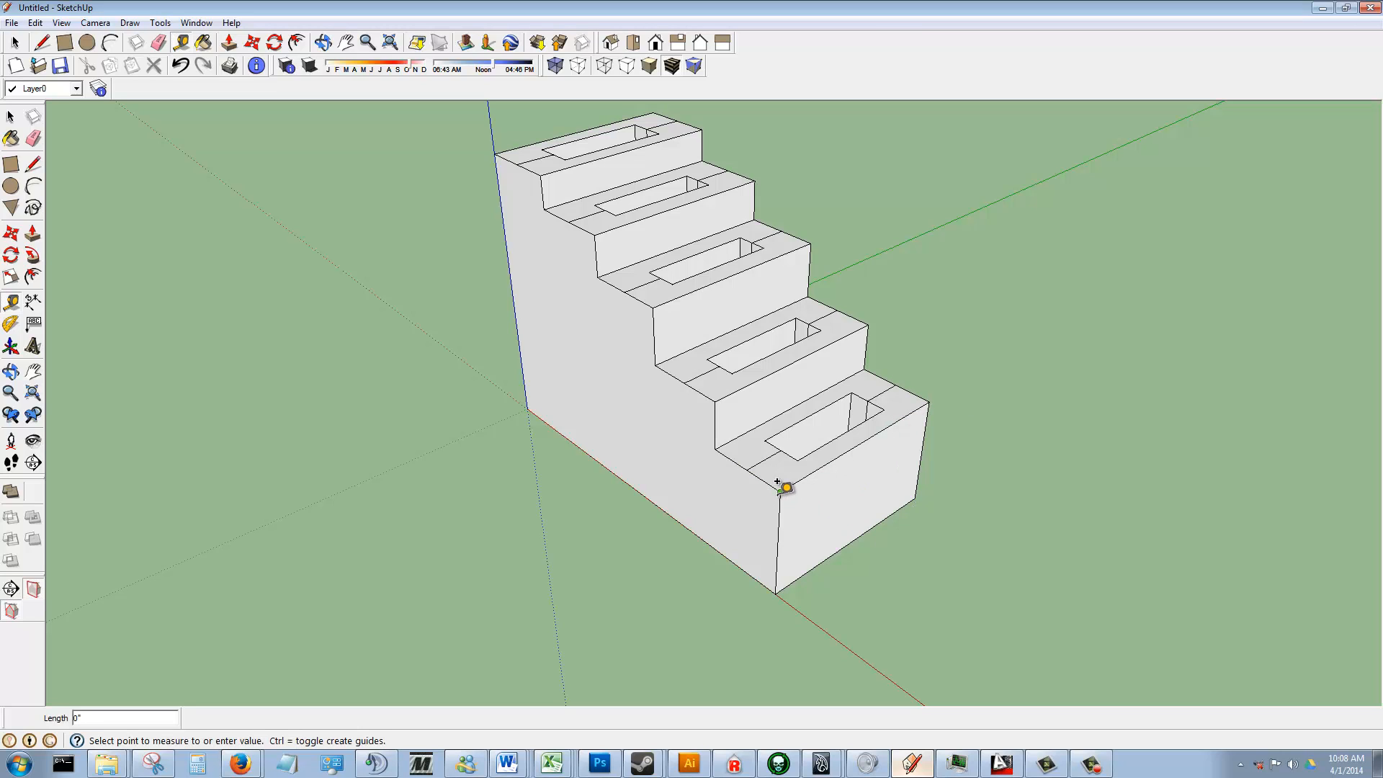
left_click(926, 391)
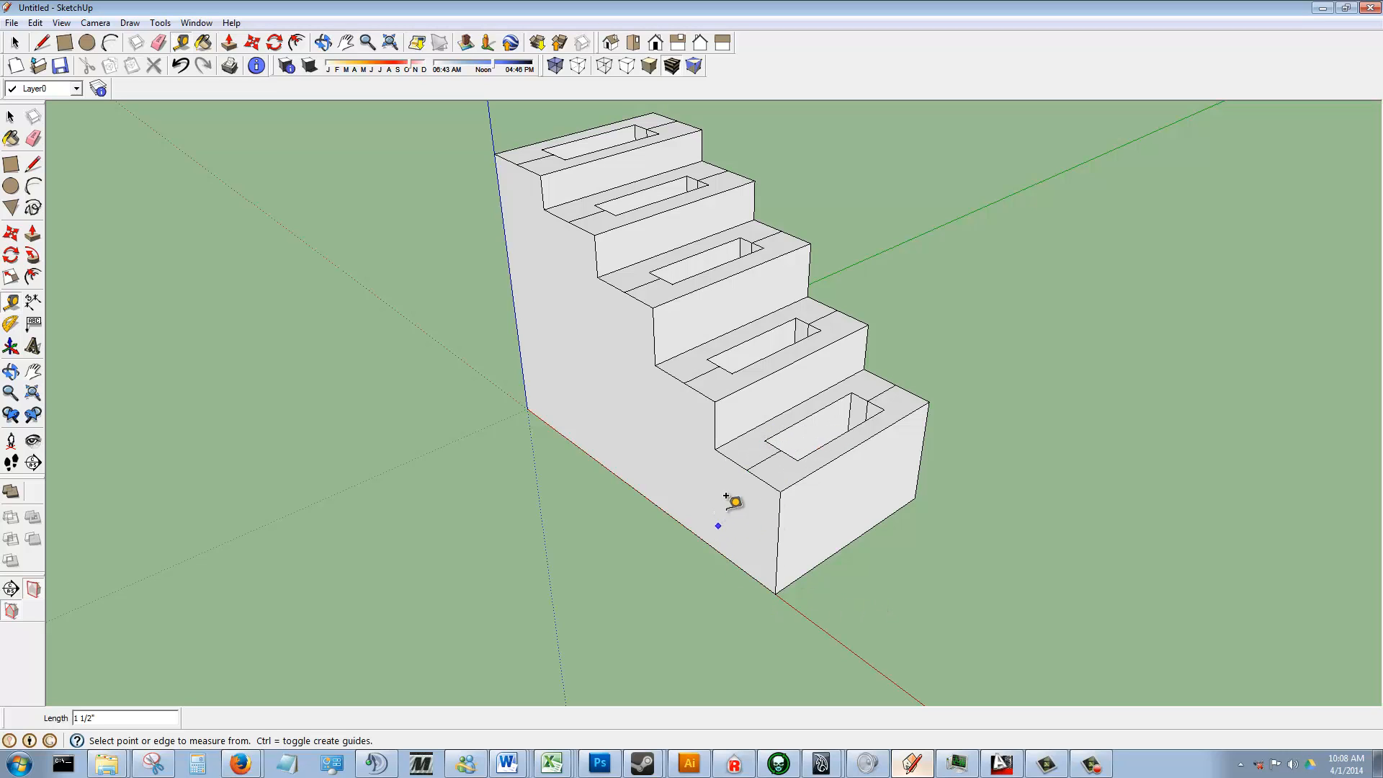
- Measure the lowest tread's depth along its side edge and the staircase's base length from the origin corner to the front corner
left_click(718, 435)
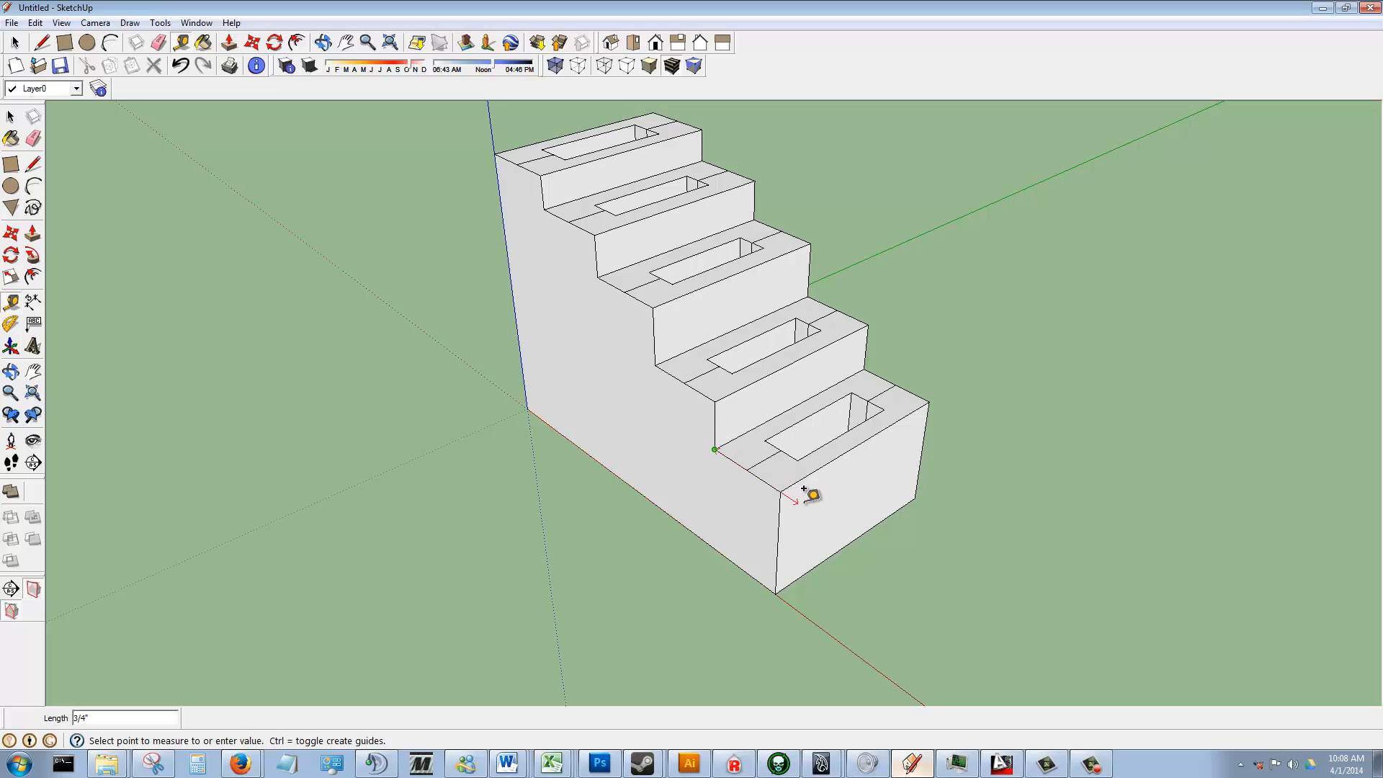
left_click(792, 483)
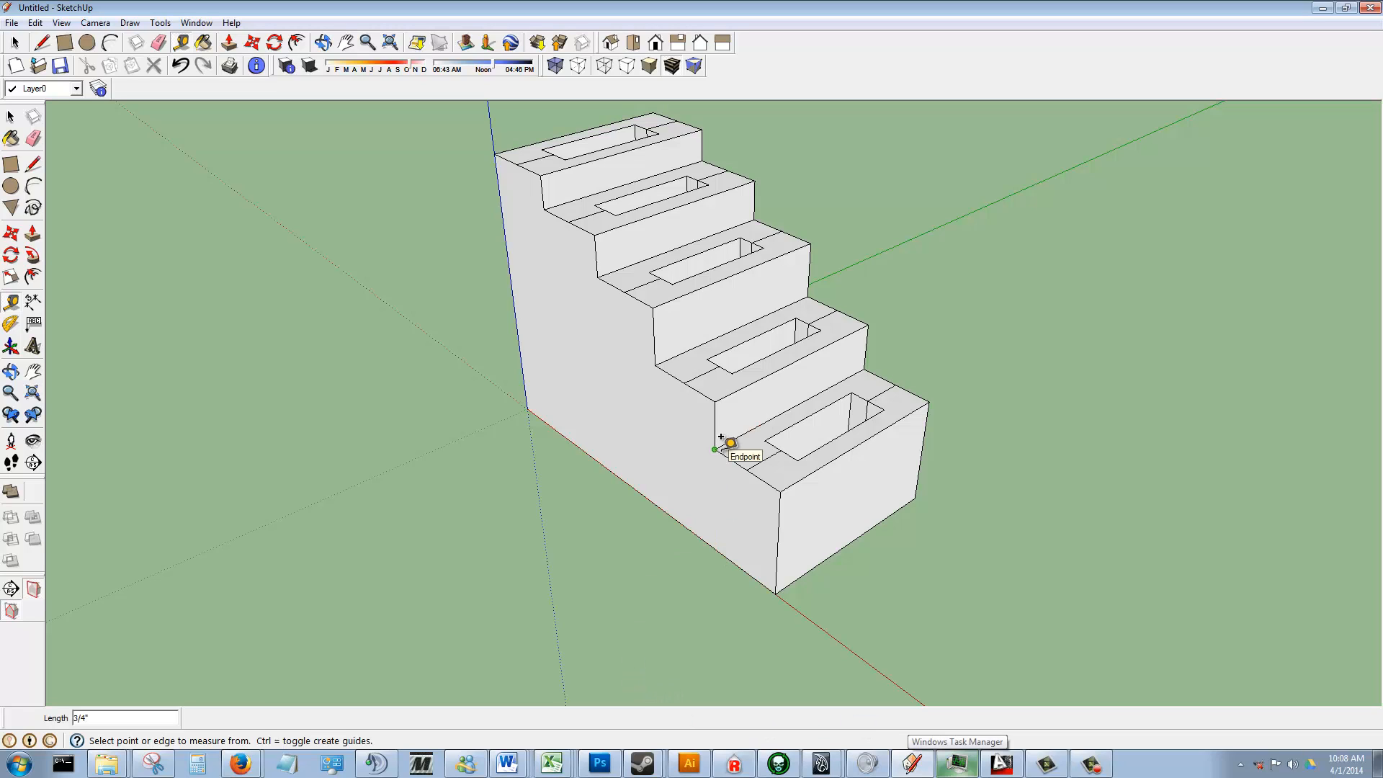
left_click(528, 408)
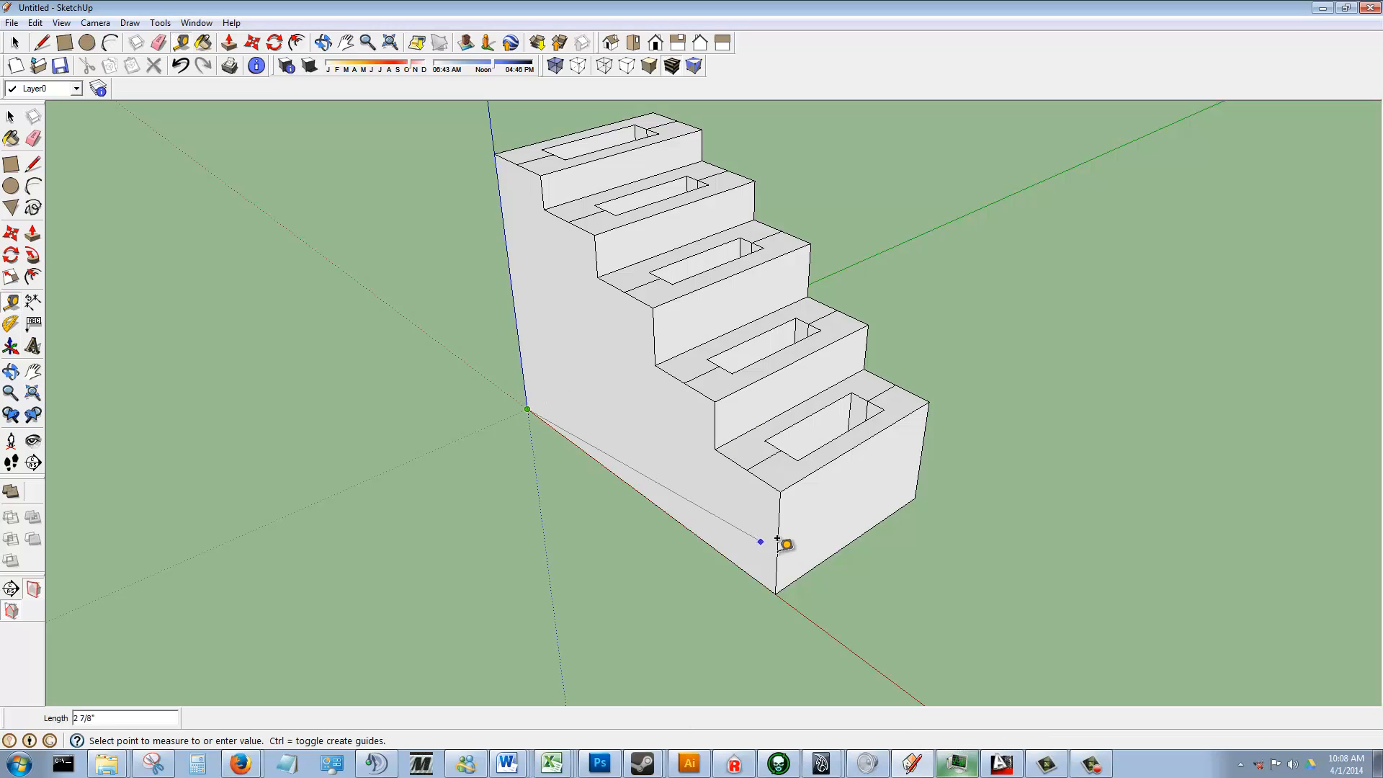
left_click(778, 581)
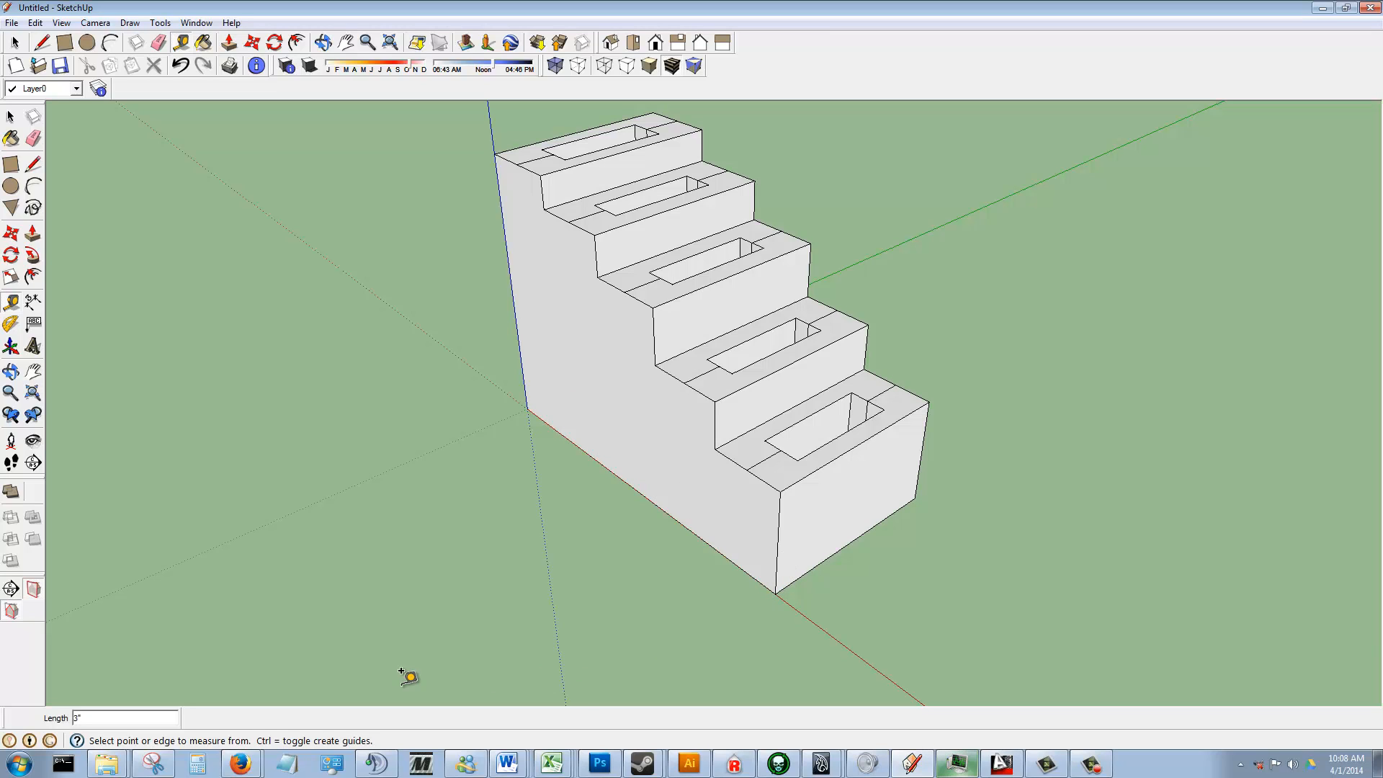
- Switch to AutoCAD and draw a closed polyline rectangle 1.5 wide and .45 deep near the origin in the top view
left_click(1000, 764)
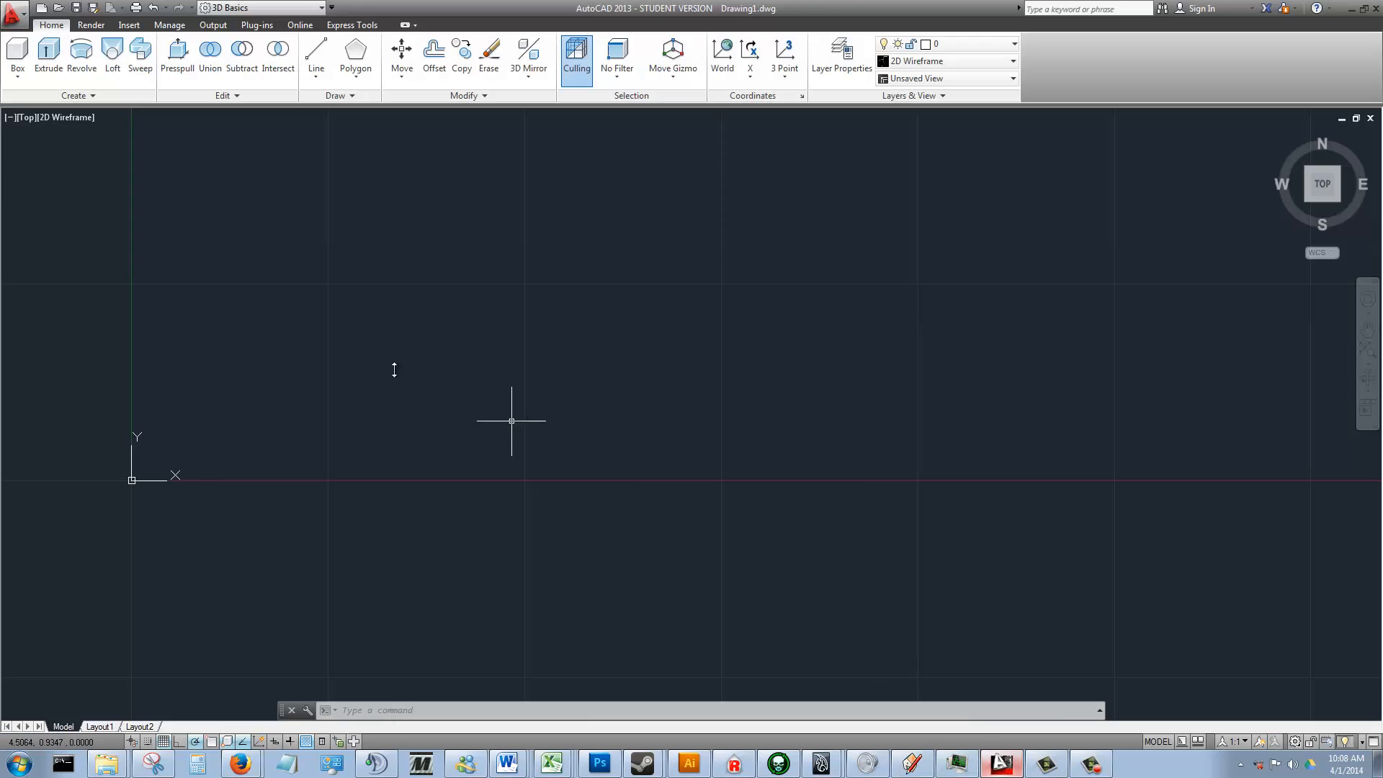
left_click(321, 76)
left_click(328, 157)
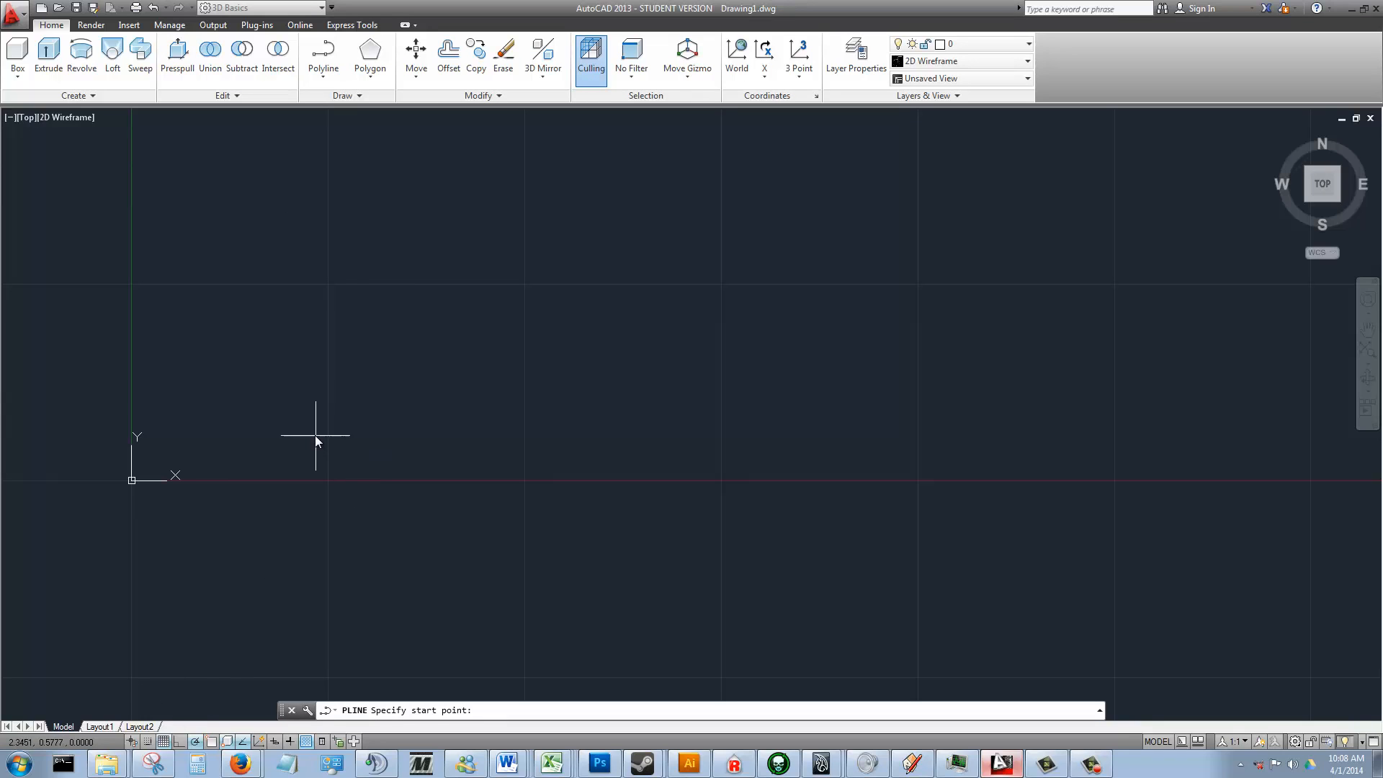
left_click(367, 440)
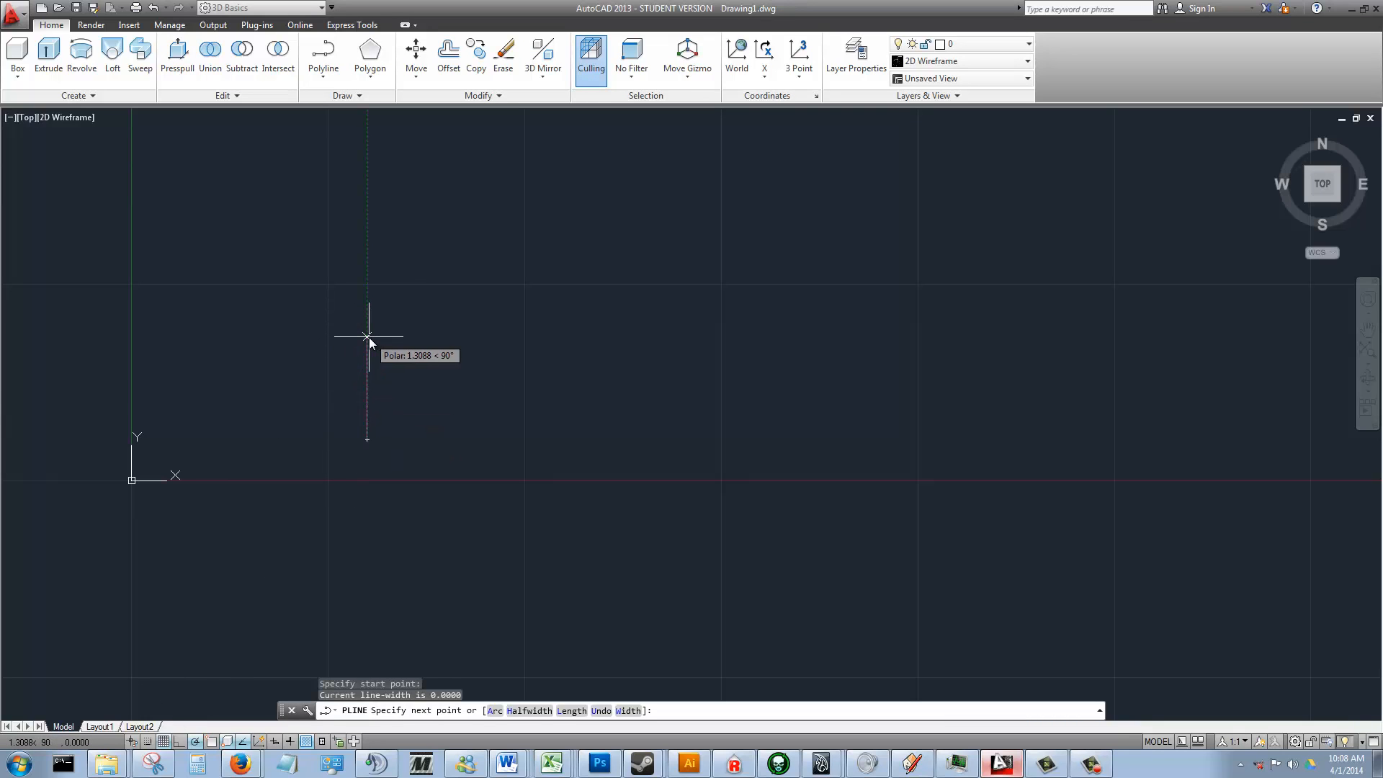
type(".45")
key("Return")
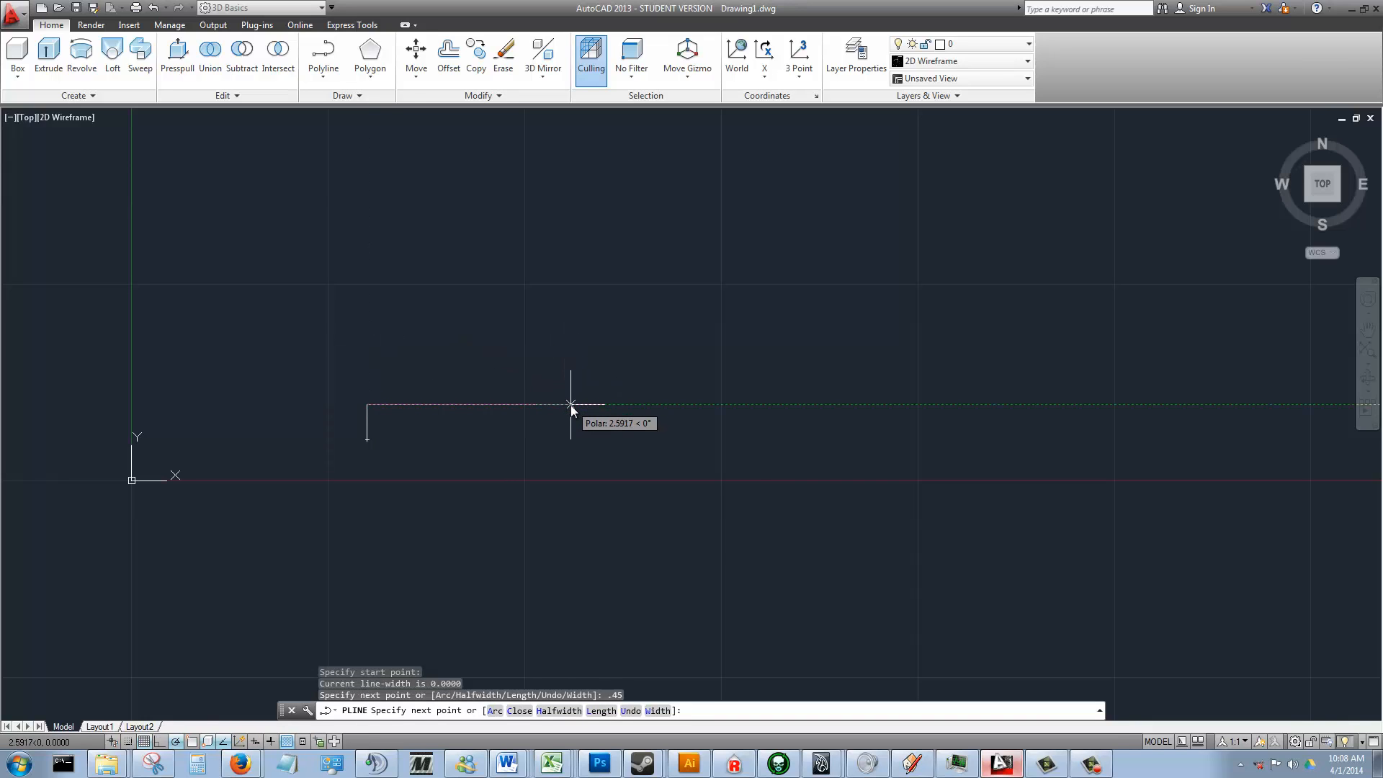
type("1.5")
key("Return")
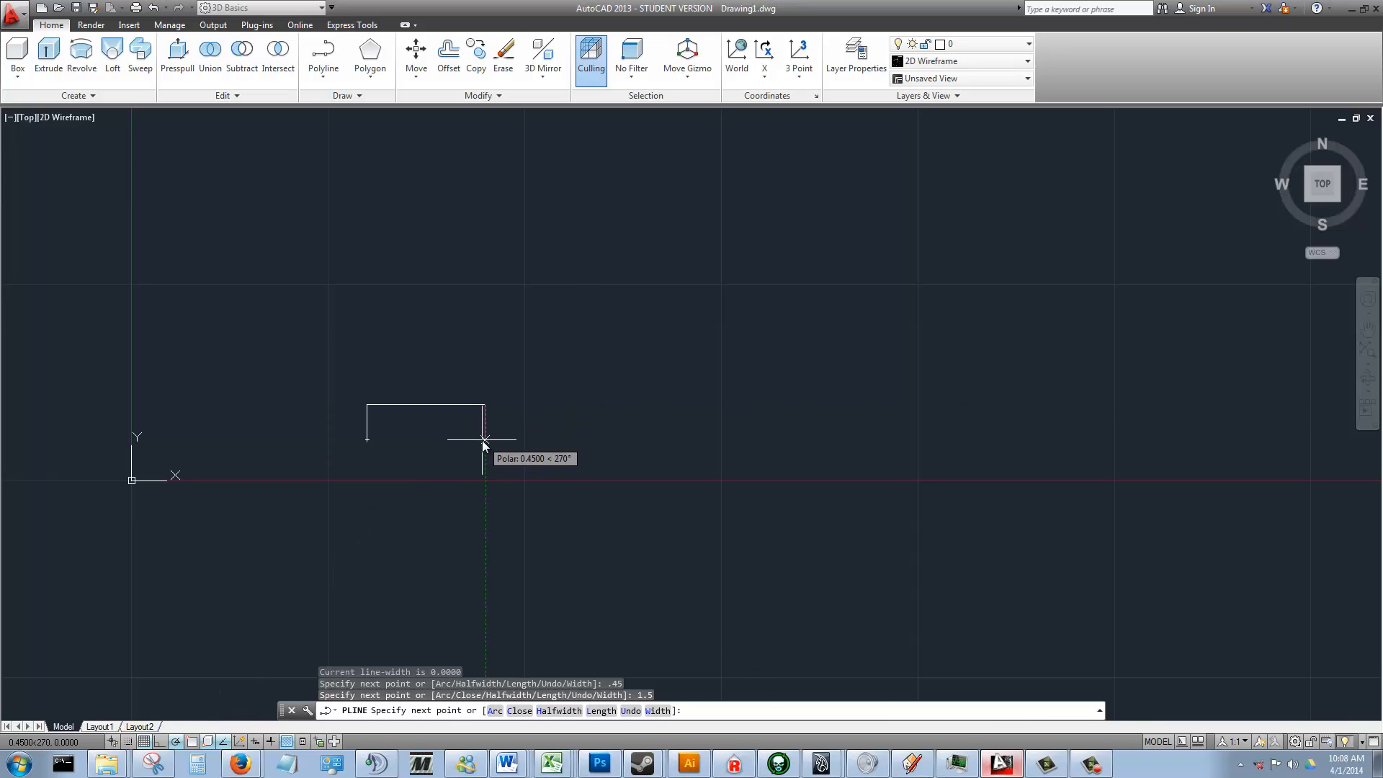
type(".")
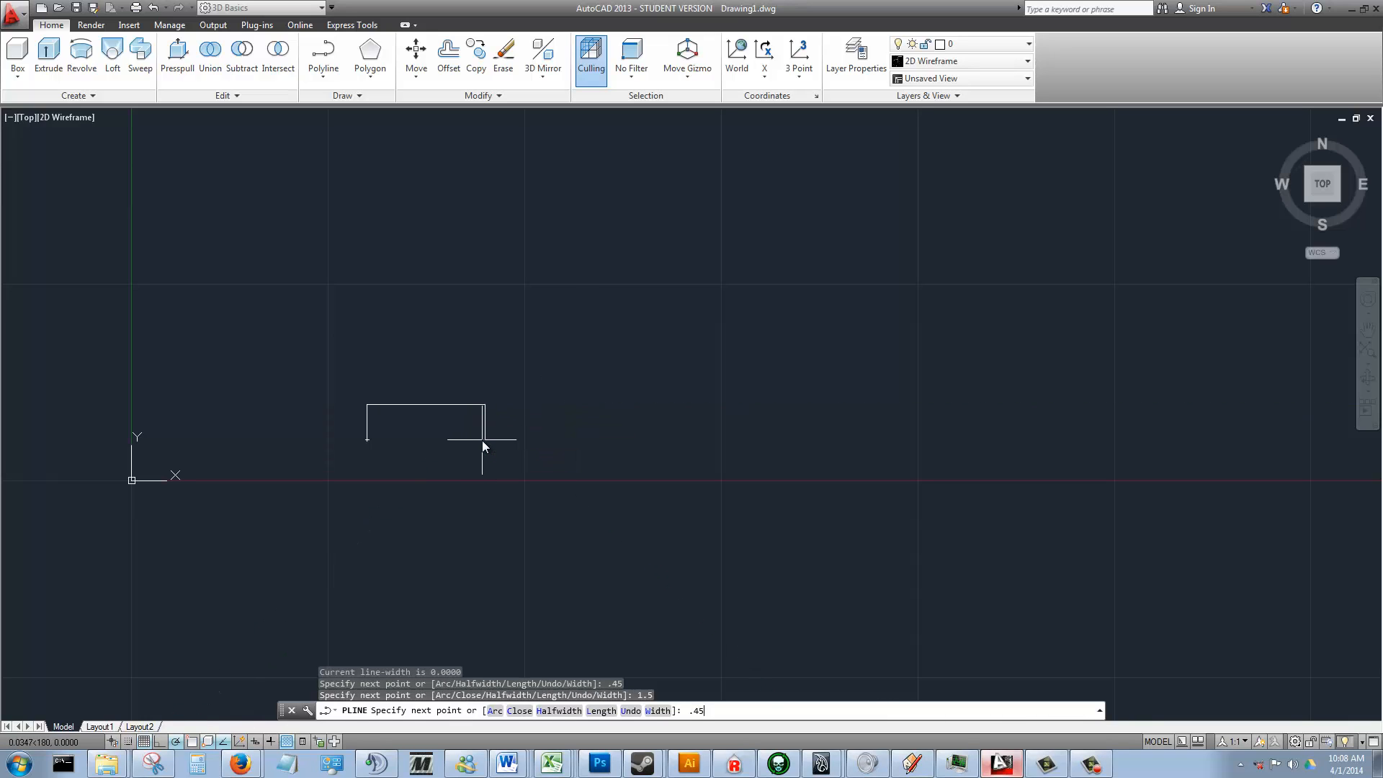
type("45")
key("Return")
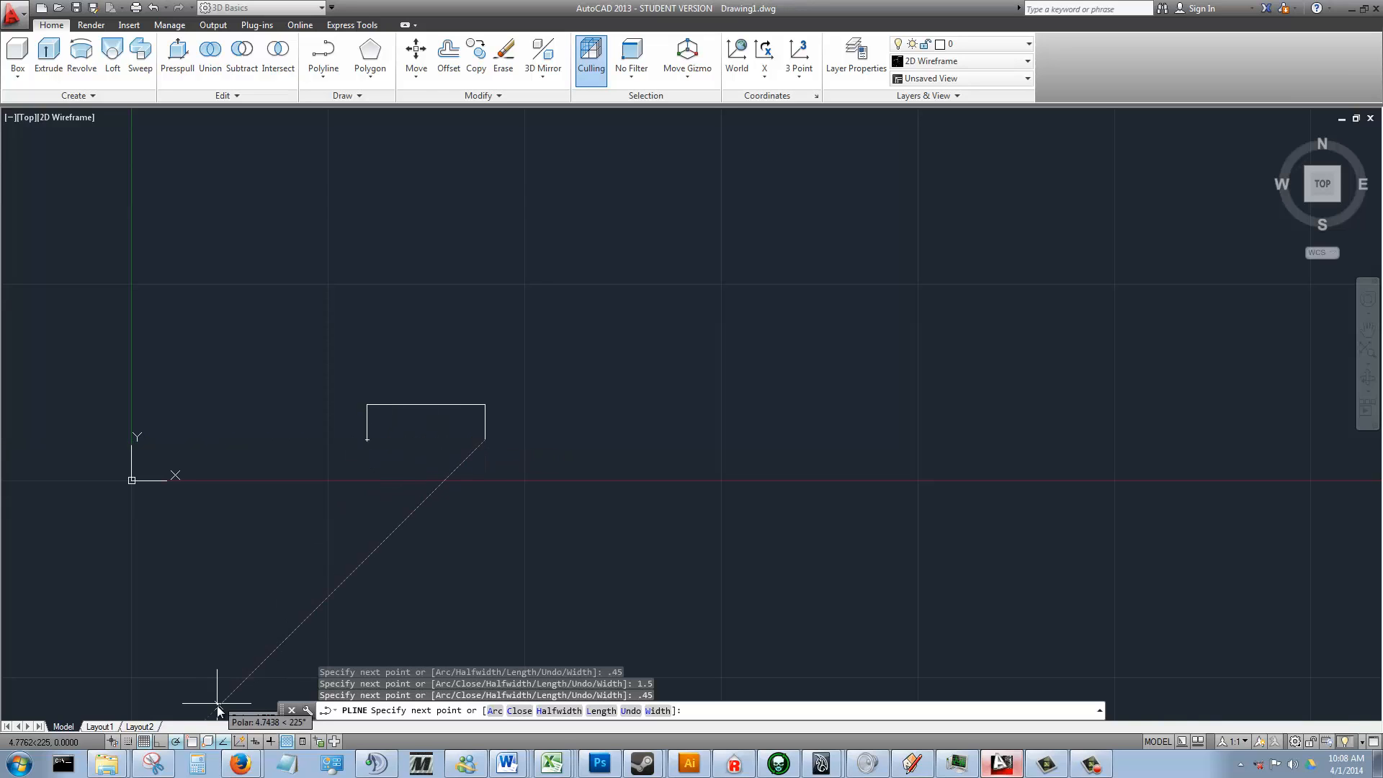
left_click(365, 442)
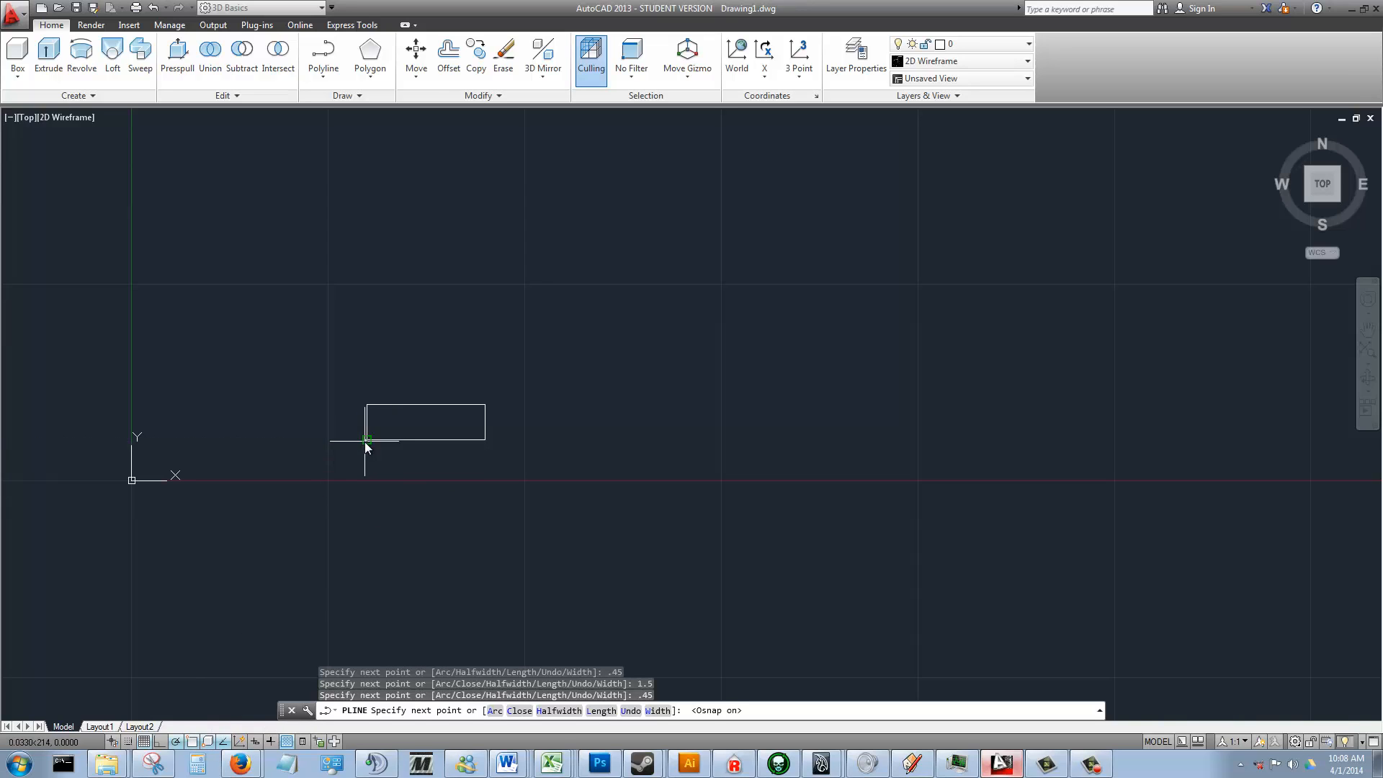
key("Return")
- Extrude the rectangle upward by 7/8, measuring the lowest step's front vertical edge in SketchUp for the height
scroll(427, 425, "up", 4)
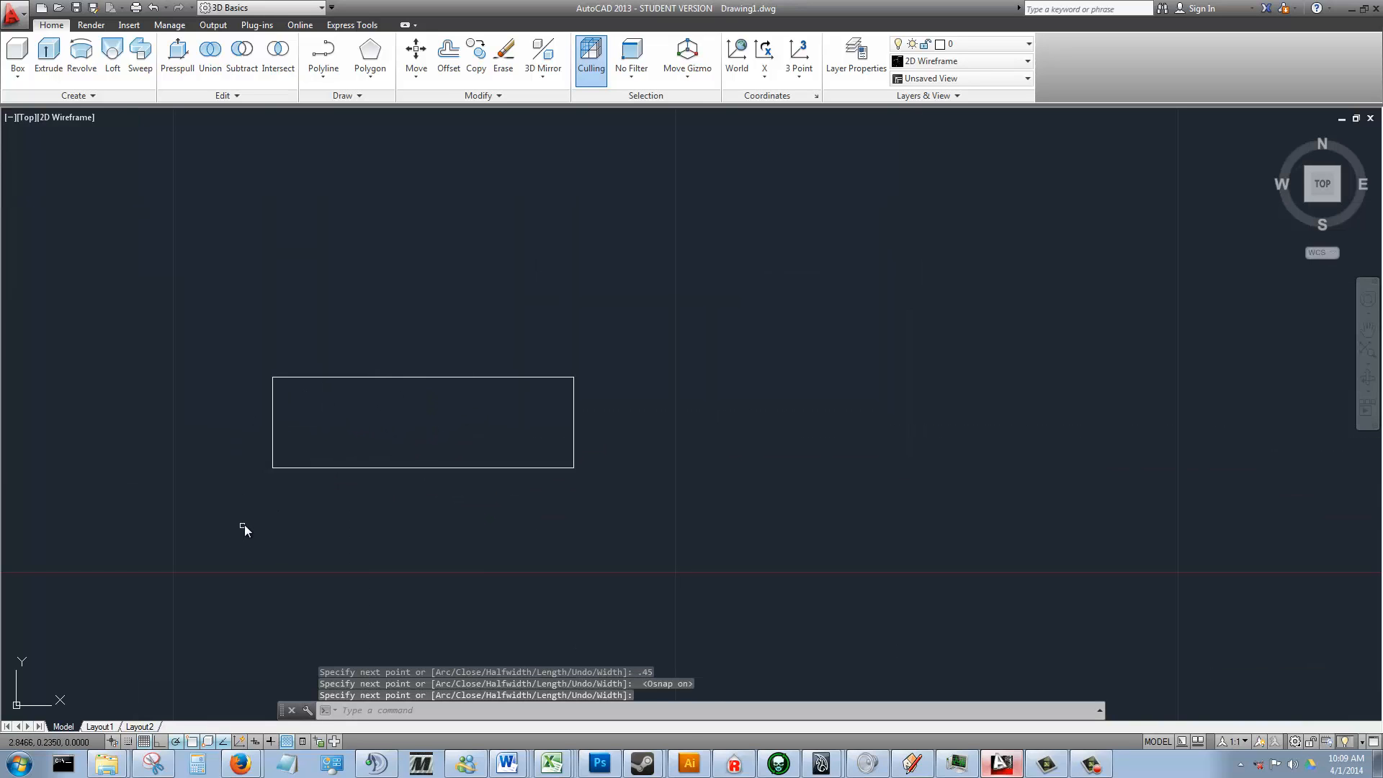
middle_click_drag(236, 527, 213, 361, "shift")
middle_click_drag(481, 565, 360, 402)
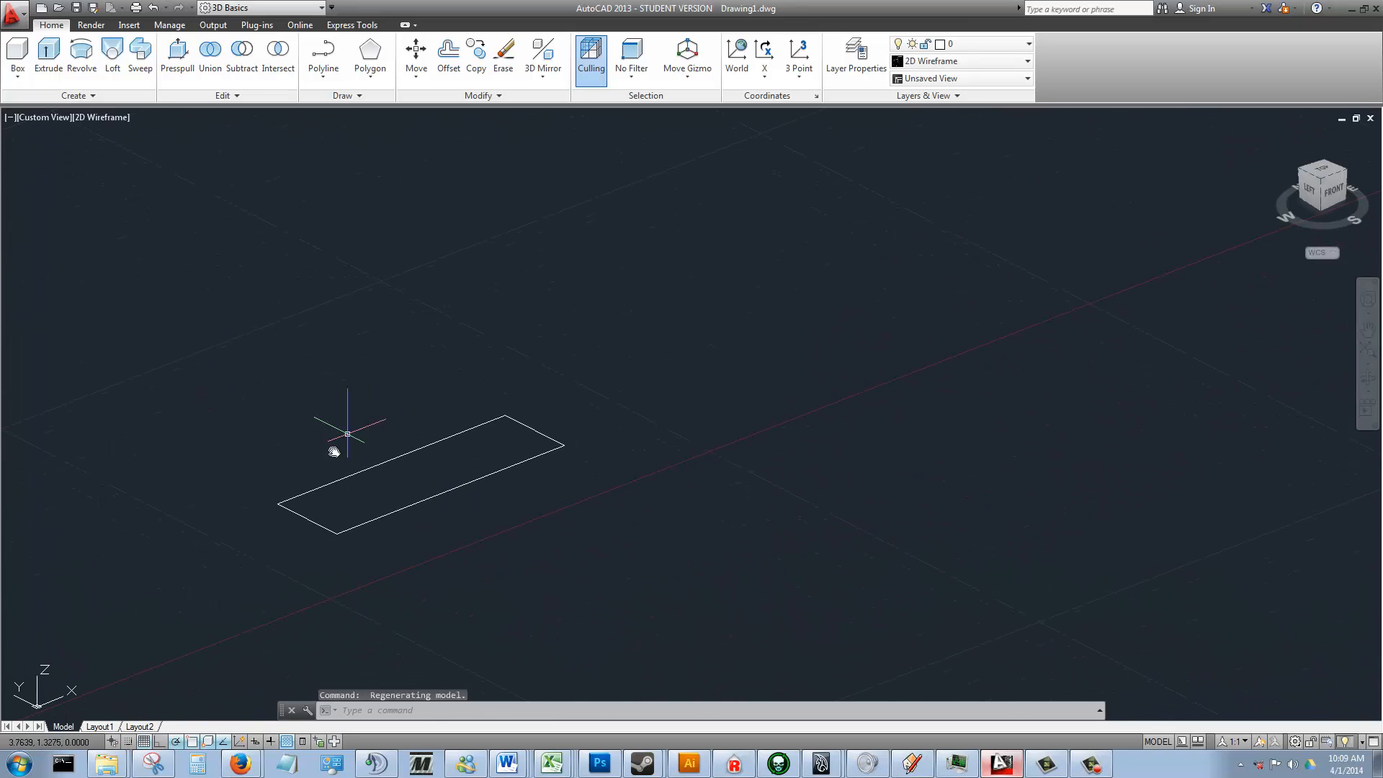
left_click(312, 519)
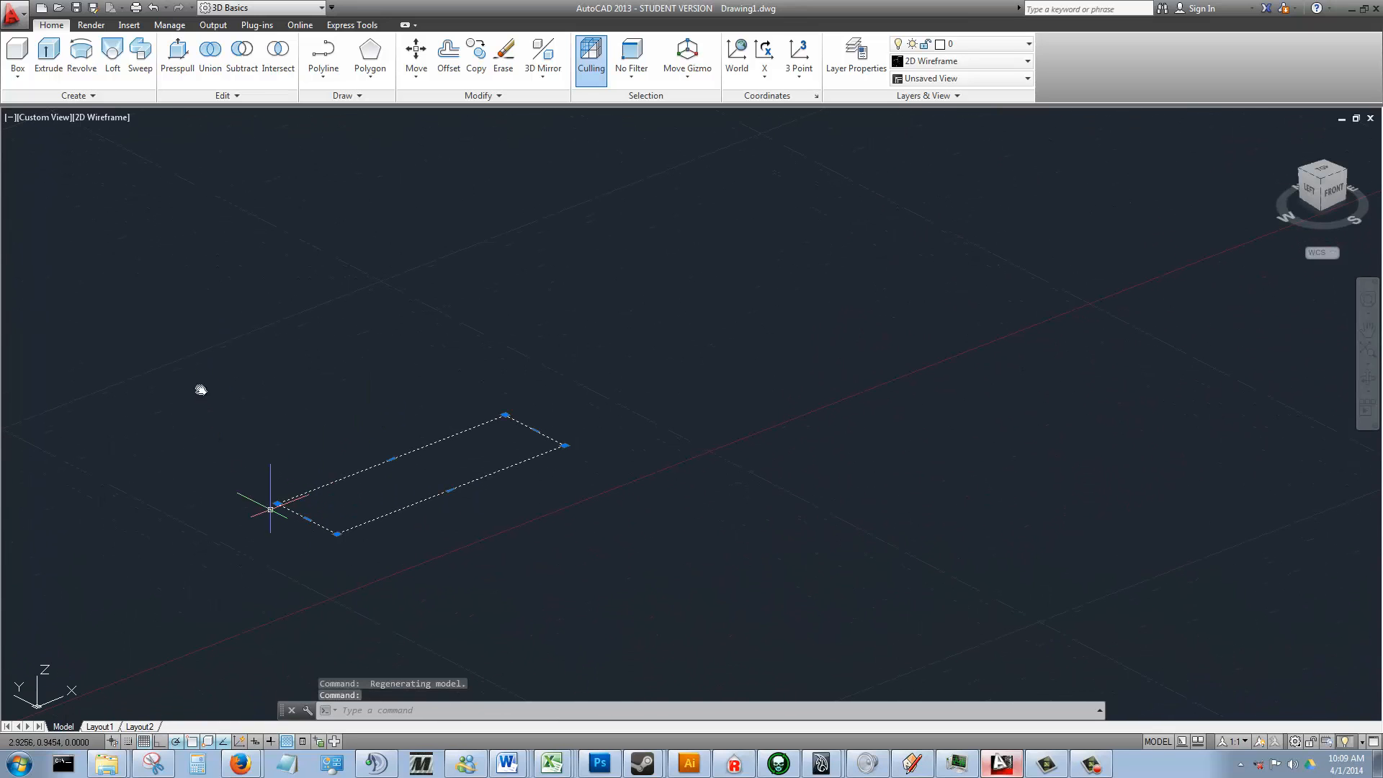
left_click(48, 59)
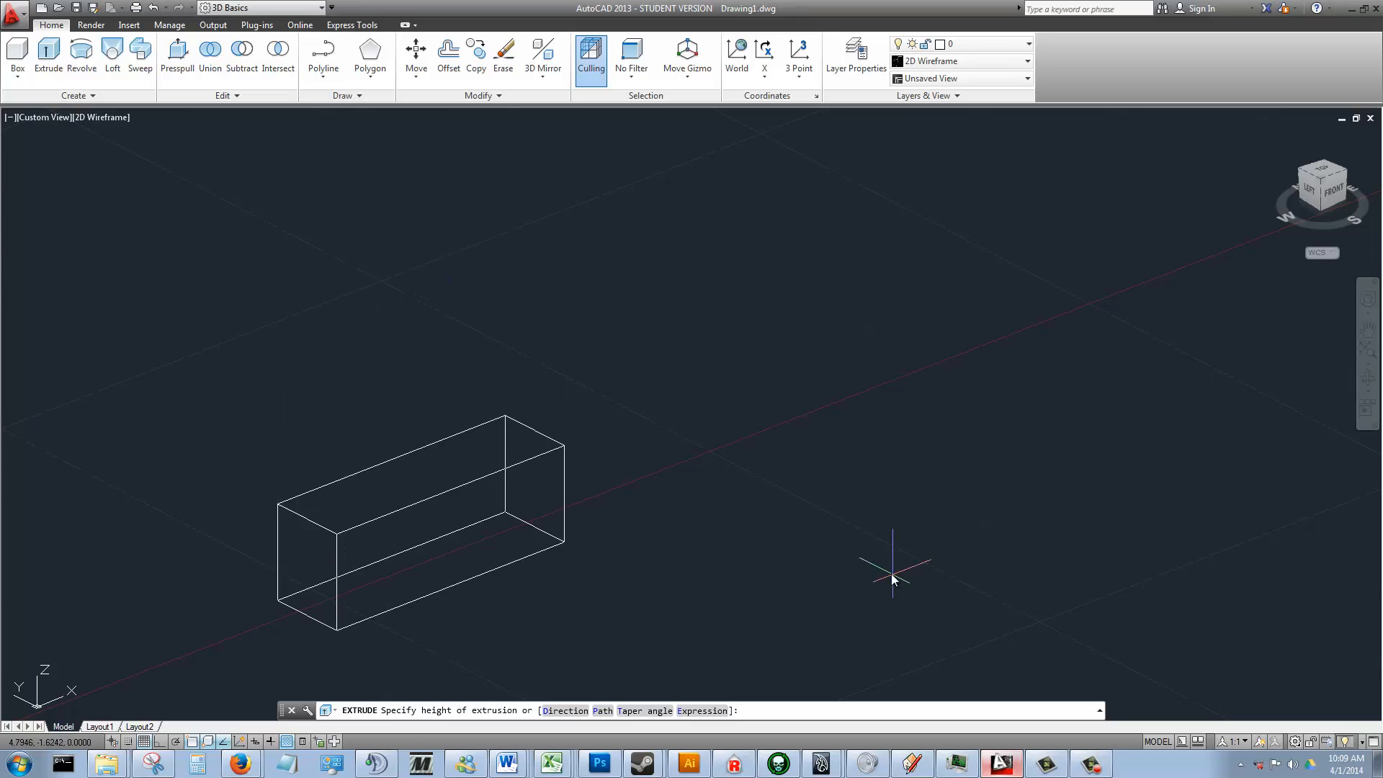
left_click(912, 763)
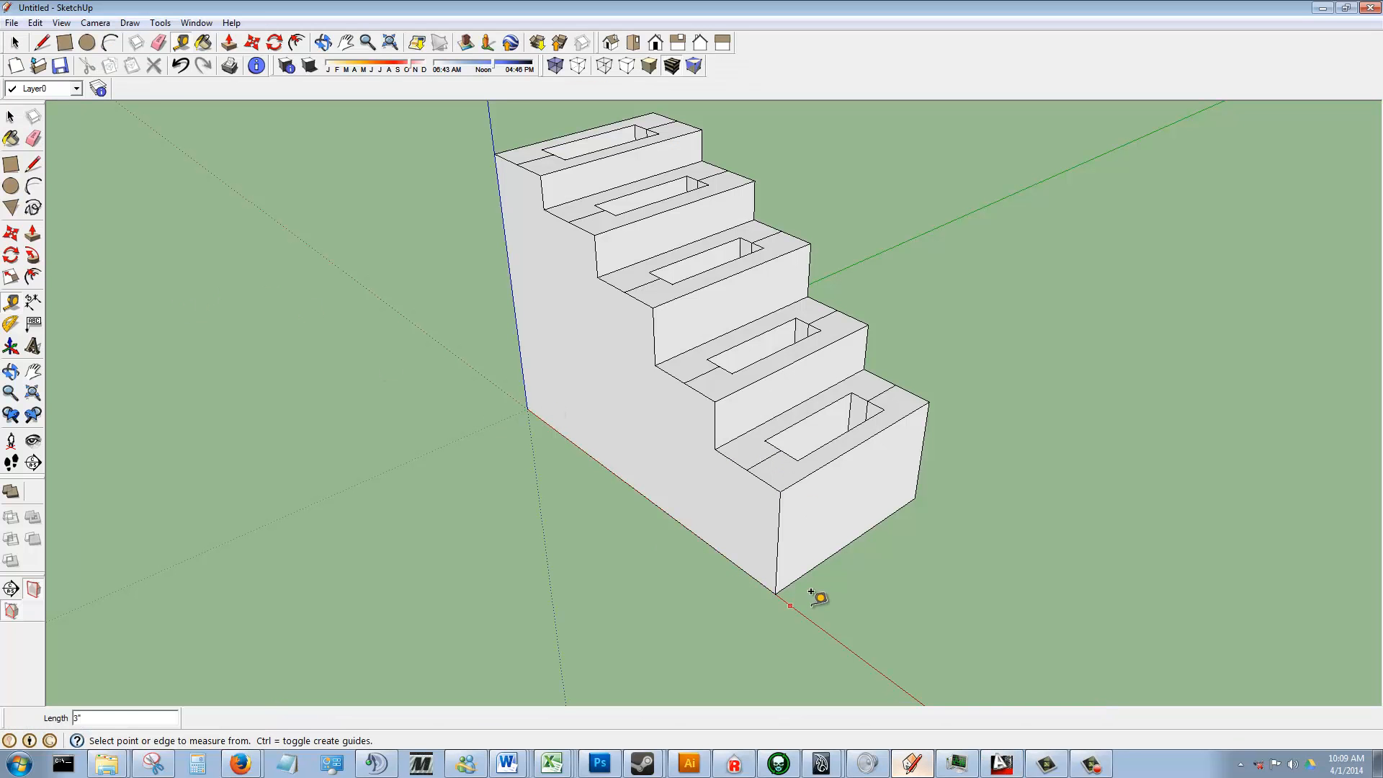
left_click(775, 593)
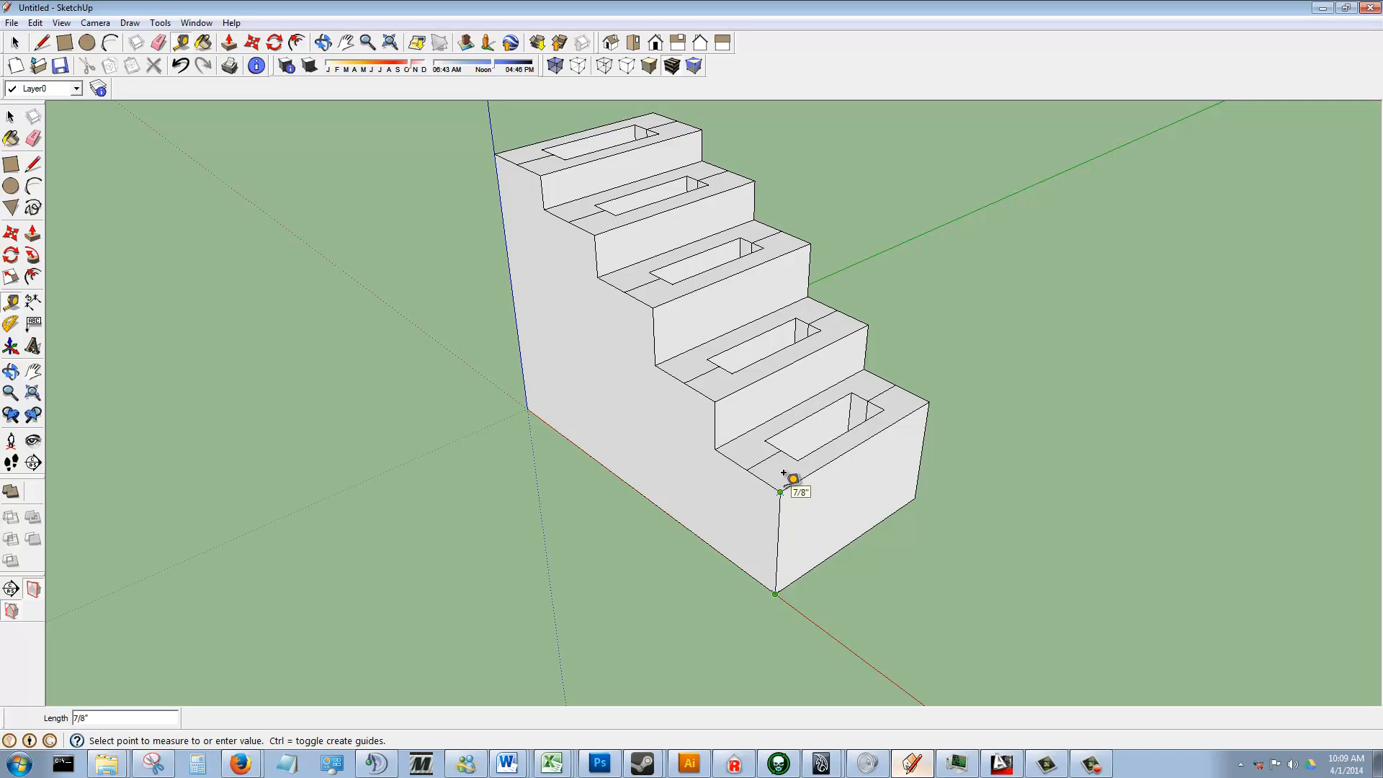
left_click(1002, 763)
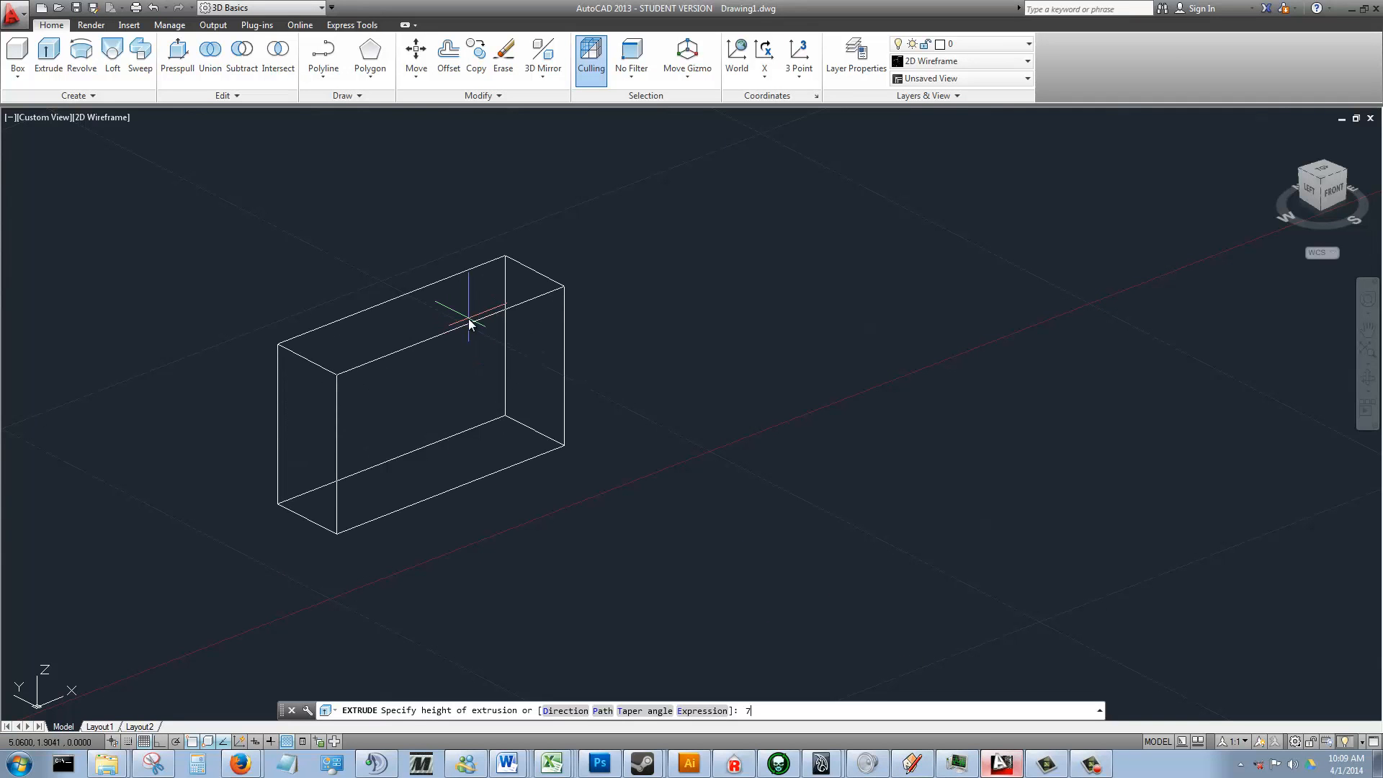
type("7/8")
key("Return")
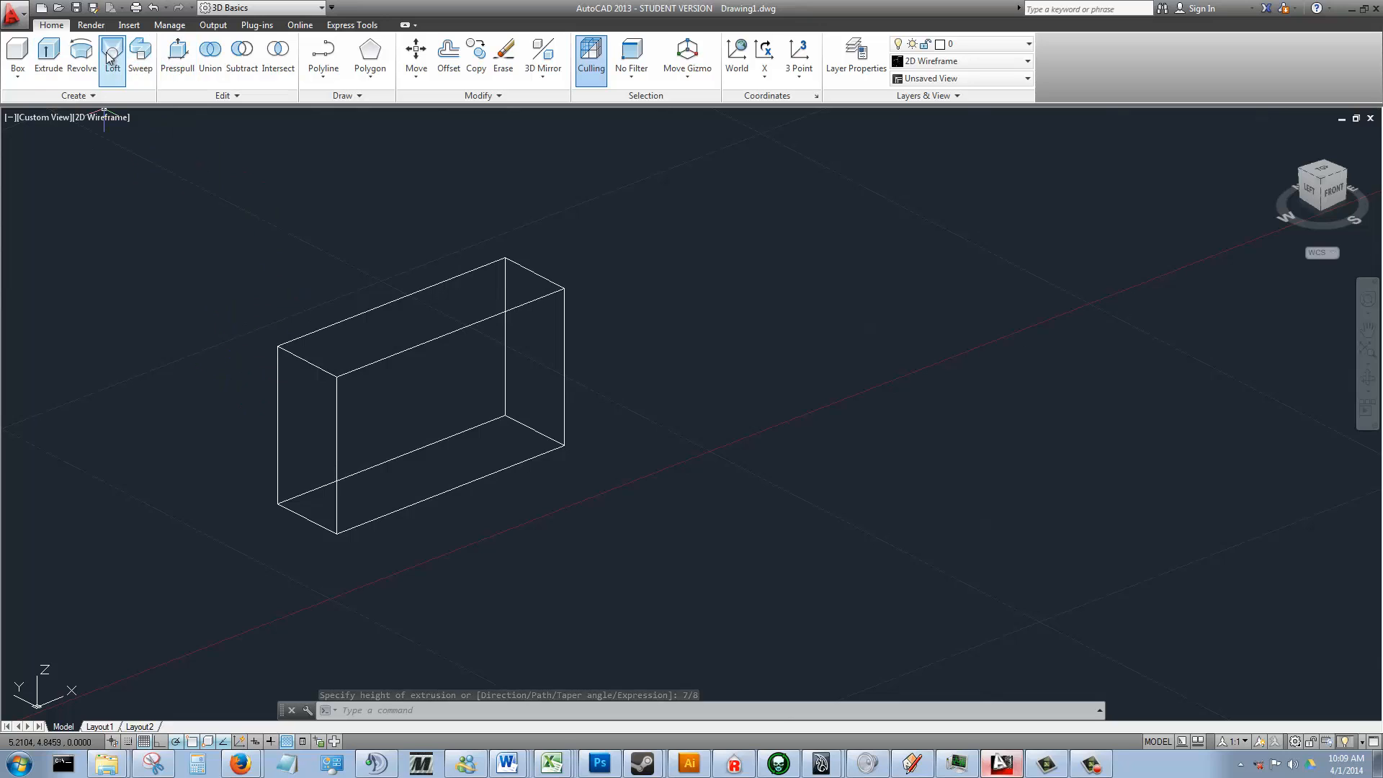
- Draw a polyline on the block's top face from the far short edge's midpoint, 5/16 inward and 1/8 toward the back long edge
left_click(321, 56)
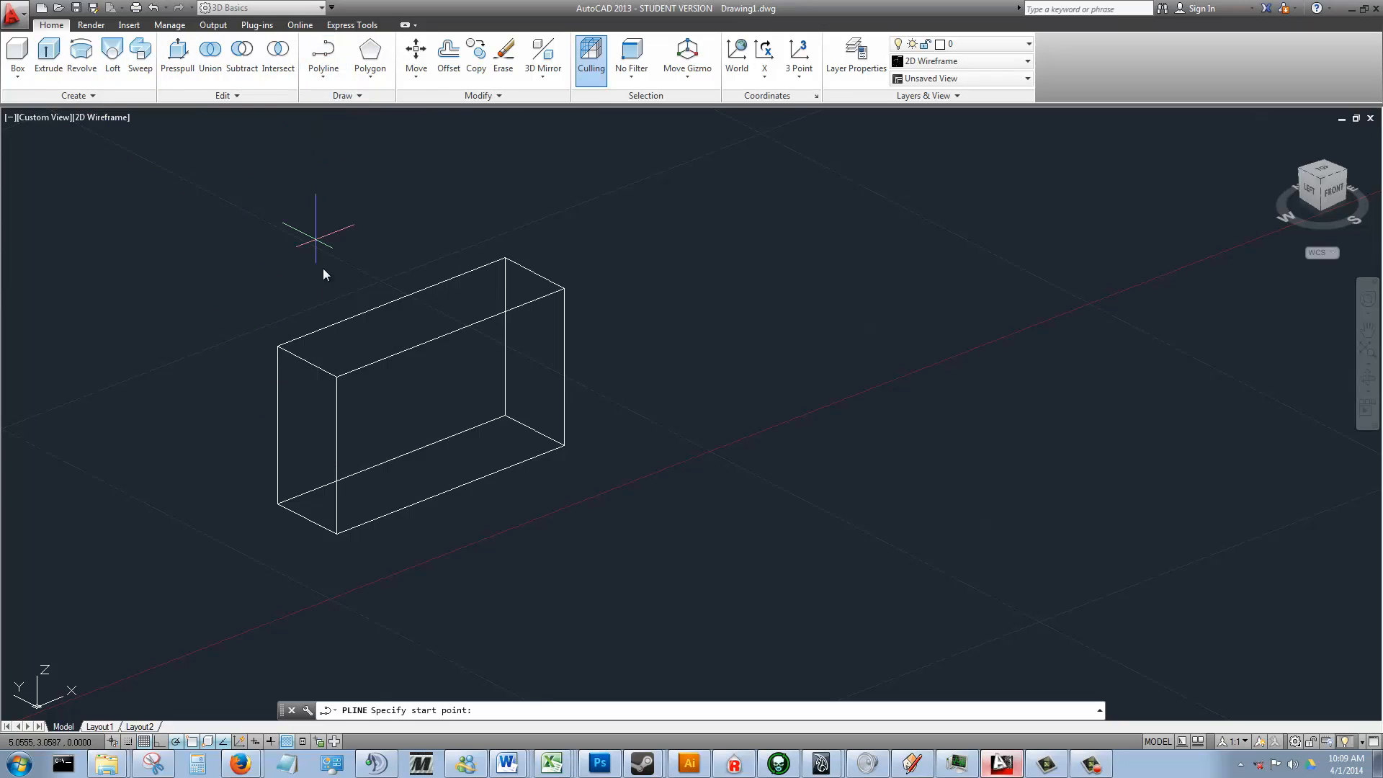
scroll(408, 292, "up", 2)
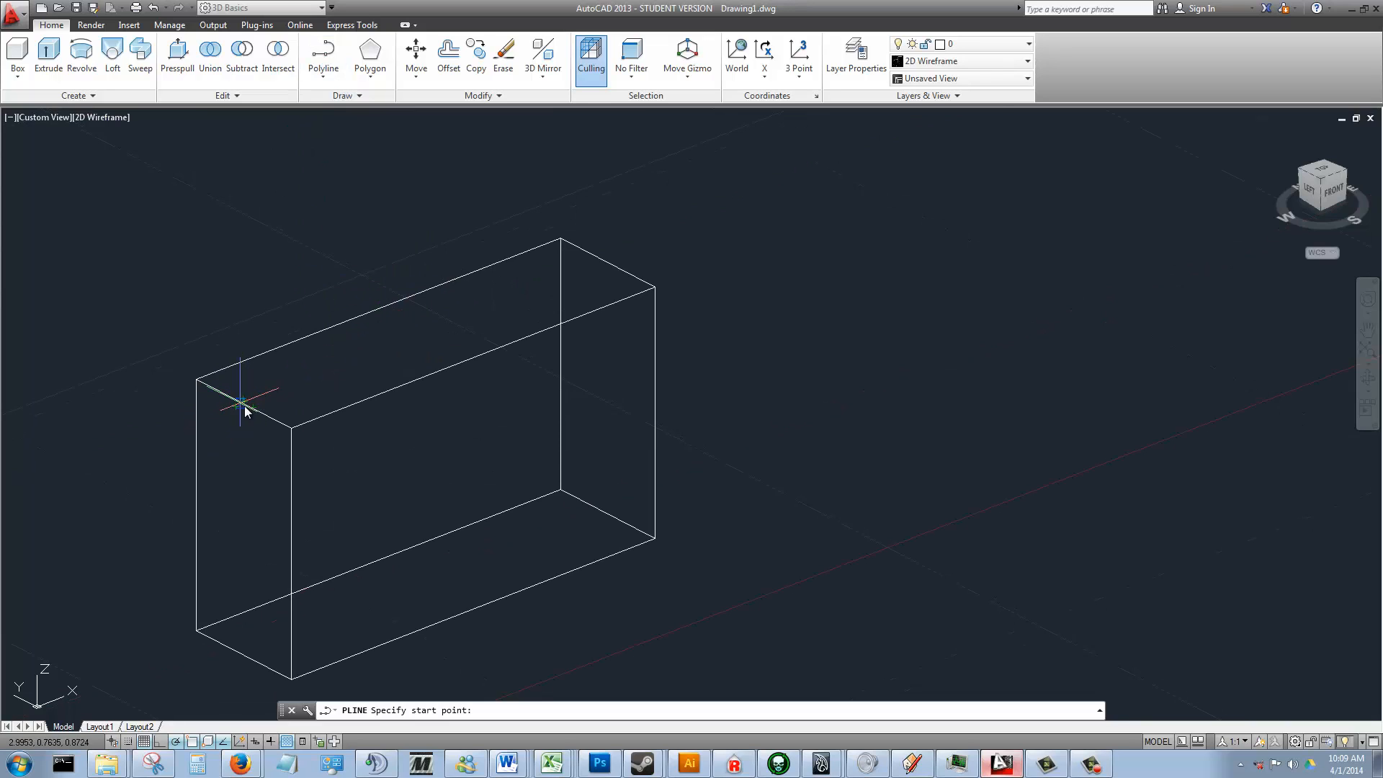
left_click(608, 263)
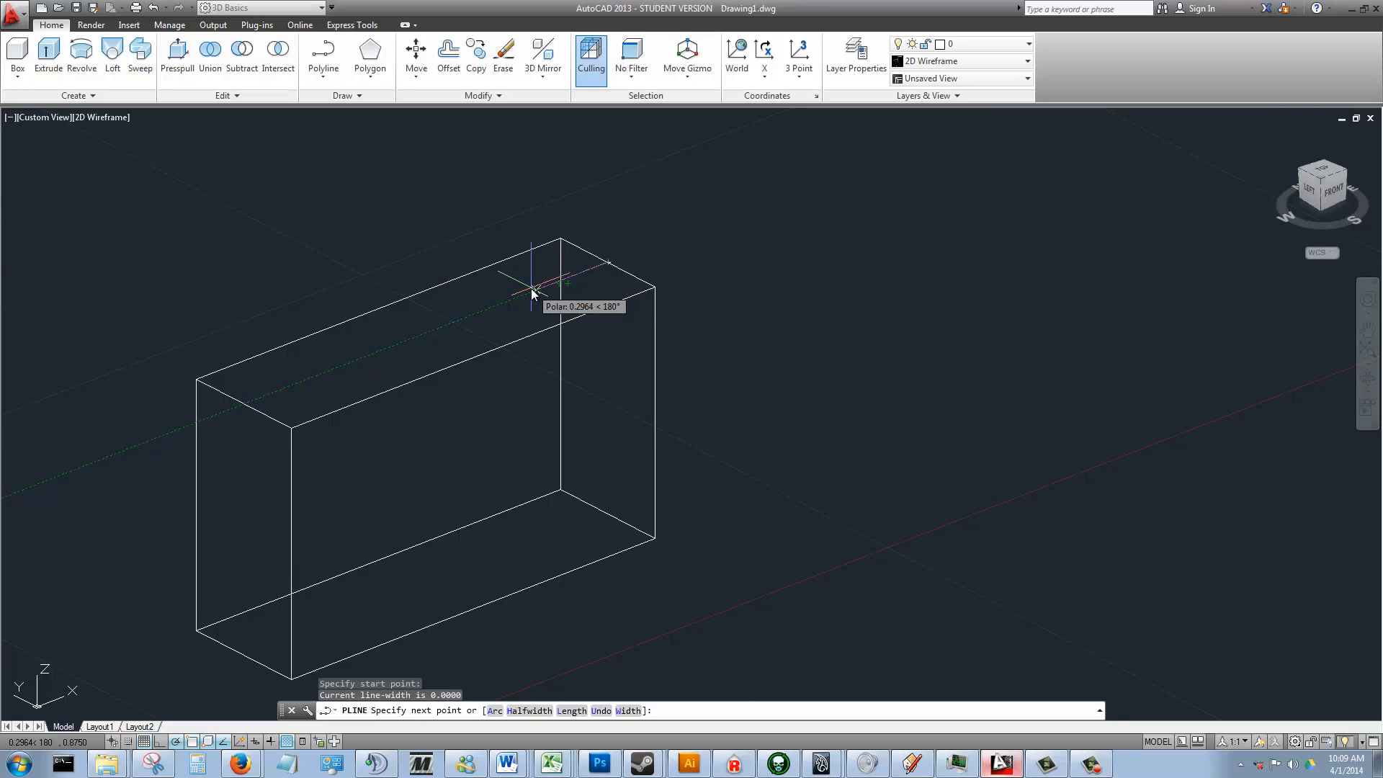
type("5/1")
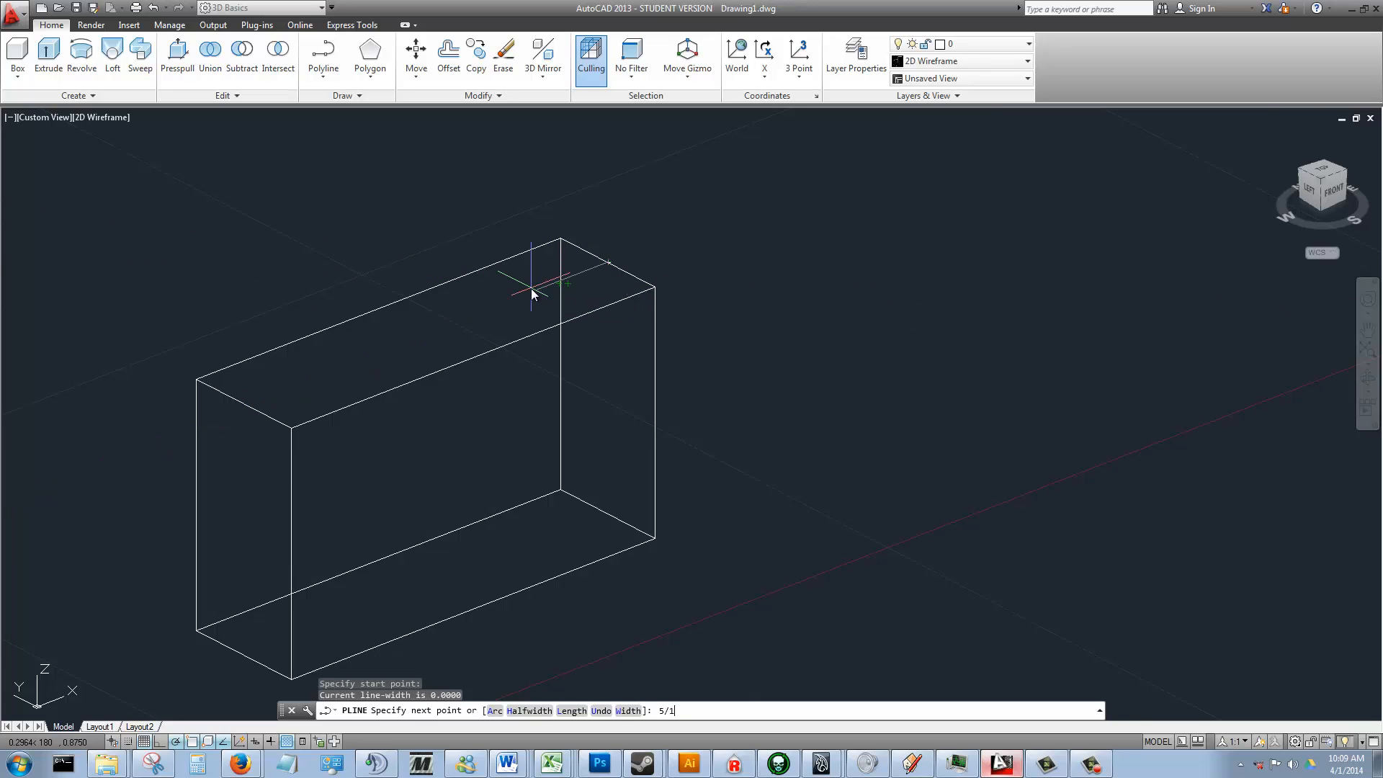
type("6")
key("Return")
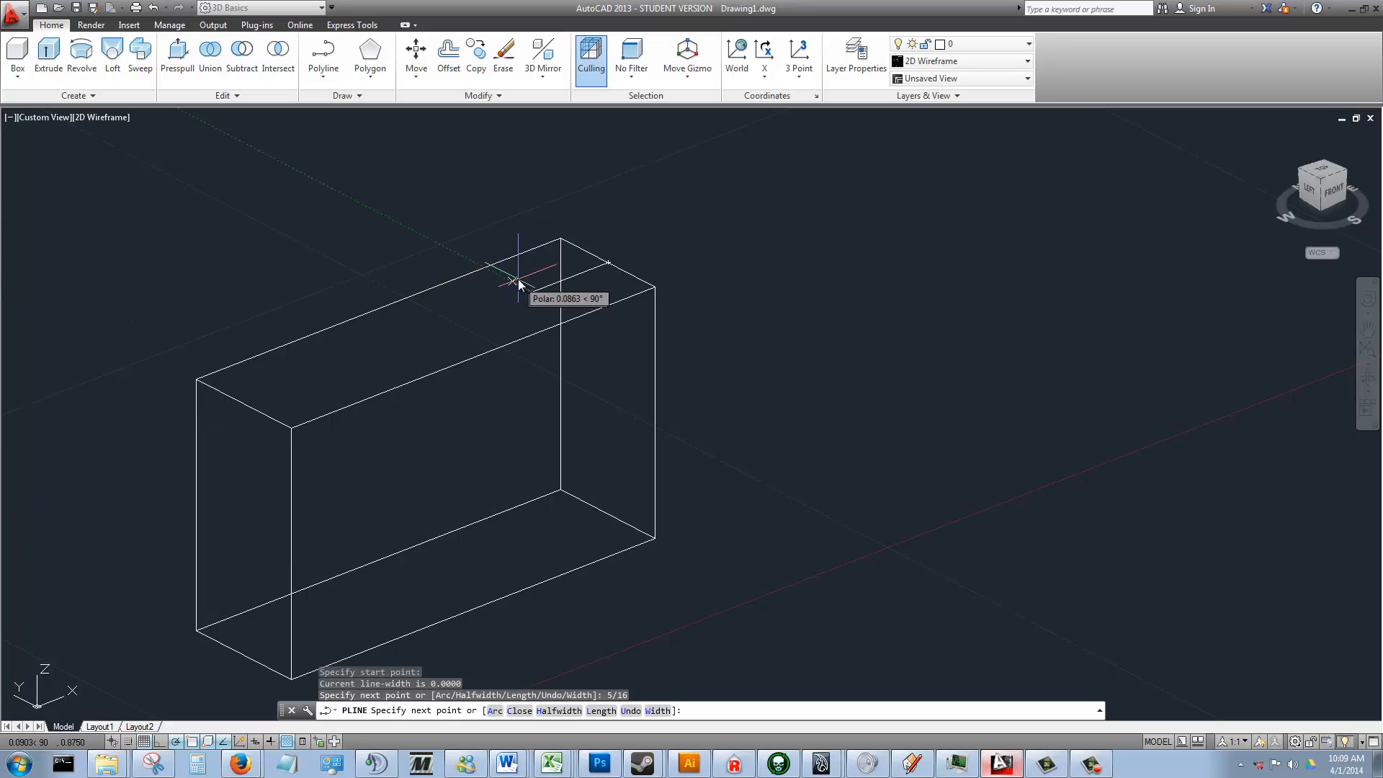
type("1")
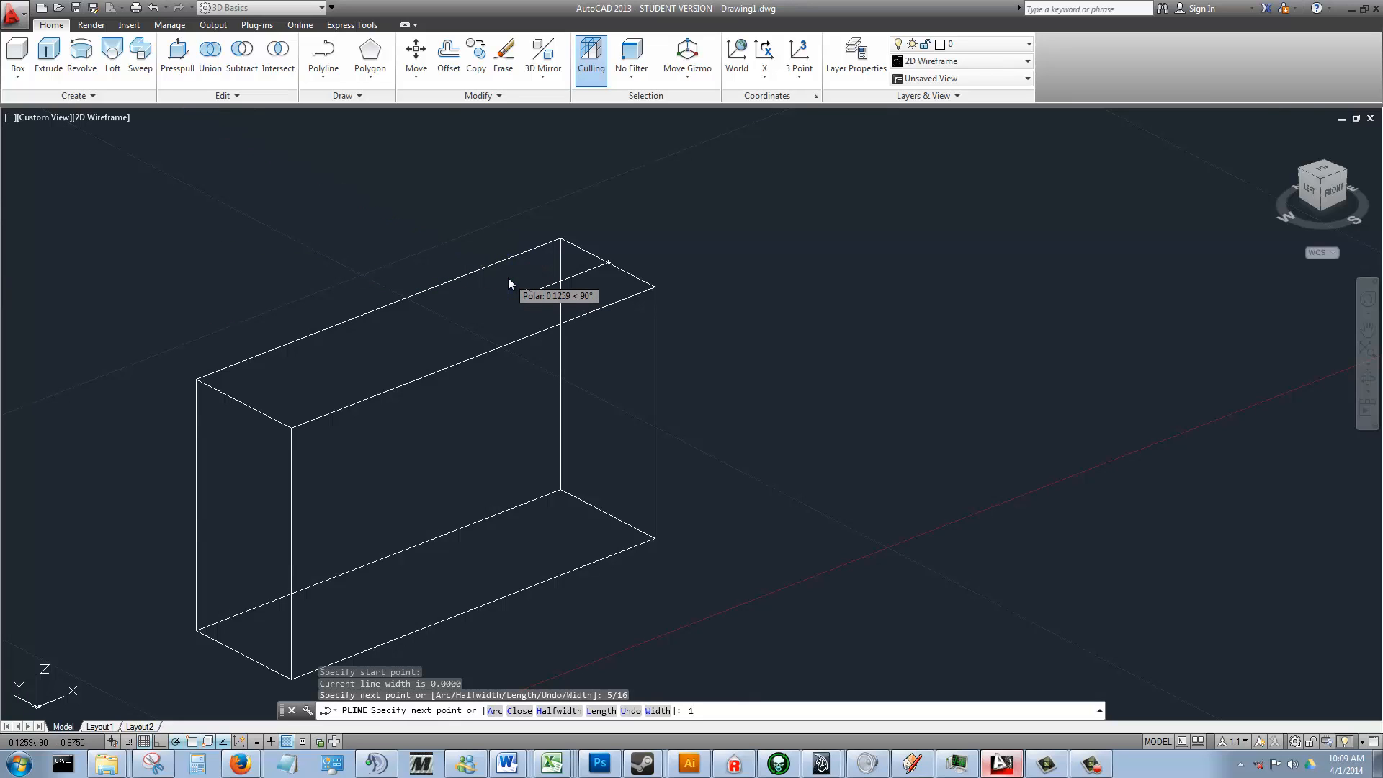
type("/8")
key("Return")
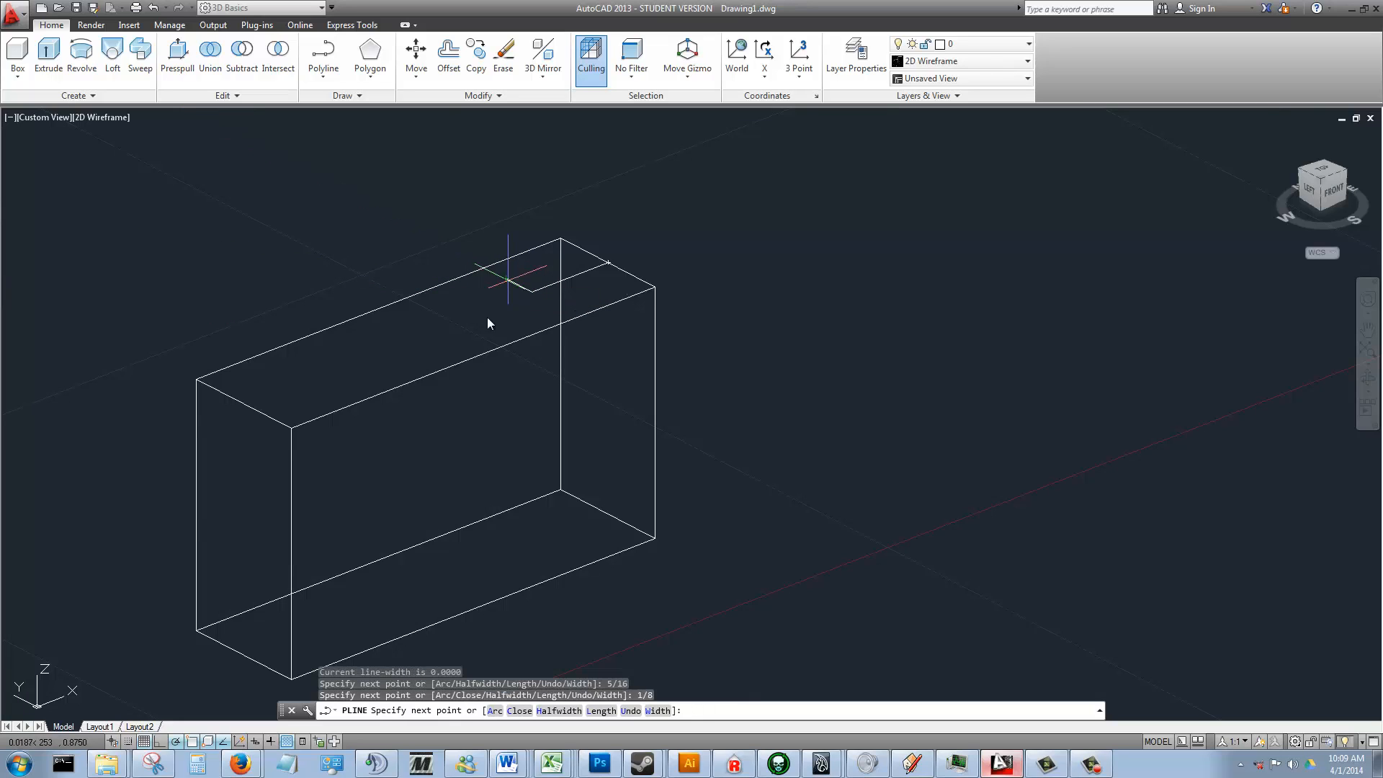
key("Return")
- Draw a 1/8 polyline from the inner end of the far guide segment toward the front long edge
key("Return")
left_click(532, 301)
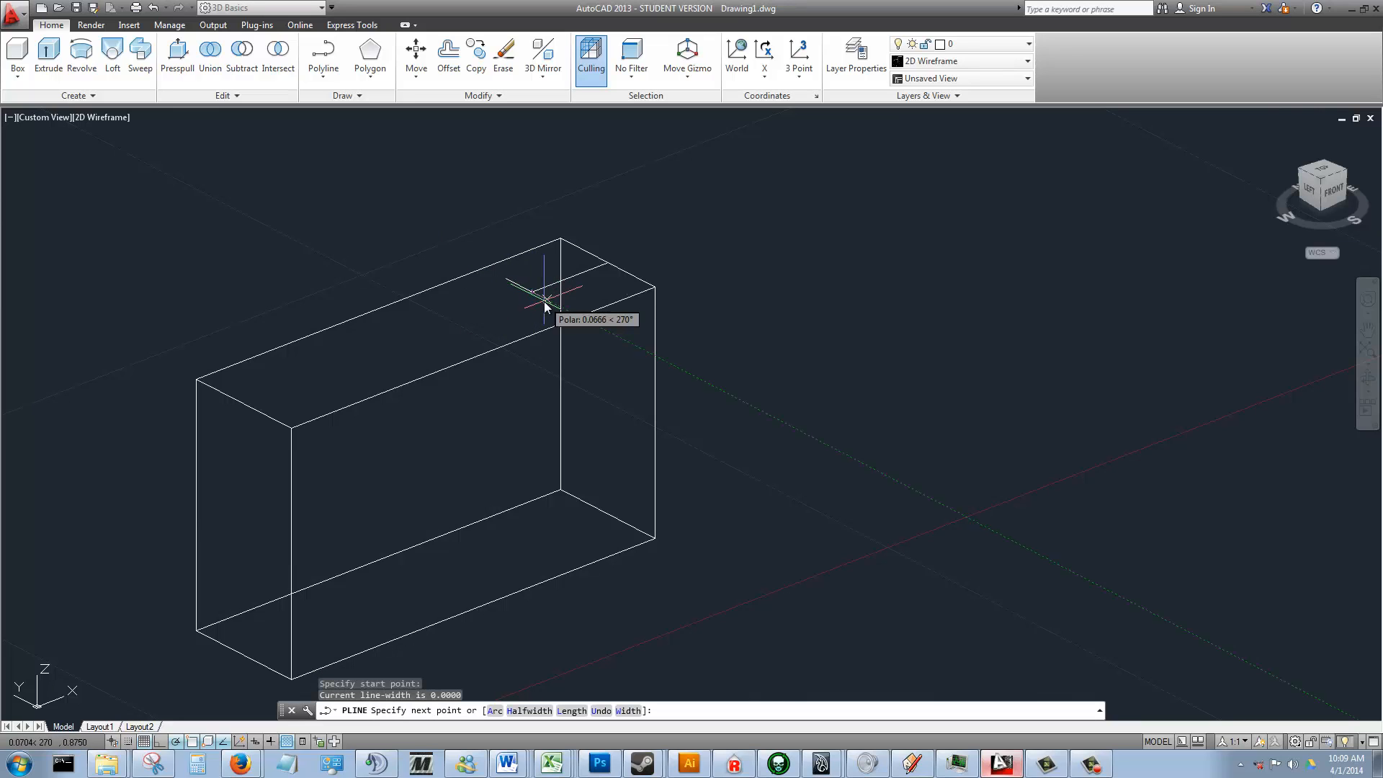
type("1/")
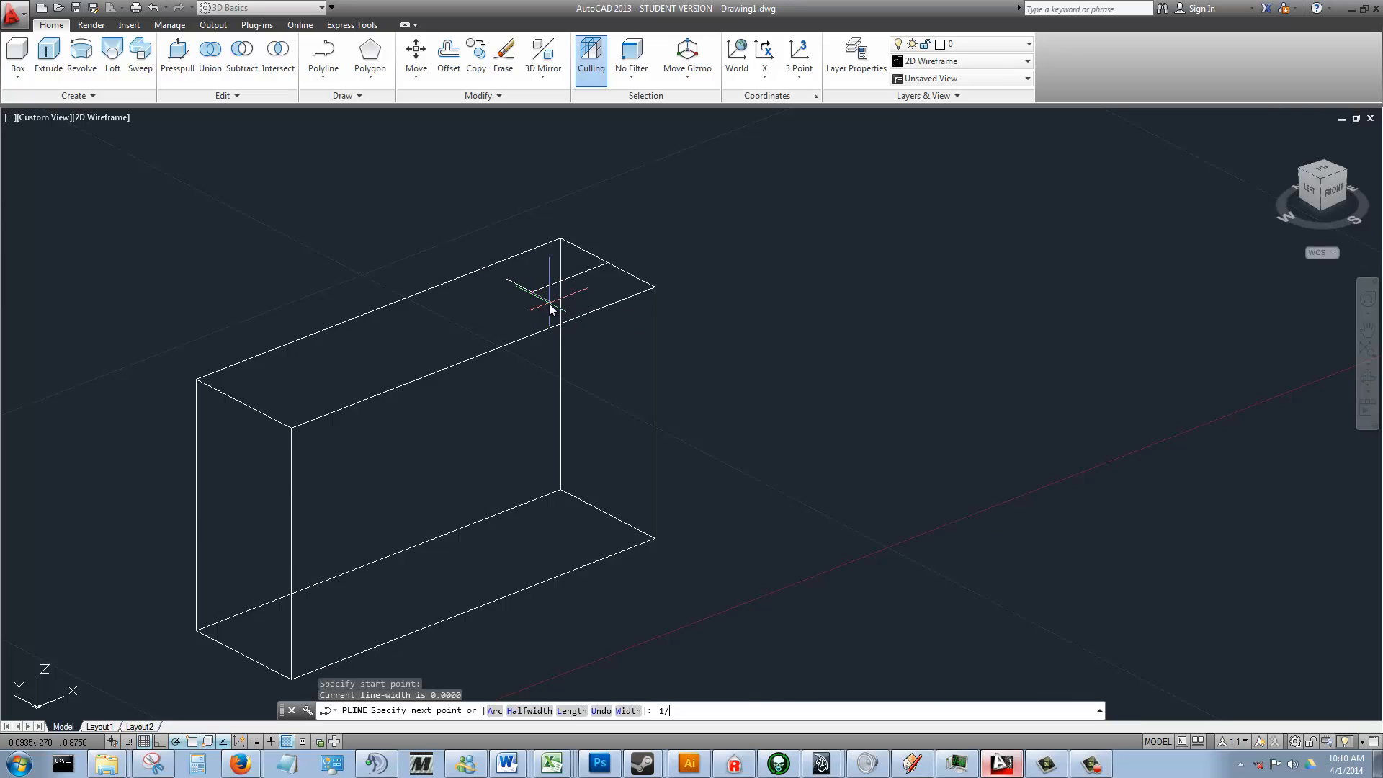
type("8")
key("Return")
key("Return")
key("Return")
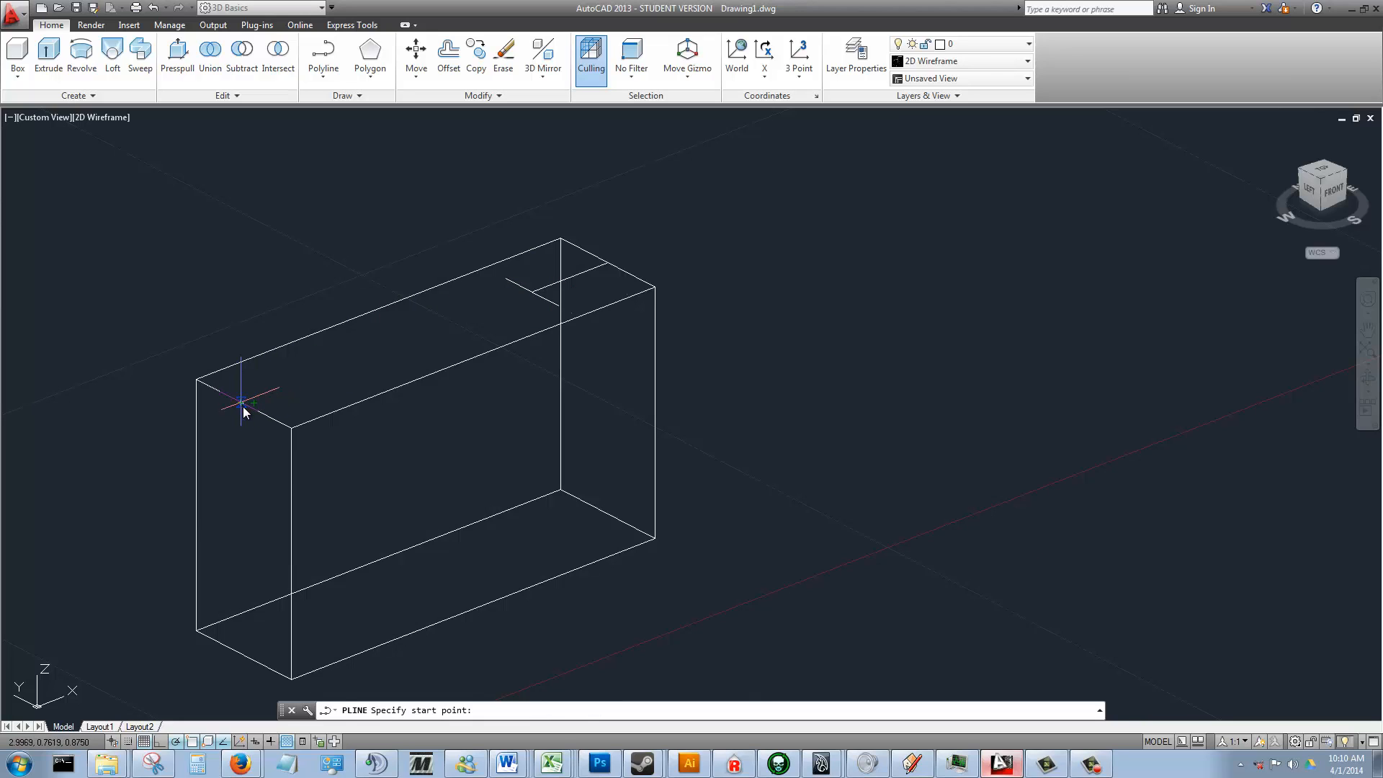
scroll(244, 405, "up", 2)
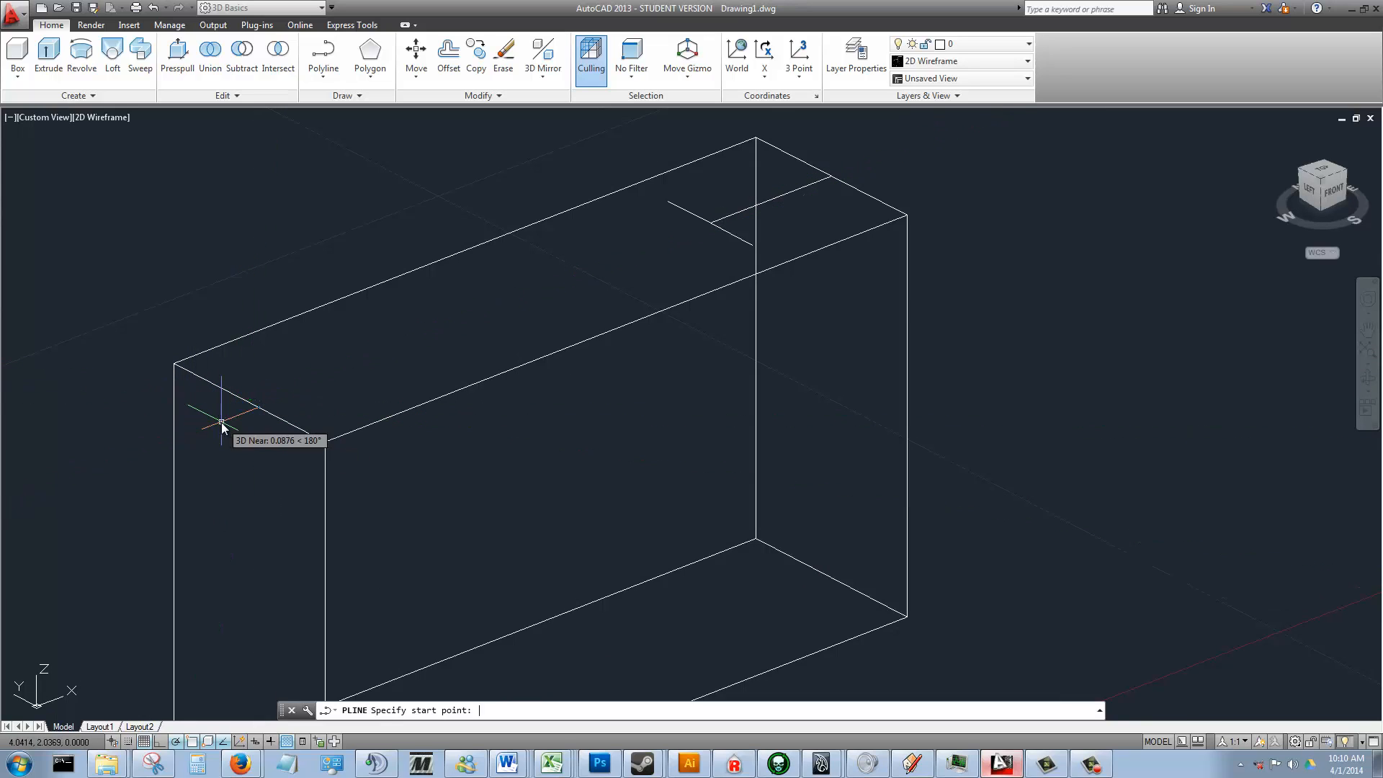
key("Escape")
middle_click_drag(241, 432, 290, 429)
key("Return")
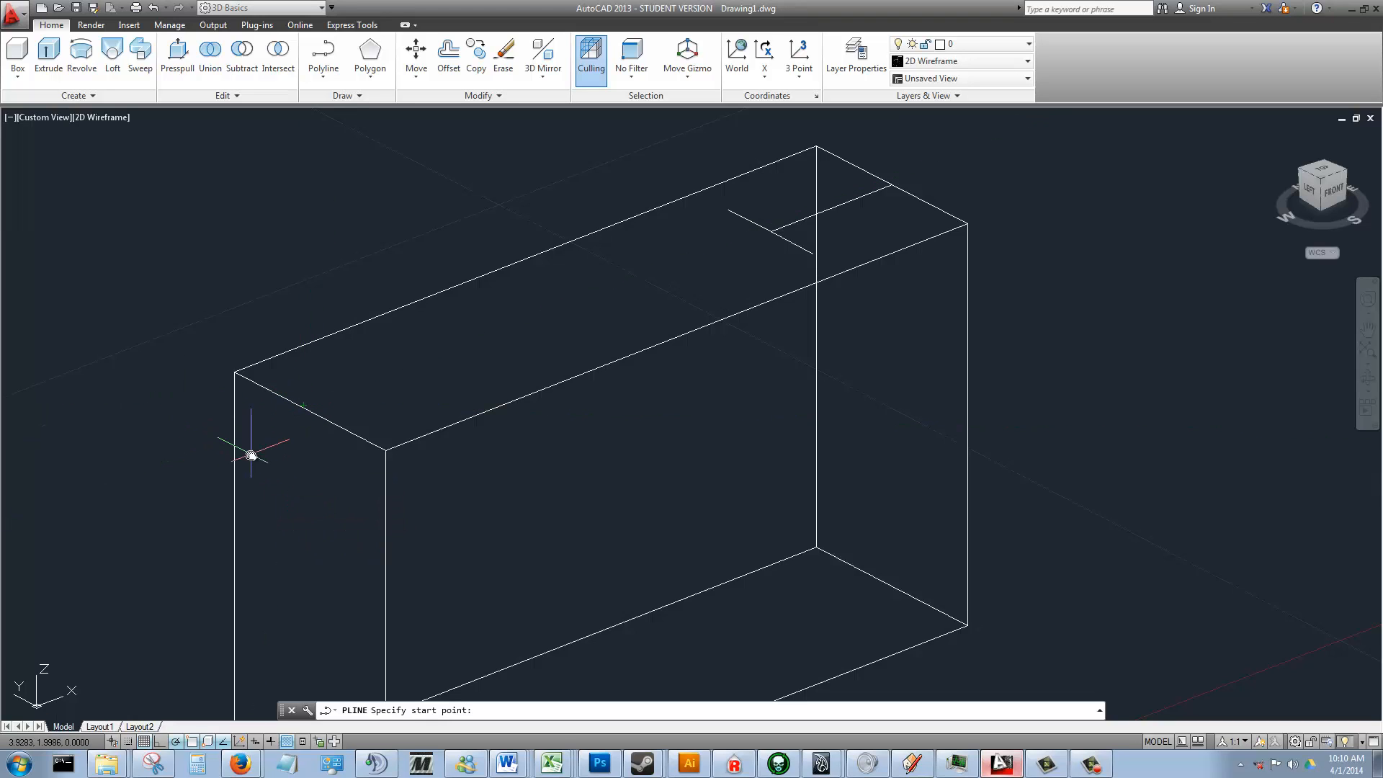
key("Escape")
left_click(192, 742)
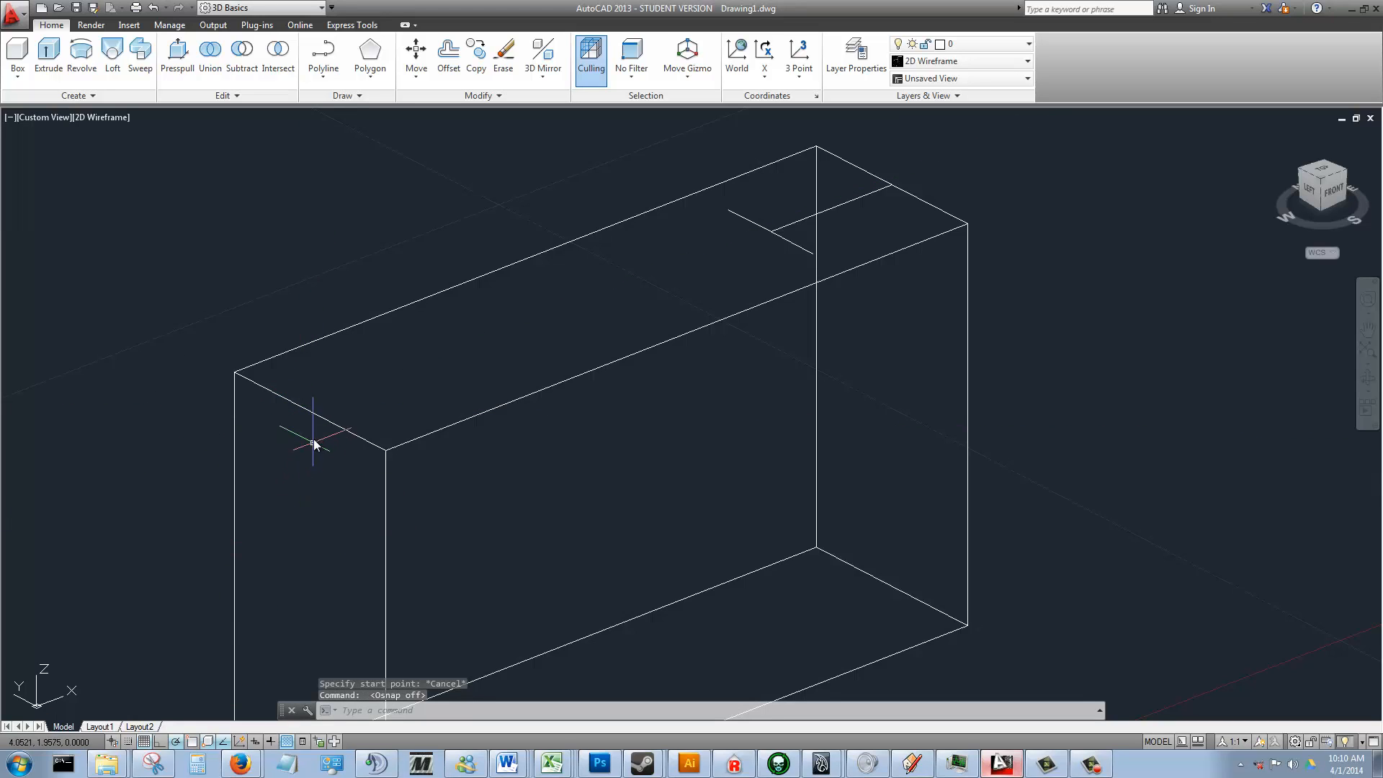
key("Return")
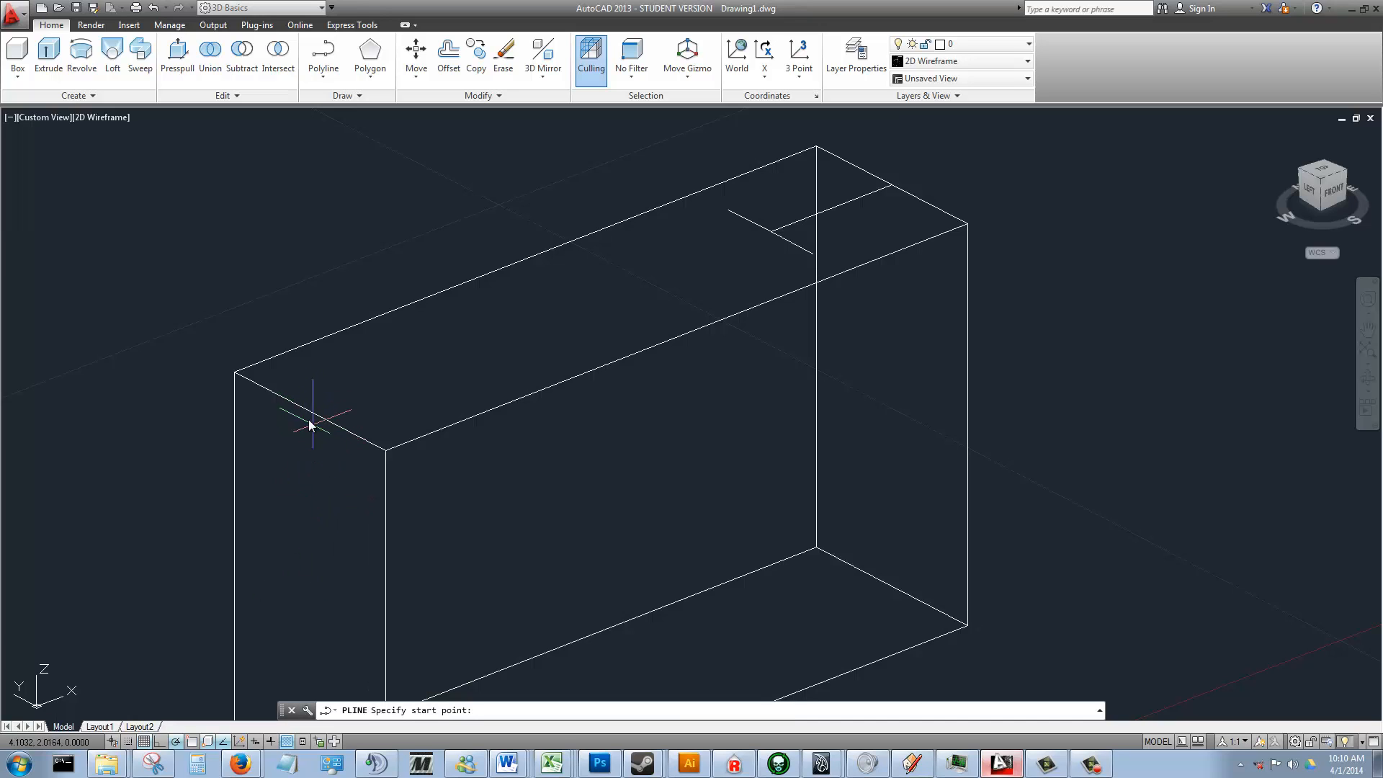
left_click(263, 636)
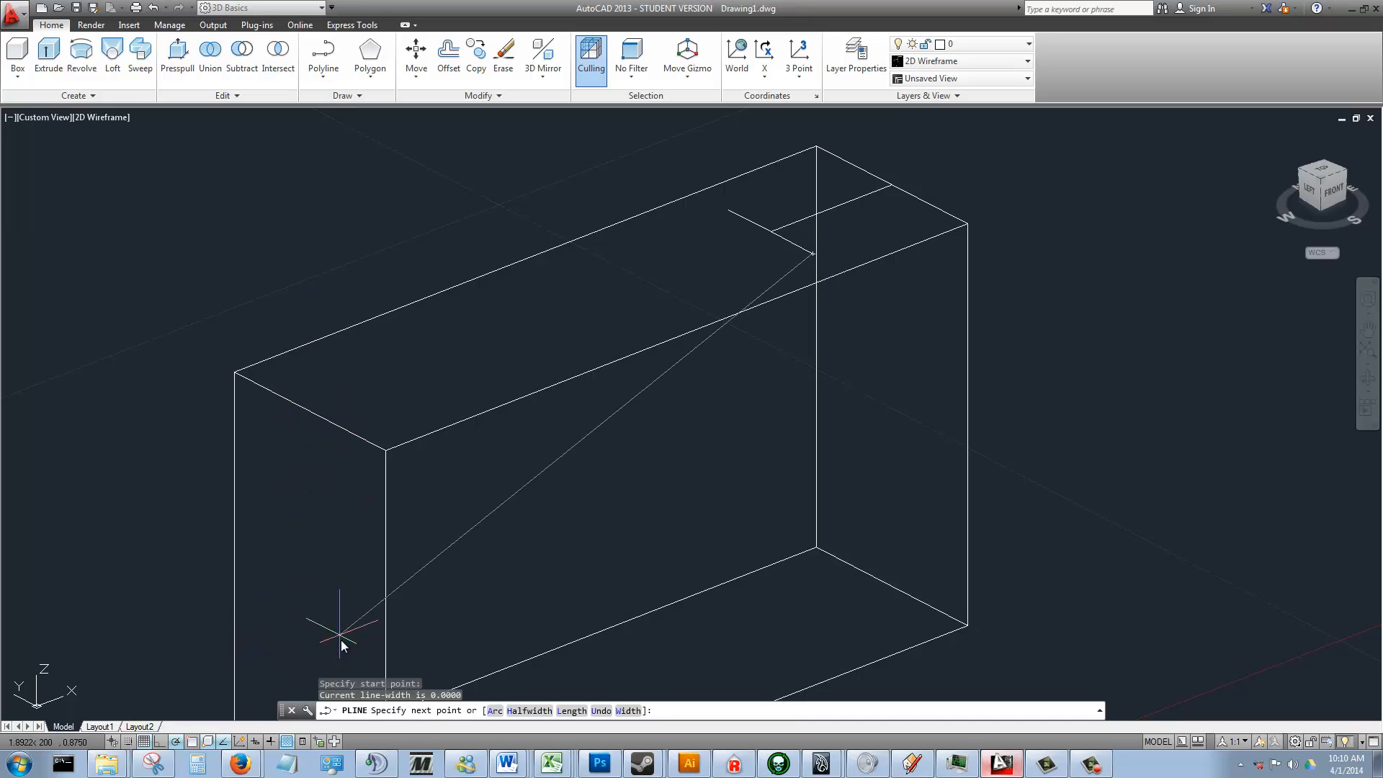
key("Escape")
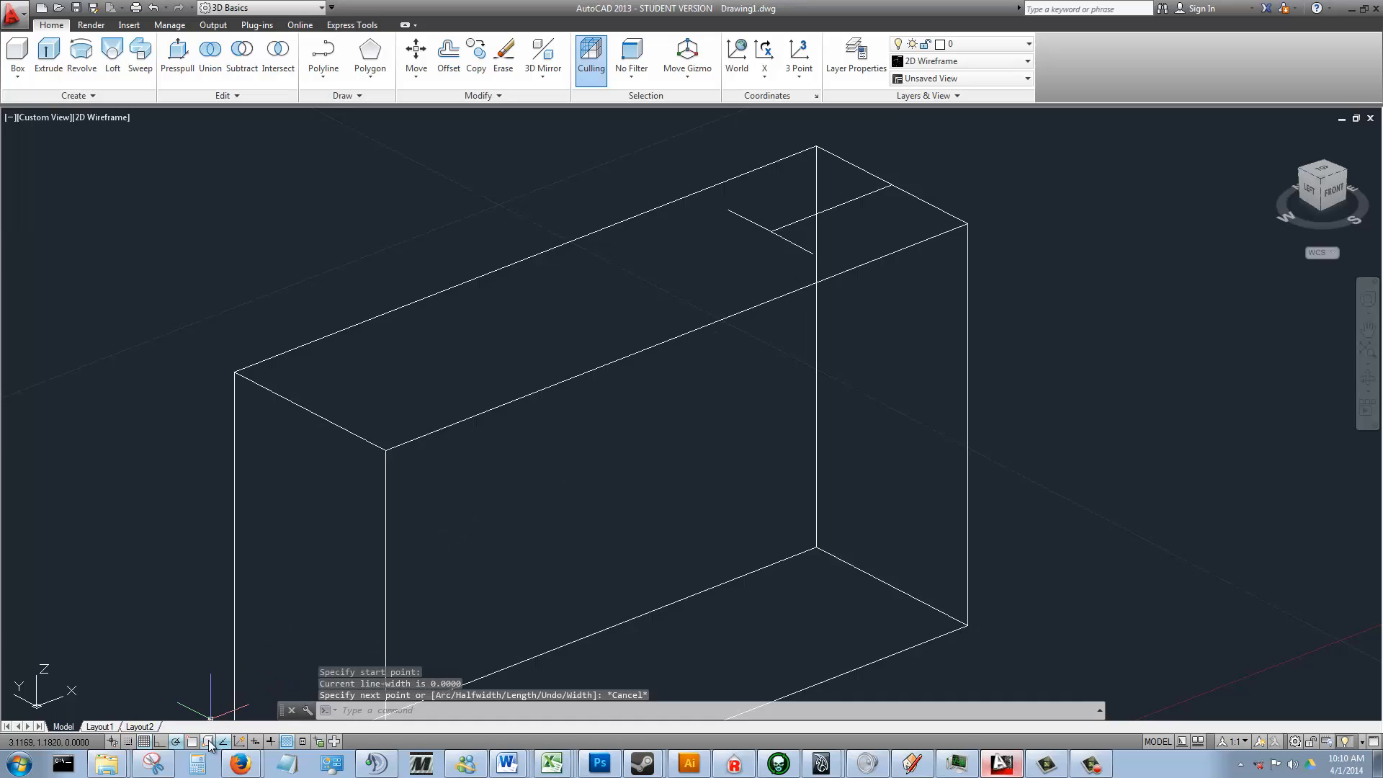
- With 3D object snap off and regular object snap on, draw a polyline from the near short edge's midpoint, 5/16 inward and 1/8 toward the back edge
left_click(208, 741)
left_click(193, 741)
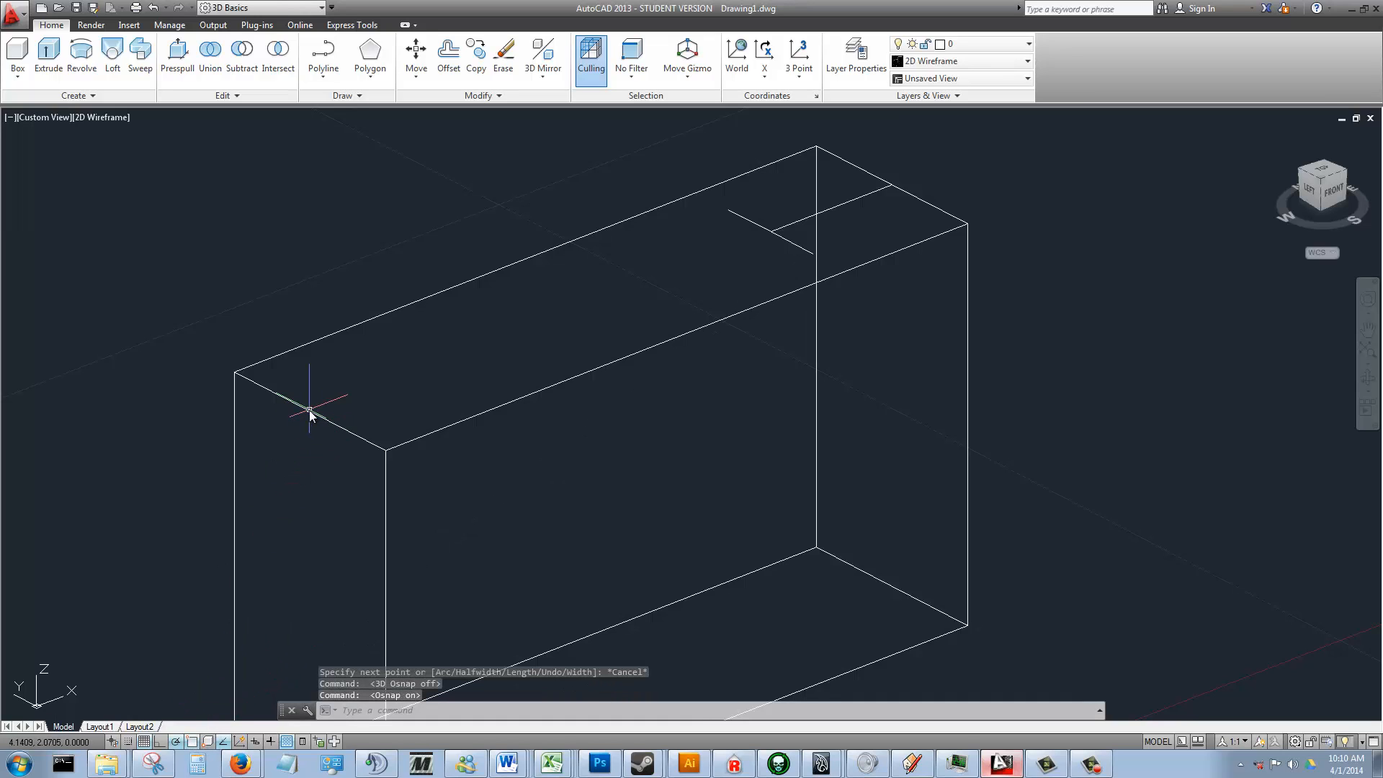
key("Return")
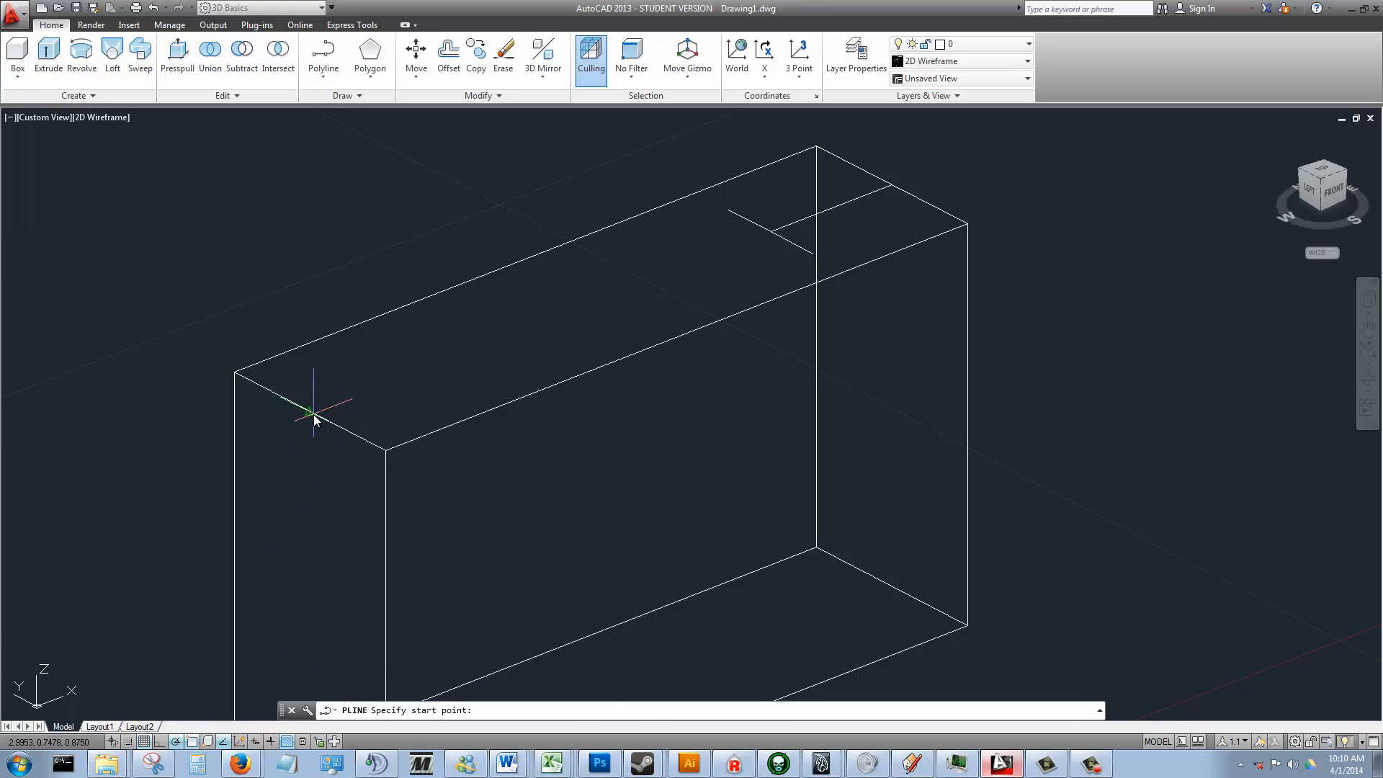
left_click(310, 411)
type("5")
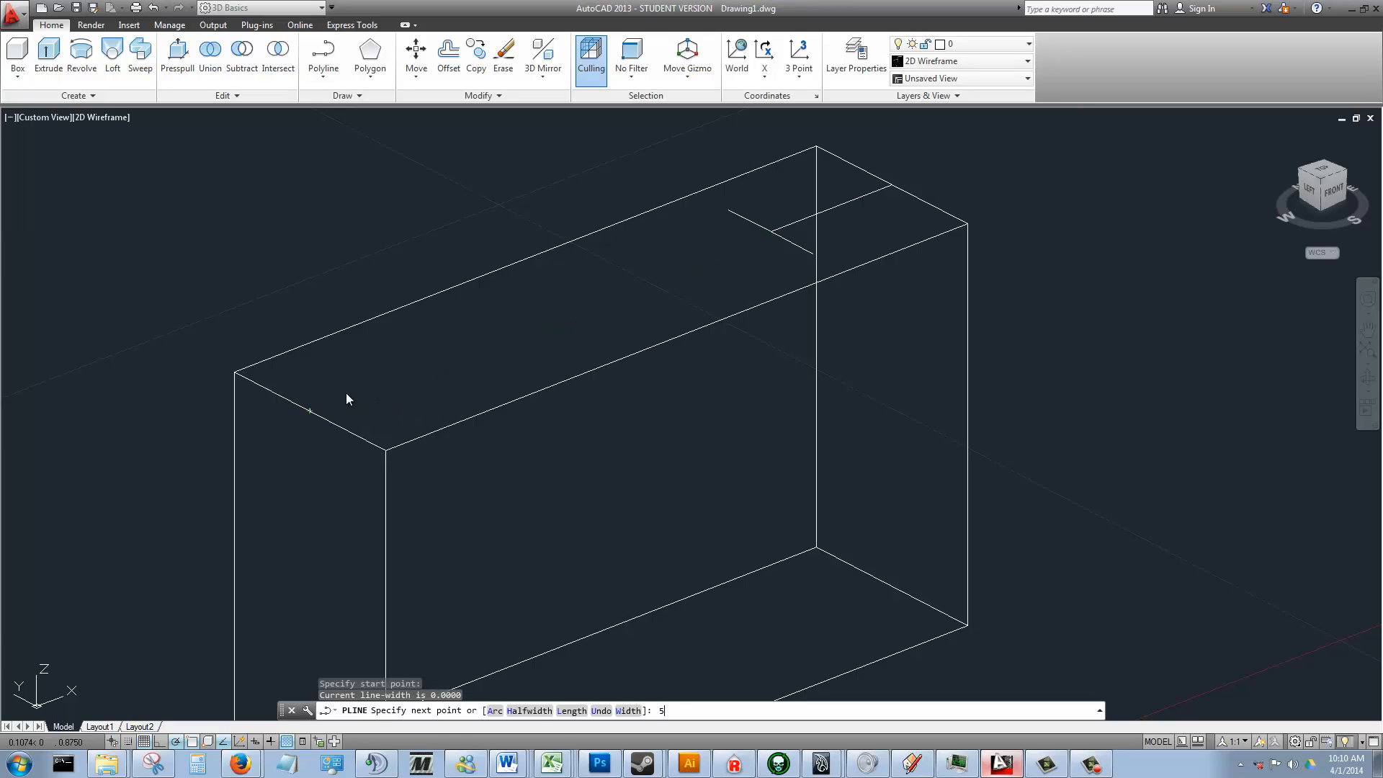
type("/16")
key("Return")
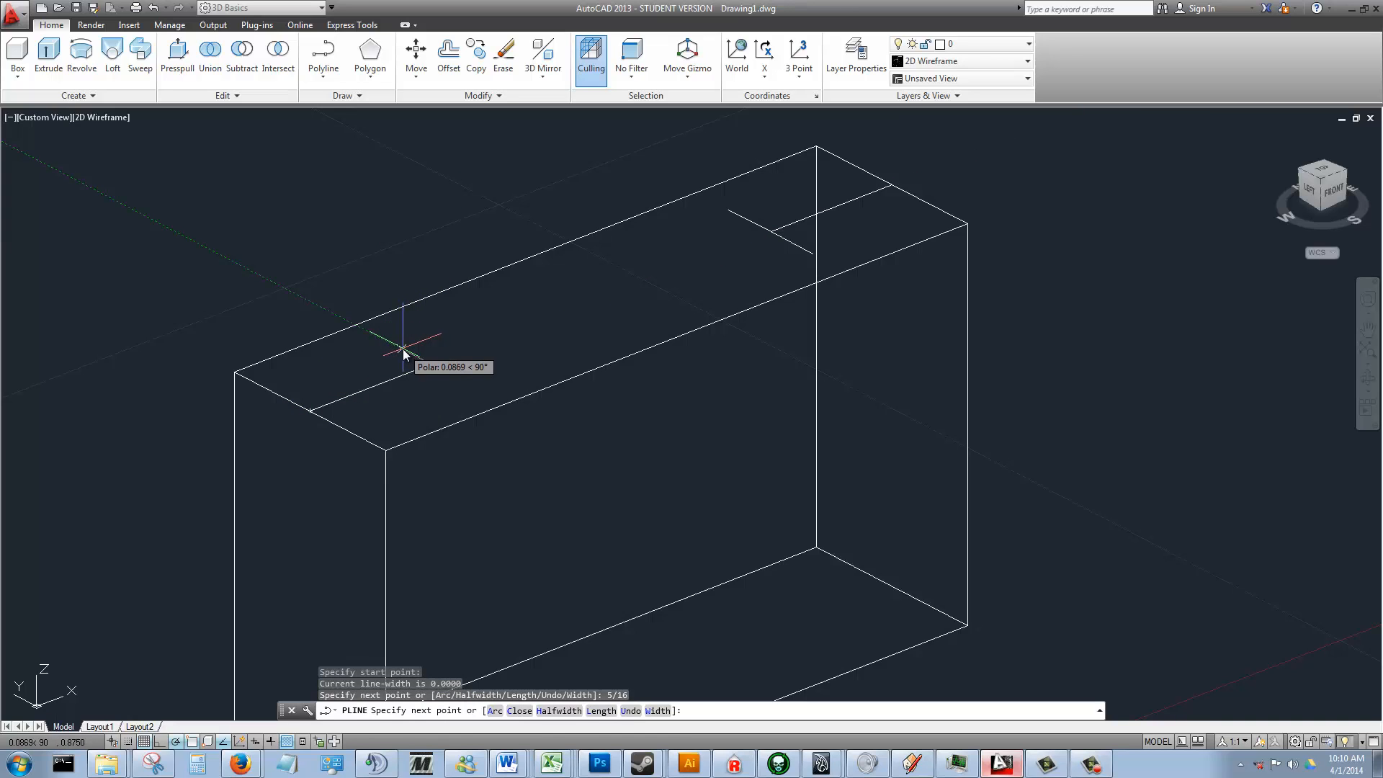
type("1/8")
key("Return")
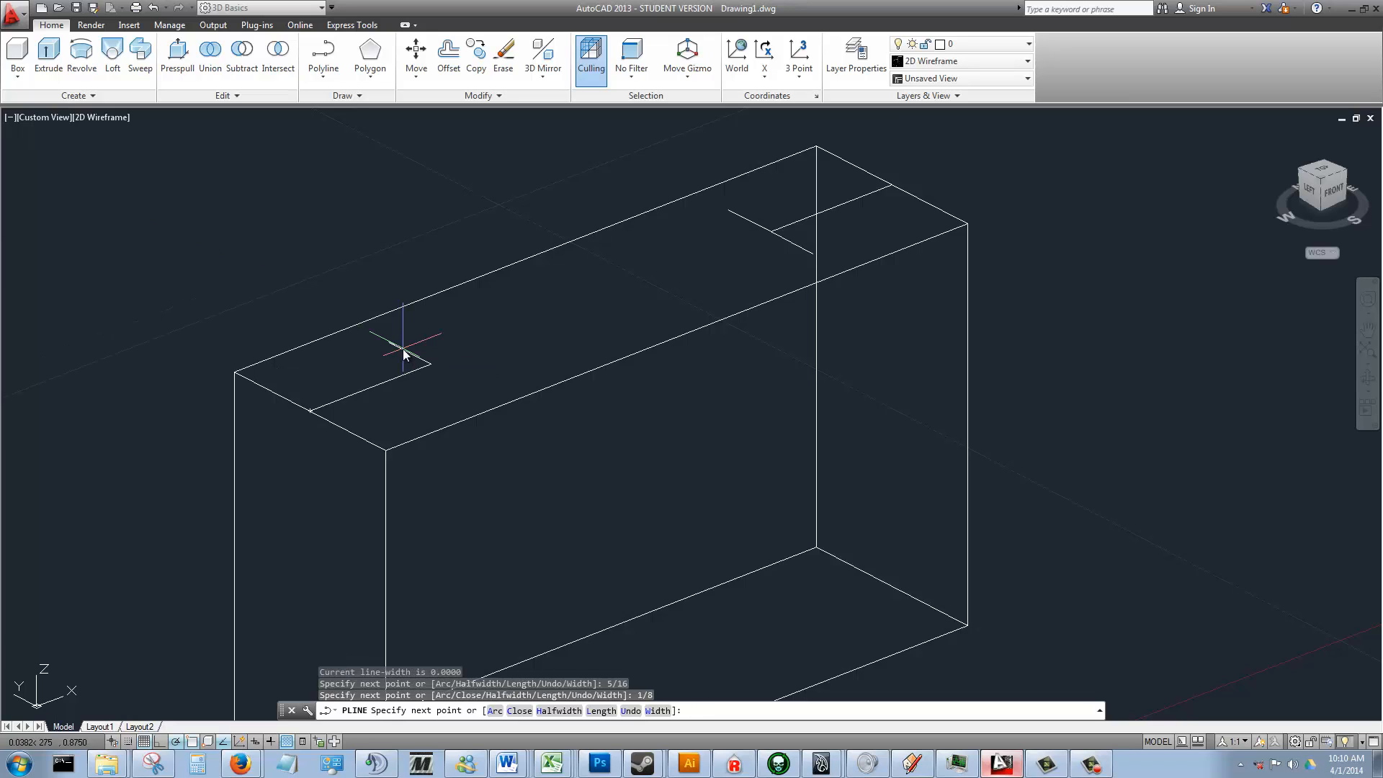
key("Return")
- Draw a polyline from the near guide's inner end, 1/8 toward the front edge and along to the recess outline's far front corner
key("Return")
left_click(431, 364)
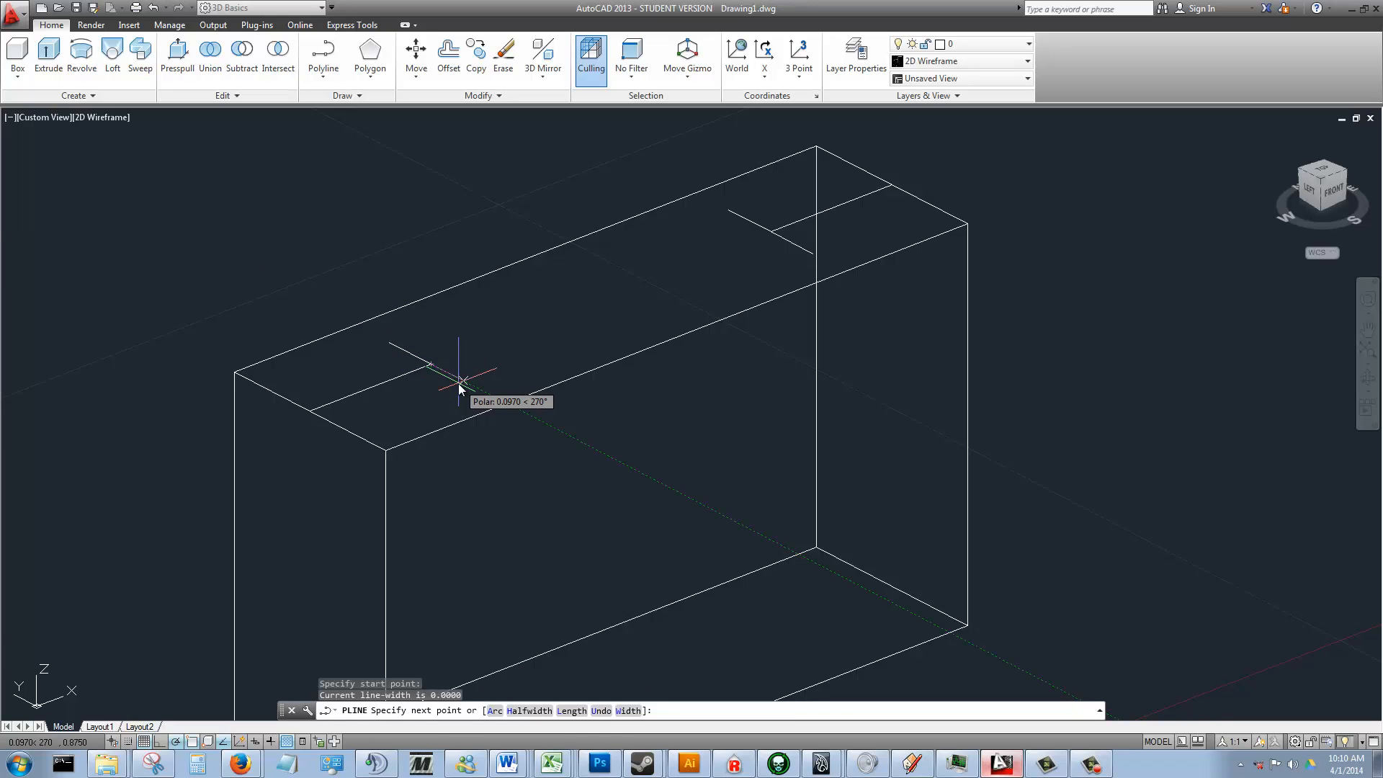
type("1/8")
key("Return")
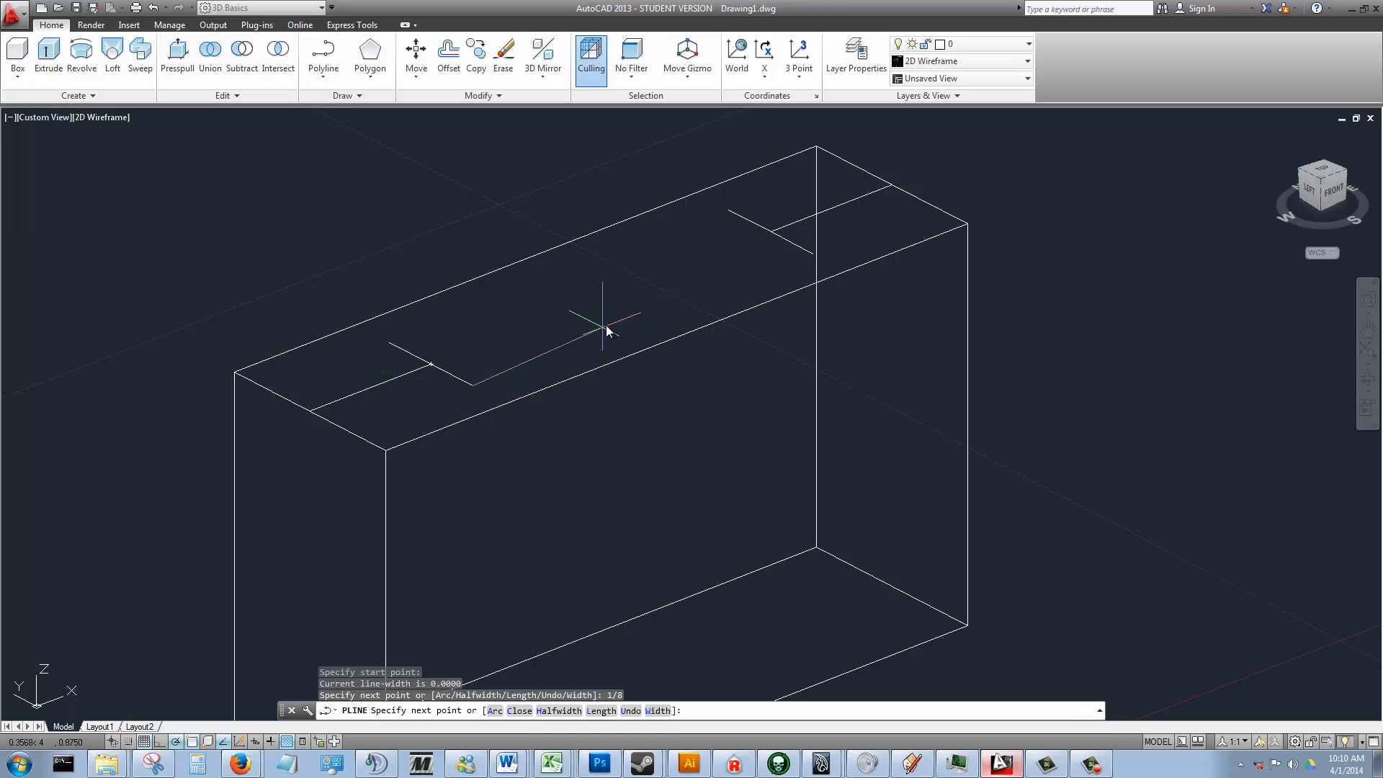
left_click(810, 257)
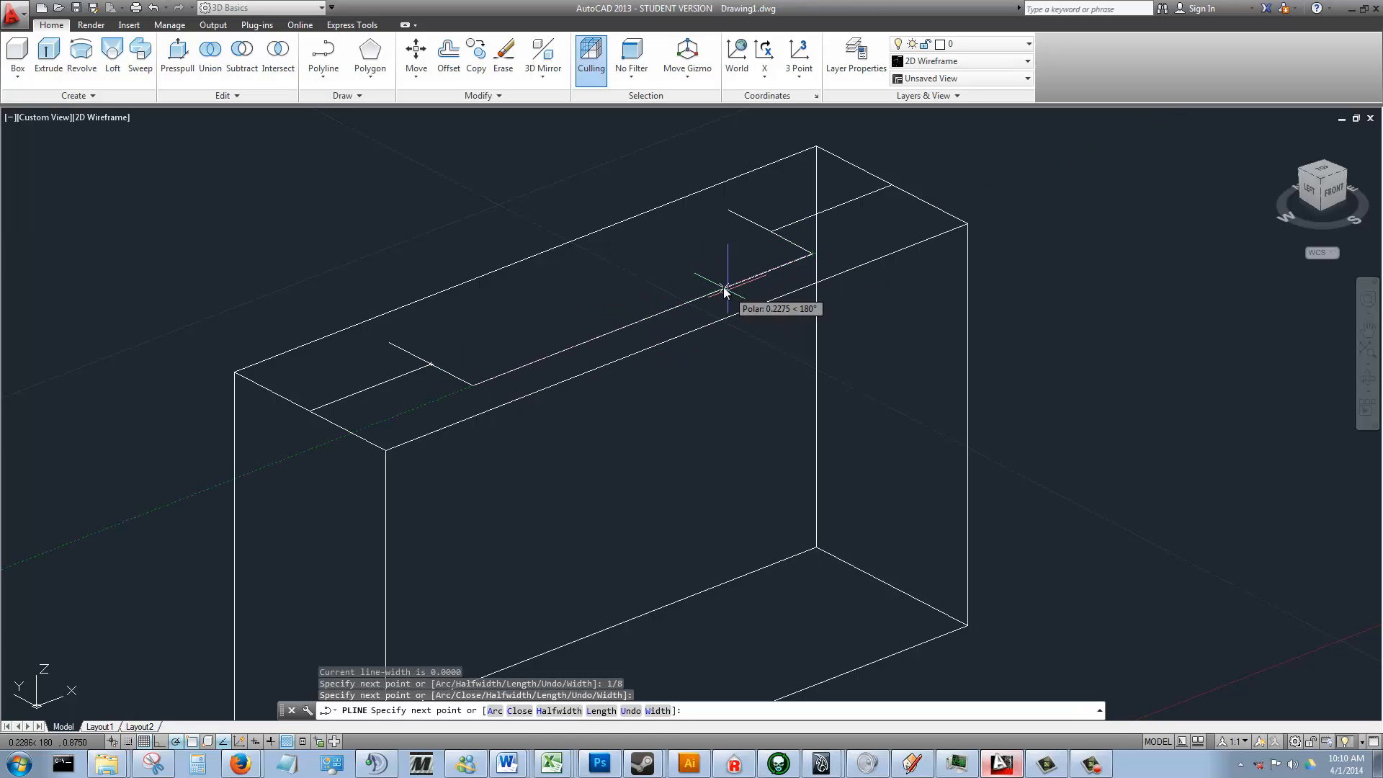
key("Return")
- Close the recess outline with a polyline between its two back corners
key("Return")
left_click(727, 211)
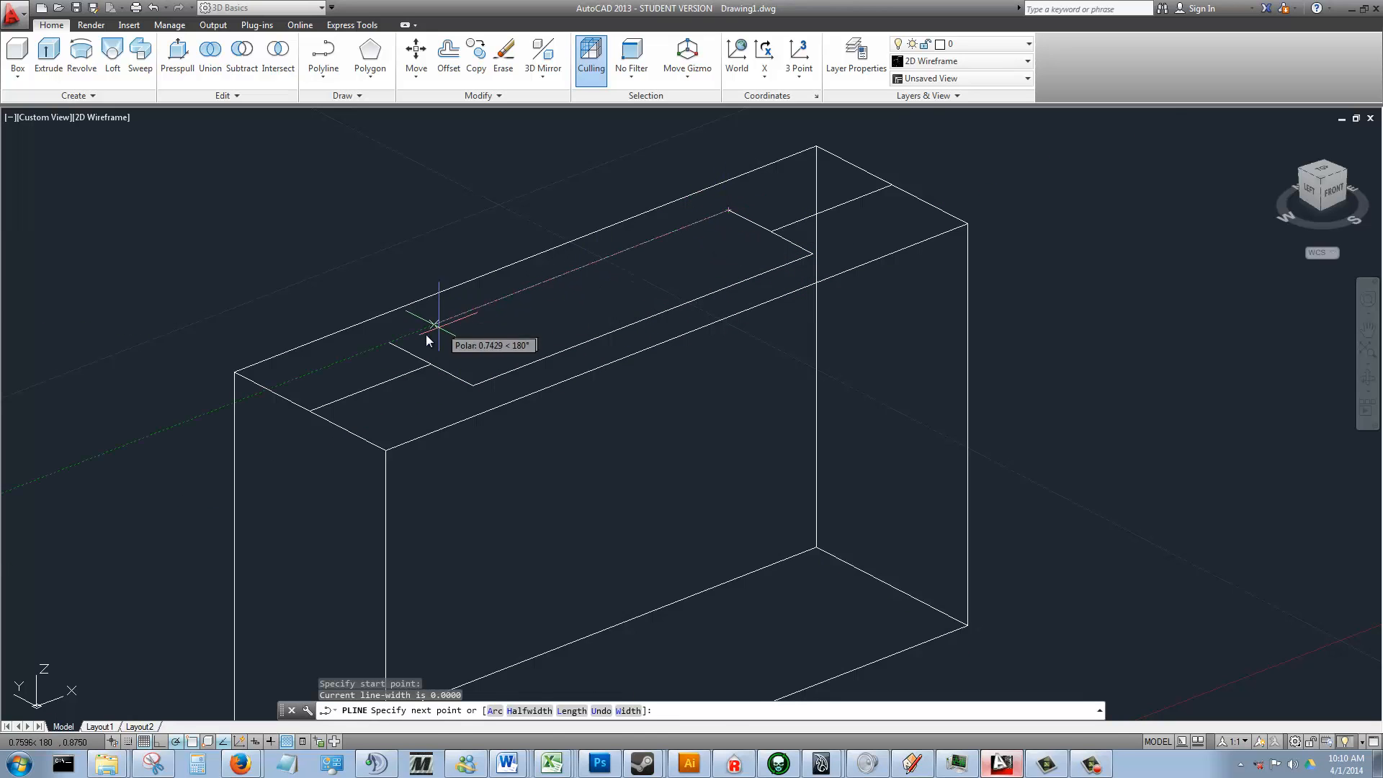
left_click(389, 342)
key("Return")
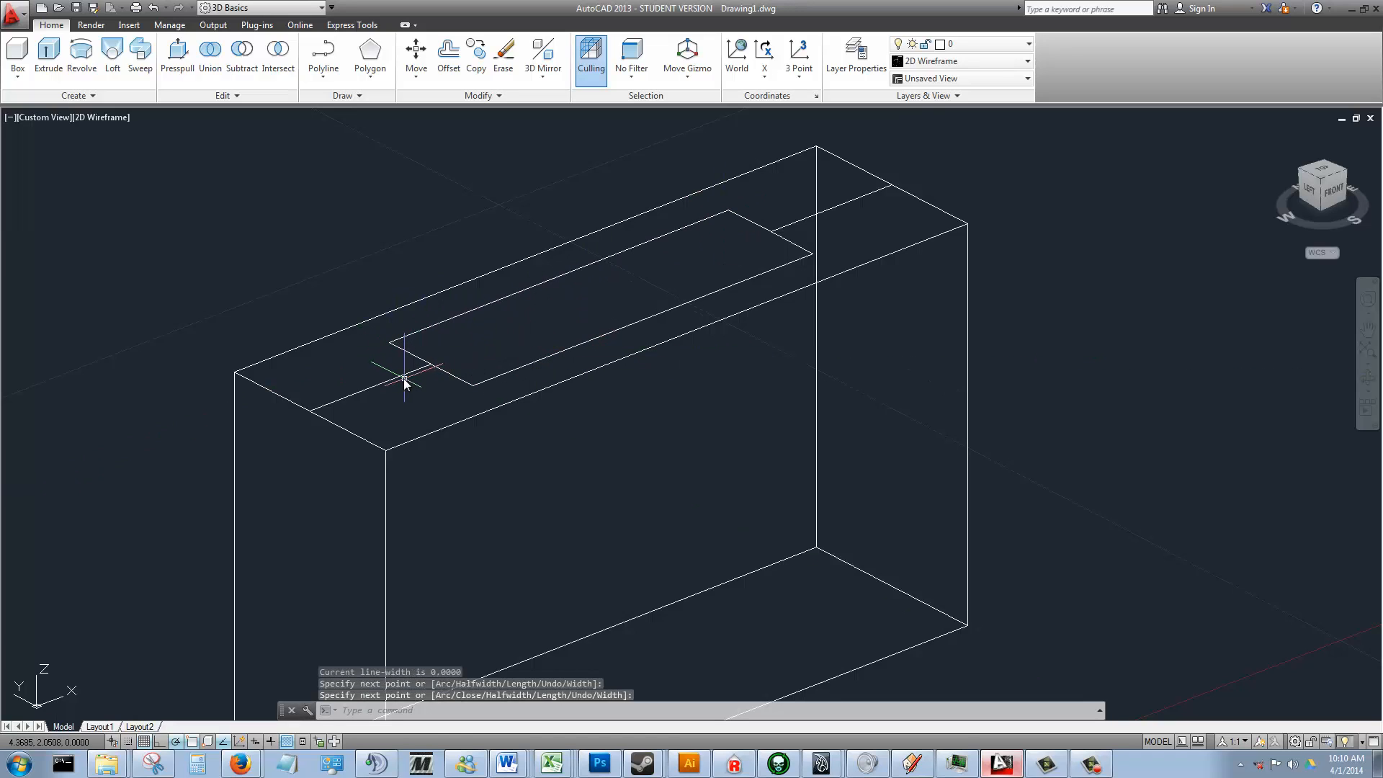
- Explode the L-shaped polylines at both short ends of the block's top face
left_click(403, 374)
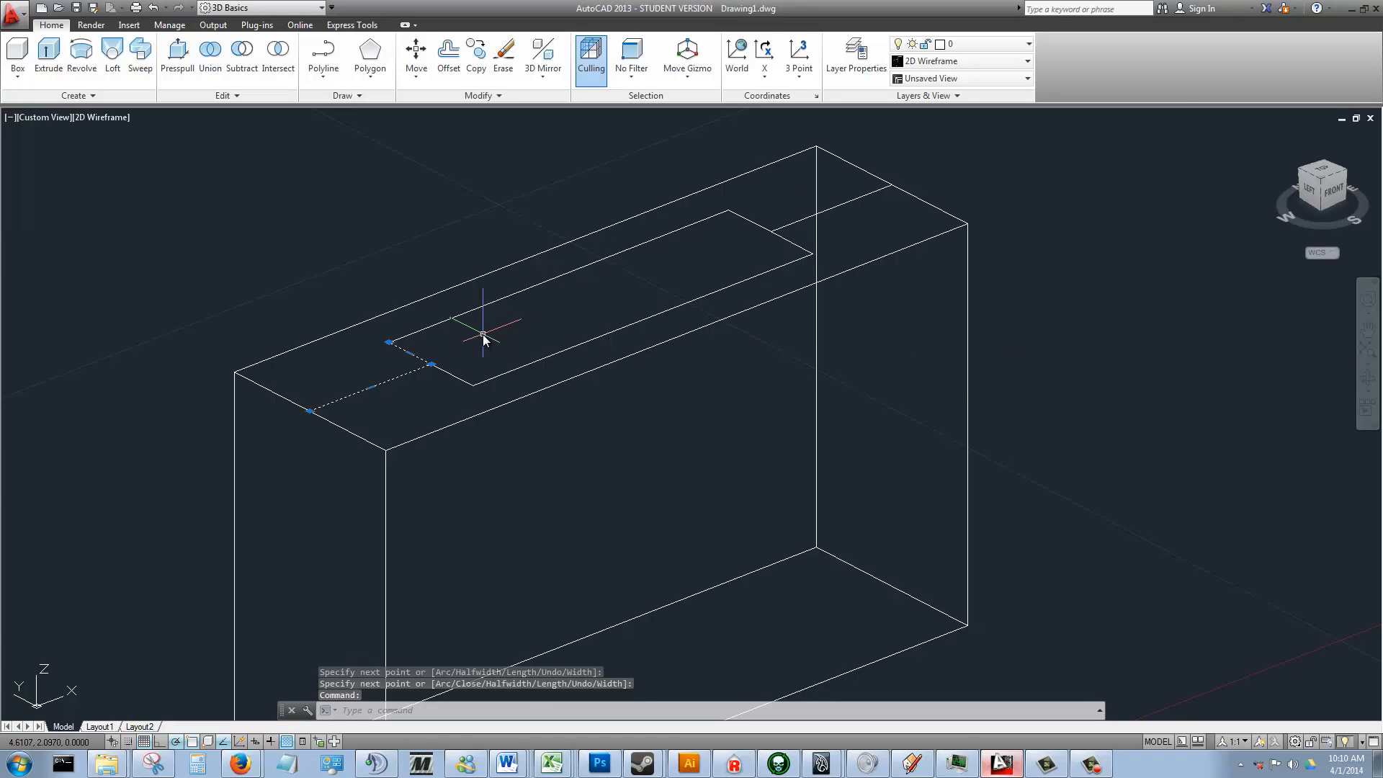
type("exp")
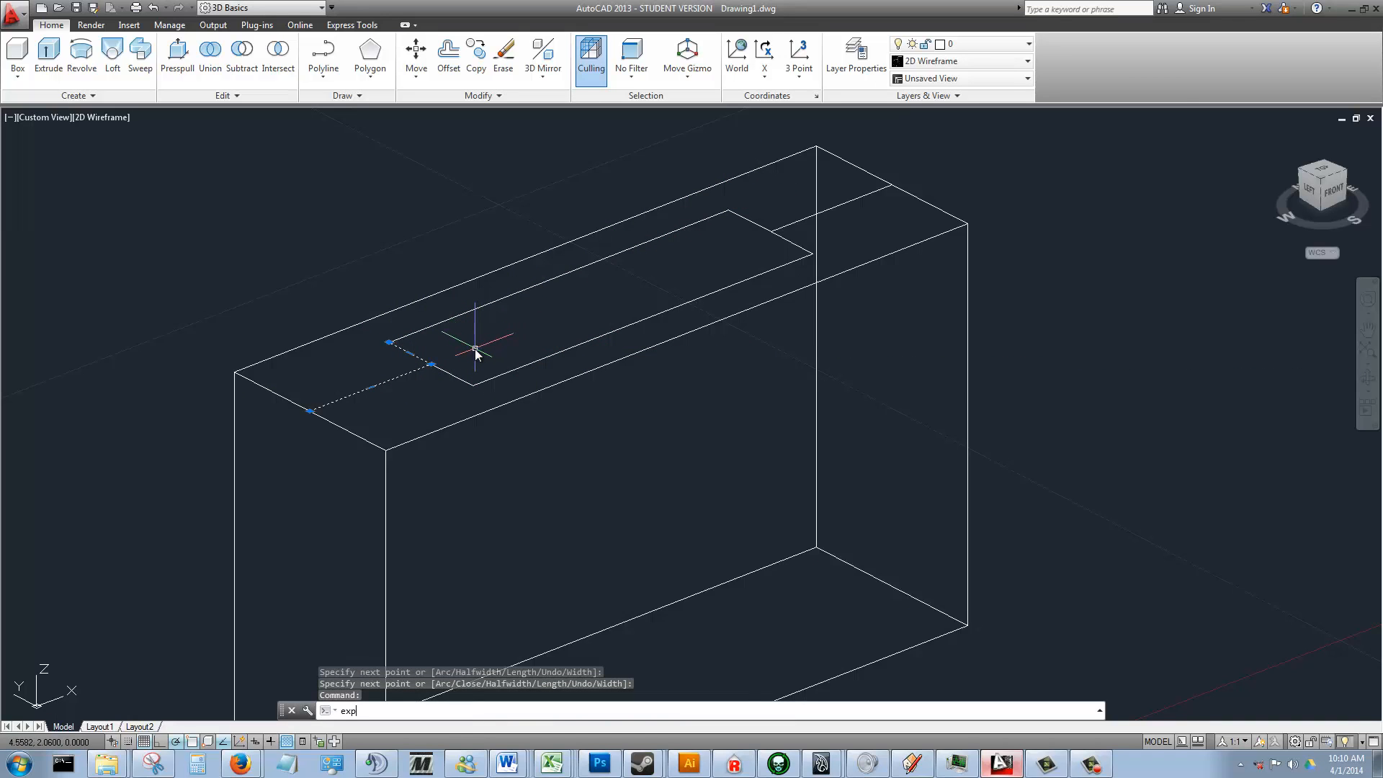
type("lode")
key("Return")
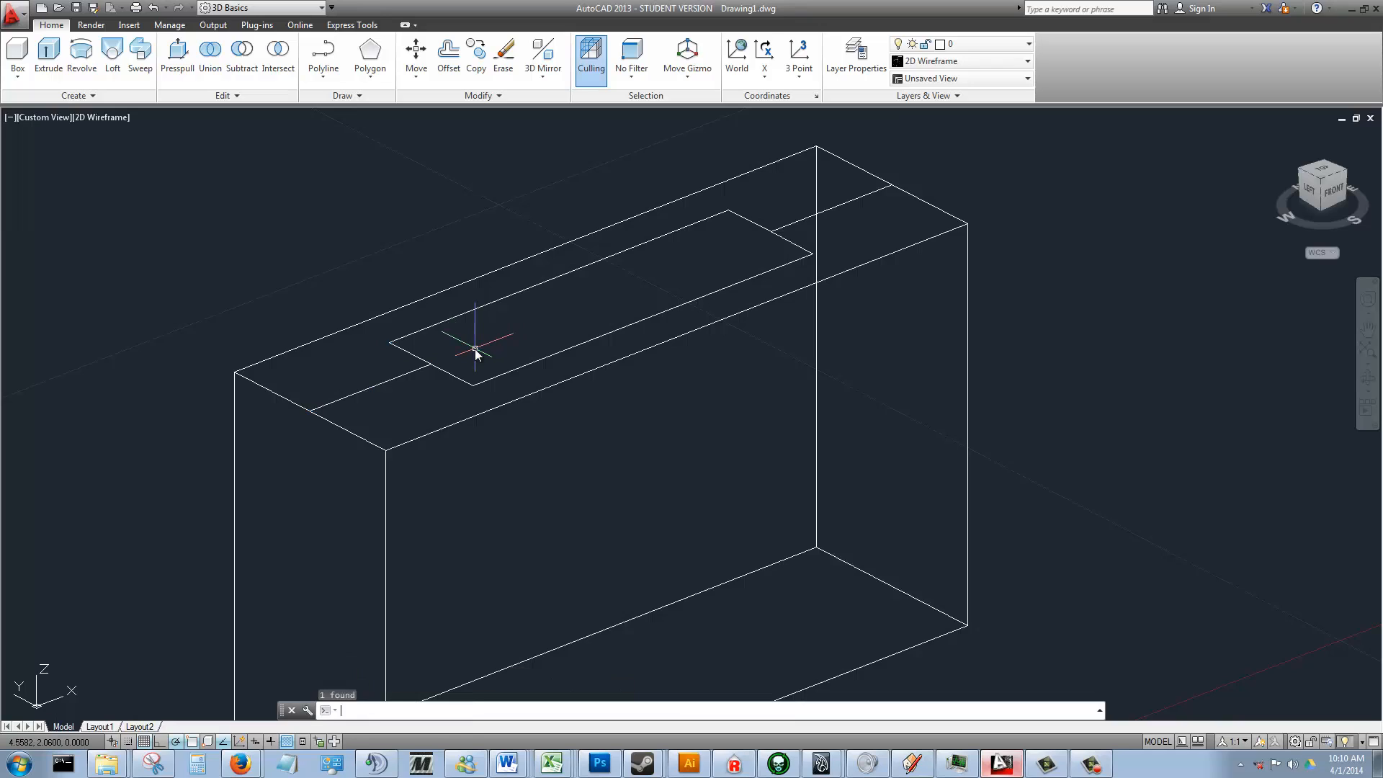
left_click(791, 224)
type("EXp")
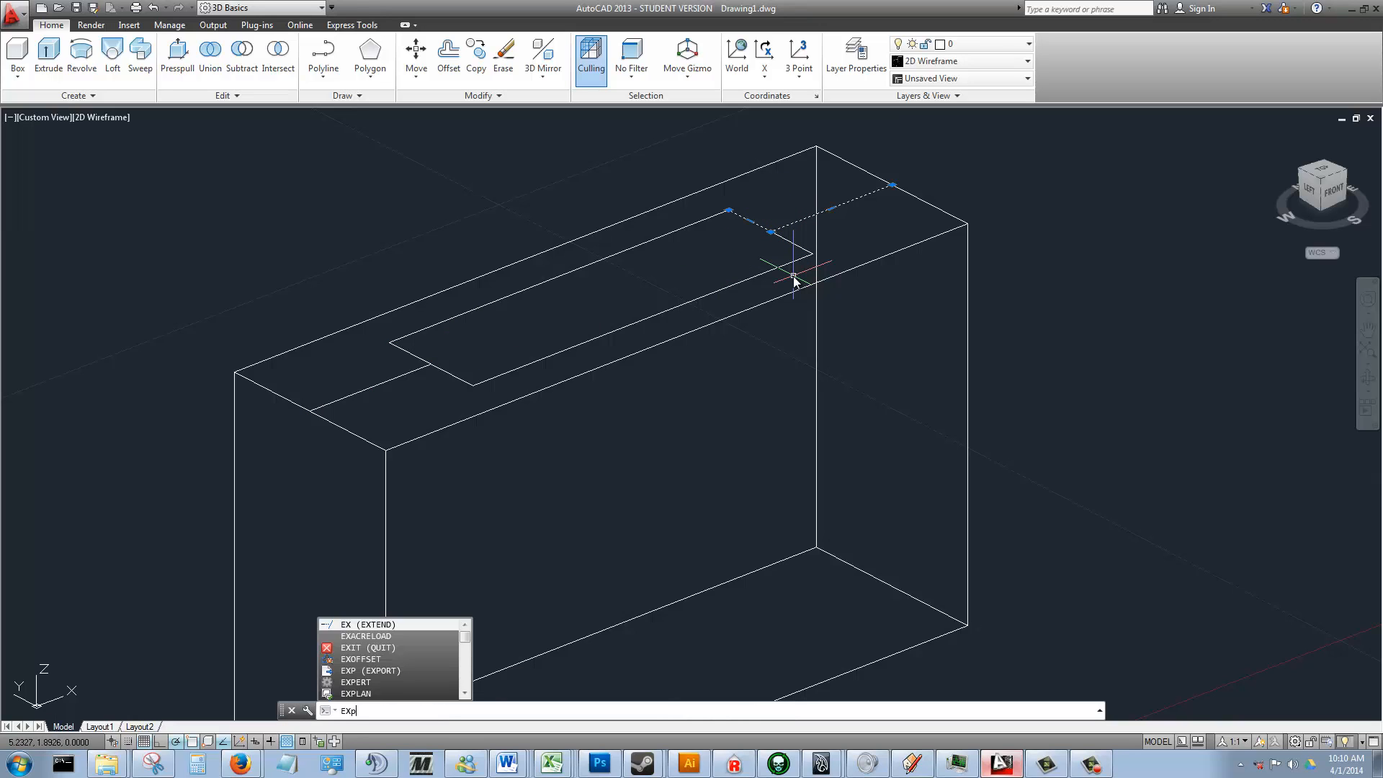
type("lode")
key("Return")
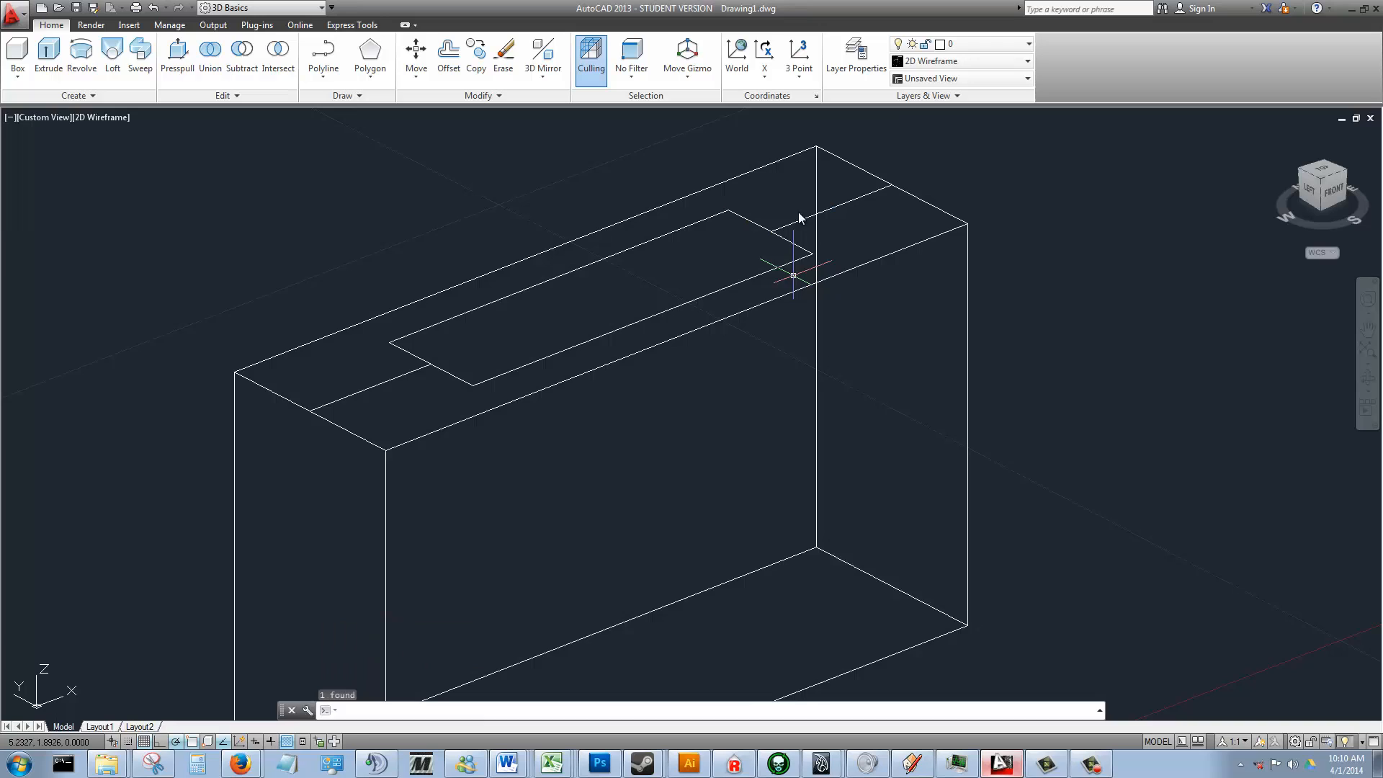
- Join all segments of the recess rectangle into a single polyline, leaving out the two guide lines
left_click(746, 220)
left_click(697, 222)
left_click(404, 350)
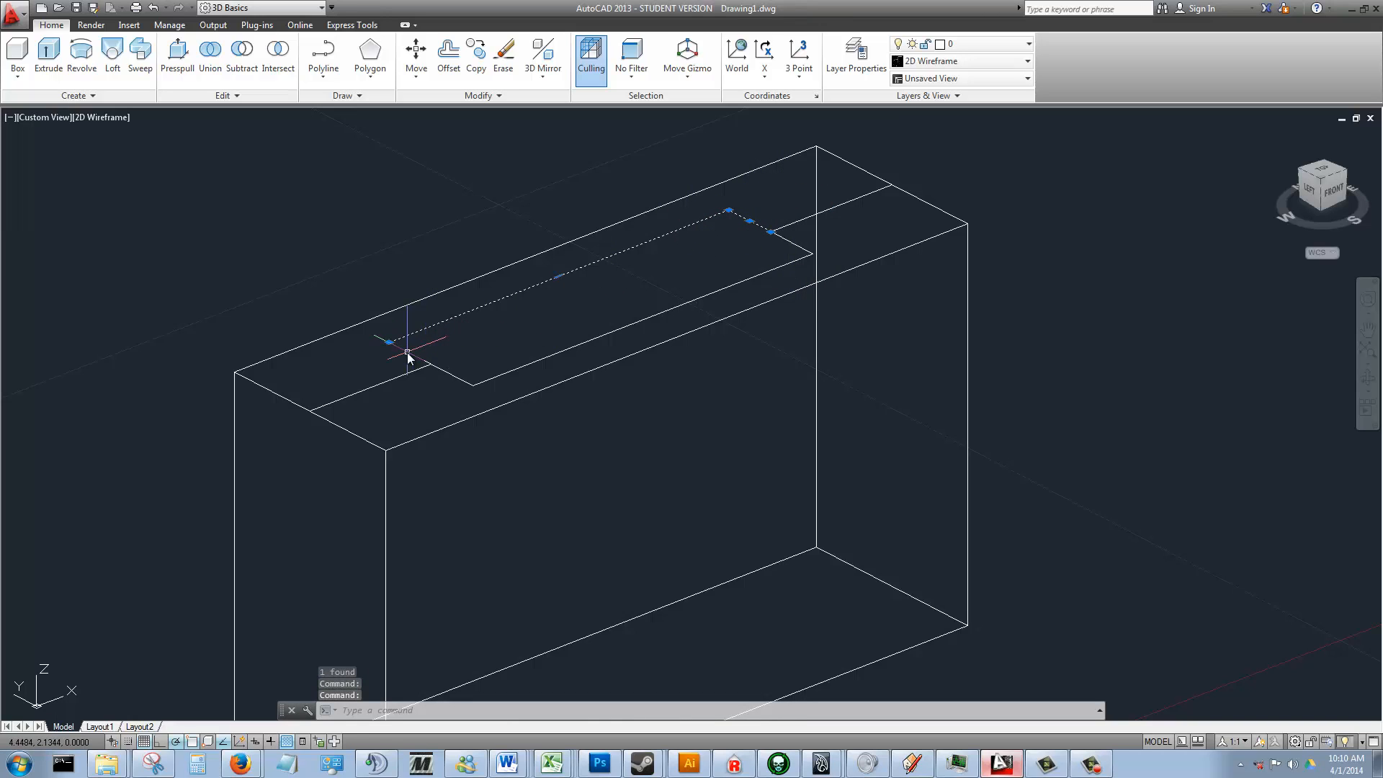
left_click(442, 370)
left_click(576, 346)
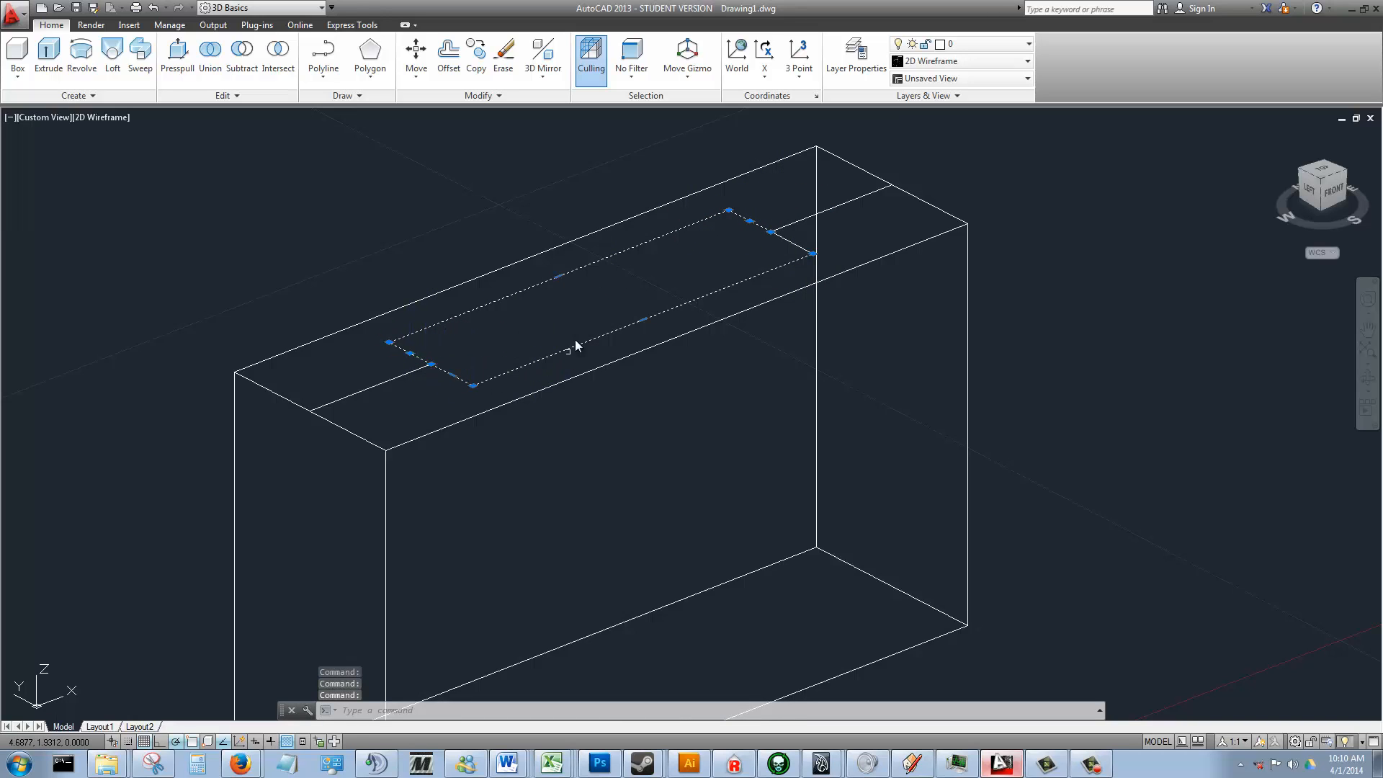
left_click(792, 242)
type("join")
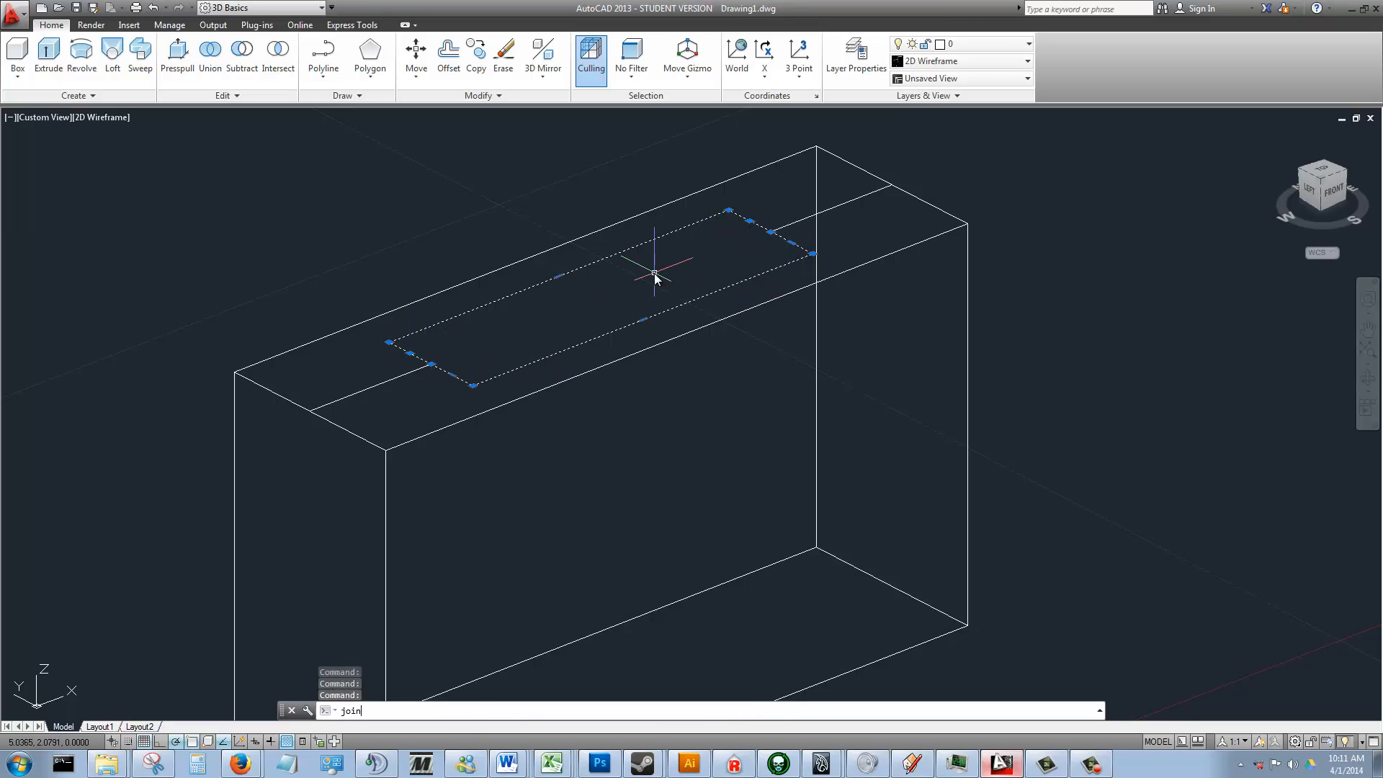
key("Return")
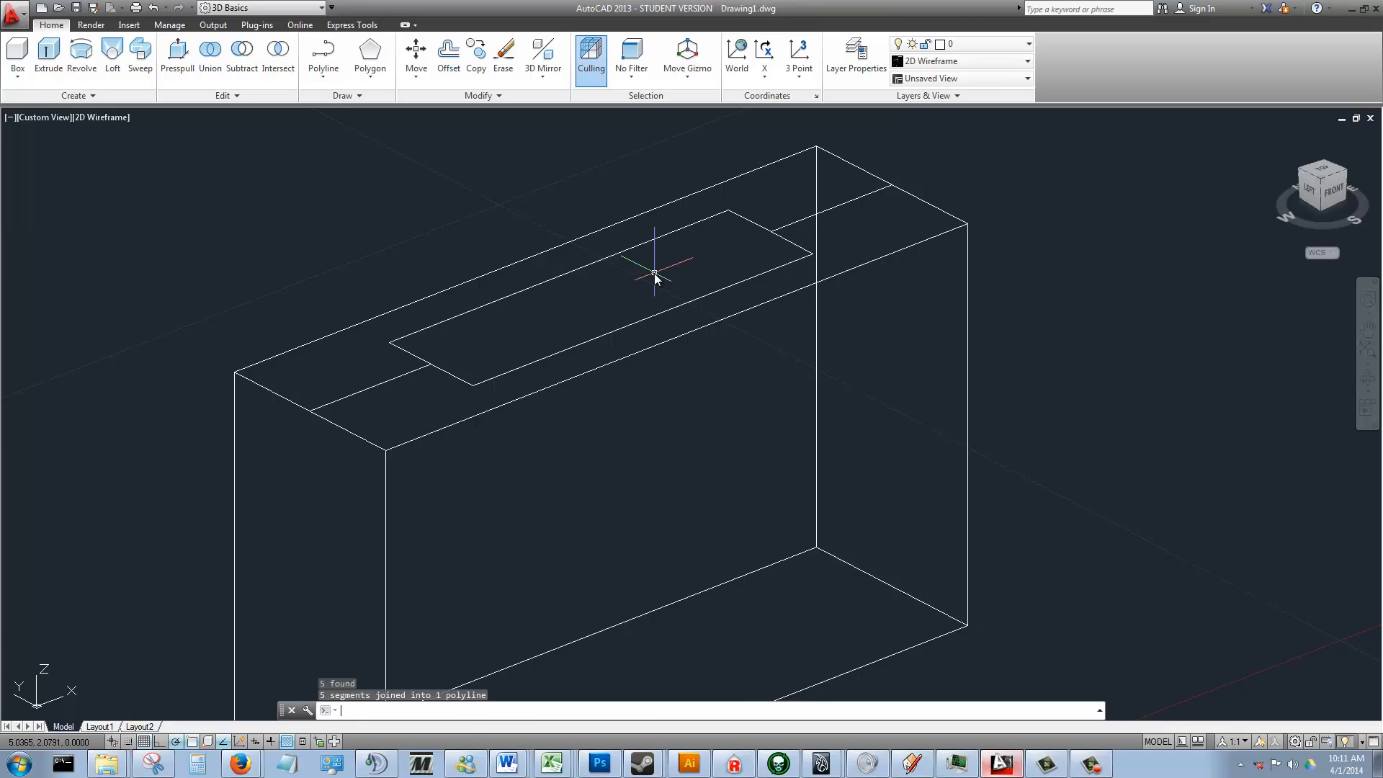
- Erase the two guide lines between the recess rectangle and the block's short edges
left_click(792, 229)
left_click(402, 375)
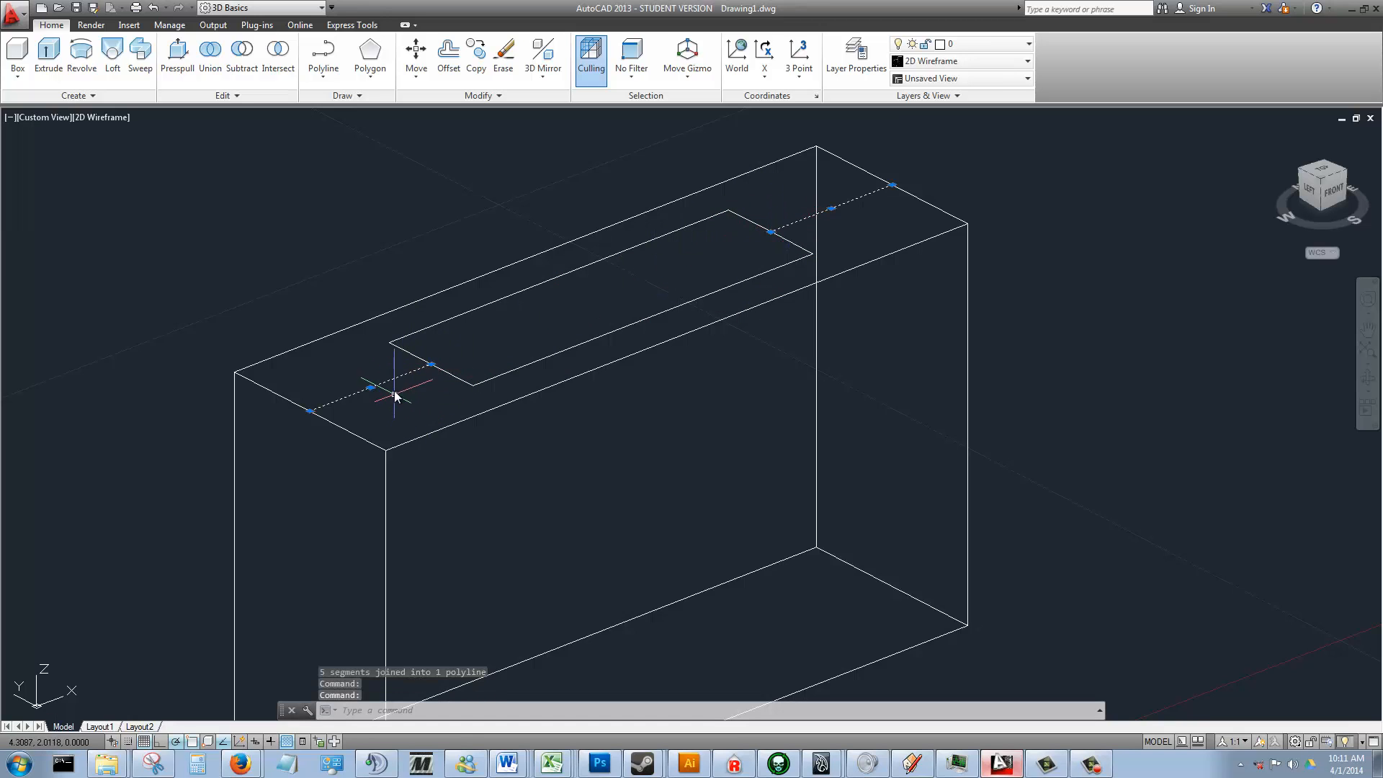
right_click(397, 378)
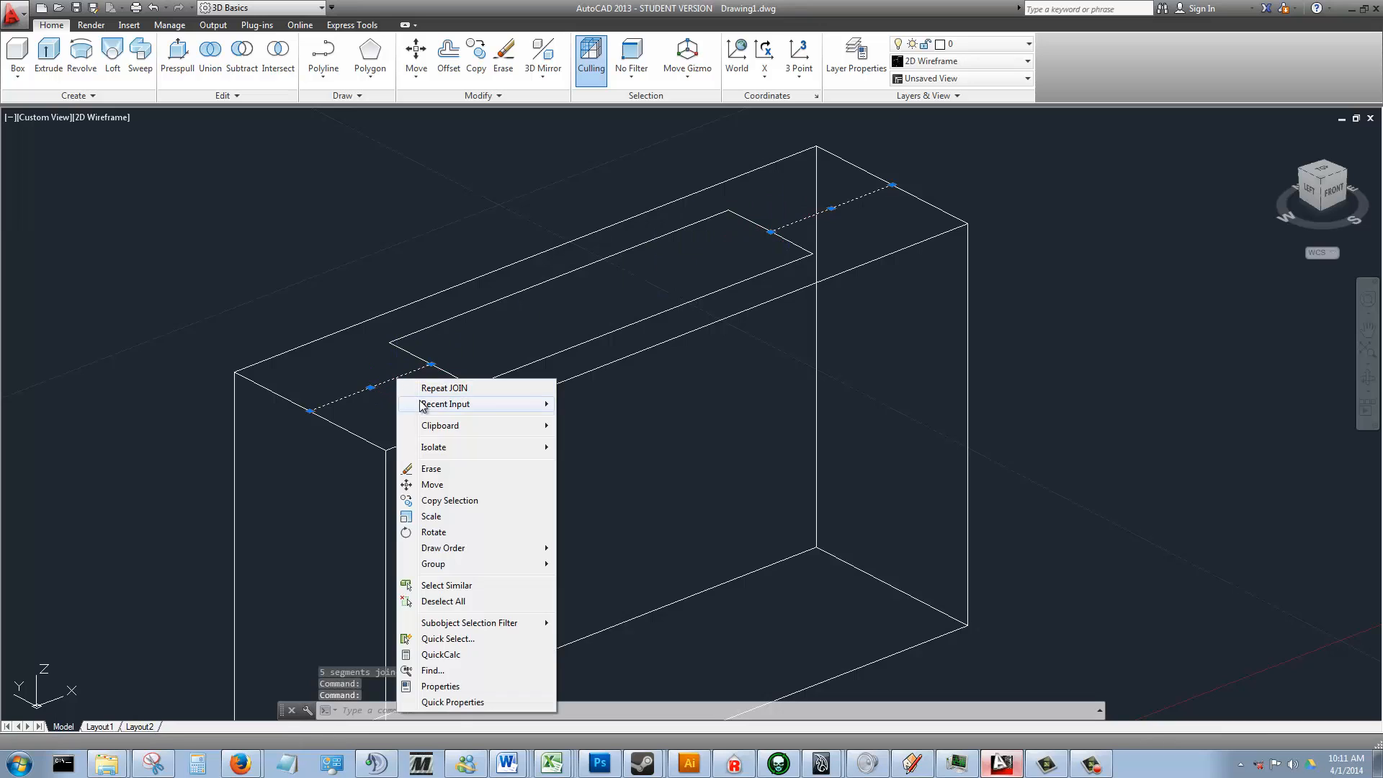
left_click(431, 469)
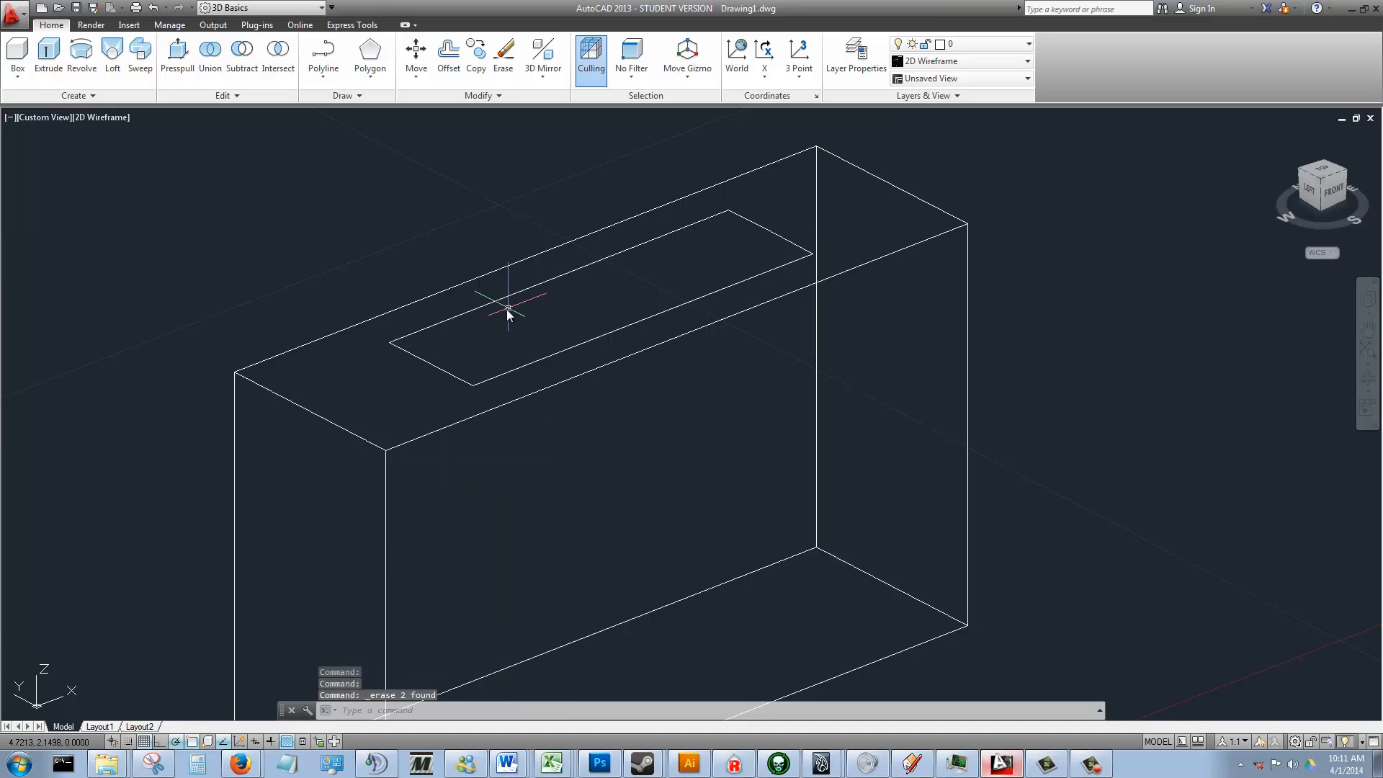
- Switch to the Conceptual visual style and Presspull the recess rectangle upward by 3/4
left_click(94, 118)
left_click(133, 171)
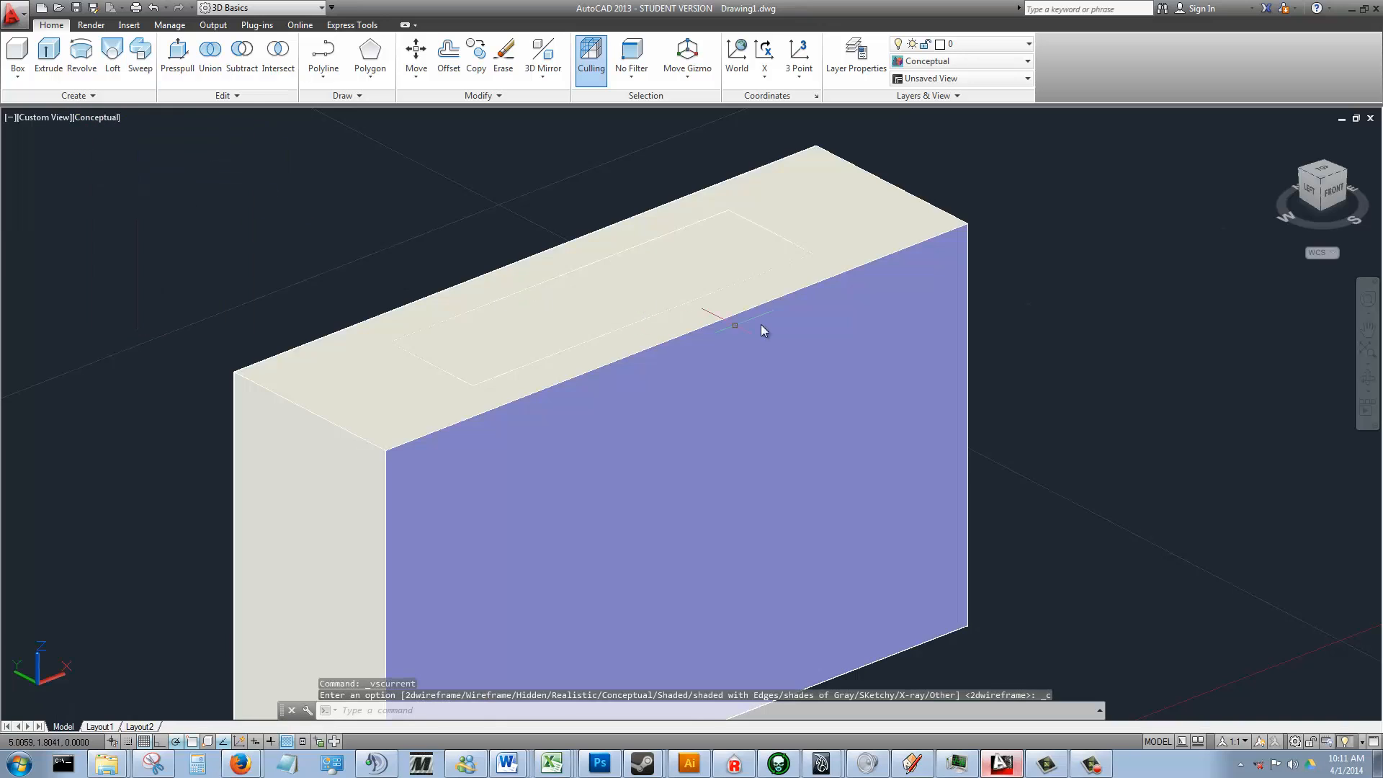
left_click(183, 79)
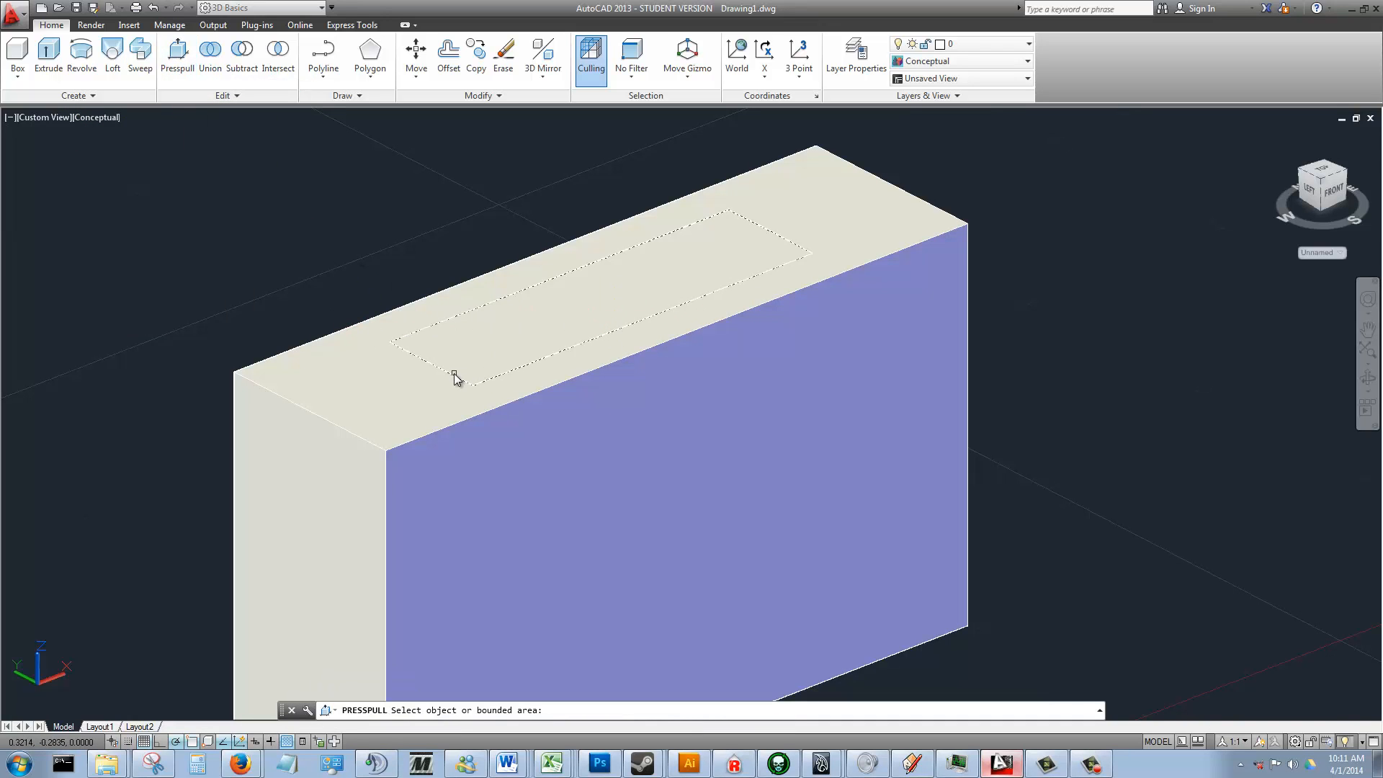
left_click(458, 371)
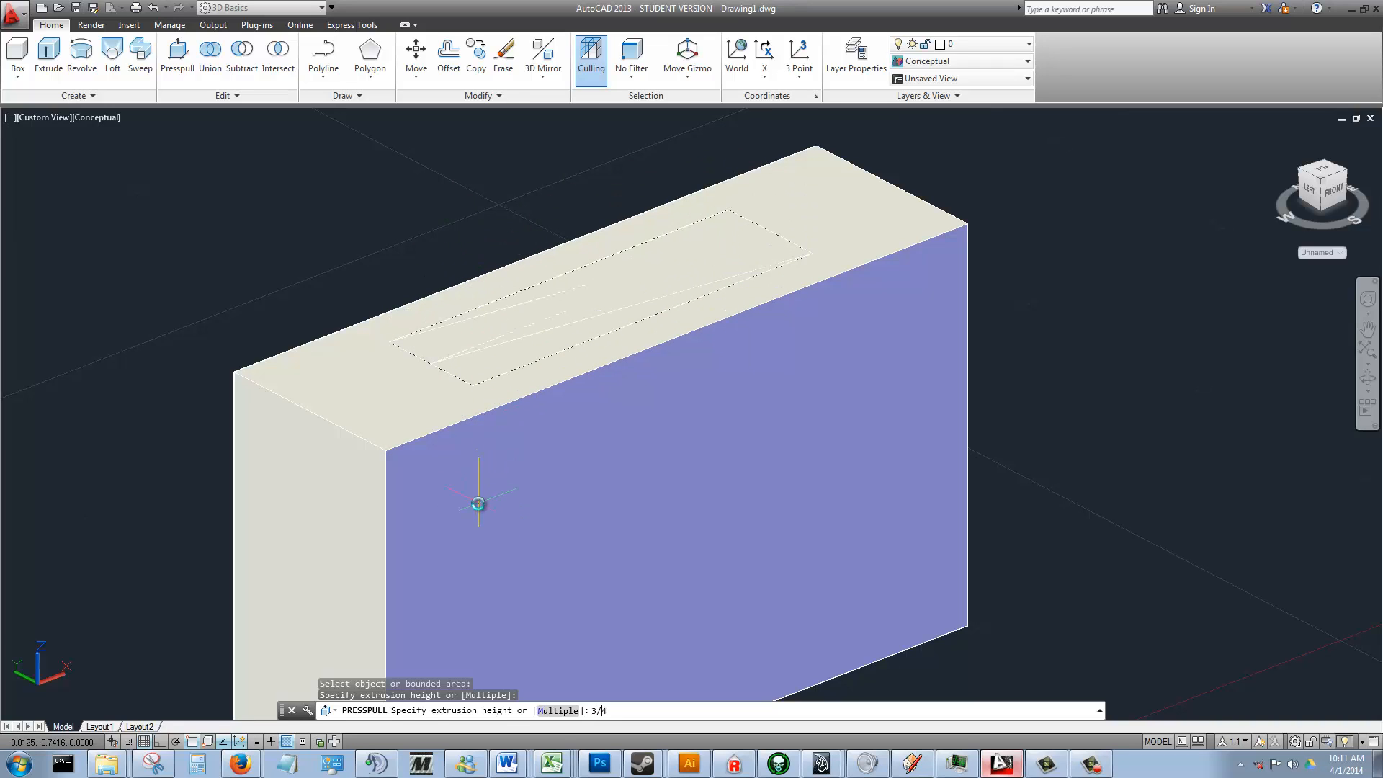
key("Return")
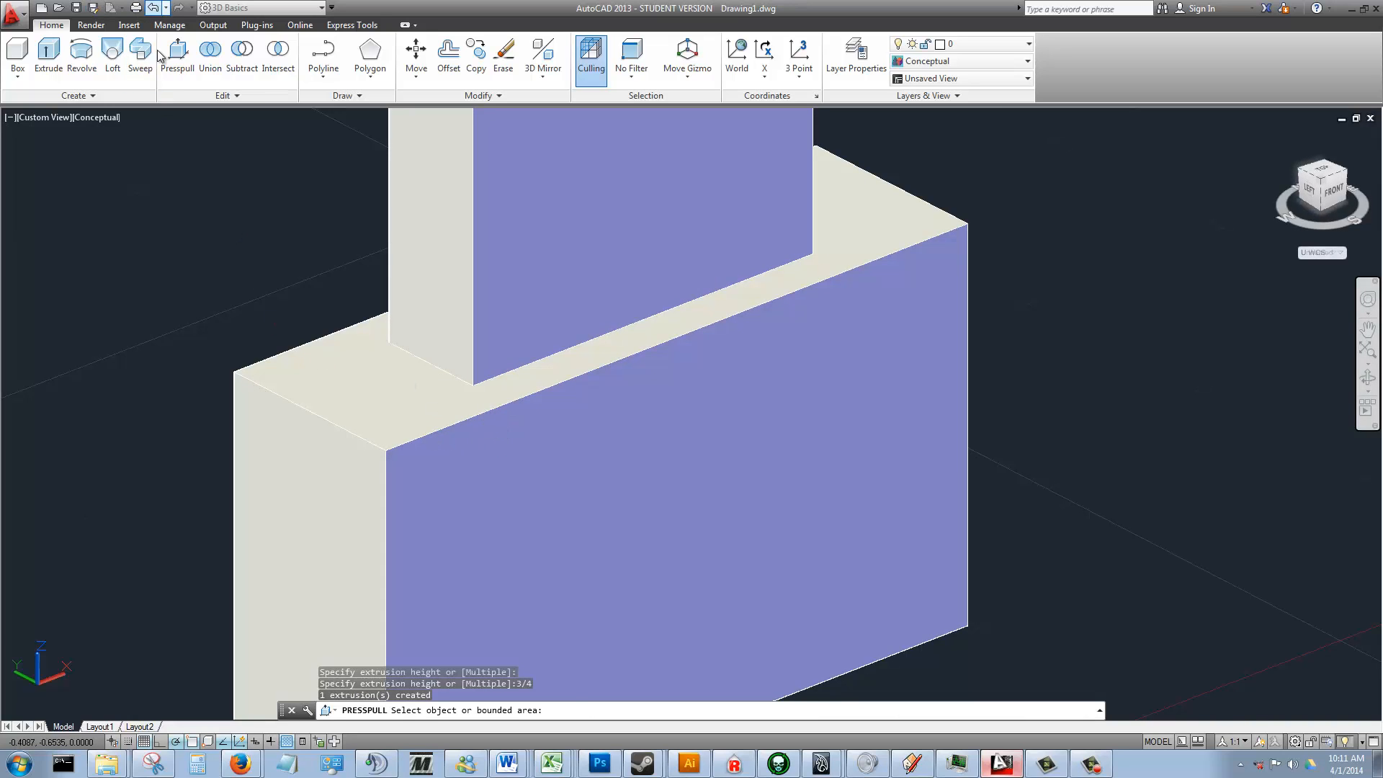
- Undo the upward extrusion and Presspull the recess rectangle by -3/4 to cut it down into the block
left_click(153, 7)
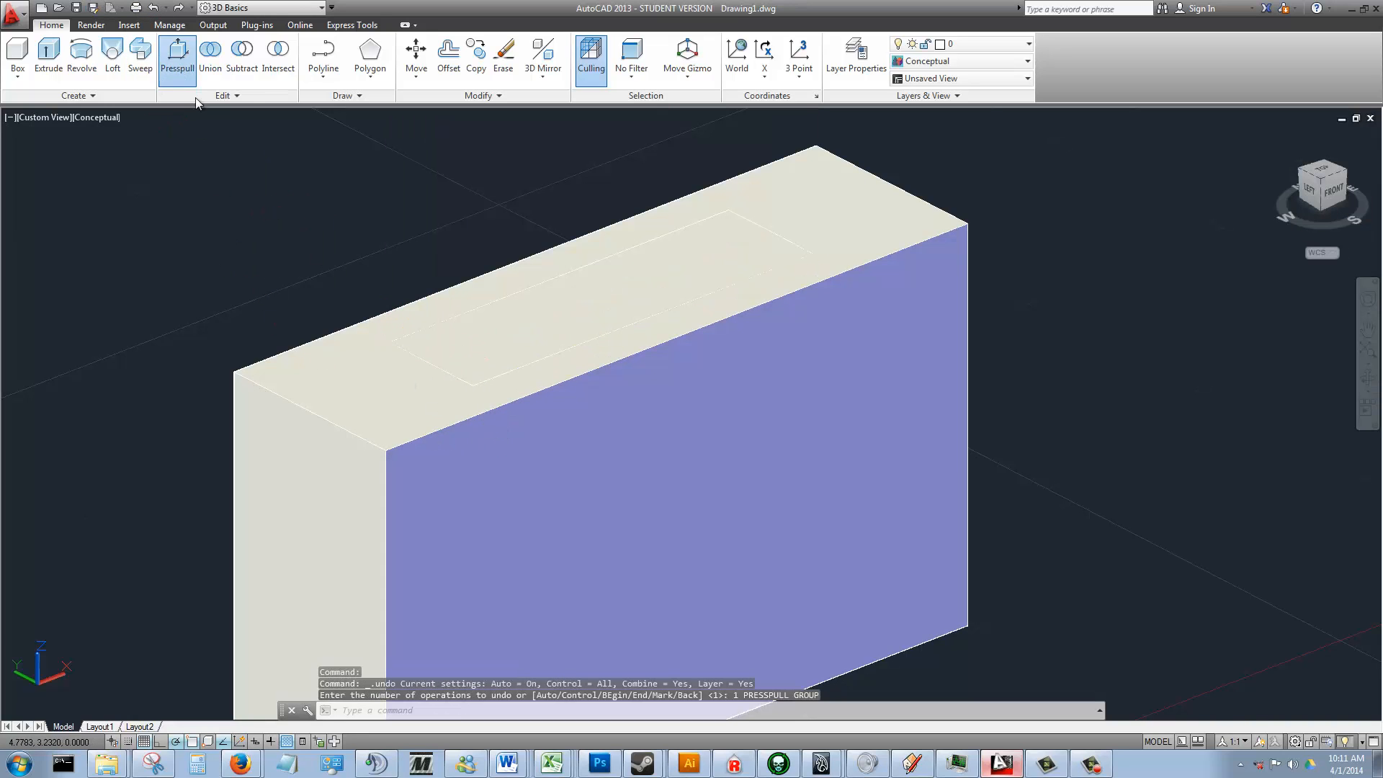
left_click(456, 371)
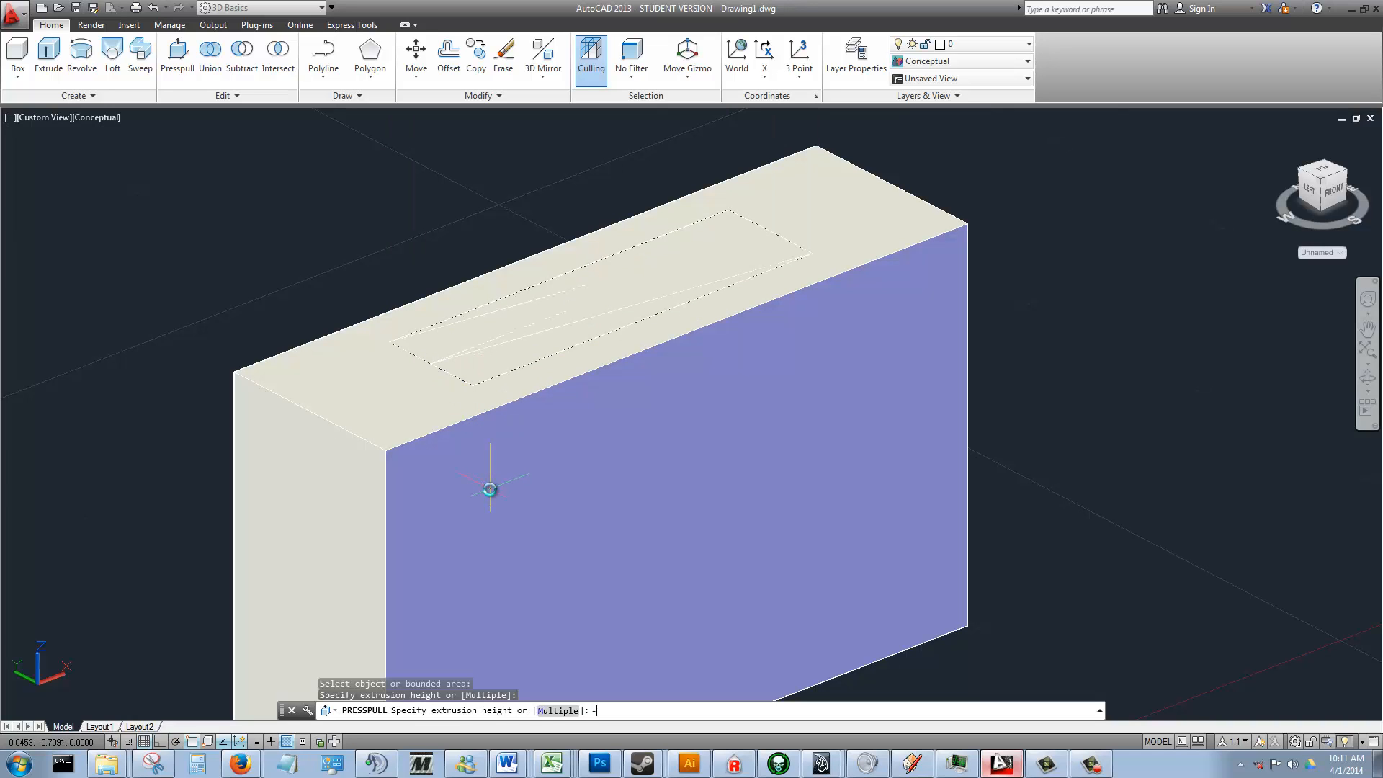
type("-3/4")
key("Return")
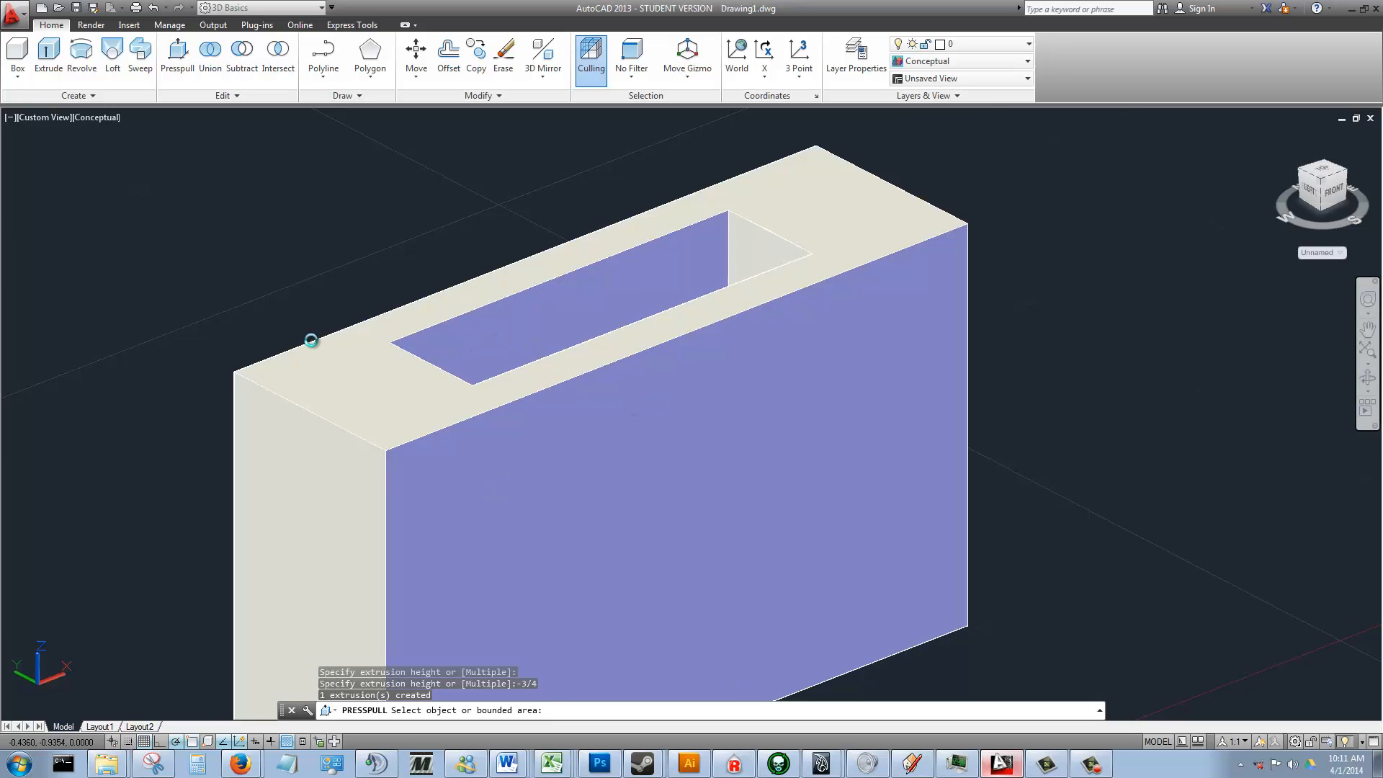
middle_click_drag(256, 312, 435, 352, "shift")
scroll(434, 351, "down", 3)
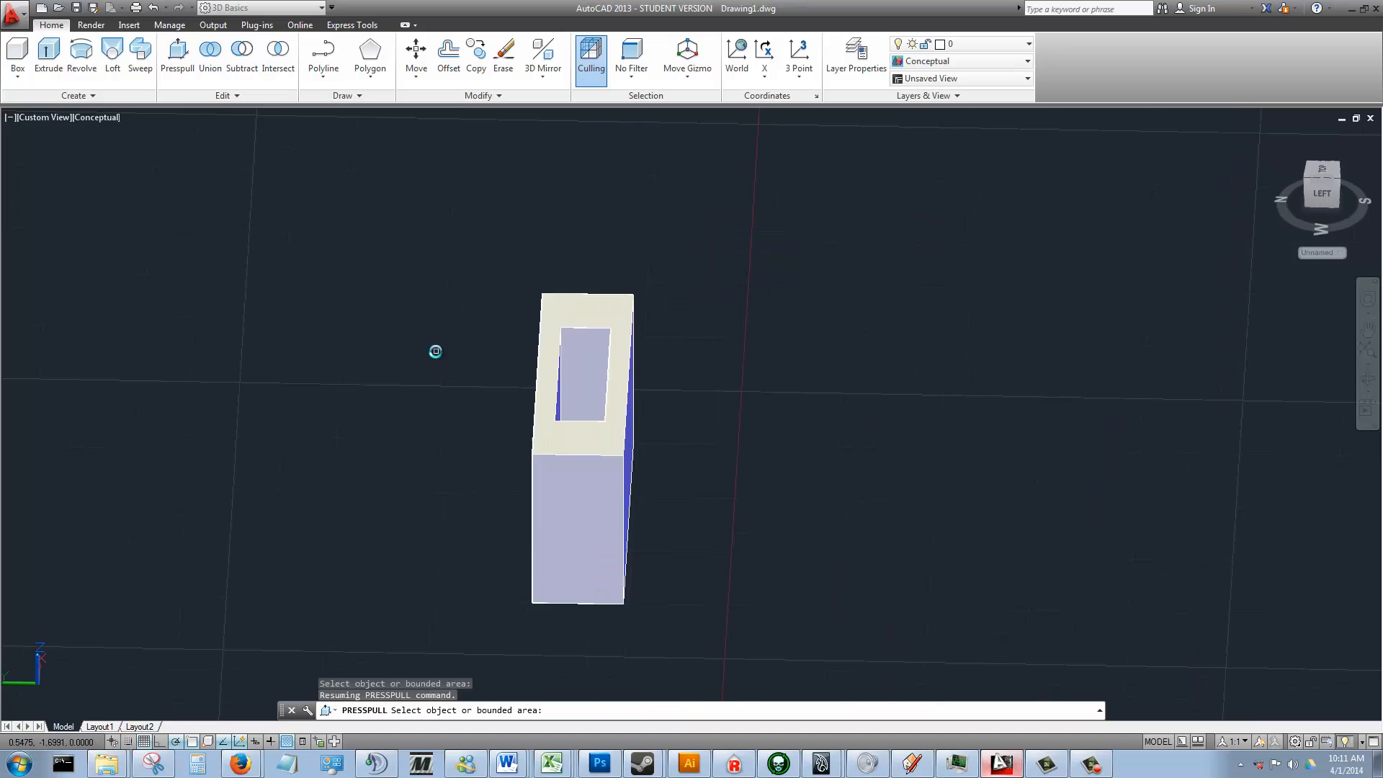
middle_click_drag(509, 407, 371, 397, "shift")
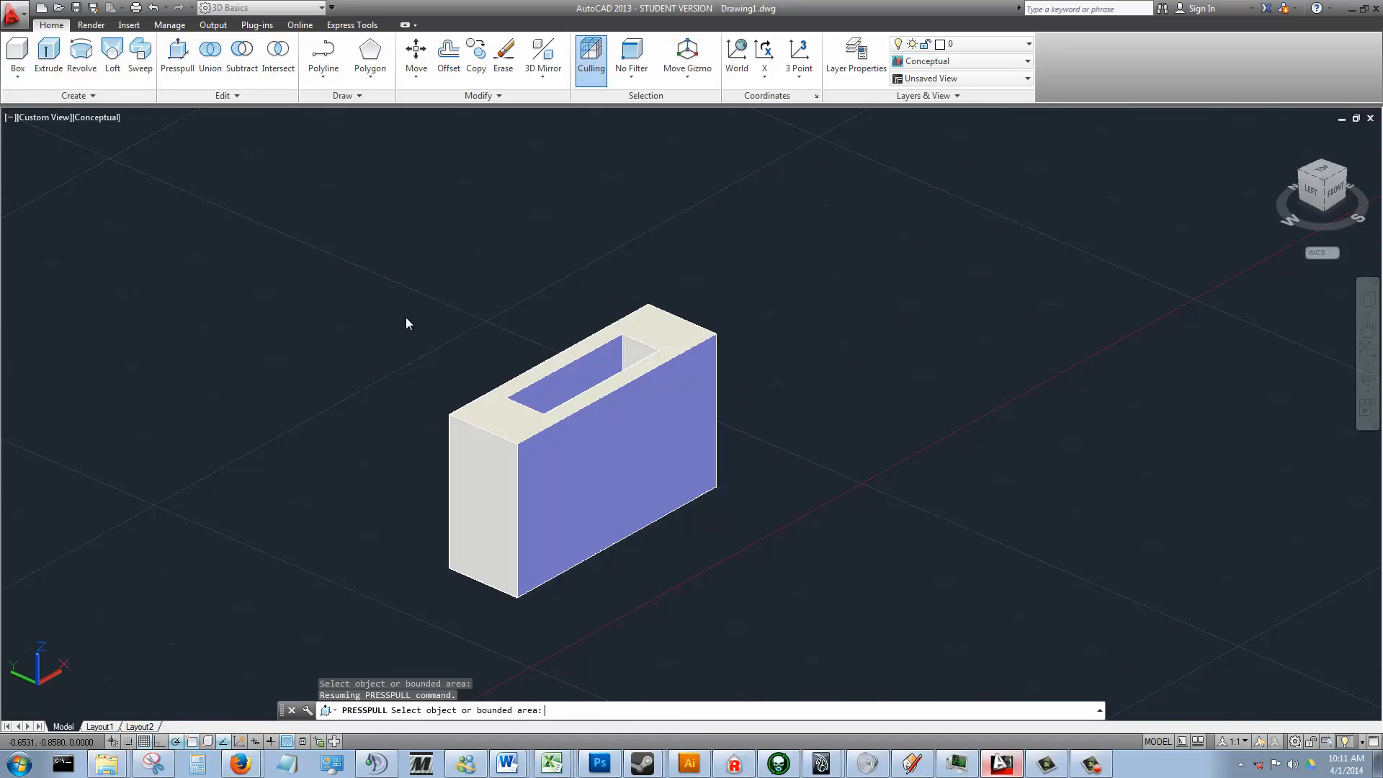
key("Escape")
- Copy the recessed block together with its outline and paste four copies in a row behind the original
left_click(349, 216)
left_click(828, 660)
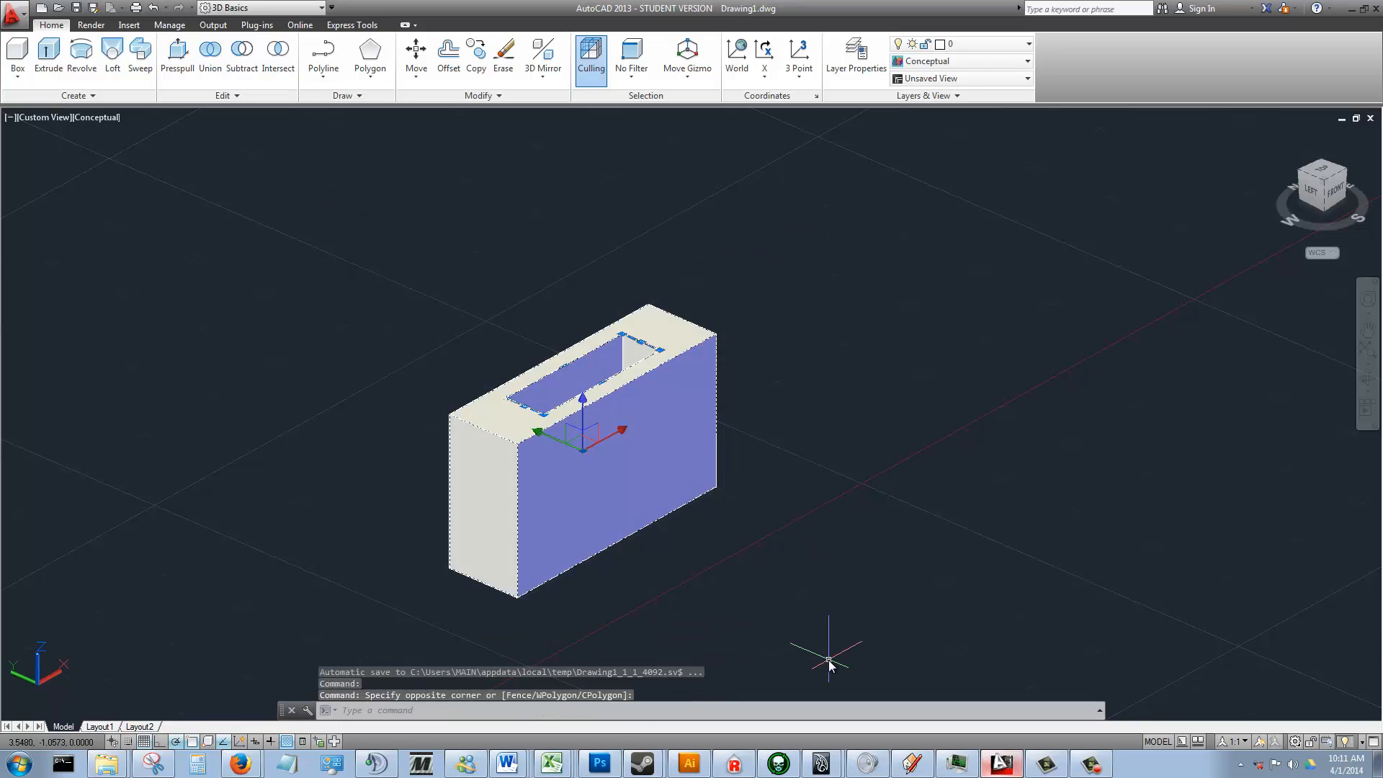
key("ctrl+c")
key("ctrl+v")
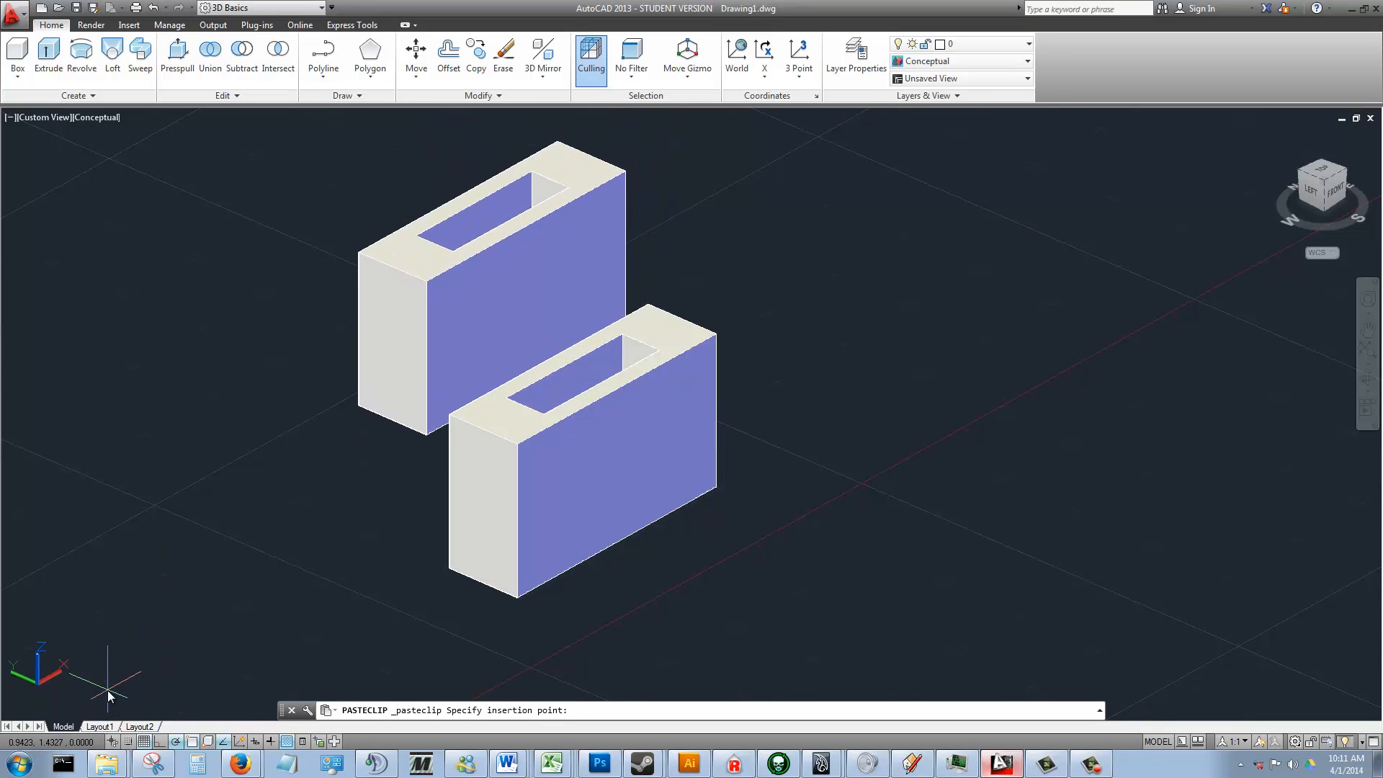
left_click(291, 587)
scroll(291, 587, "down", 2)
key("ctrl+v")
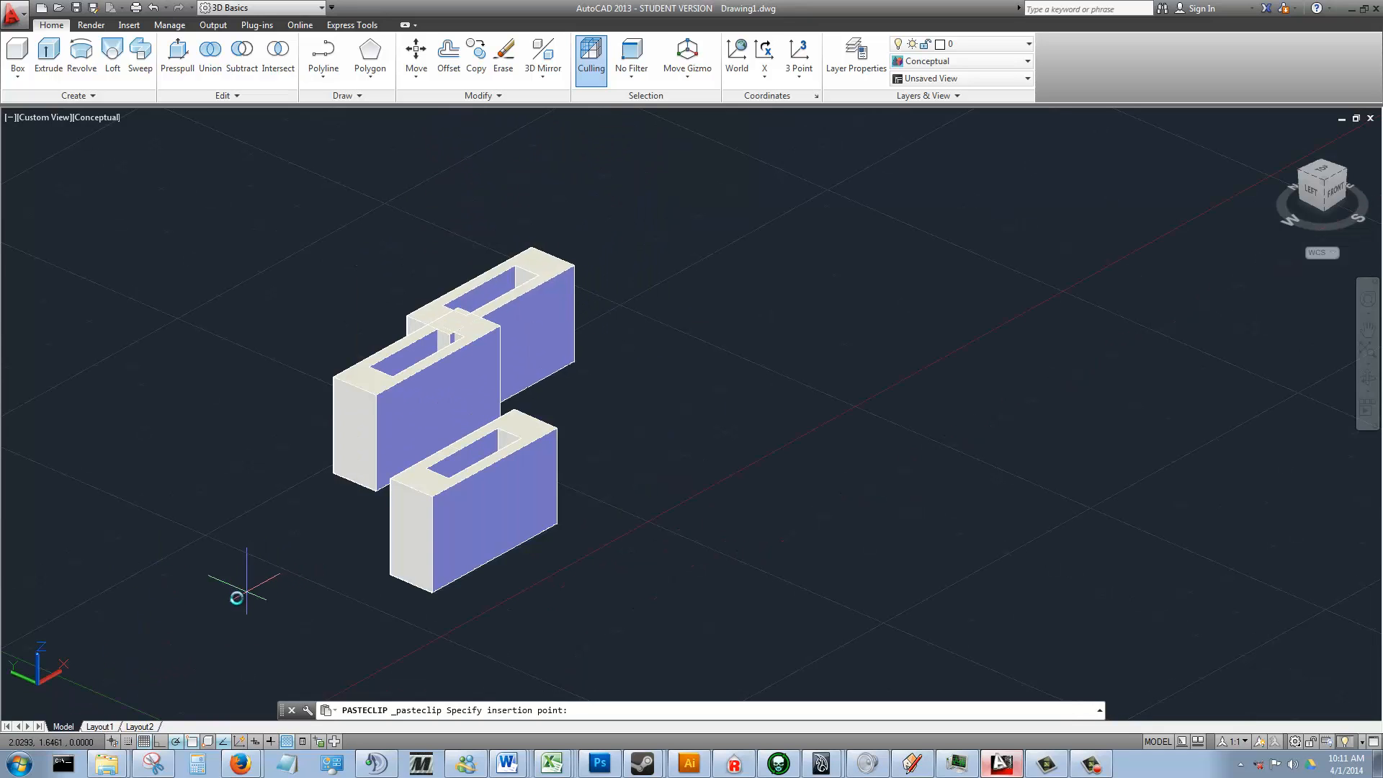
left_click(116, 569)
key("ctrl+v")
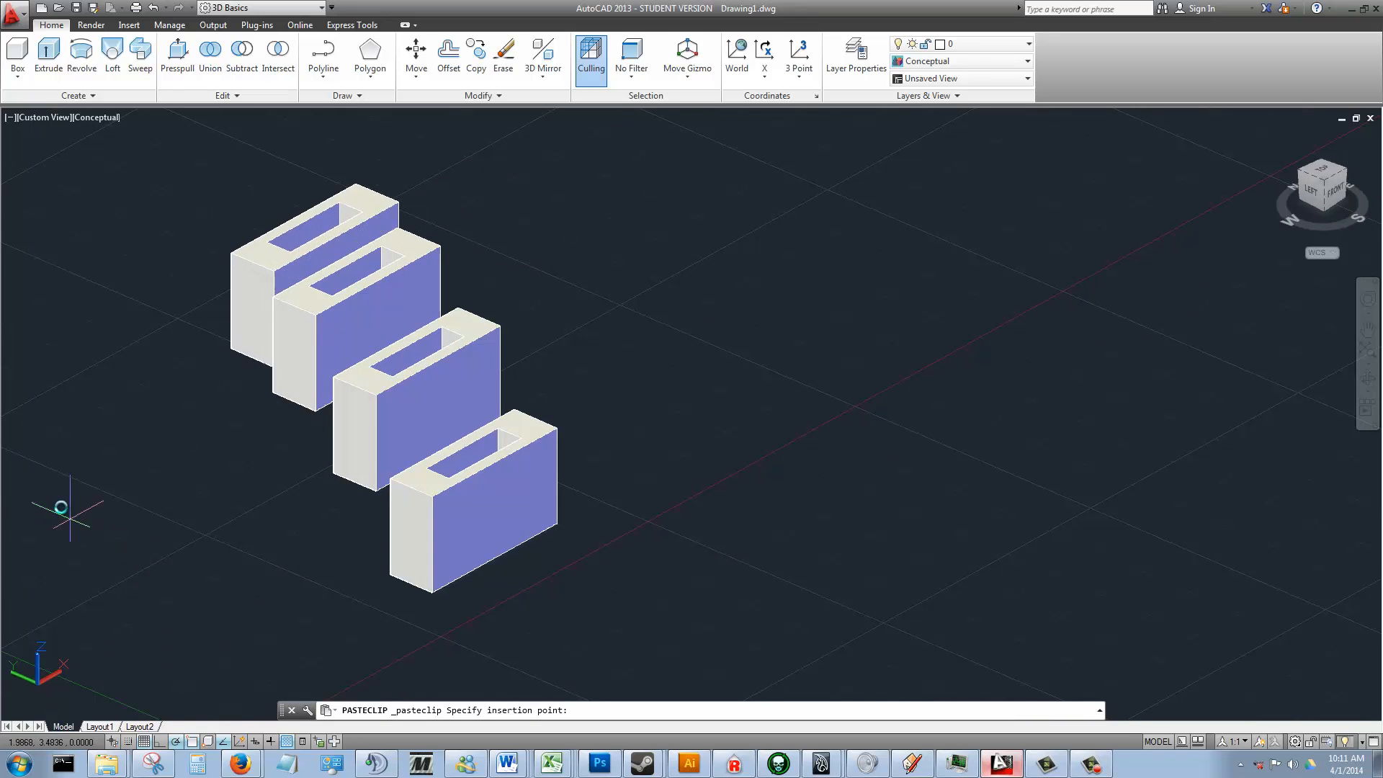
left_click(62, 495)
key("ctrl+v")
left_click(114, 463)
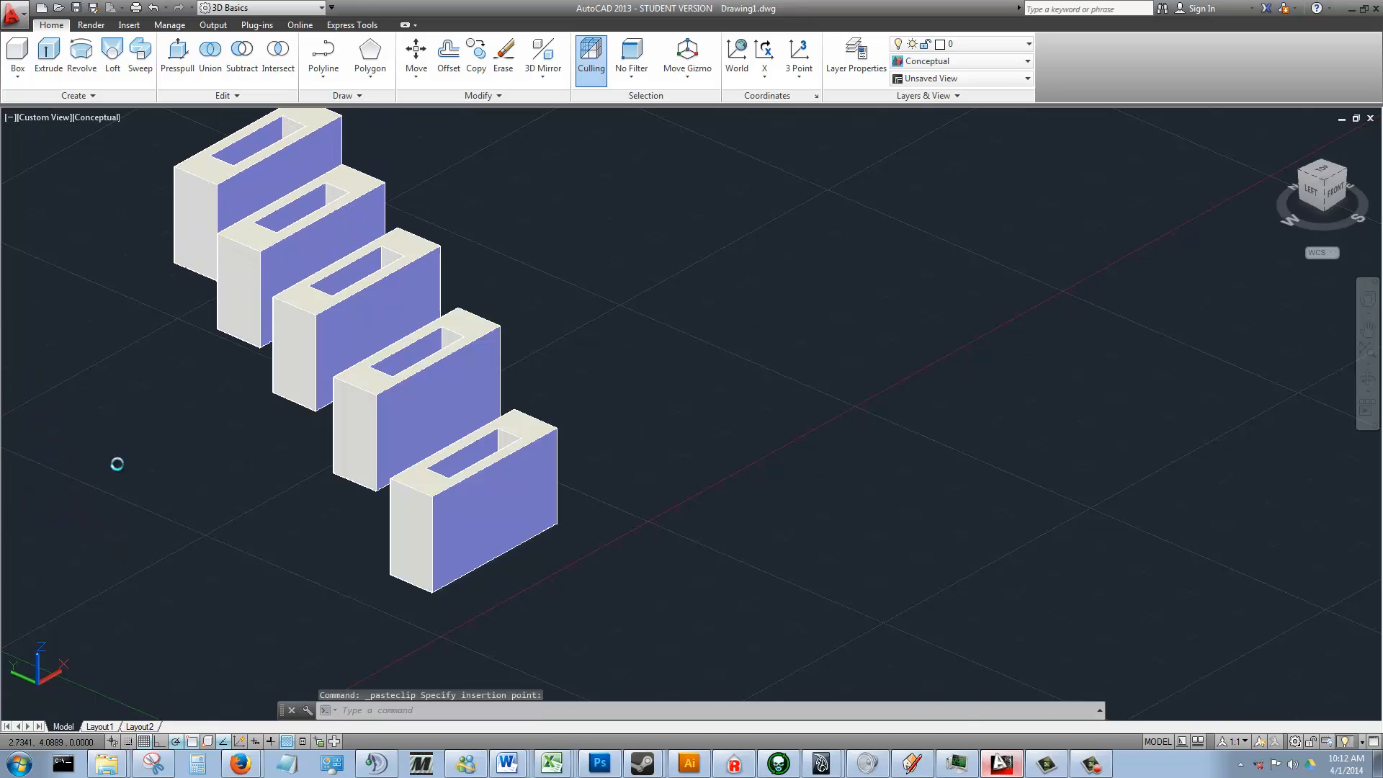
middle_click_drag(167, 532, 237, 521)
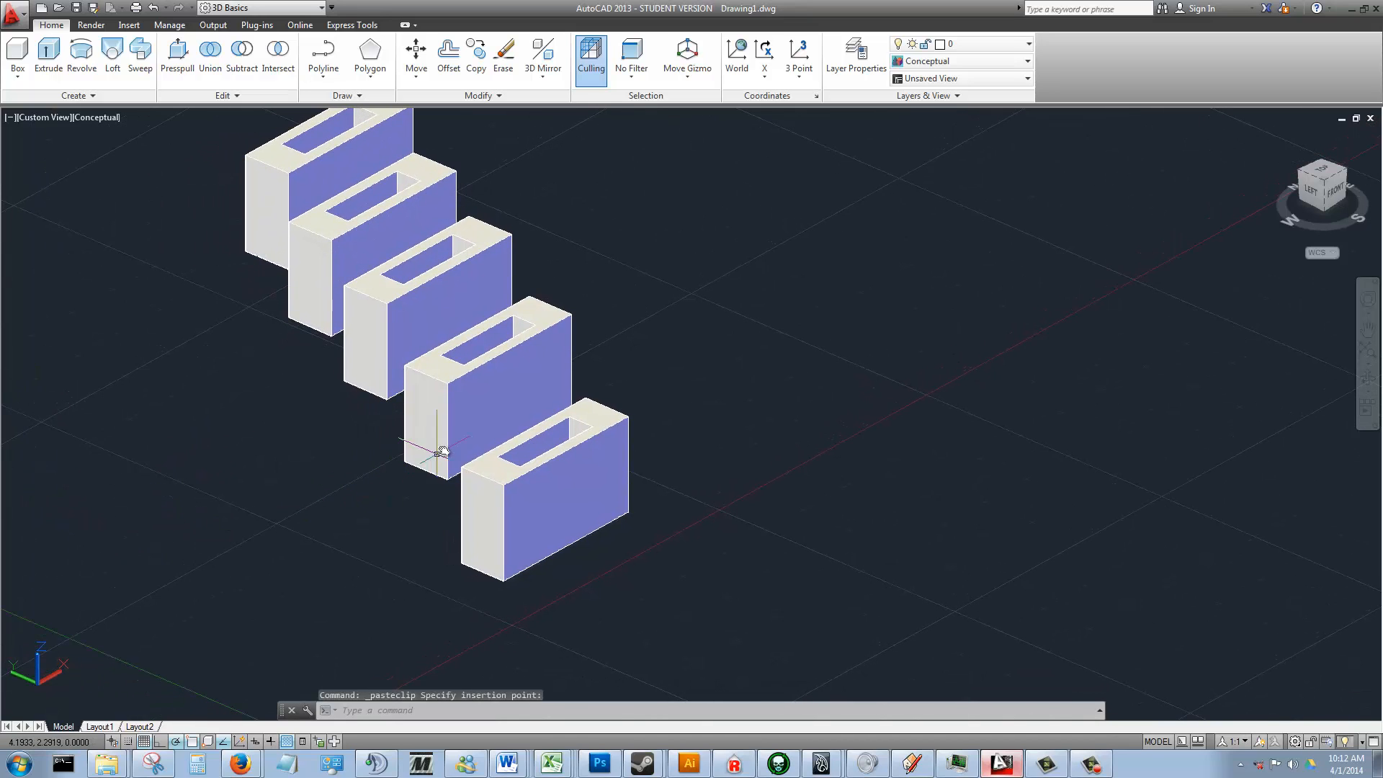
- Move the nearest block copy by its bottom front corner to sit flush against the back of the original block
left_click(422, 441)
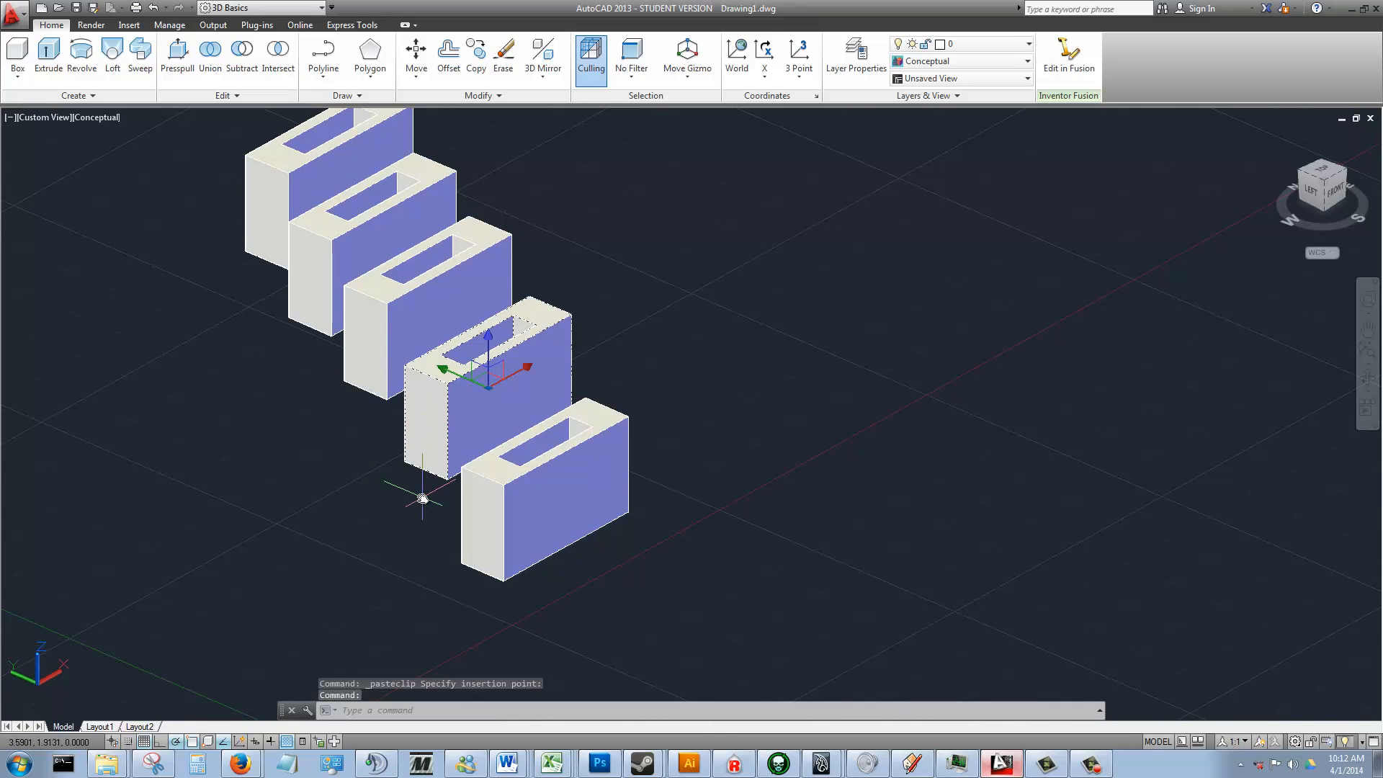
type("move")
key("Return")
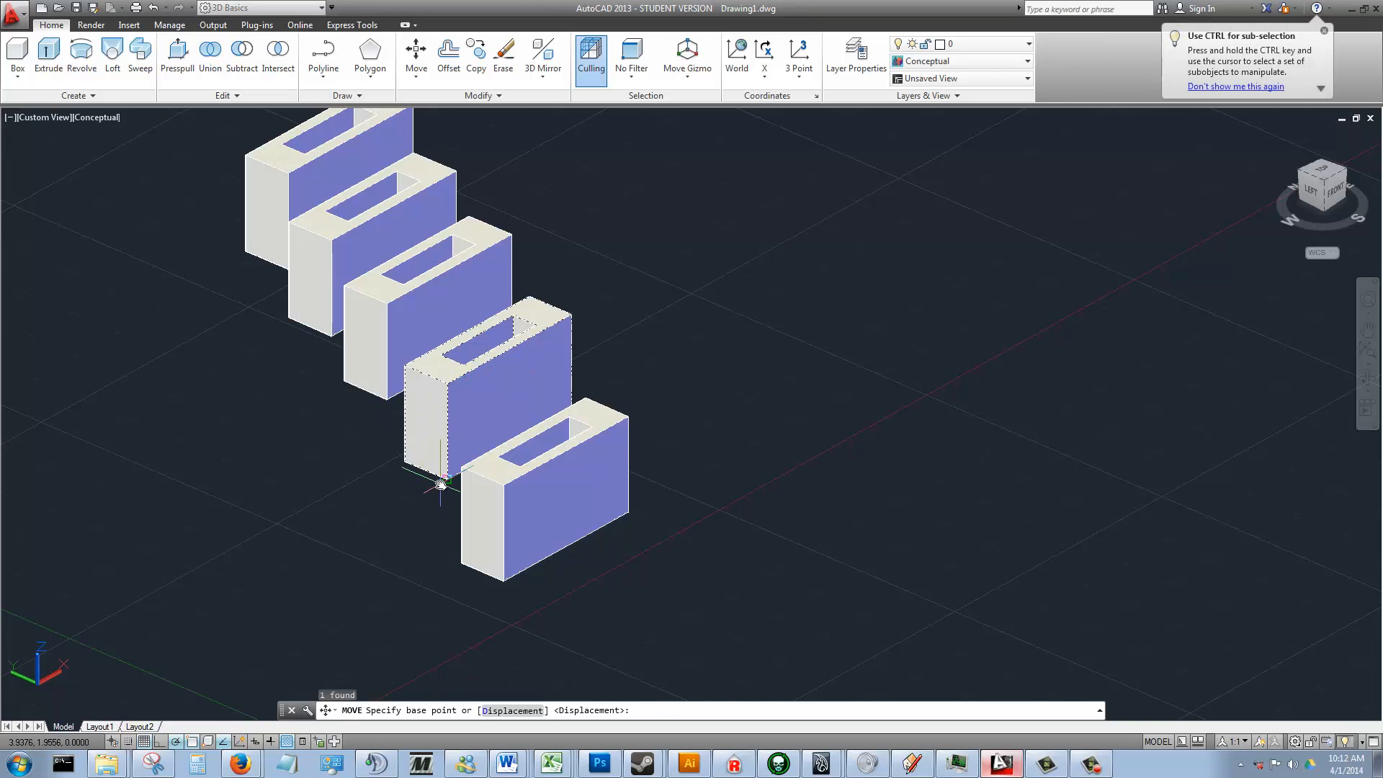
left_click(445, 478)
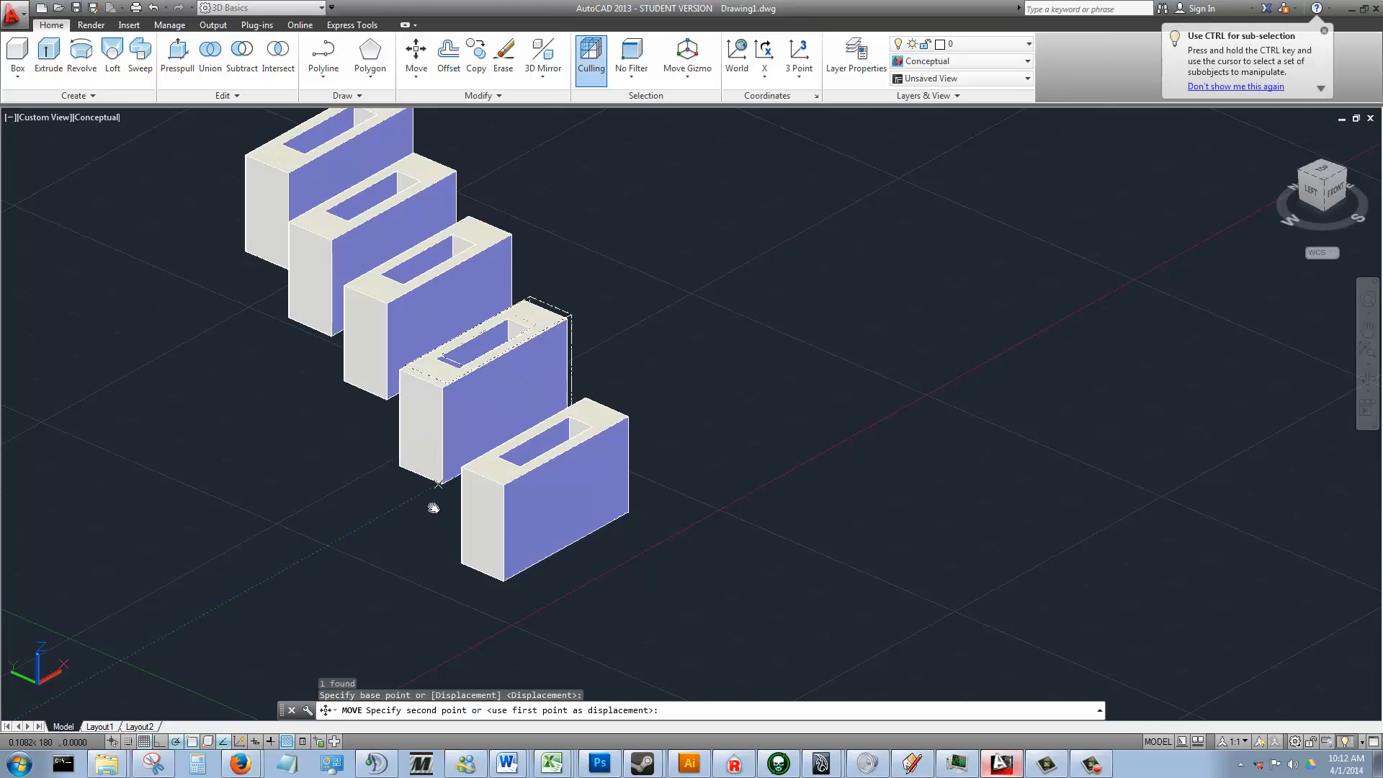
left_click(461, 563)
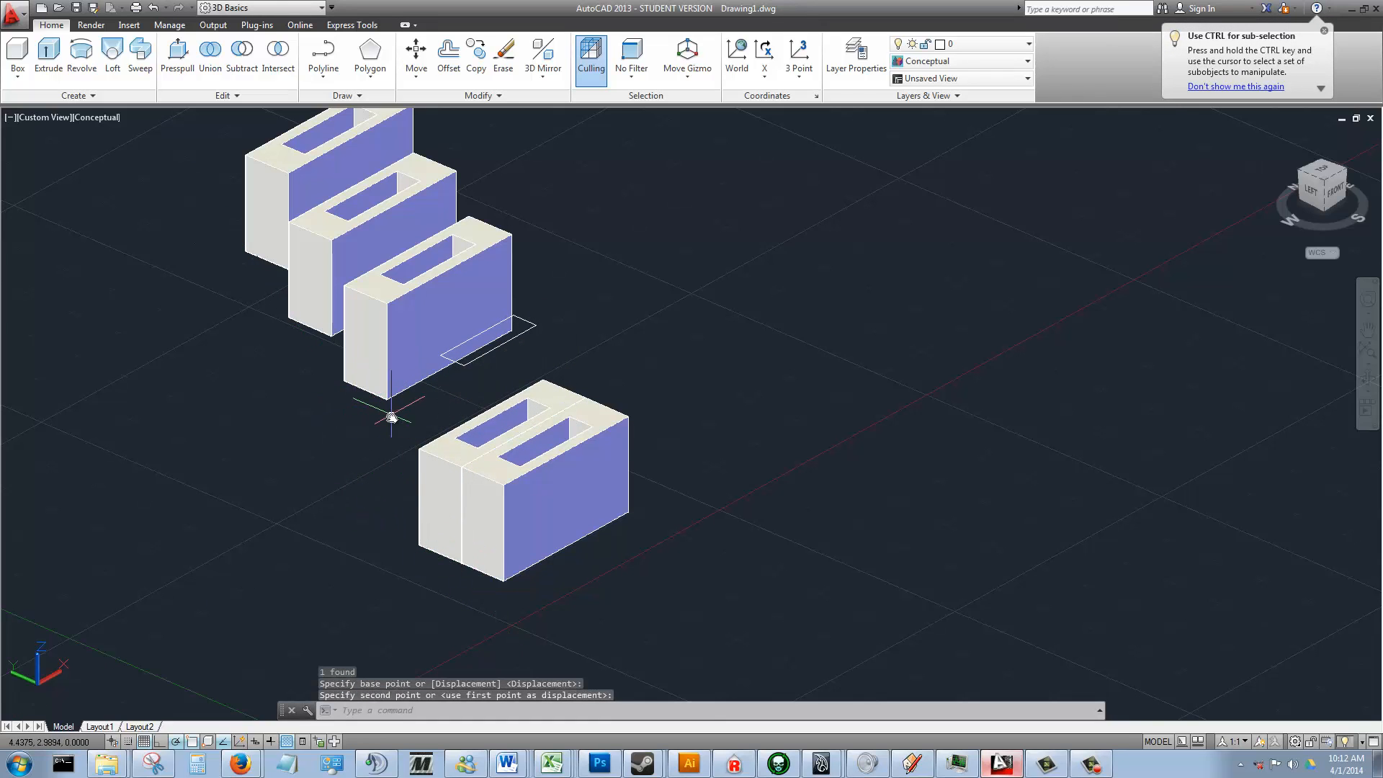
- Move the next block copy by its bottom front corner against the back of the second block in the row
left_click(397, 343)
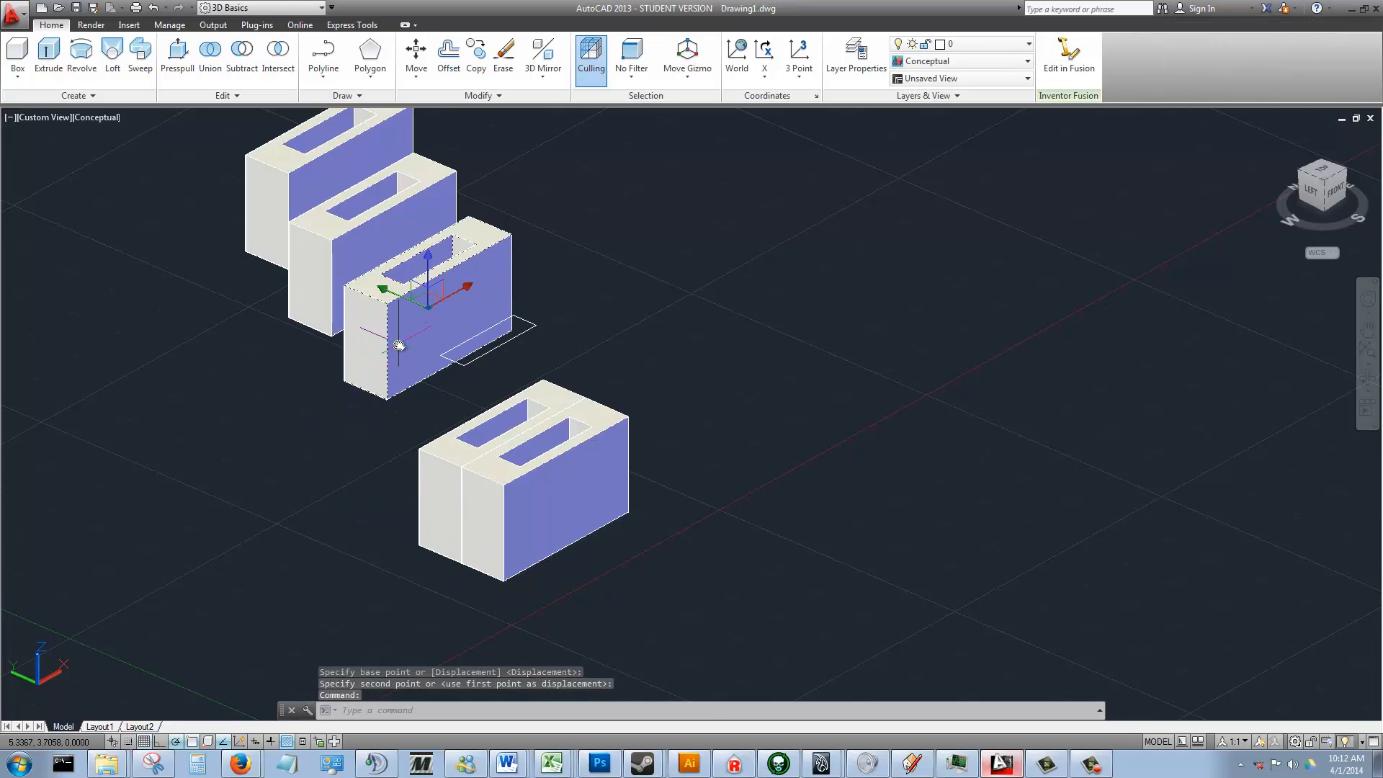
type("mov")
key("Return")
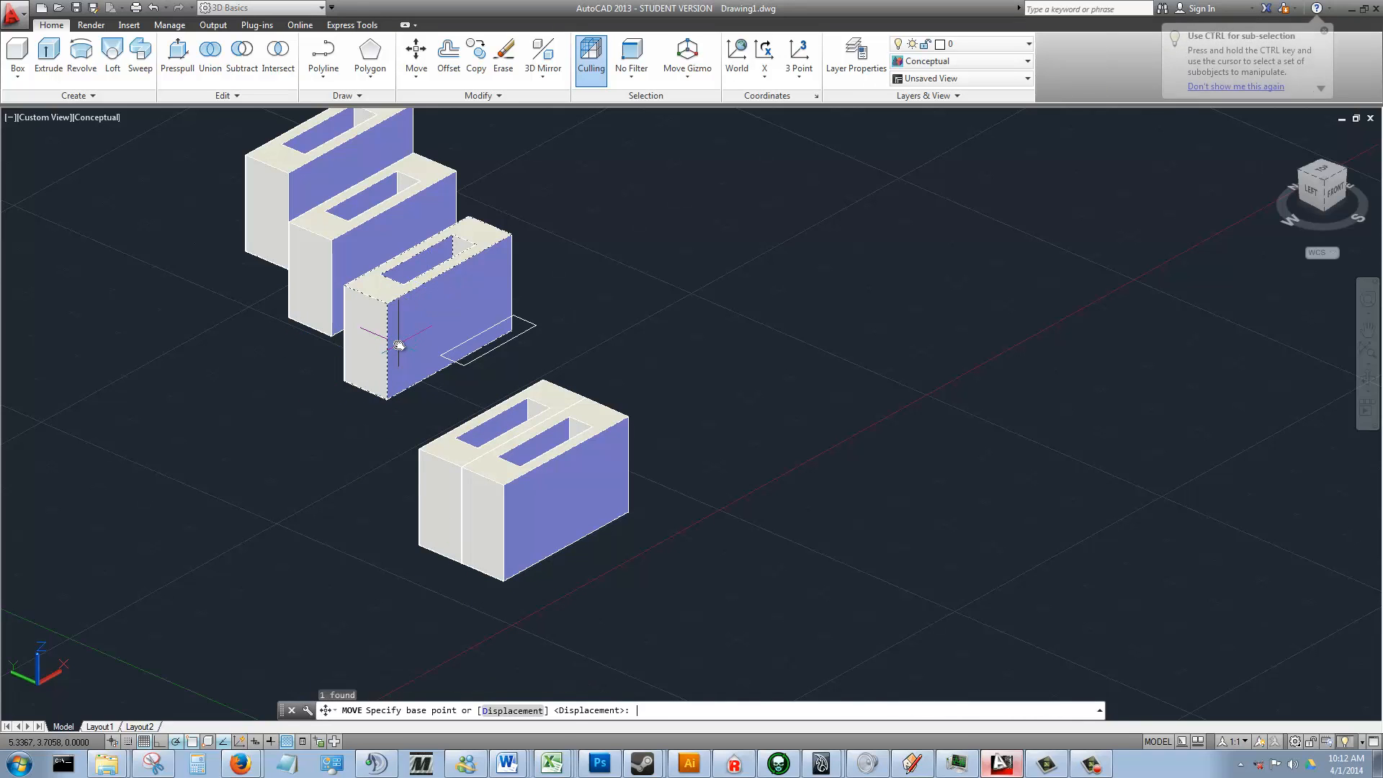
left_click(387, 399)
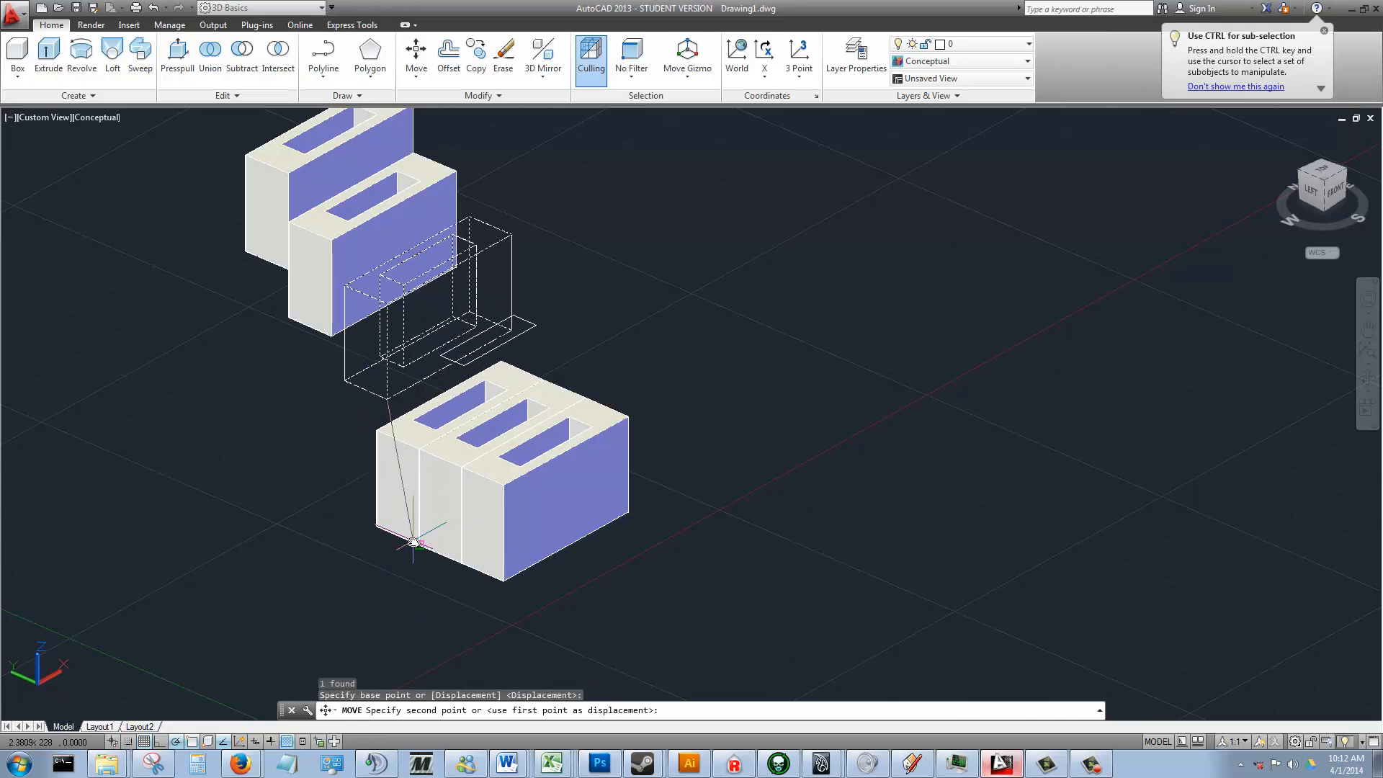
left_click(416, 542)
- Move the third block copy by its bottom front corner flush behind the three aligned blocks
left_click(339, 281)
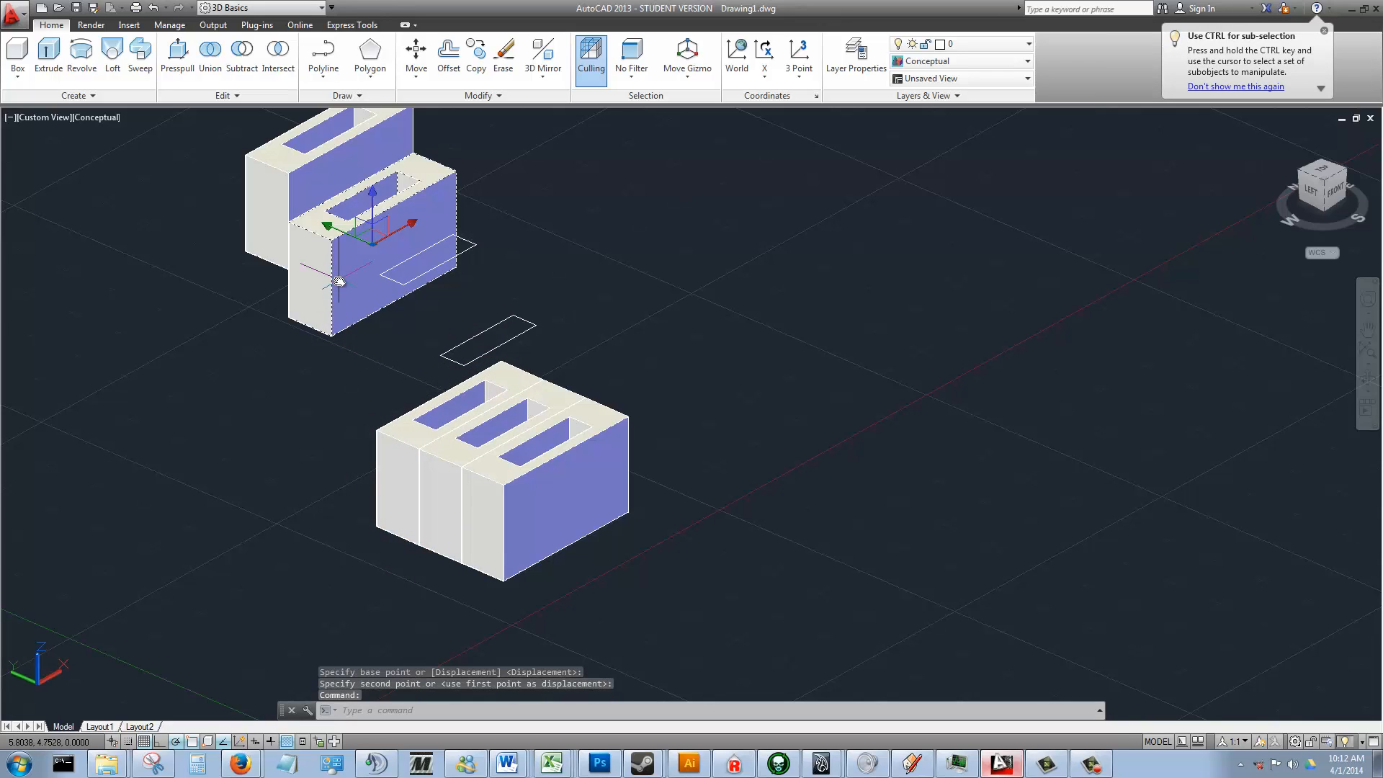
type("move")
key("Return")
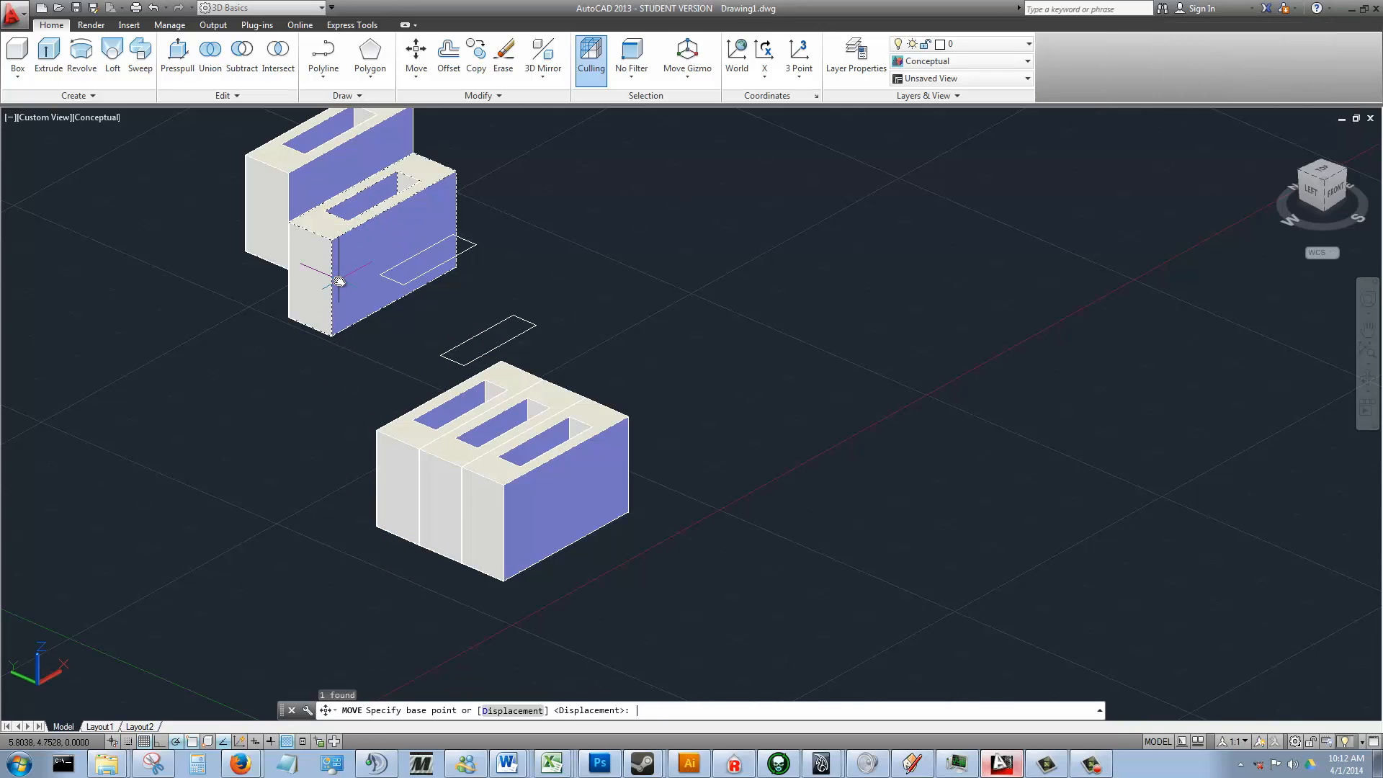
left_click(331, 335)
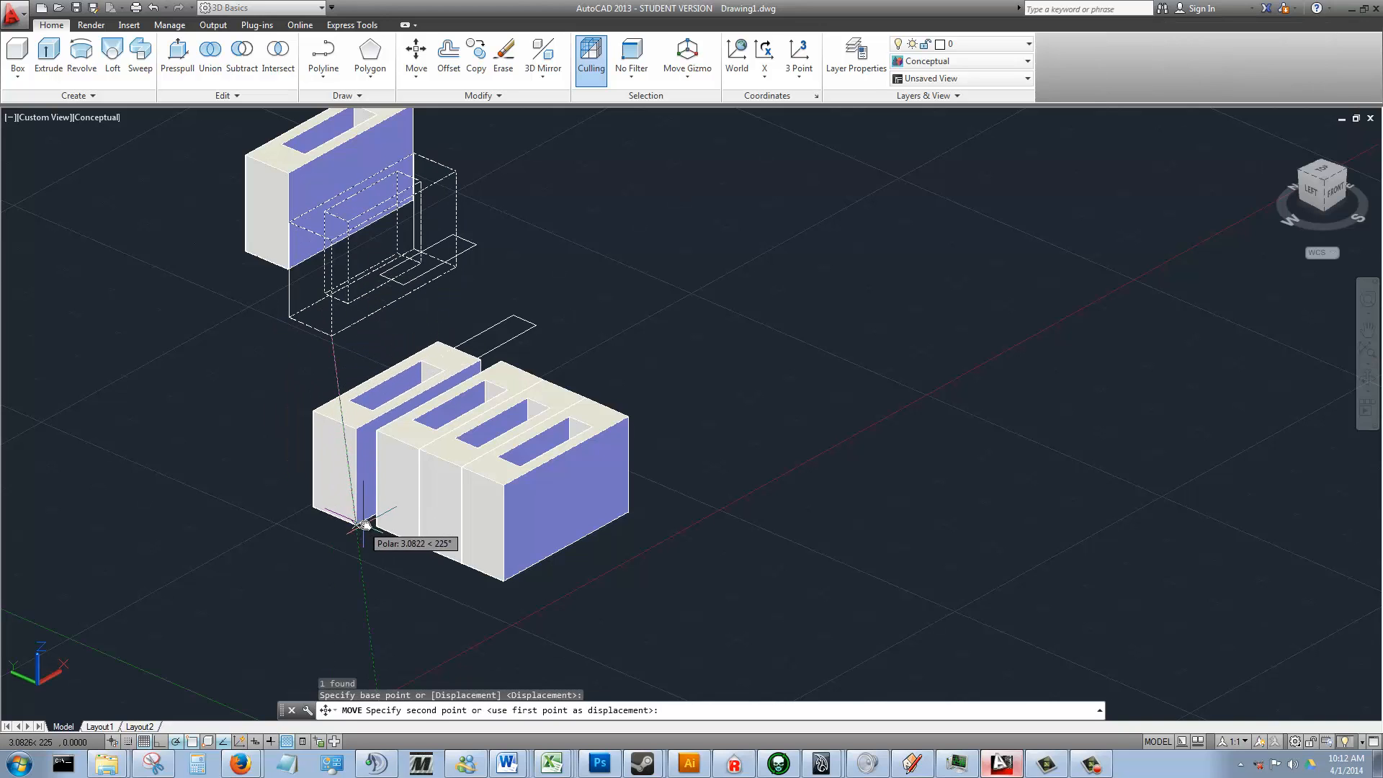
left_click(377, 525)
- Move the last remaining block copy by its bottom front corner to the back end of the four-block row
left_click(296, 241)
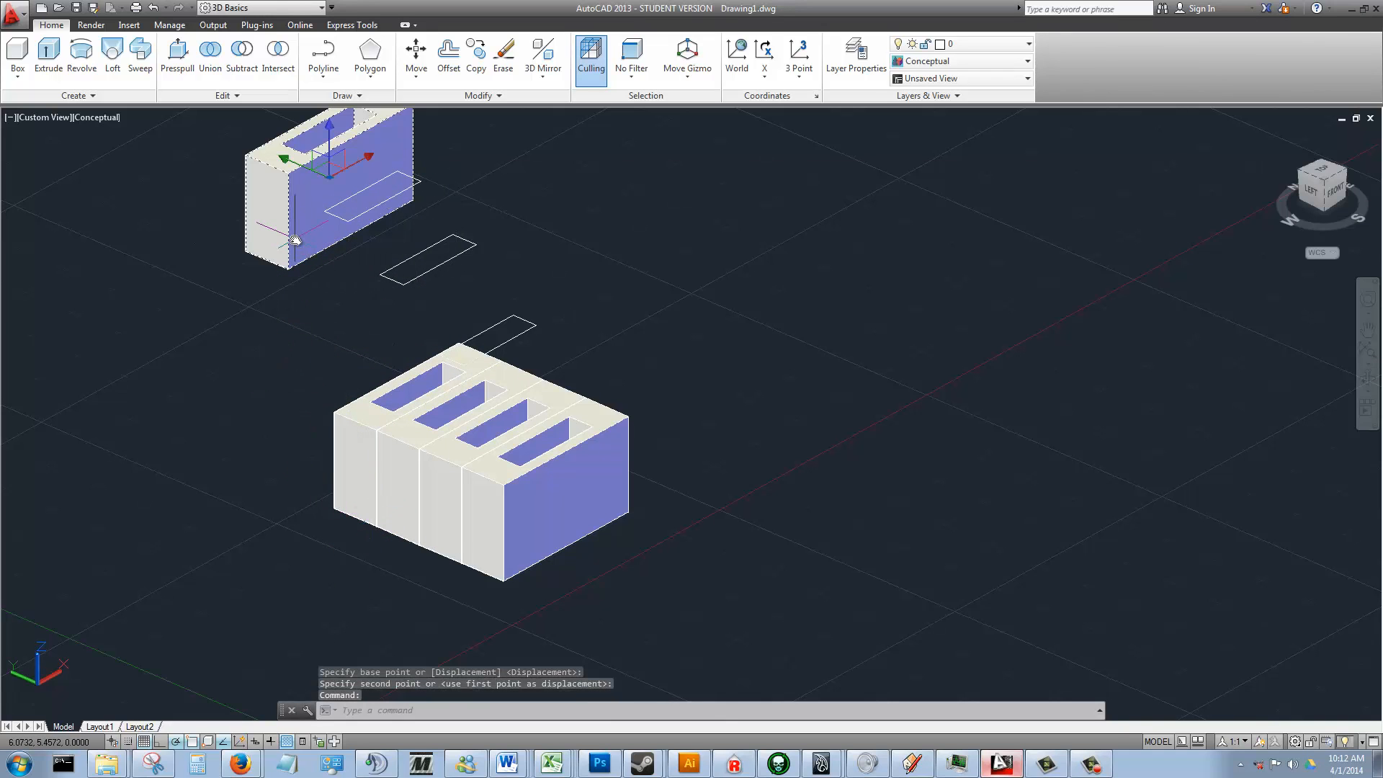
key("Return")
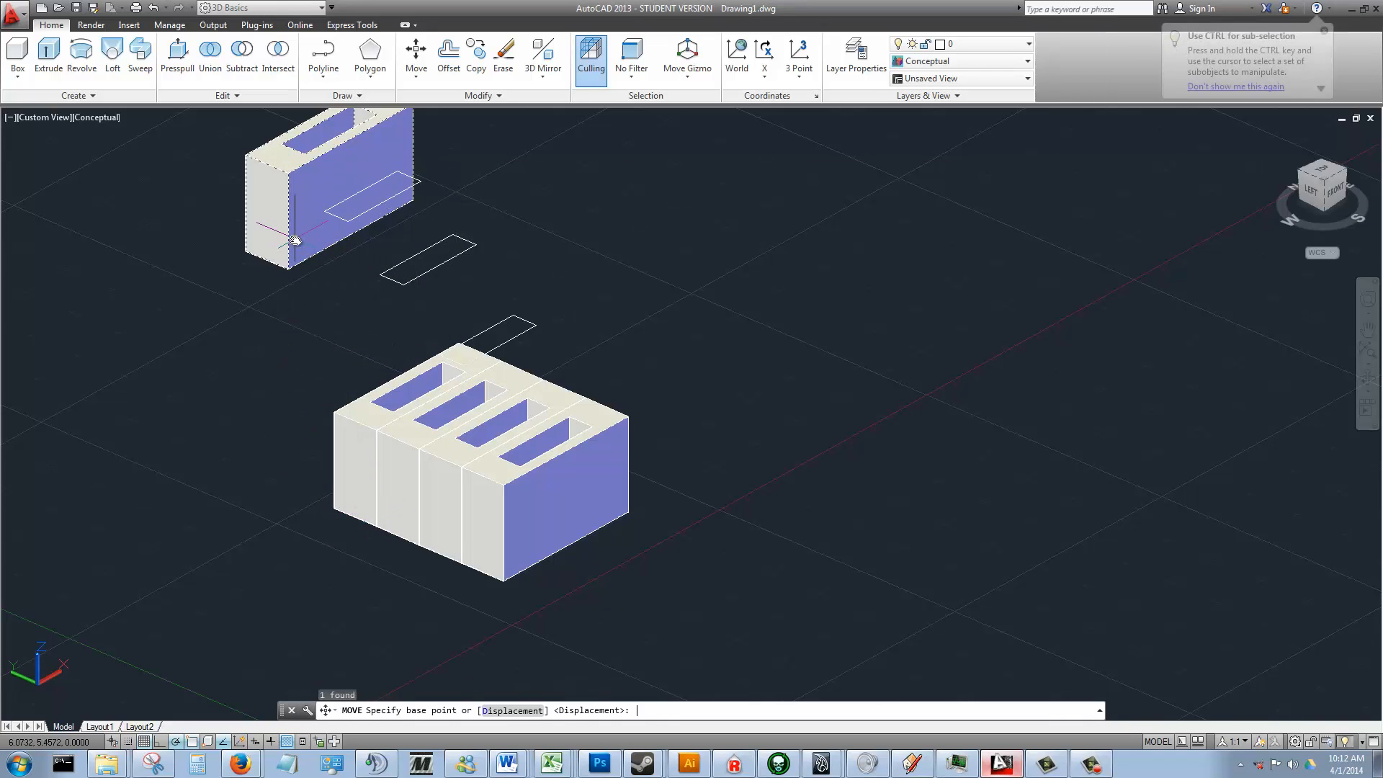
left_click(288, 266)
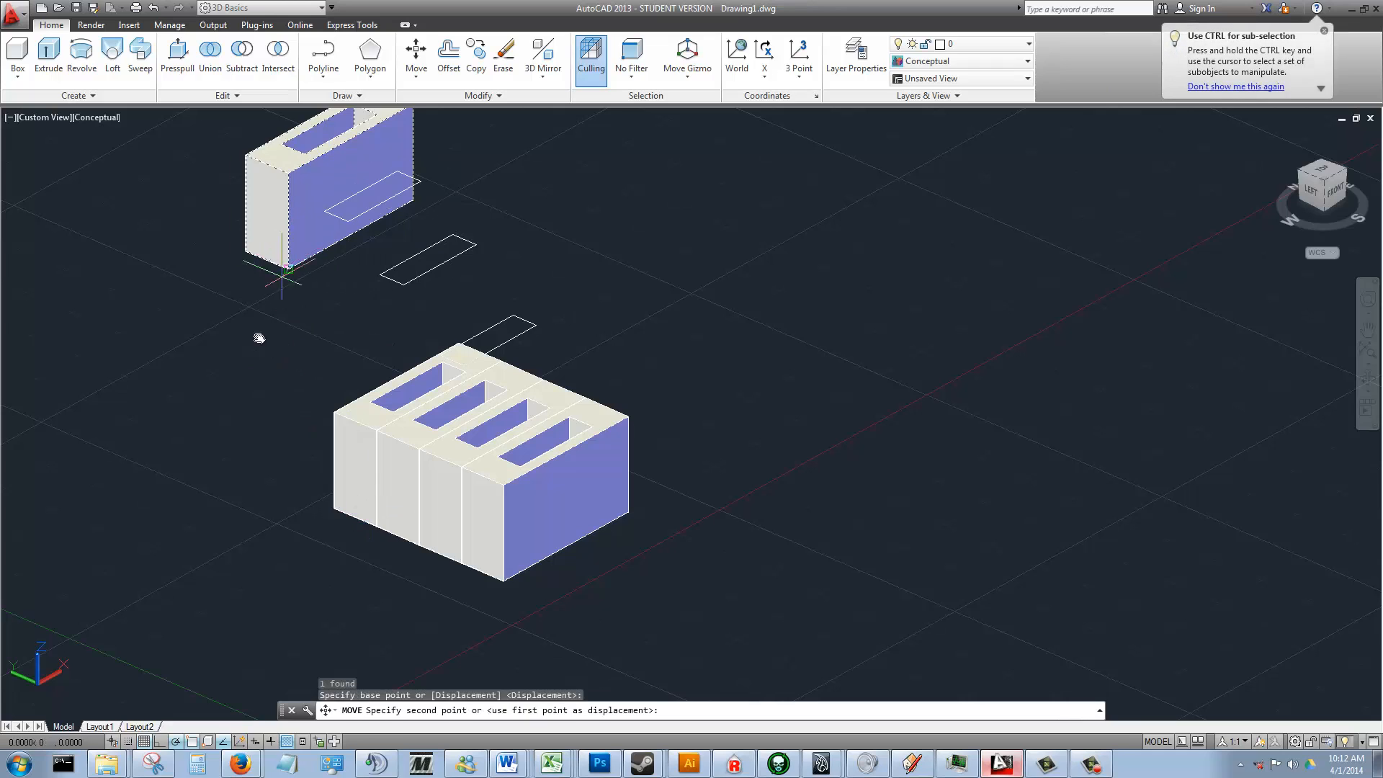
left_click(334, 513)
scroll(596, 401, "up", 2)
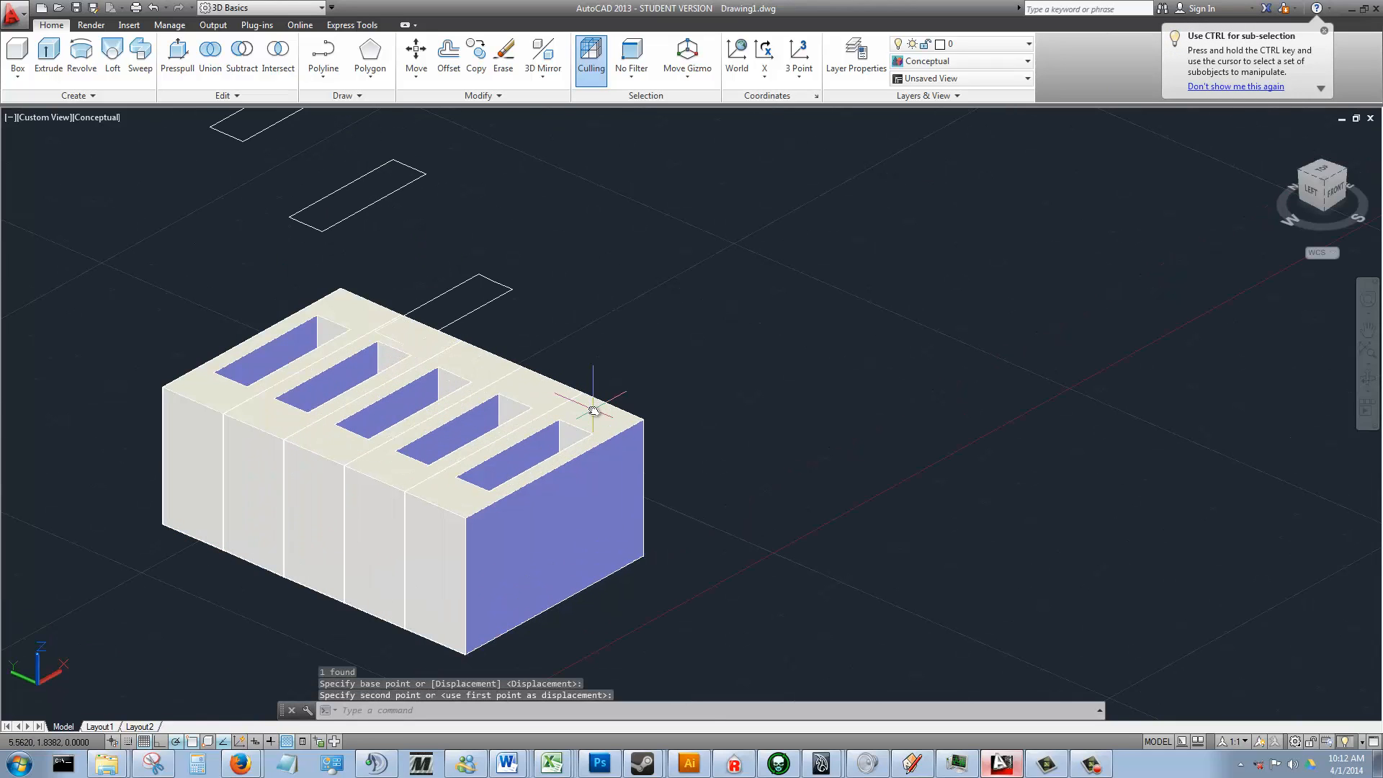
- Switch to SketchUp and measure the riser heights between the staircase's successive treads with the Tape Measure
left_click(911, 764)
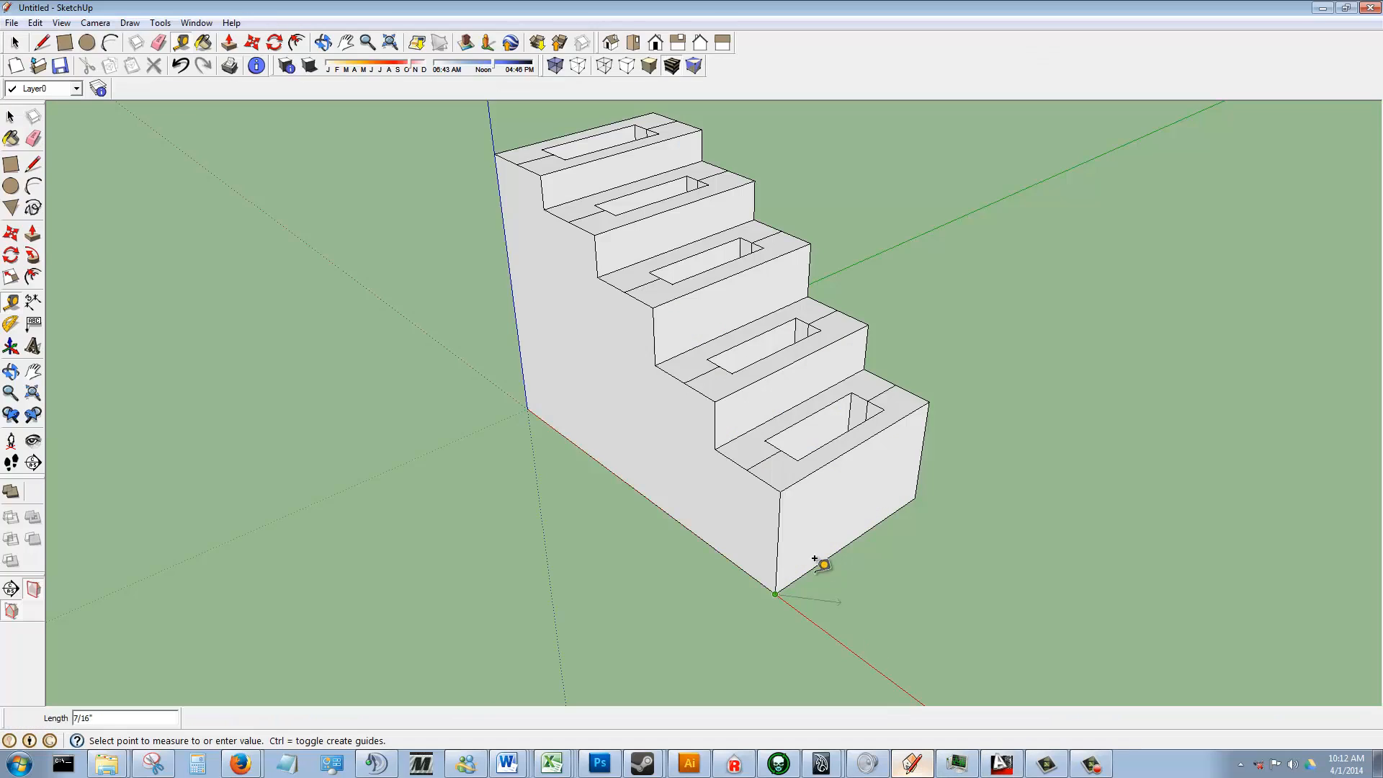
left_click(715, 448)
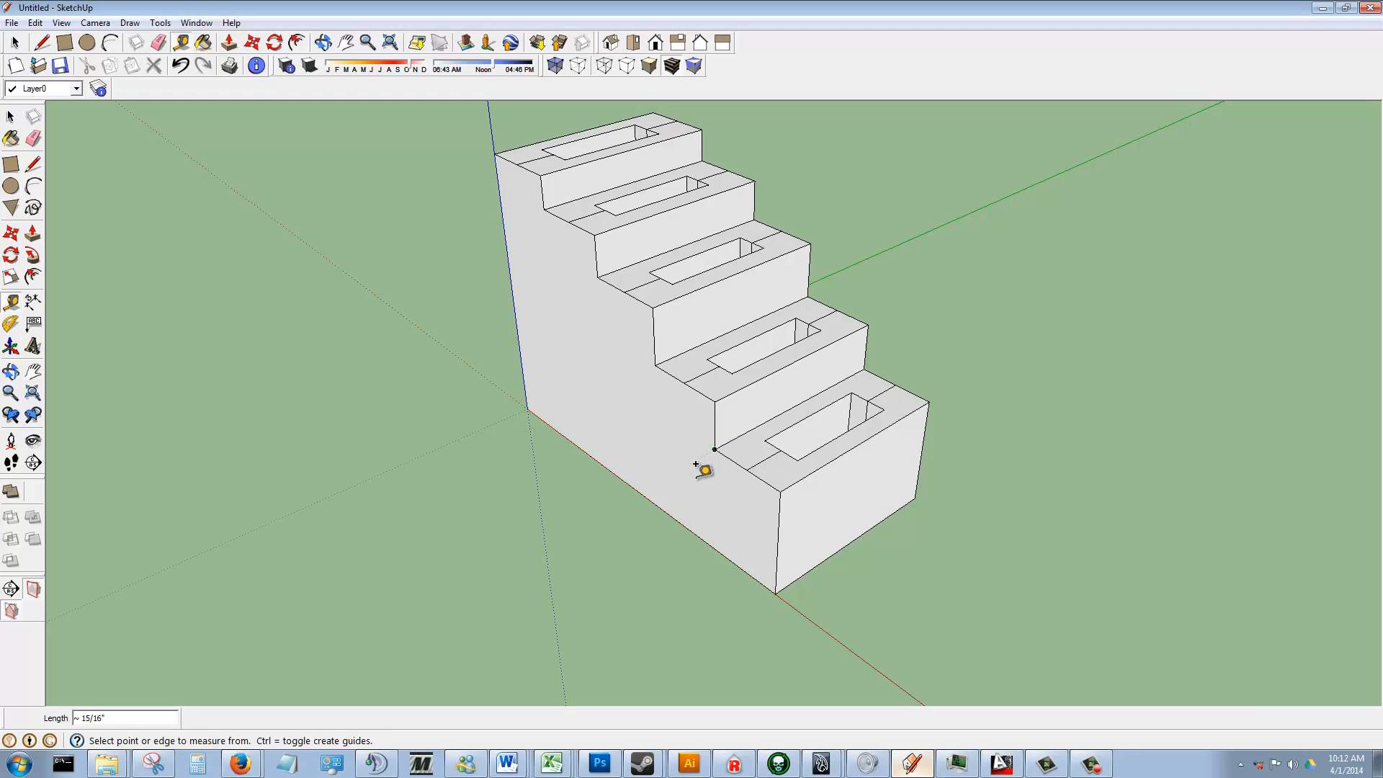
left_click(714, 448)
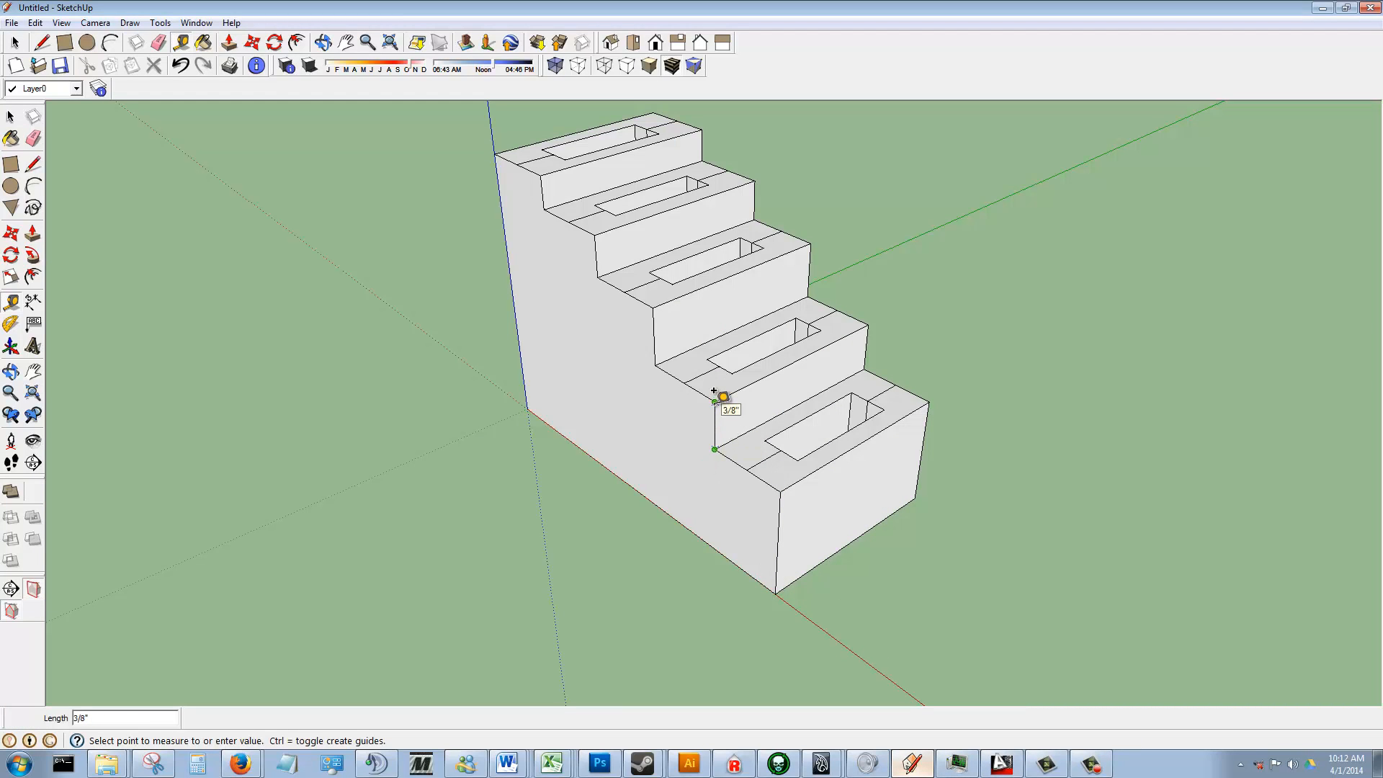
left_click(715, 396)
left_click(655, 360)
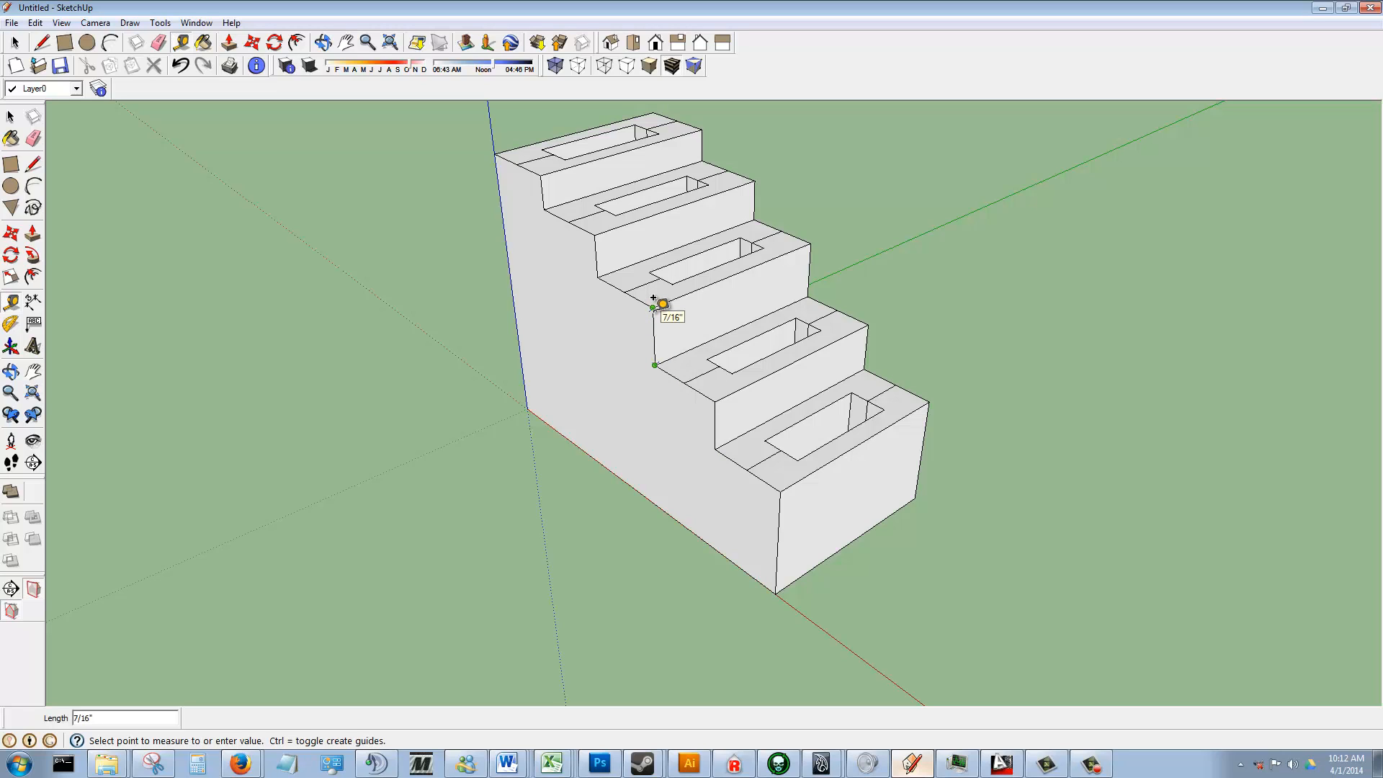
left_click(653, 301)
left_click(597, 275)
left_click(596, 229)
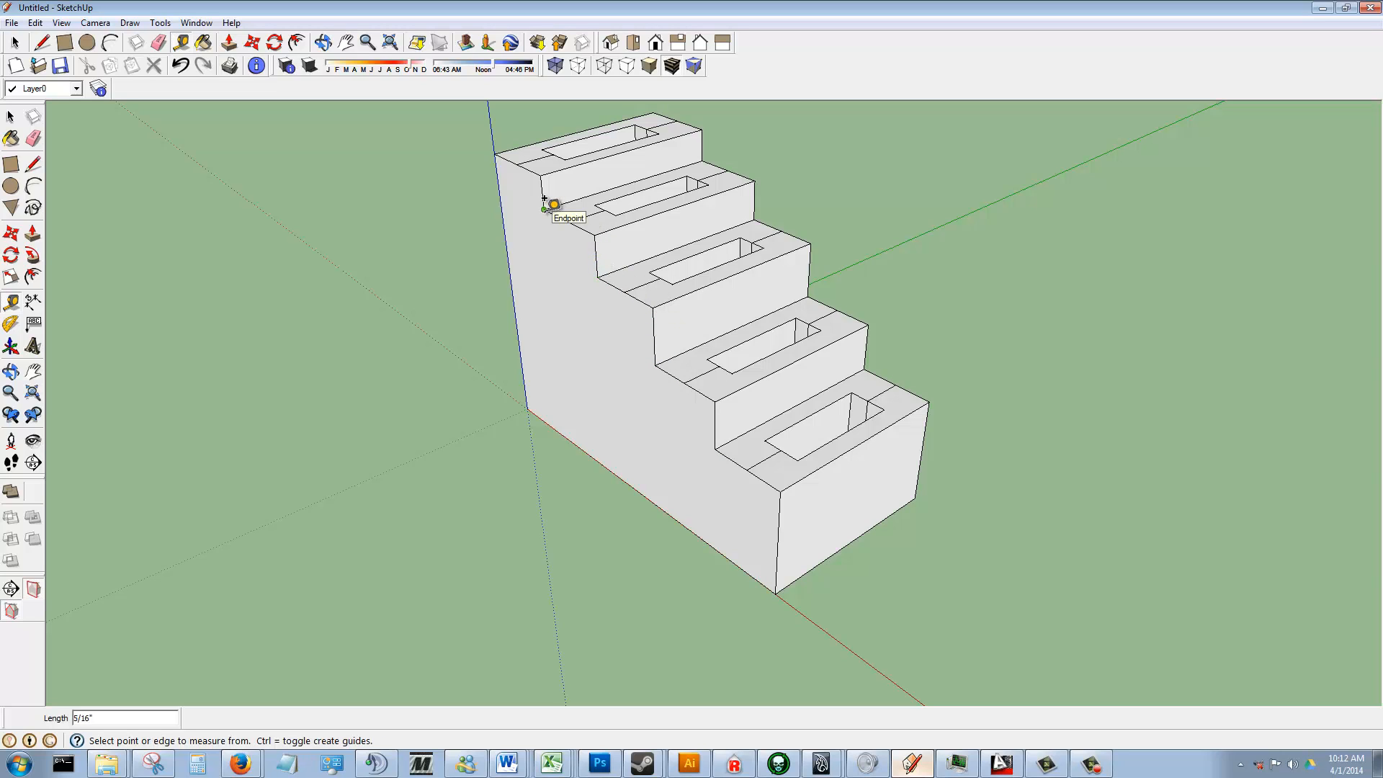
left_click(715, 446)
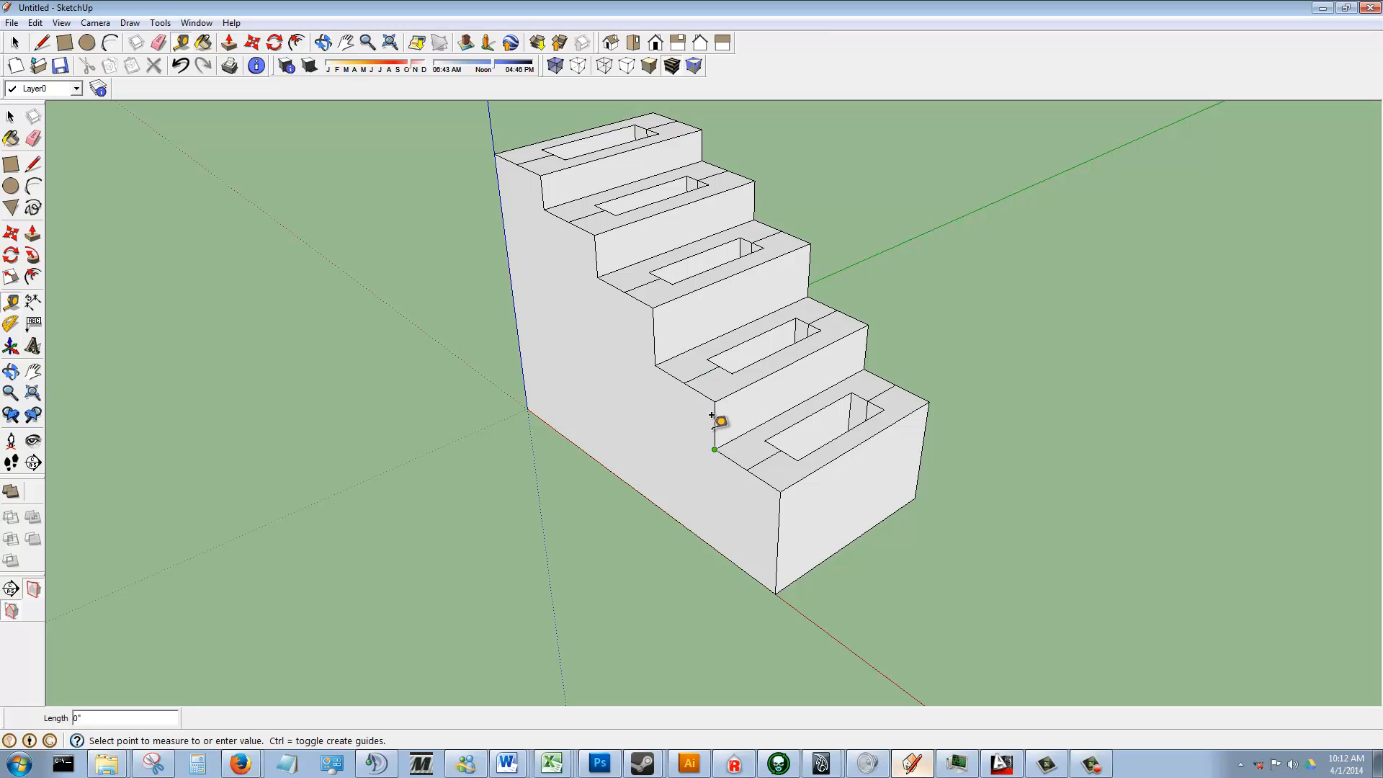
left_click(713, 389)
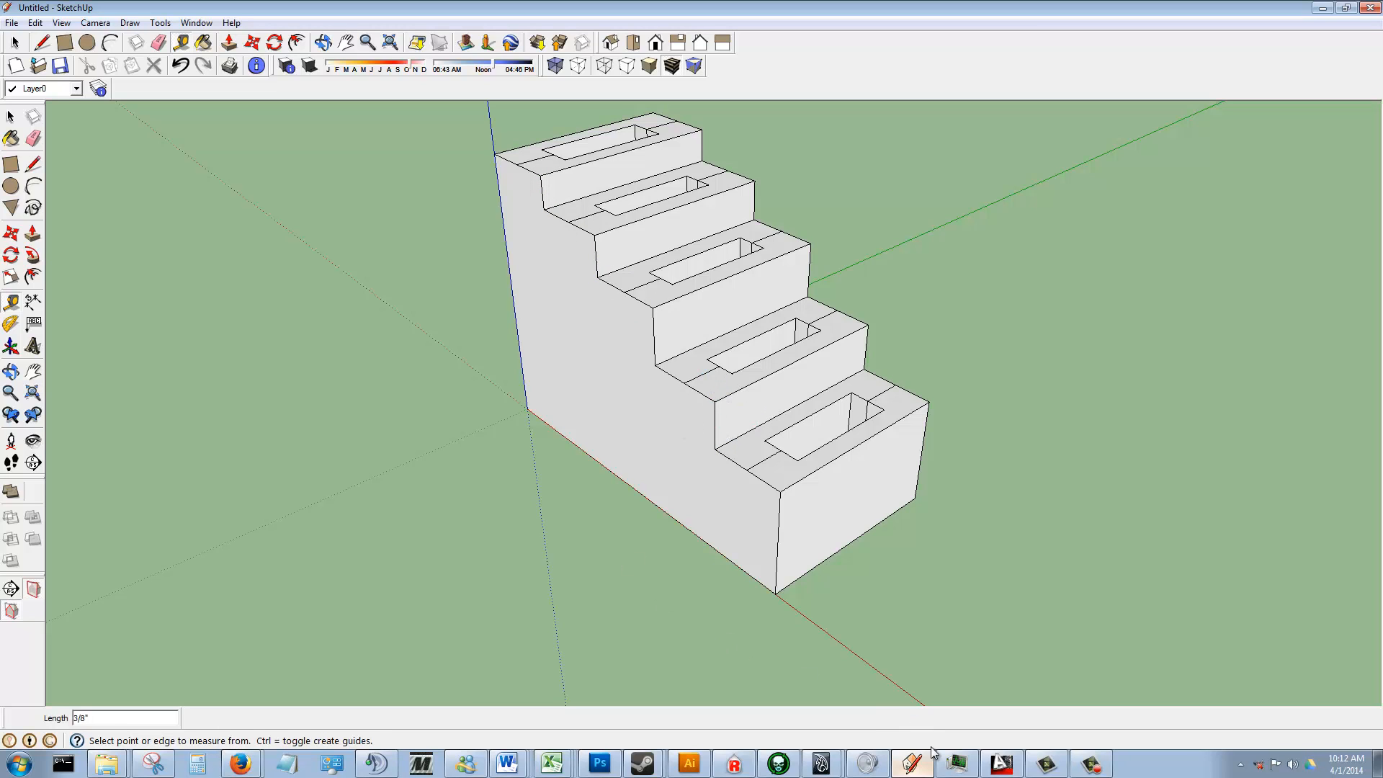
- Switch back to AutoCAD and explode the second block from the low front end of the row
left_click(916, 763)
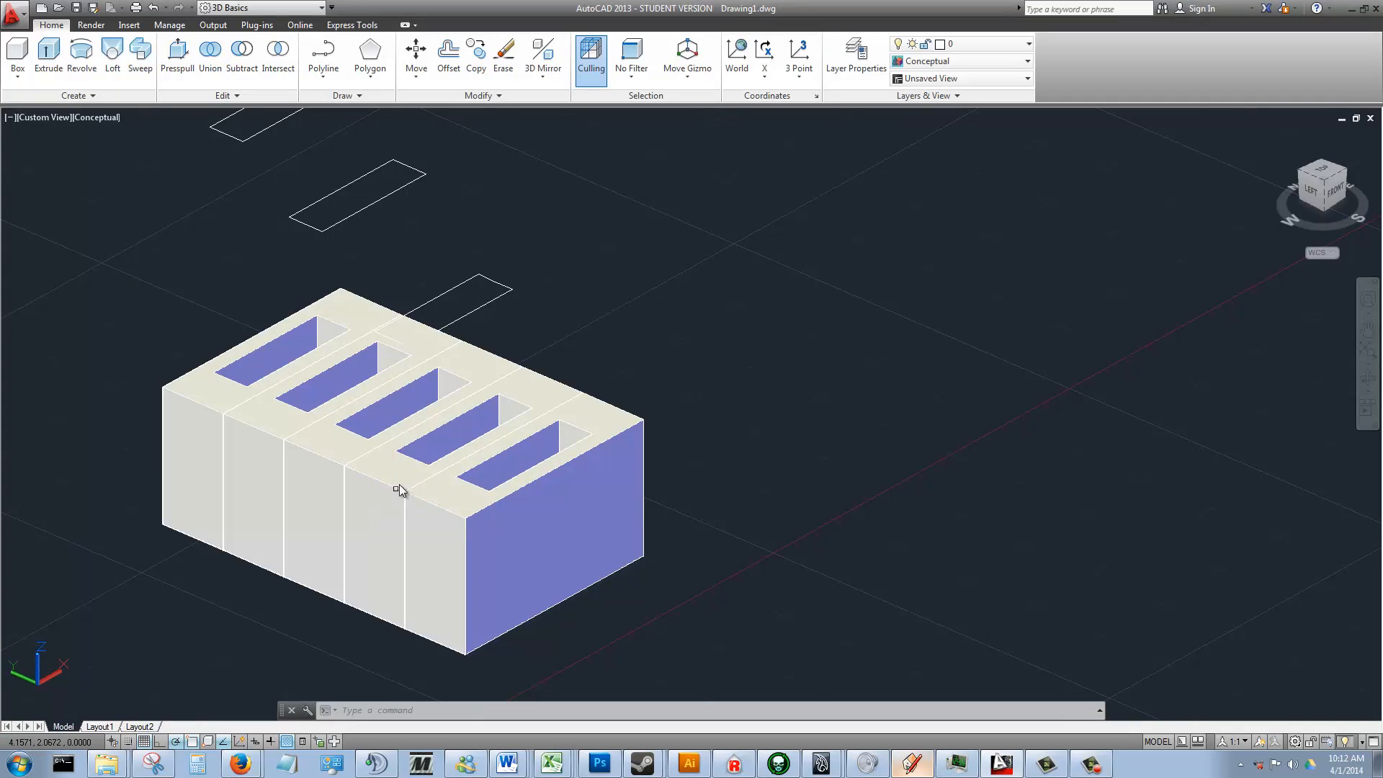
left_click(396, 473)
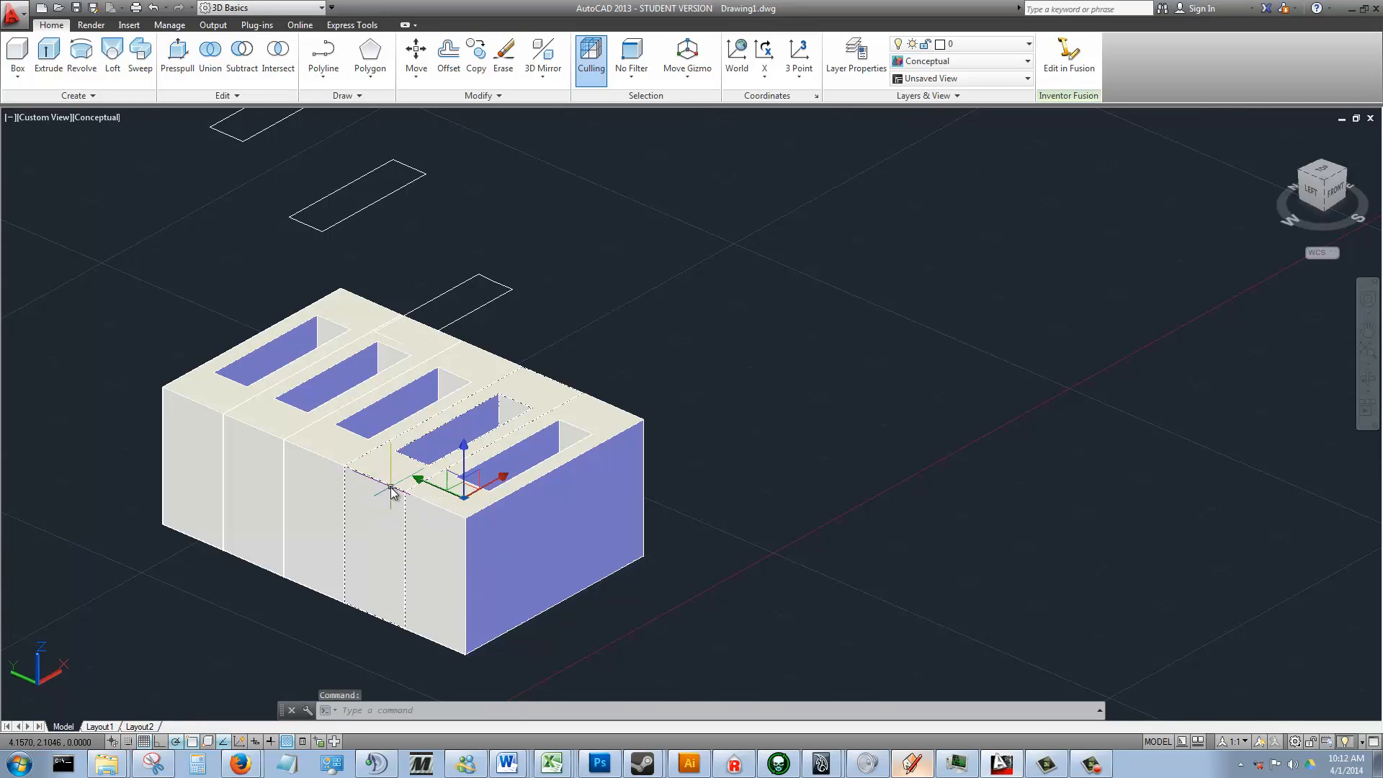
scroll(391, 489, "up", 3)
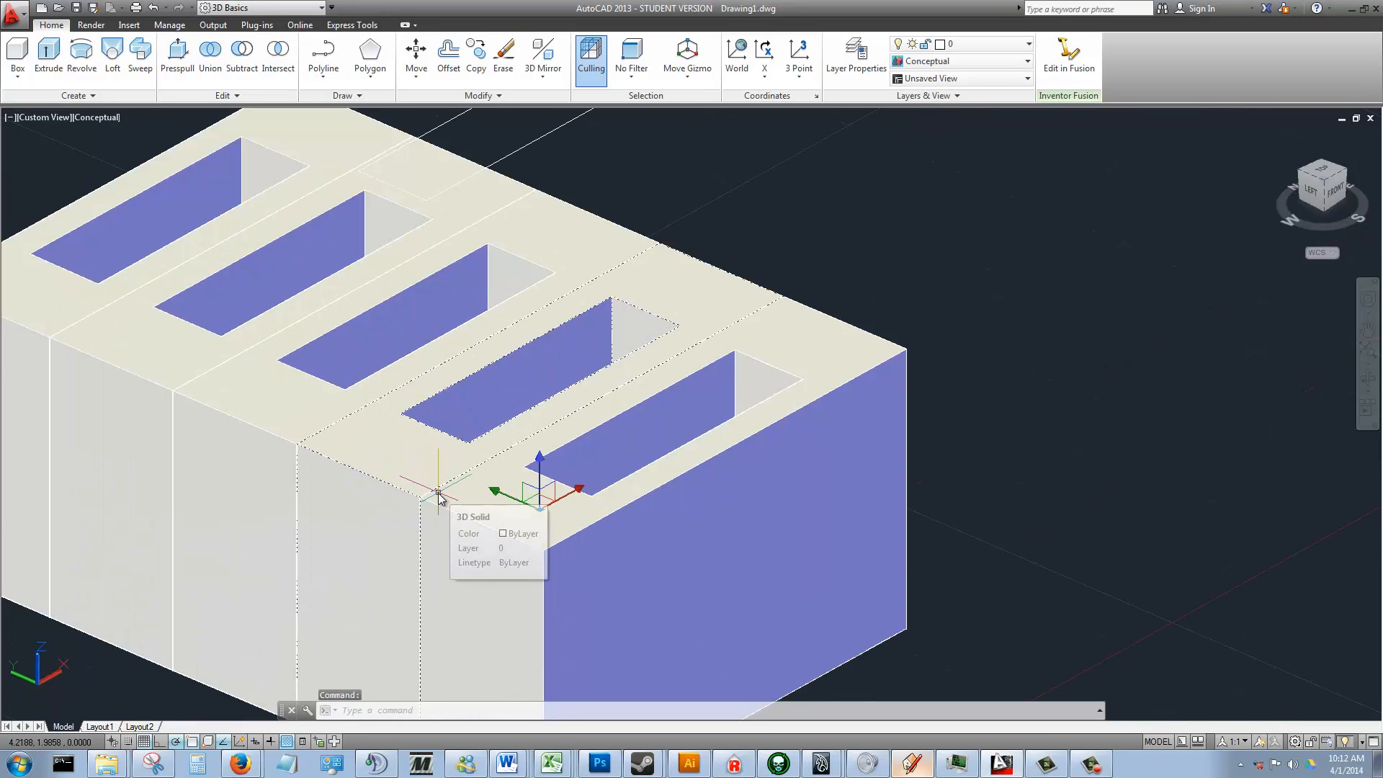
type("explod")
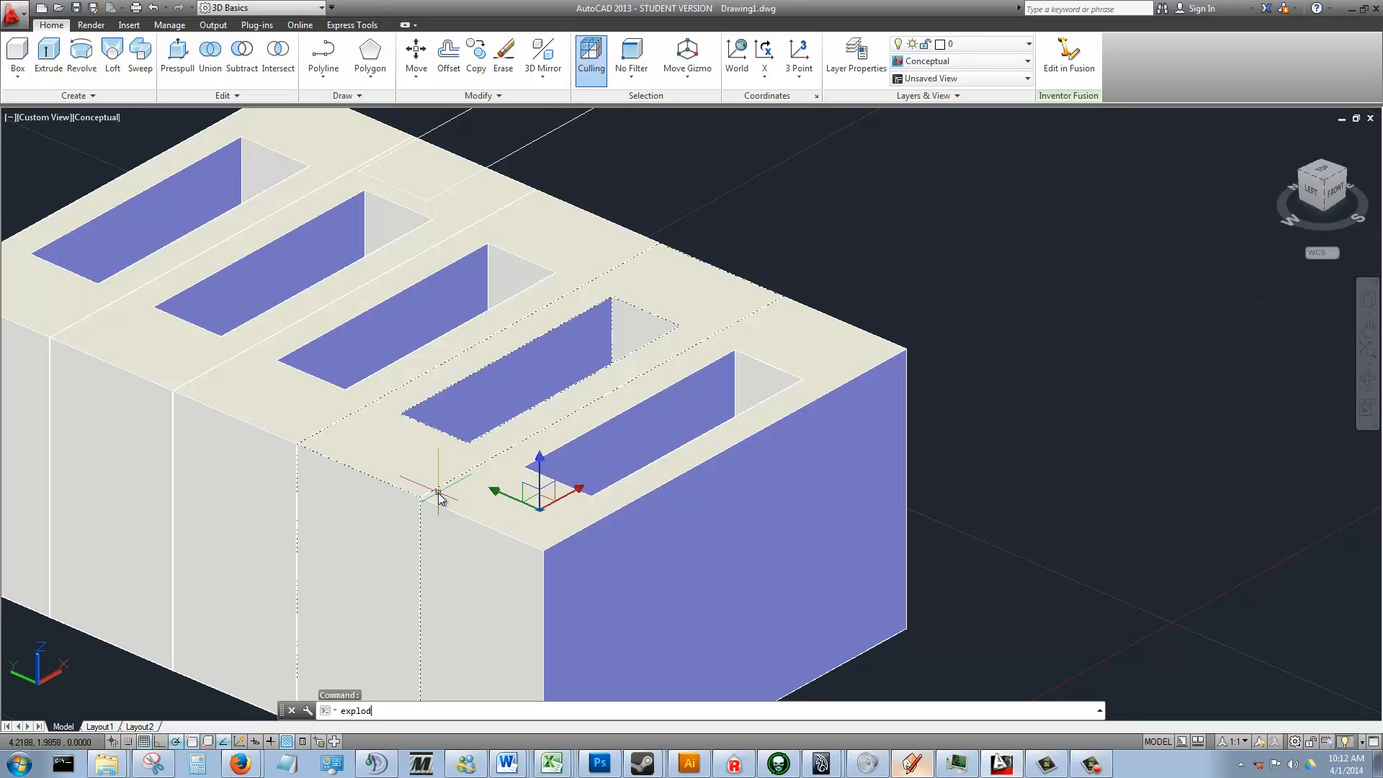
type("e")
key("Return")
- Extrude the second block's top face, the region around its recess, upward by 3/8
left_click(410, 457)
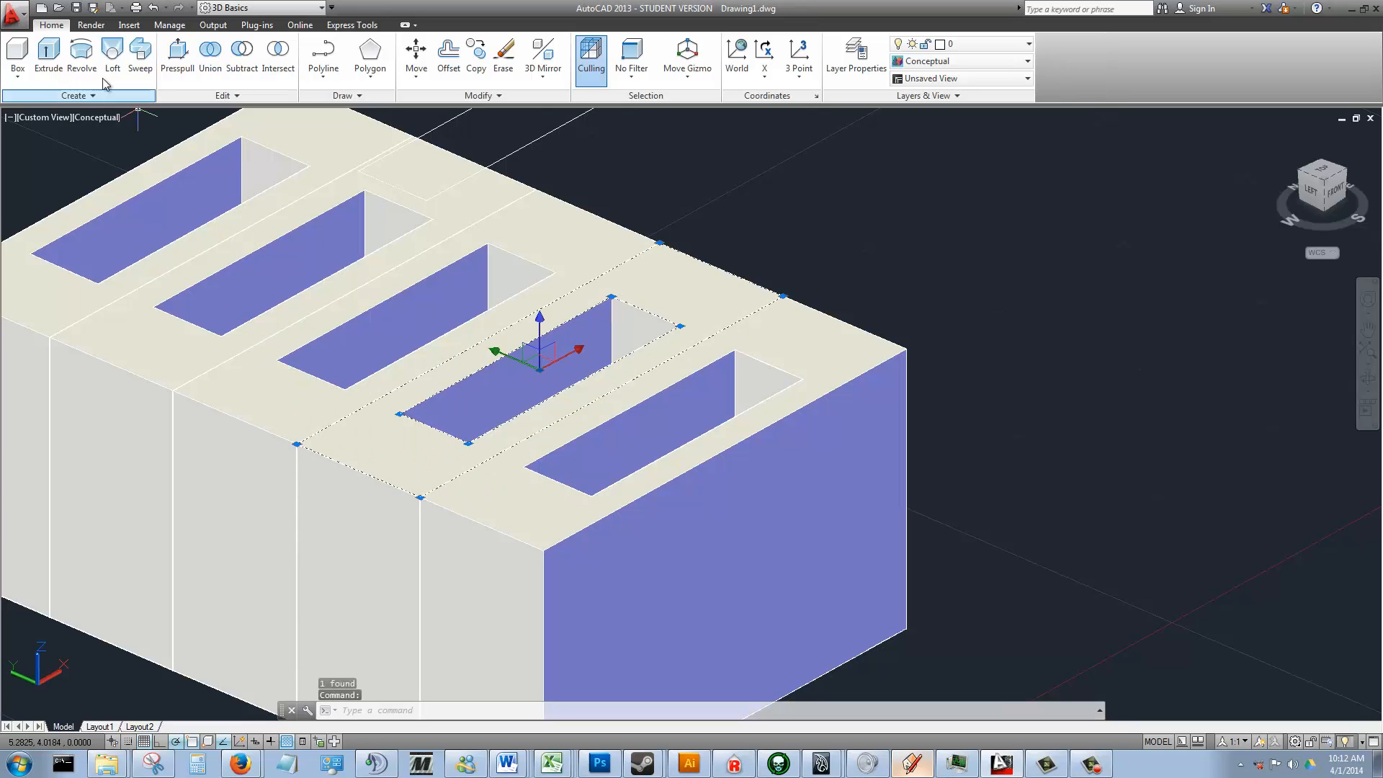
left_click(48, 52)
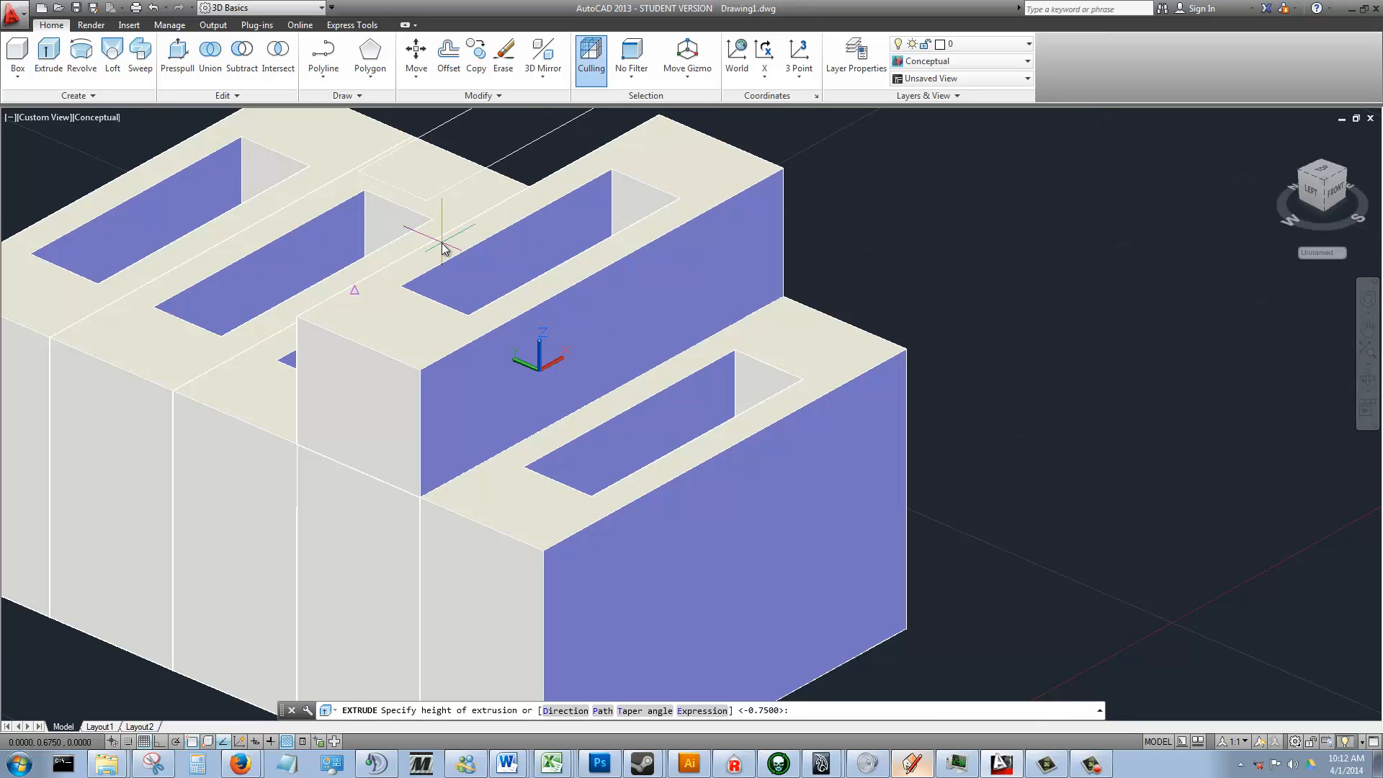
type("3/8")
key("Return")
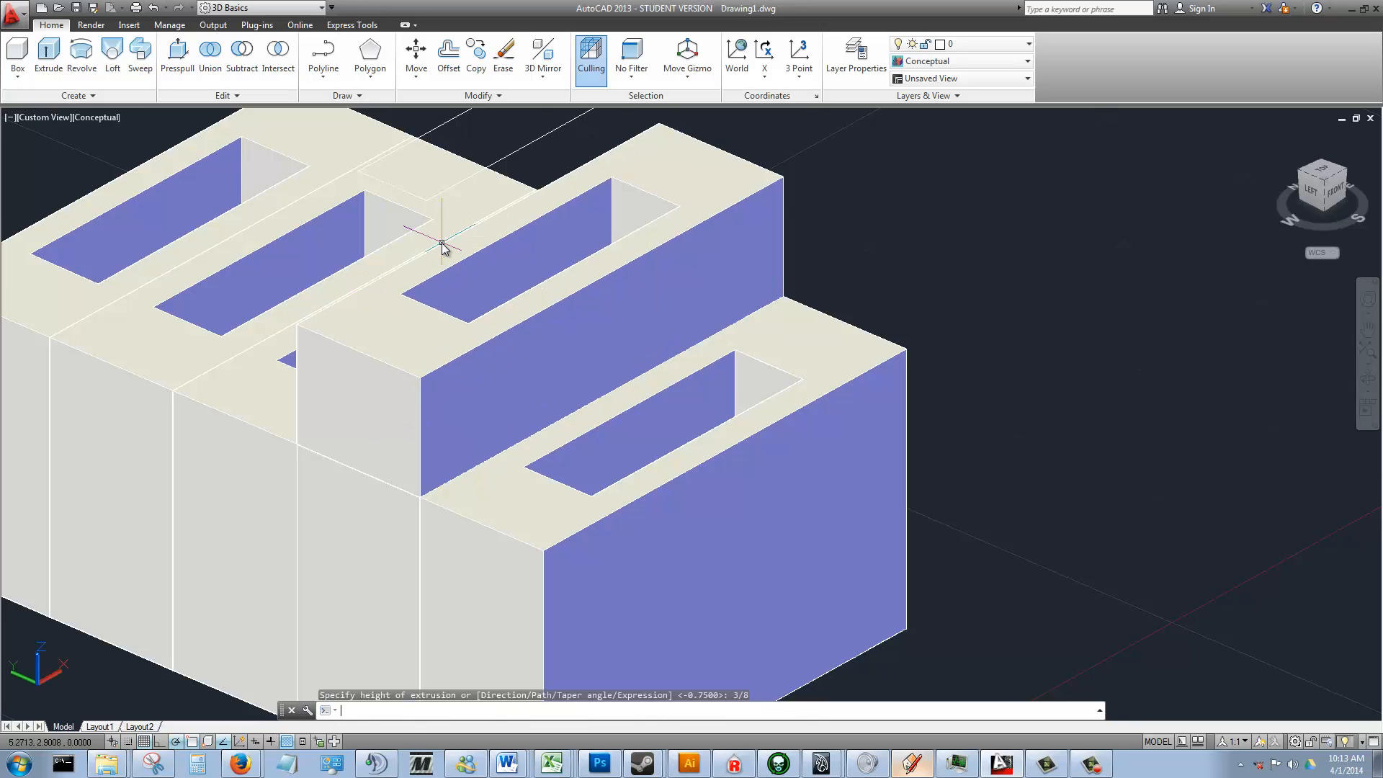
scroll(374, 317, "down", 2)
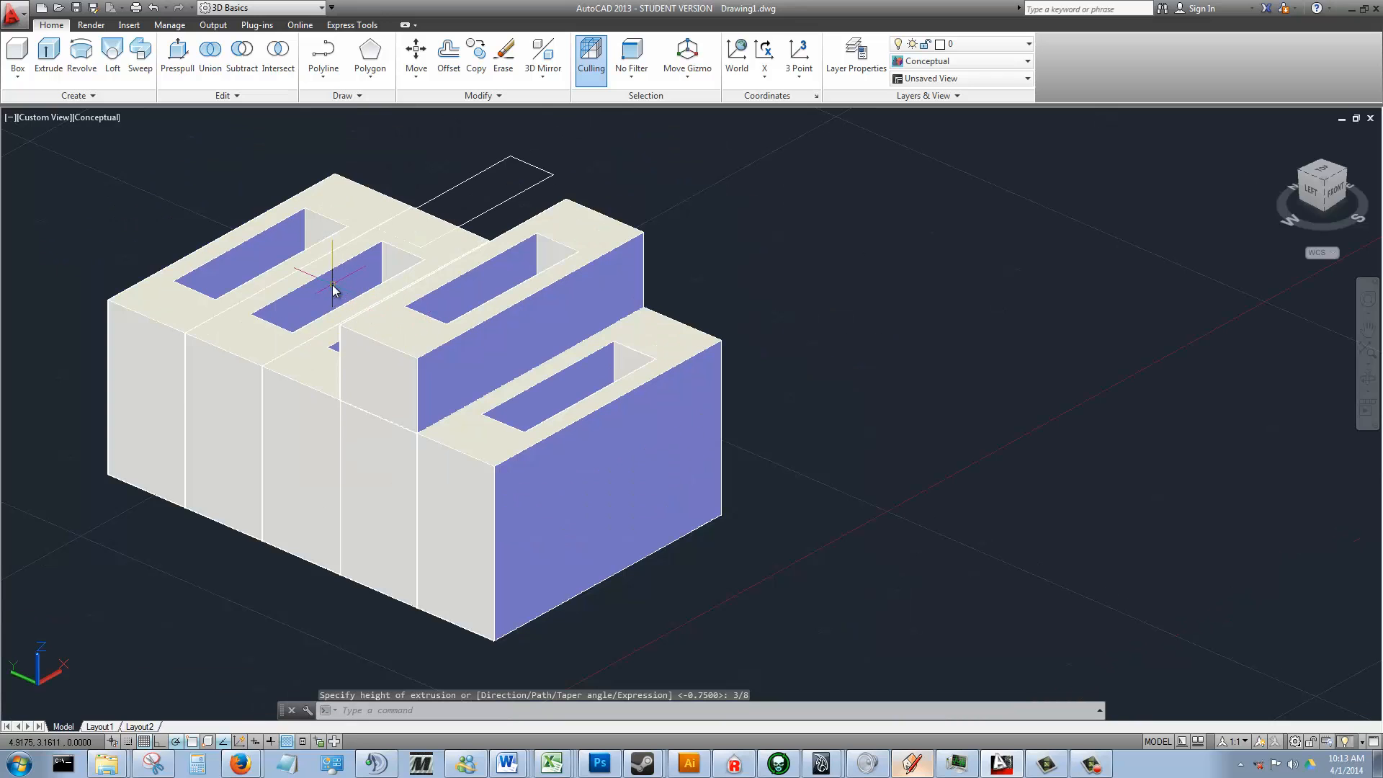
- Extrude the floor face of the second block's recess upward by 3/8
middle_click_drag(332, 289, 437, 369, "shift")
left_click(510, 401)
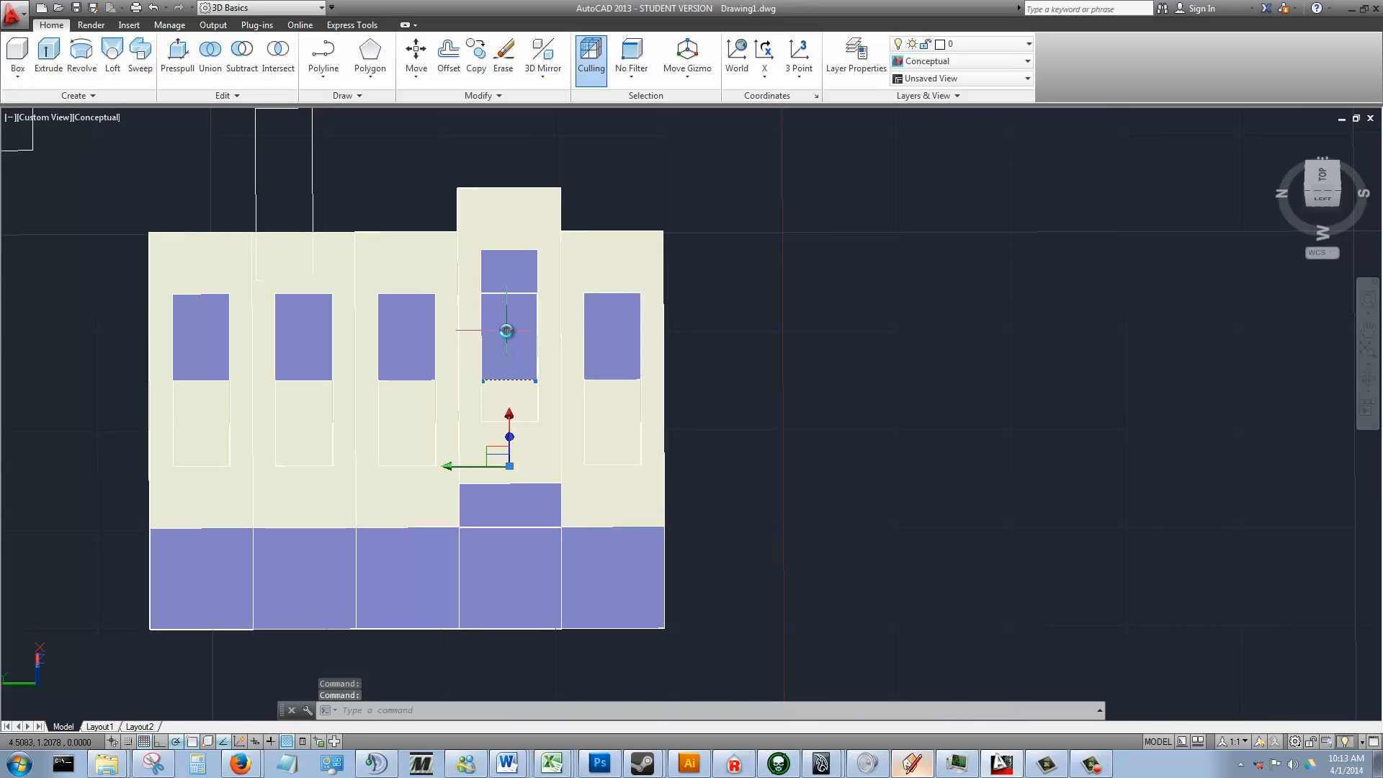
type("ext")
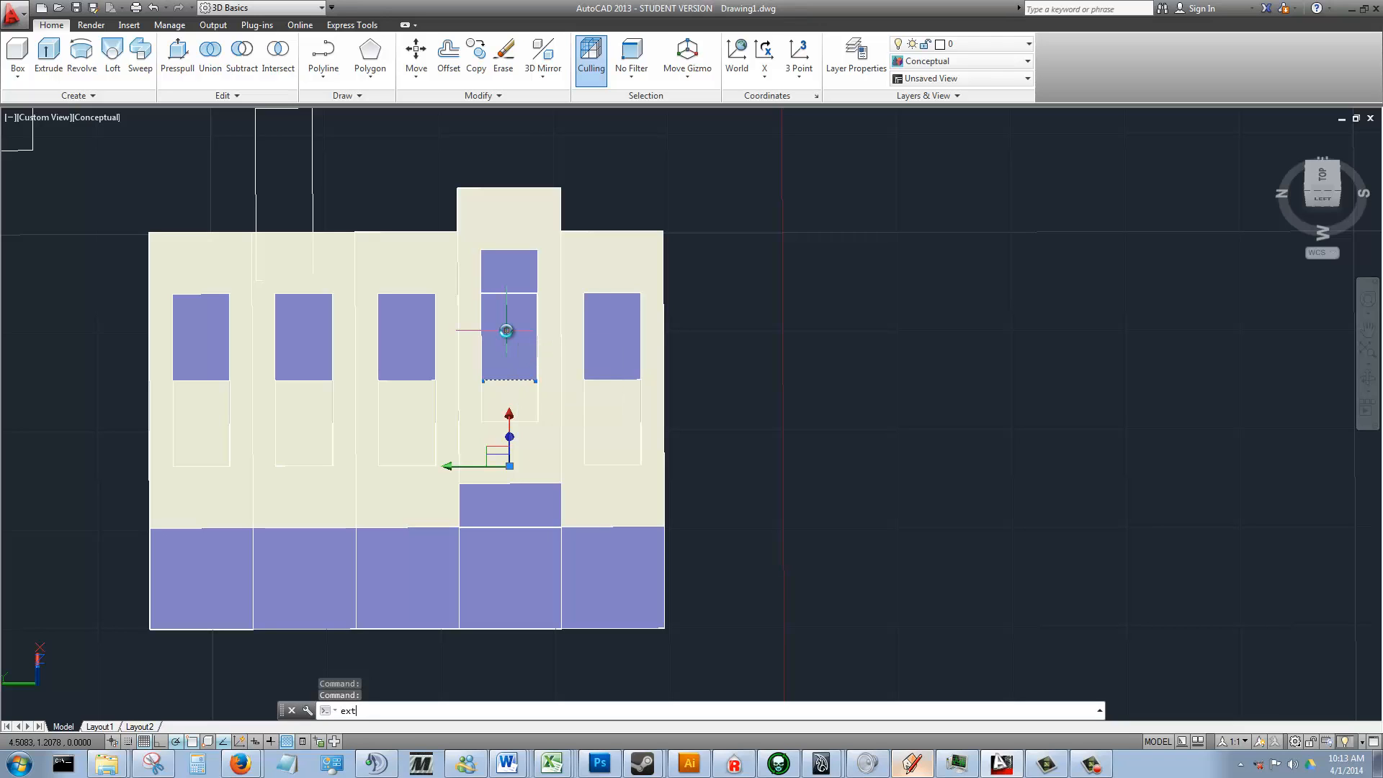
type("rude")
key("Return")
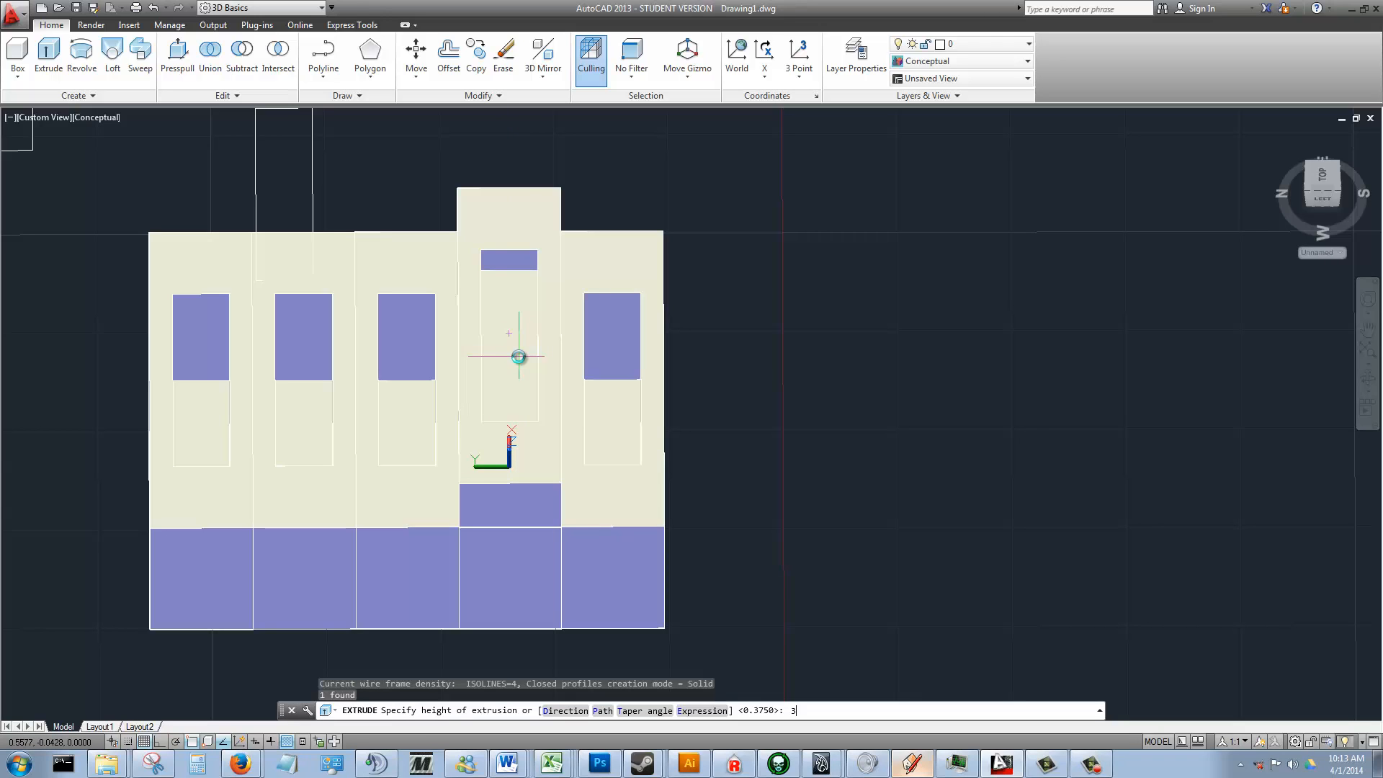
key("Return")
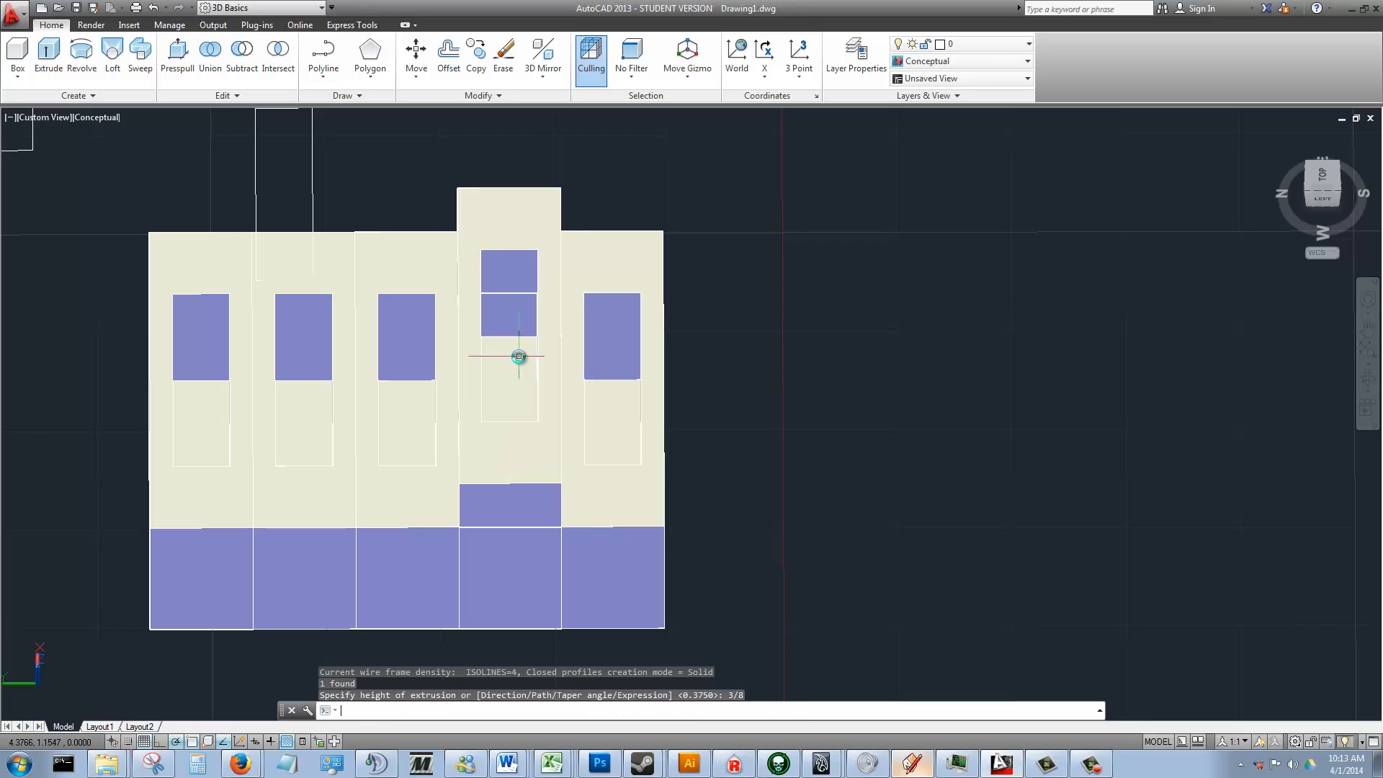
- Switch to SketchUp and measure the height of the riser between the second and third treads
middle_click_drag(509, 500, 447, 478, "shift")
left_click(913, 761)
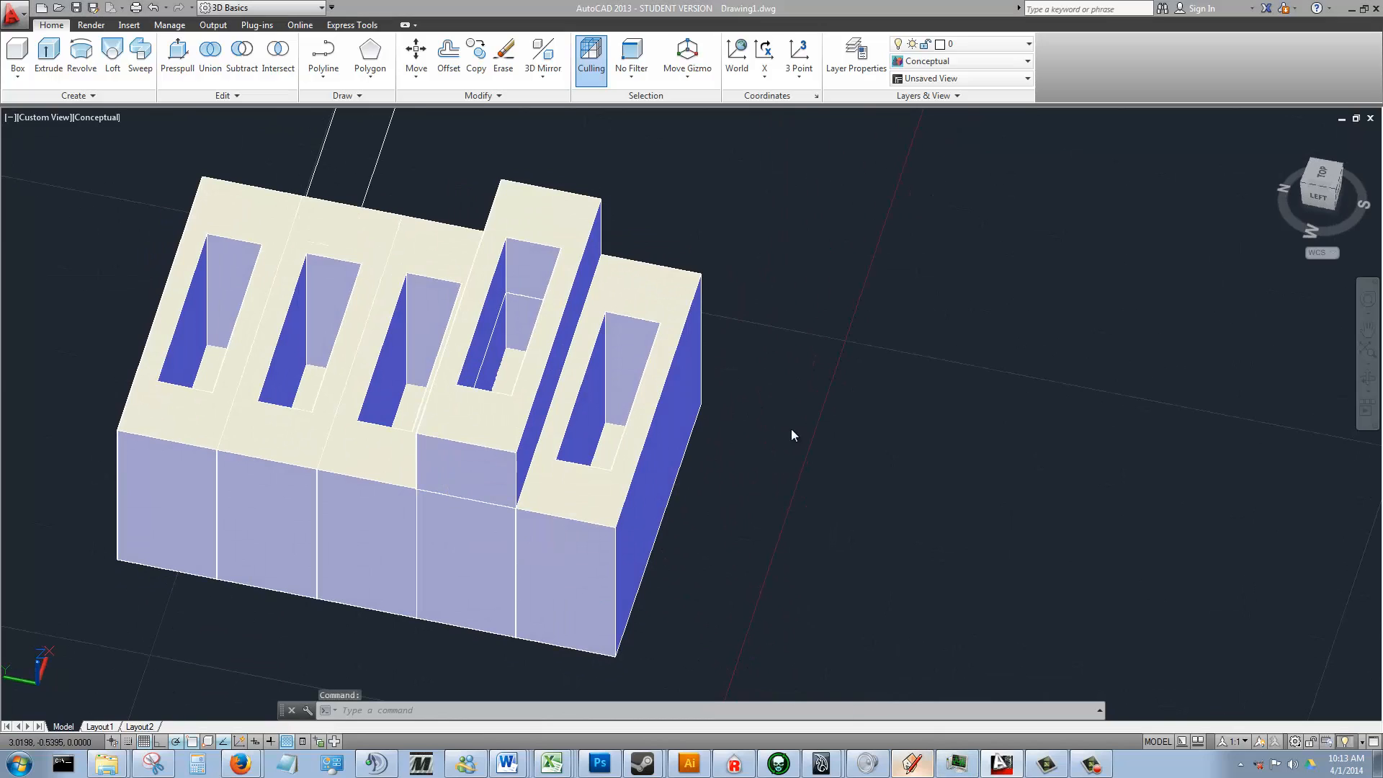
left_click(655, 360)
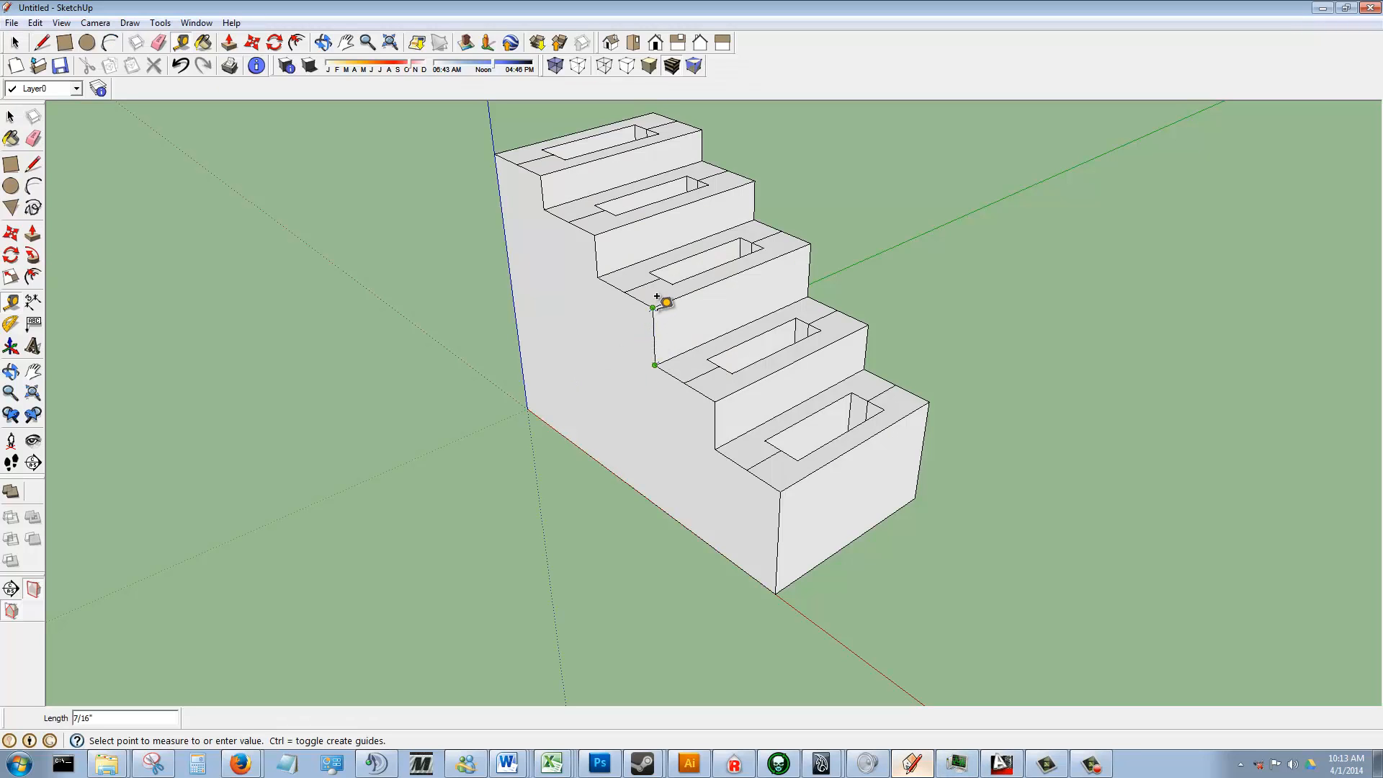
left_click(657, 297)
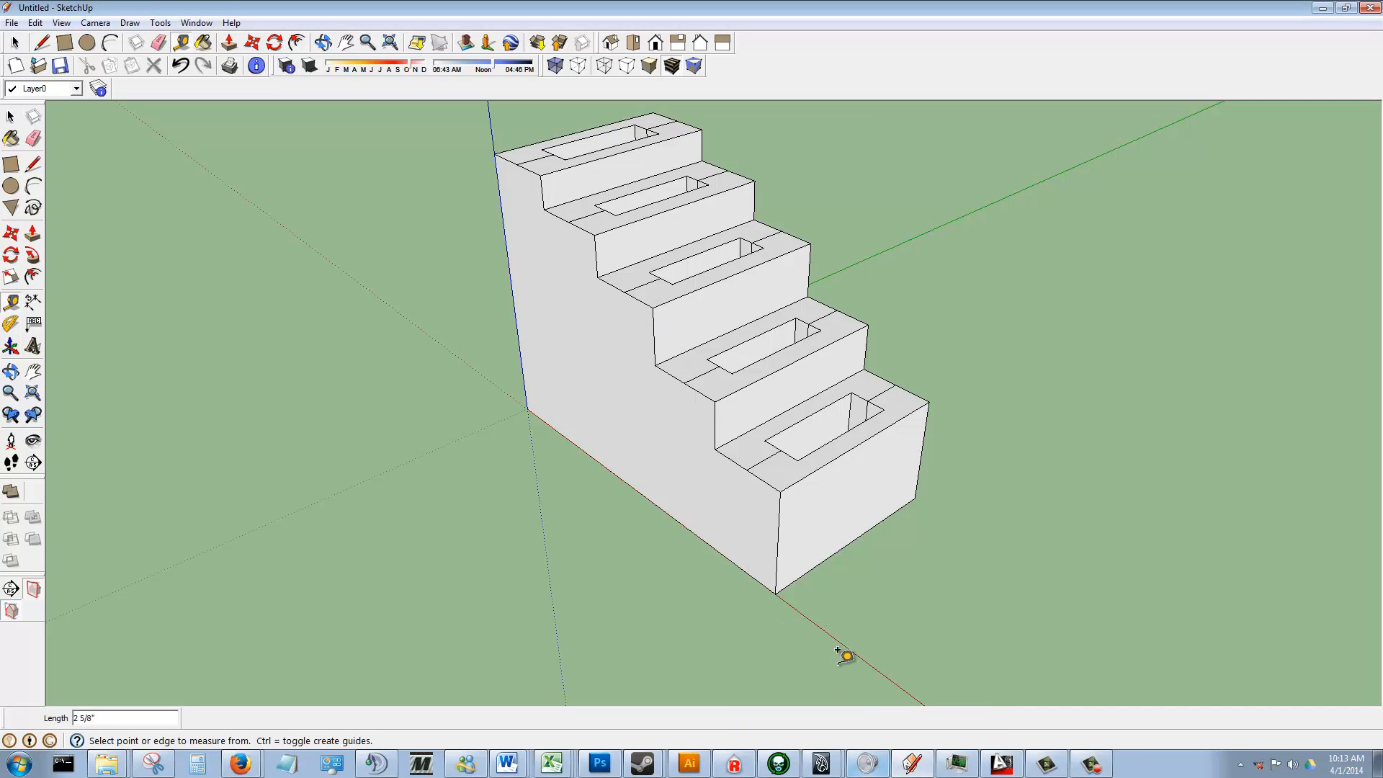
- Return to AutoCAD and explode the third block in the row
mouse_move(974, 767)
left_click(918, 760)
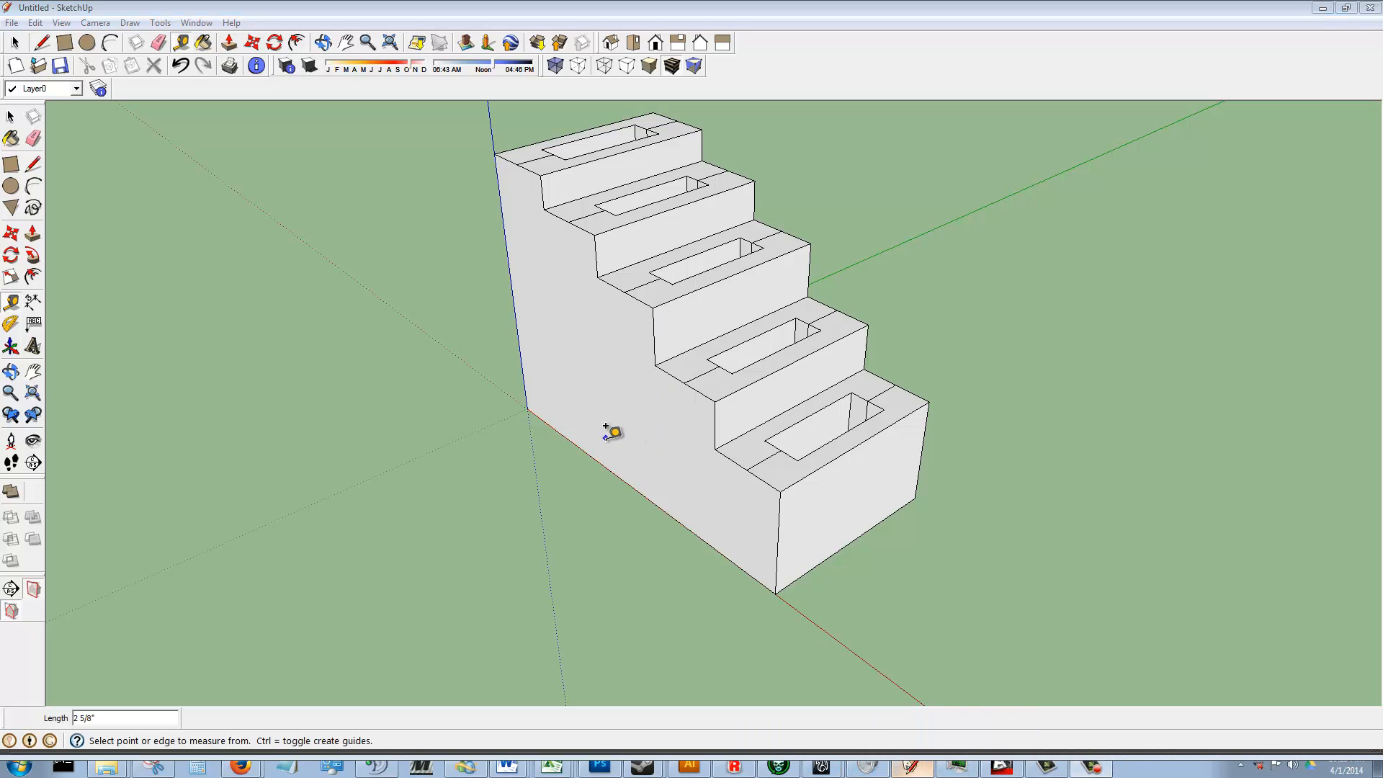
left_click(1004, 767)
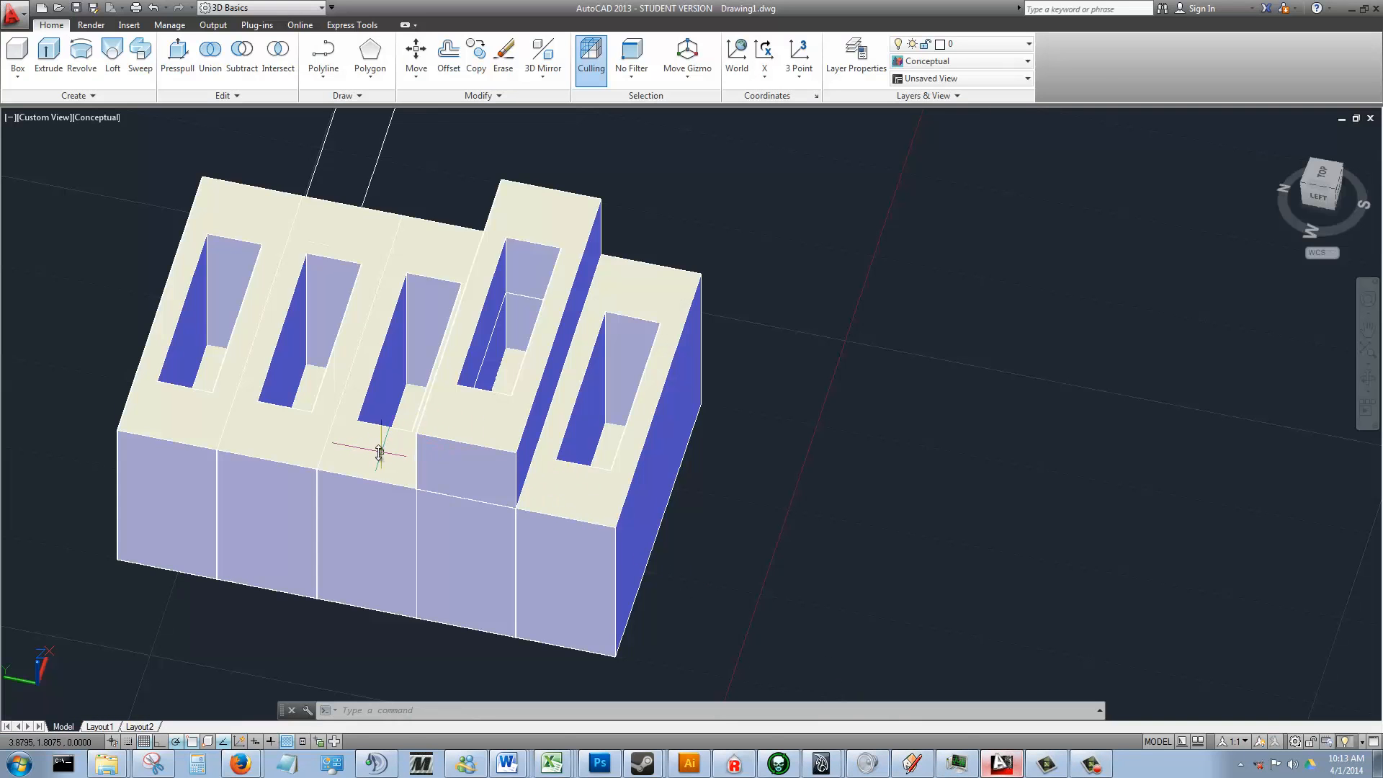
left_click(375, 452)
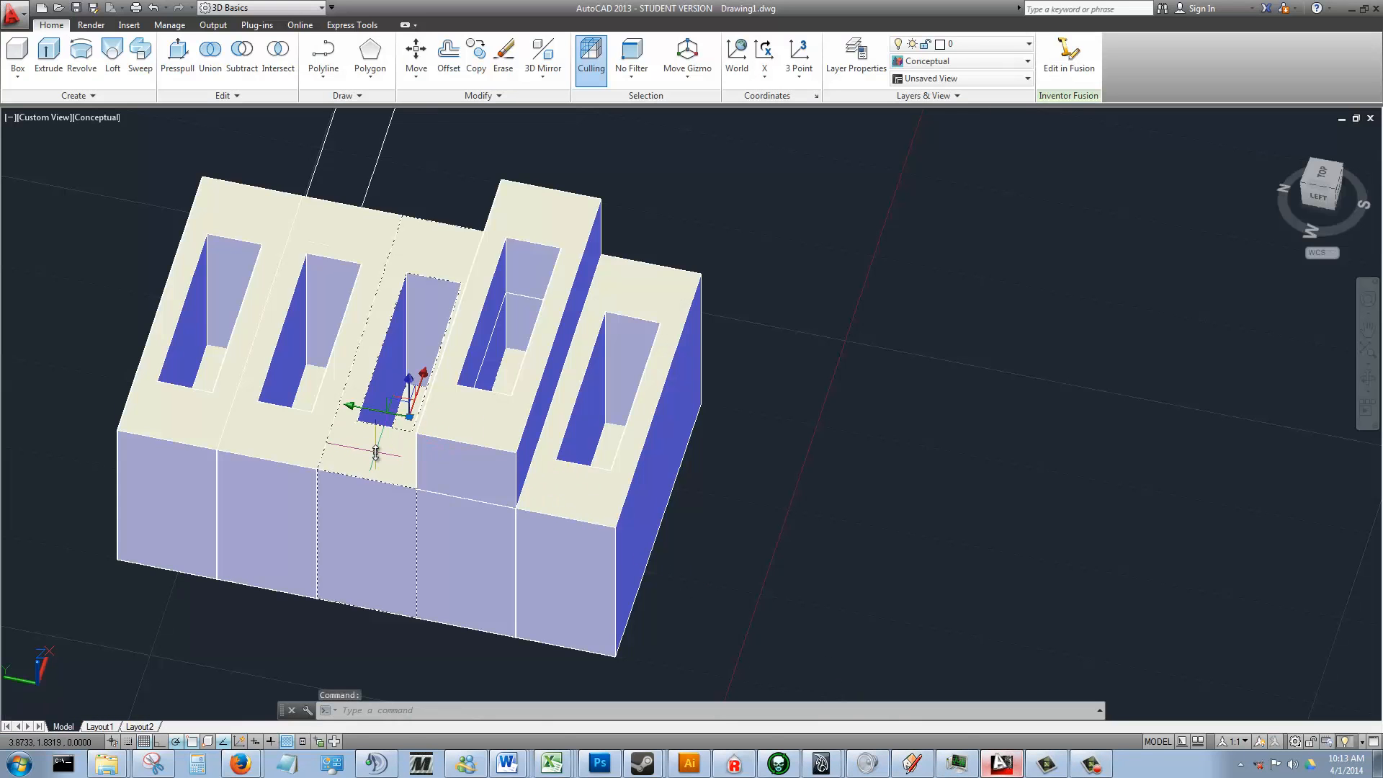
type("EXPl")
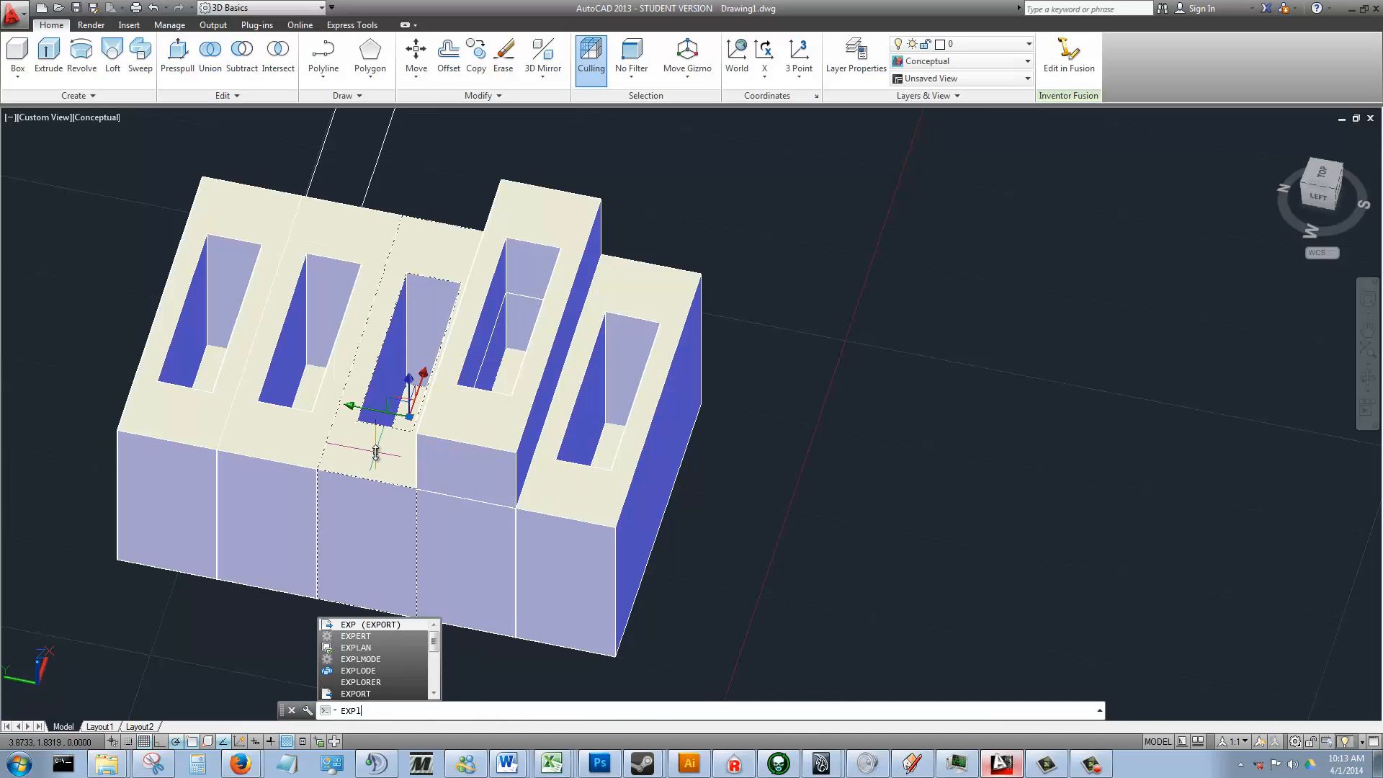
type("ode")
key("Return")
- Extrude the third block's top face, the region around its recess, upward by 7/16
left_click(375, 451)
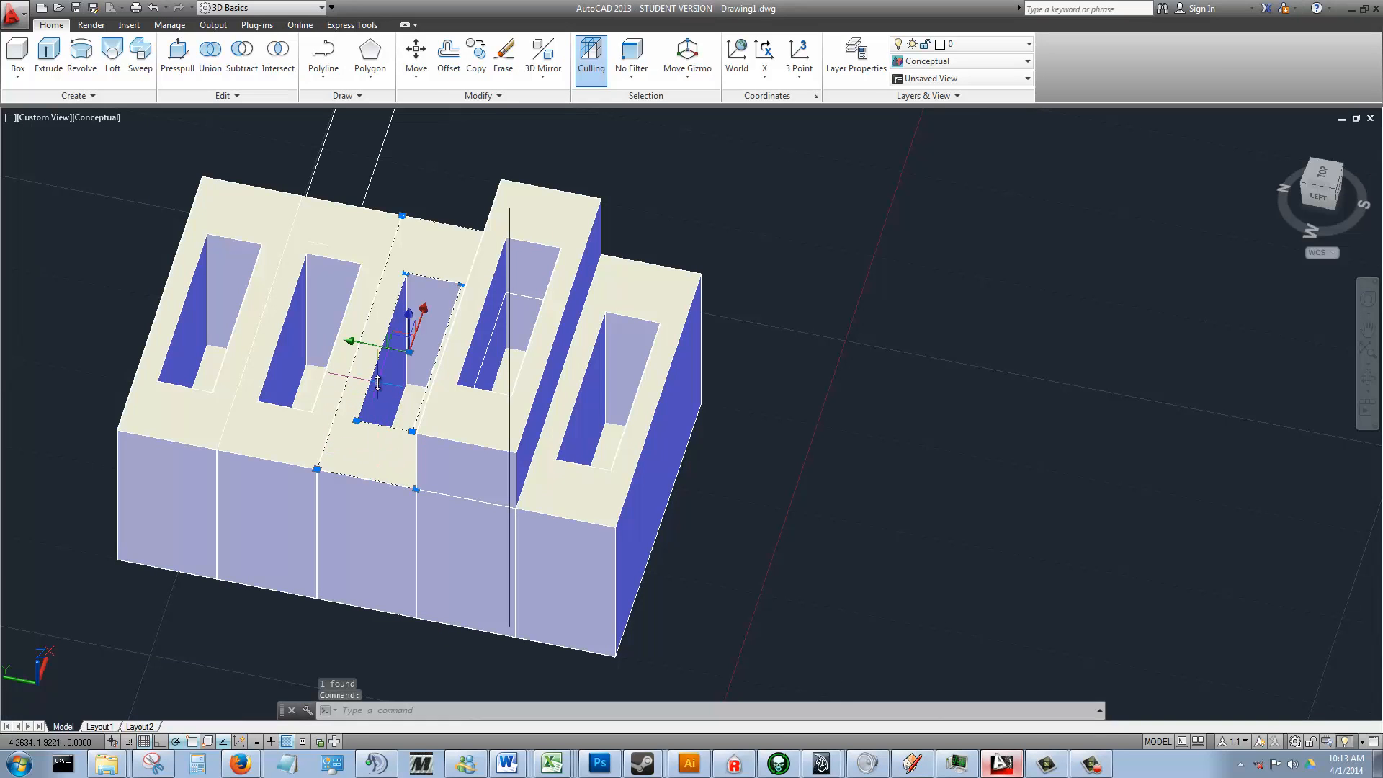
left_click(48, 56)
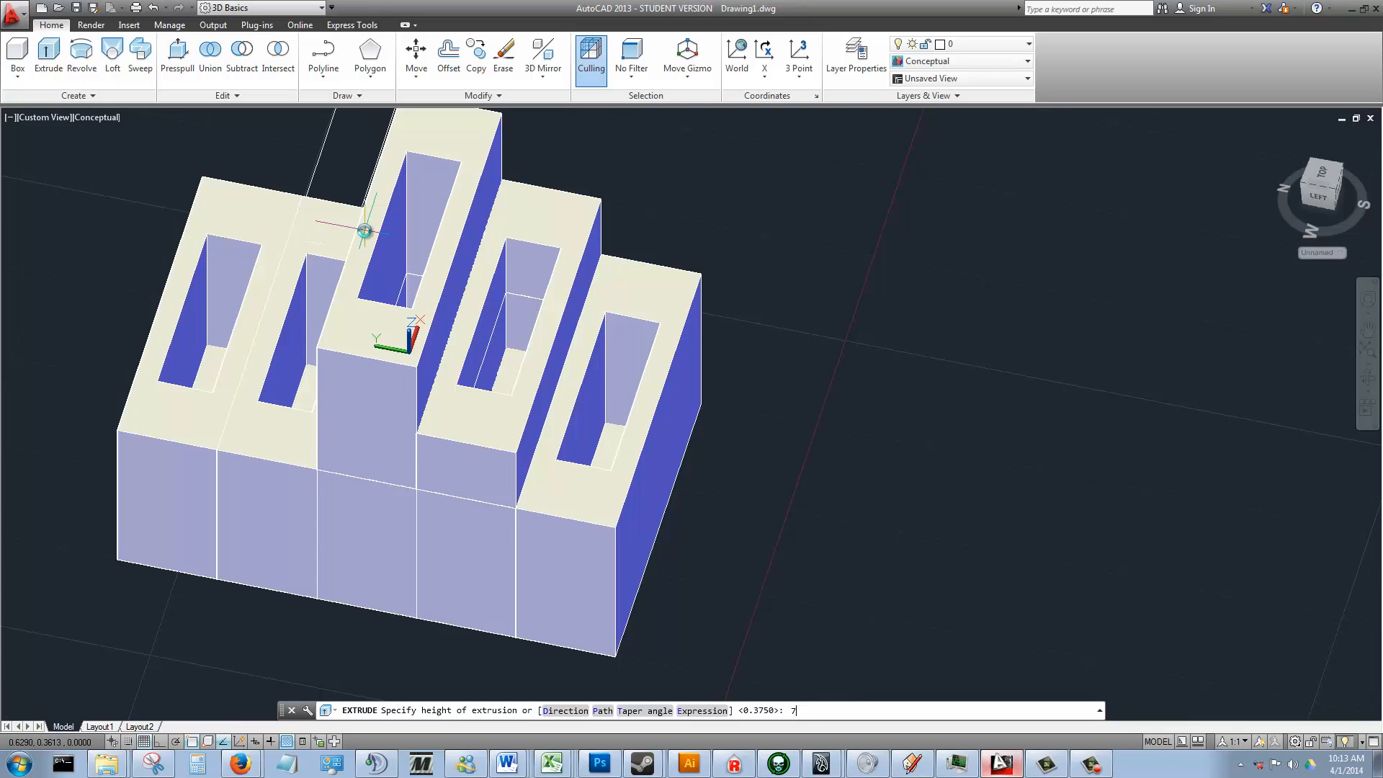
key("Return")
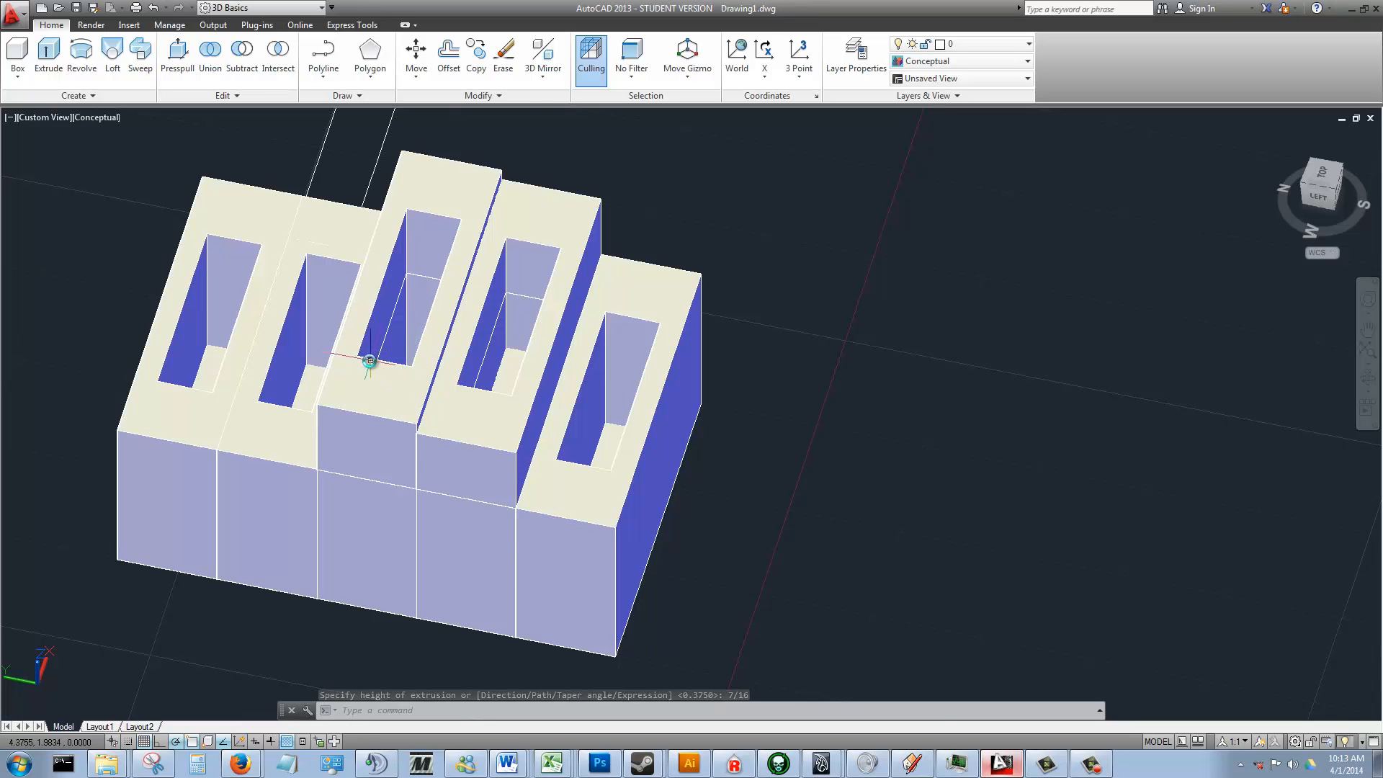
- Compare the stepped blocks with the SketchUp staircase and measure its two lowest risers
middle_click_drag(364, 361, 396, 400, "shift")
middle_click_drag(549, 518, 475, 407, "shift")
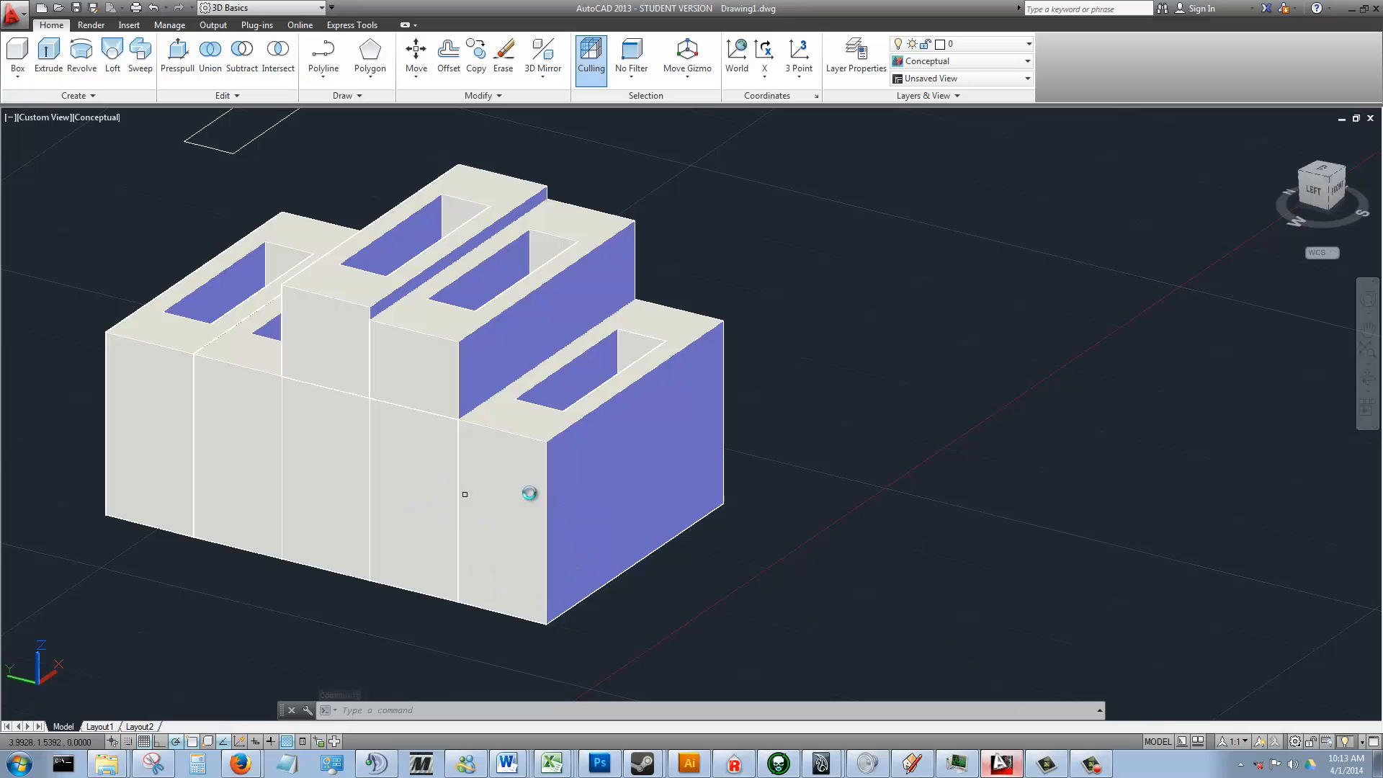
left_click(911, 765)
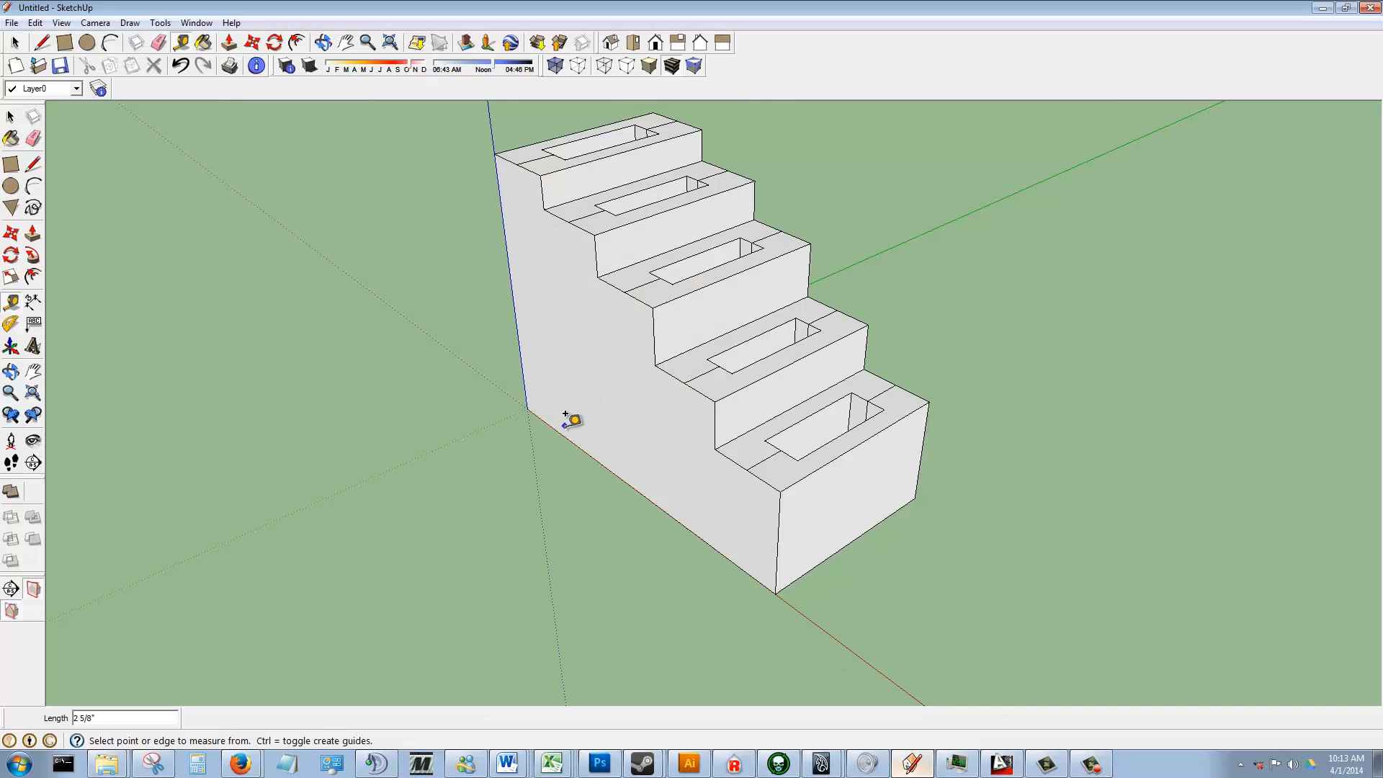
left_click(714, 450)
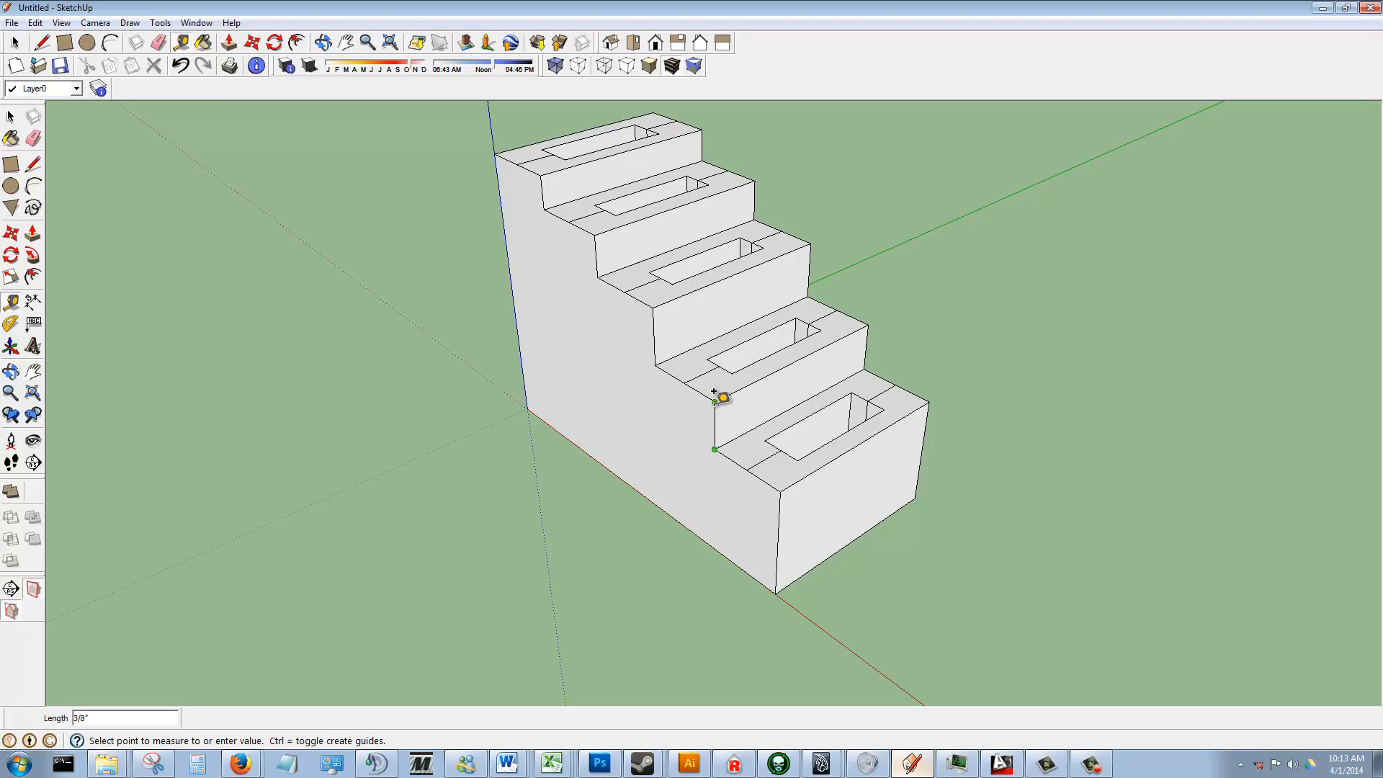
left_click(714, 393)
left_click(657, 361)
left_click(657, 300)
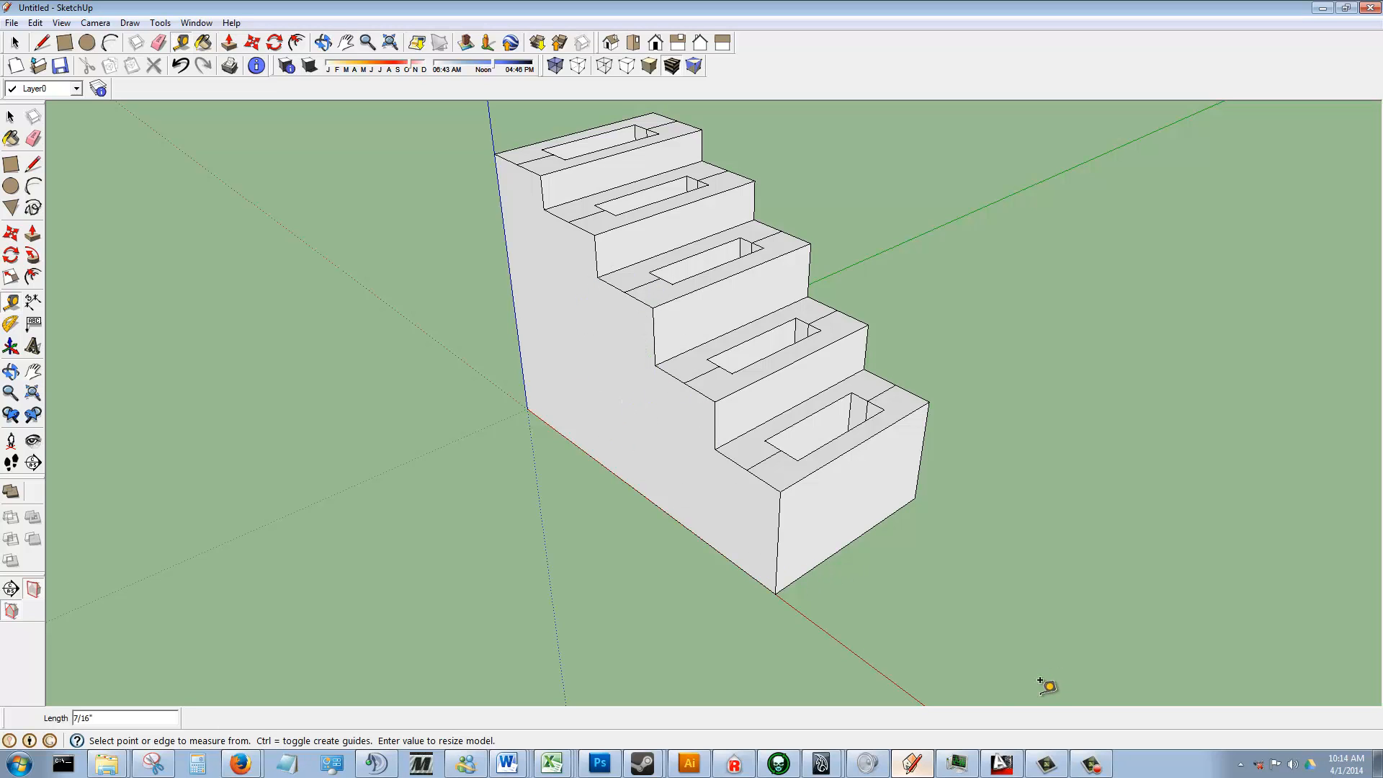
- Switch back to AutoCAD and explode the extruded upper part of the third block
left_click(1001, 763)
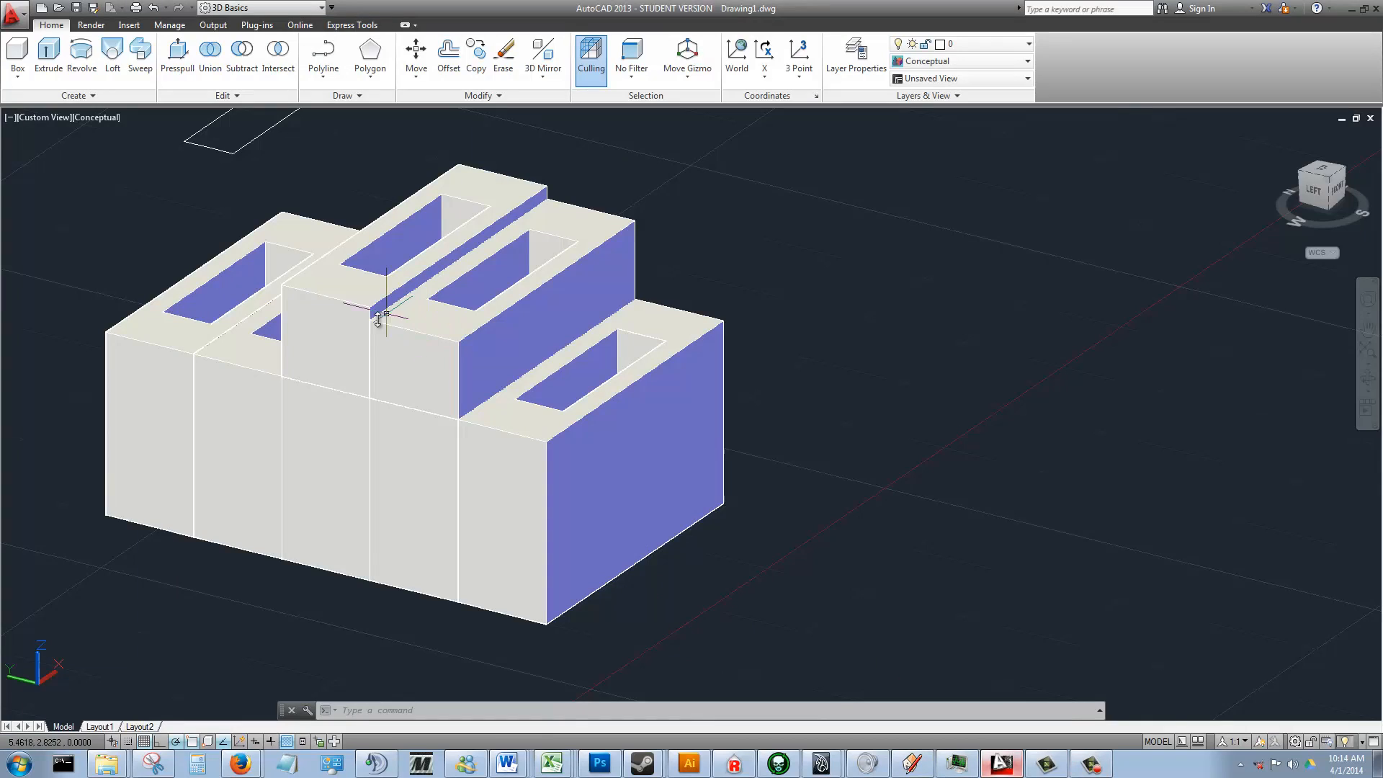
left_click(357, 295)
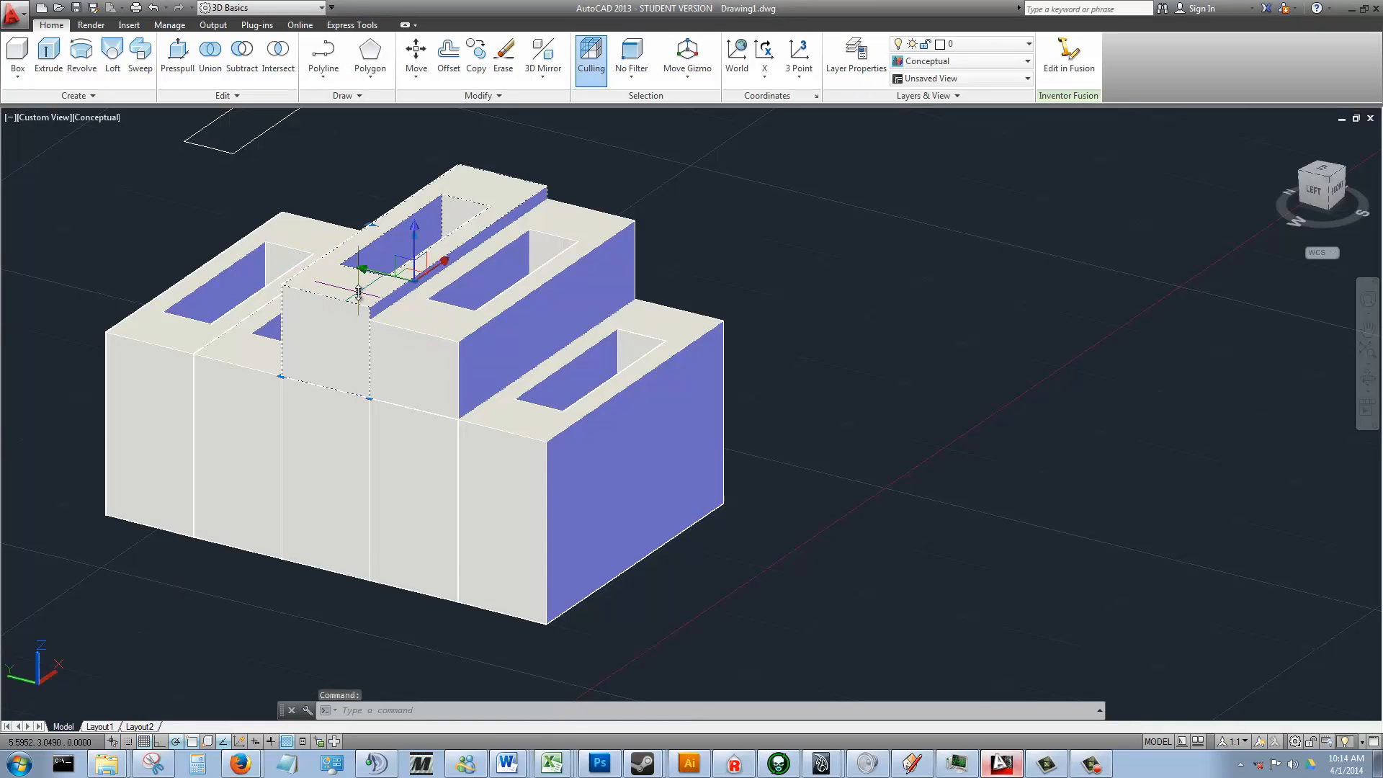
type("exp")
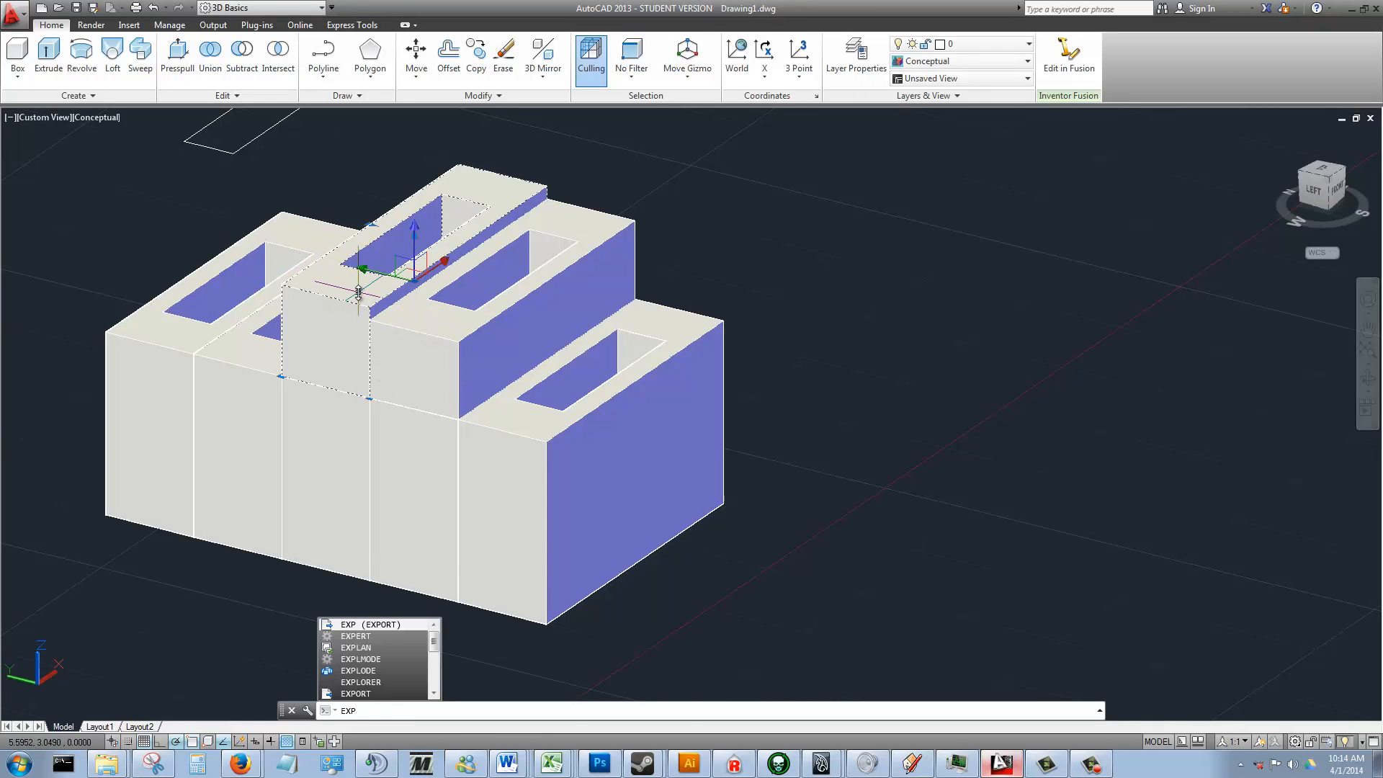
type("lode")
key("Return")
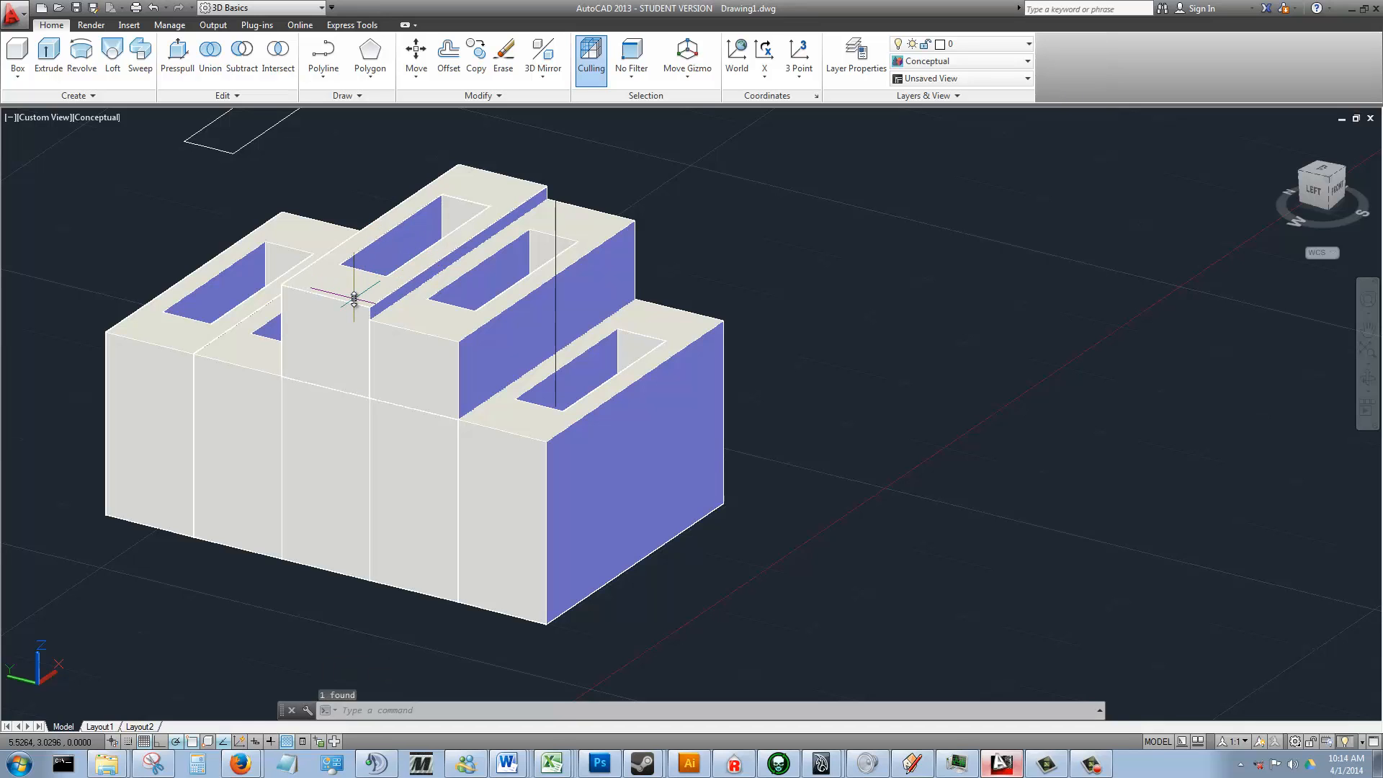
- Extrude the top face of the third block's upper part by another 3/8
left_click(355, 251)
type("e")
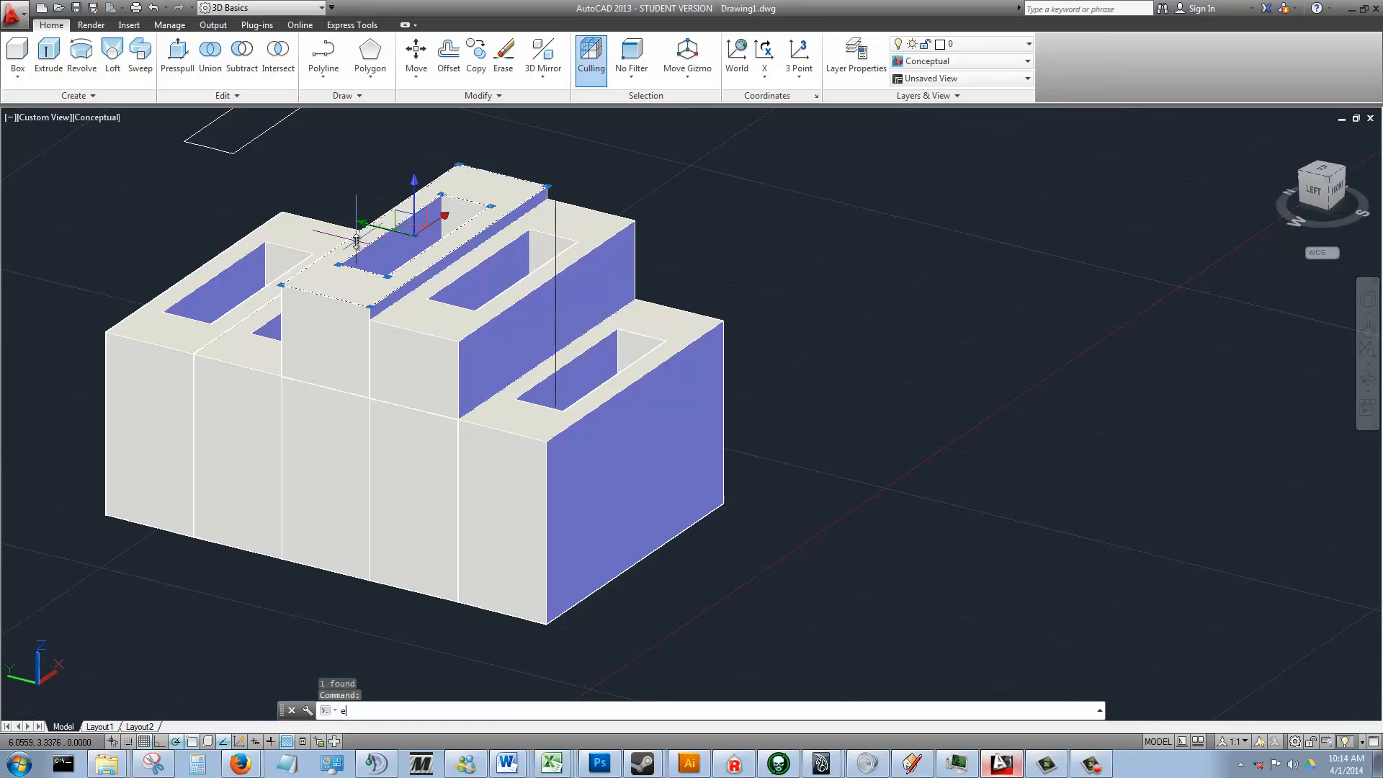
type("xtrude")
key("Return")
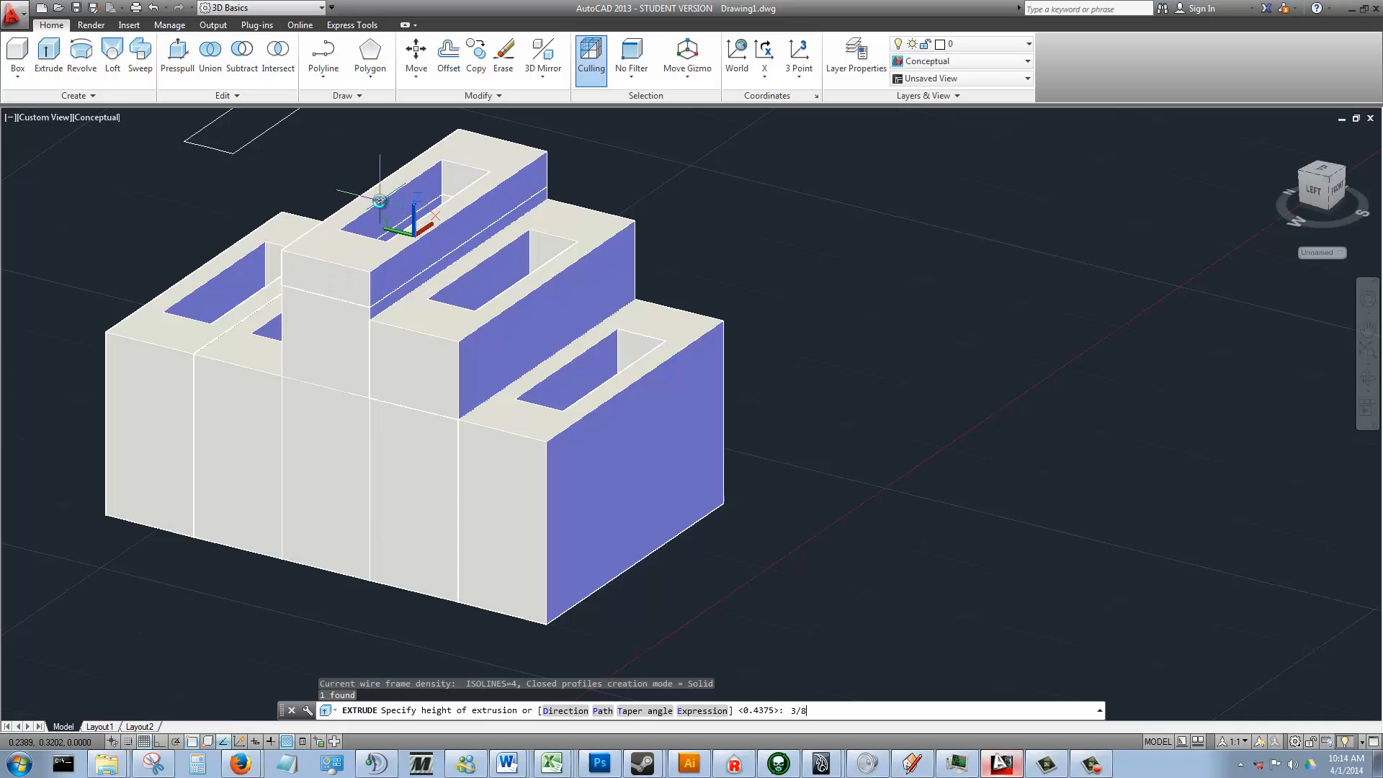
key("Return")
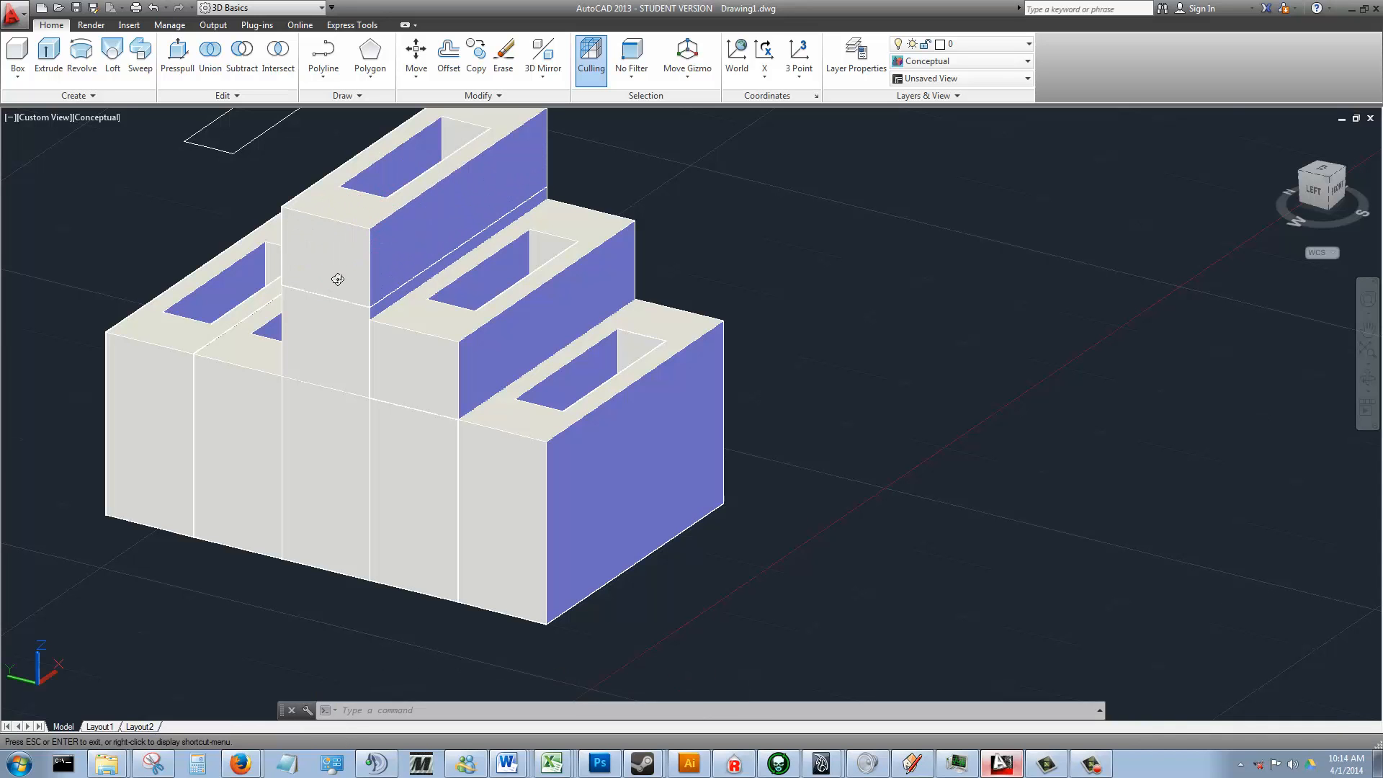
- Extrude the floor of the third block's recess upward by 7/16
middle_click_drag(355, 299, 394, 393, "shift")
key("Escape")
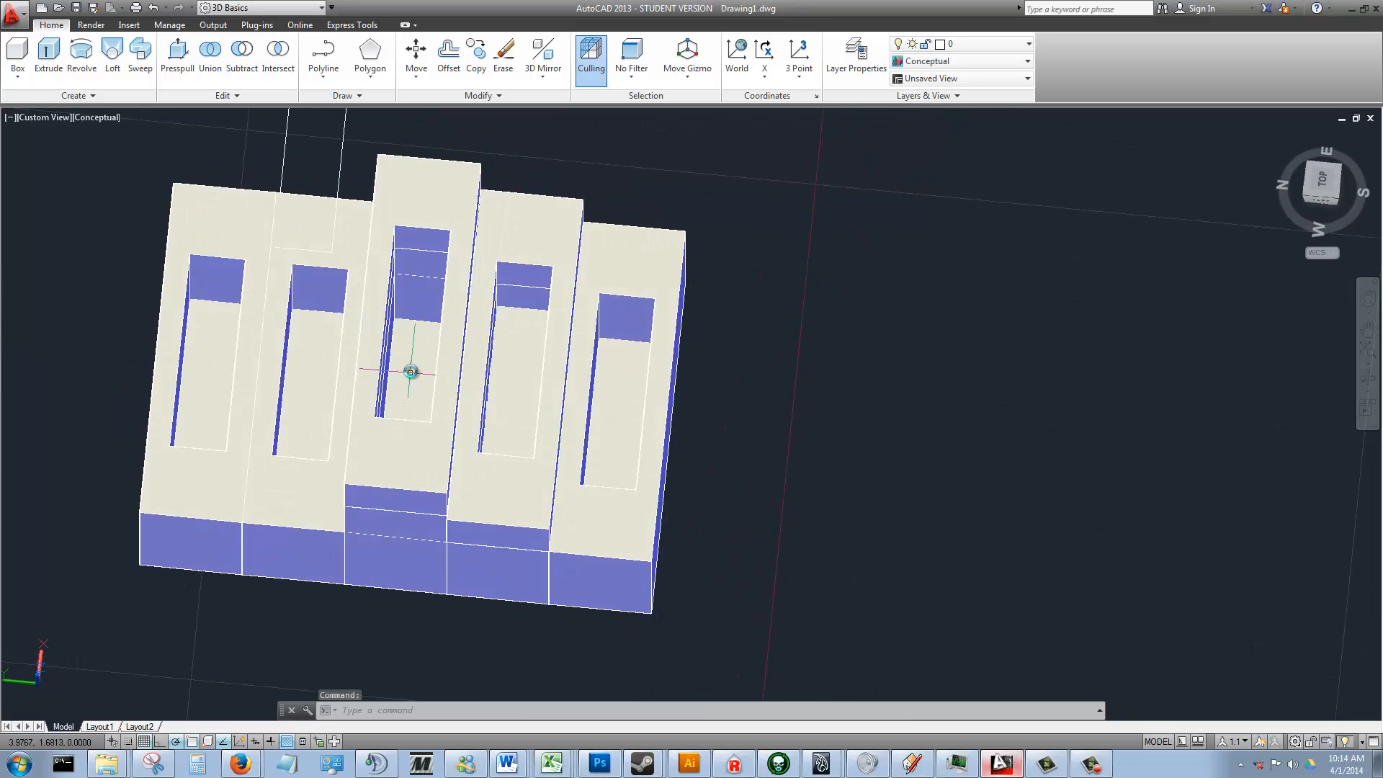
left_click(411, 368, "ctrl")
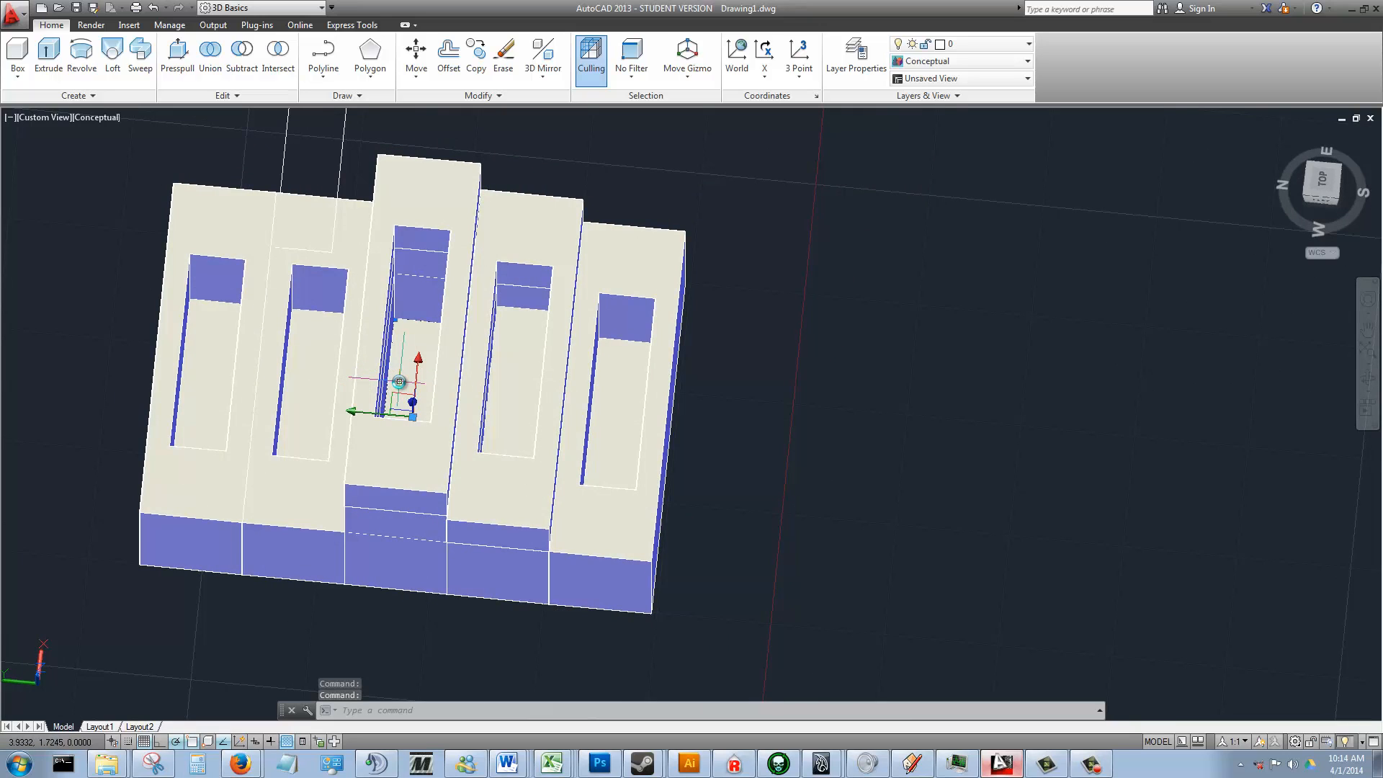
type("ext")
key("Return")
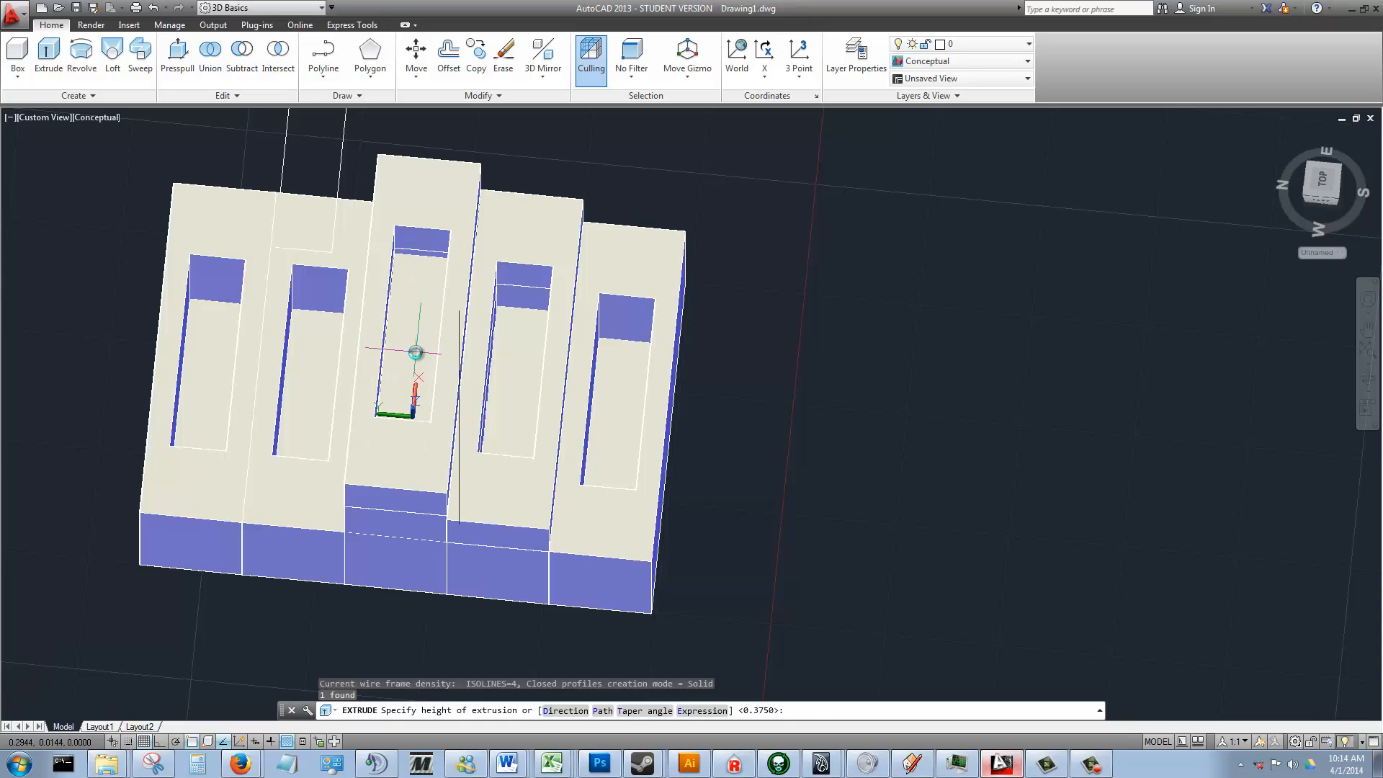
type("7/16")
key("Return")
- Try to extrude the third block's raised recess floor by another 3/8
left_click(412, 363)
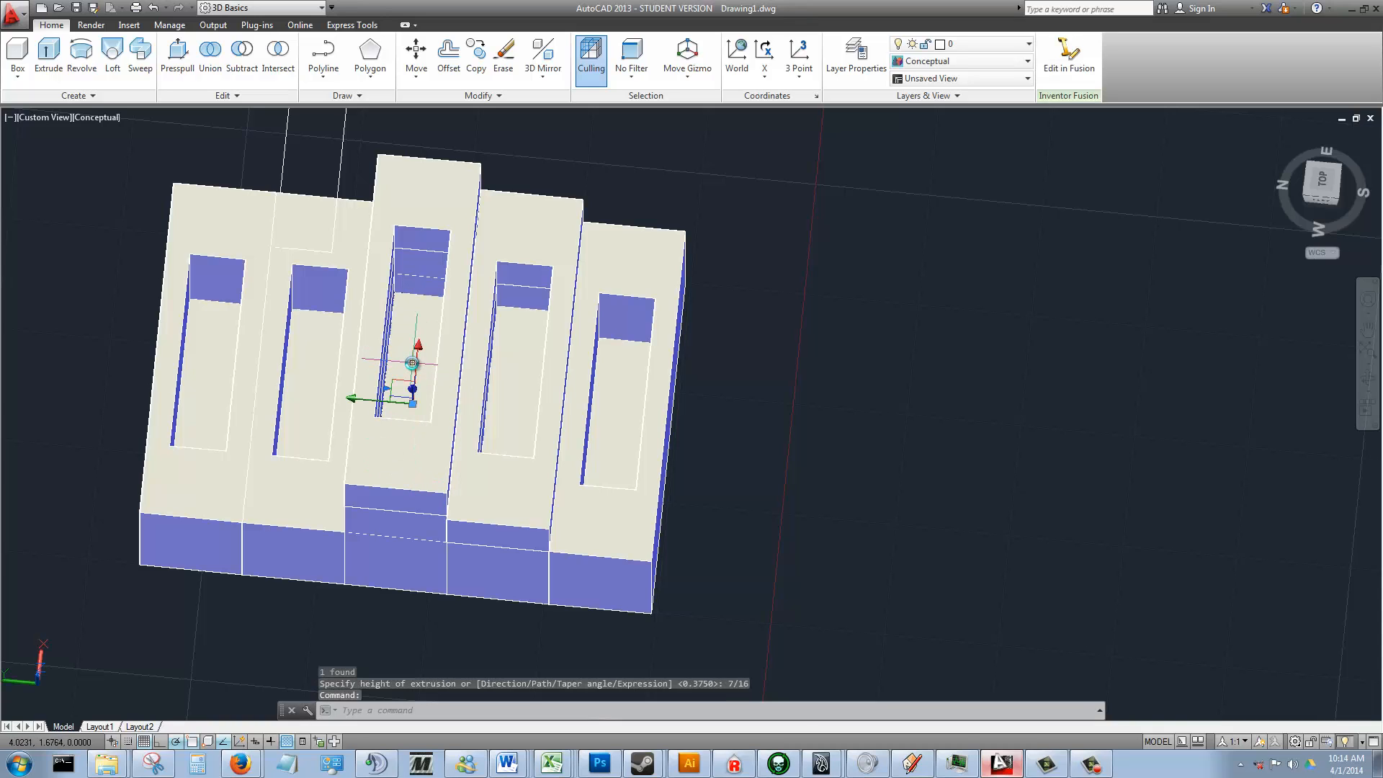
key("Return")
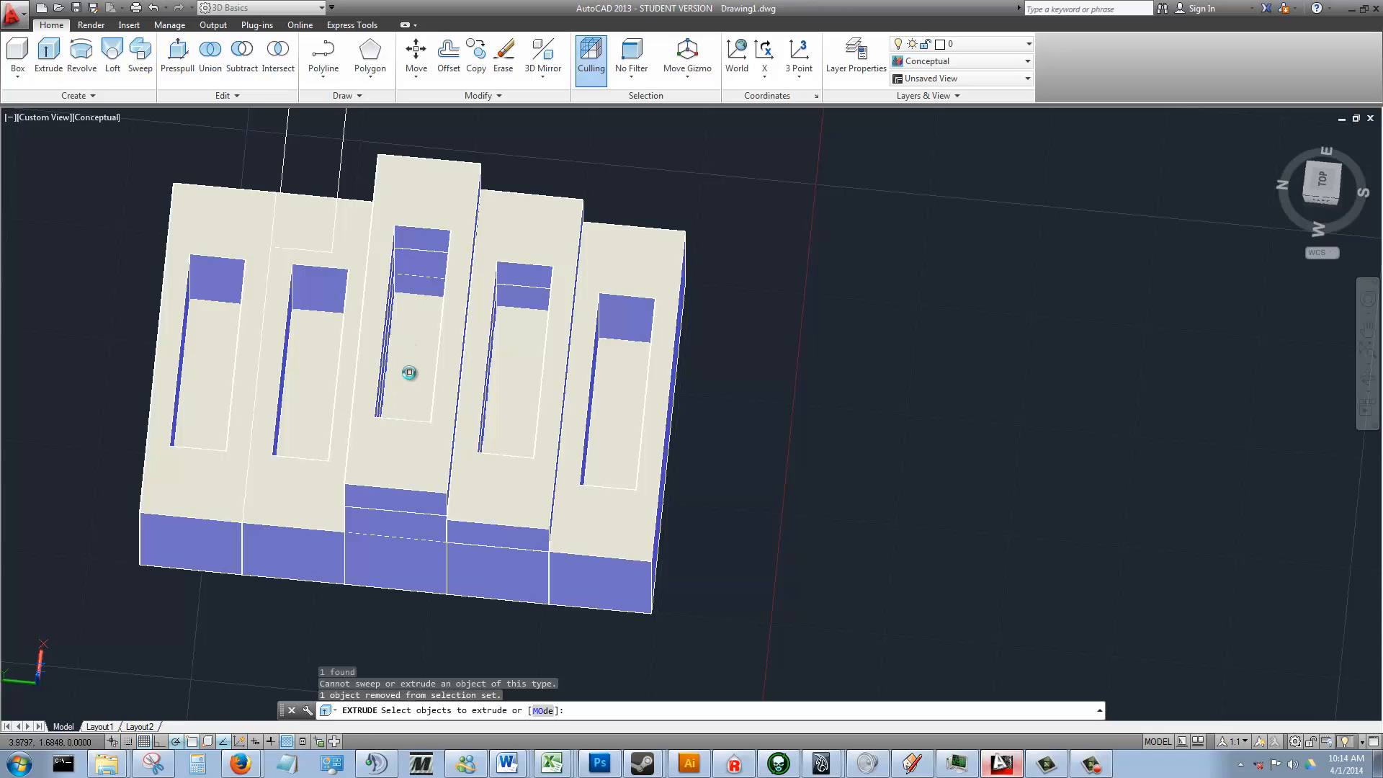
key("Return")
left_click(401, 387)
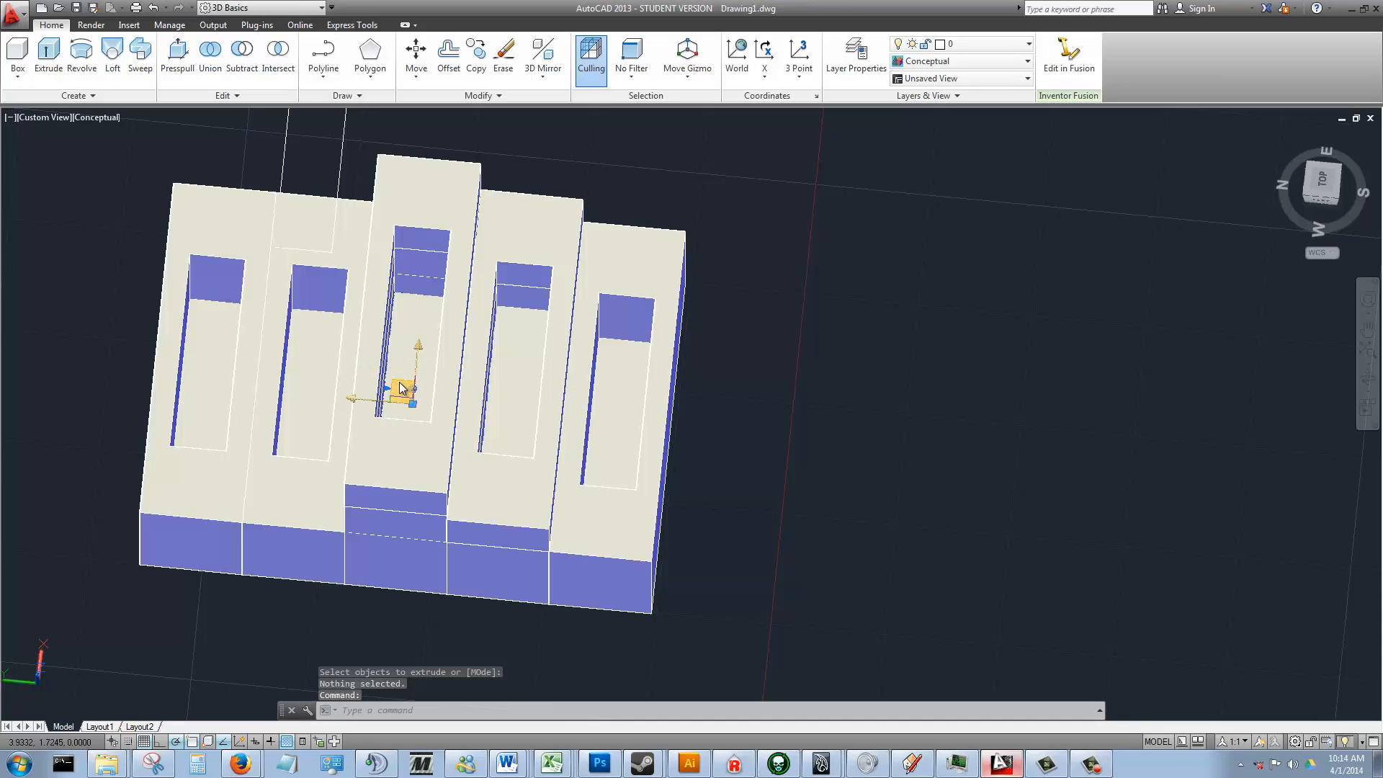
type("extrud")
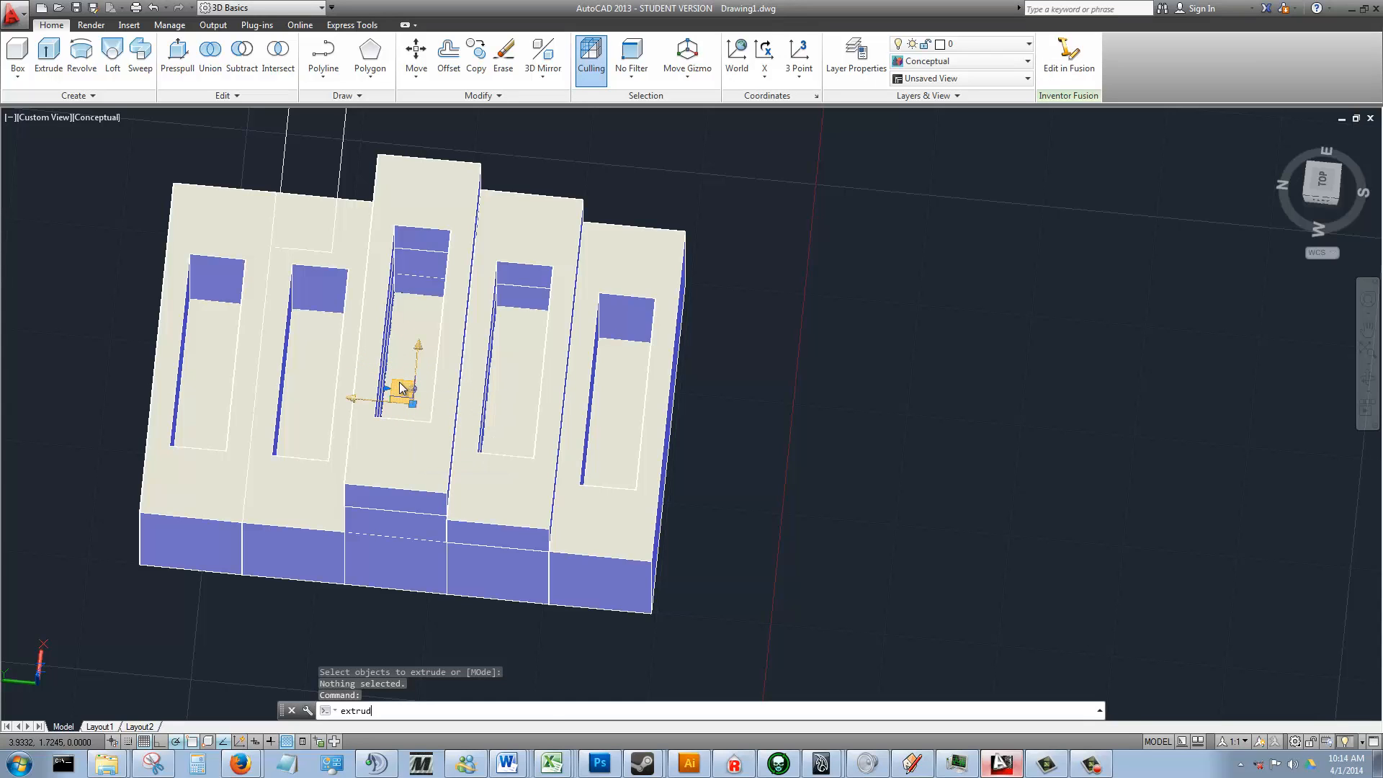
type("e")
key("Return")
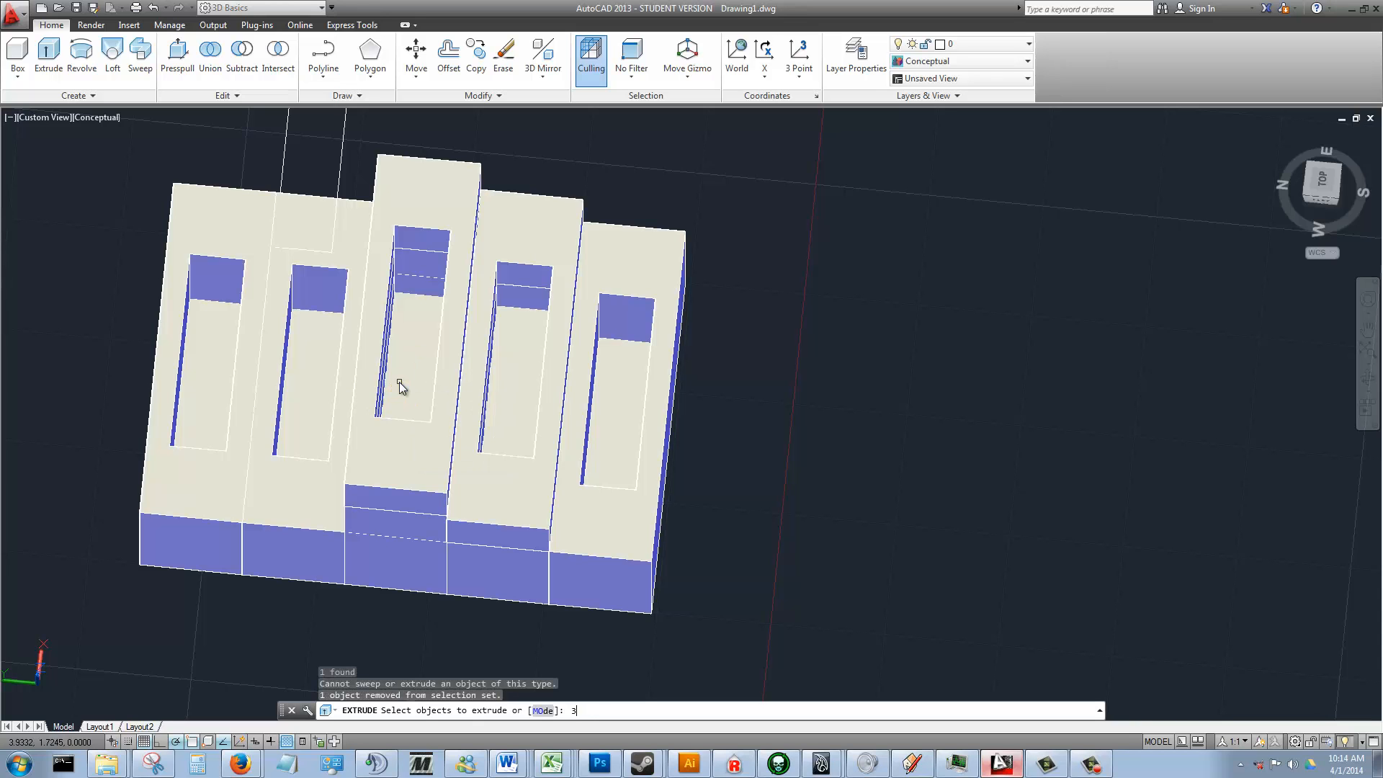
type("3/8")
left_click(399, 381)
scroll(327, 376, "up", 2)
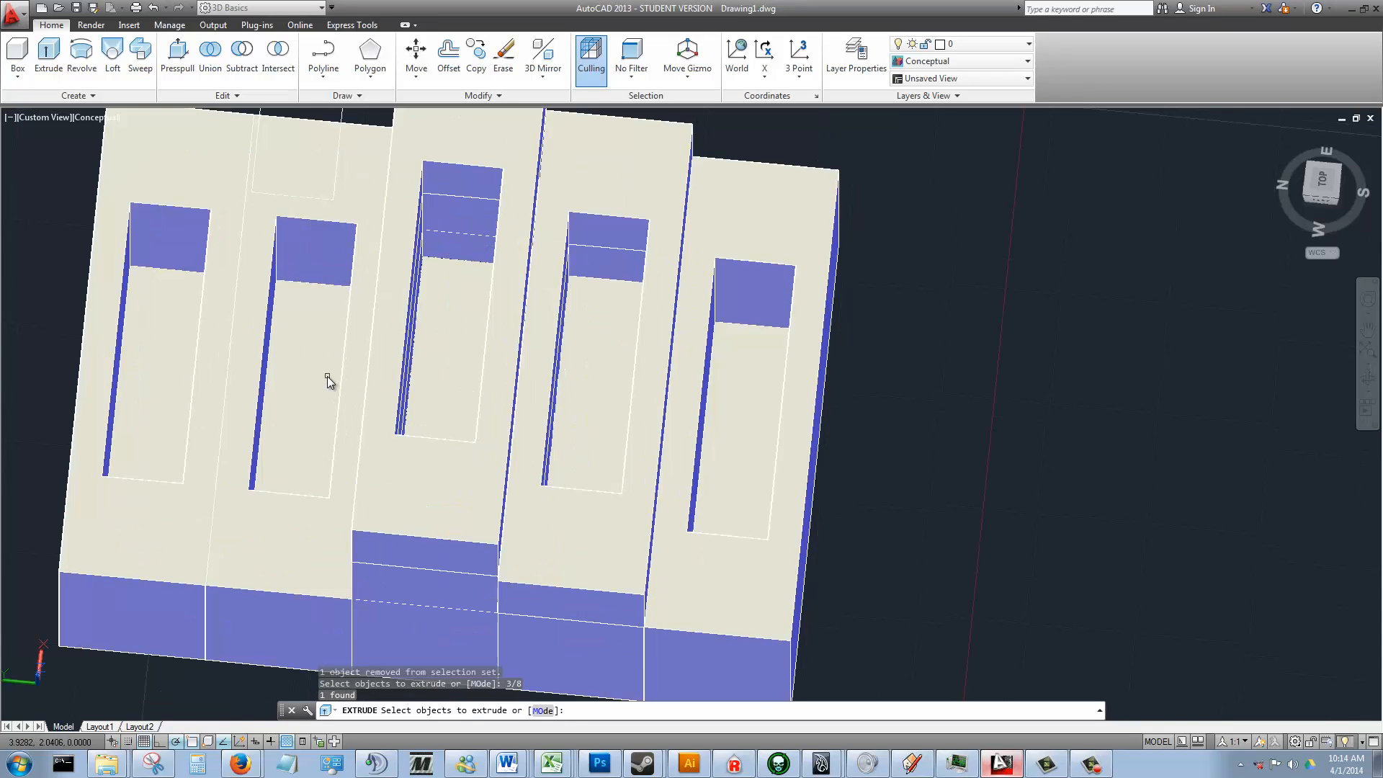
- Switch to SketchUp and place a guide back from the lowest tread's inner corner to measure the fourth tread's height above it
middle_click_drag(510, 442, 510, 389, "shift")
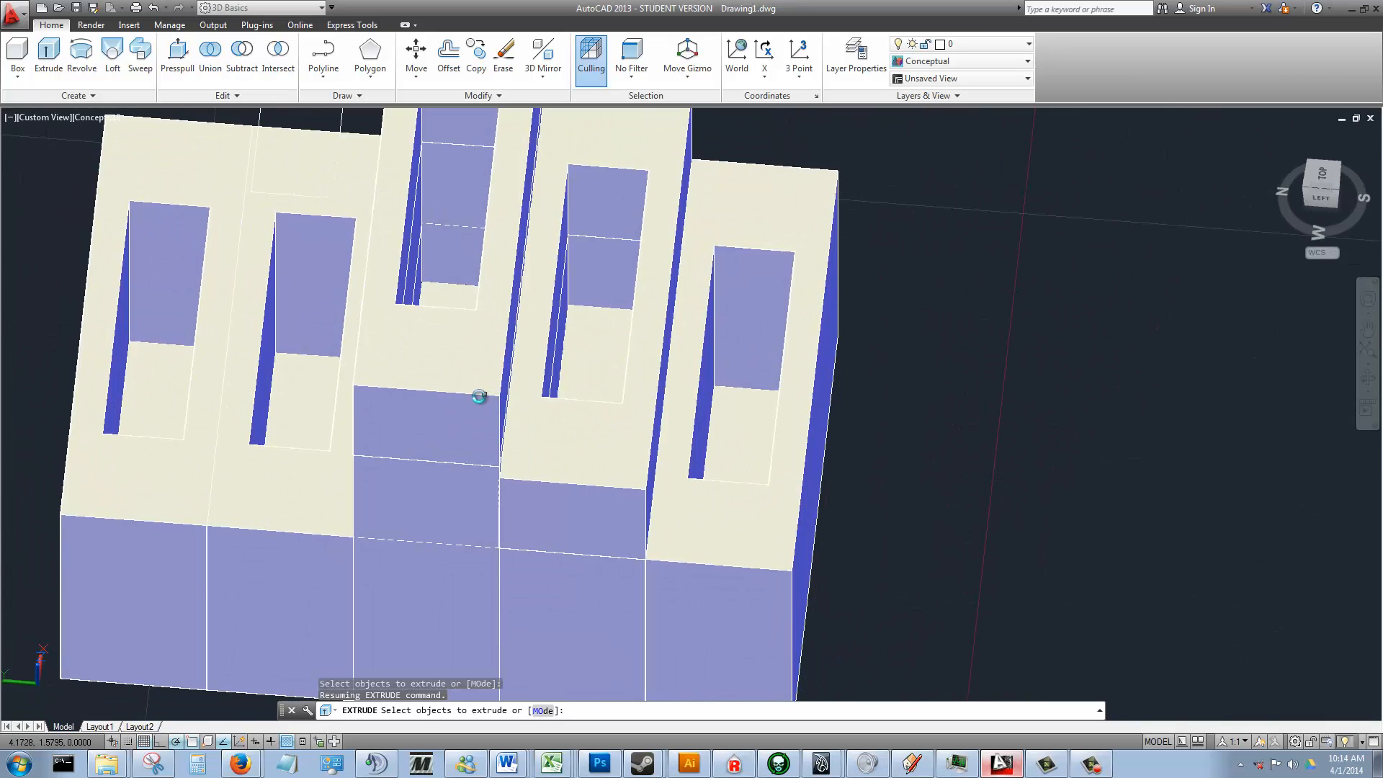
scroll(472, 397, "down", 3)
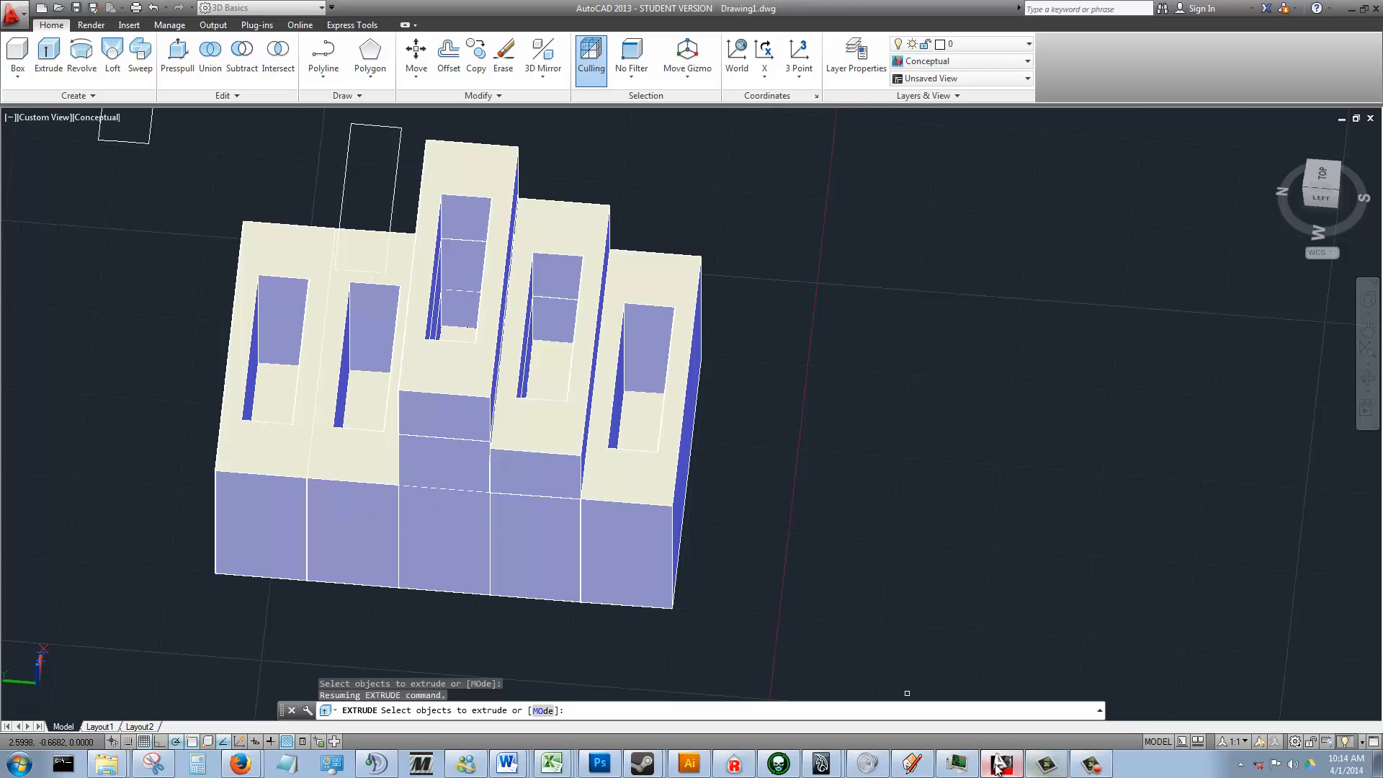
left_click(911, 764)
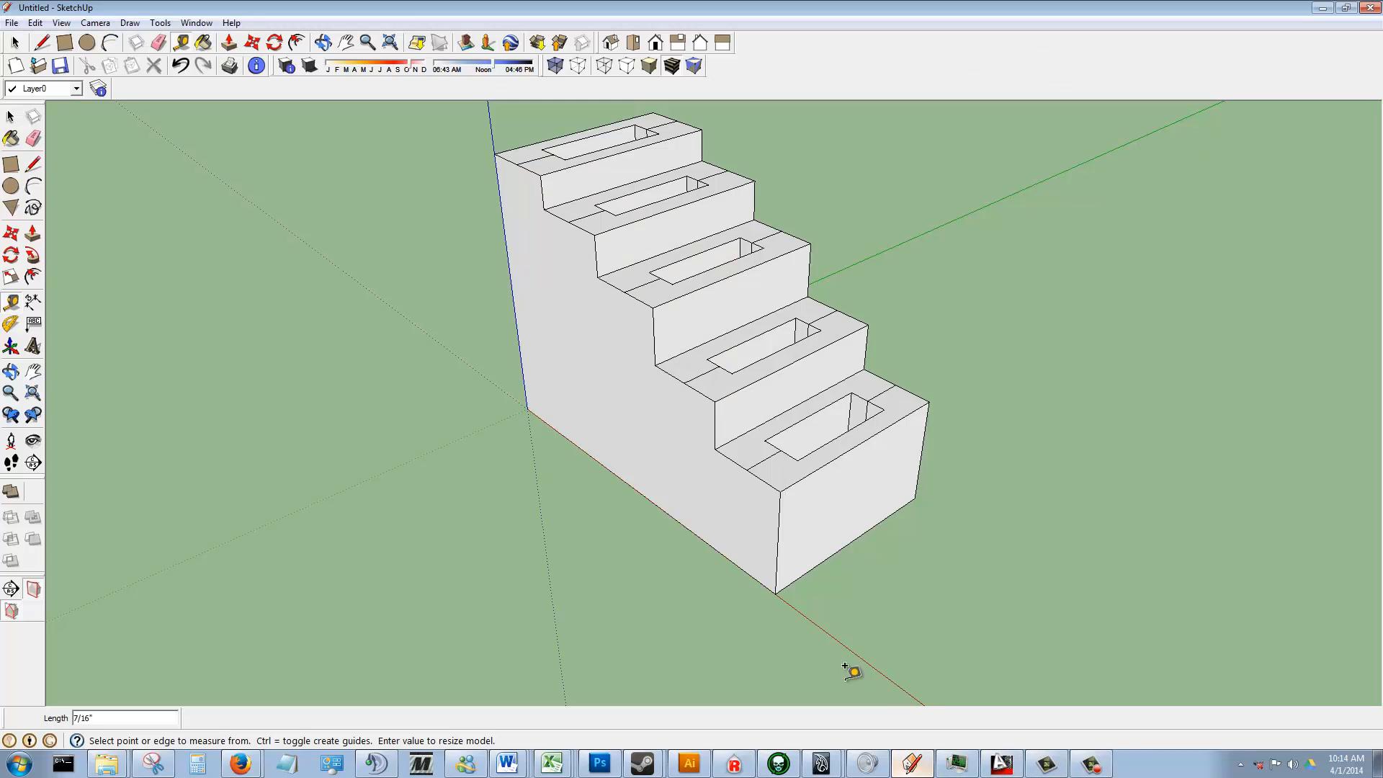
left_click(597, 276)
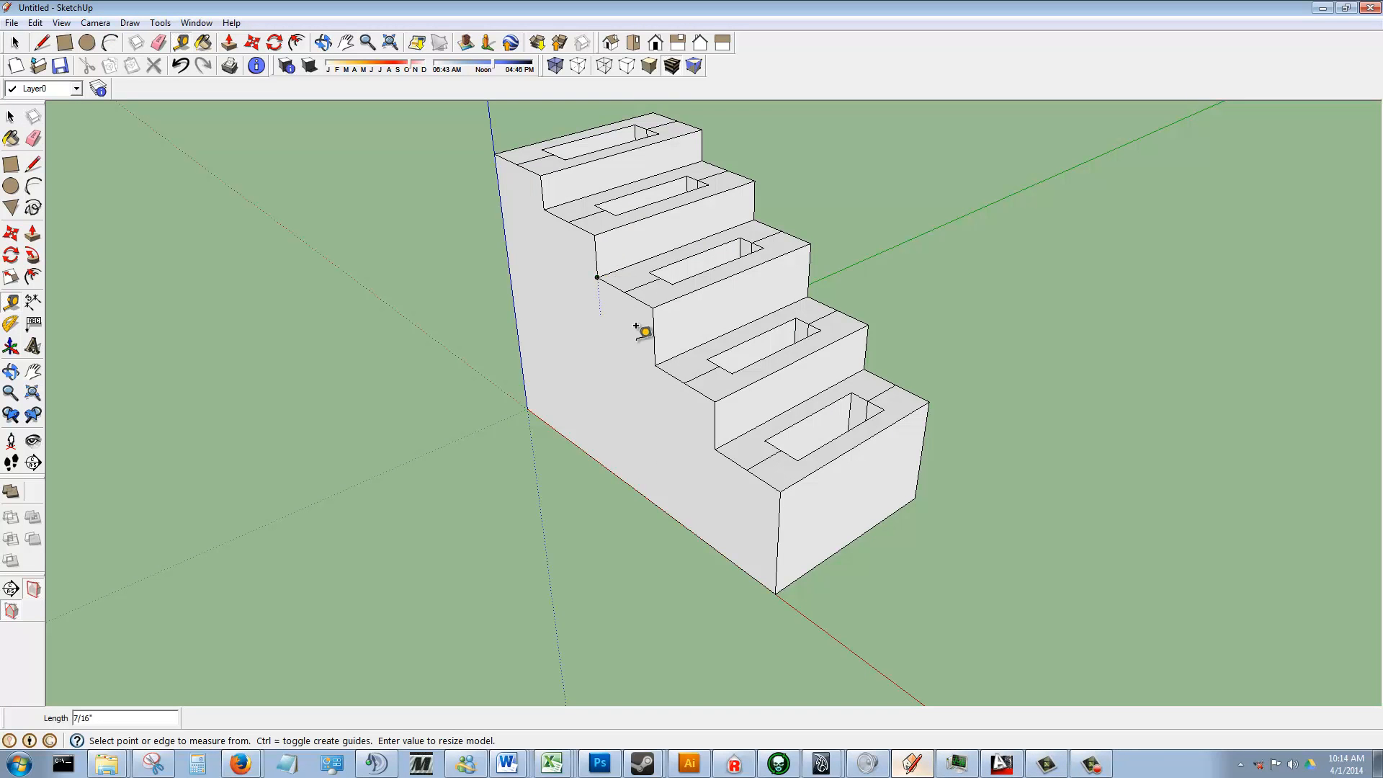
left_click(714, 448)
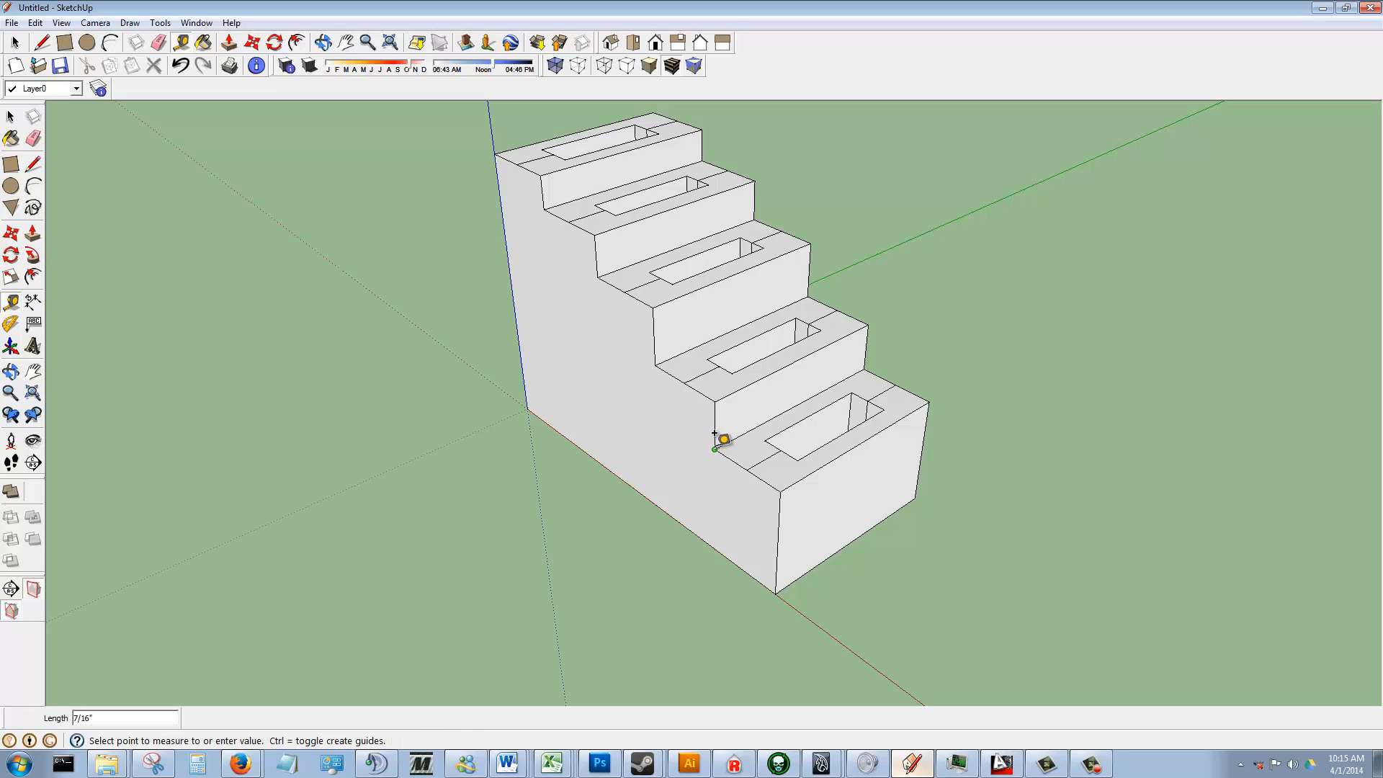
left_click(605, 375)
left_click(605, 376)
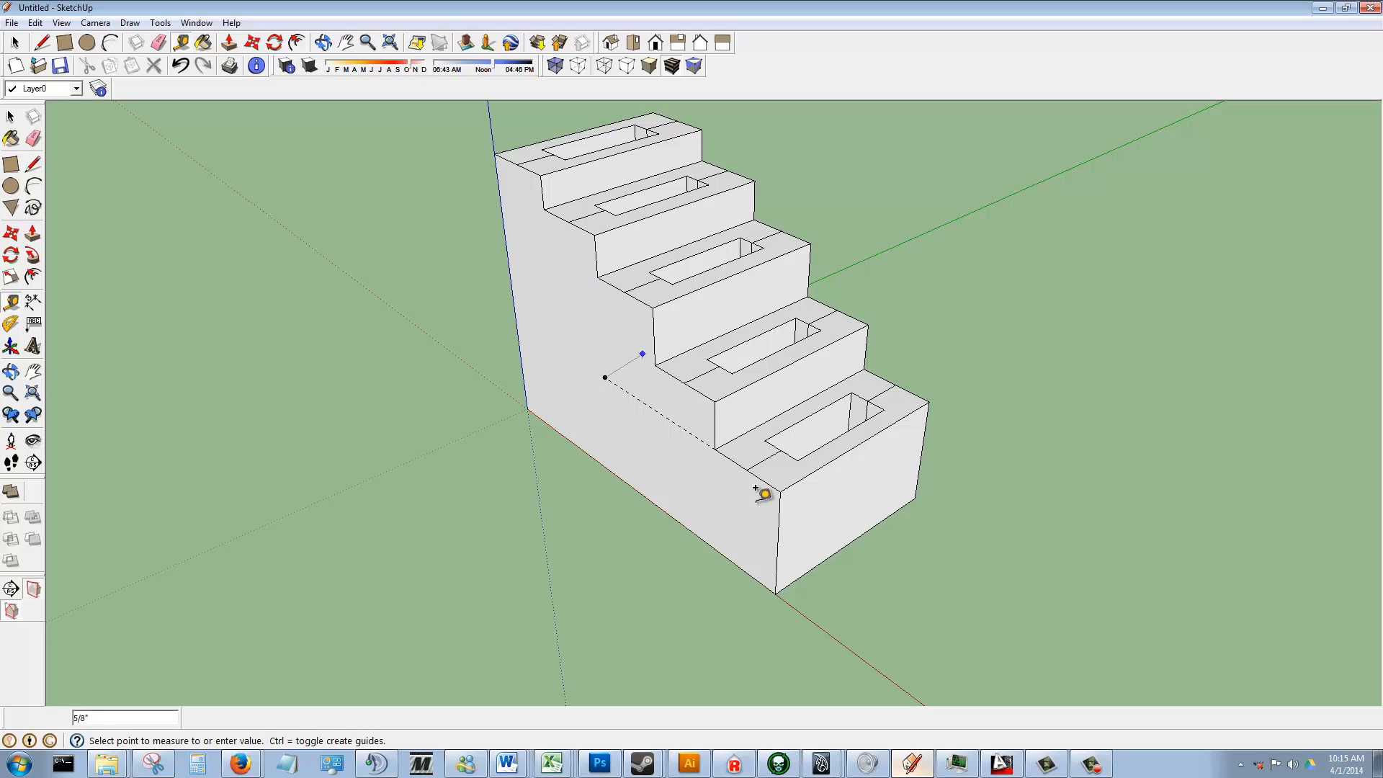
- Return to AutoCAD, cancel the pending extrusion and explode the fourth block
left_click(1000, 763)
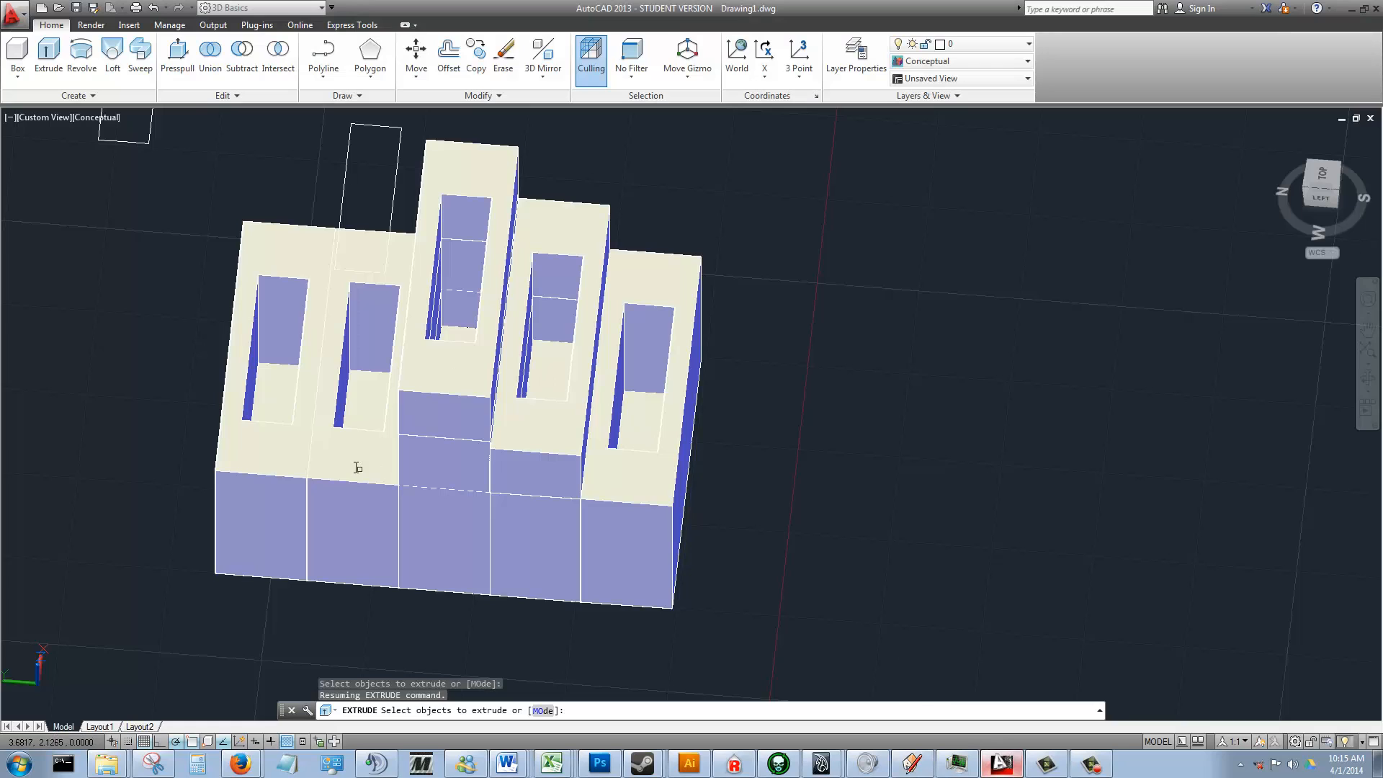
key("Escape")
left_click(326, 403)
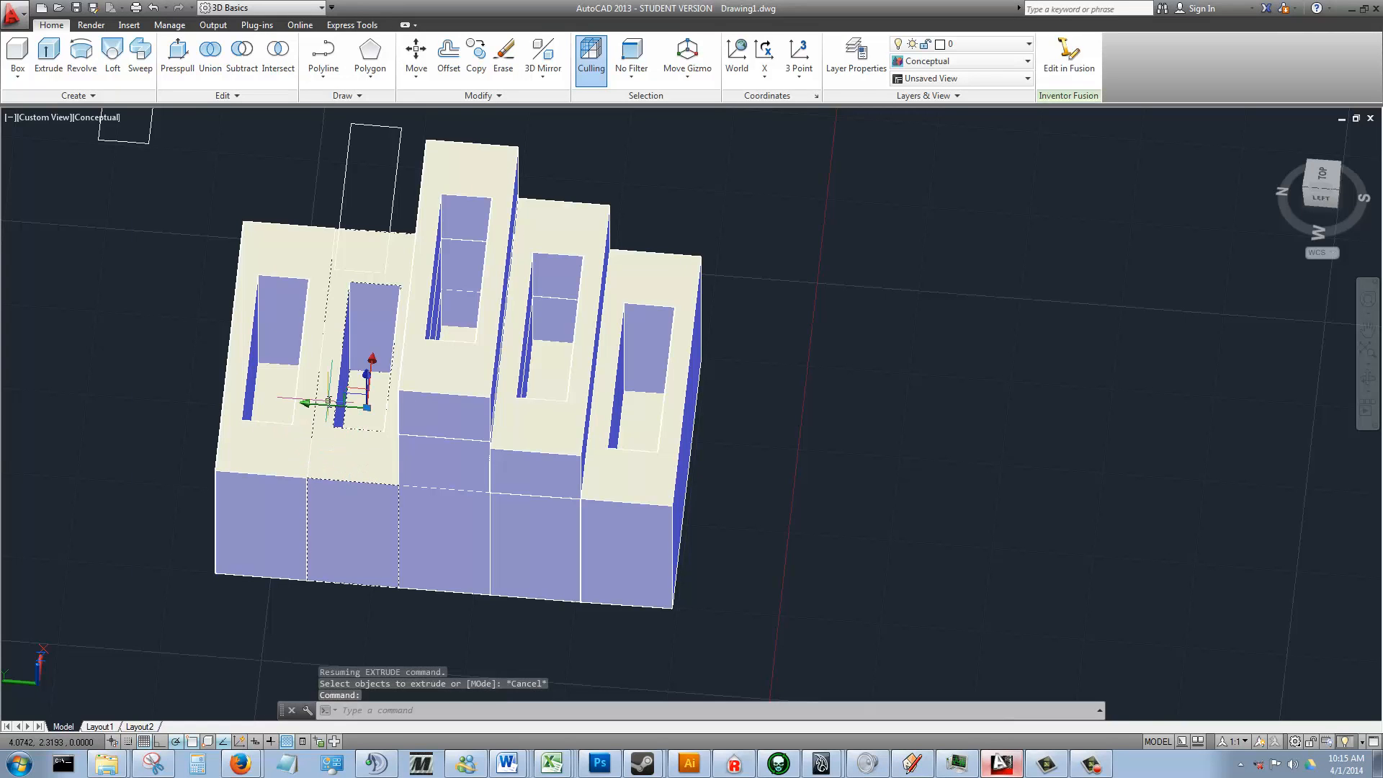
type("exp")
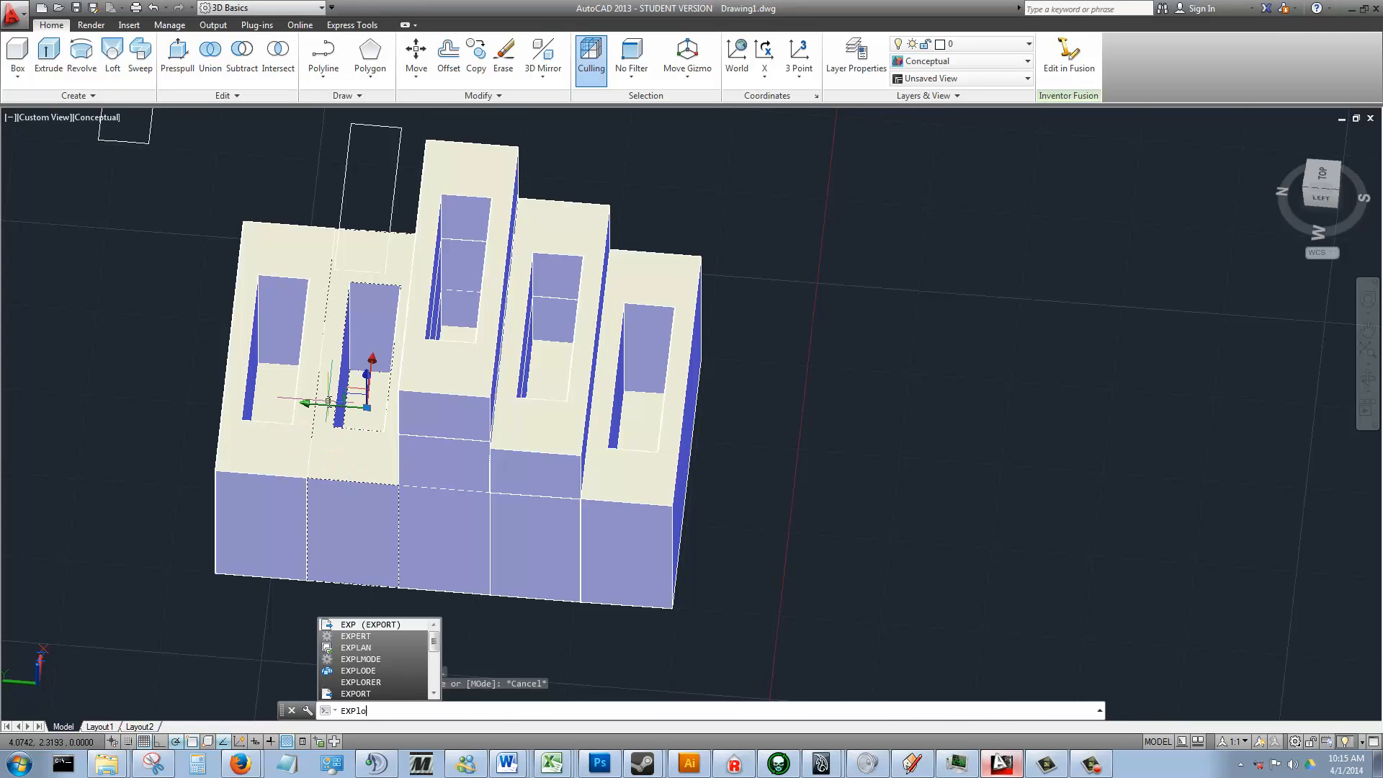
type("lo")
key("Return")
- Extrude the fourth block's top face, the region around its recess, upward by 1.175
type("ext")
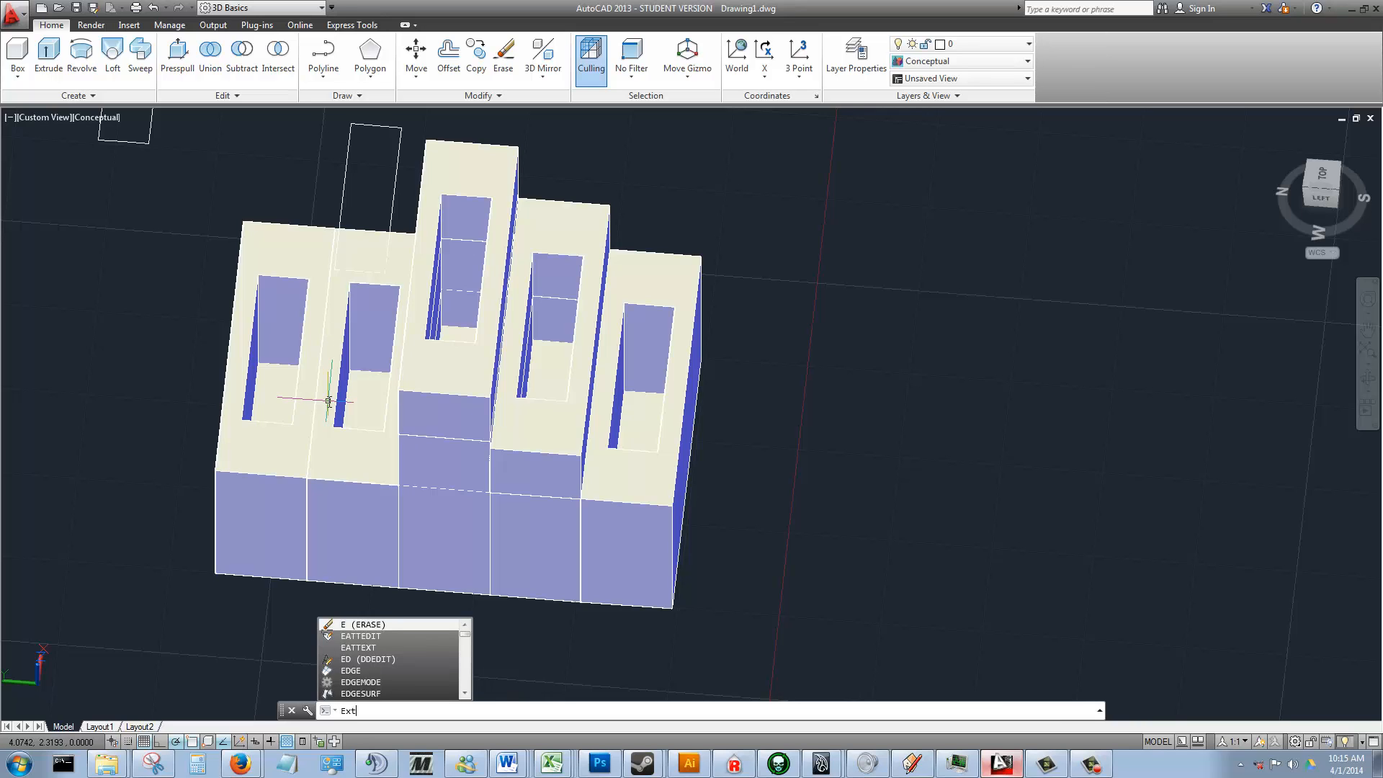
key("Escape")
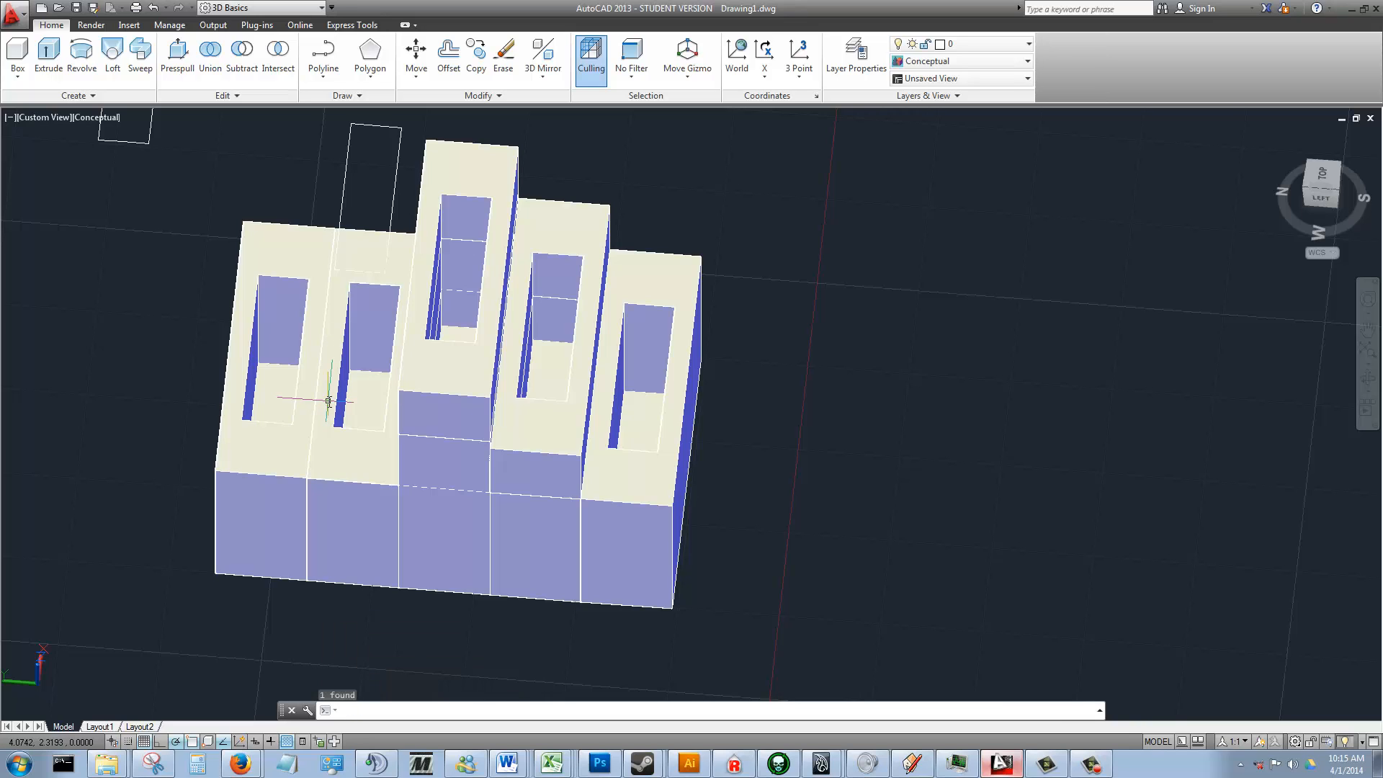
left_click(351, 434)
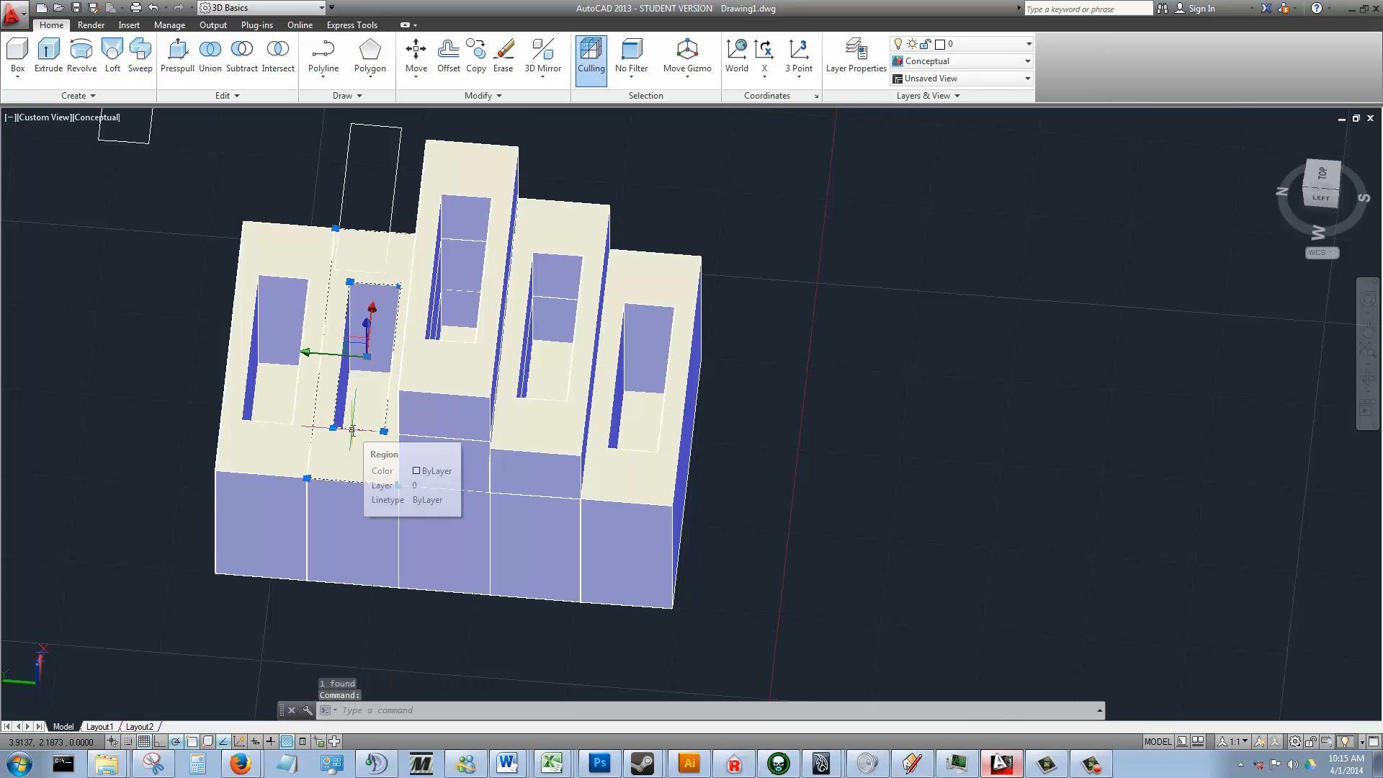
type("extru")
key("Return")
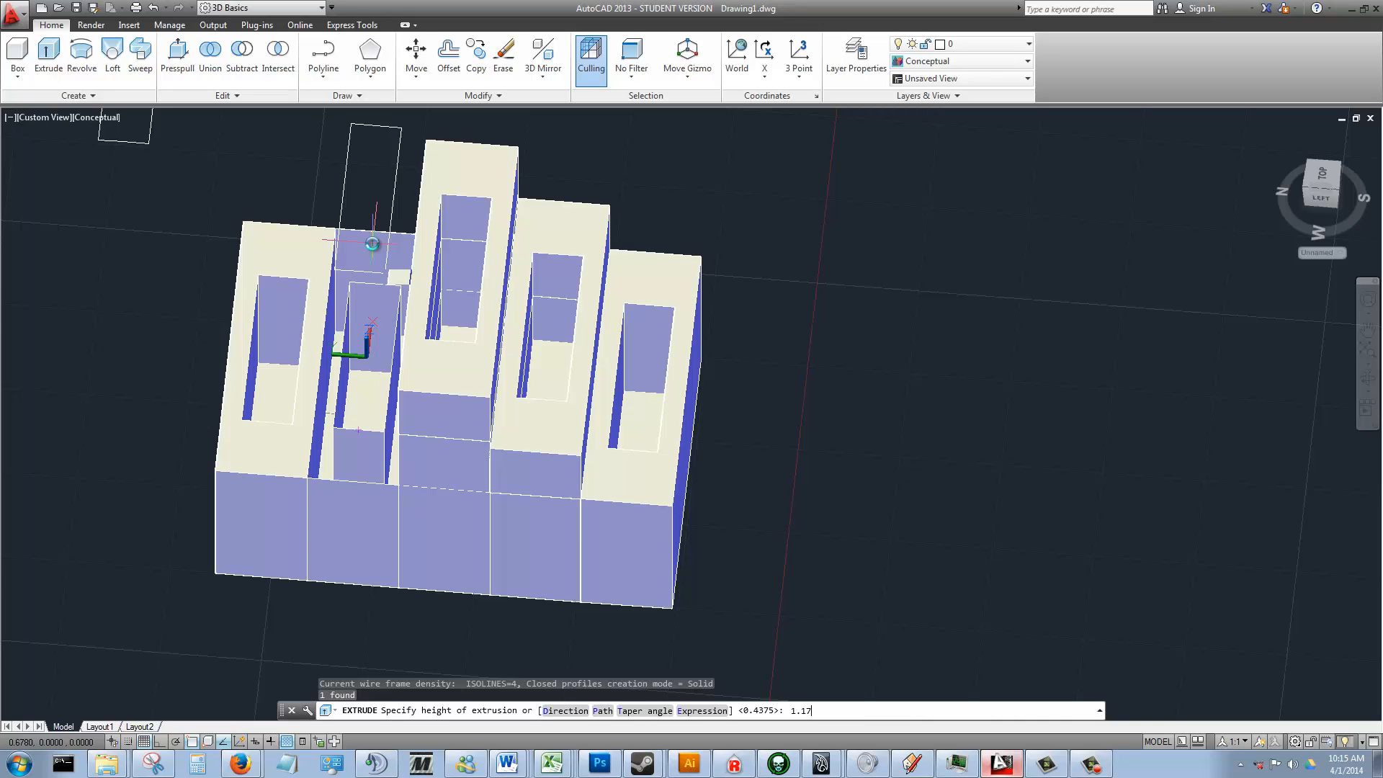
key("Return")
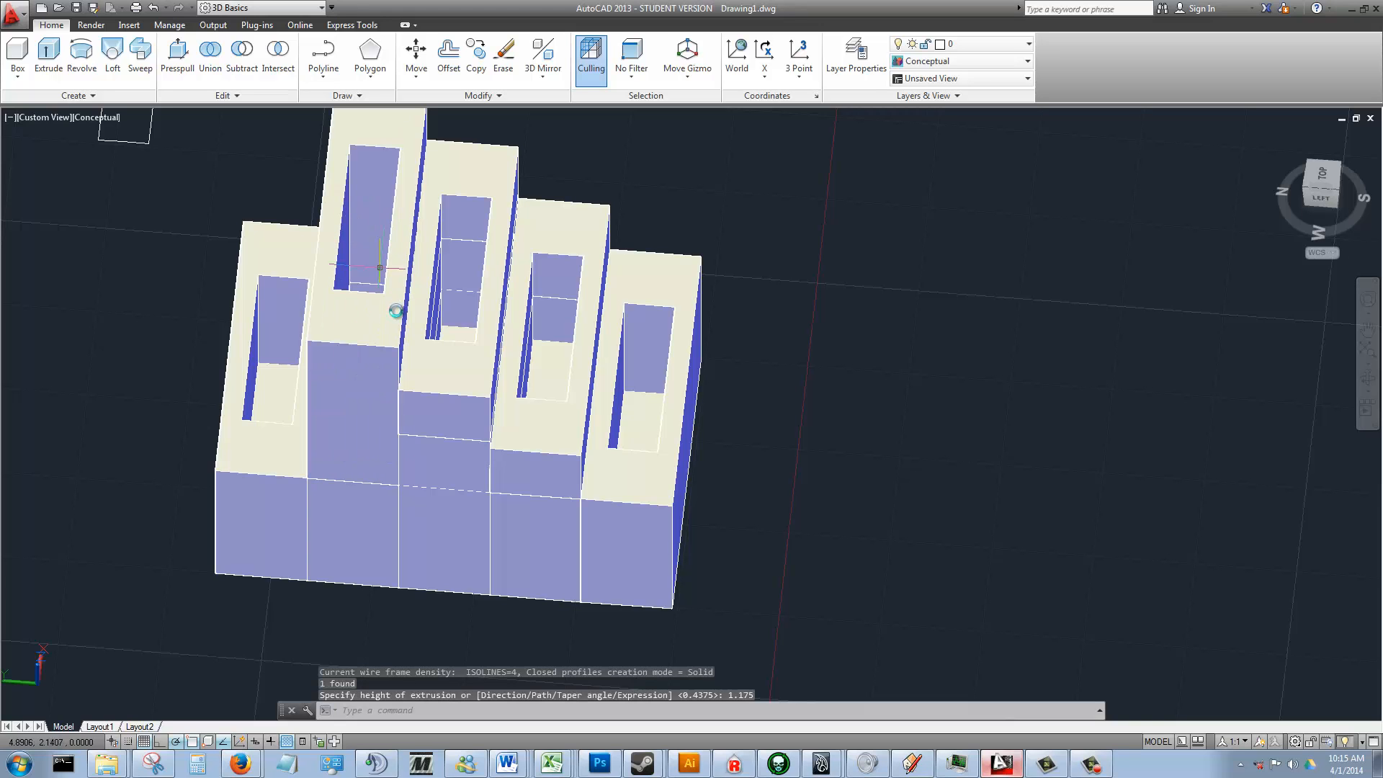
- Extrude the floor of the fourth block's recess upward by 1.175
middle_click_drag(343, 258, 359, 340, "shift")
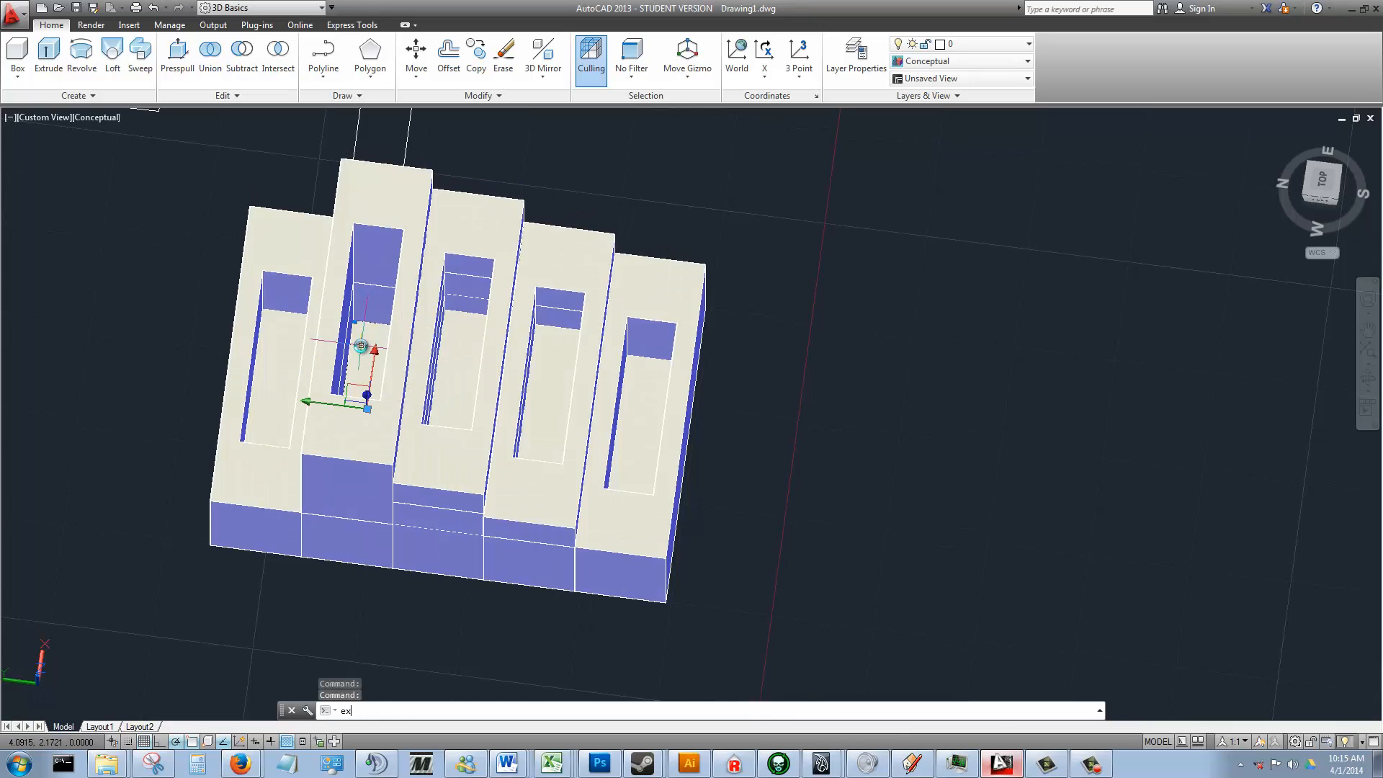
type("extrude")
key("Return")
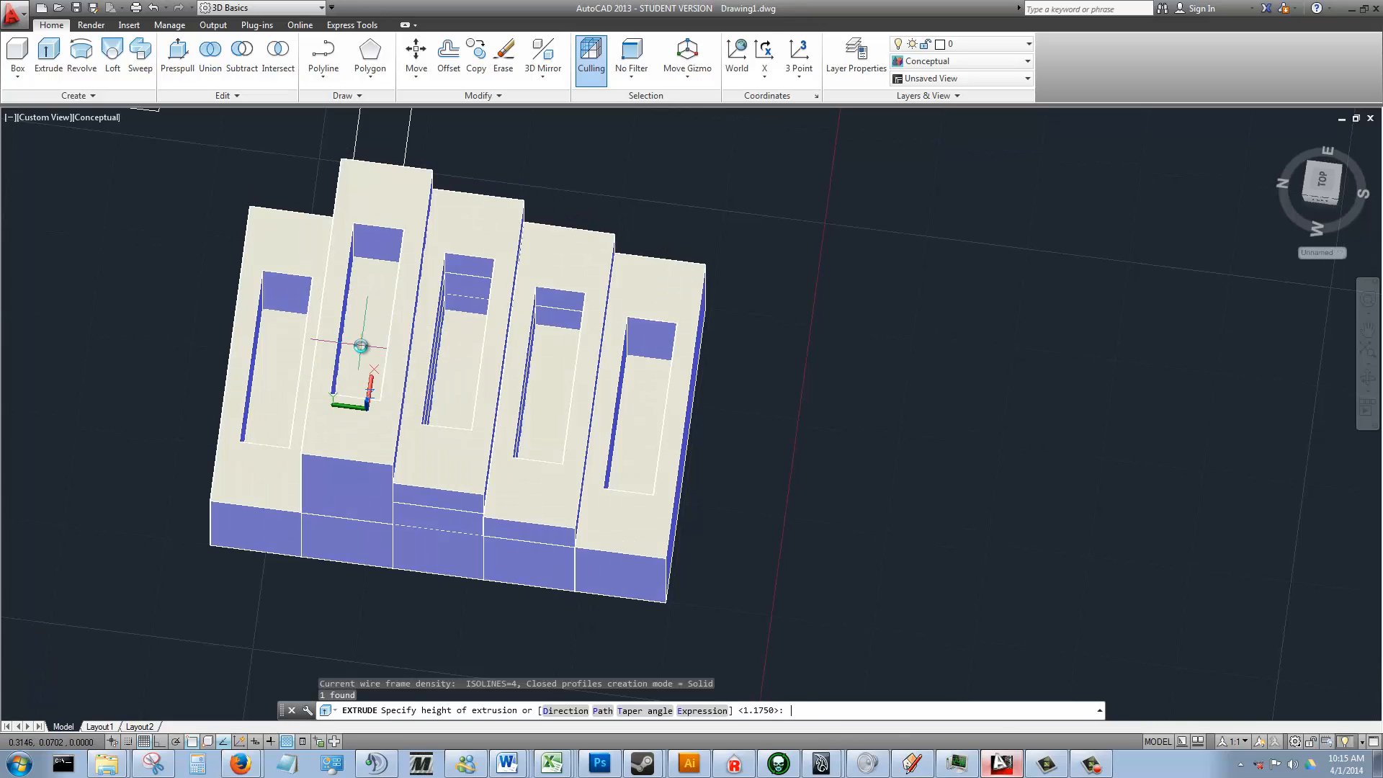
type("1")
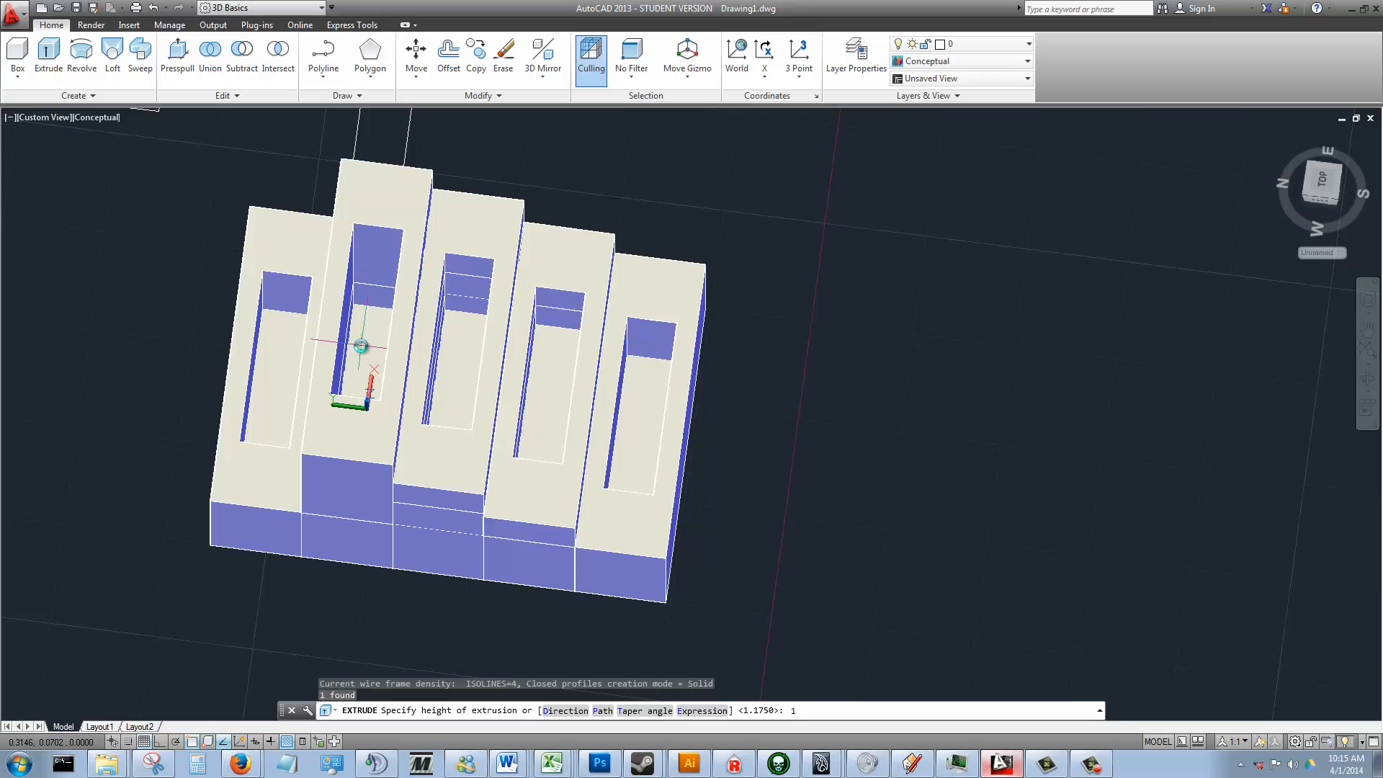
type(".175")
key("Return")
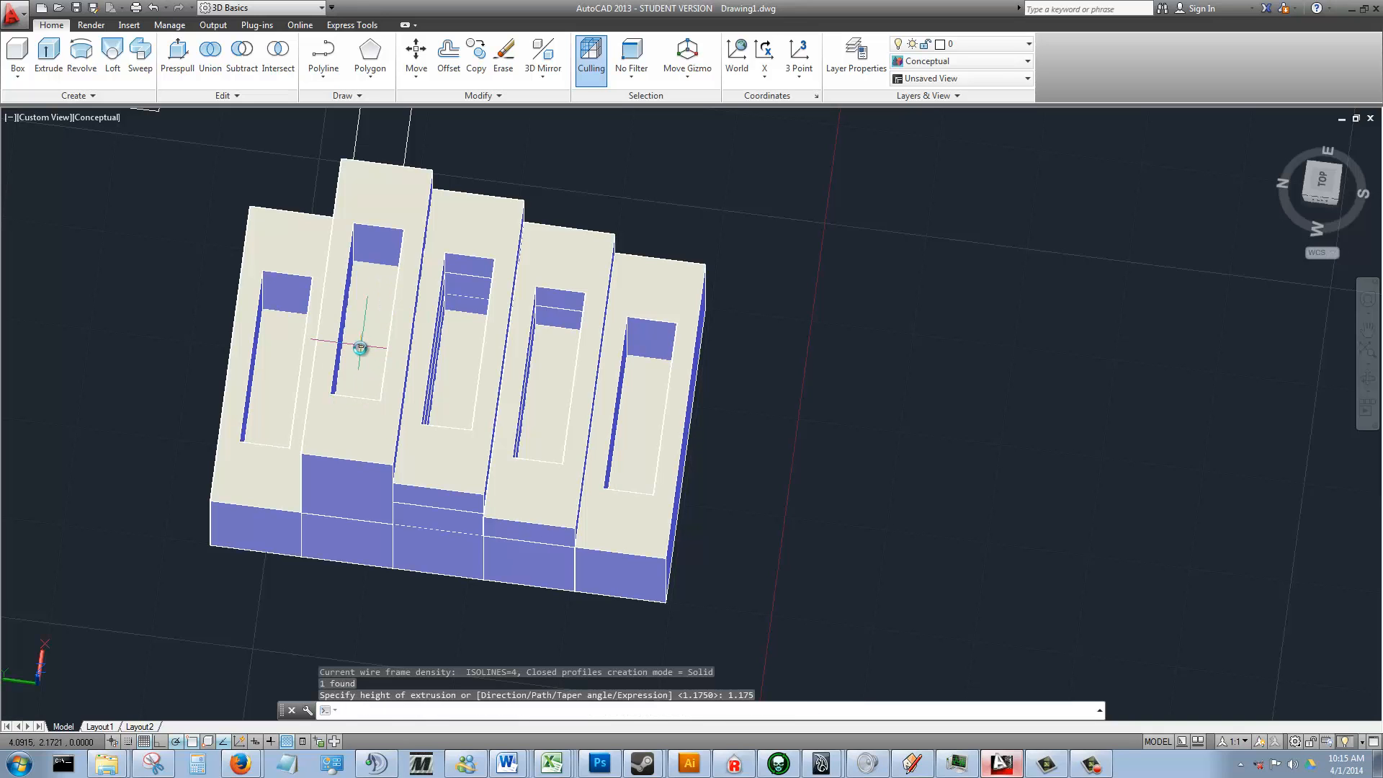
- Switch to SketchUp, extend the guide from the lowest tread to below the top riser, and measure up to the top tread
middle_click_drag(389, 453, 720, 611, "shift")
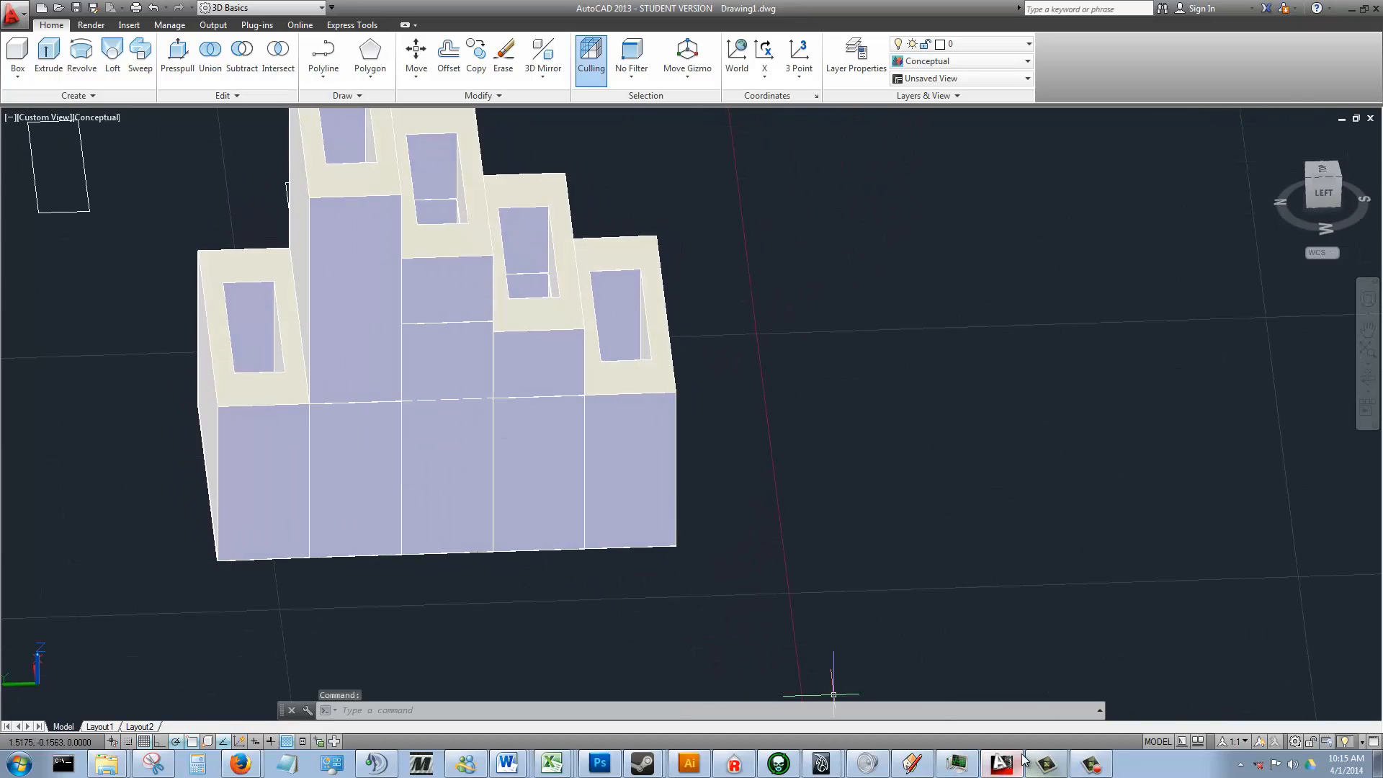
left_click(912, 762)
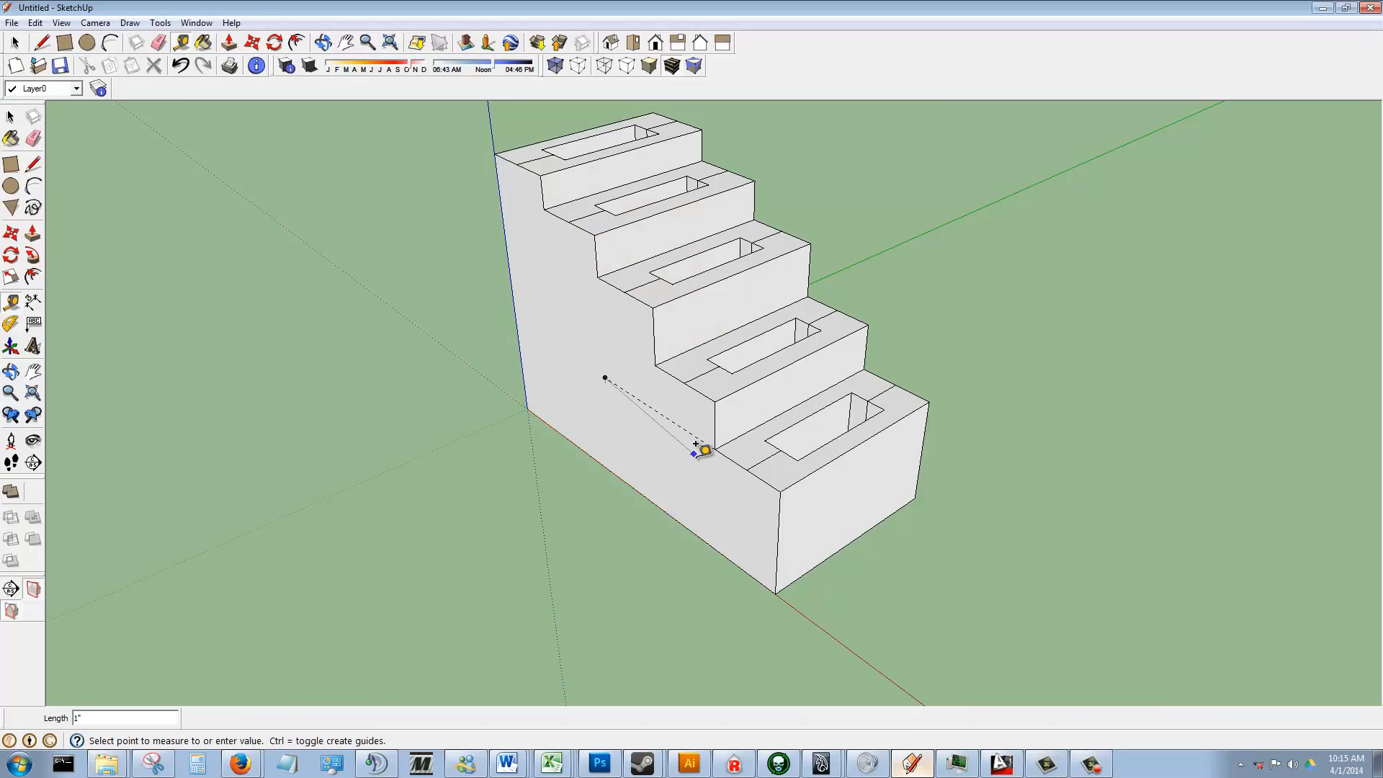
left_click(548, 336)
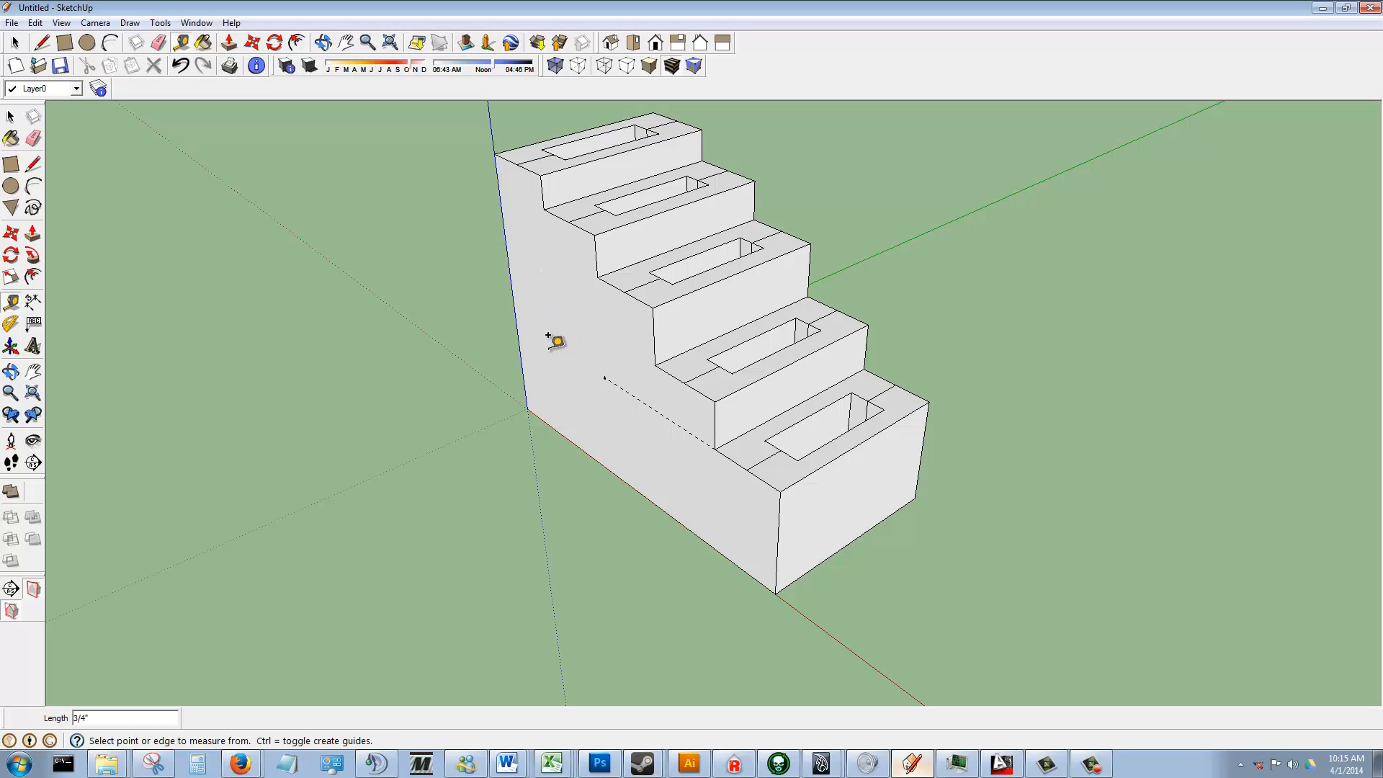
left_click(605, 377)
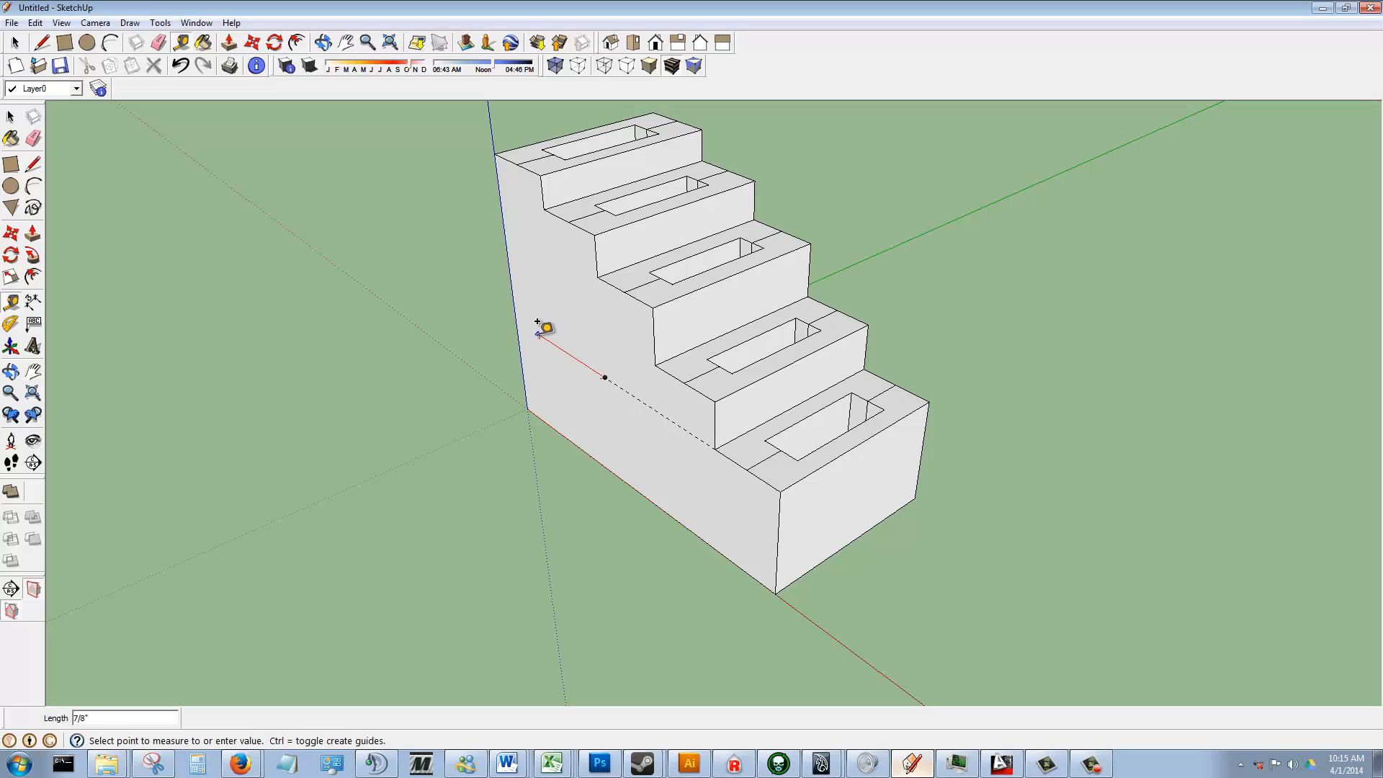
left_click(534, 331)
left_click(714, 448)
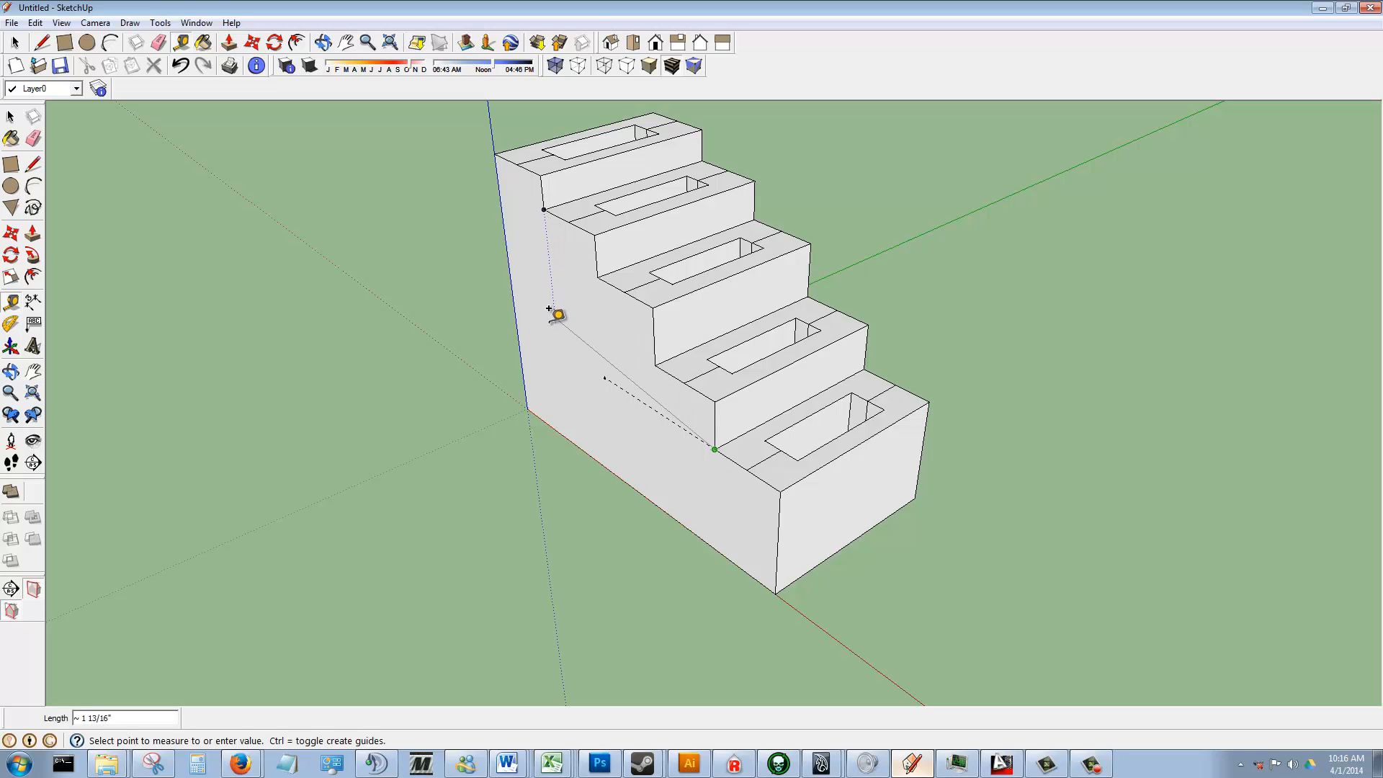
left_click(558, 331)
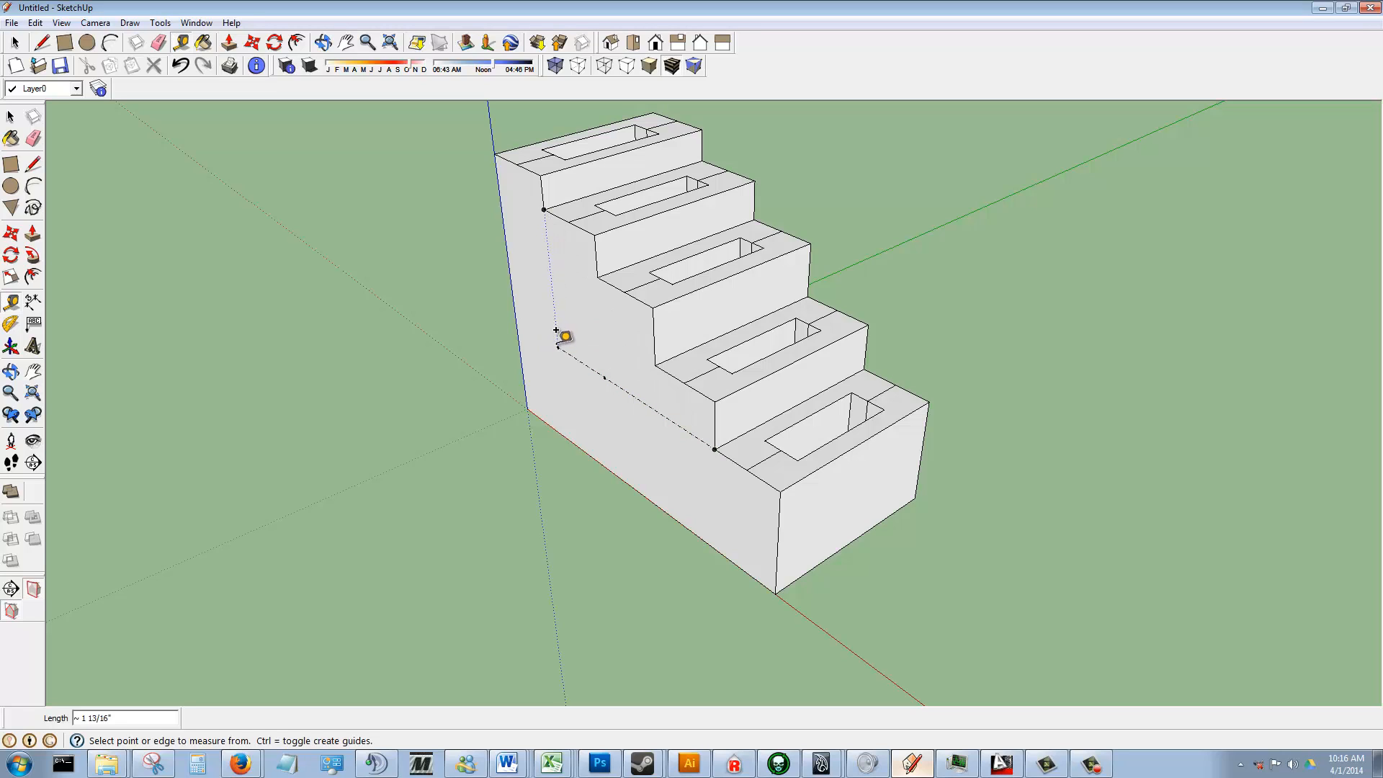
left_click(558, 347)
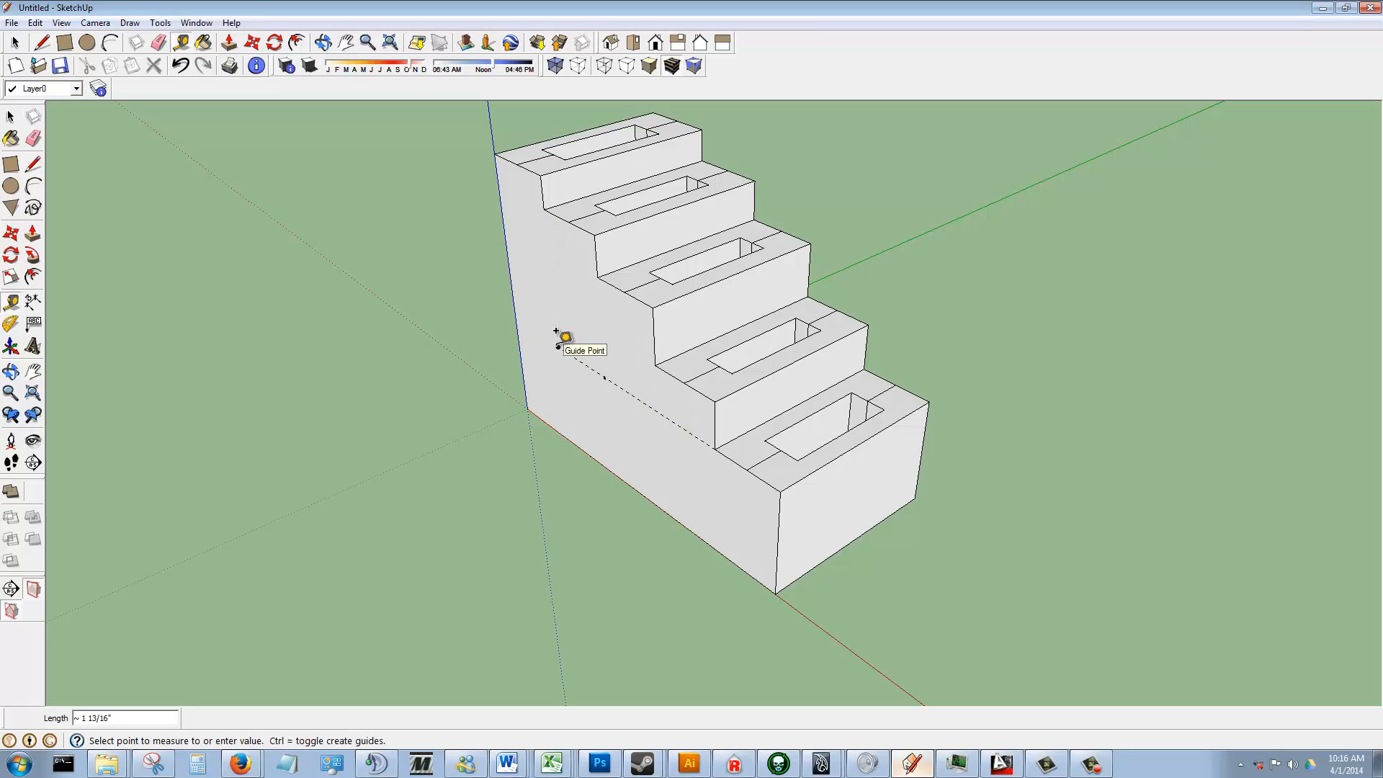
left_click(541, 162)
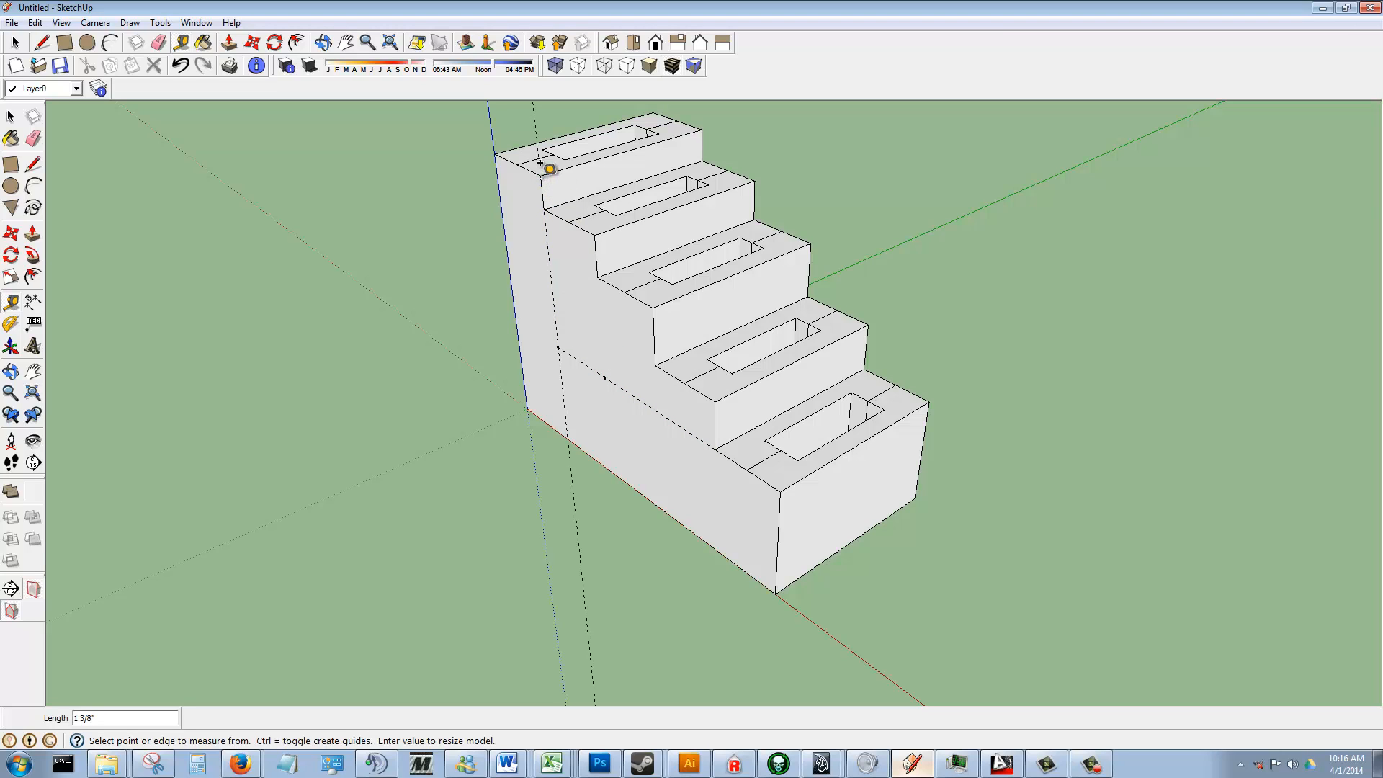
- Switch to AutoCAD and explode the fifth block, the last one still at base height
left_click(1001, 763)
left_click(239, 391)
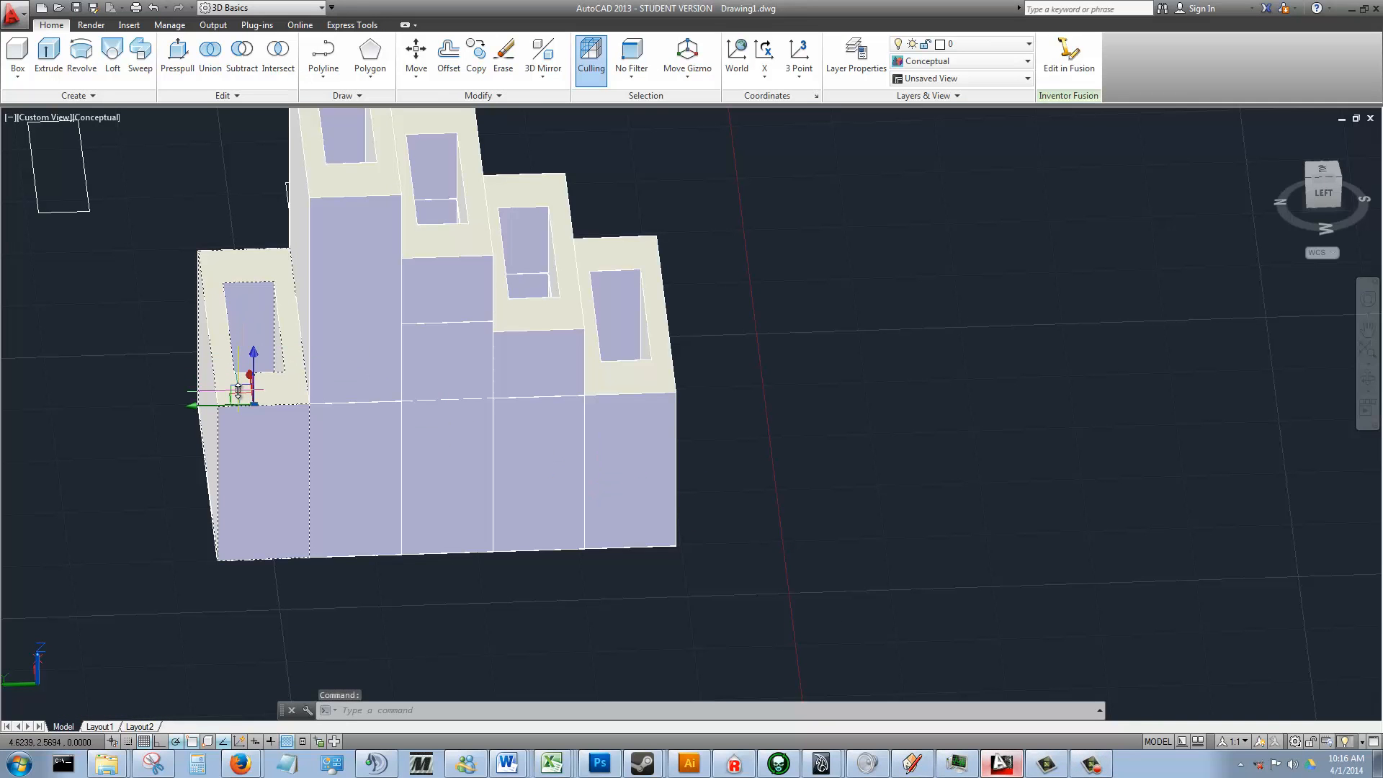
type("explode")
key("Return")
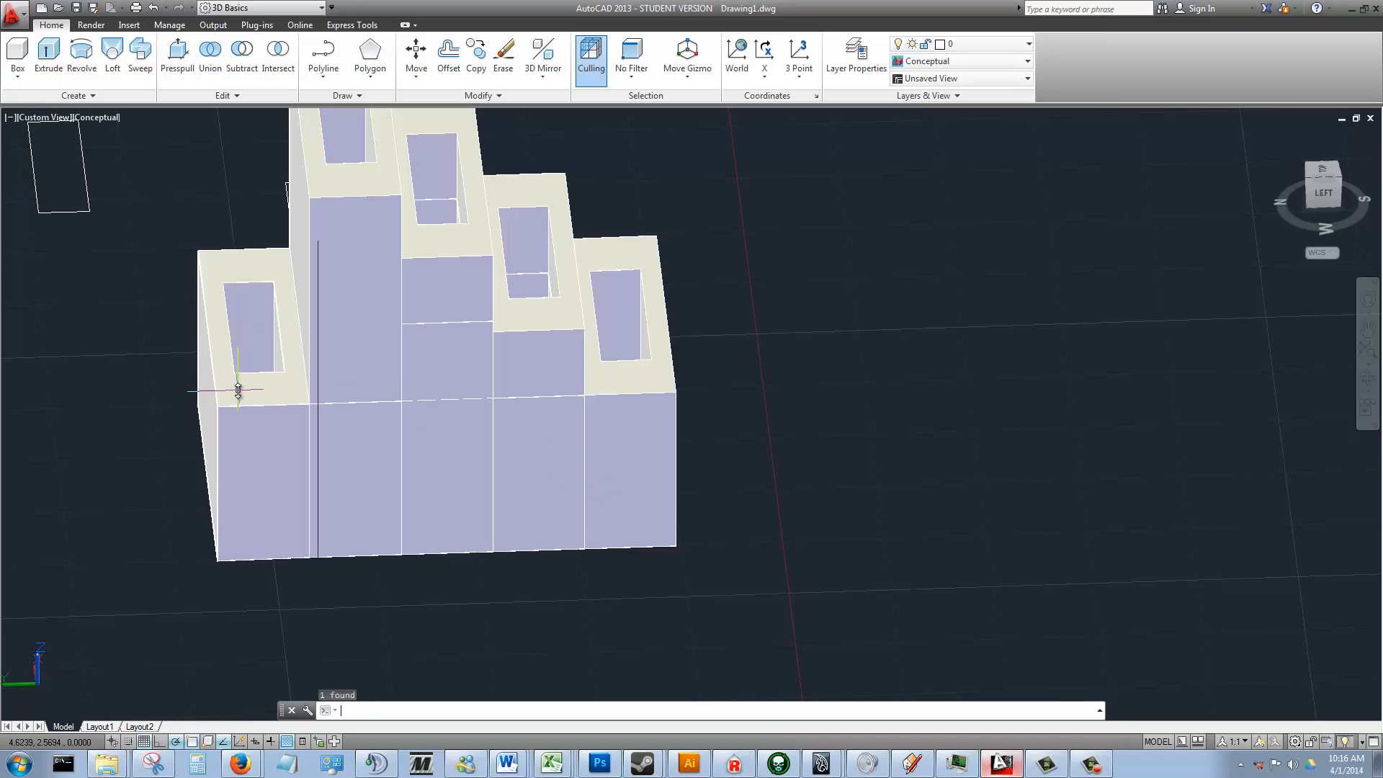
- Work out 3/8 as a decimal in Calculator and try extruding the fifth block's top face upward by 11.375
left_click(256, 387)
type("e")
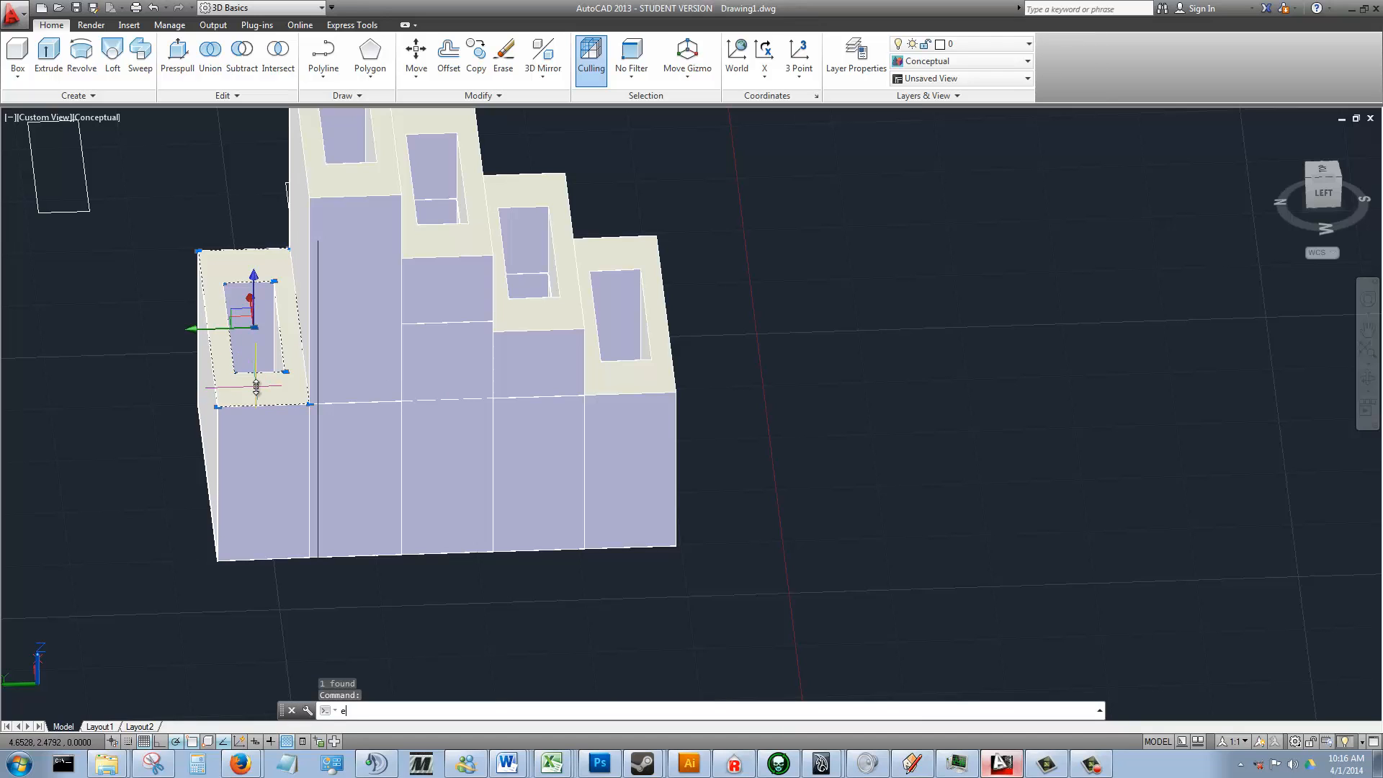
type("xtrude")
key("Return")
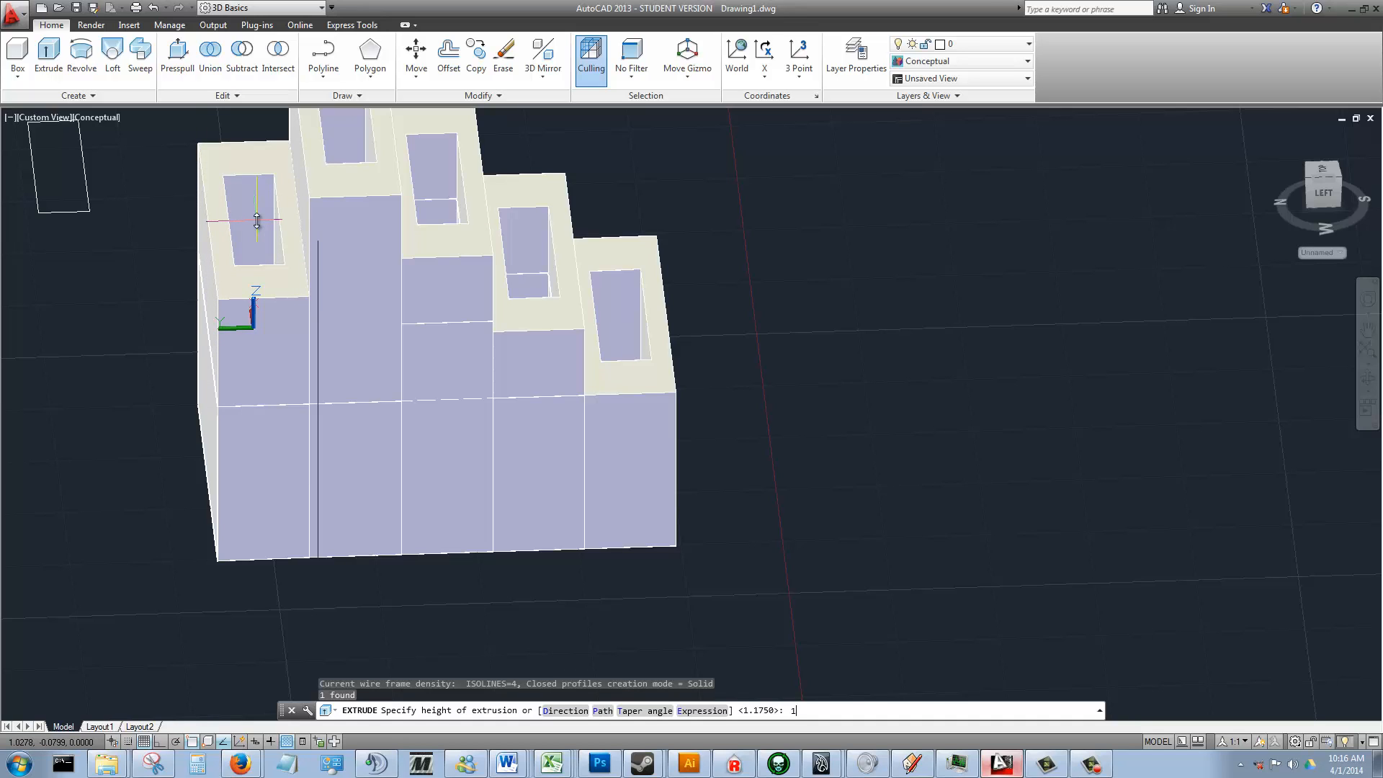
type("1")
key("Return")
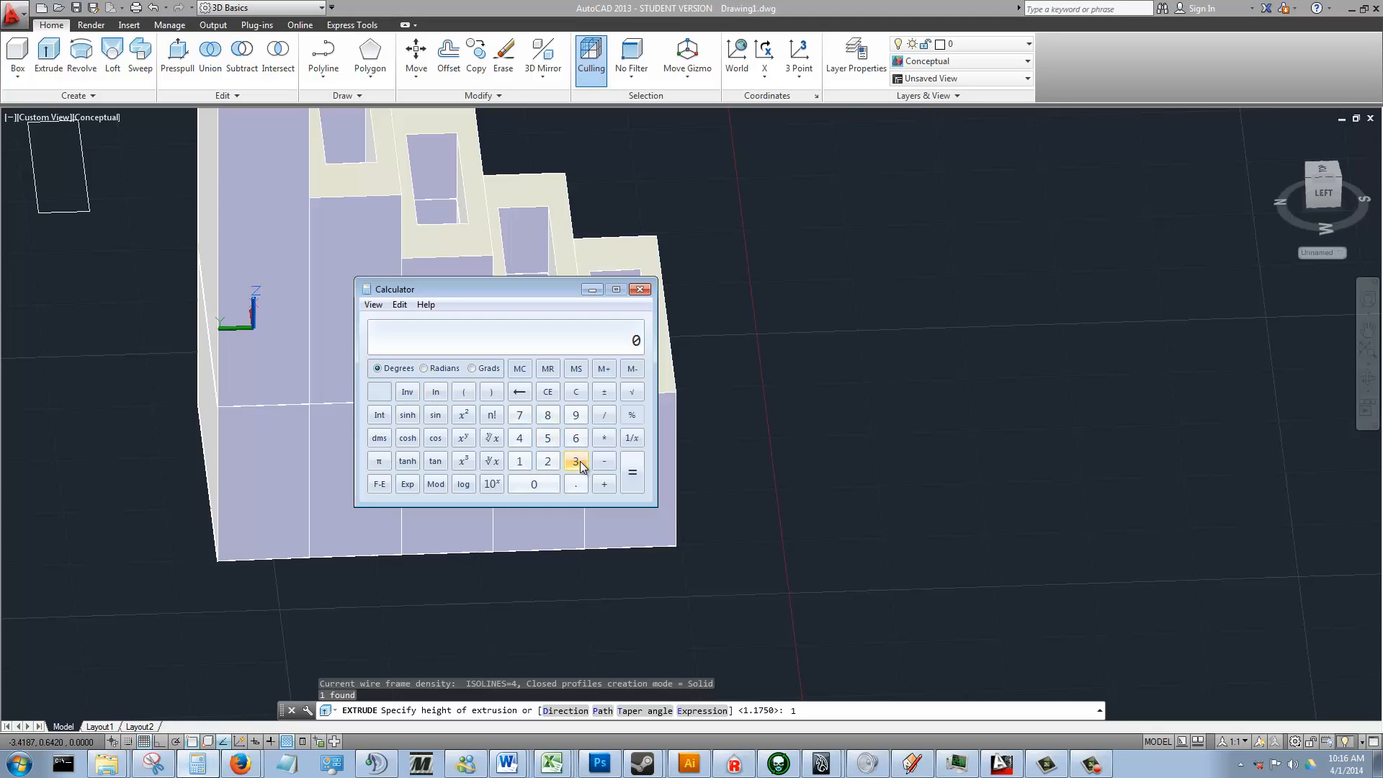
left_click(634, 477)
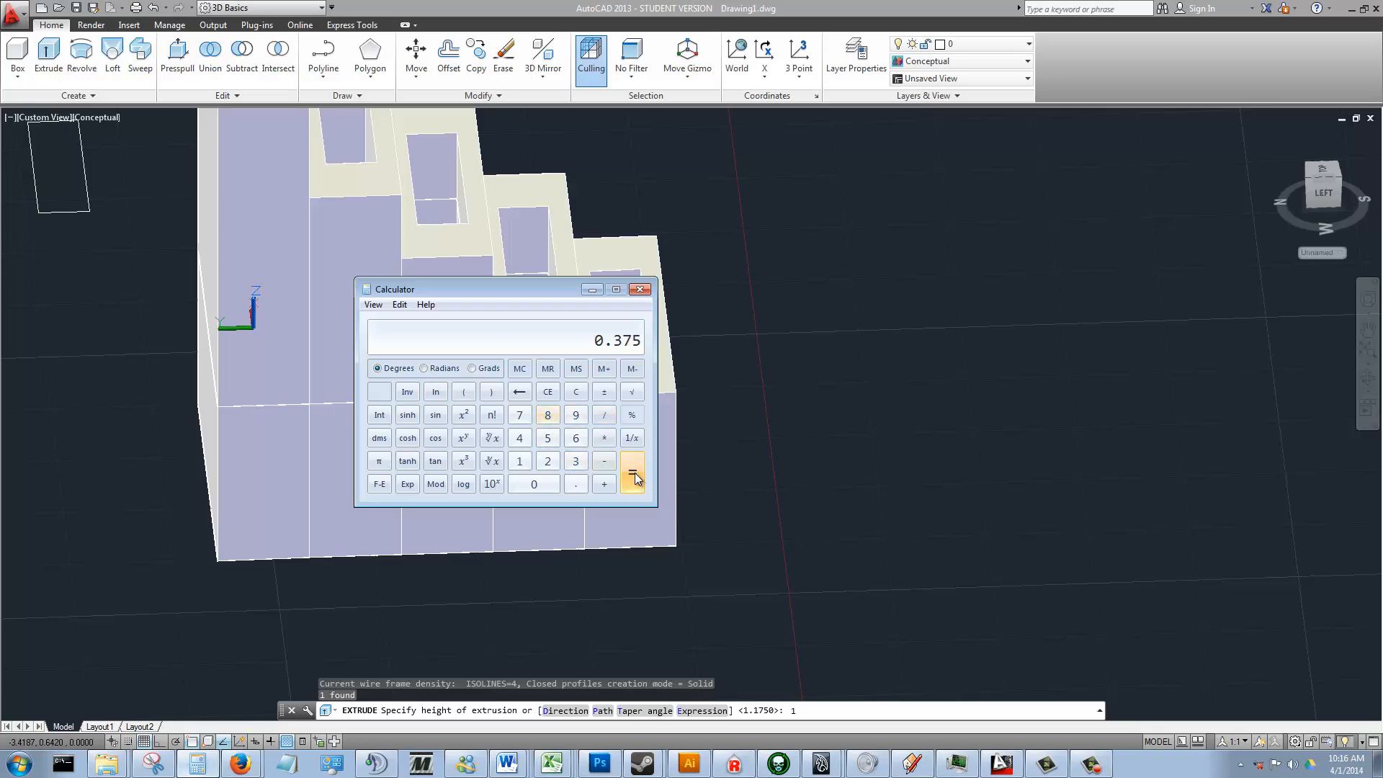
left_click(638, 290)
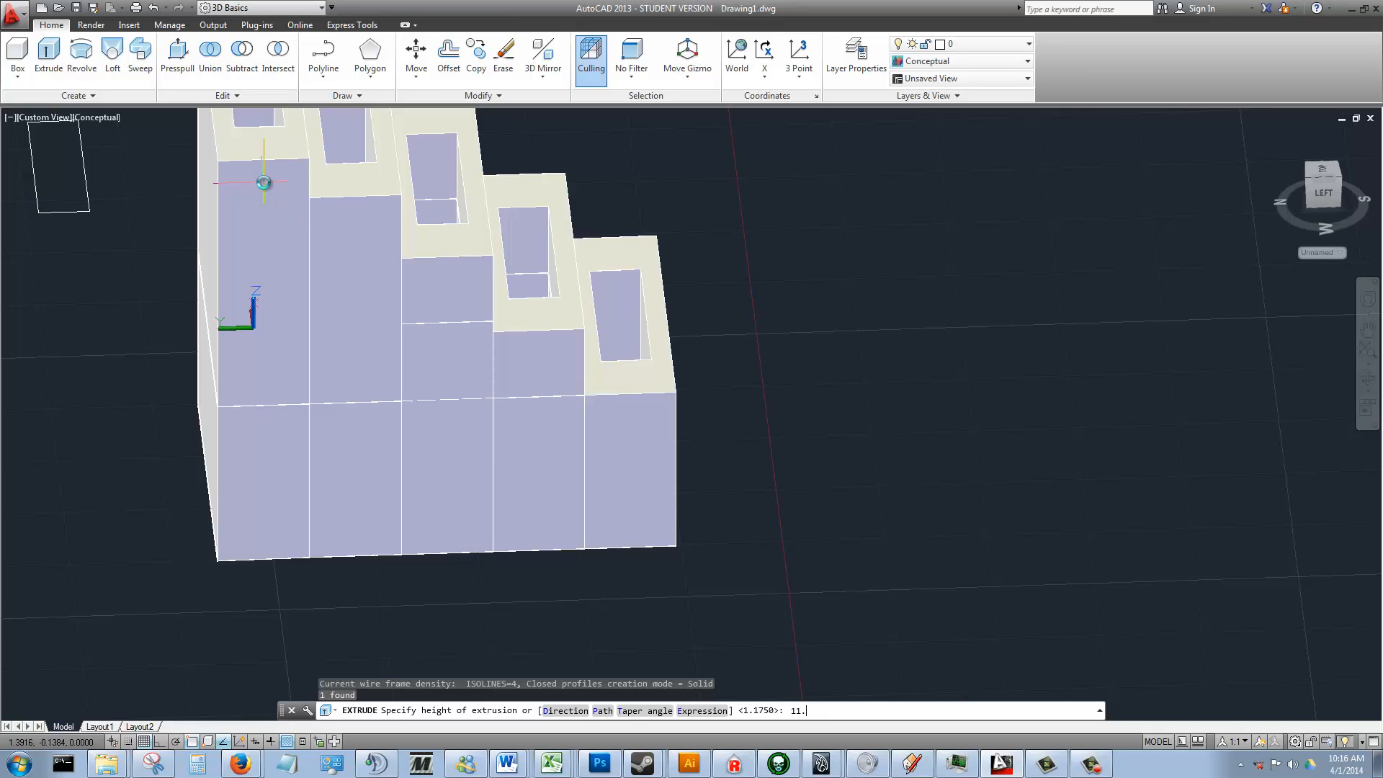
key("Return")
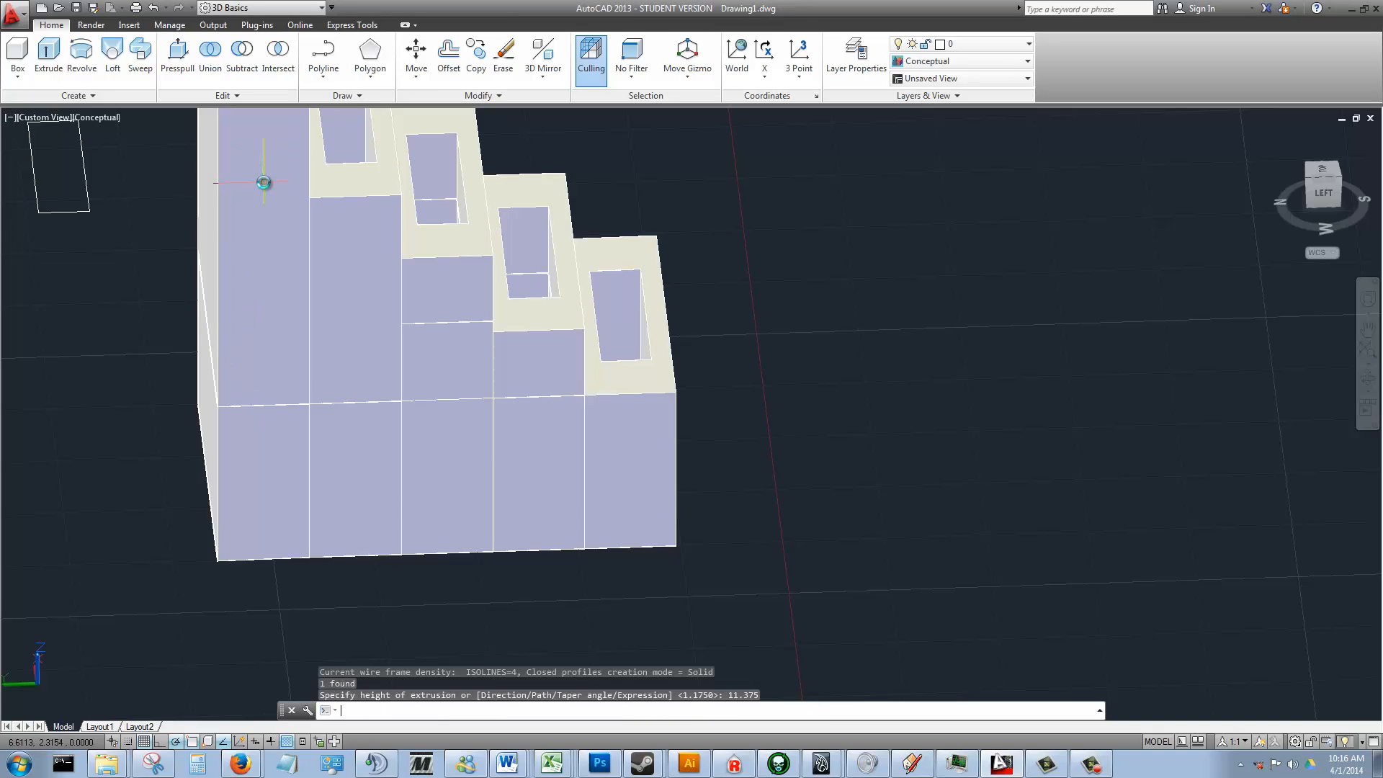
- Undo the 11.375 extrusion of the fifth block's top face
middle_click_drag(355, 331, 338, 453)
scroll(338, 454, "down", 8)
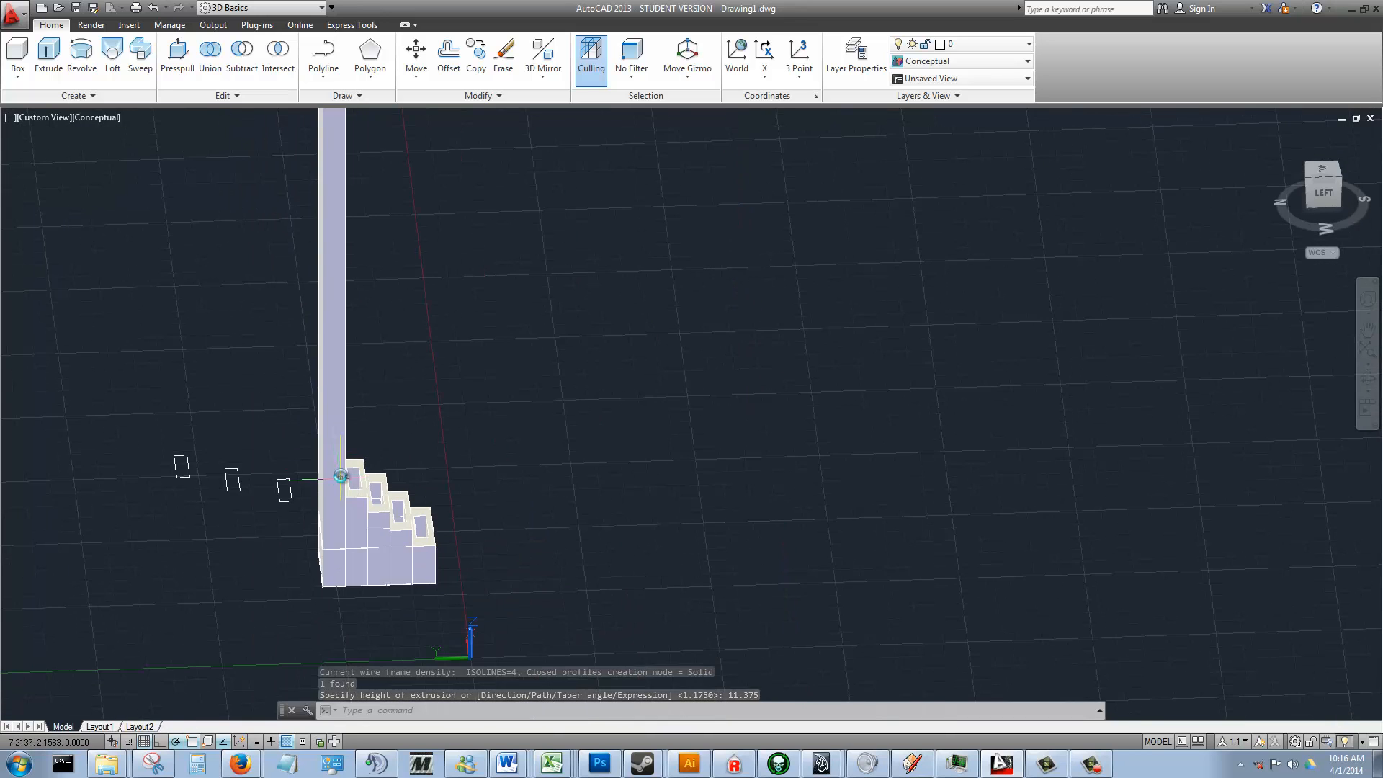
scroll(346, 504, "up", 2)
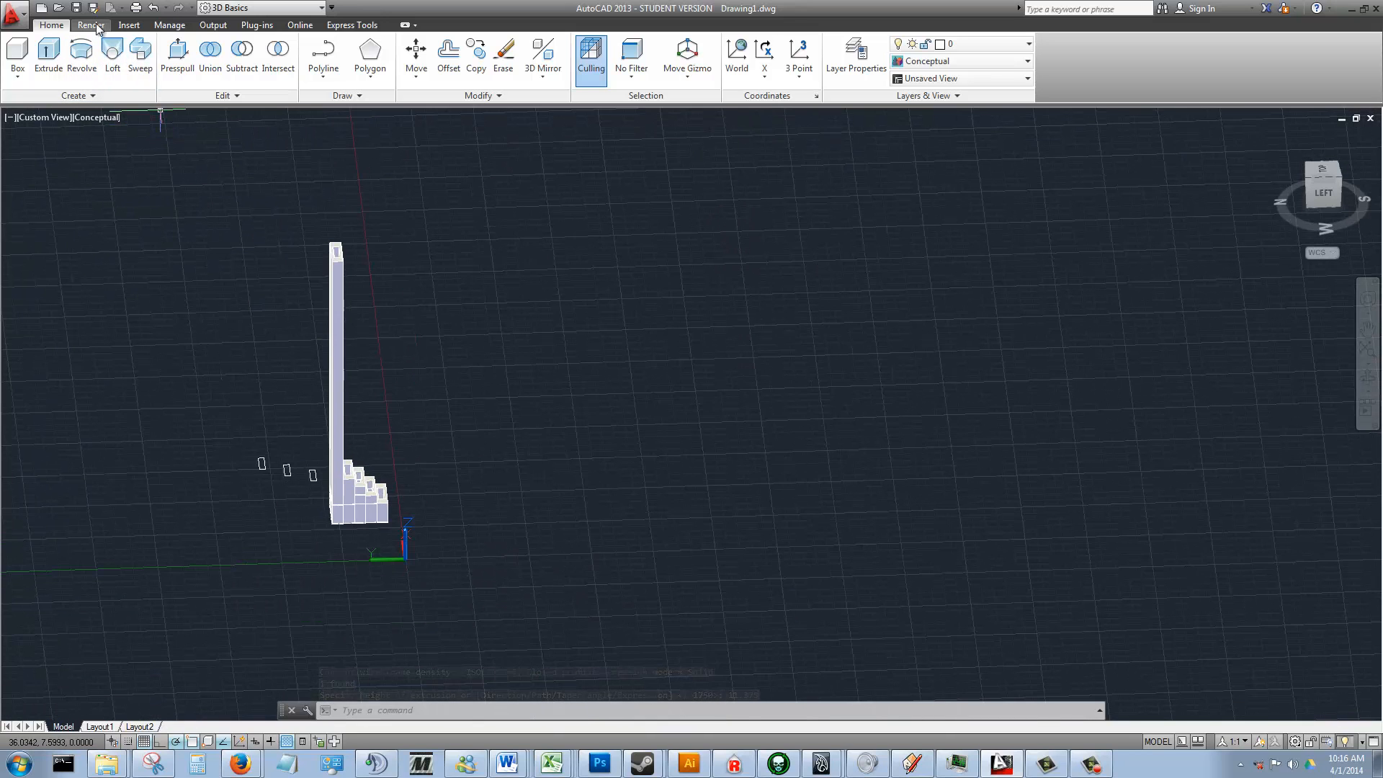
left_click(153, 7)
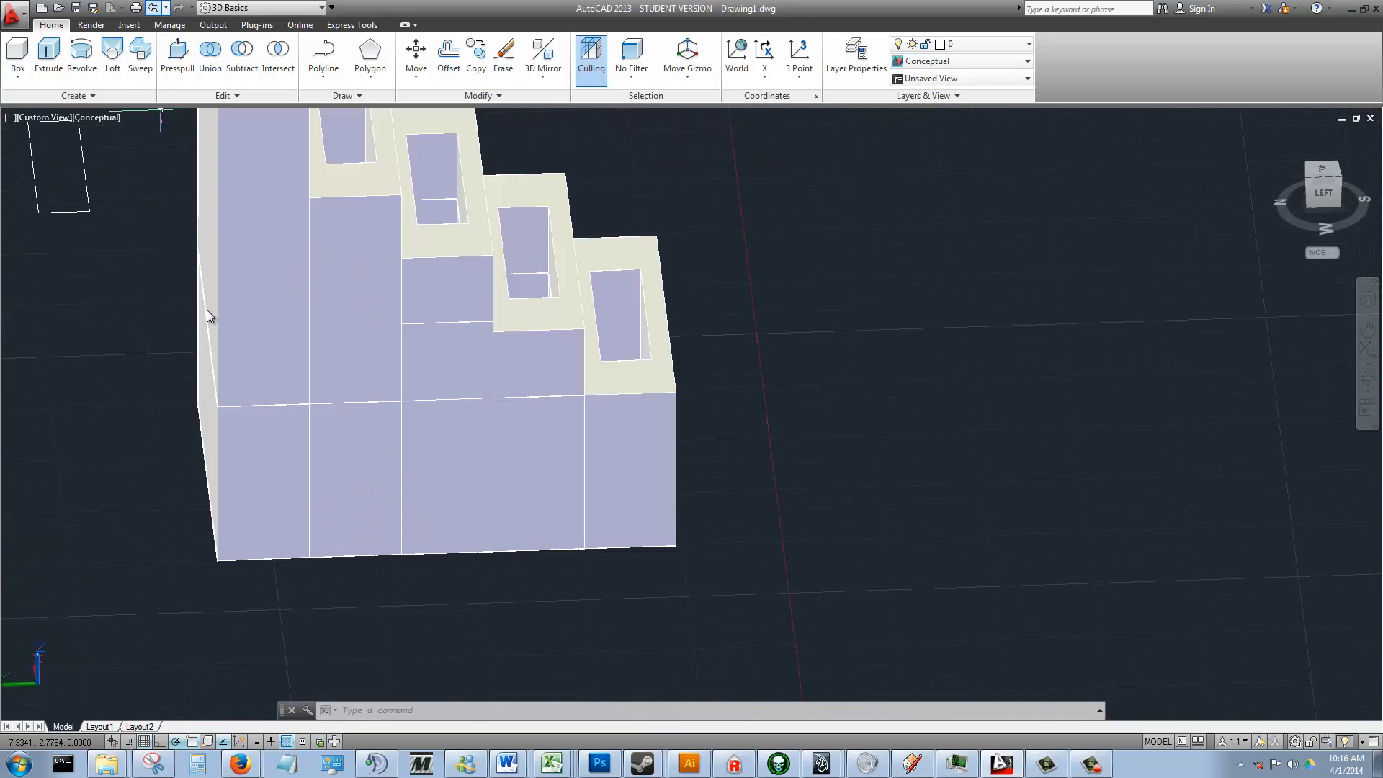
left_click(153, 7)
- Extrude the fifth block's top face, the region around its recess, upward by 1.375
left_click(242, 388)
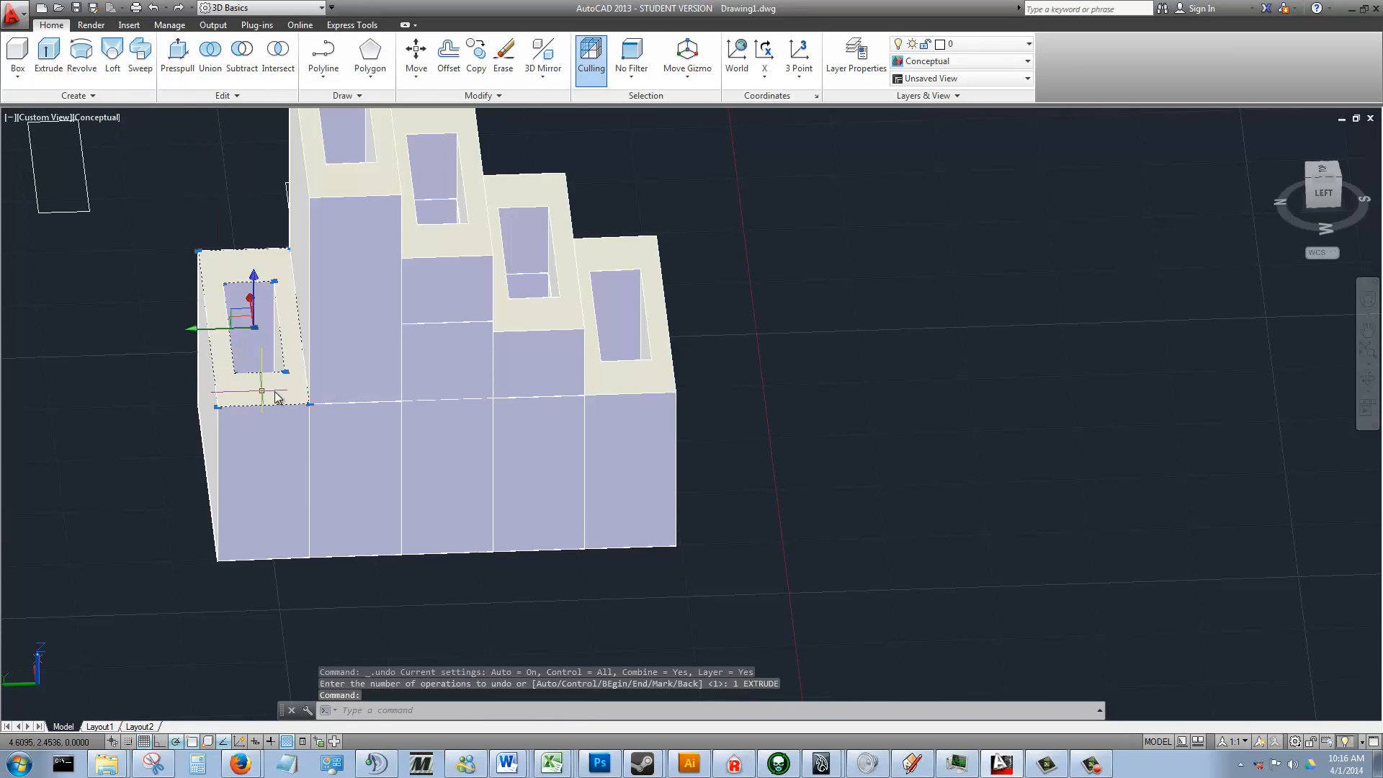
type("ex")
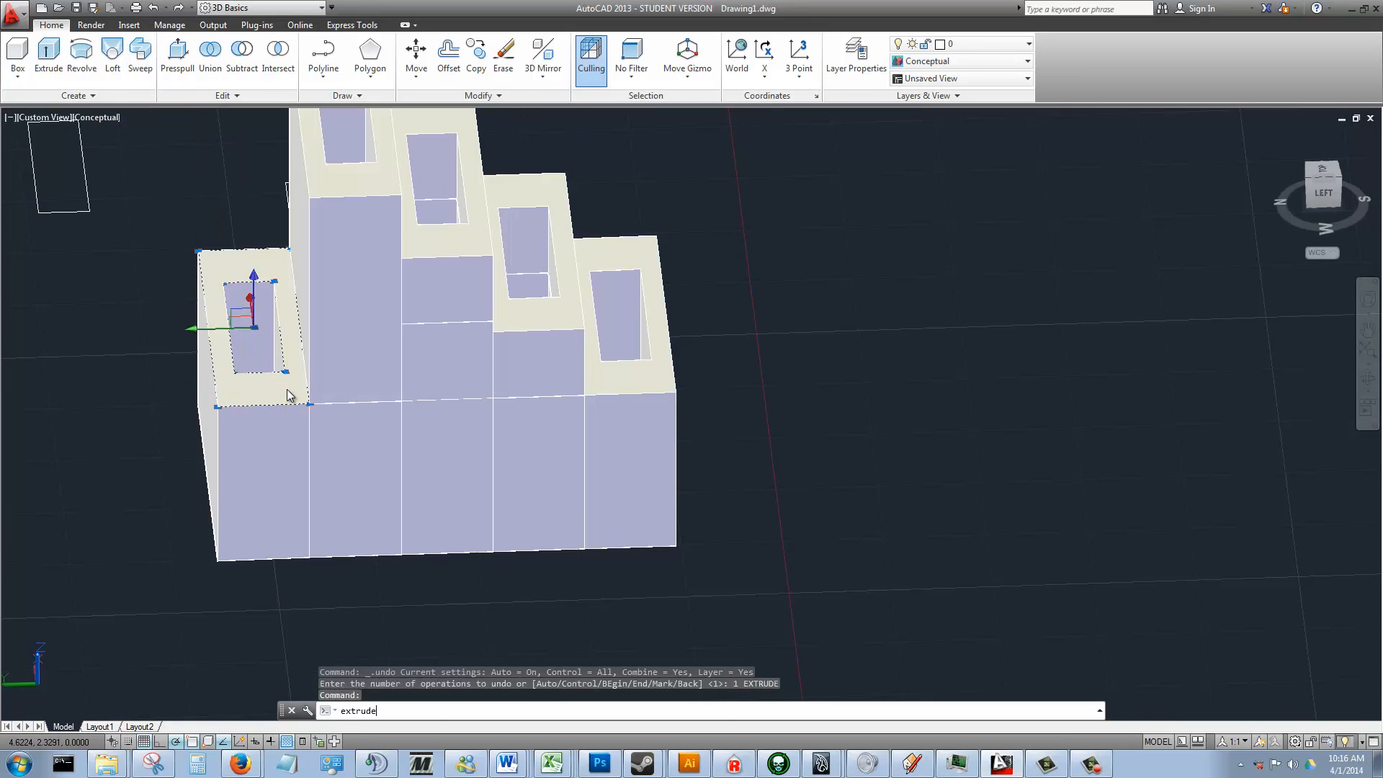
type("trude")
key("Return")
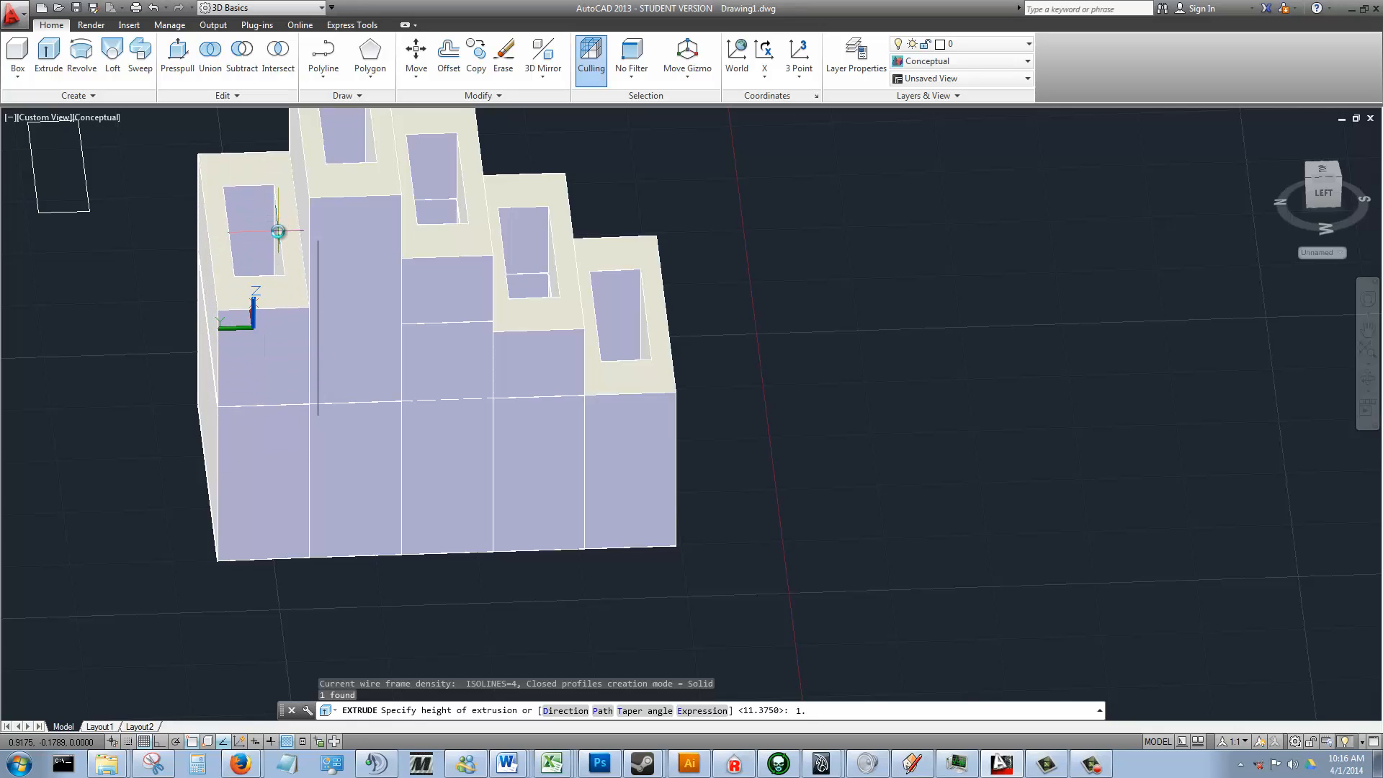
type("1.375")
key("Return")
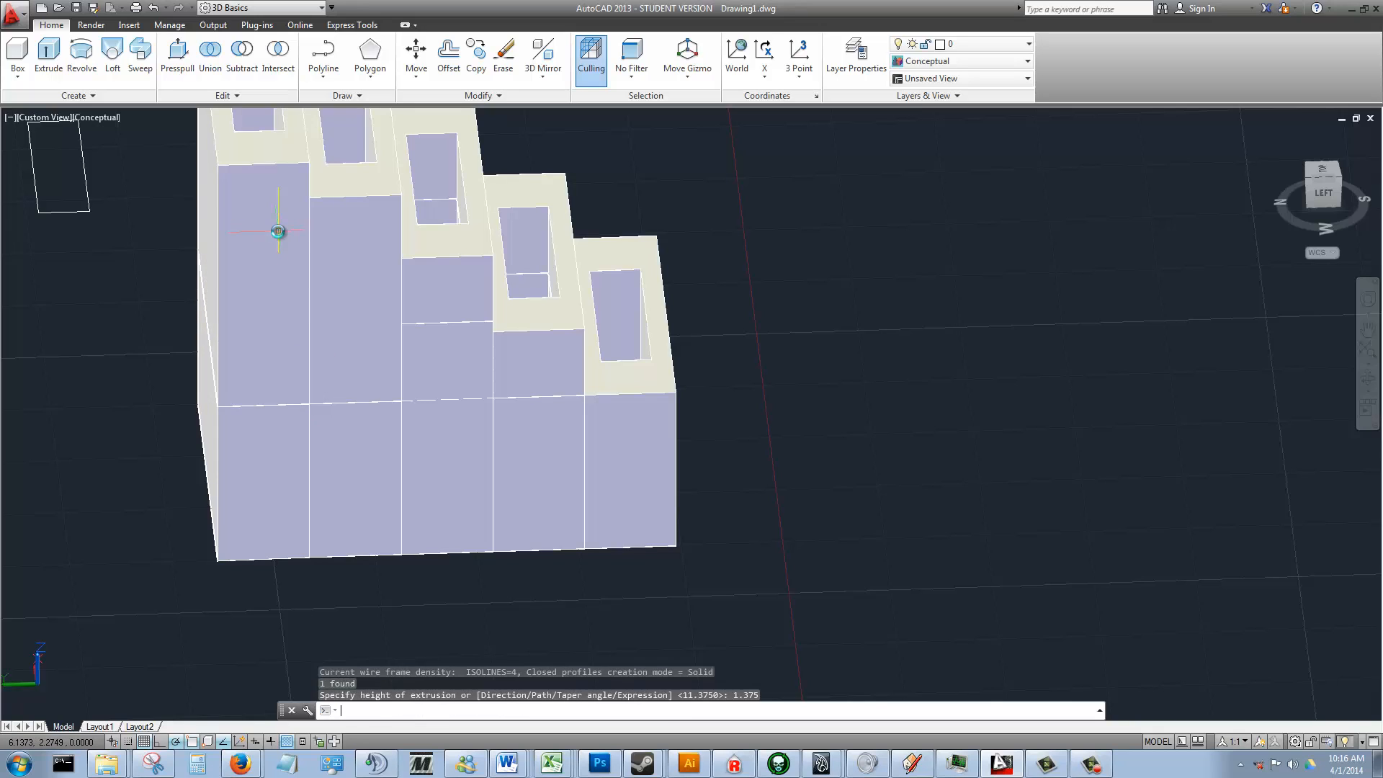
- Extrude the floor of the fifth block's recess upward by 1.375
middle_click_drag(296, 283, 234, 405, "shift")
left_click(234, 405)
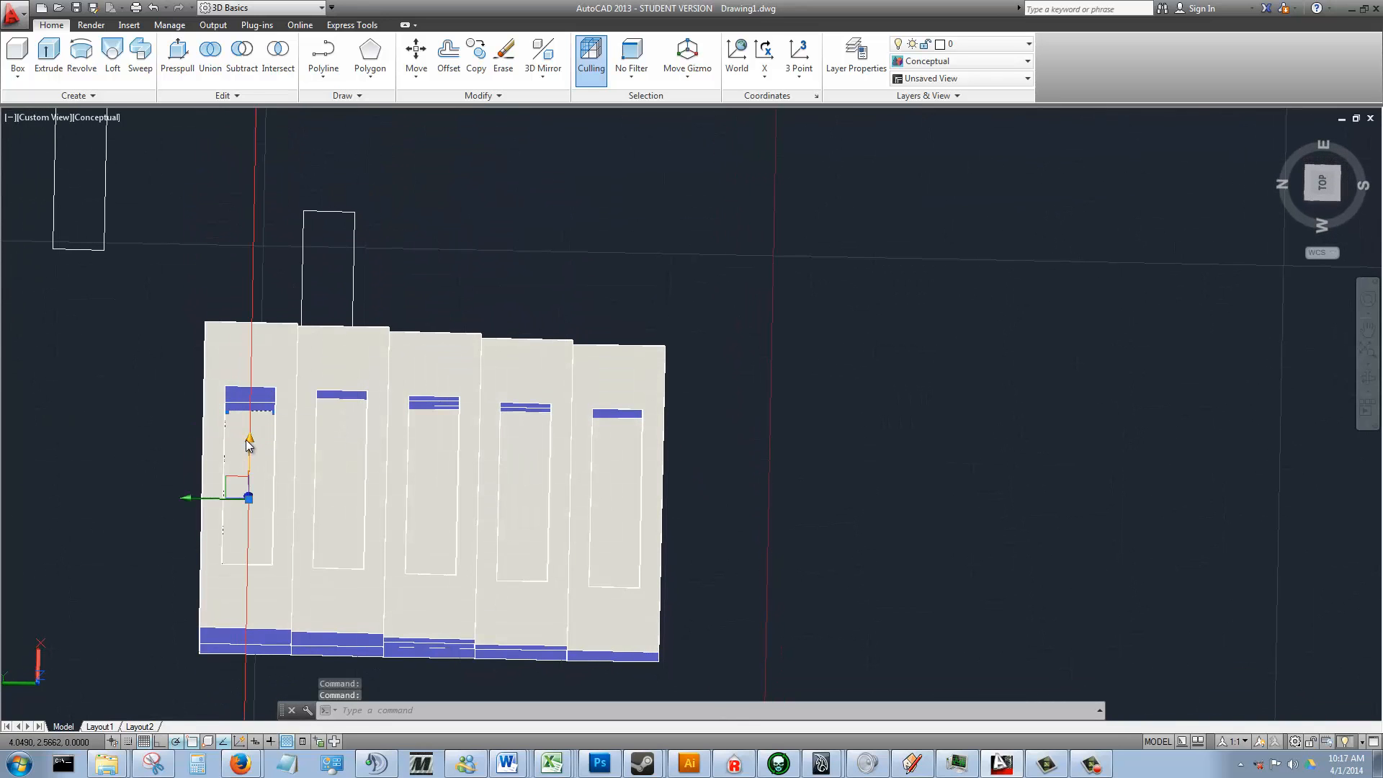
type("extrude")
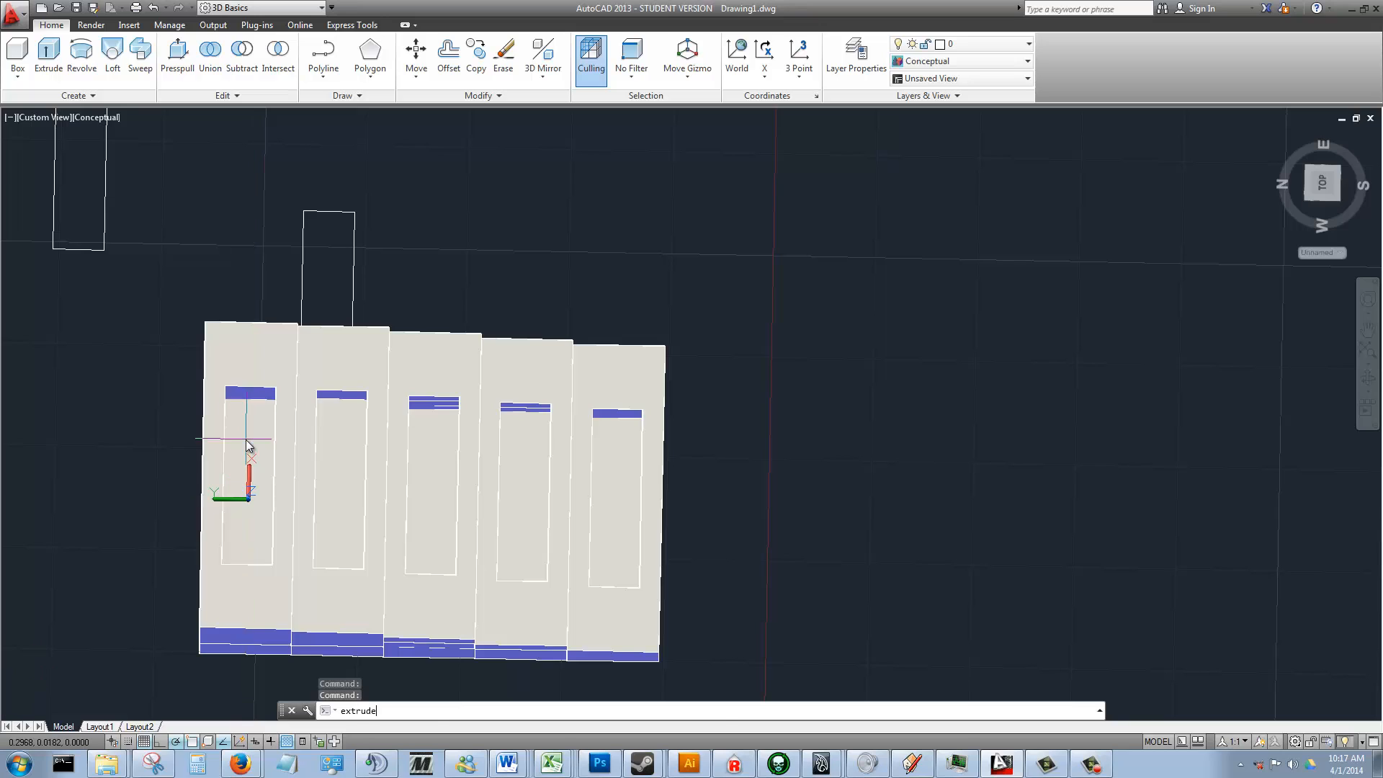
key("Return")
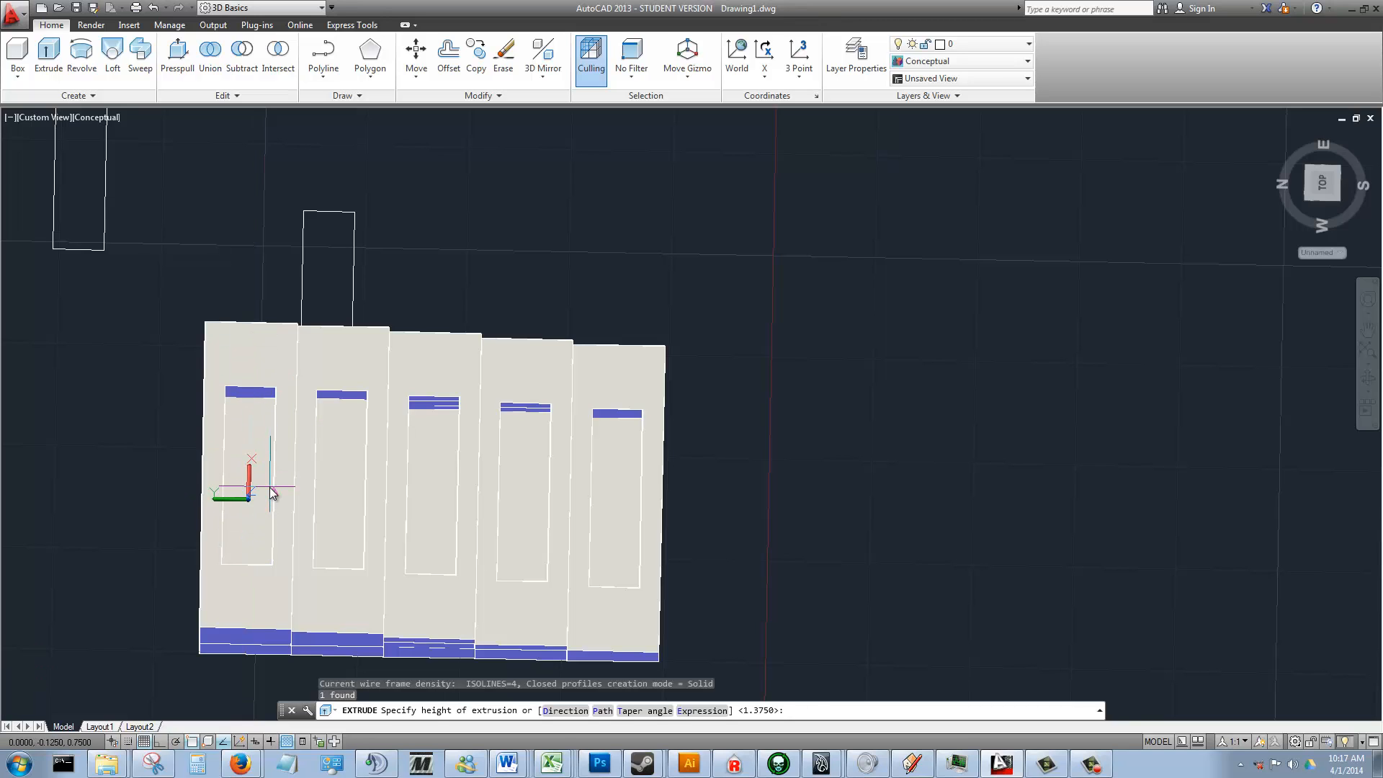
type("1.37")
key("Return")
- Erase the four leftover recess rectangles lying behind and beside the staircase
middle_click_drag(472, 582, 213, 384, "shift")
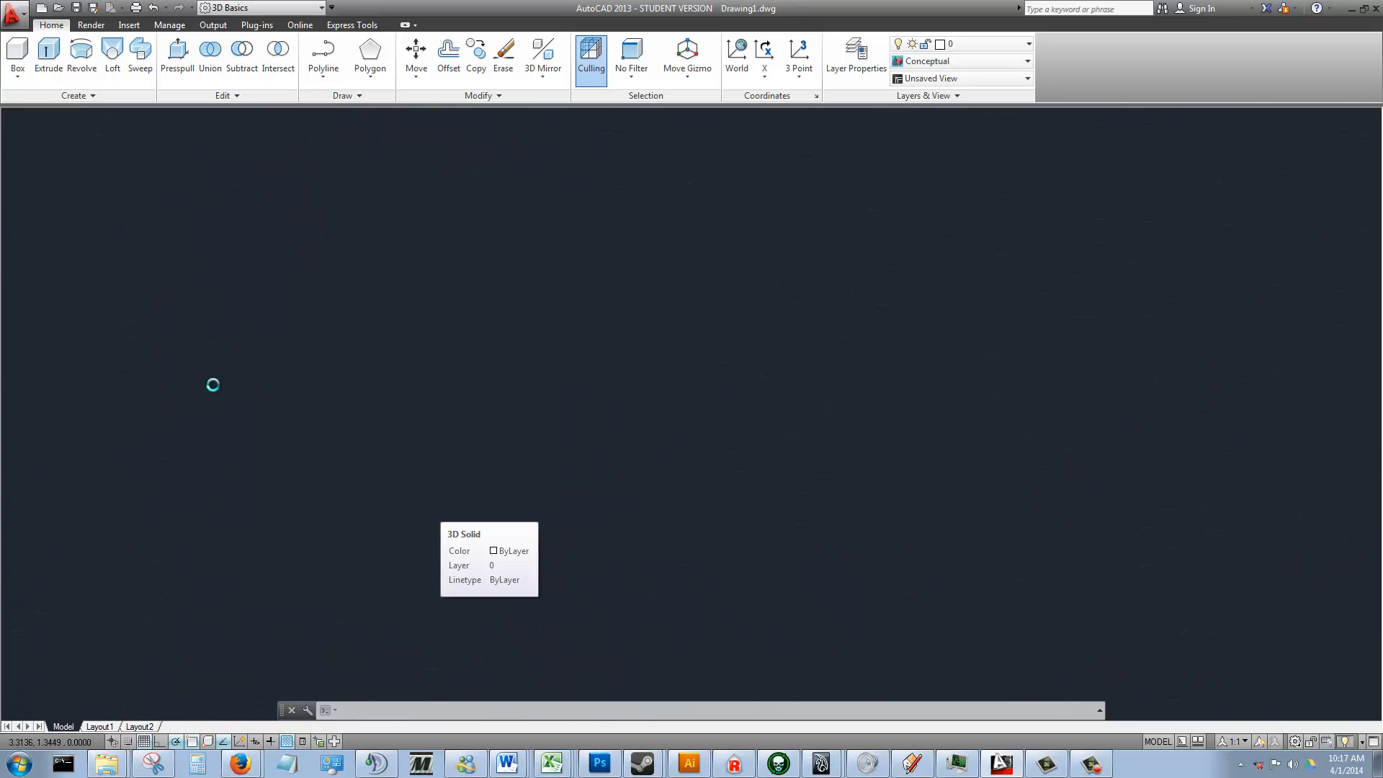
left_click(1177, 243)
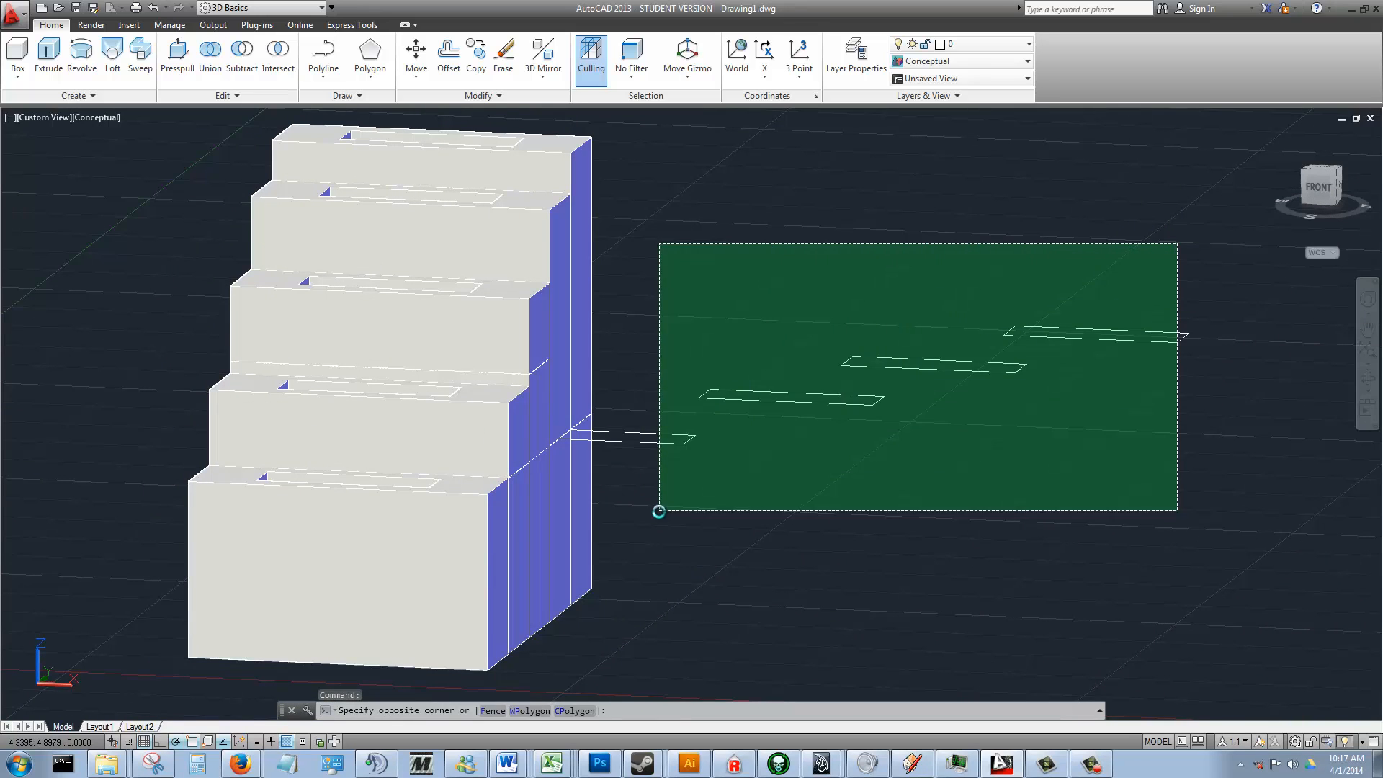
left_click(658, 511)
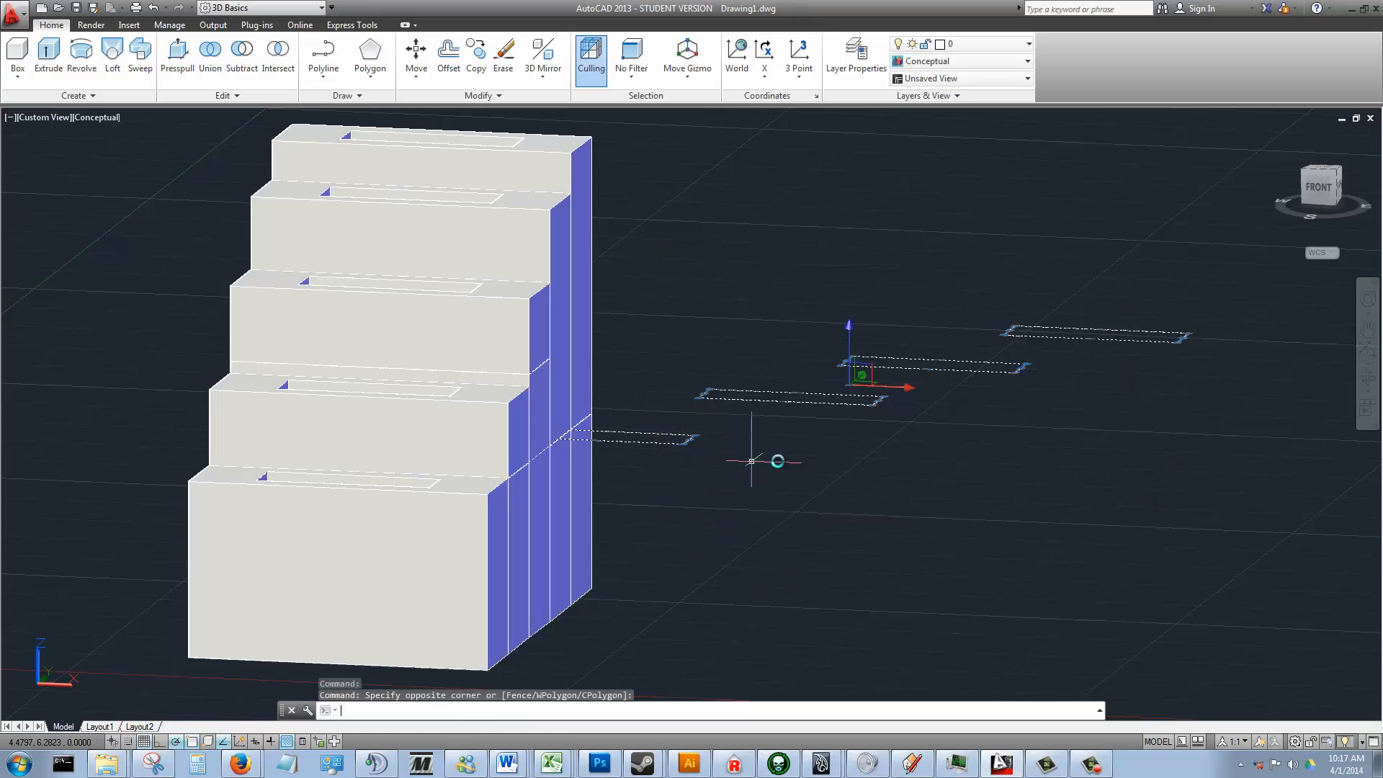
key("Escape")
key("Escape")
left_click(1182, 265)
left_click(656, 517)
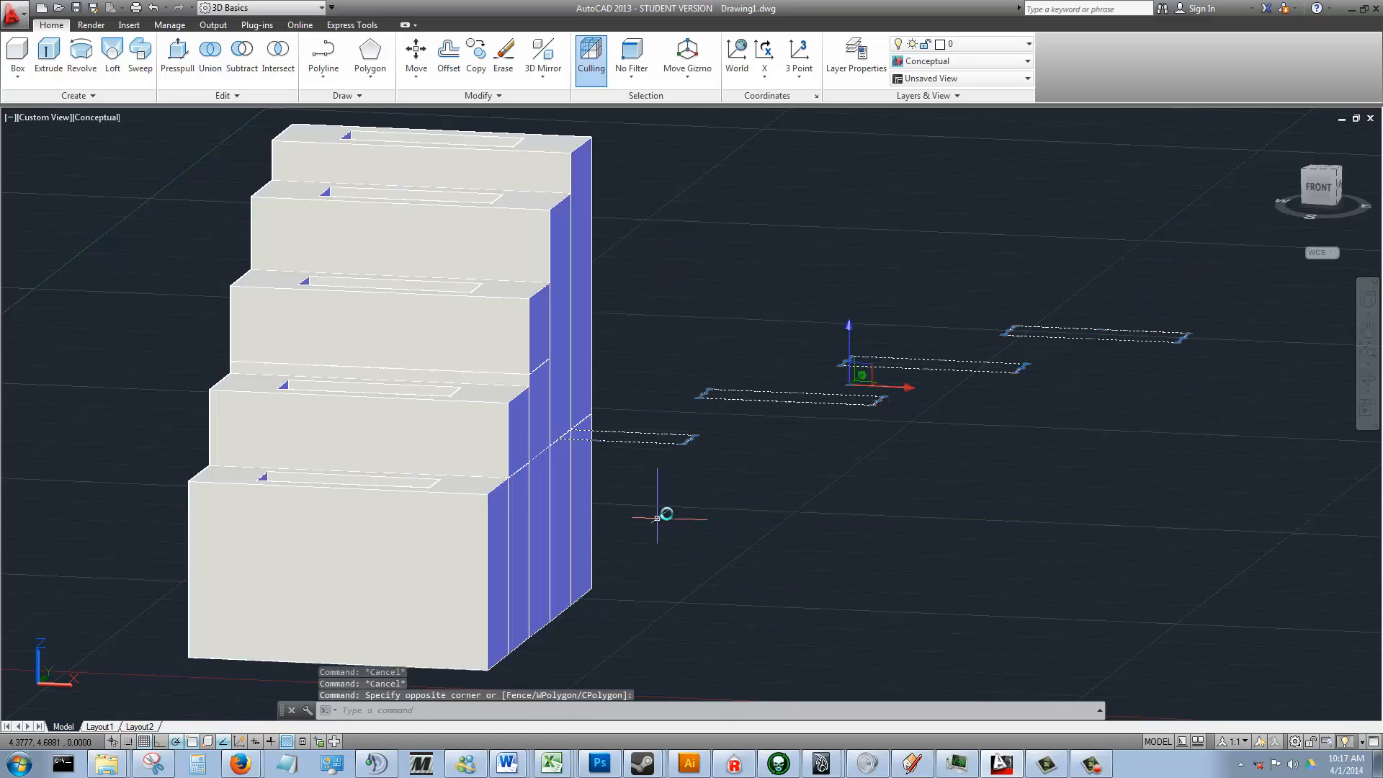
right_click(693, 437)
left_click(740, 194)
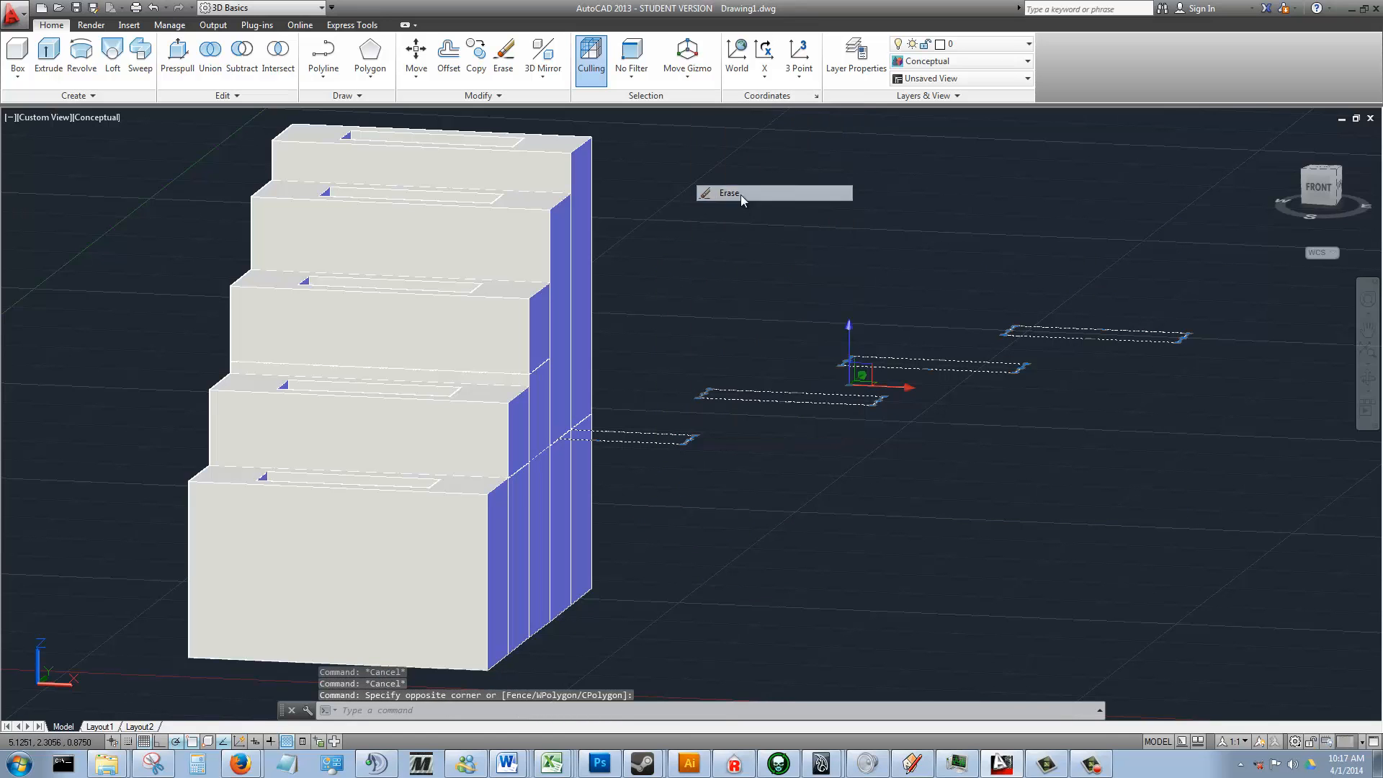
- Try to combine all the staircase pieces with the Join command
scroll(608, 283, "down", 5)
left_click(349, 171)
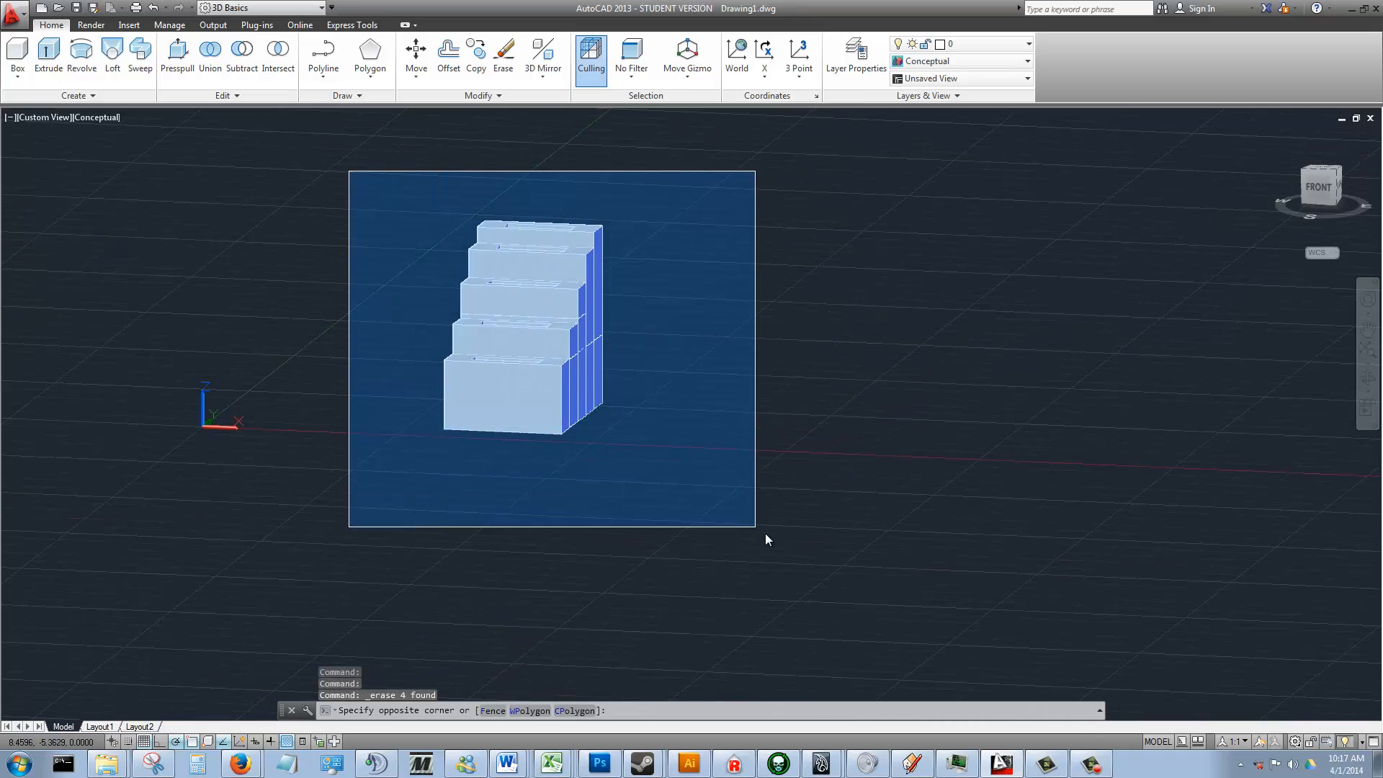
left_click(765, 533)
type("join")
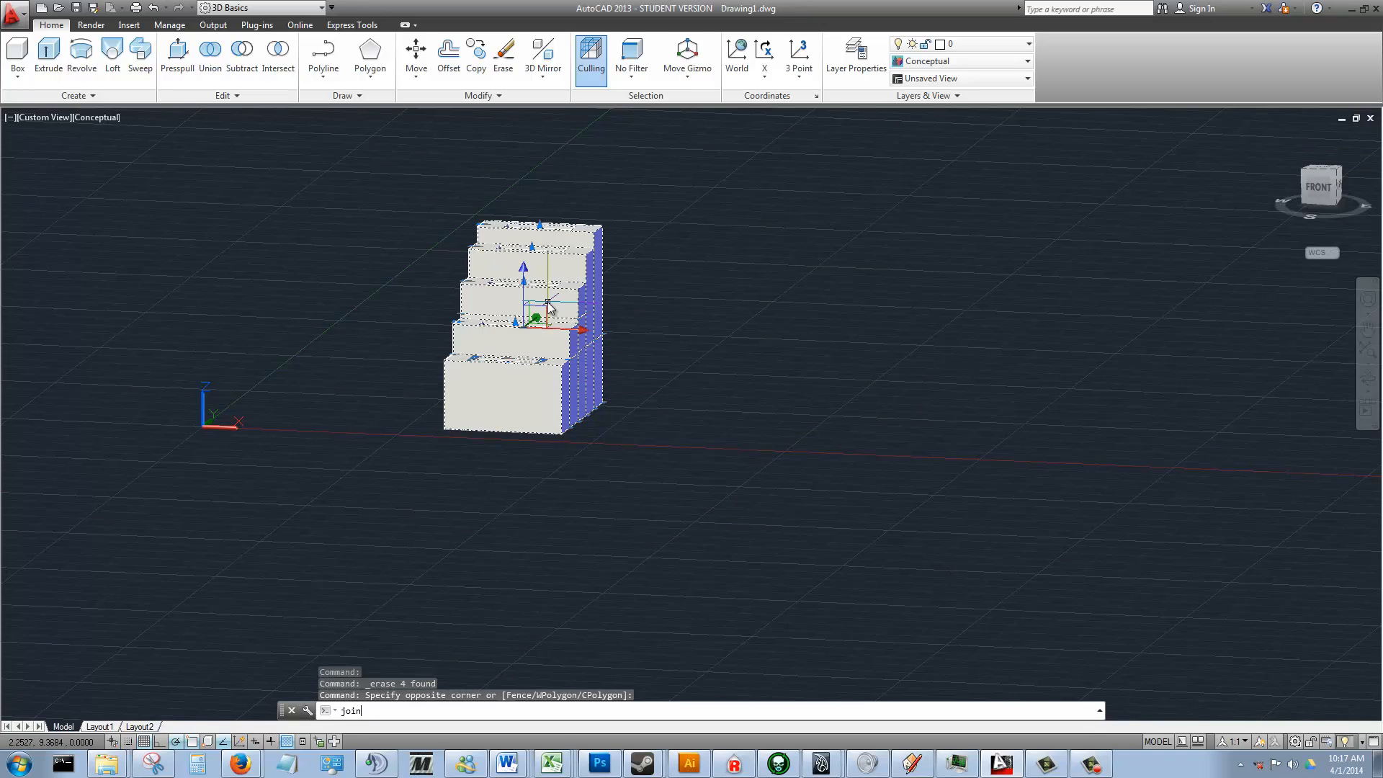
key("Return")
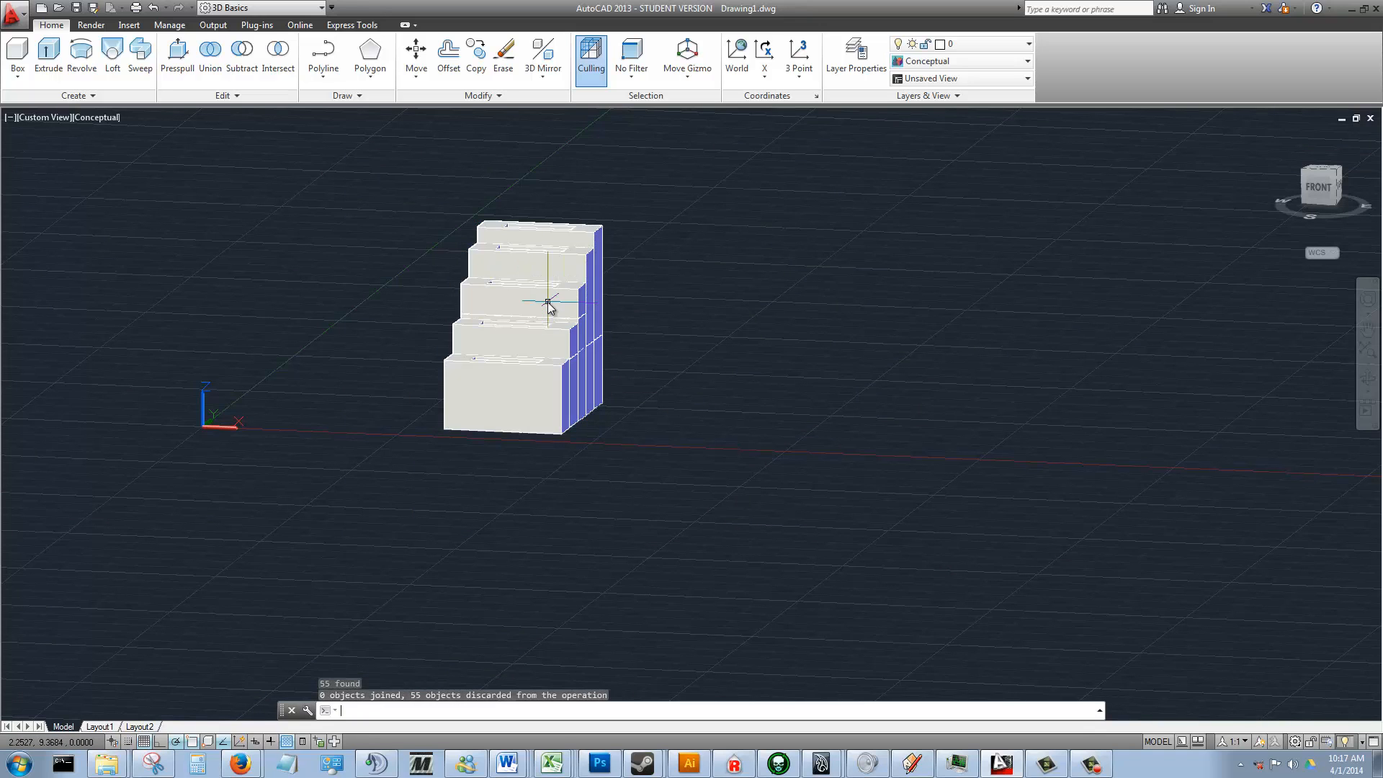
- Combine all the staircase solids and surfaces with Union and inspect the result from an angled view
left_click(348, 160)
left_click(795, 569)
left_click(210, 54)
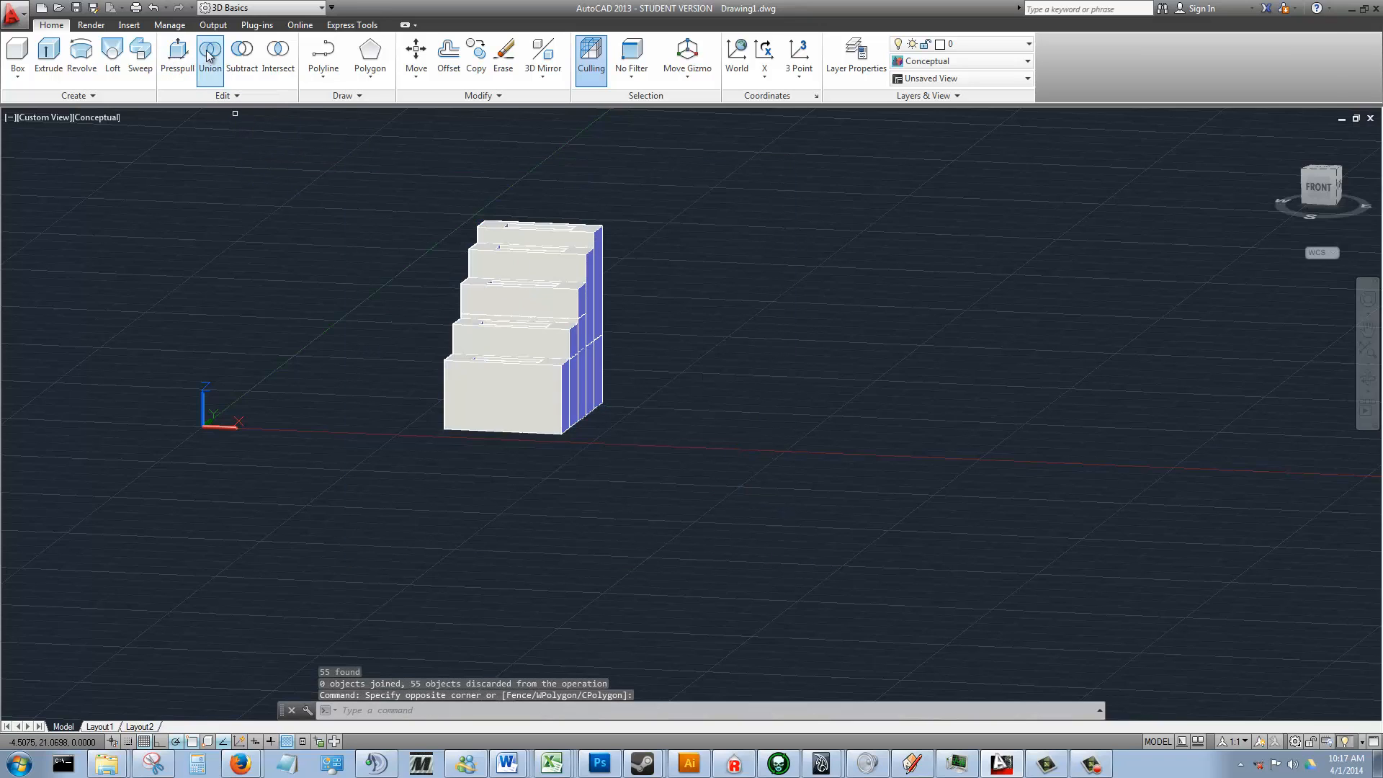
left_click(383, 173)
left_click(755, 520)
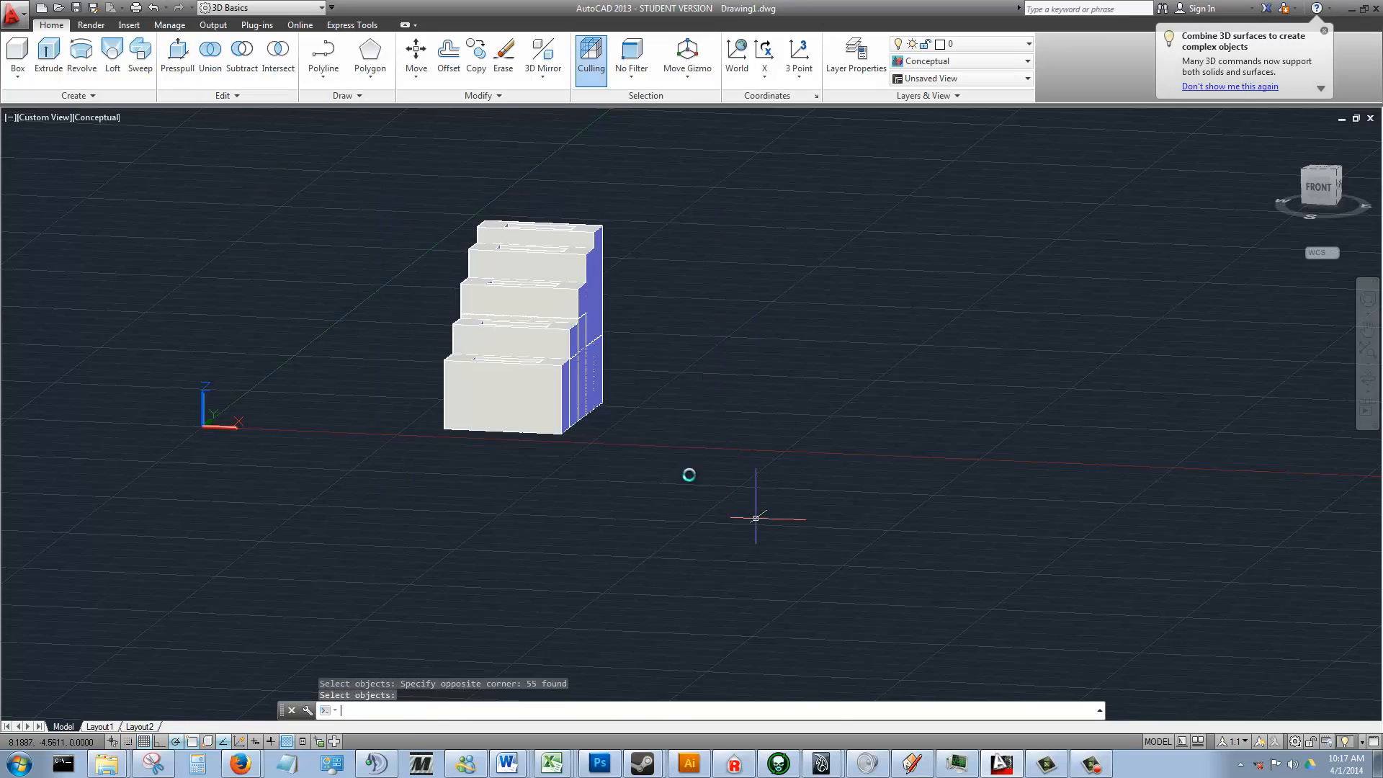
key("Return")
scroll(464, 276, "up", 4)
middle_click_drag(463, 314, 614, 355, "shift")
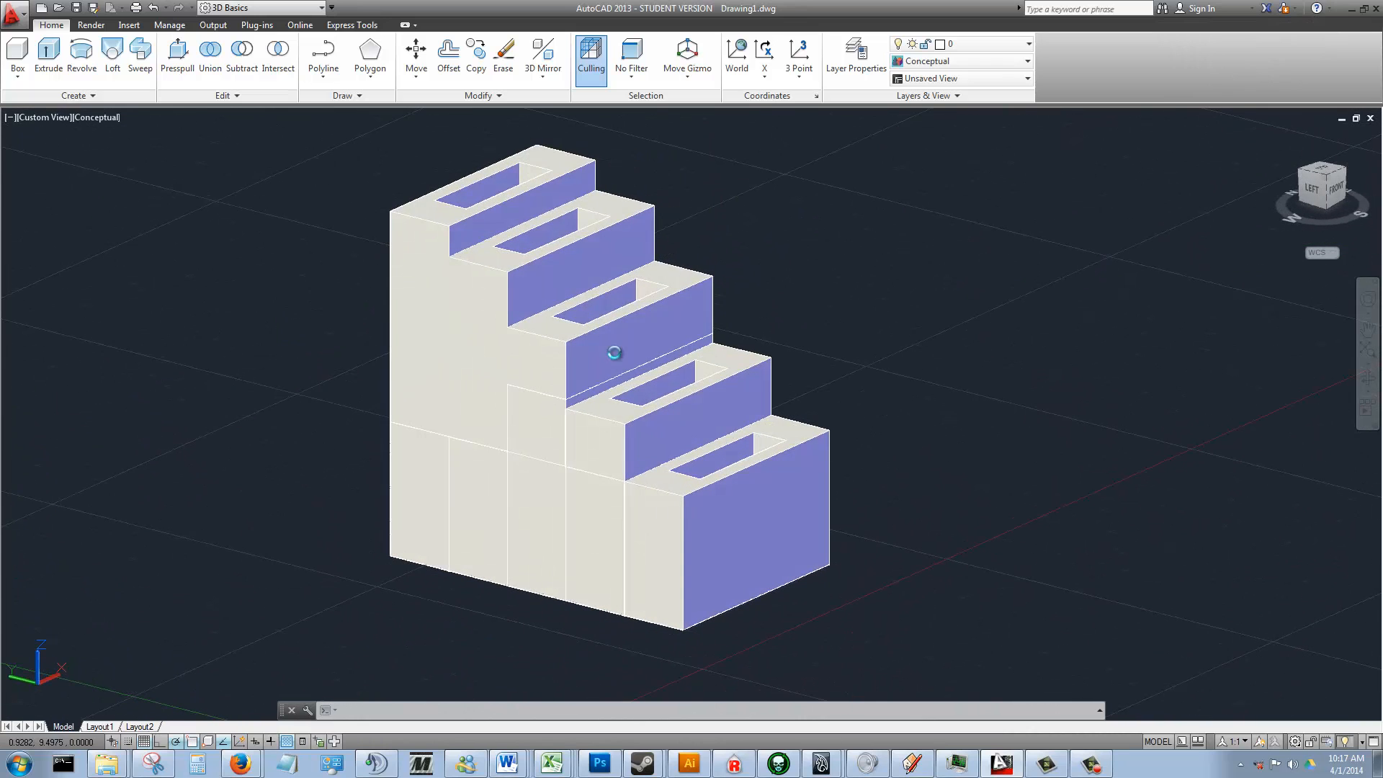